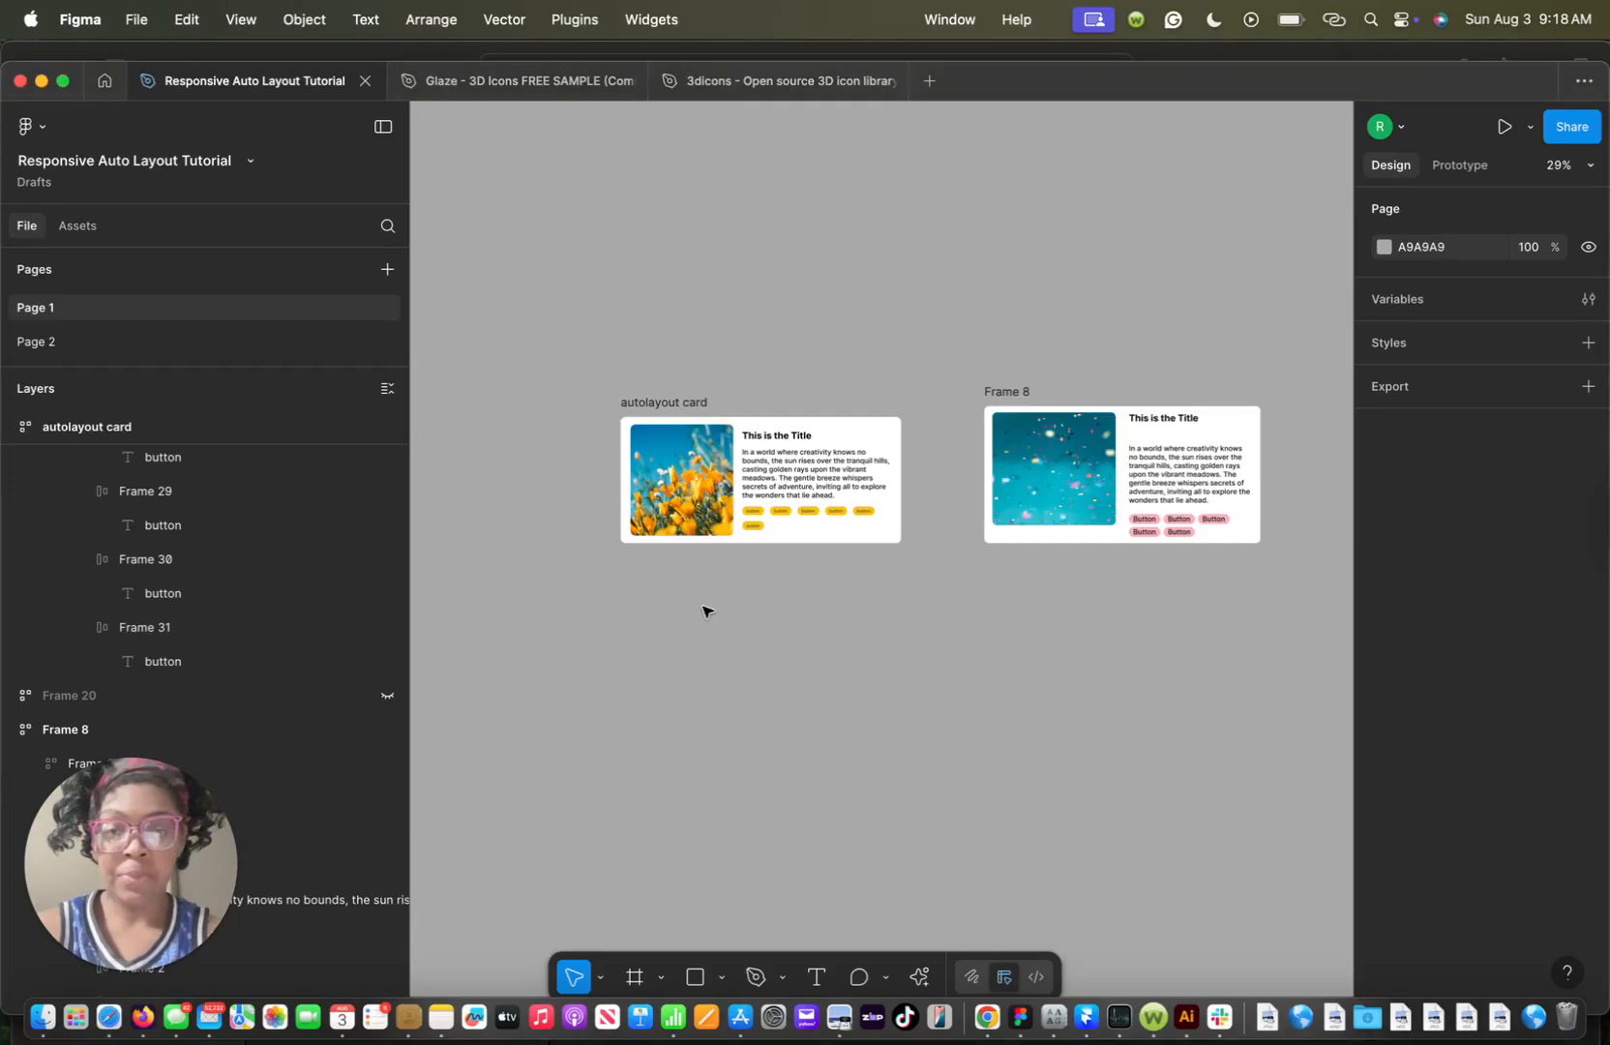
# Inspect the auto layout settings of the two finished example cards, autolayout card and Frame 8
pyautogui.click(667, 397)
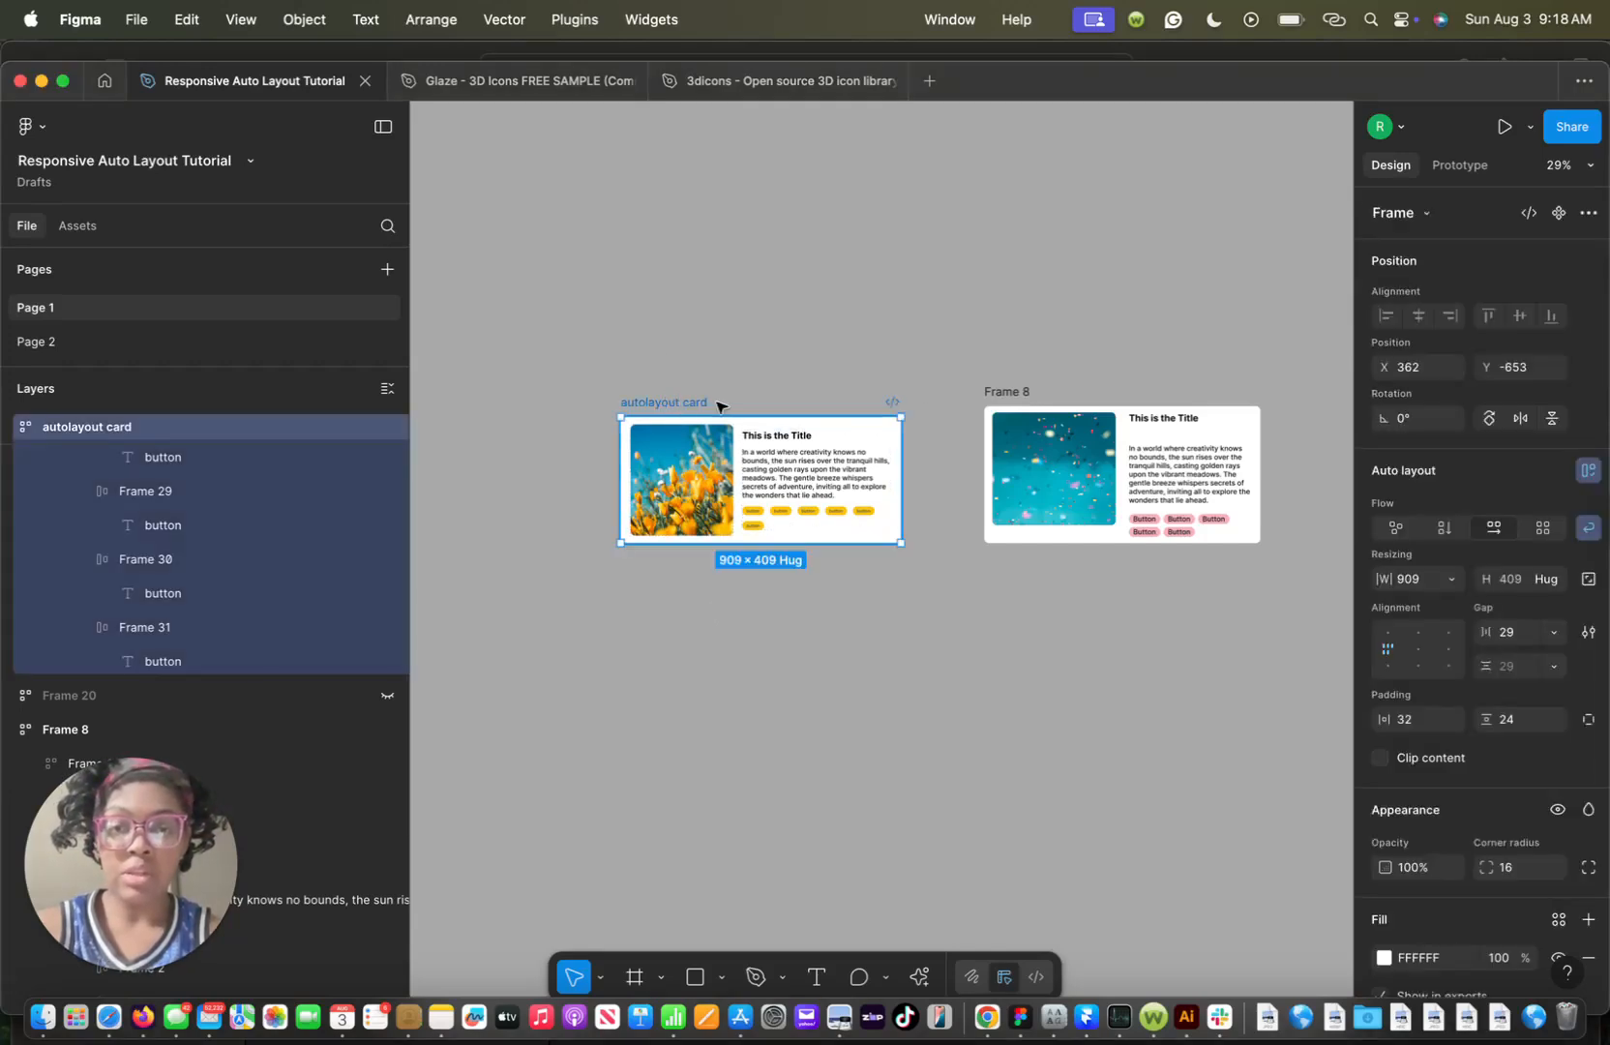
pyautogui.click(997, 394)
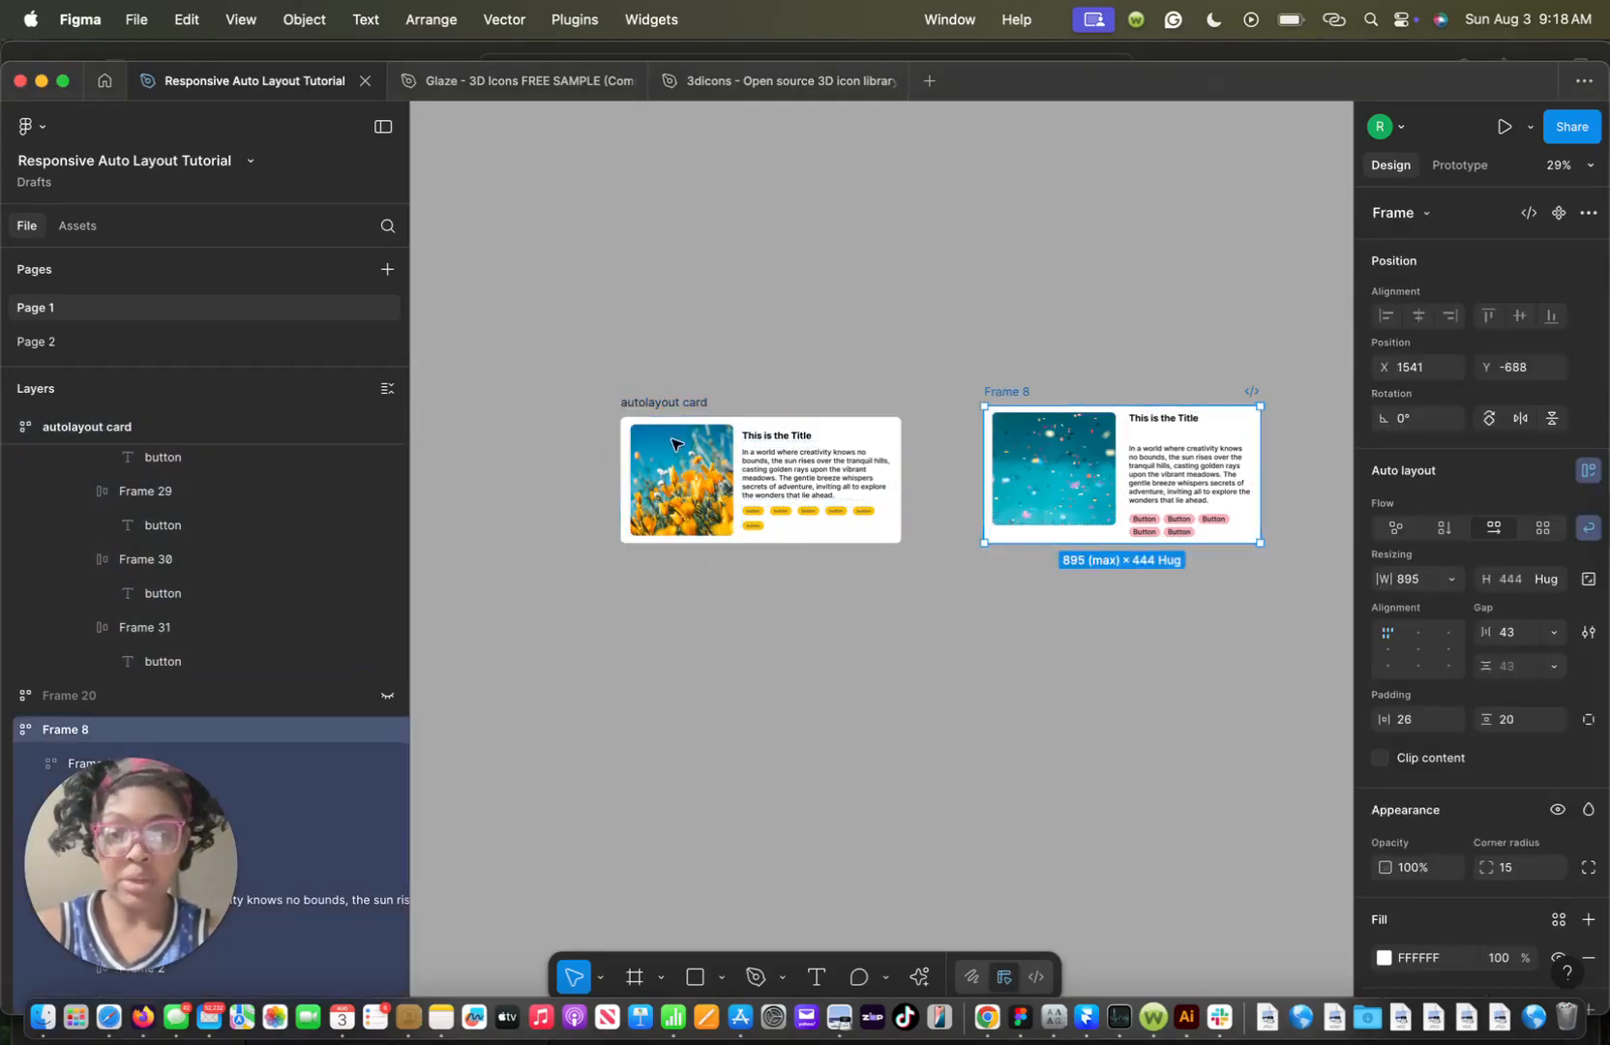
pyautogui.scroll(5, 721, 498)
pyautogui.click(557, 287)
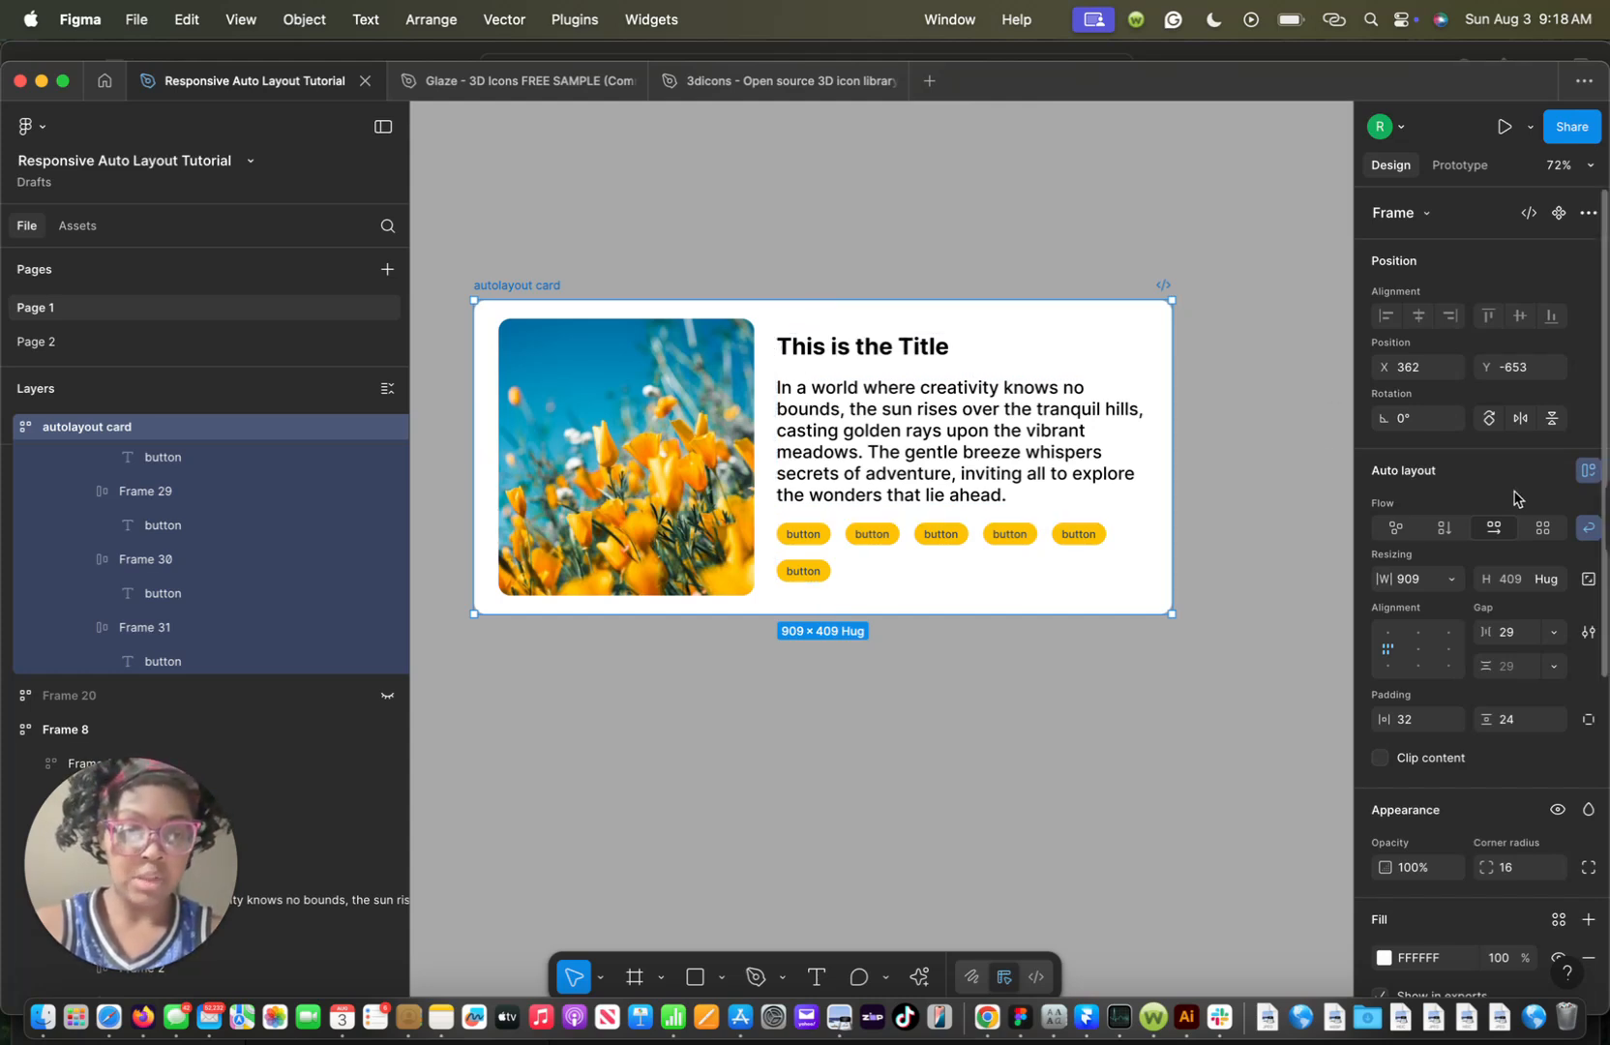
pyautogui.click(1184, 648)
pyautogui.scroll(-2, 1184, 648)
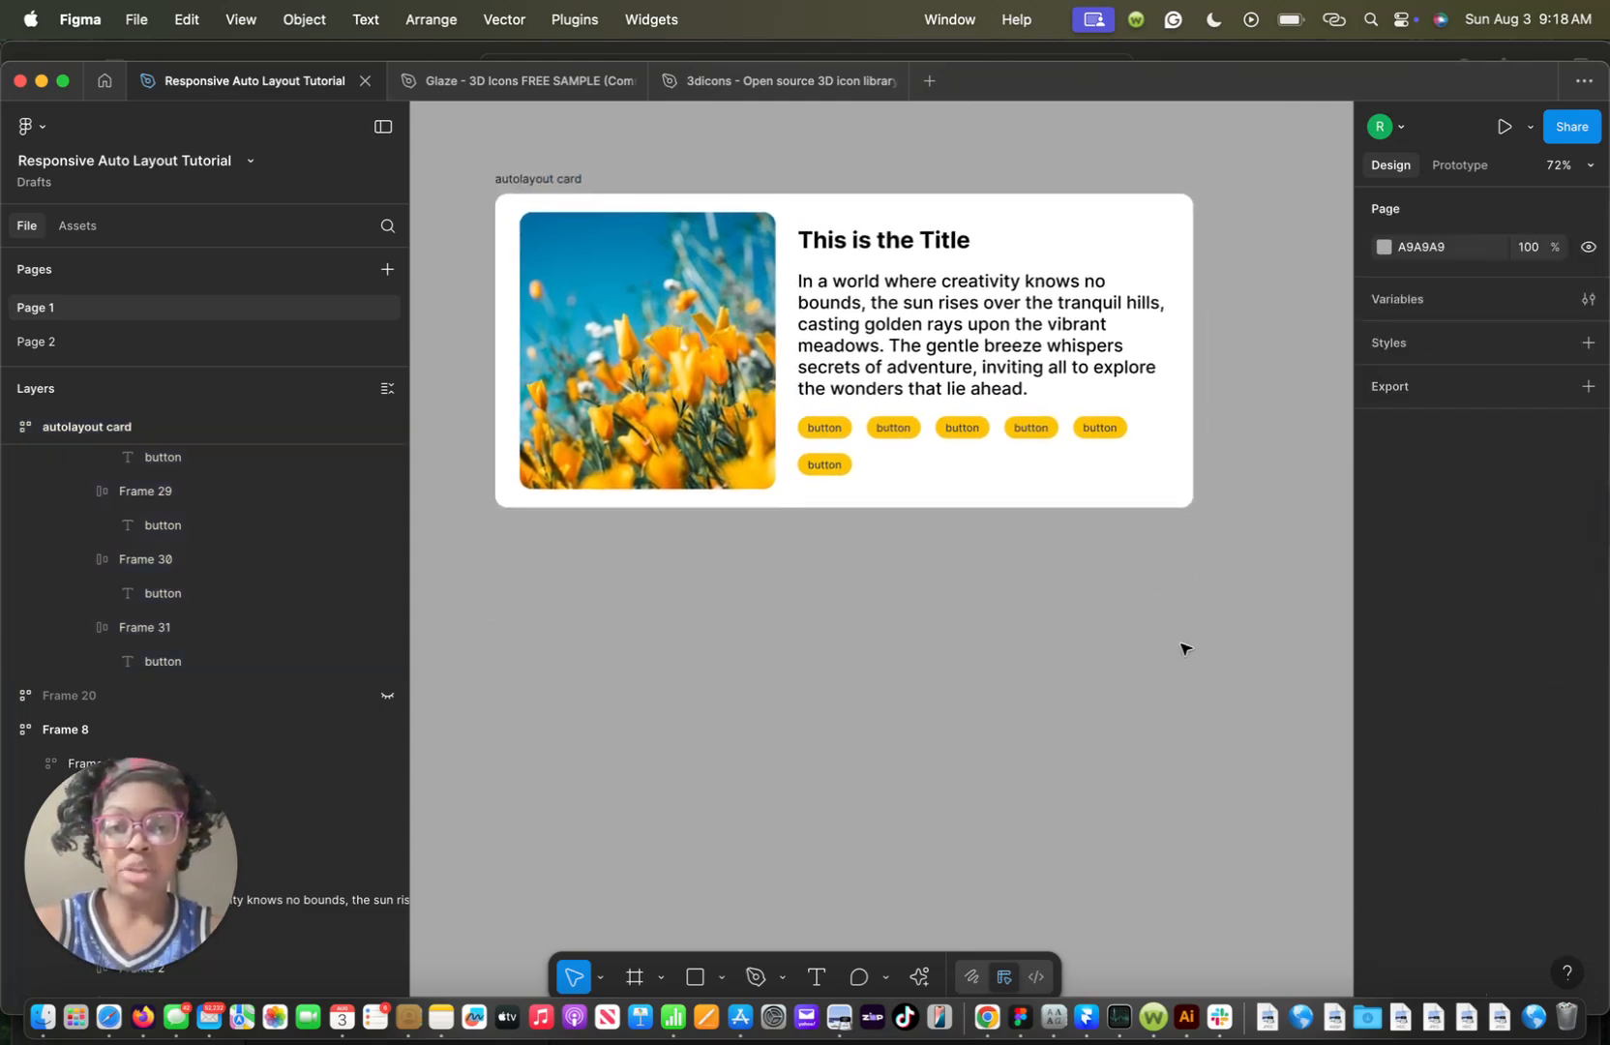
# Draw a white frame about 337 × 293 below the autolayout card, aligned with its left edge
pyautogui.scroll(-5, 1184, 648)
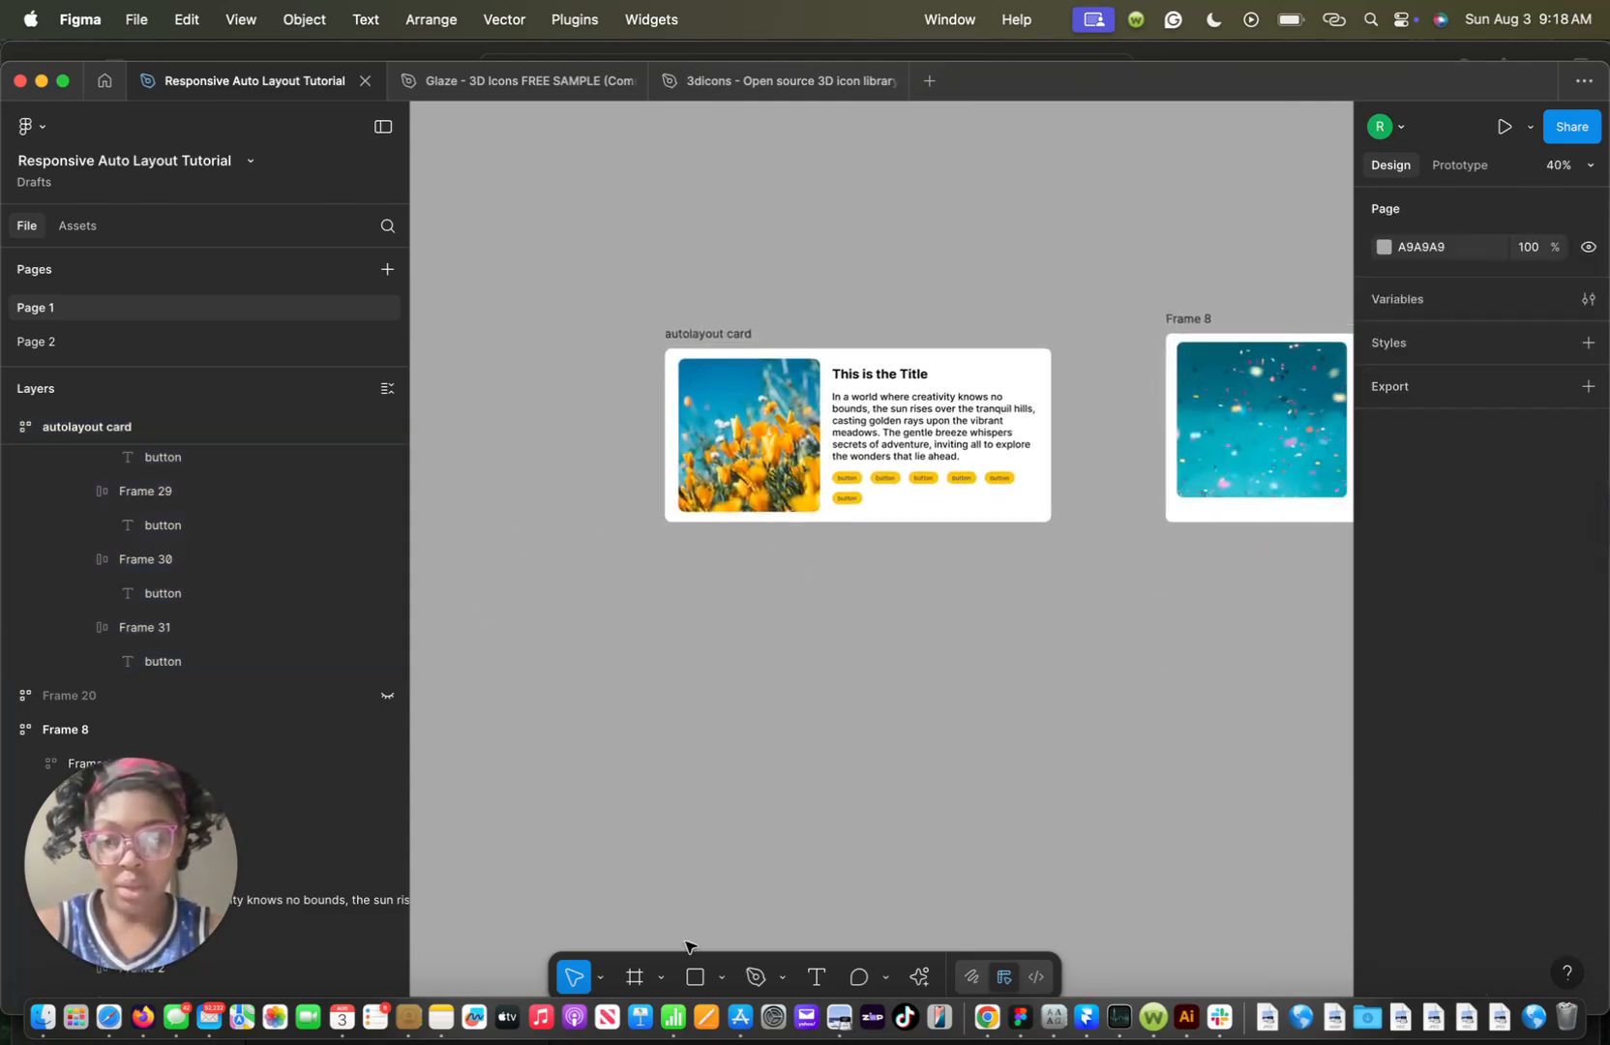
pyautogui.click(634, 976)
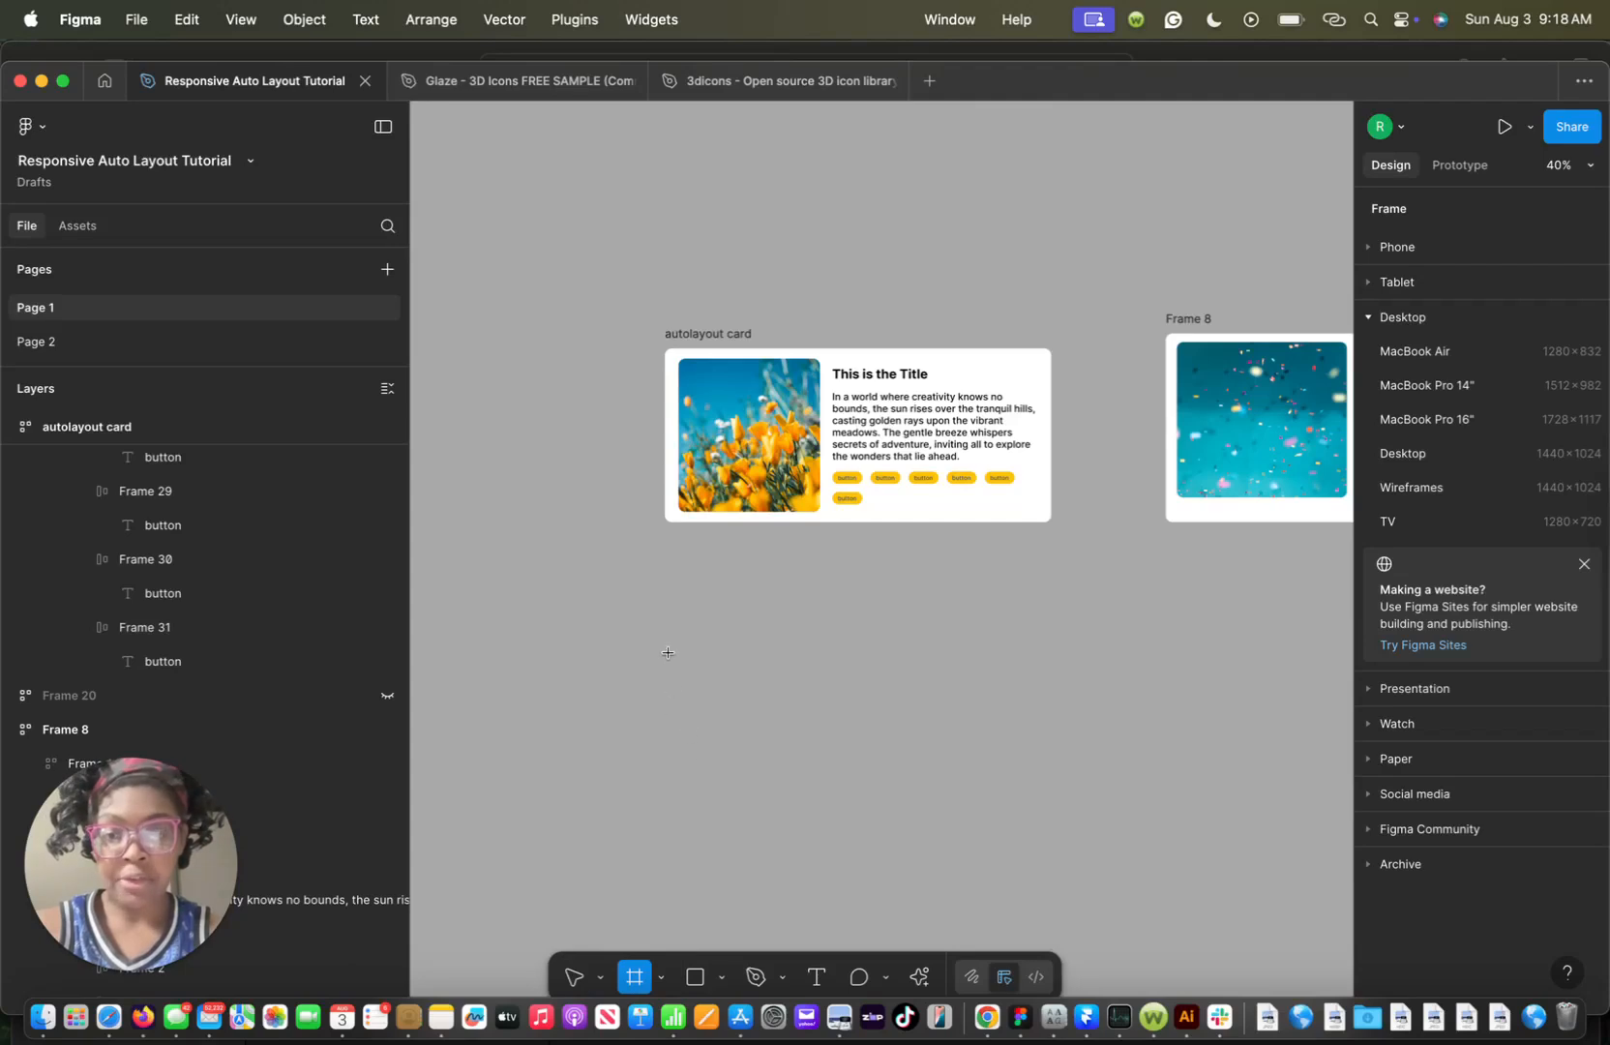
pyautogui.moveTo(665, 641); pyautogui.dragTo(807, 766)
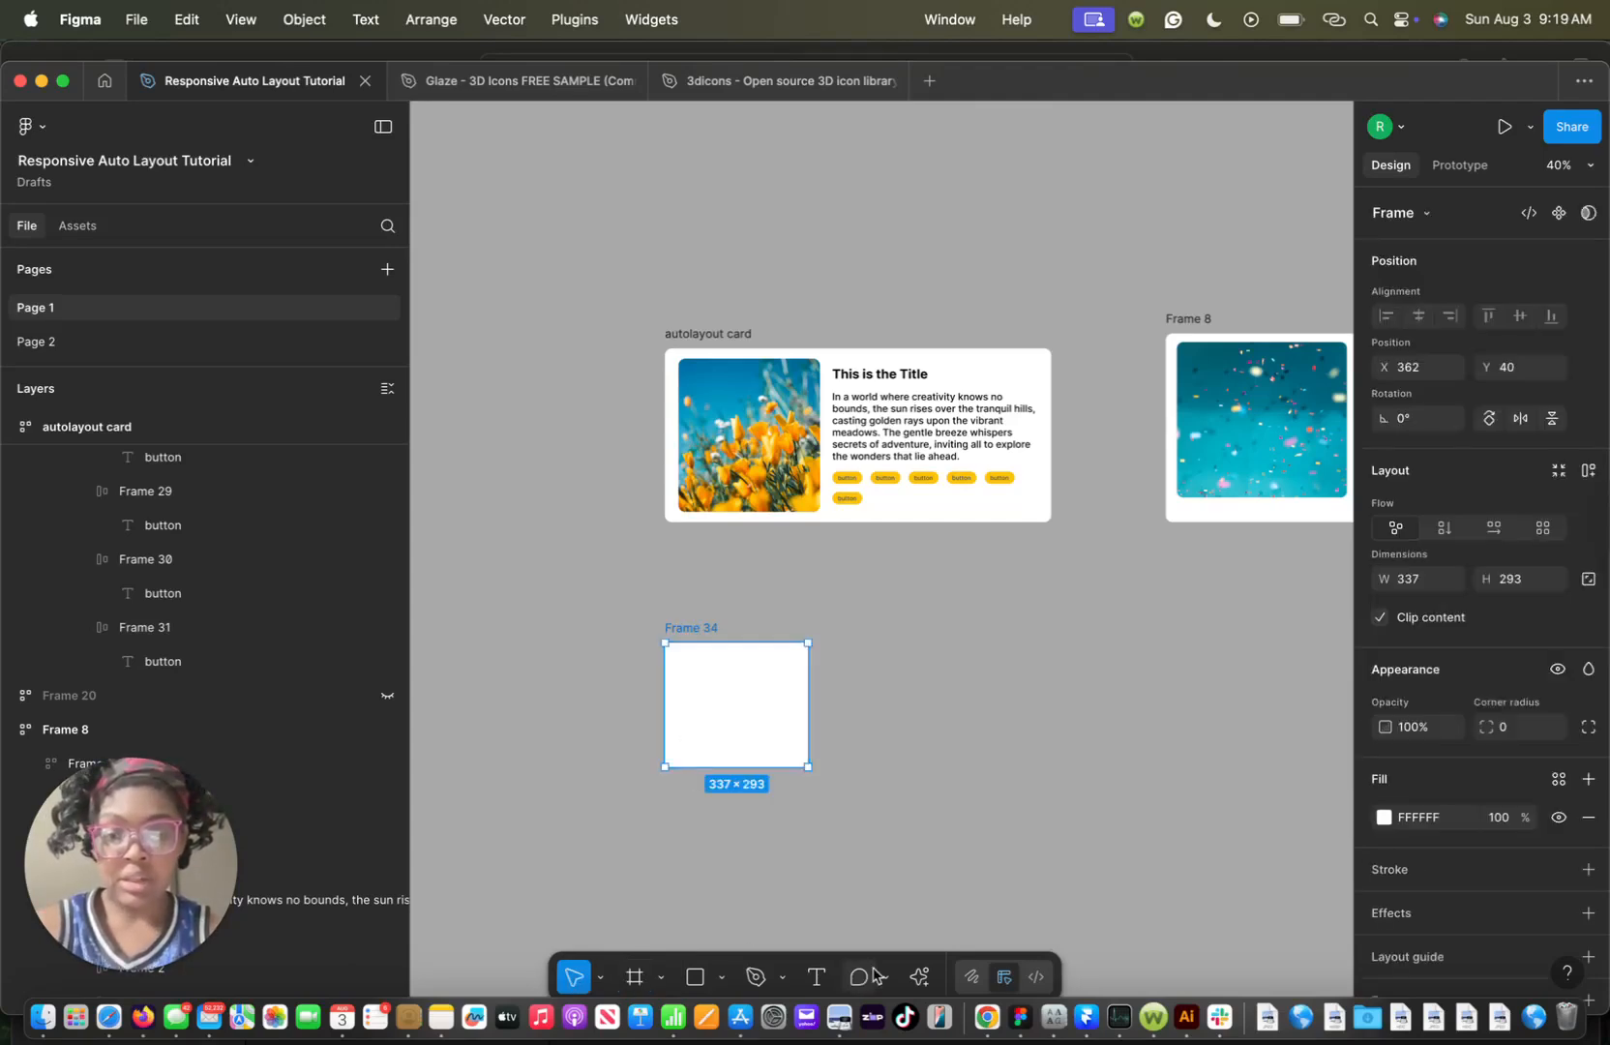
pyautogui.click(817, 976)
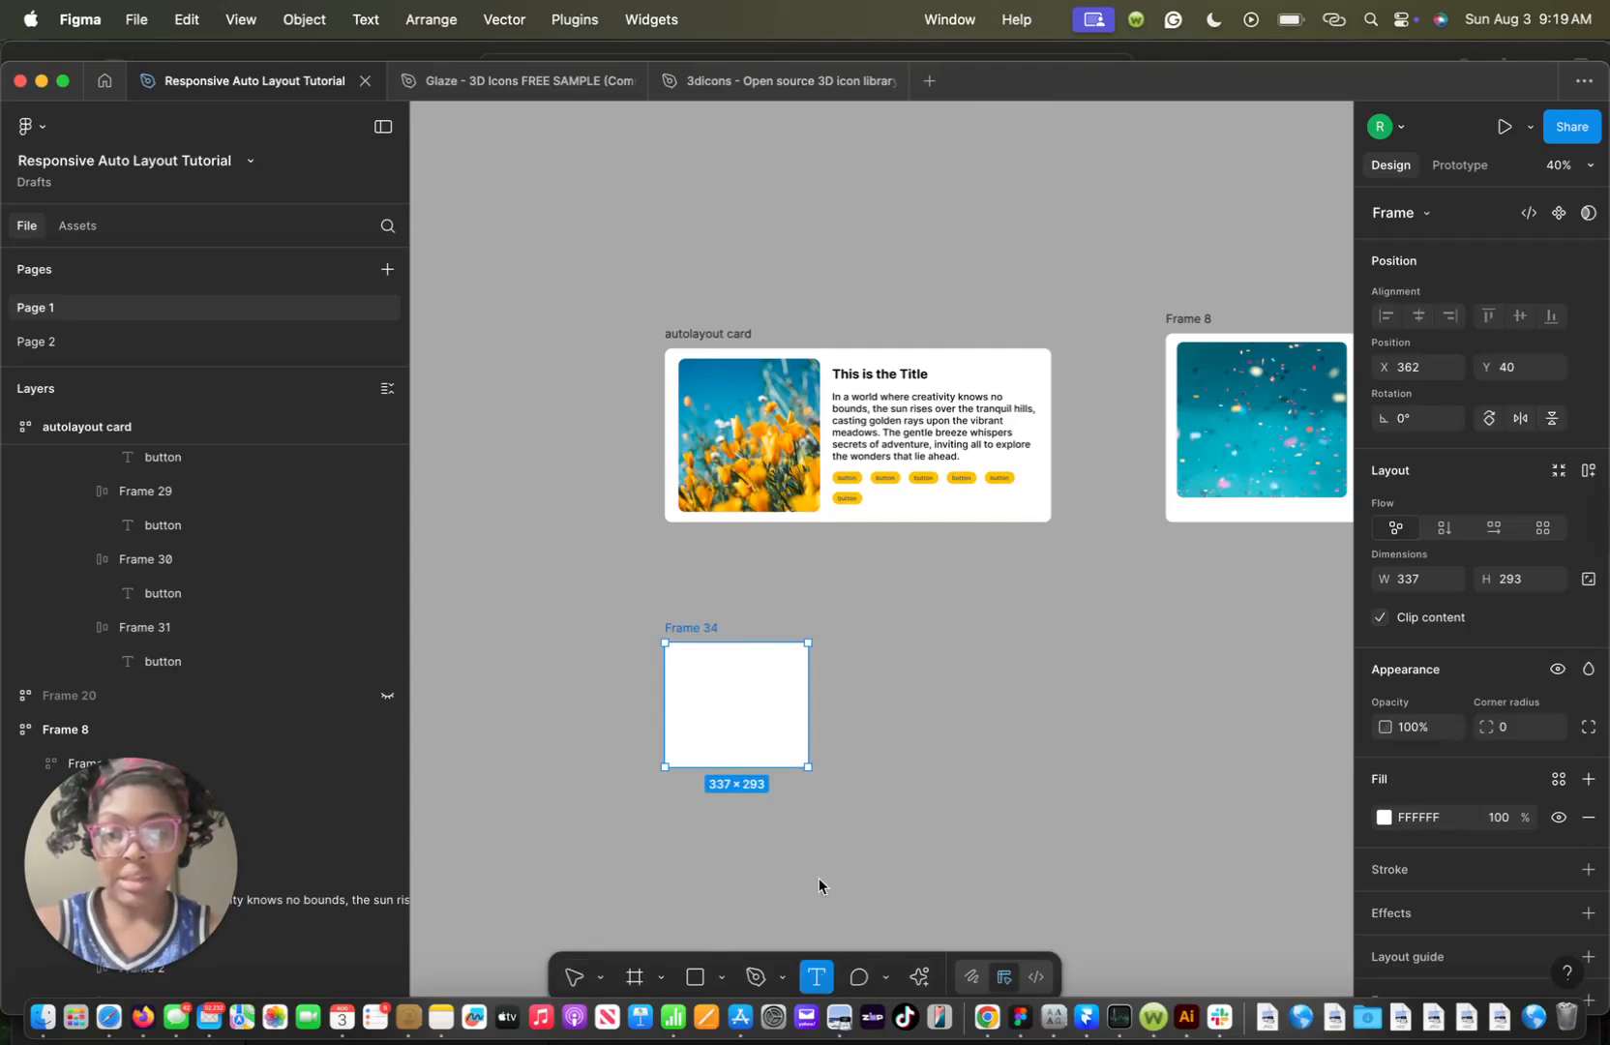
pyautogui.click(574, 977)
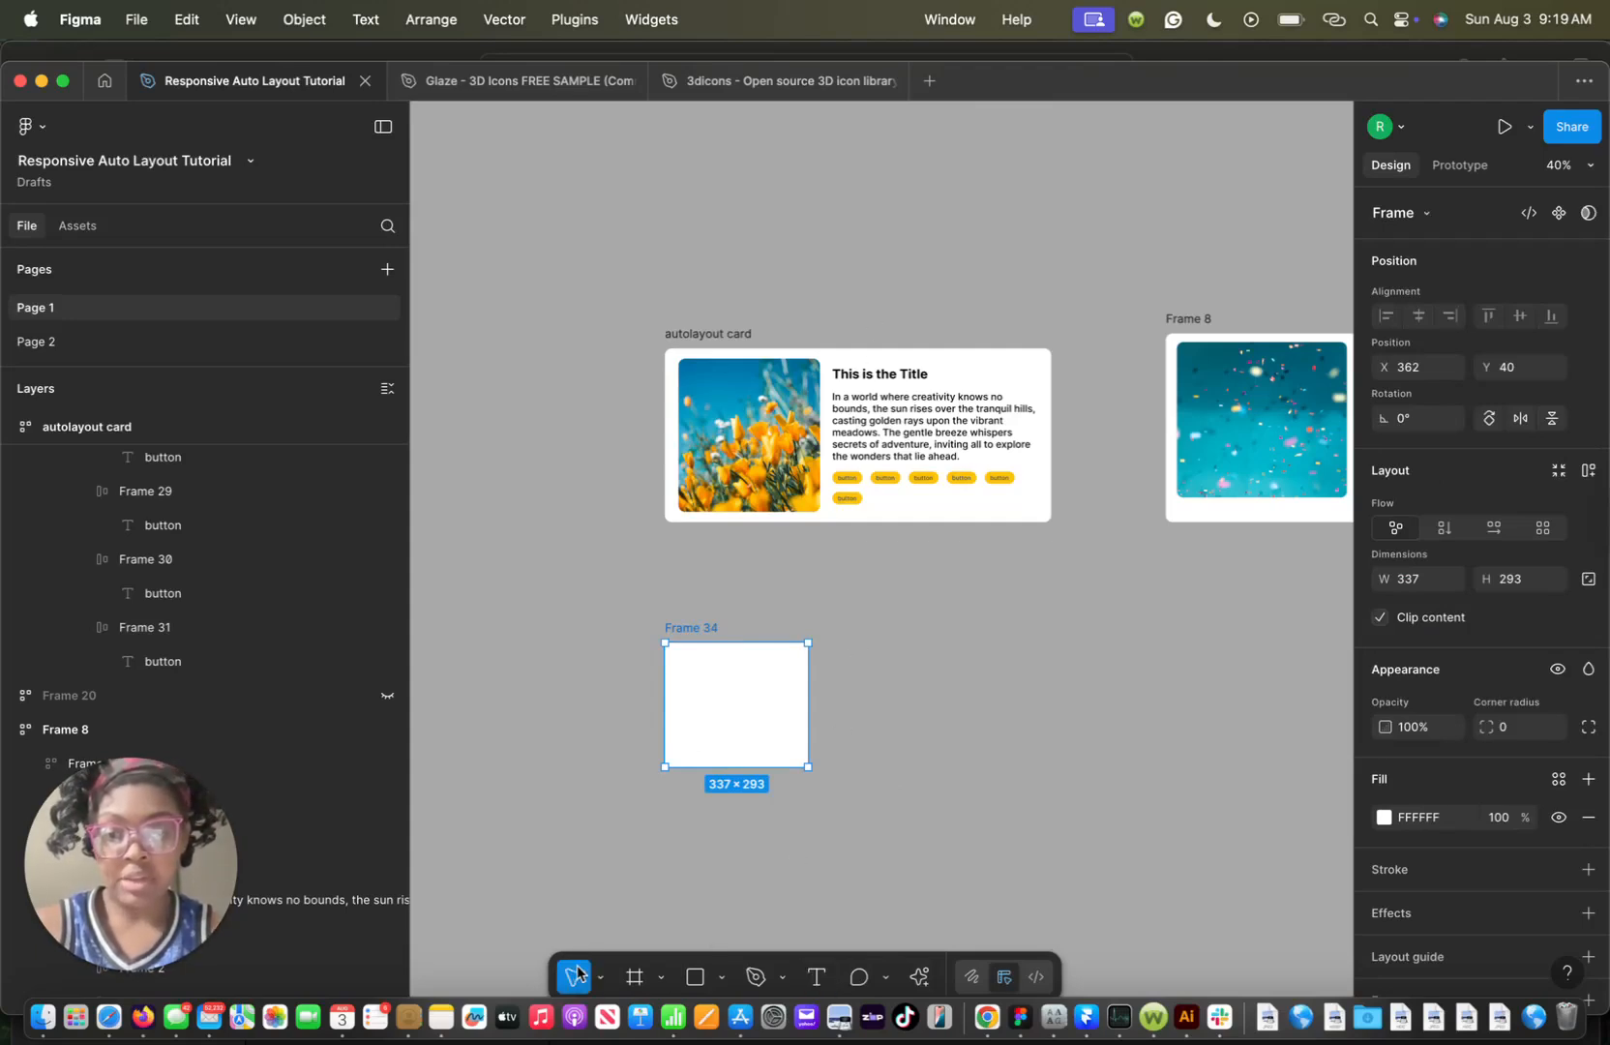
# Copy the title and the paragraph text out of the autolayout card, placing both beside the new blank frame
pyautogui.click(880, 378)
pyautogui.click(880, 378)
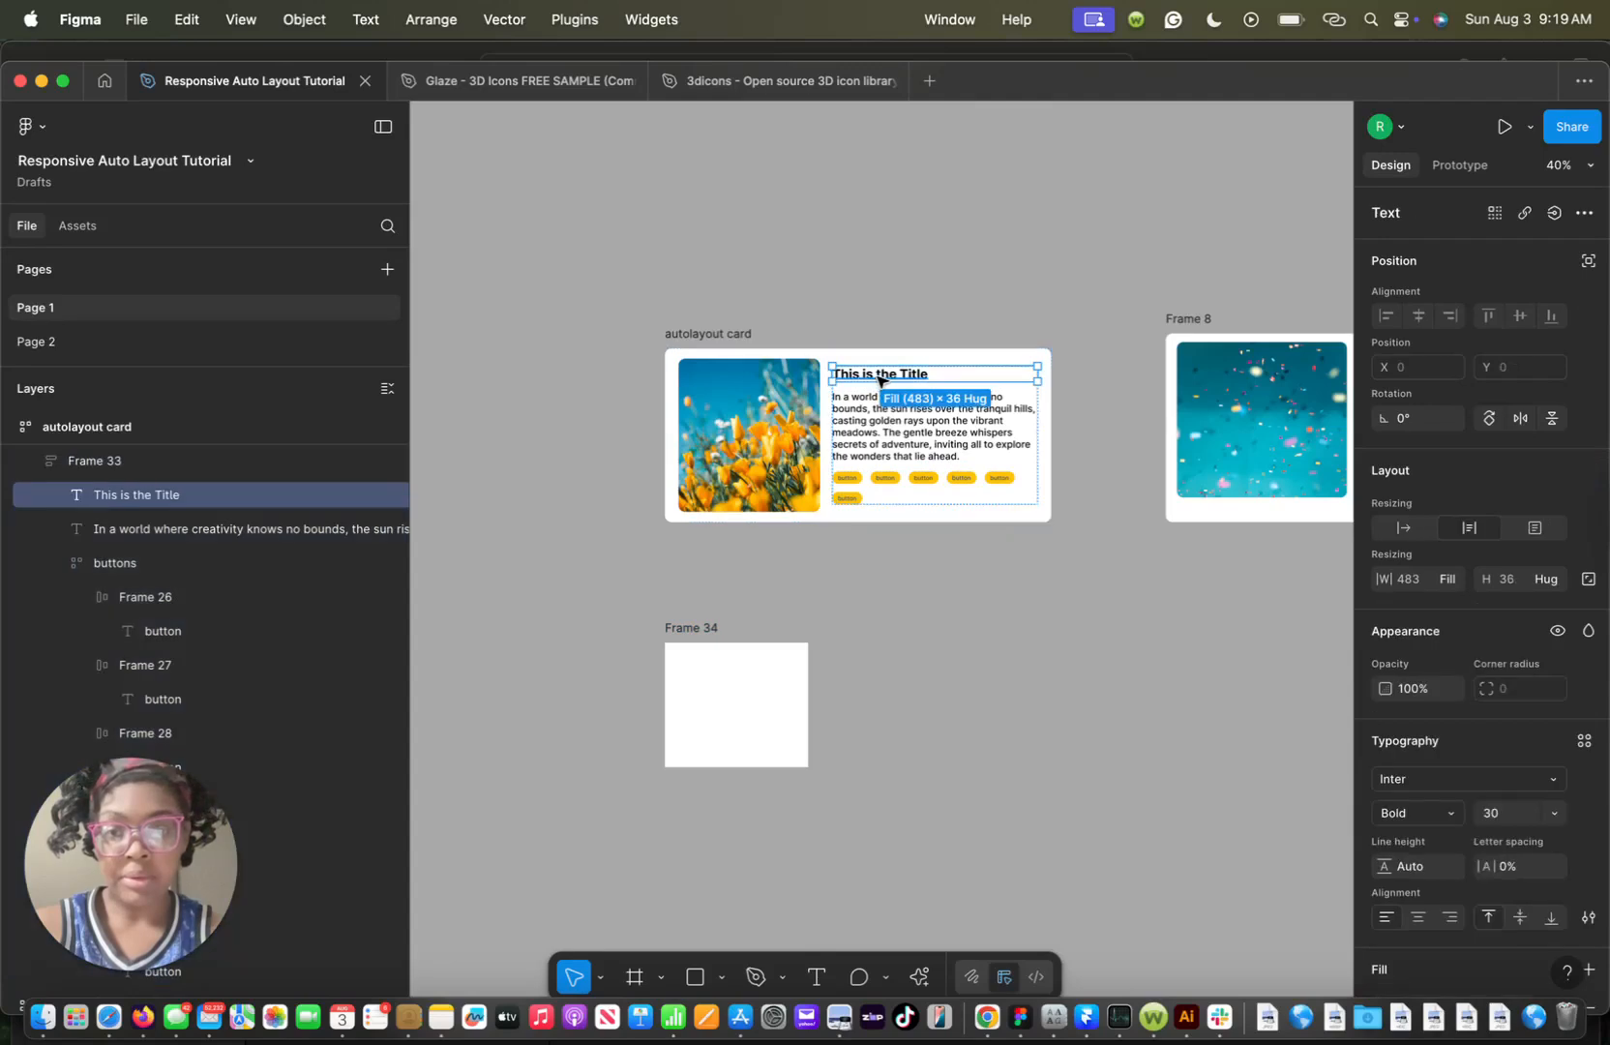
pyautogui.moveTo(880, 377); pyautogui.dragTo(864, 659)
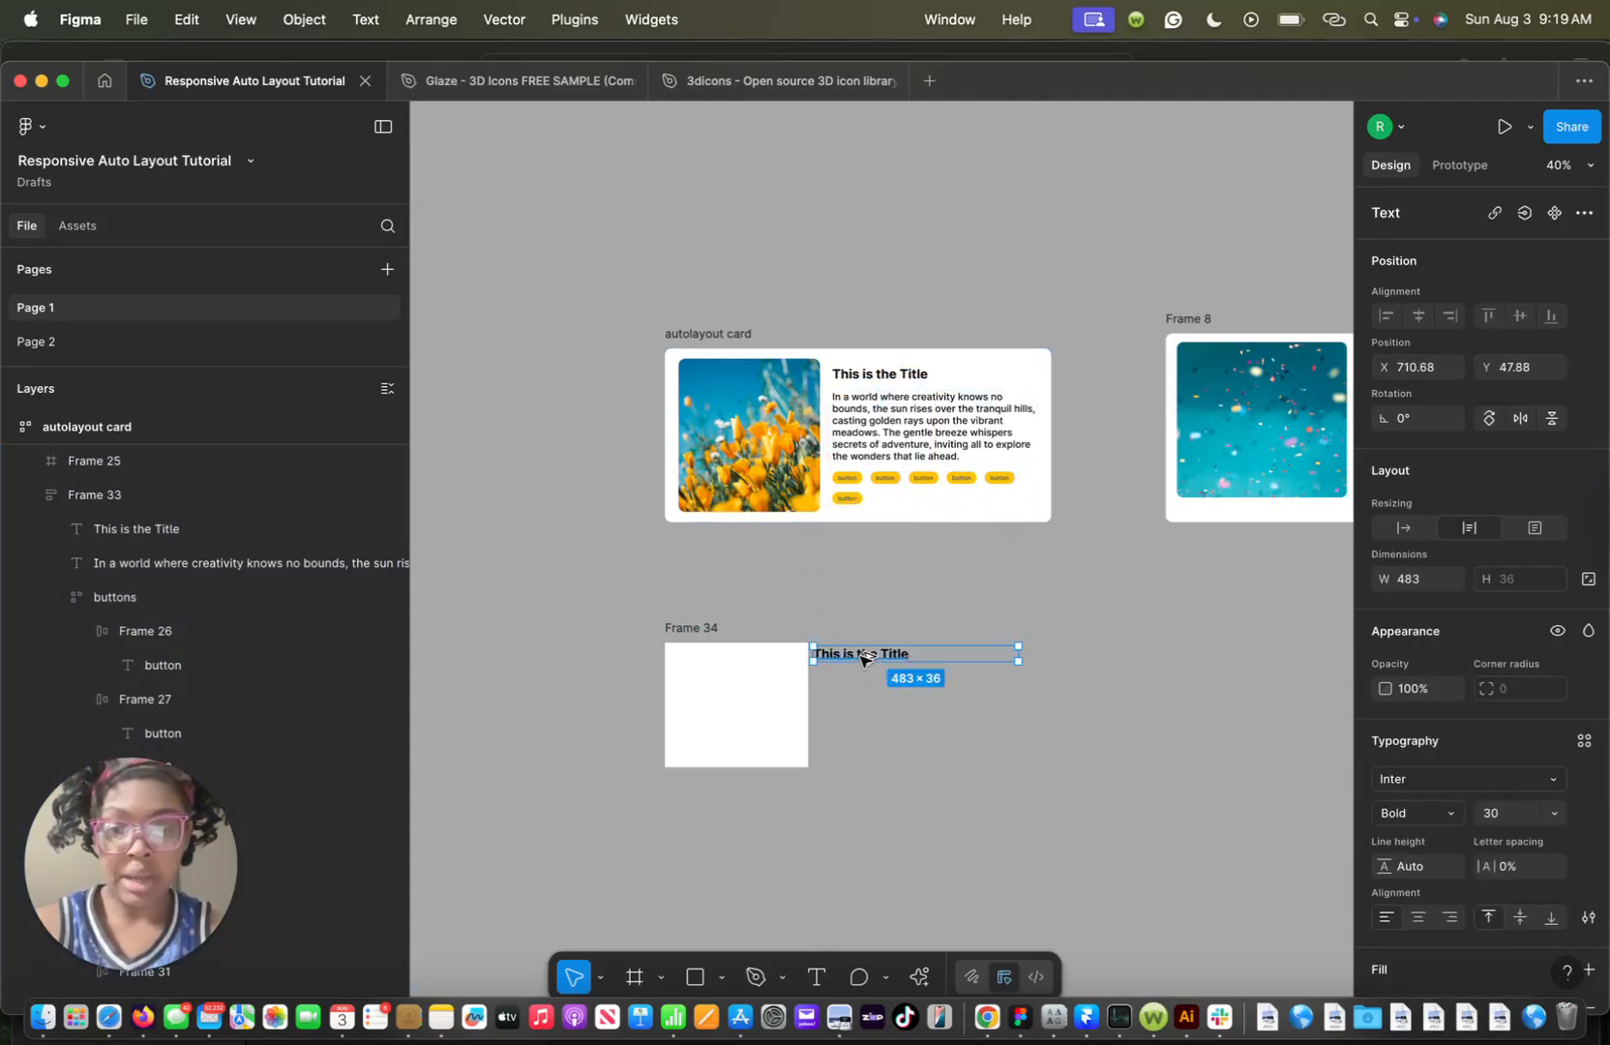
pyautogui.click(910, 433)
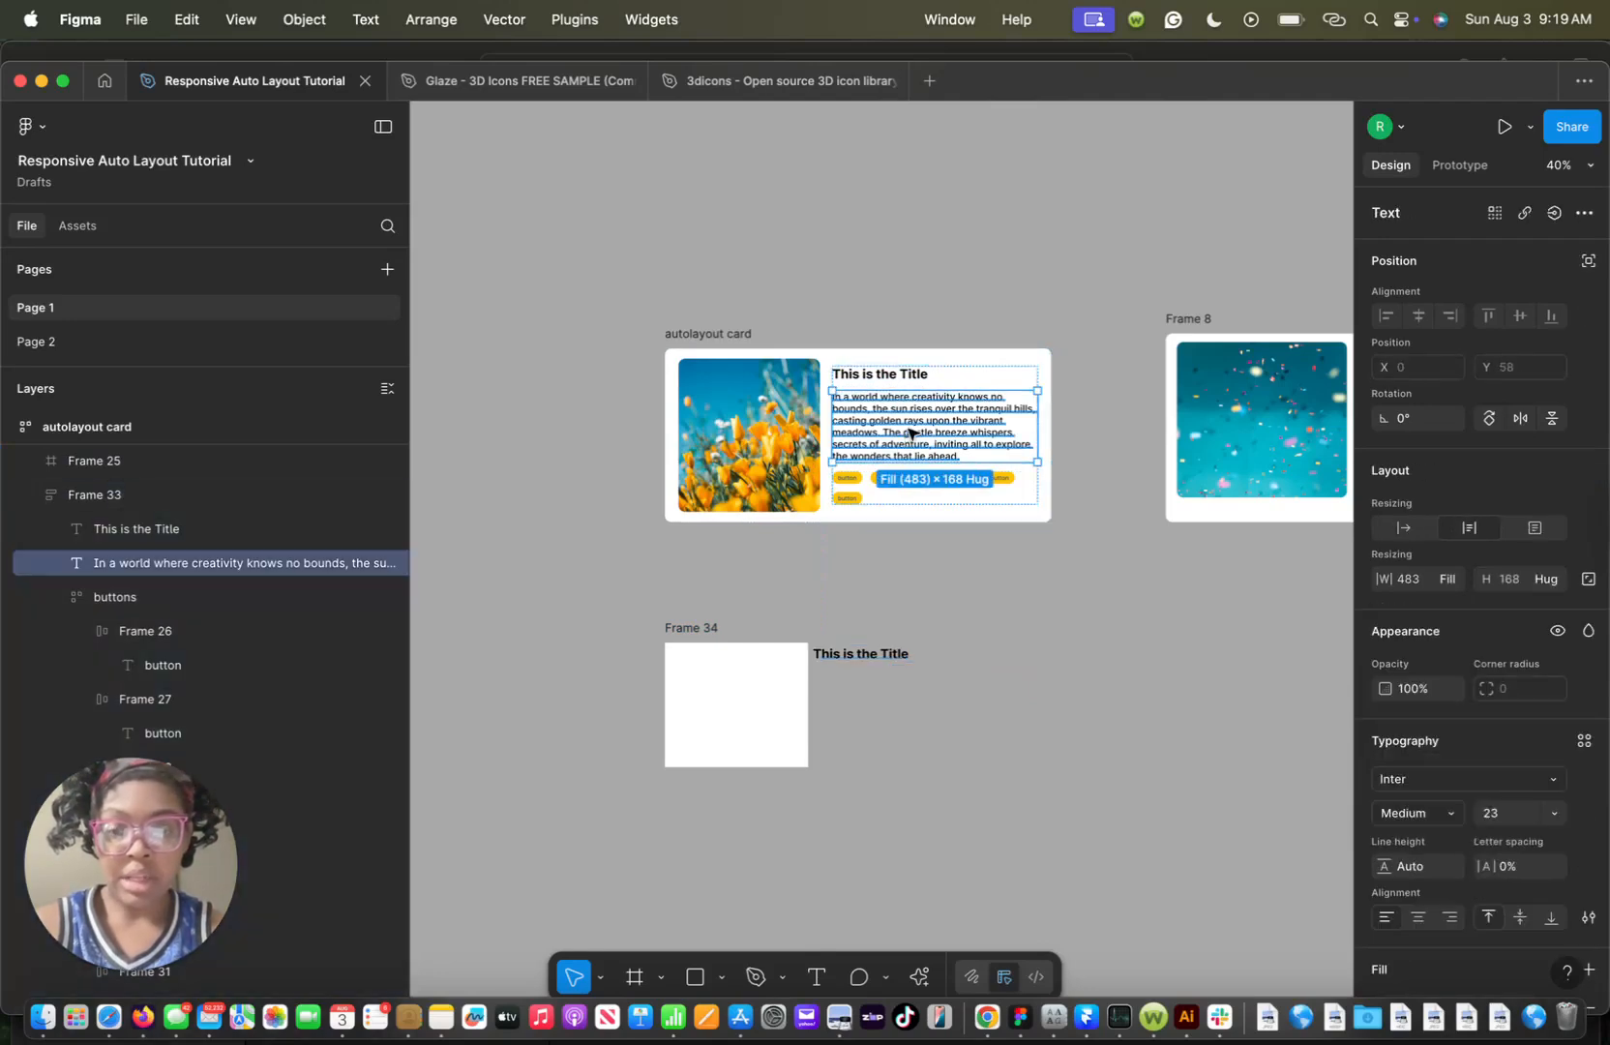
pyautogui.moveTo(910, 433); pyautogui.dragTo(895, 718)
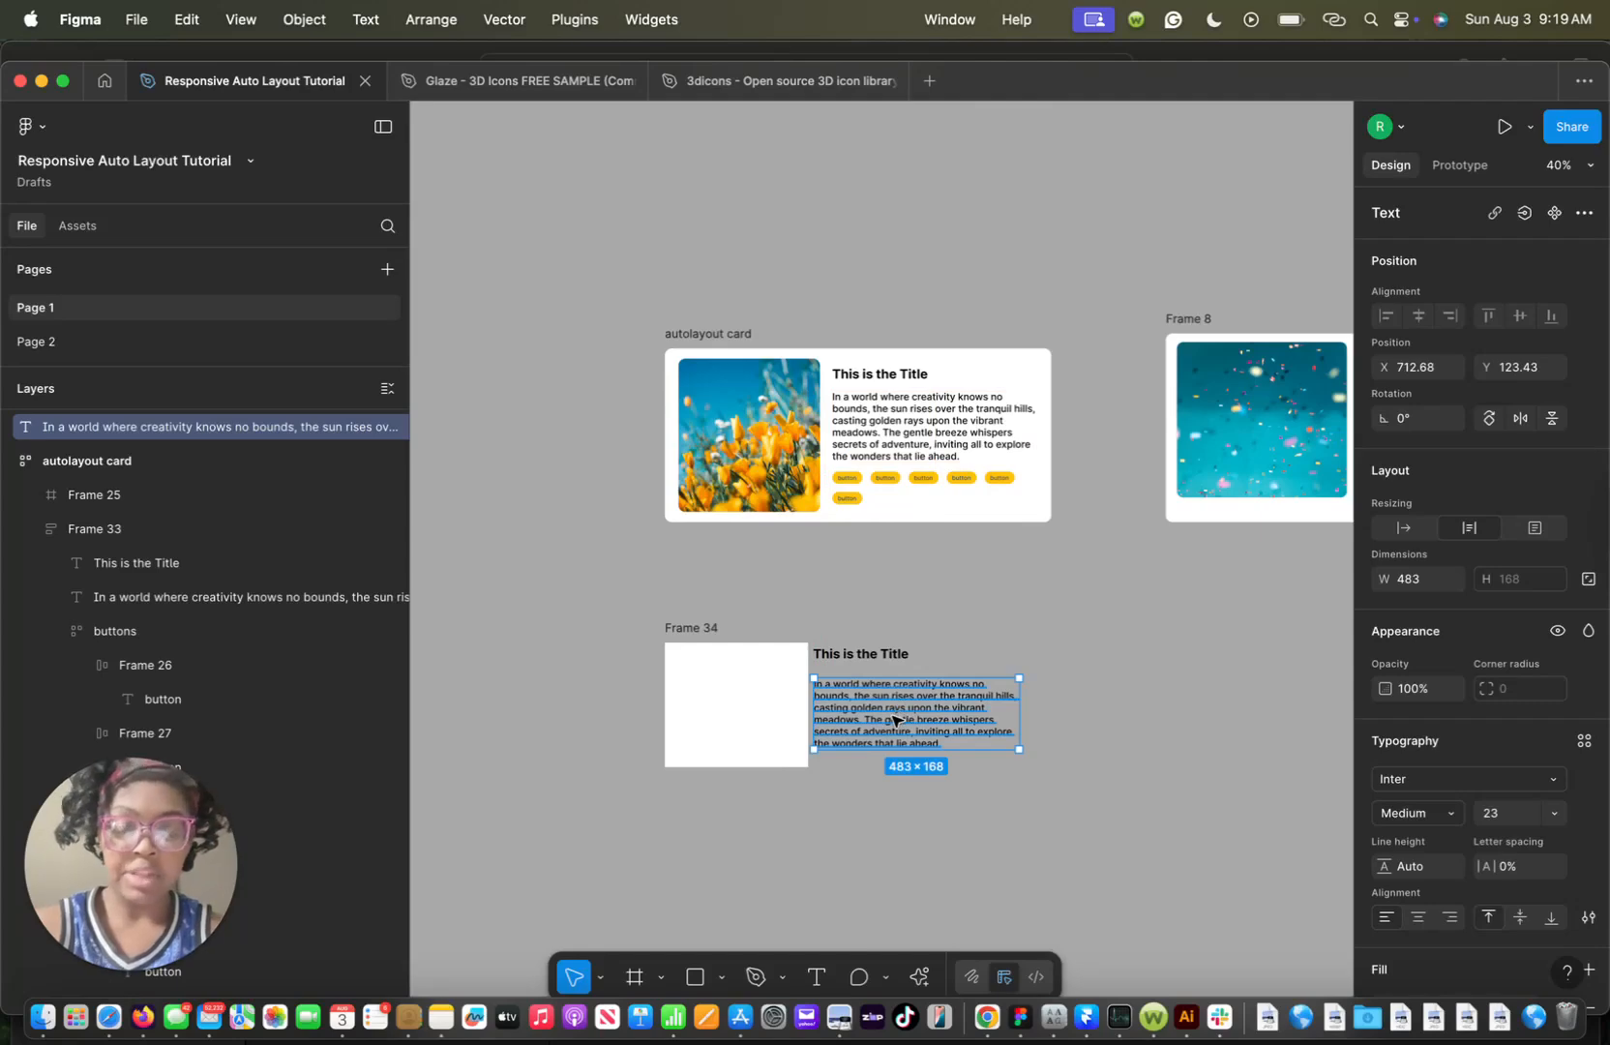
pyautogui.click(880, 794)
# Add a text layer reading "button" just below the copied paragraph
pyautogui.scroll(5, 880, 794)
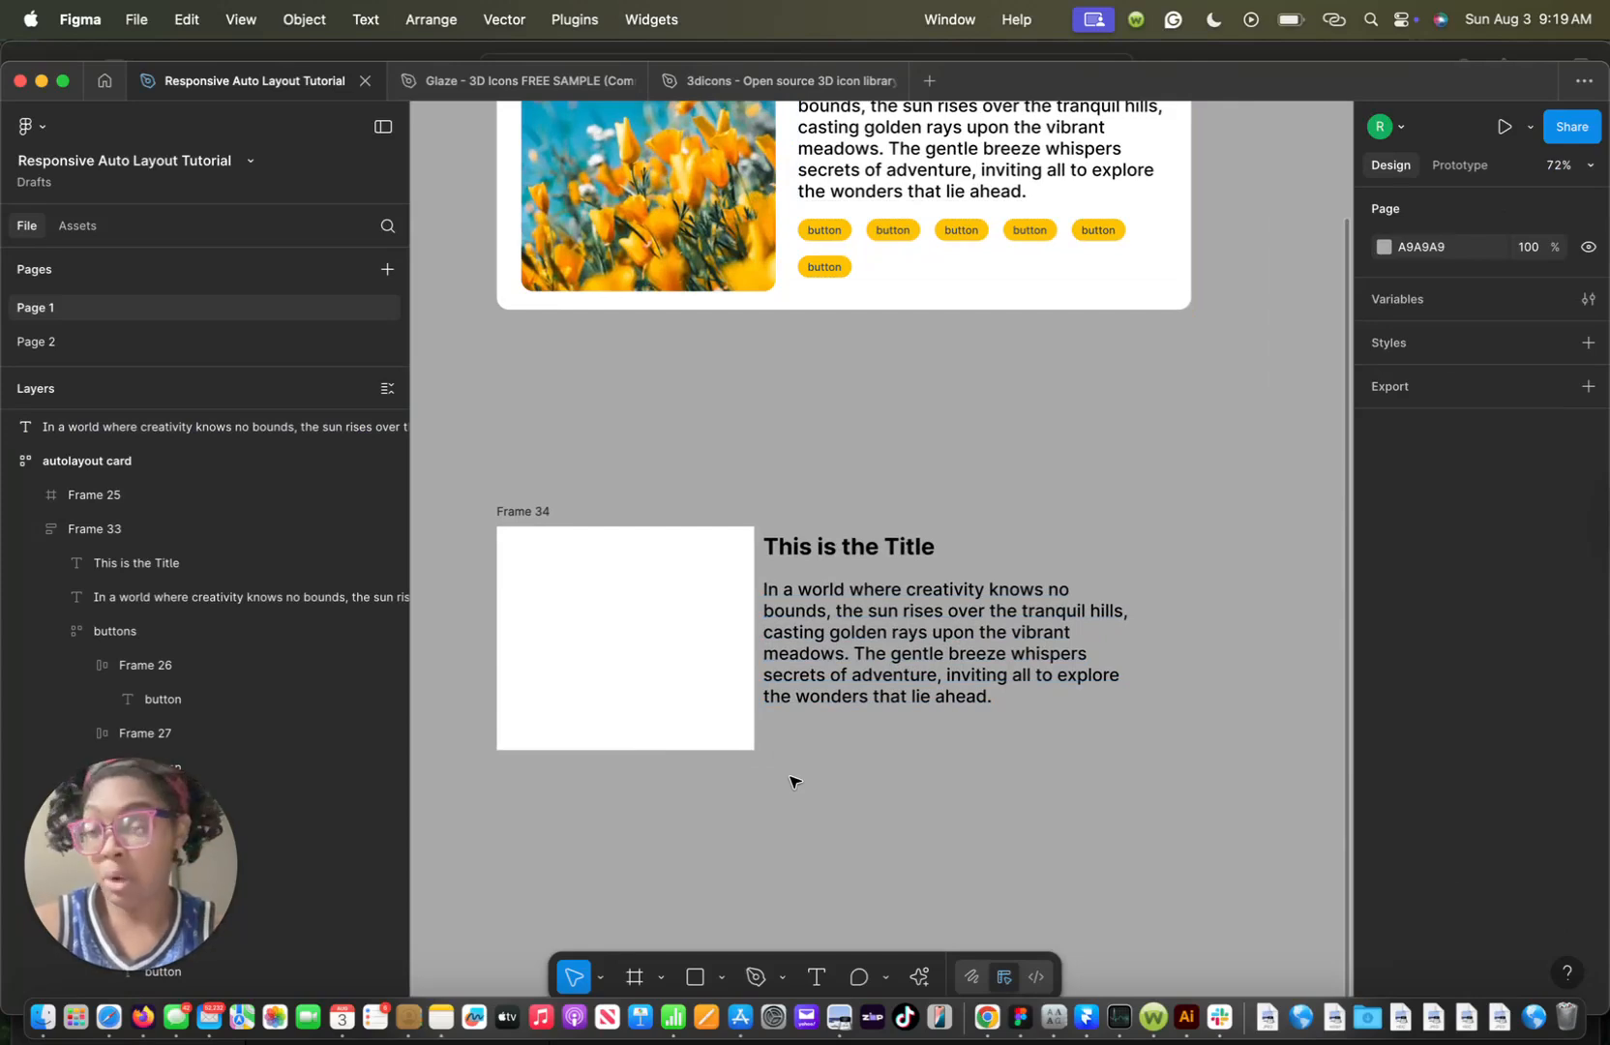
pyautogui.click(635, 978)
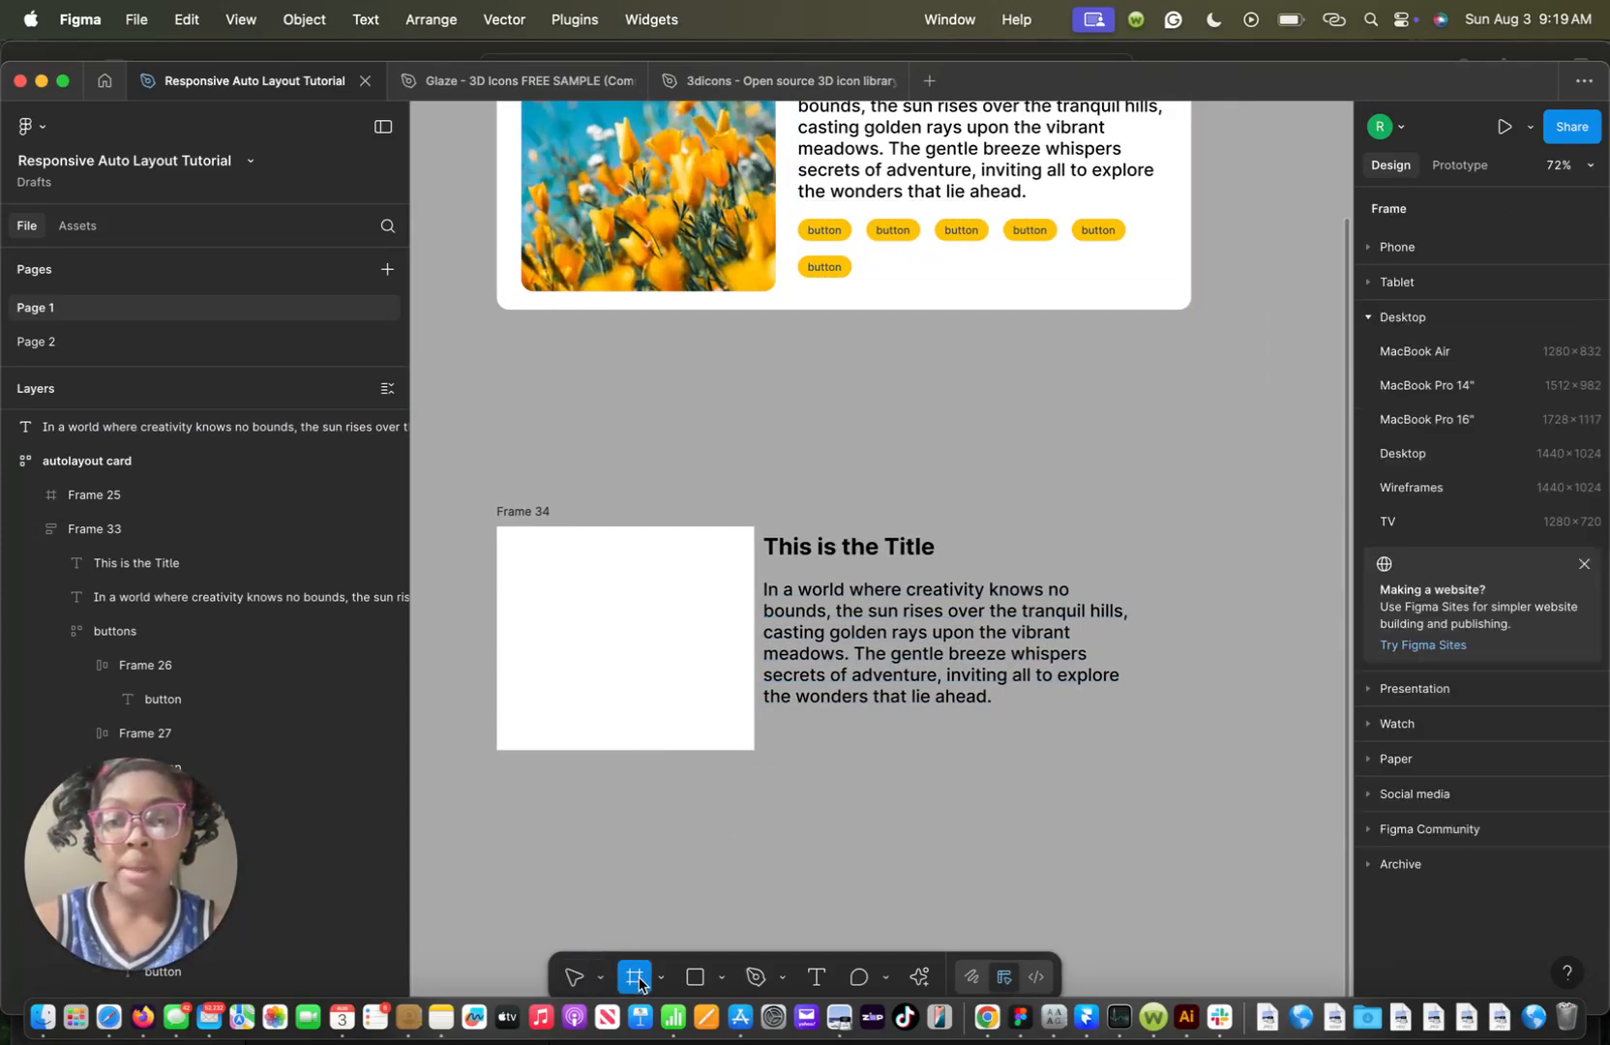
pyautogui.click(813, 980)
pyautogui.click(812, 753)
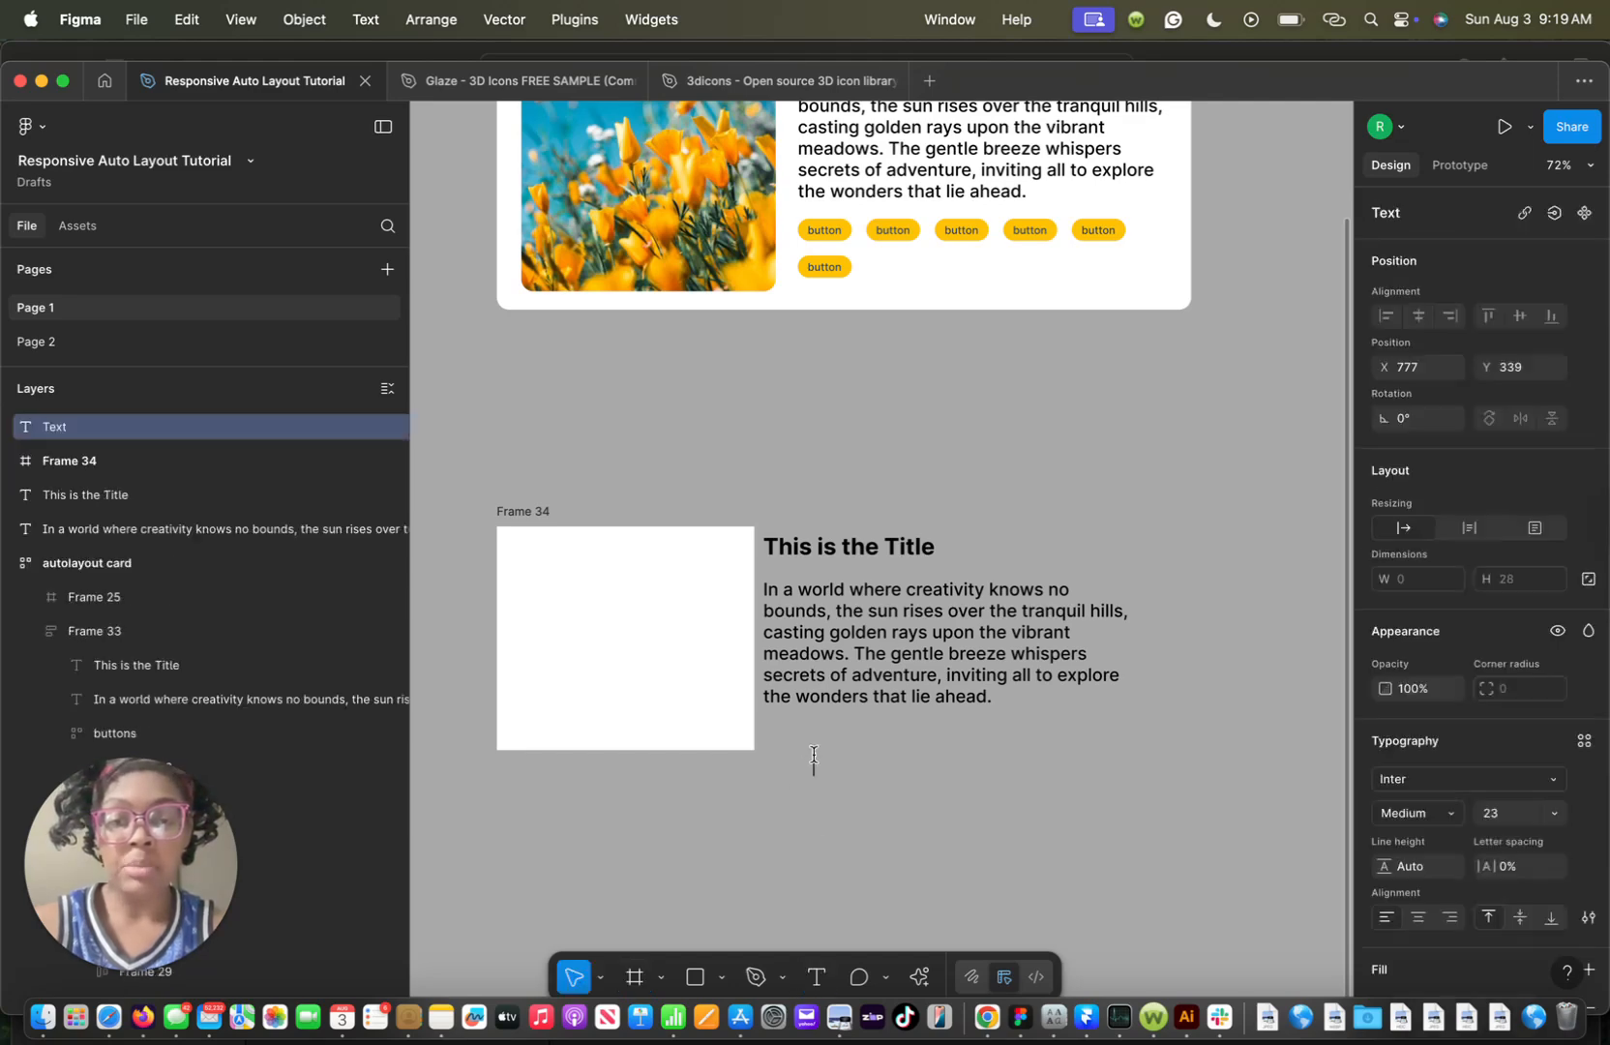
pyautogui.scroll(5, 813, 753)
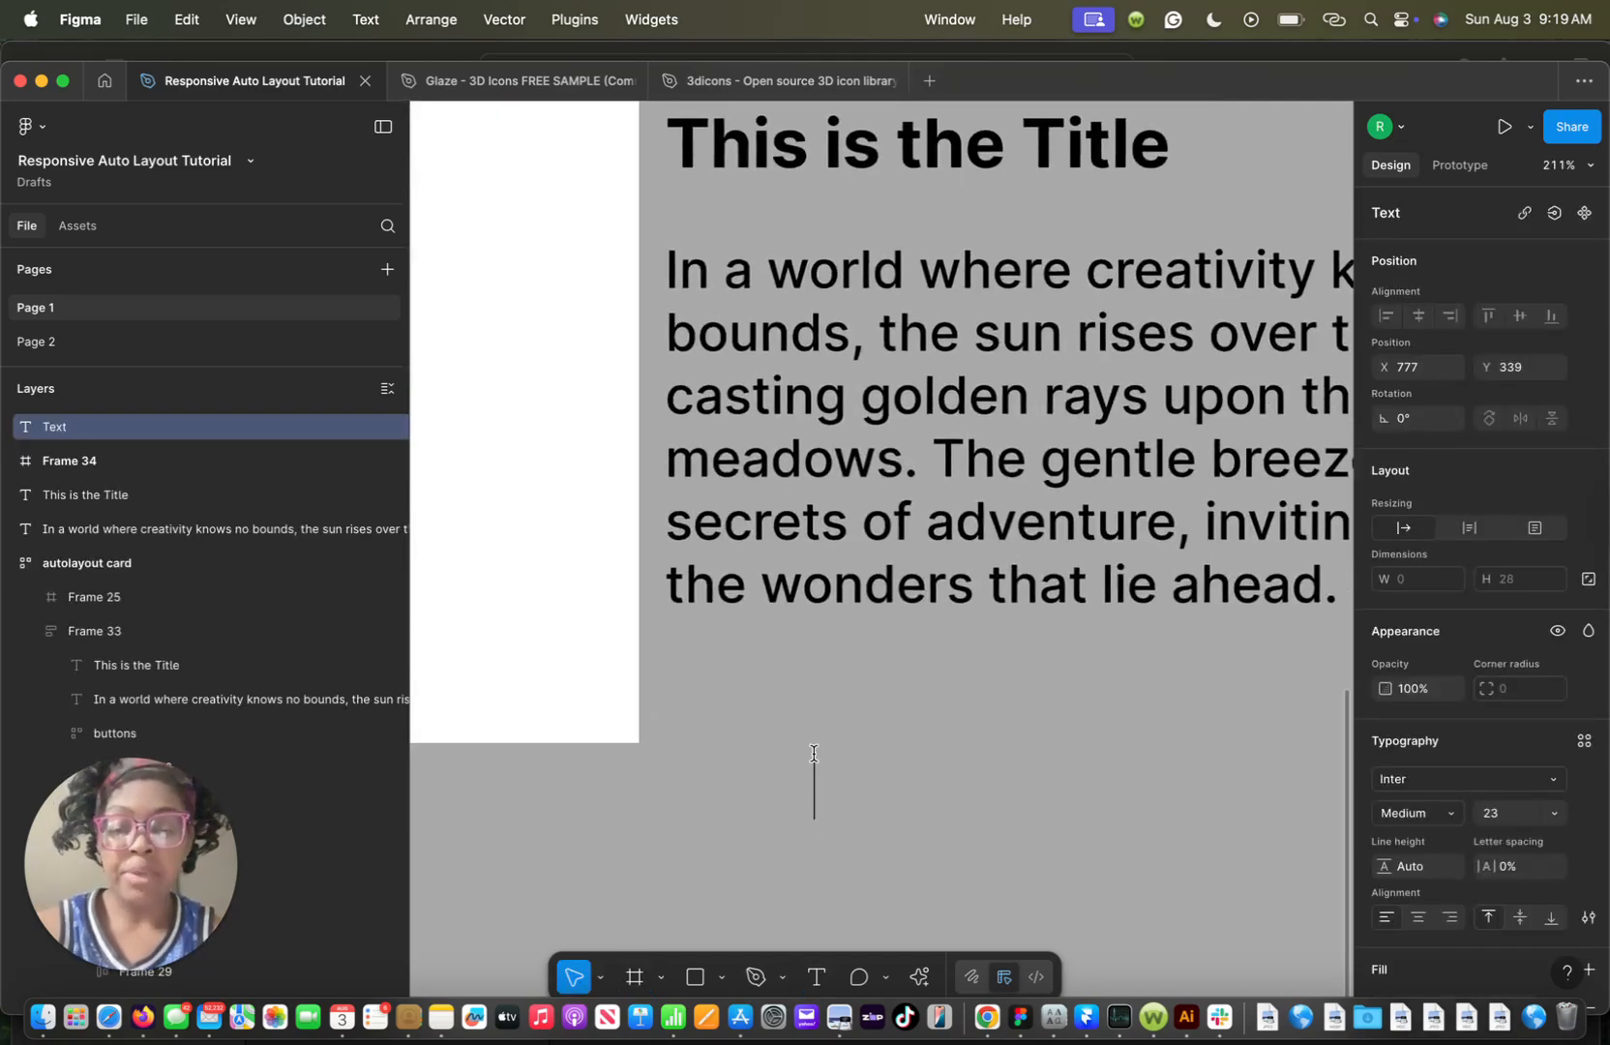
pyautogui.write('button')
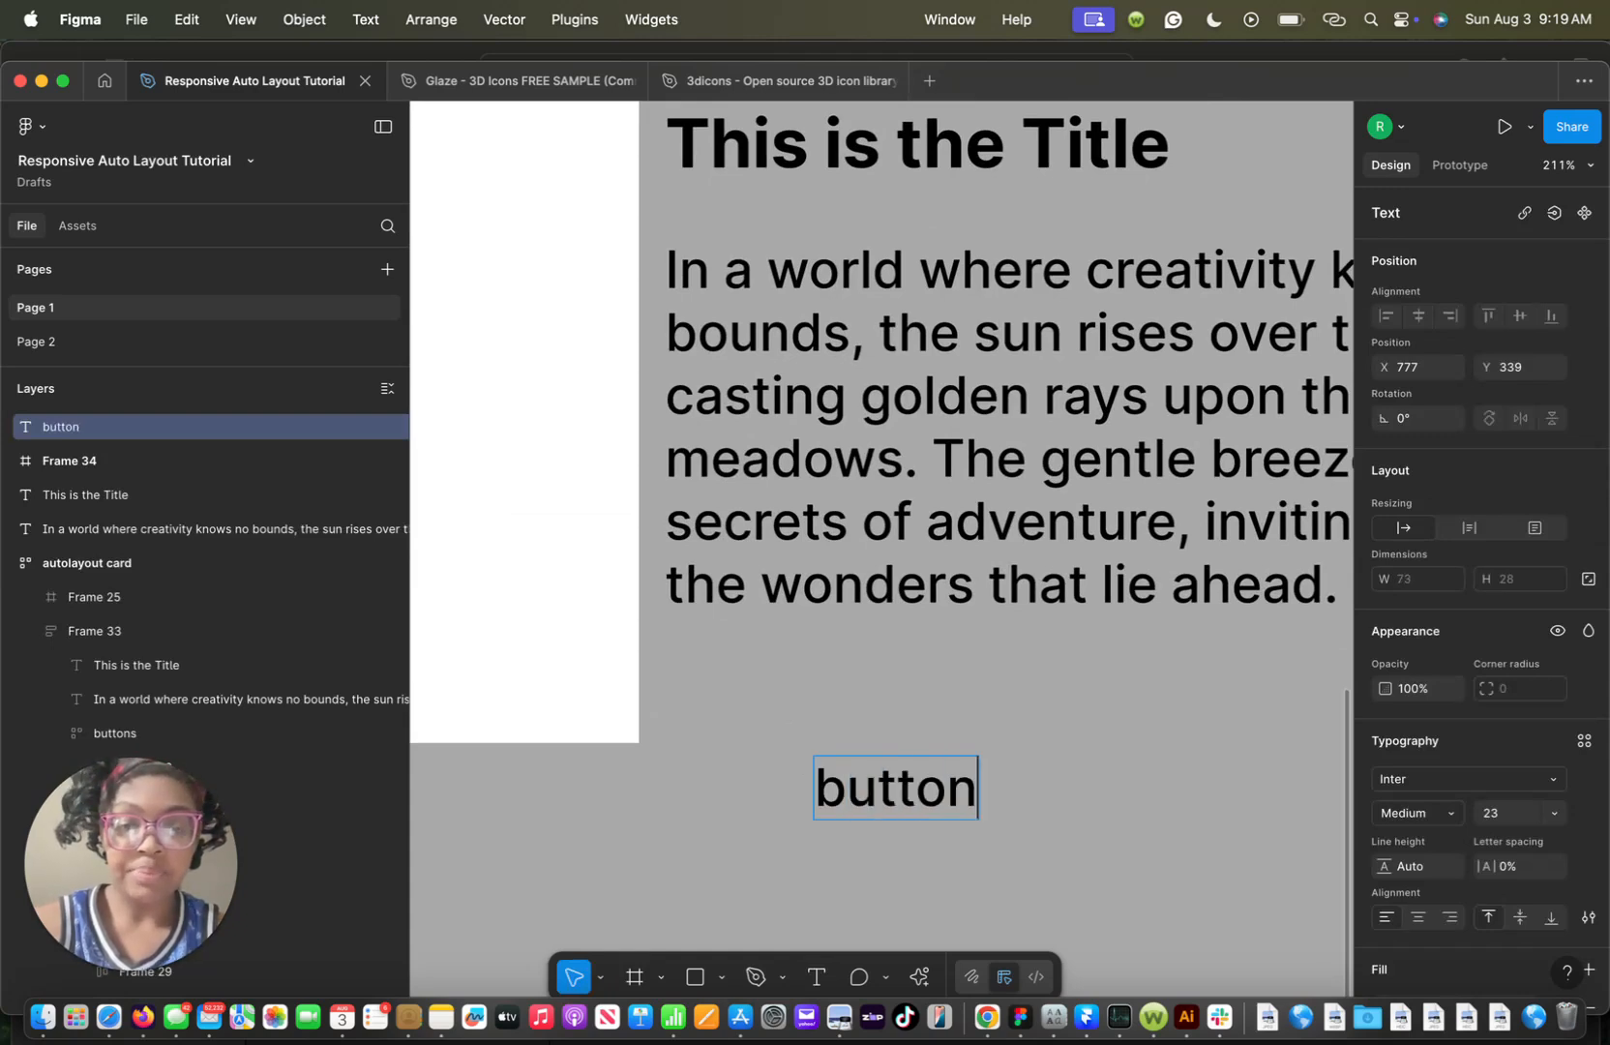
pyautogui.press('Escape')
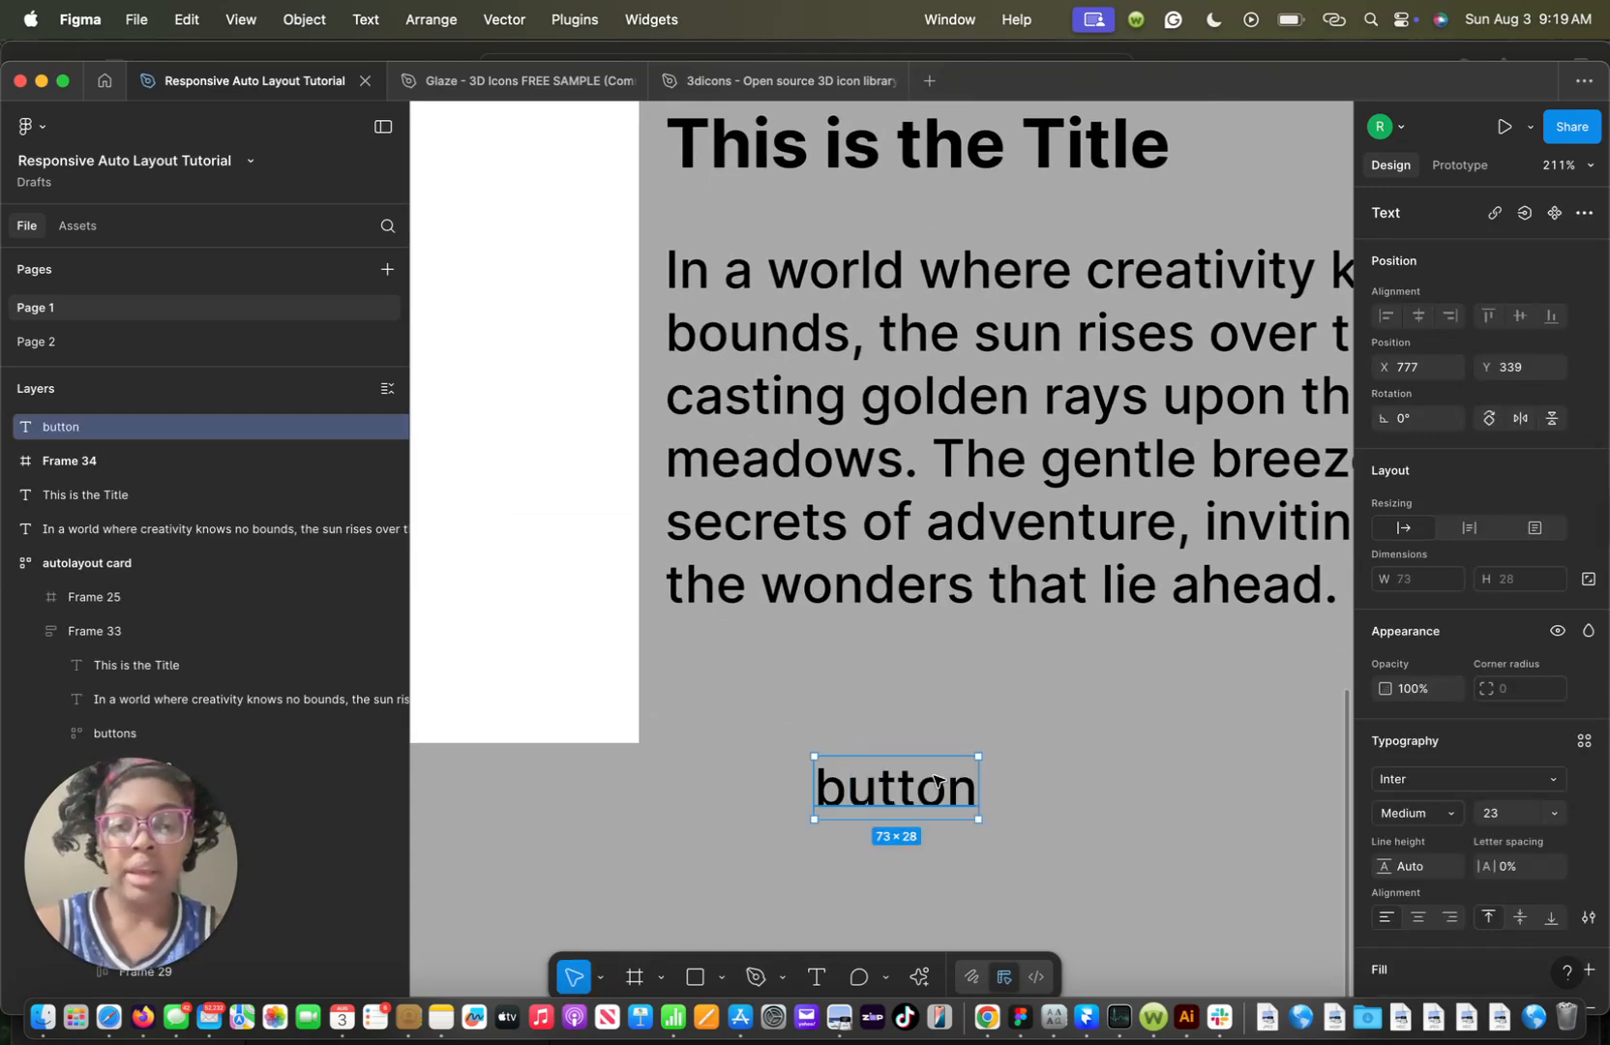
pyautogui.moveTo(914, 812); pyautogui.dragTo(901, 776)
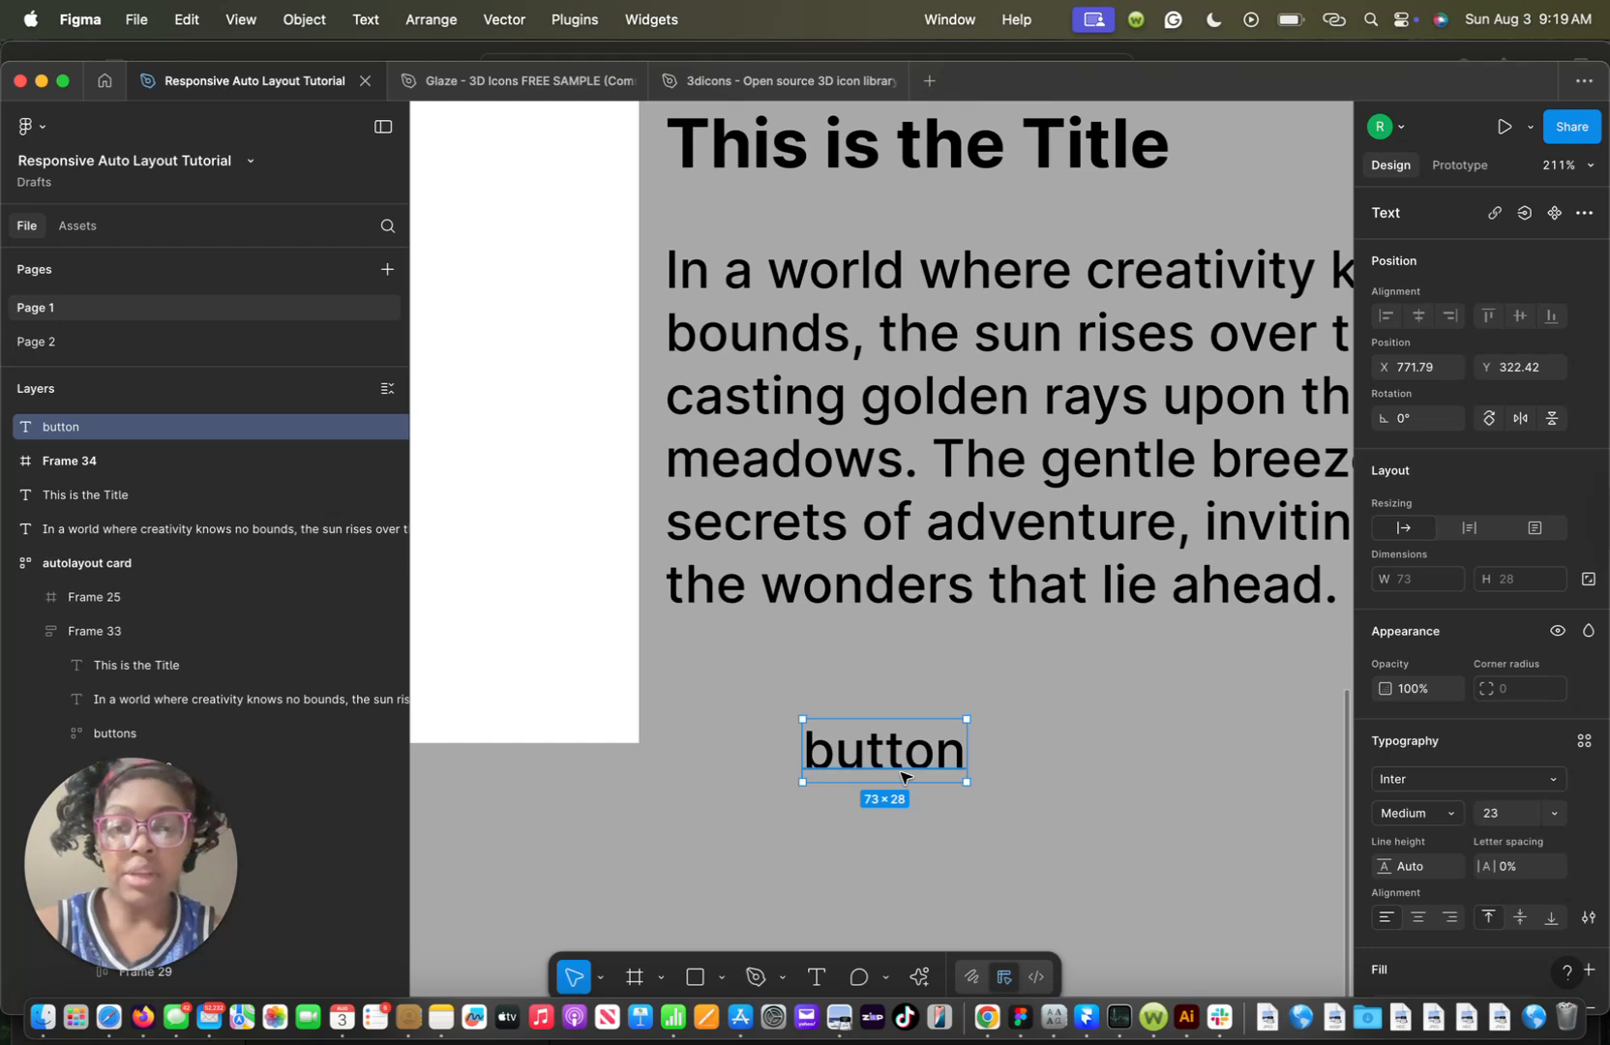
# Wrap the button text in an auto layout frame and give it a white FFFFFF fill
pyautogui.rightClick(901, 776)
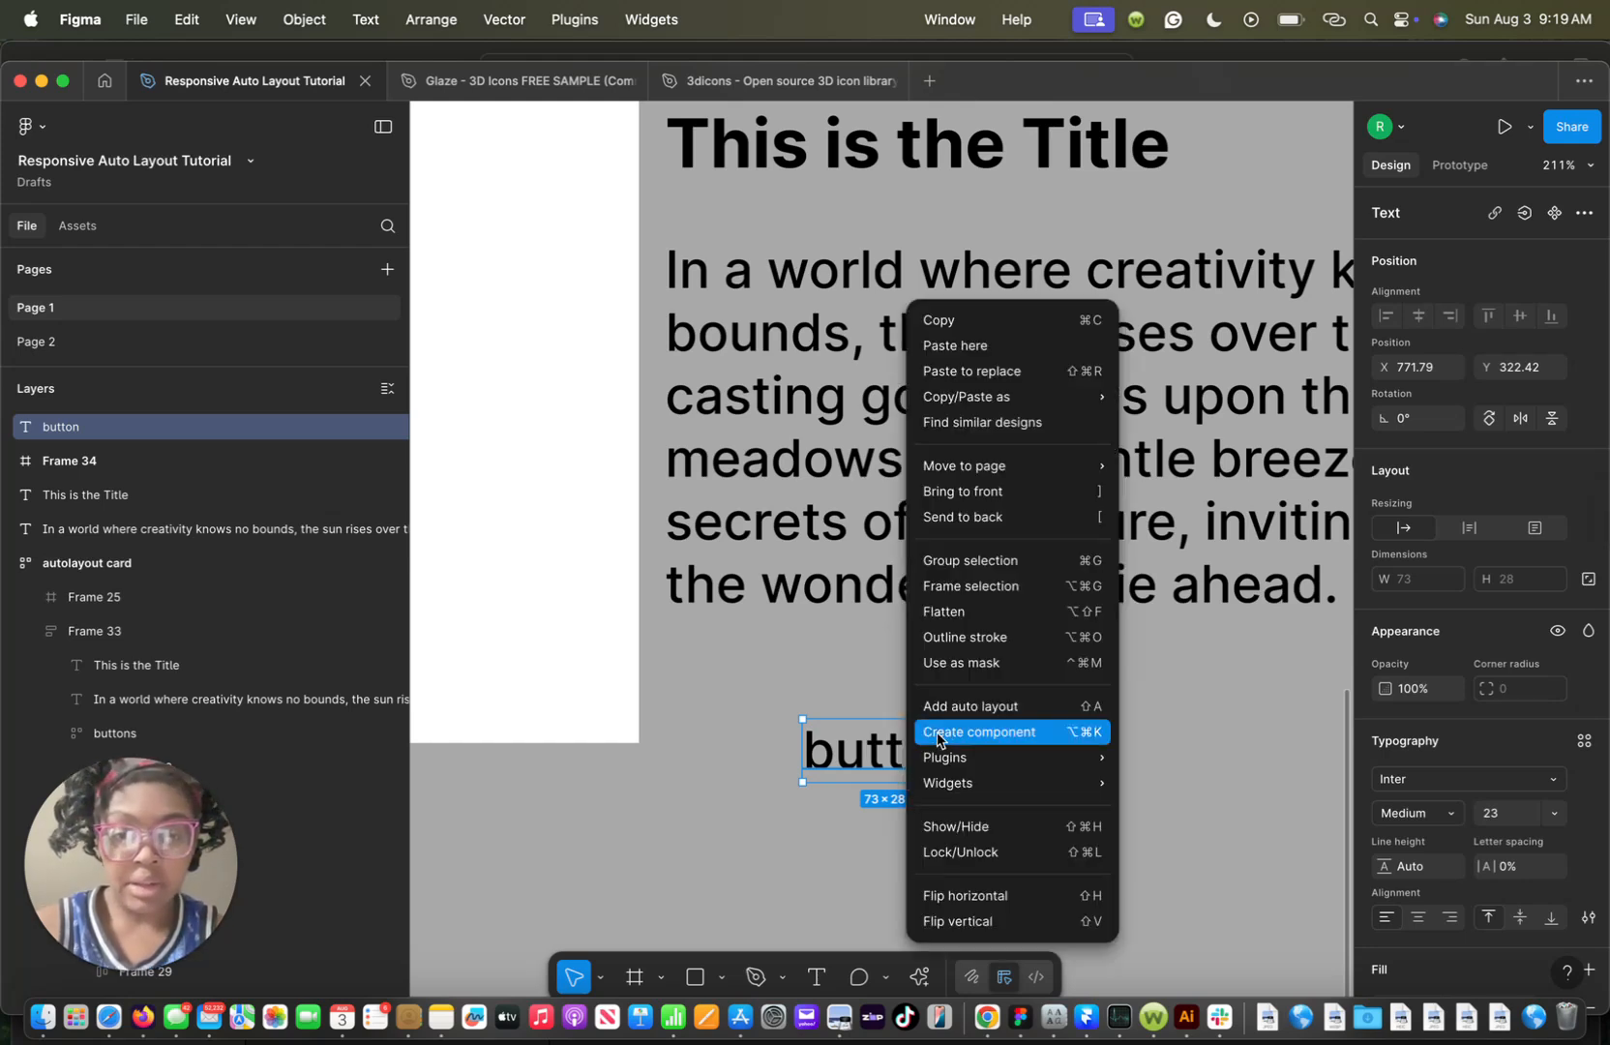
pyautogui.click(1087, 716)
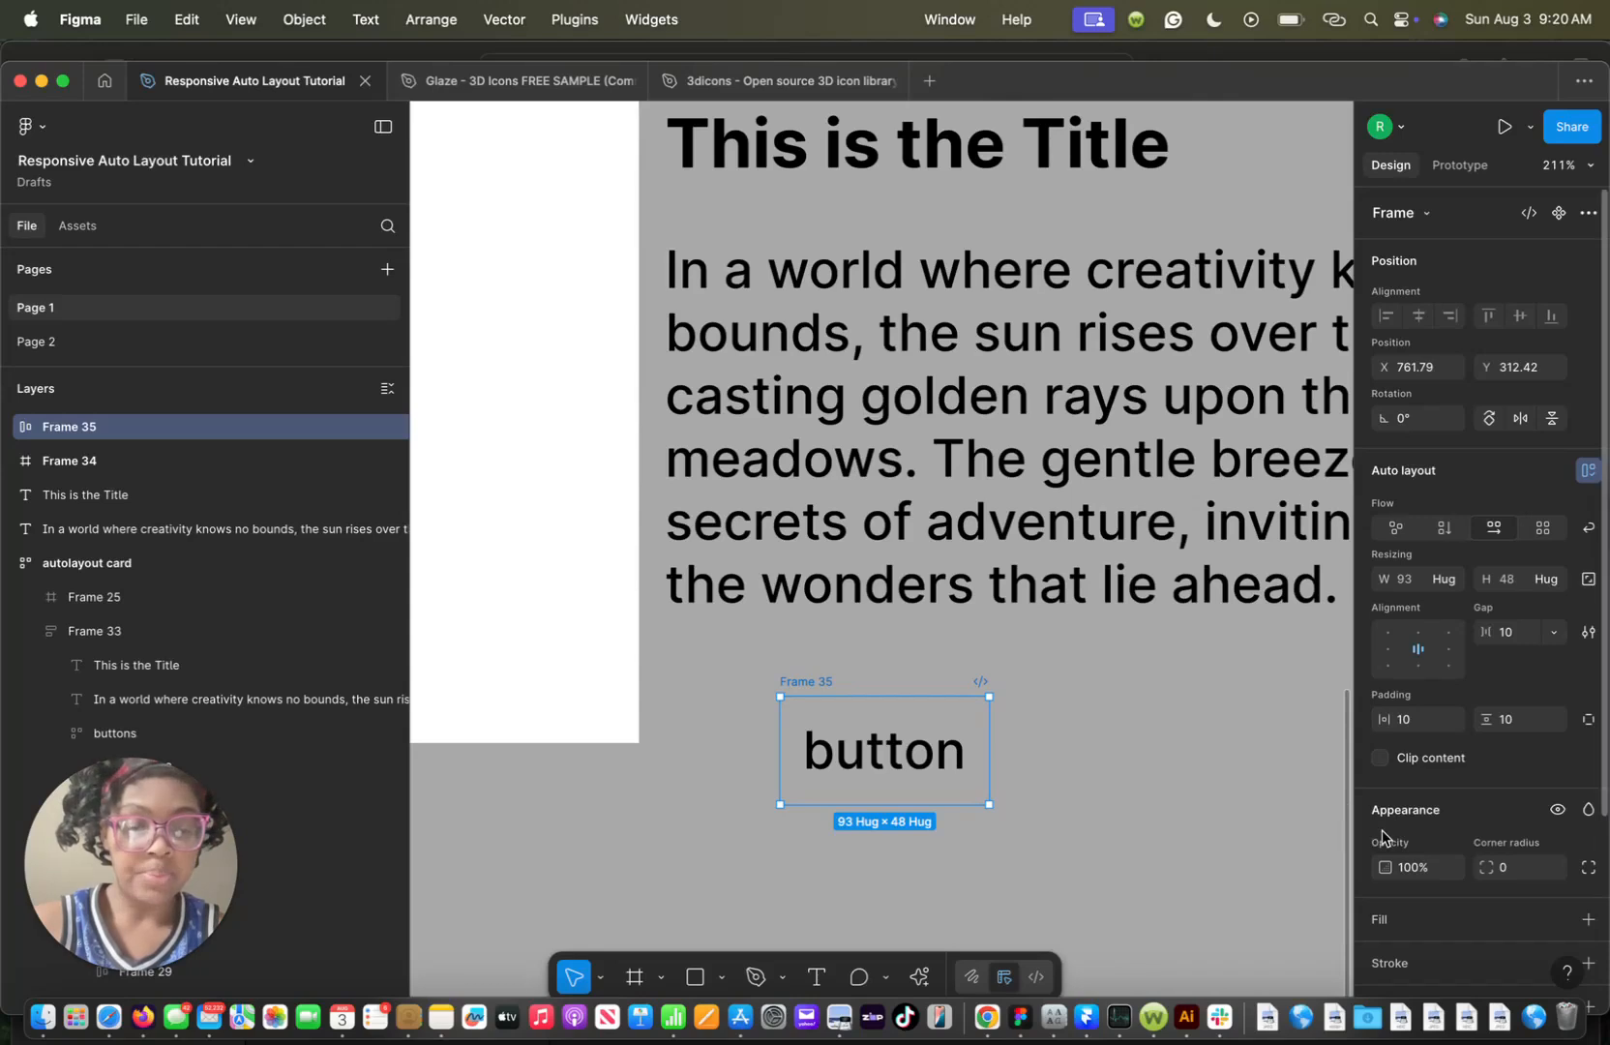
pyautogui.click(1588, 920)
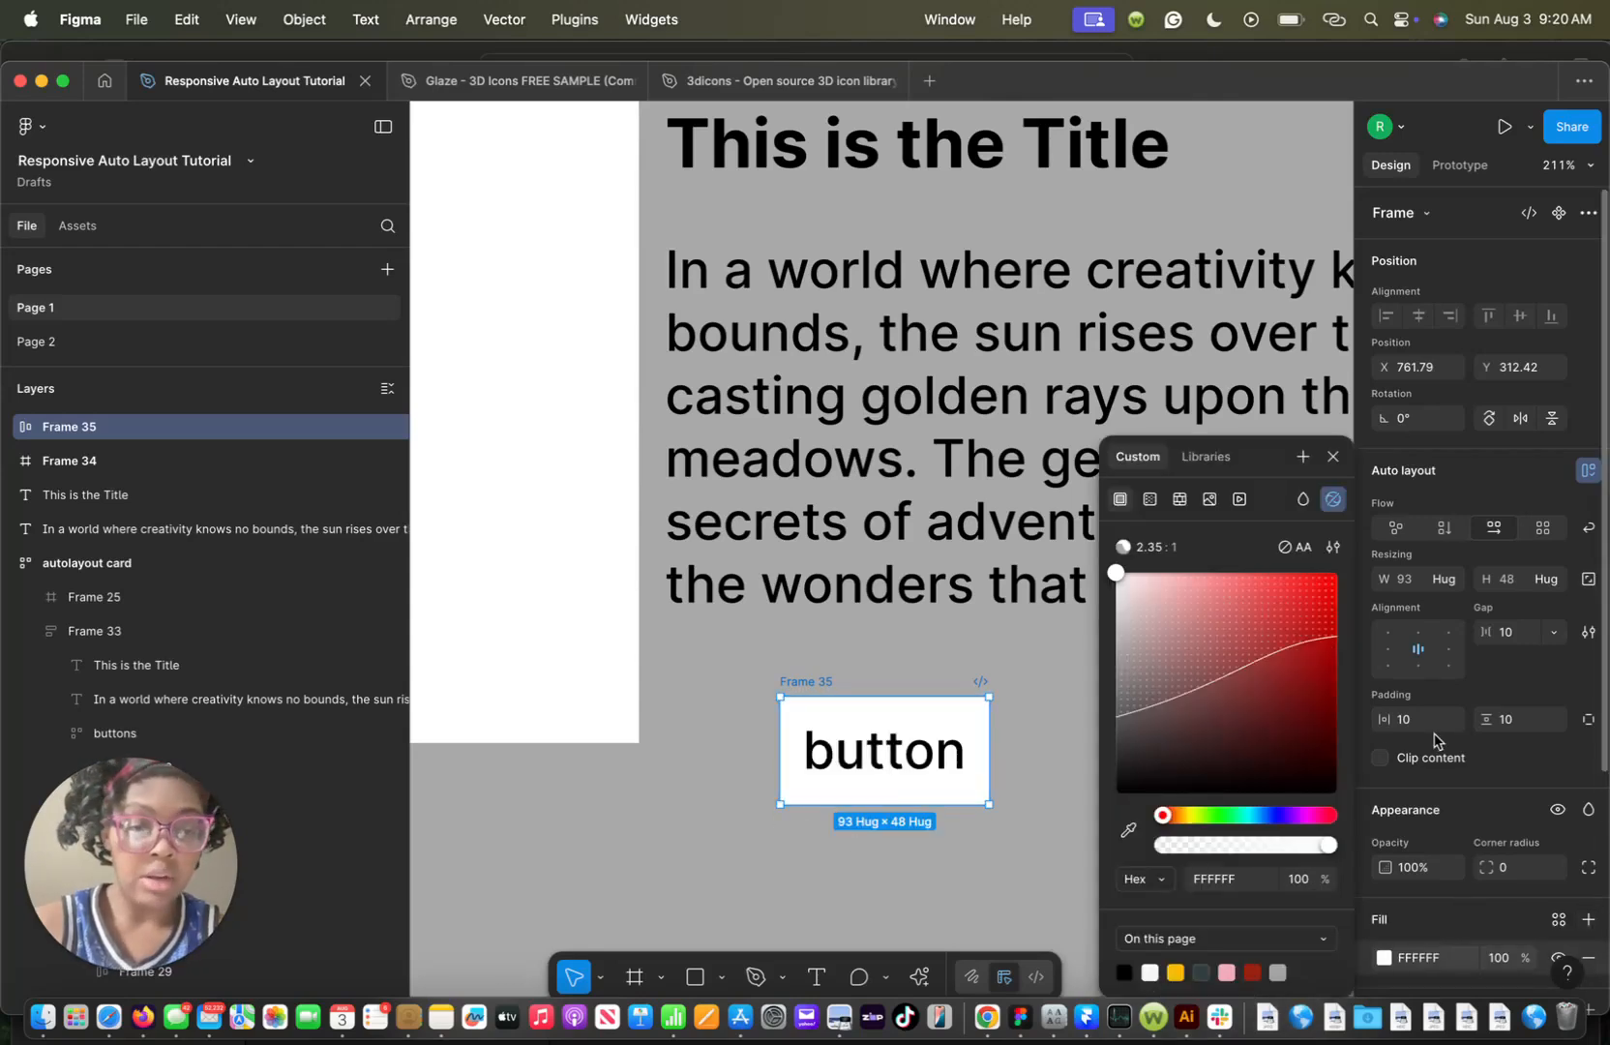
# Set the button frame's horizontal padding to 16 and its vertical padding to 6
pyautogui.moveTo(1385, 719)
pyautogui.mouseDown()
pyautogui.moveTo(1524, 721)
pyautogui.moveTo(1389, 725)
pyautogui.mouseUp()
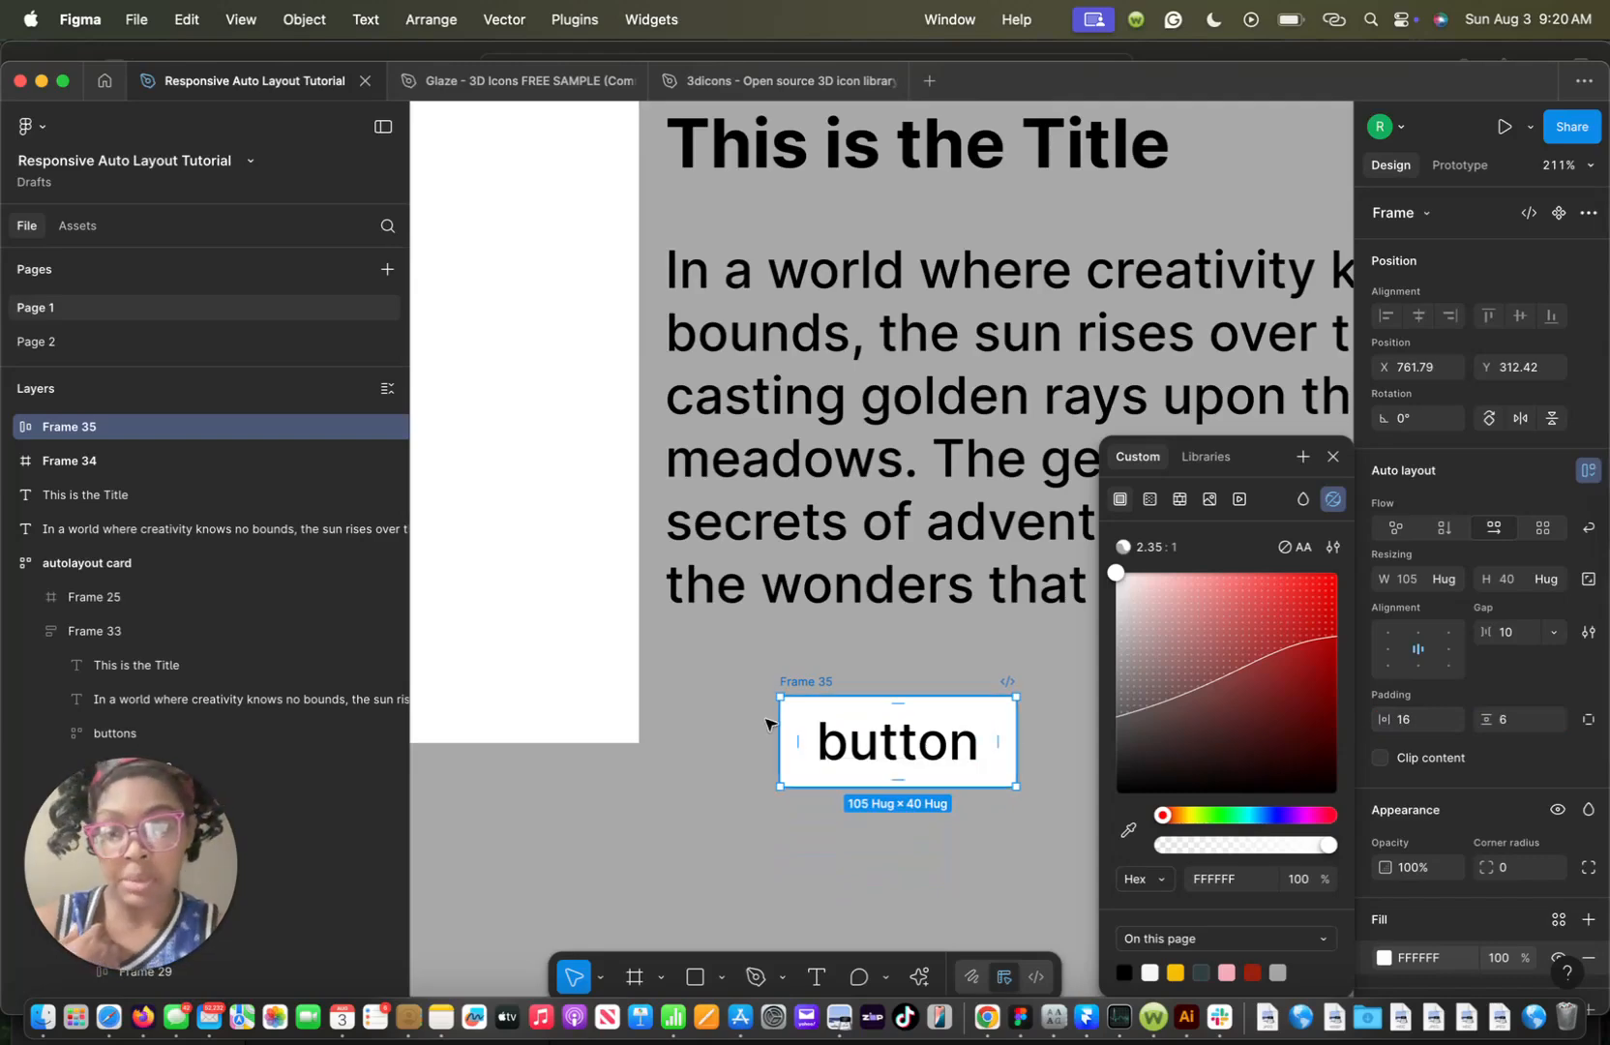
pyautogui.scroll(-5, 762, 700)
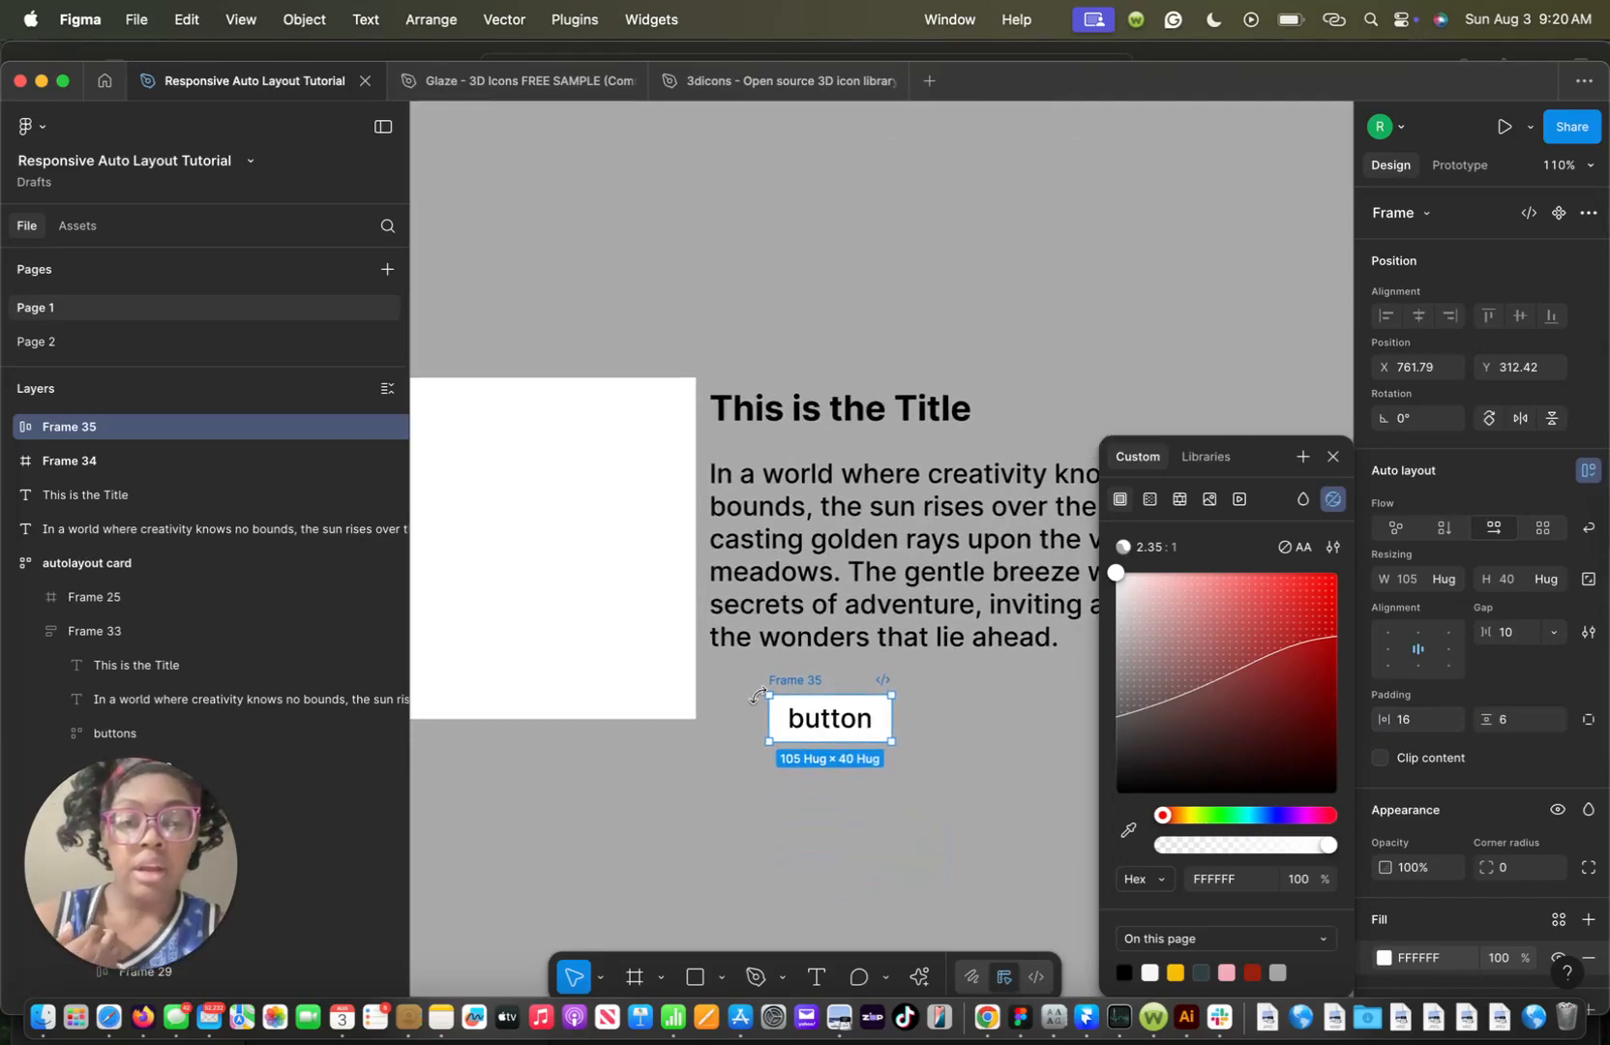
pyautogui.click(975, 749)
pyautogui.doubleClick(817, 733)
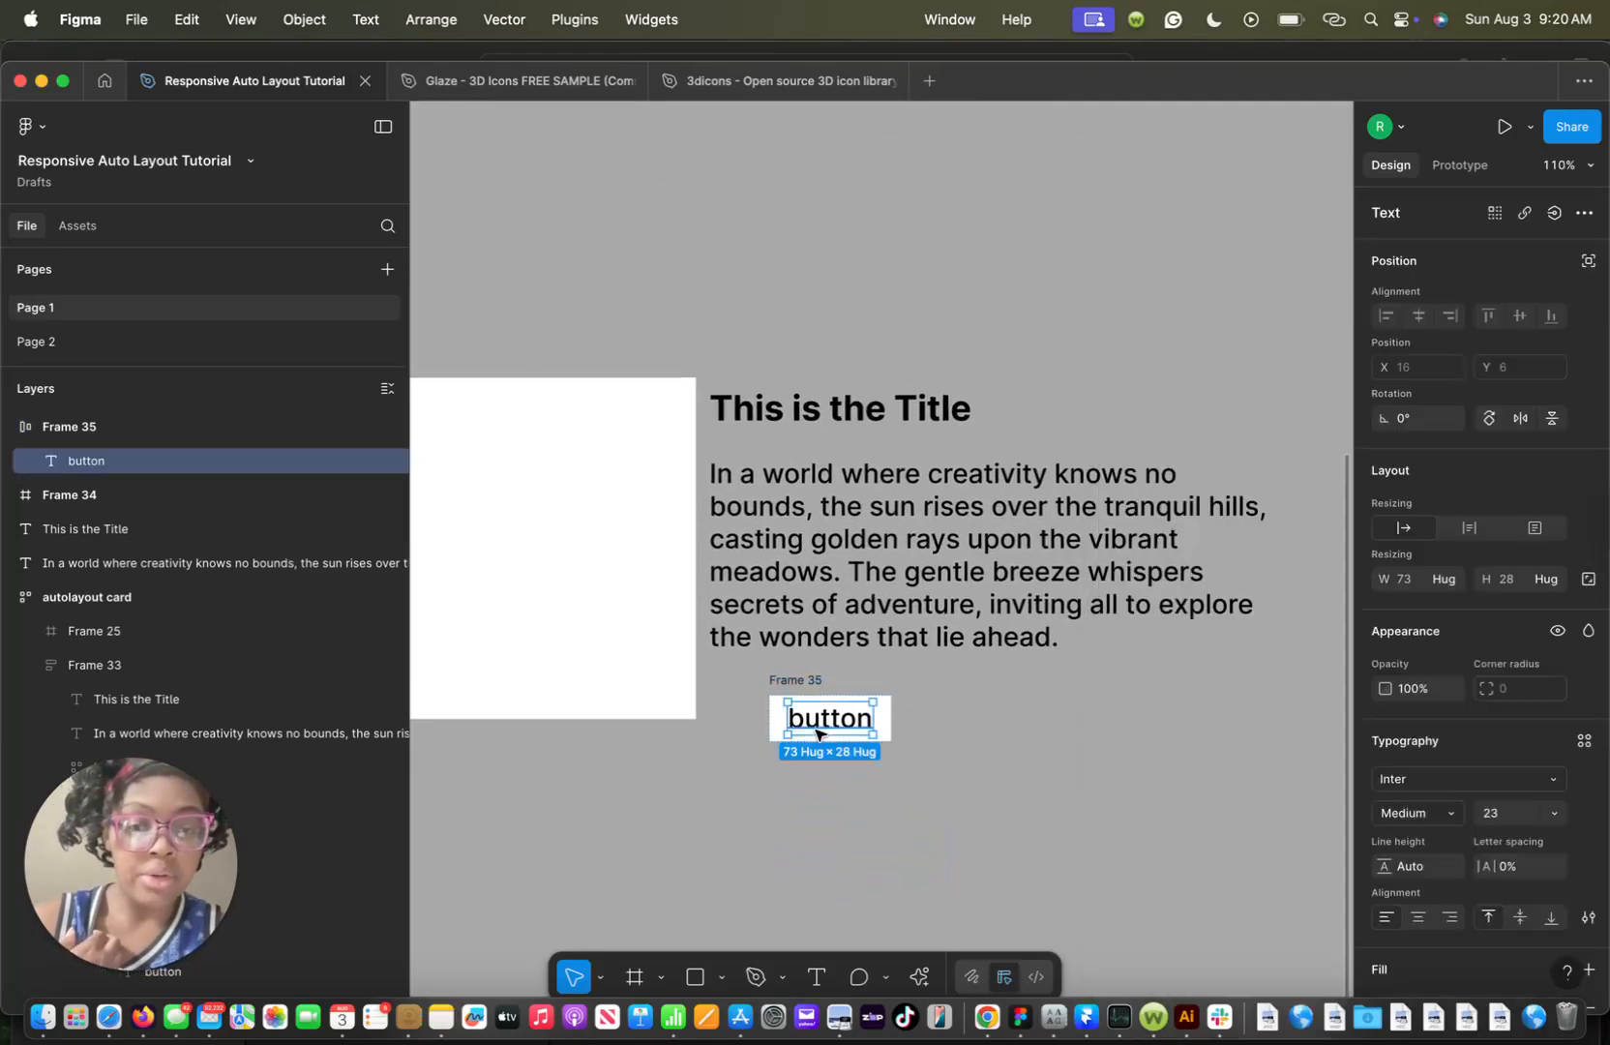
# Round the button frame's corners with a radius of 100
pyautogui.click(796, 680)
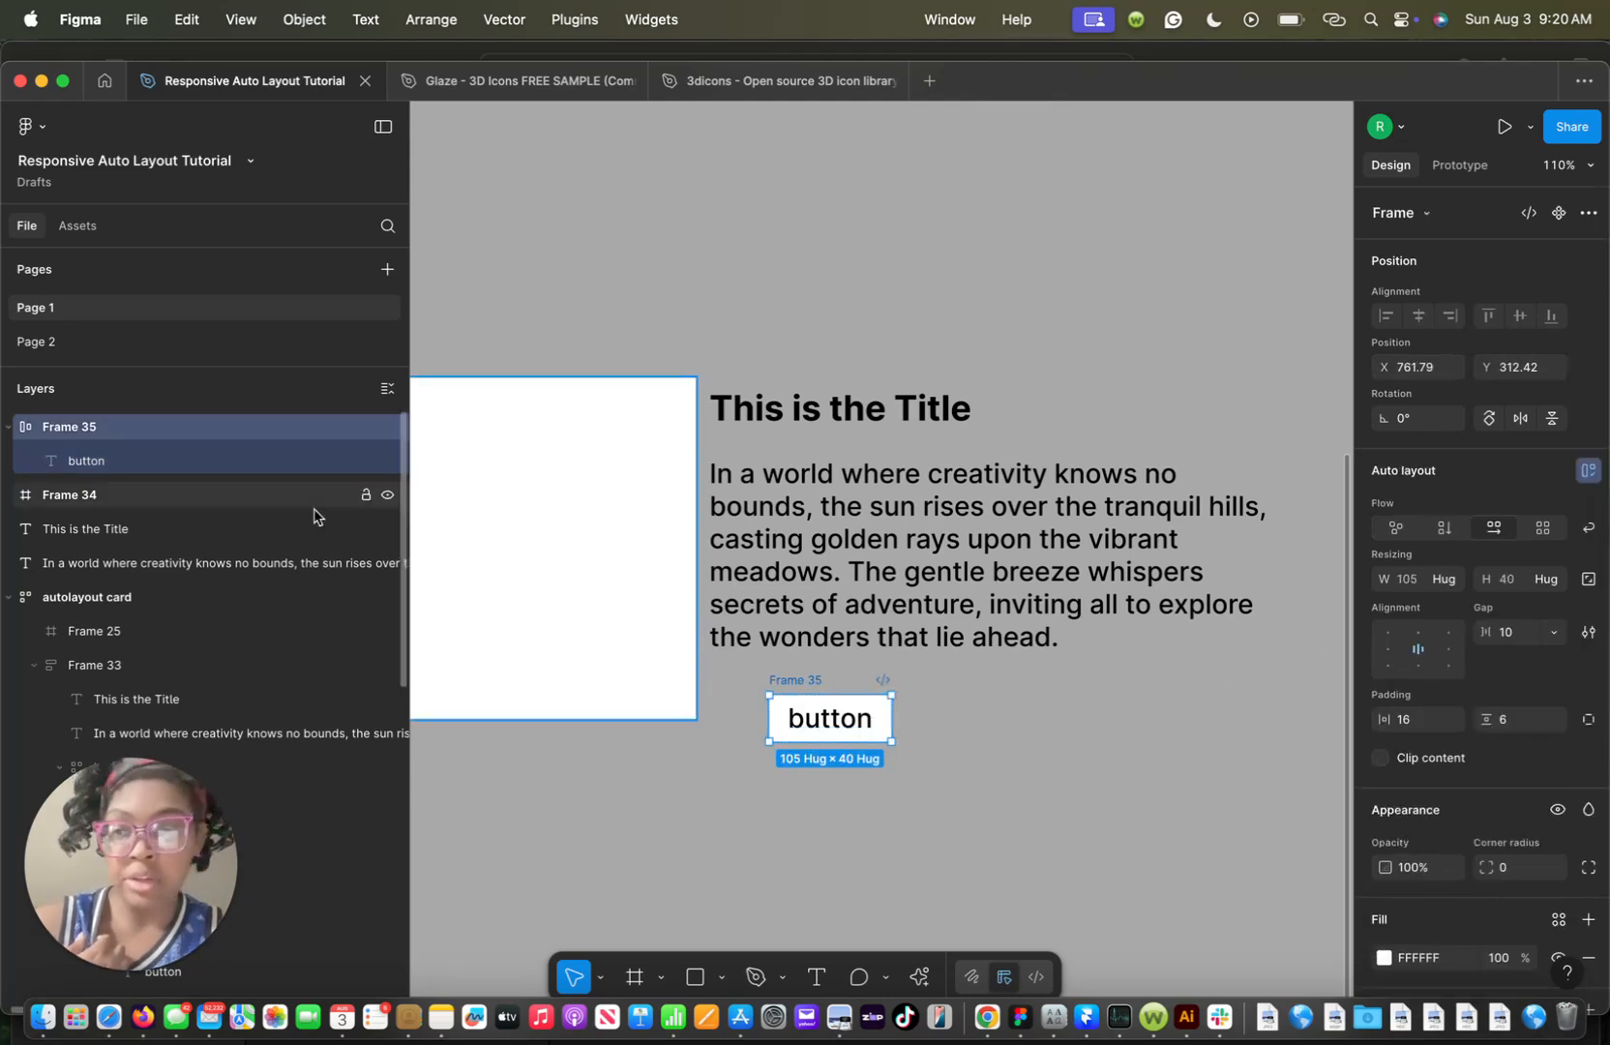
pyautogui.scroll(-2, 1524, 677)
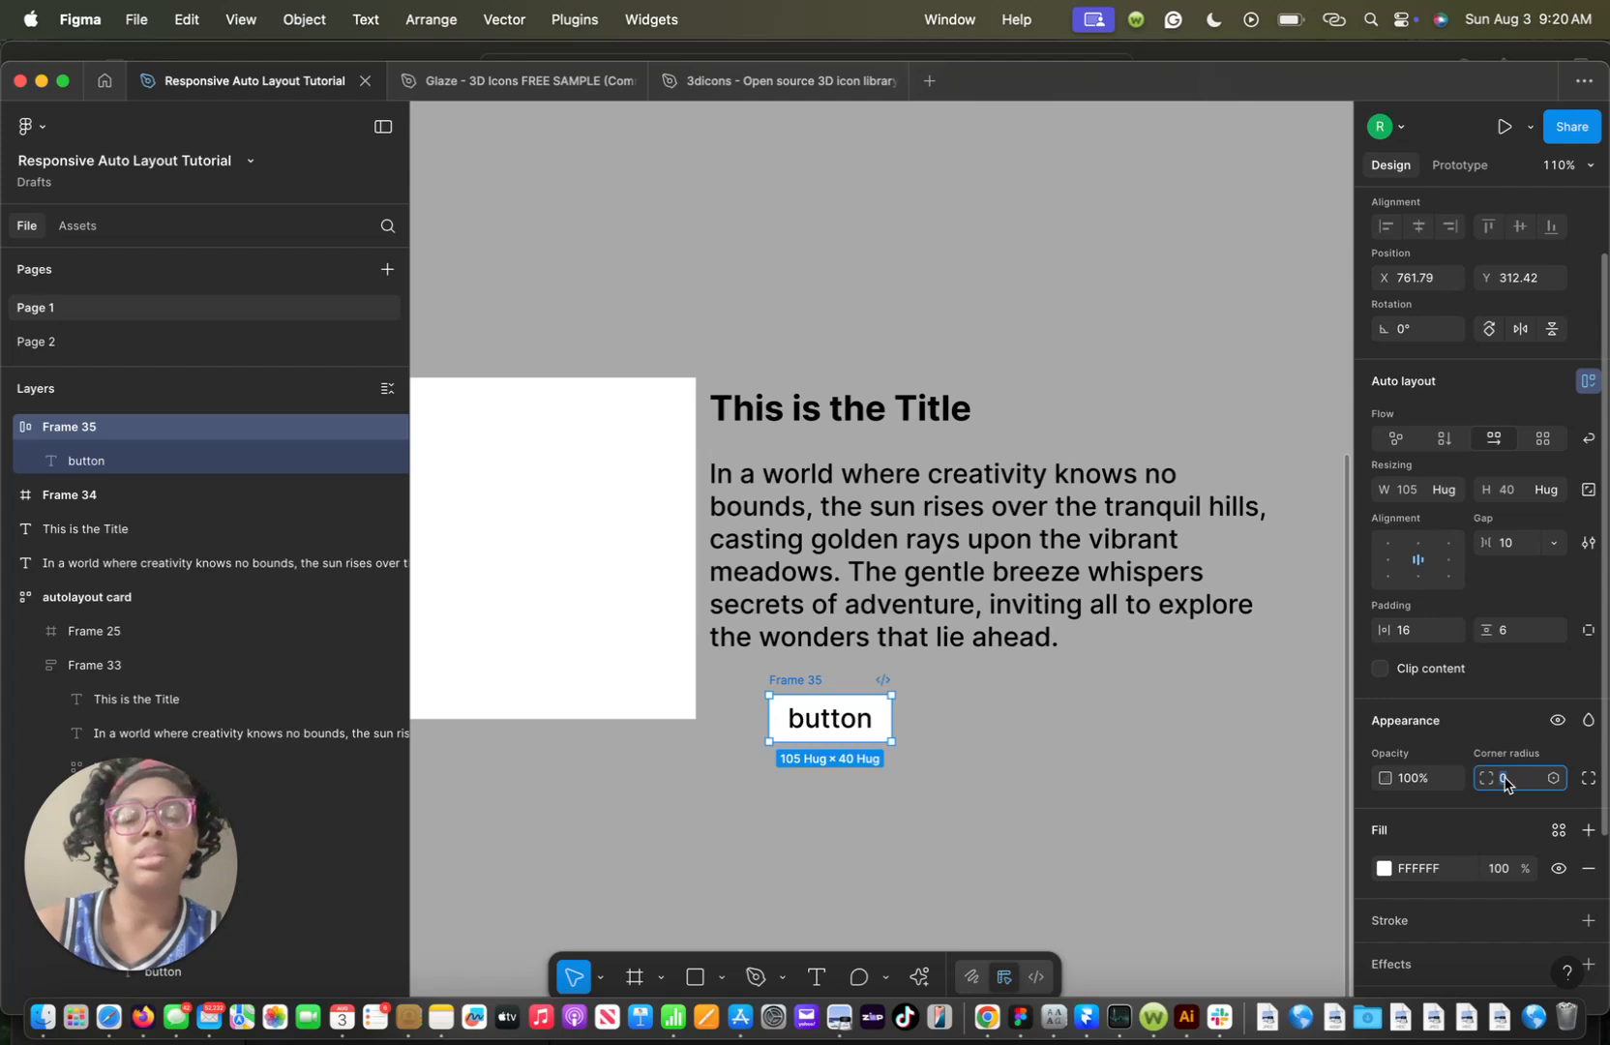
pyautogui.press('Return')
pyautogui.click(1504, 779)
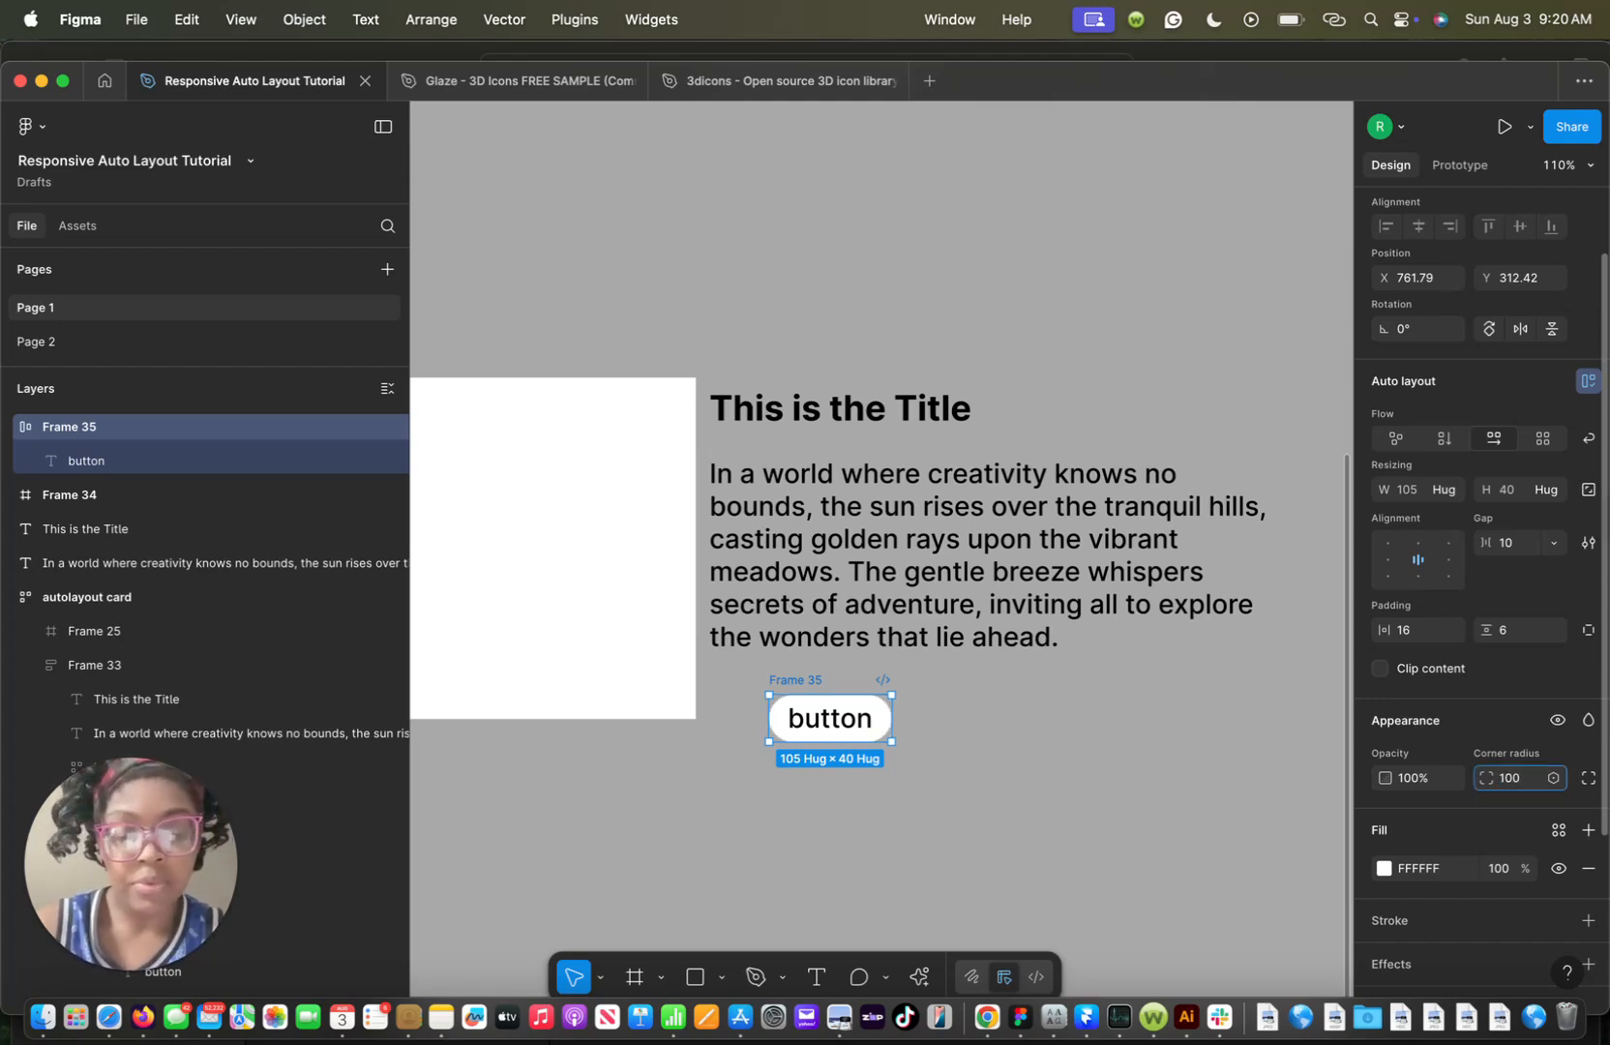
pyautogui.write('100')
pyautogui.press('Return')
# Move the blank image frame away from the copied text and enlarge it to about 377 × 370
pyautogui.scroll(-3, 855, 713)
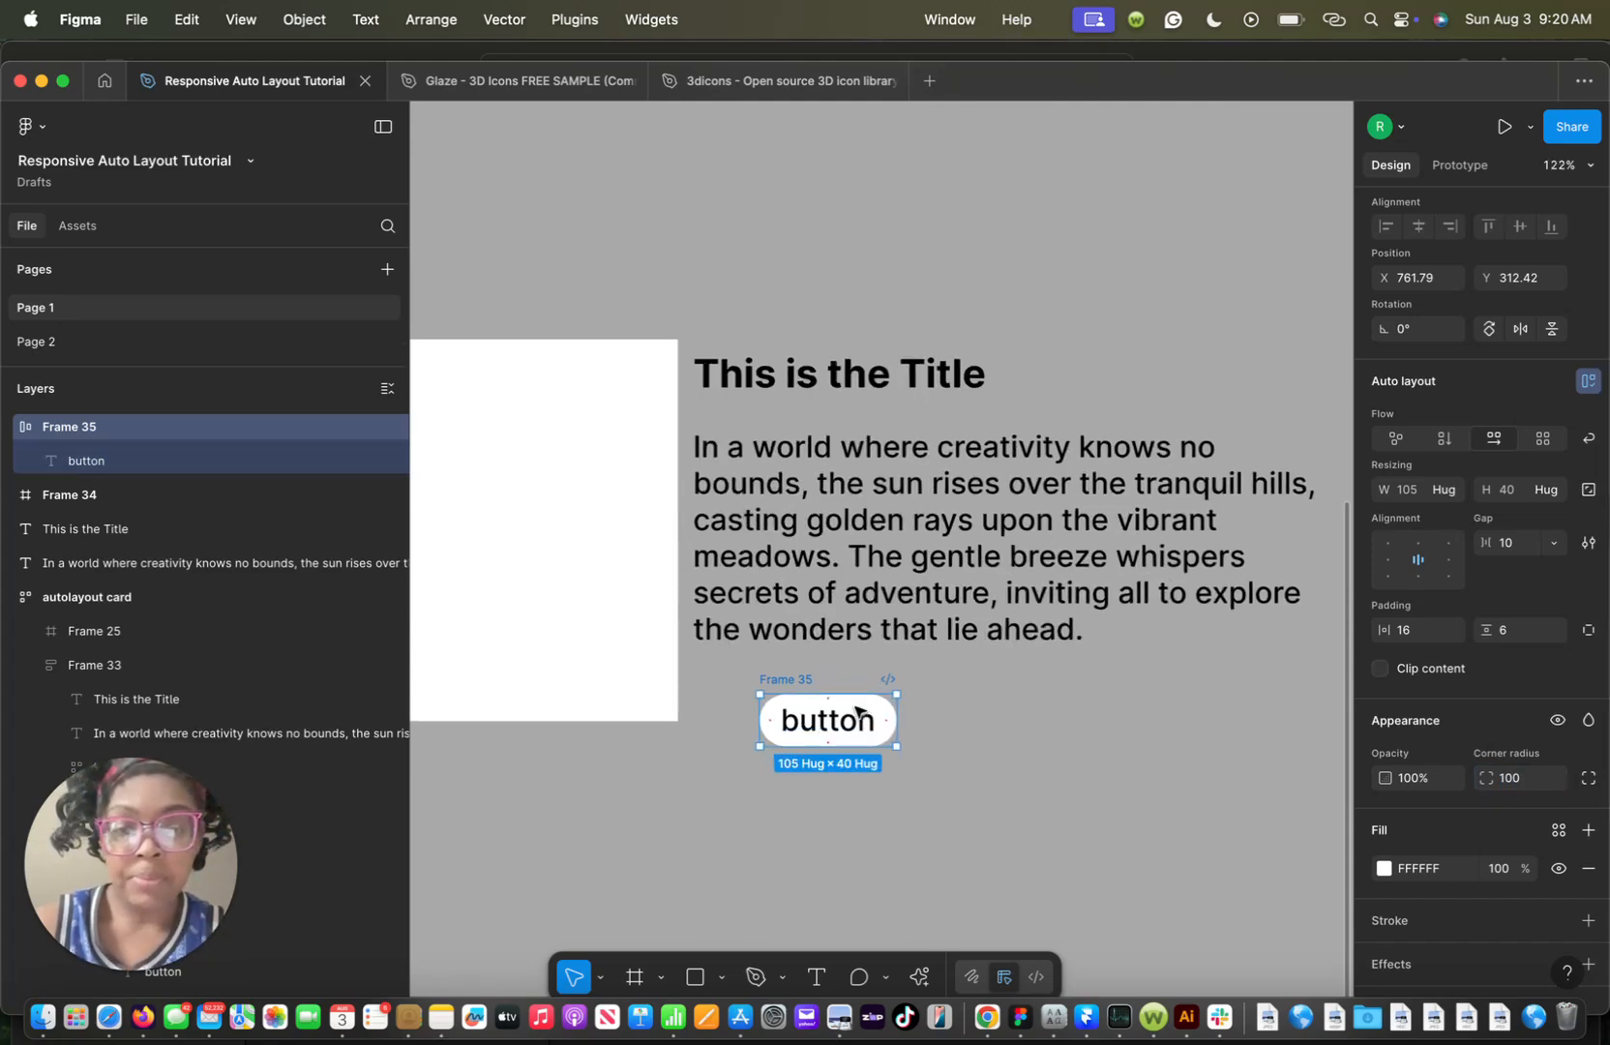
pyautogui.scroll(1, 859, 713)
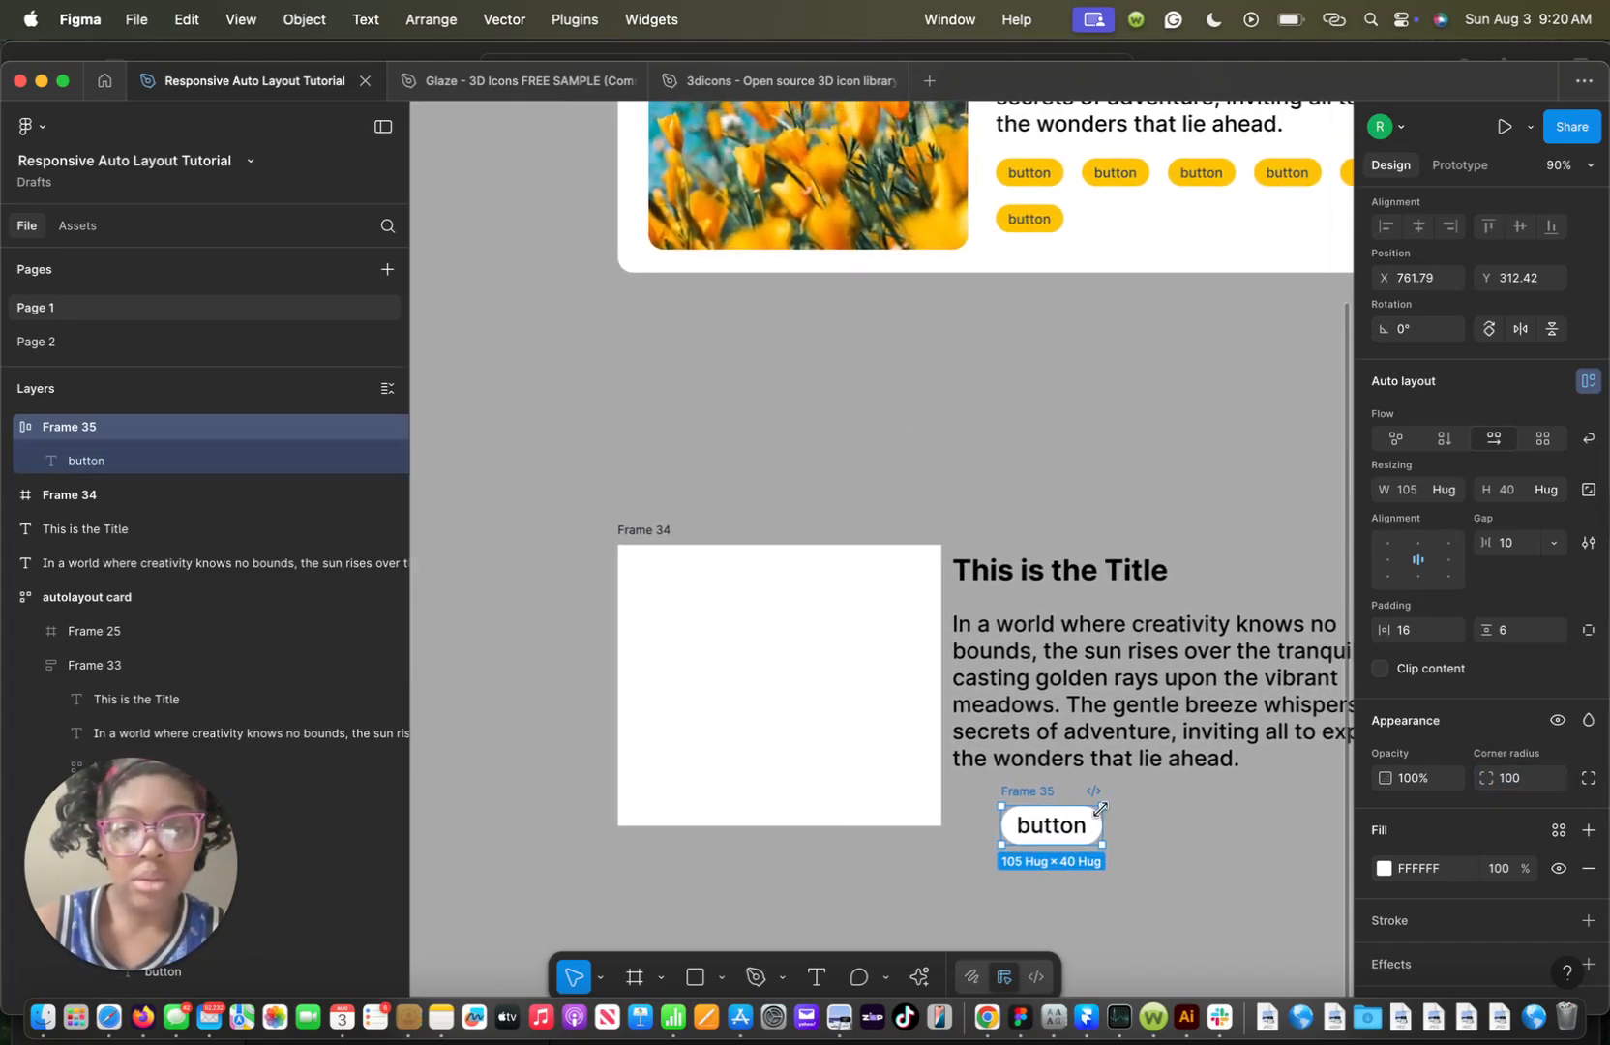
pyautogui.hscroll(2, 1101, 812)
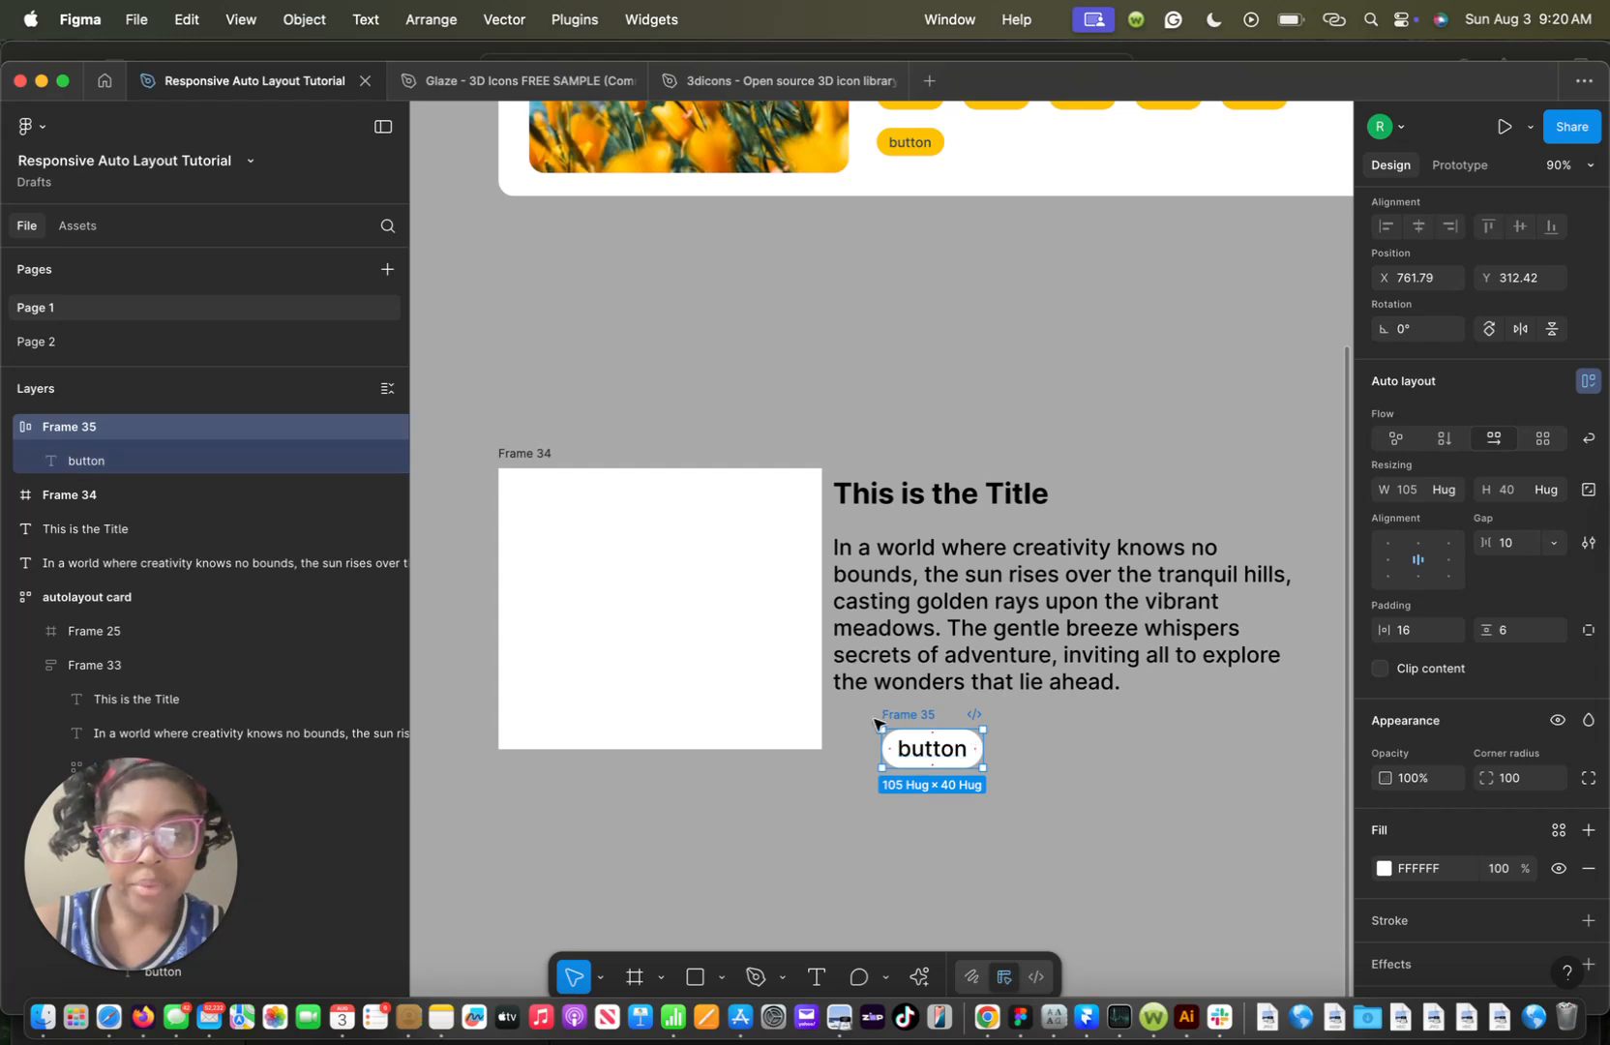
pyautogui.click(744, 681)
pyautogui.moveTo(745, 681); pyautogui.dragTo(704, 689)
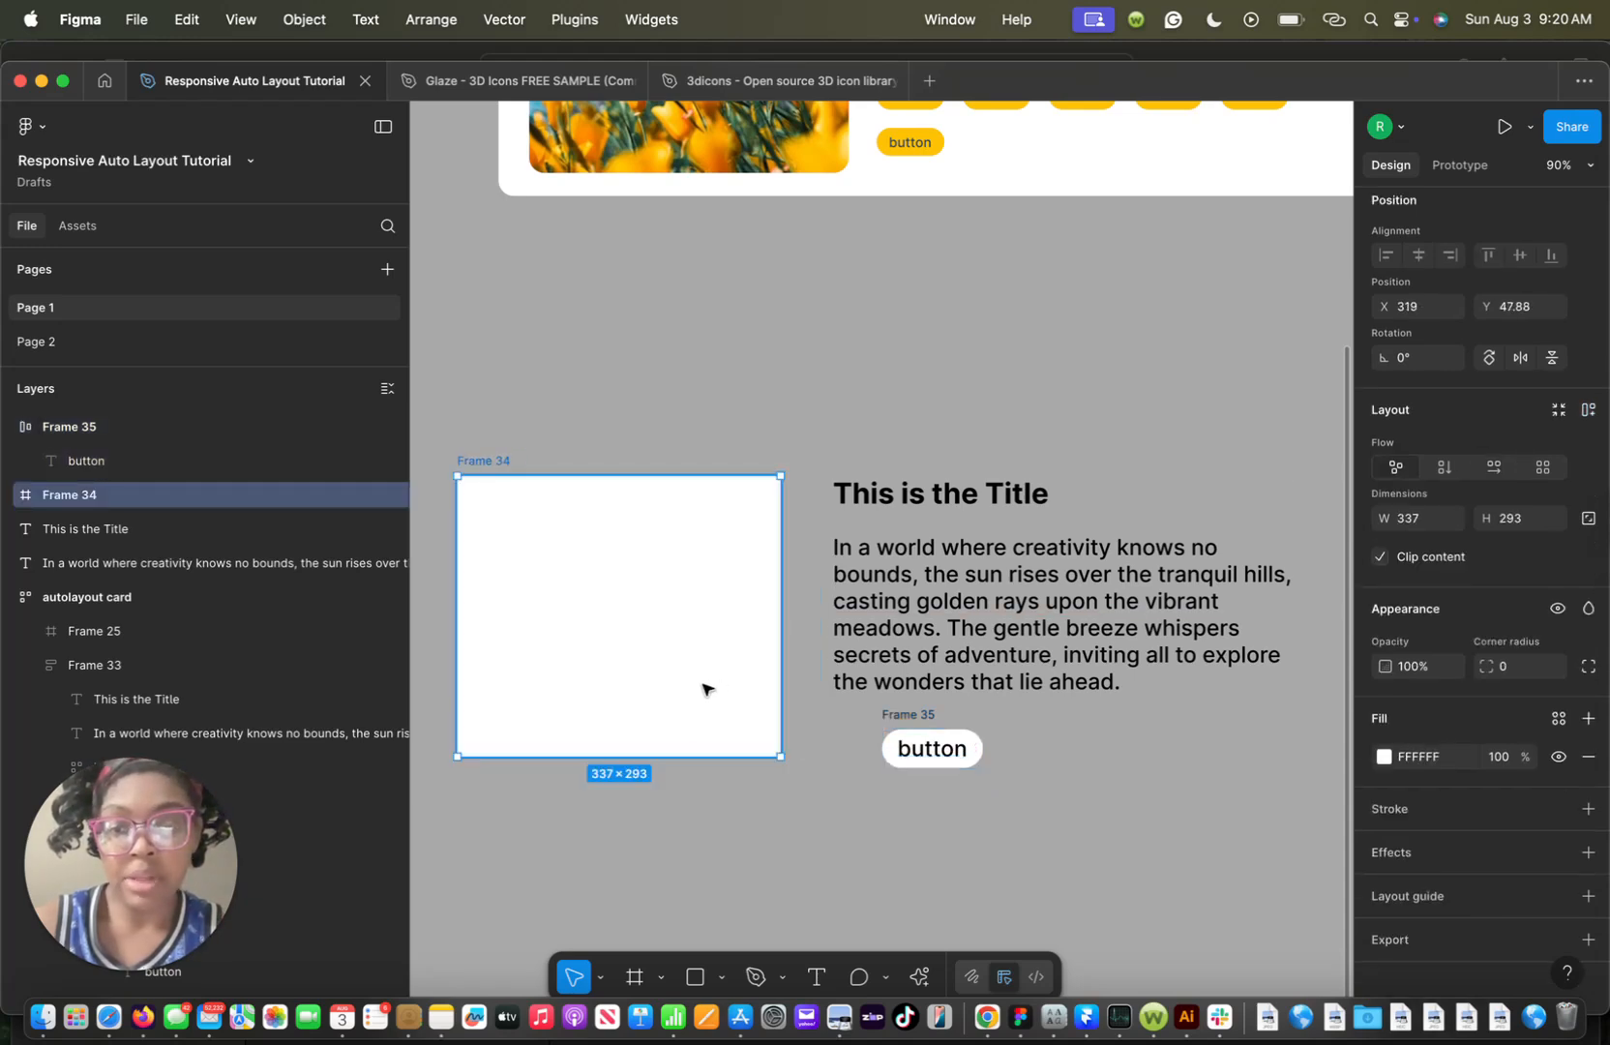
pyautogui.moveTo(780, 760); pyautogui.dragTo(790, 807)
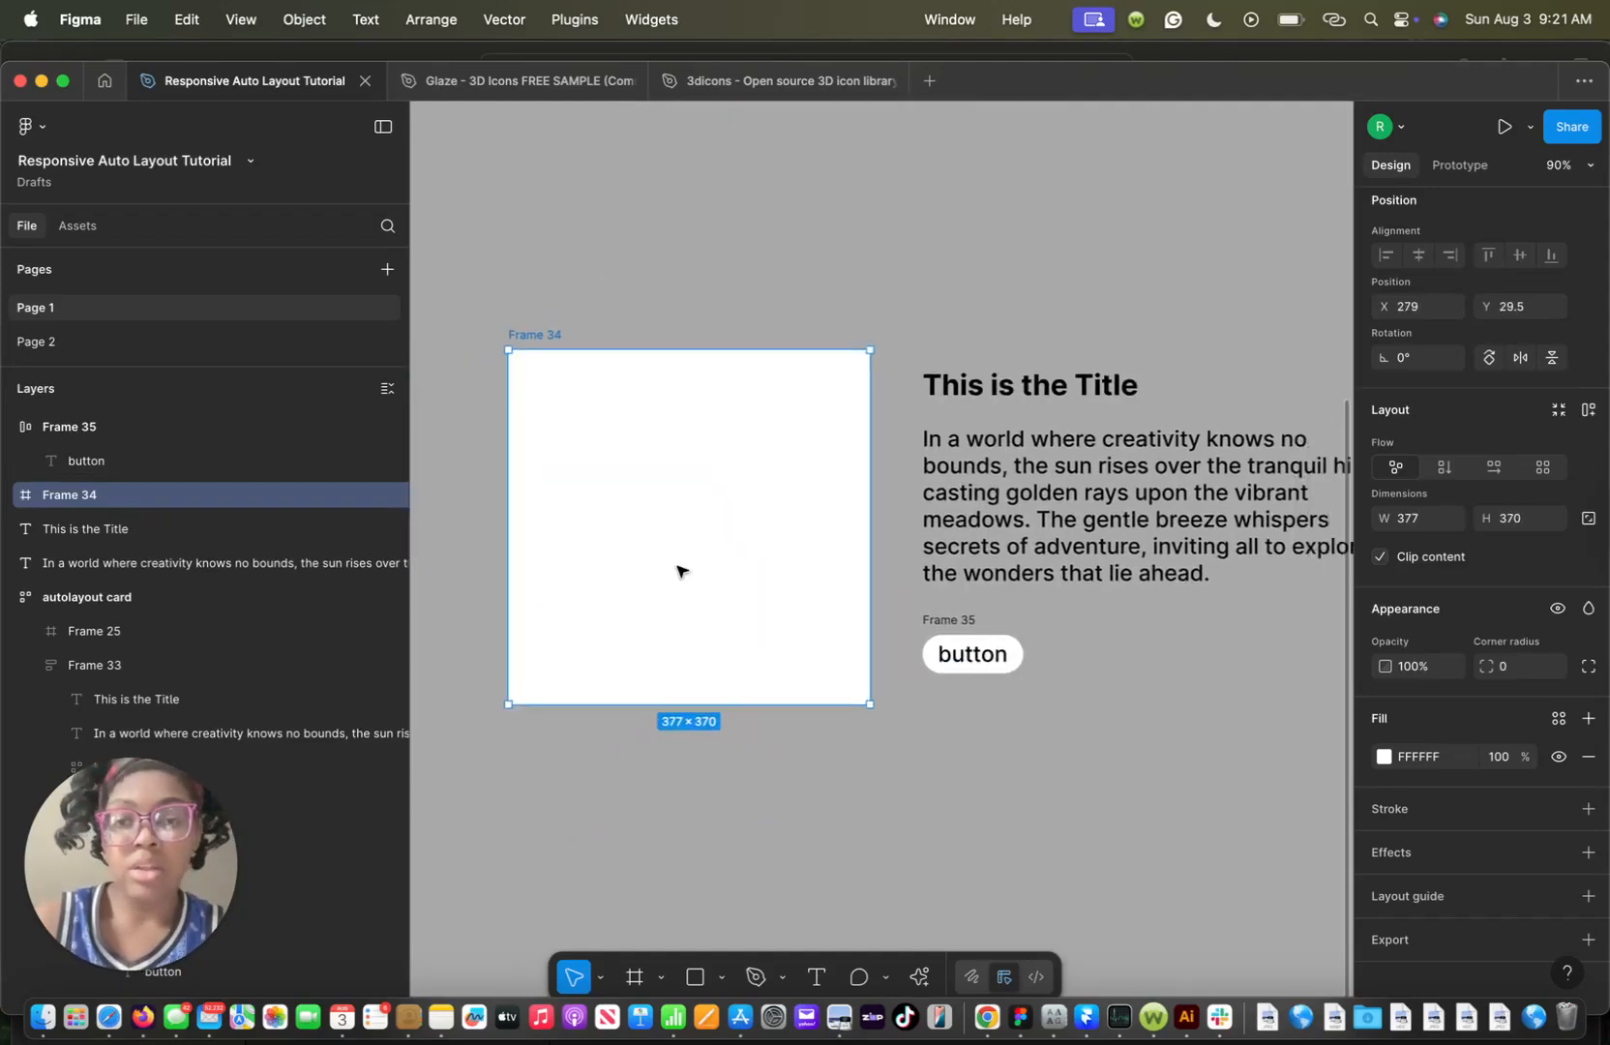
pyautogui.hscroll(1, 659, 389)
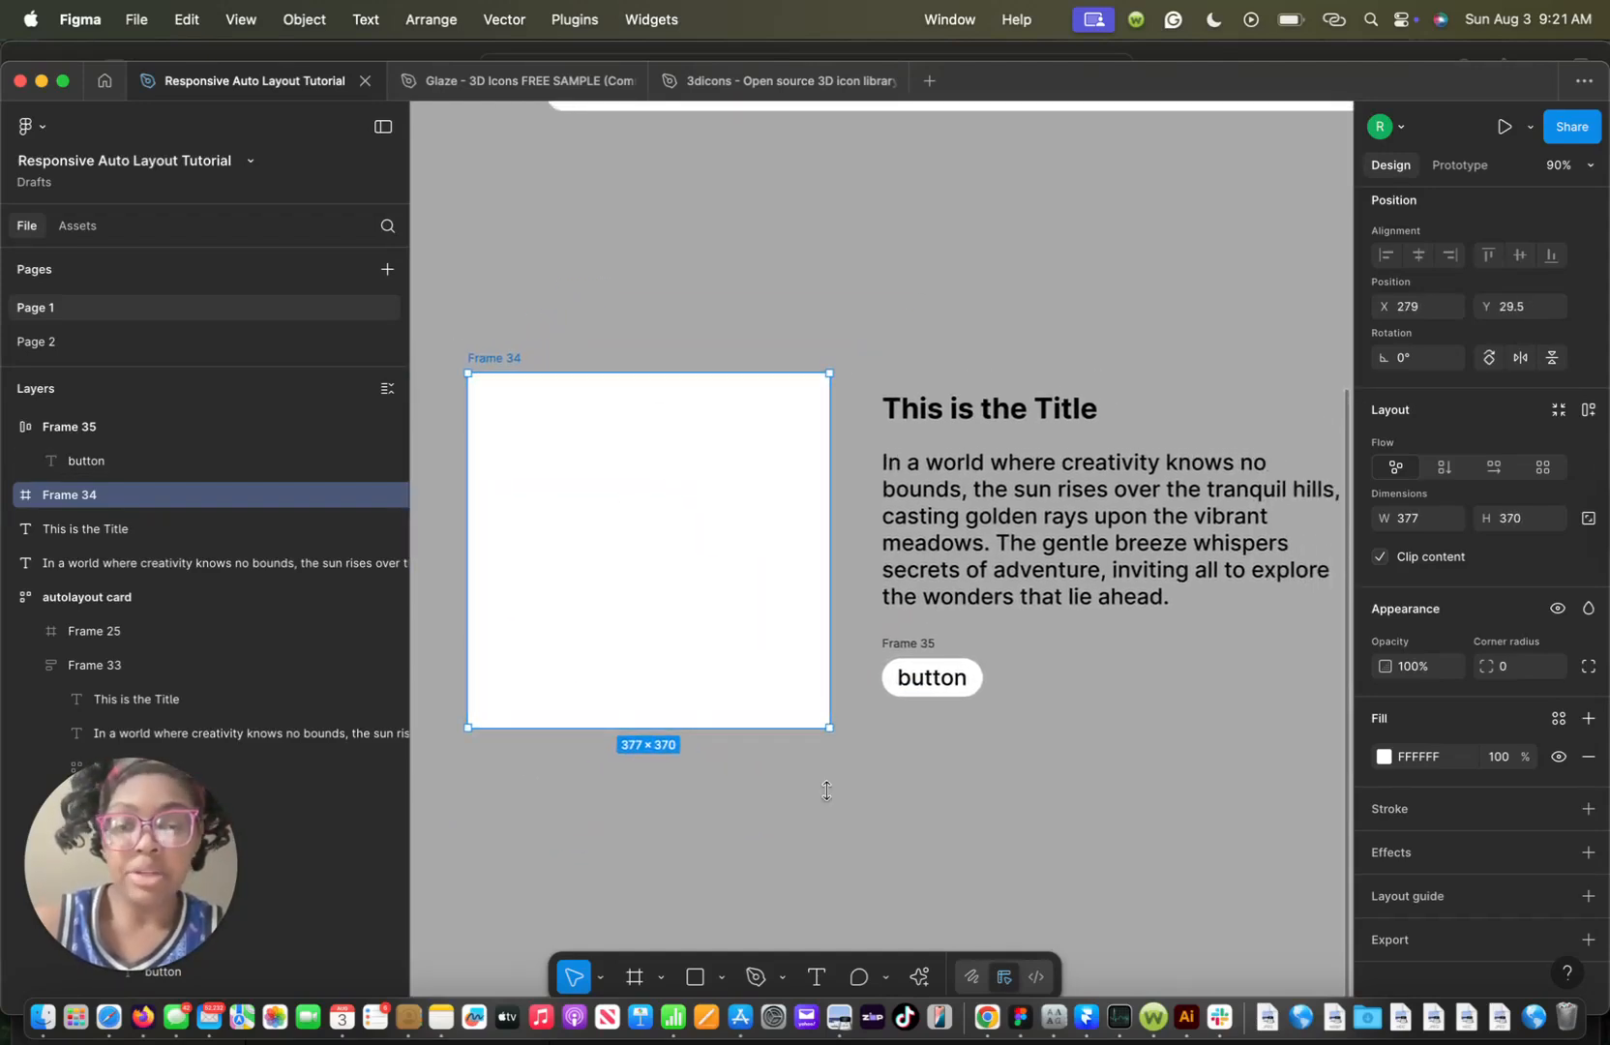
# Open the Unsplash plugin for the blank image frame and search its photos for nature
pyautogui.click(920, 978)
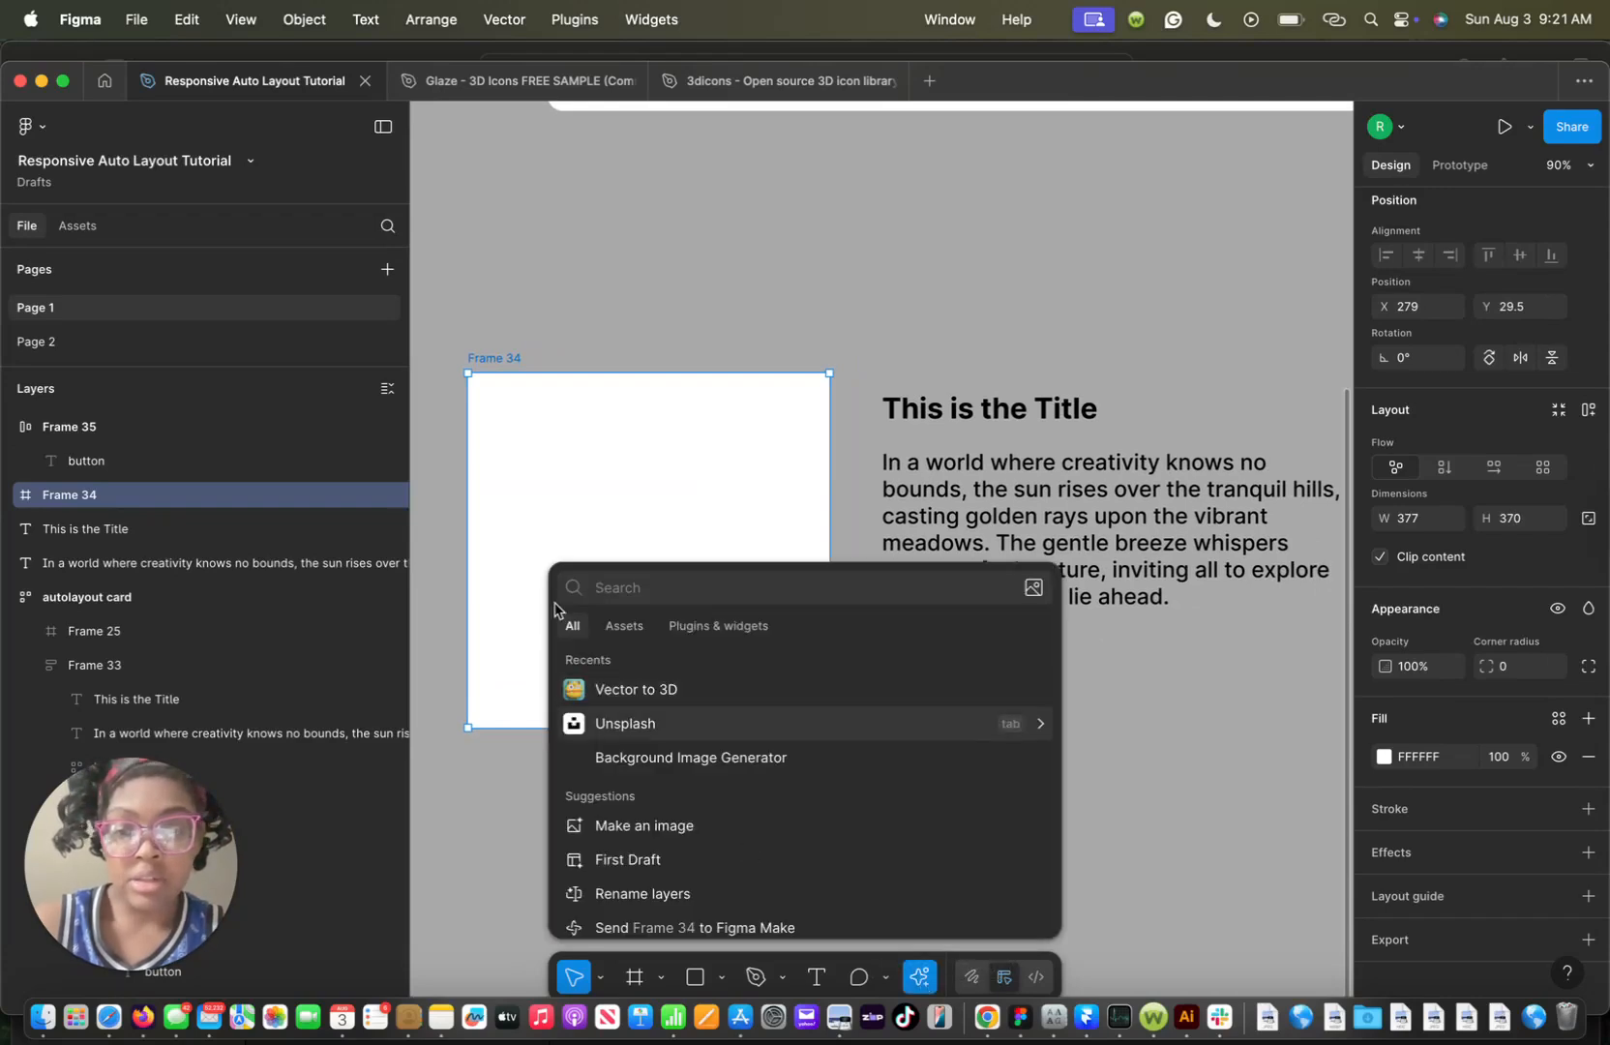
pyautogui.click(625, 724)
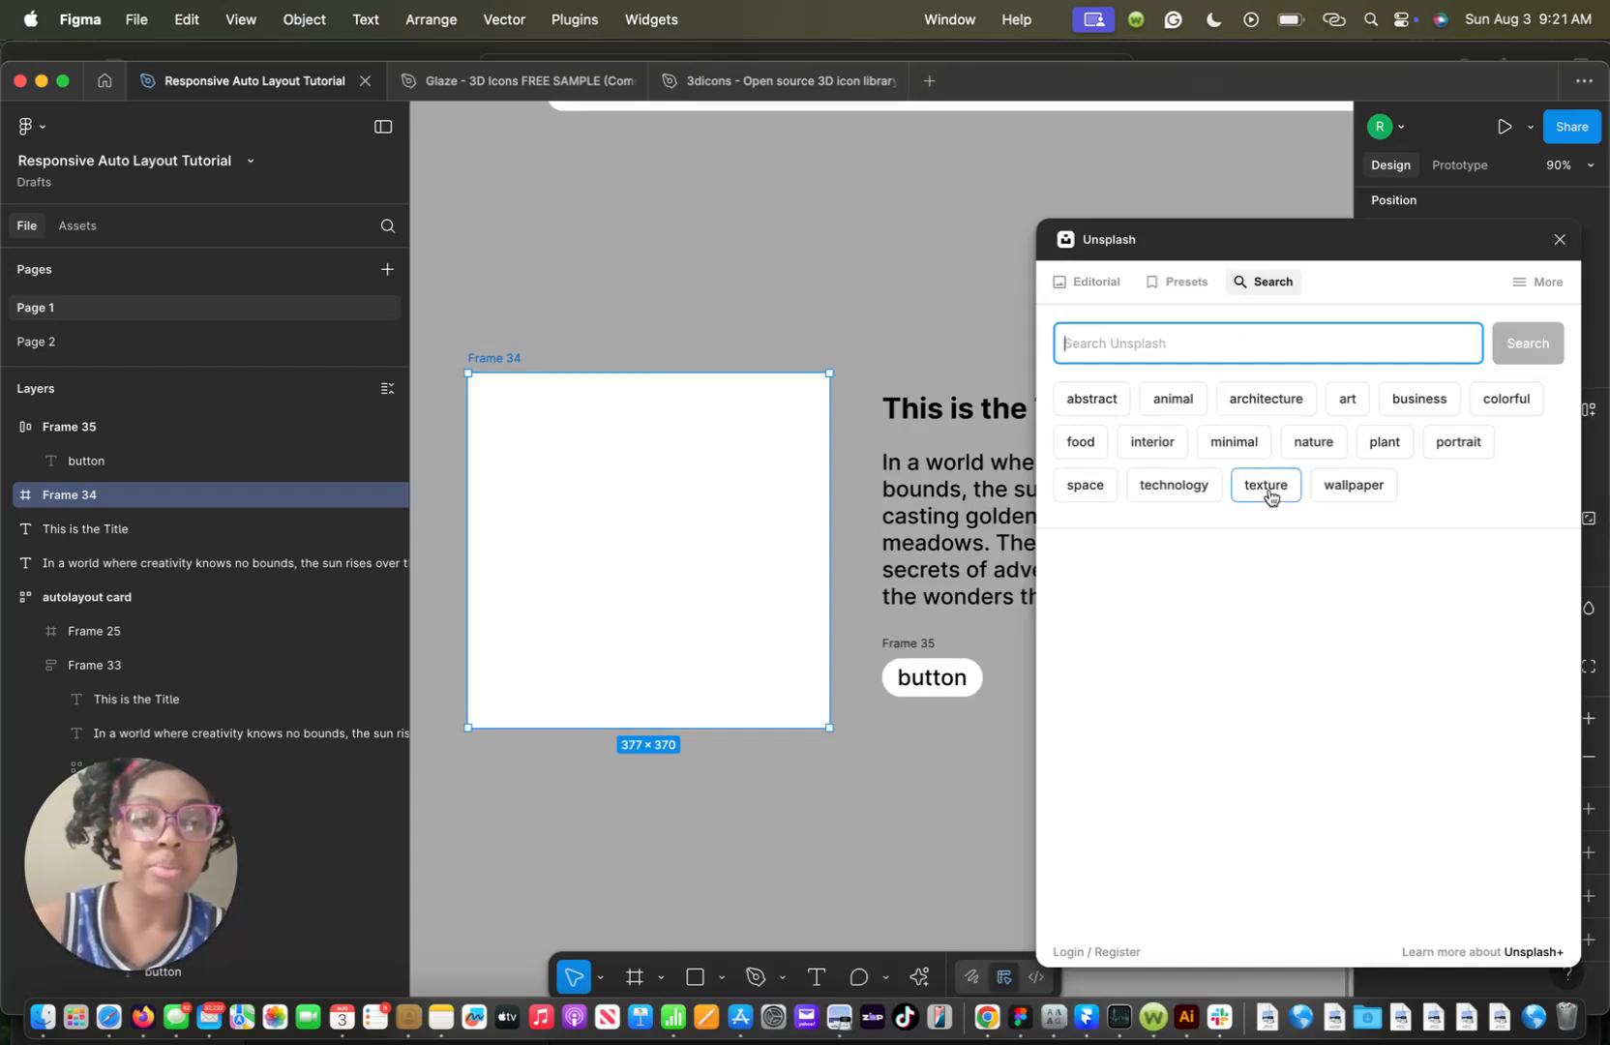
pyautogui.click(1368, 495)
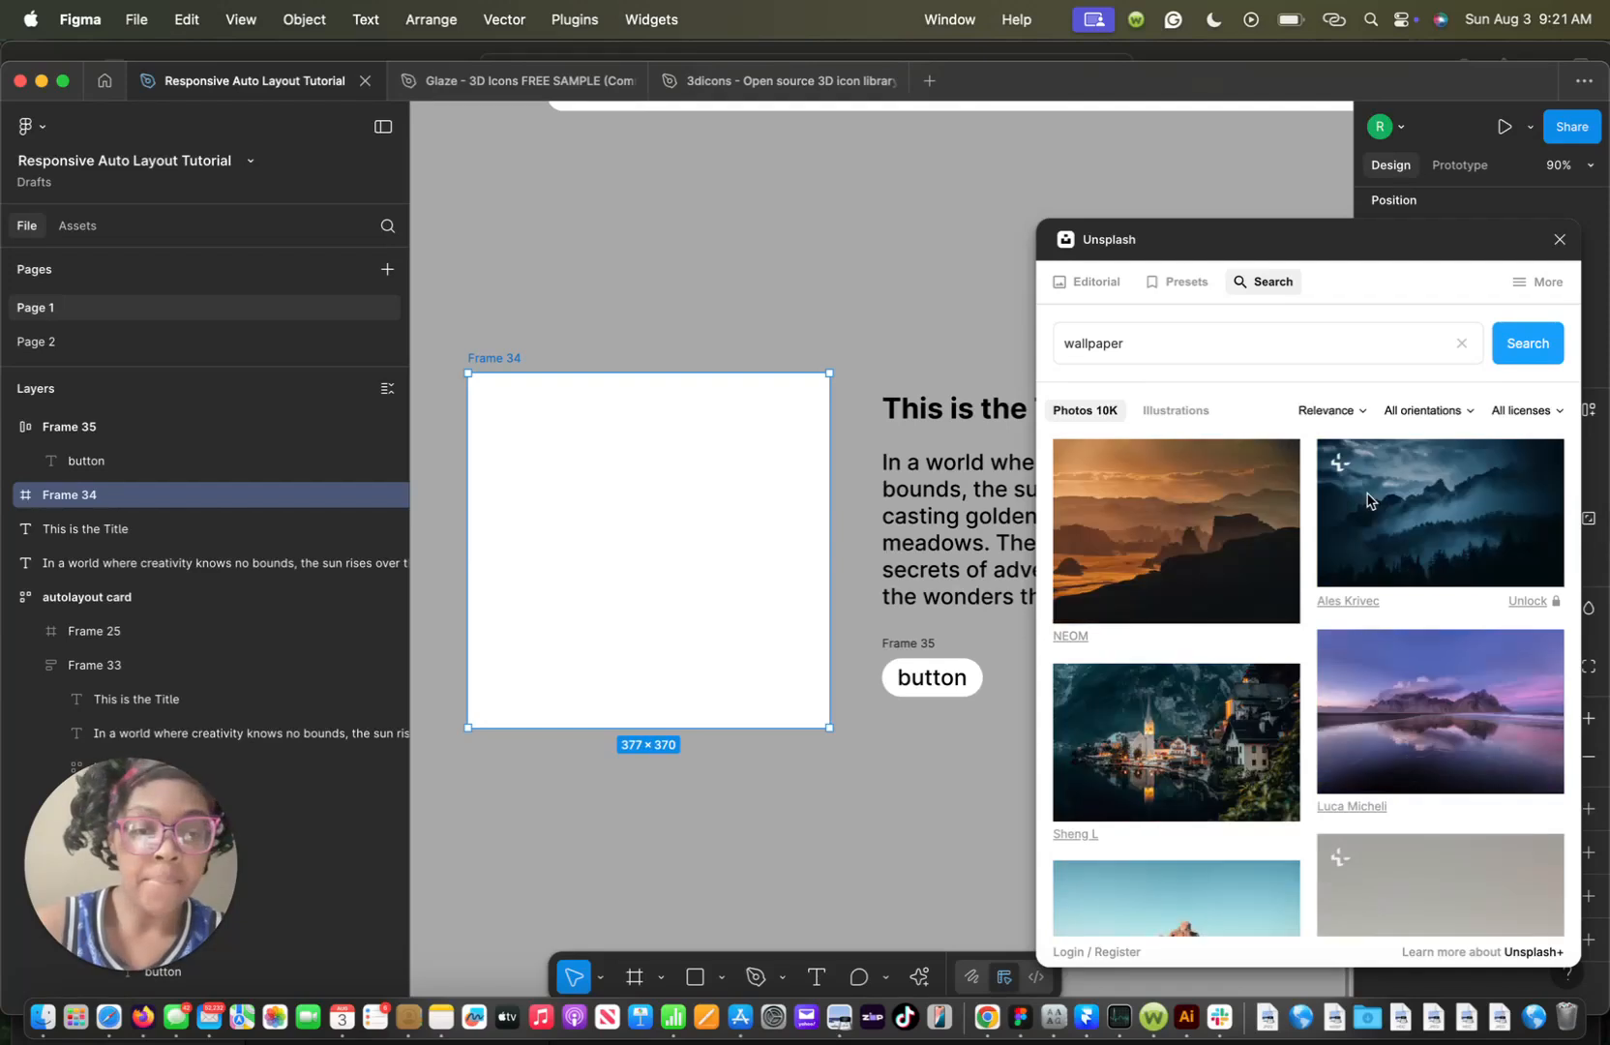
pyautogui.doubleClick(1091, 344)
pyautogui.write('n')
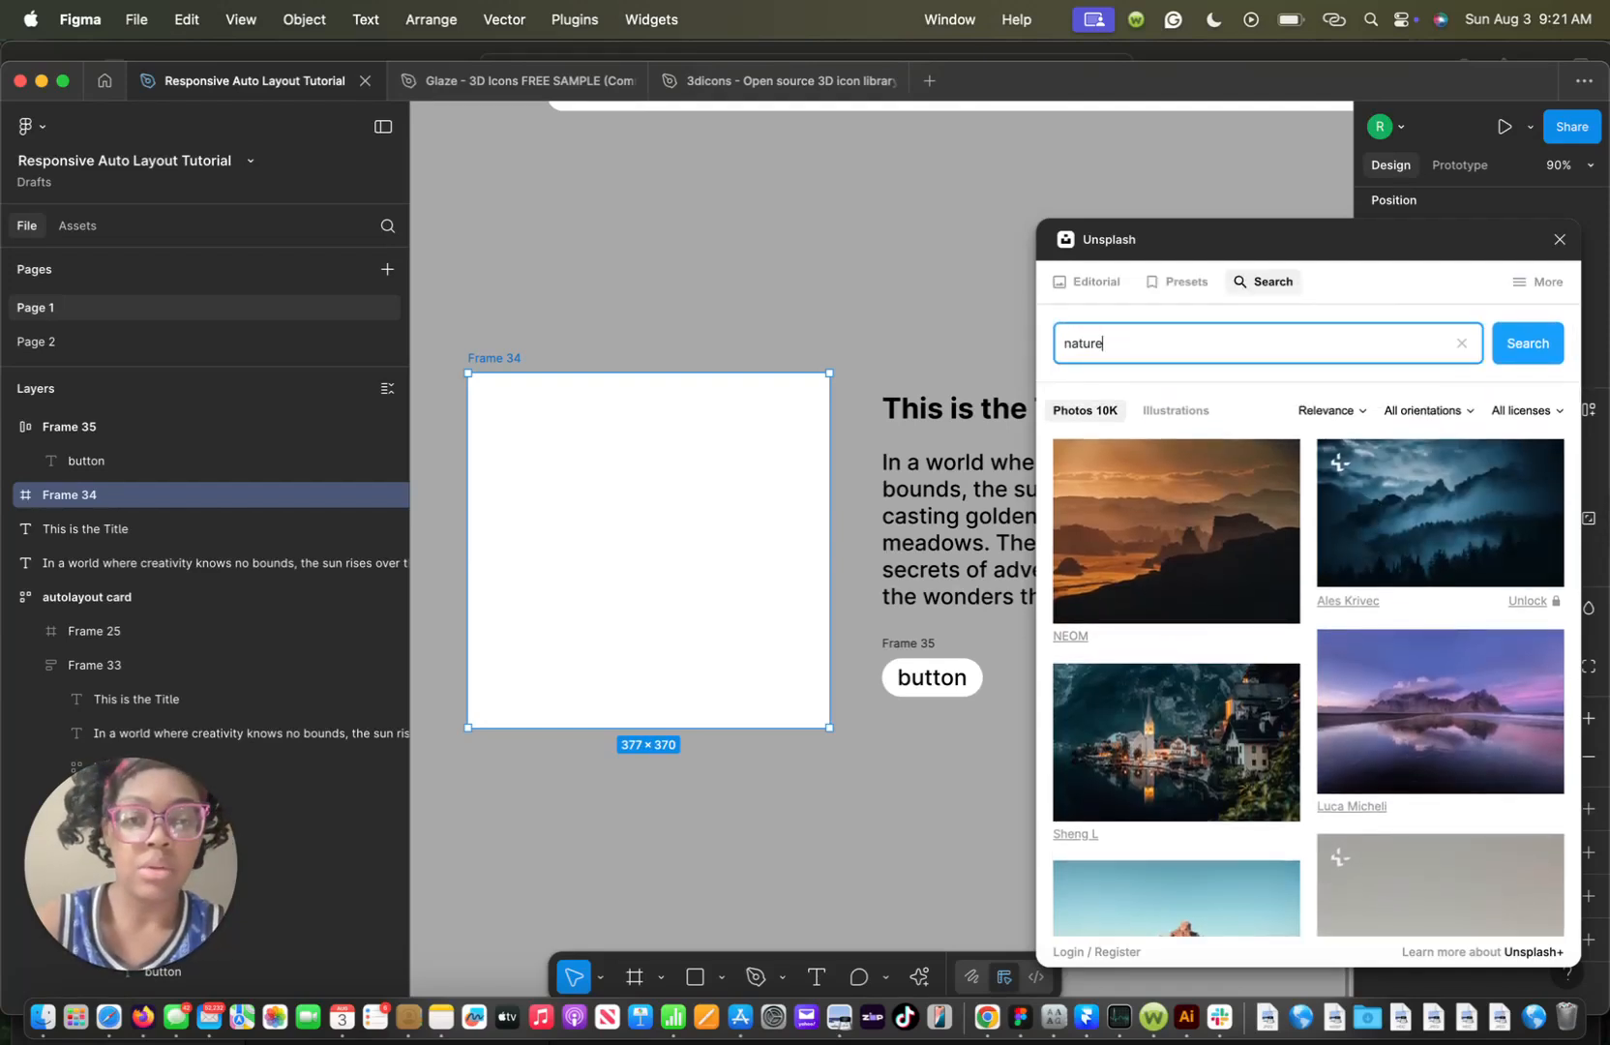
pyautogui.write('ature')
pyautogui.press('Return')
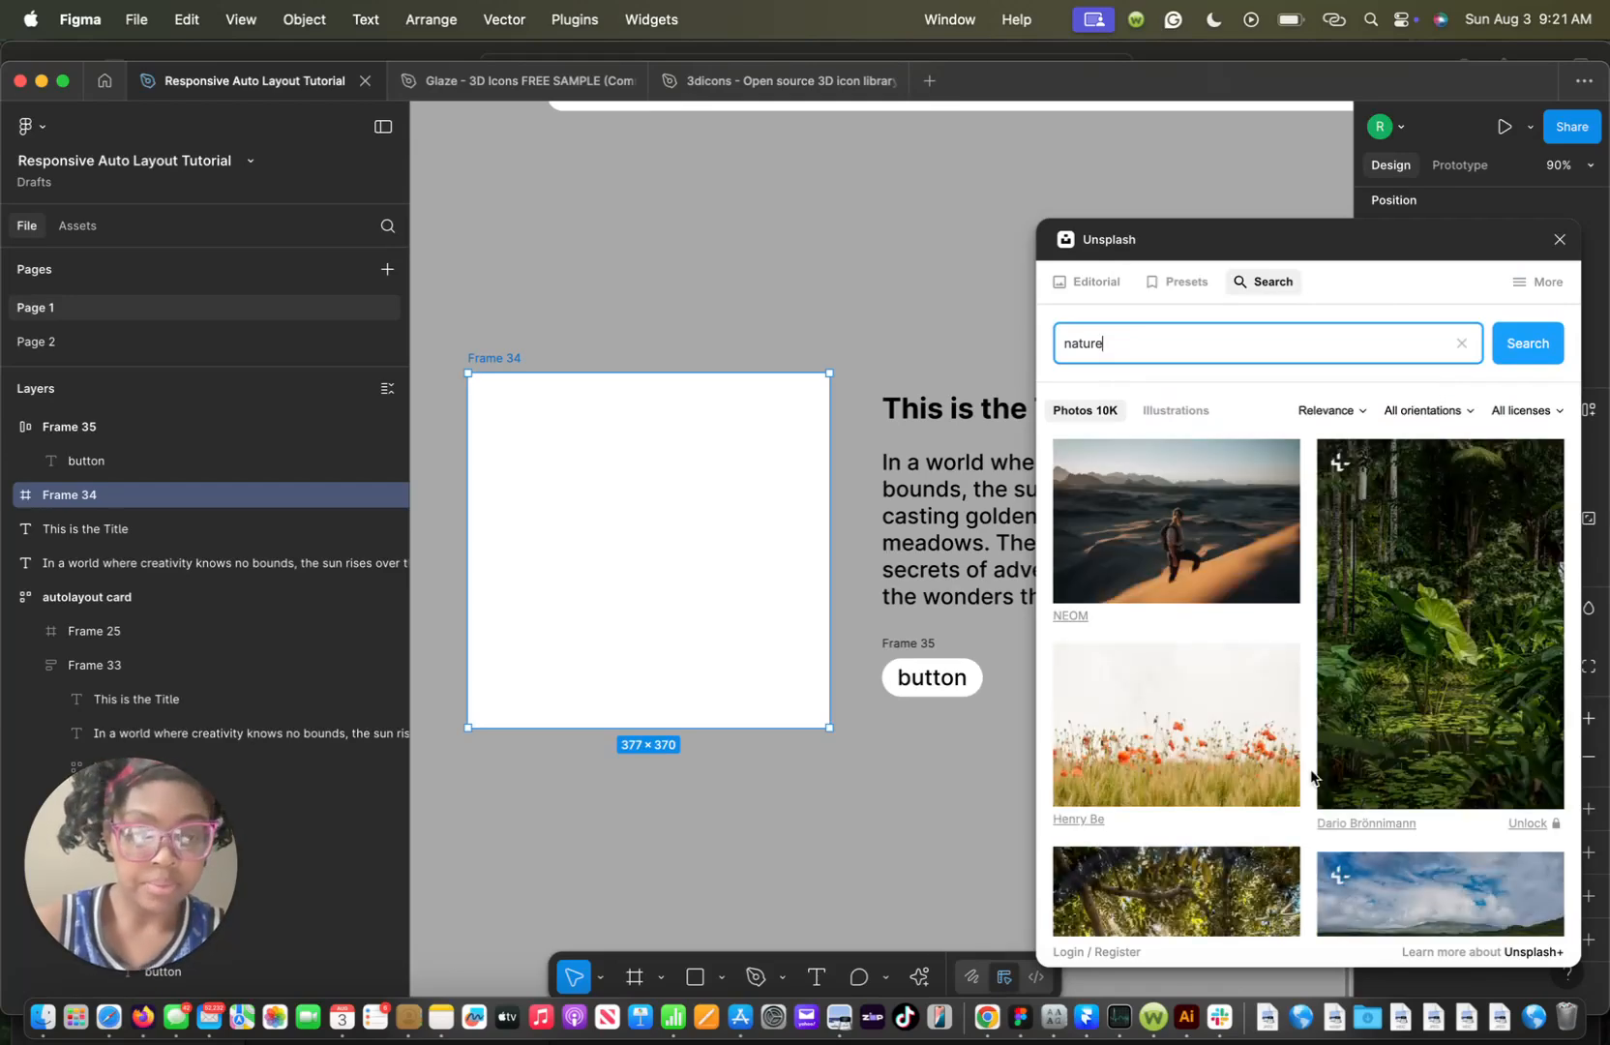
# Fill the image frame with the Unsplash photo of pink trees beside a flower-lined river
pyautogui.scroll(-15, 1311, 773)
pyautogui.scroll(-10, 1311, 774)
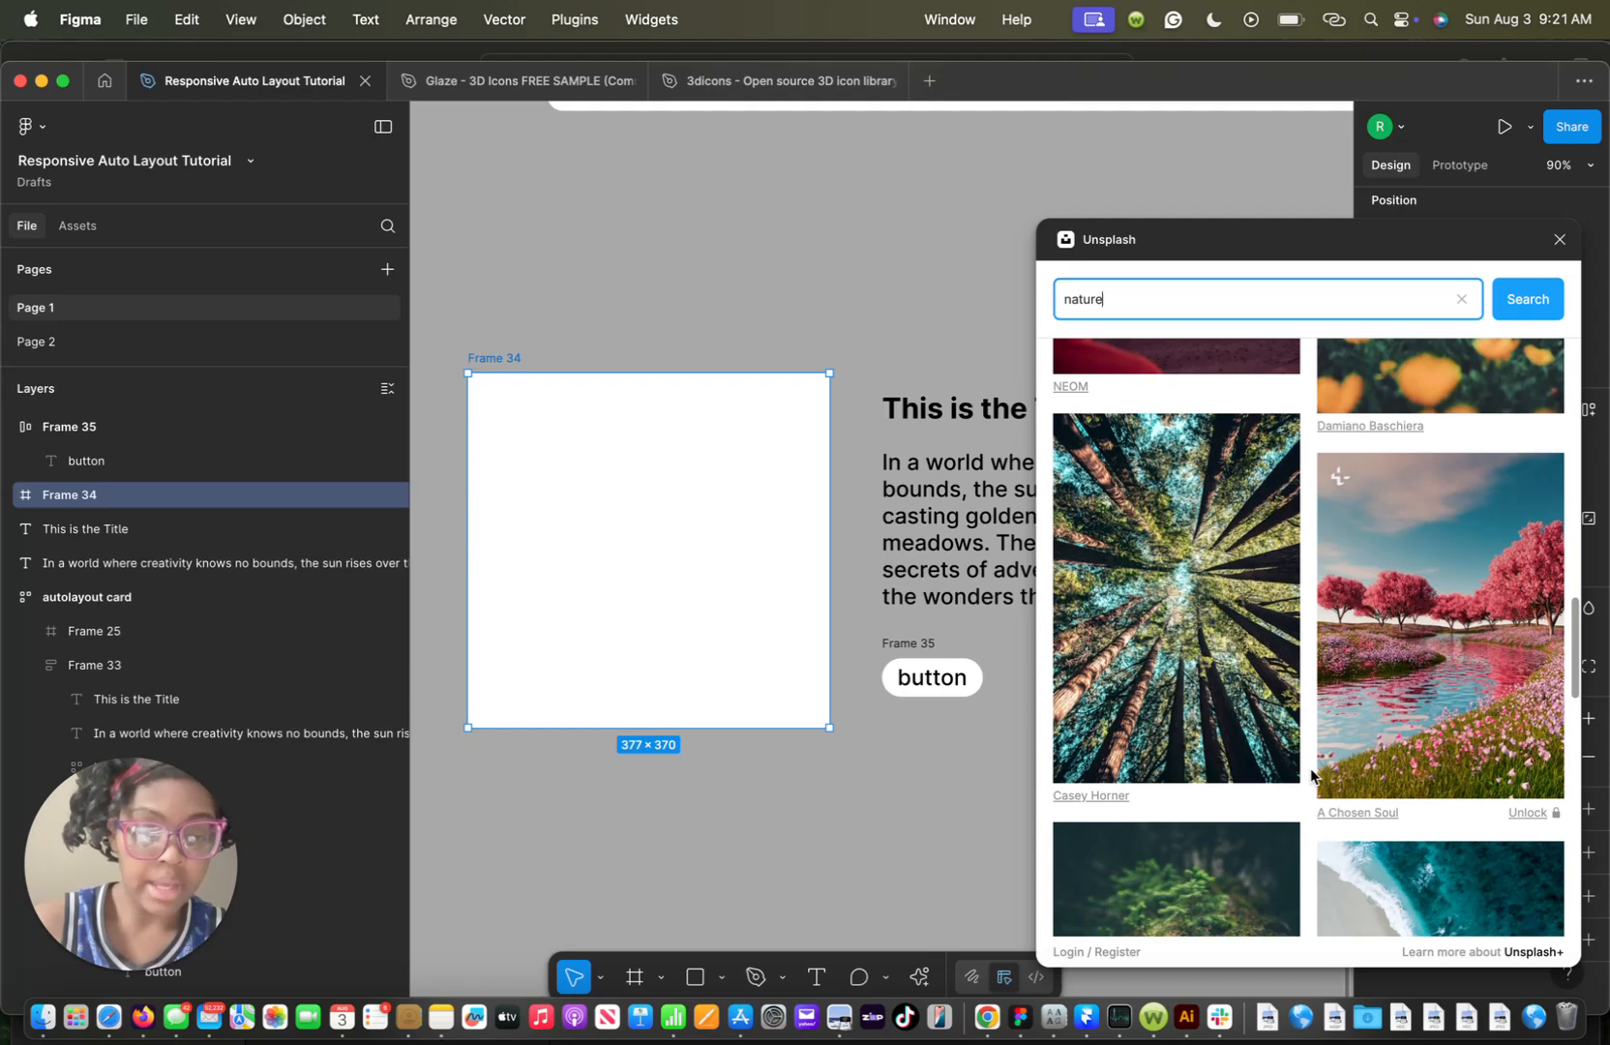
pyautogui.click(1427, 656)
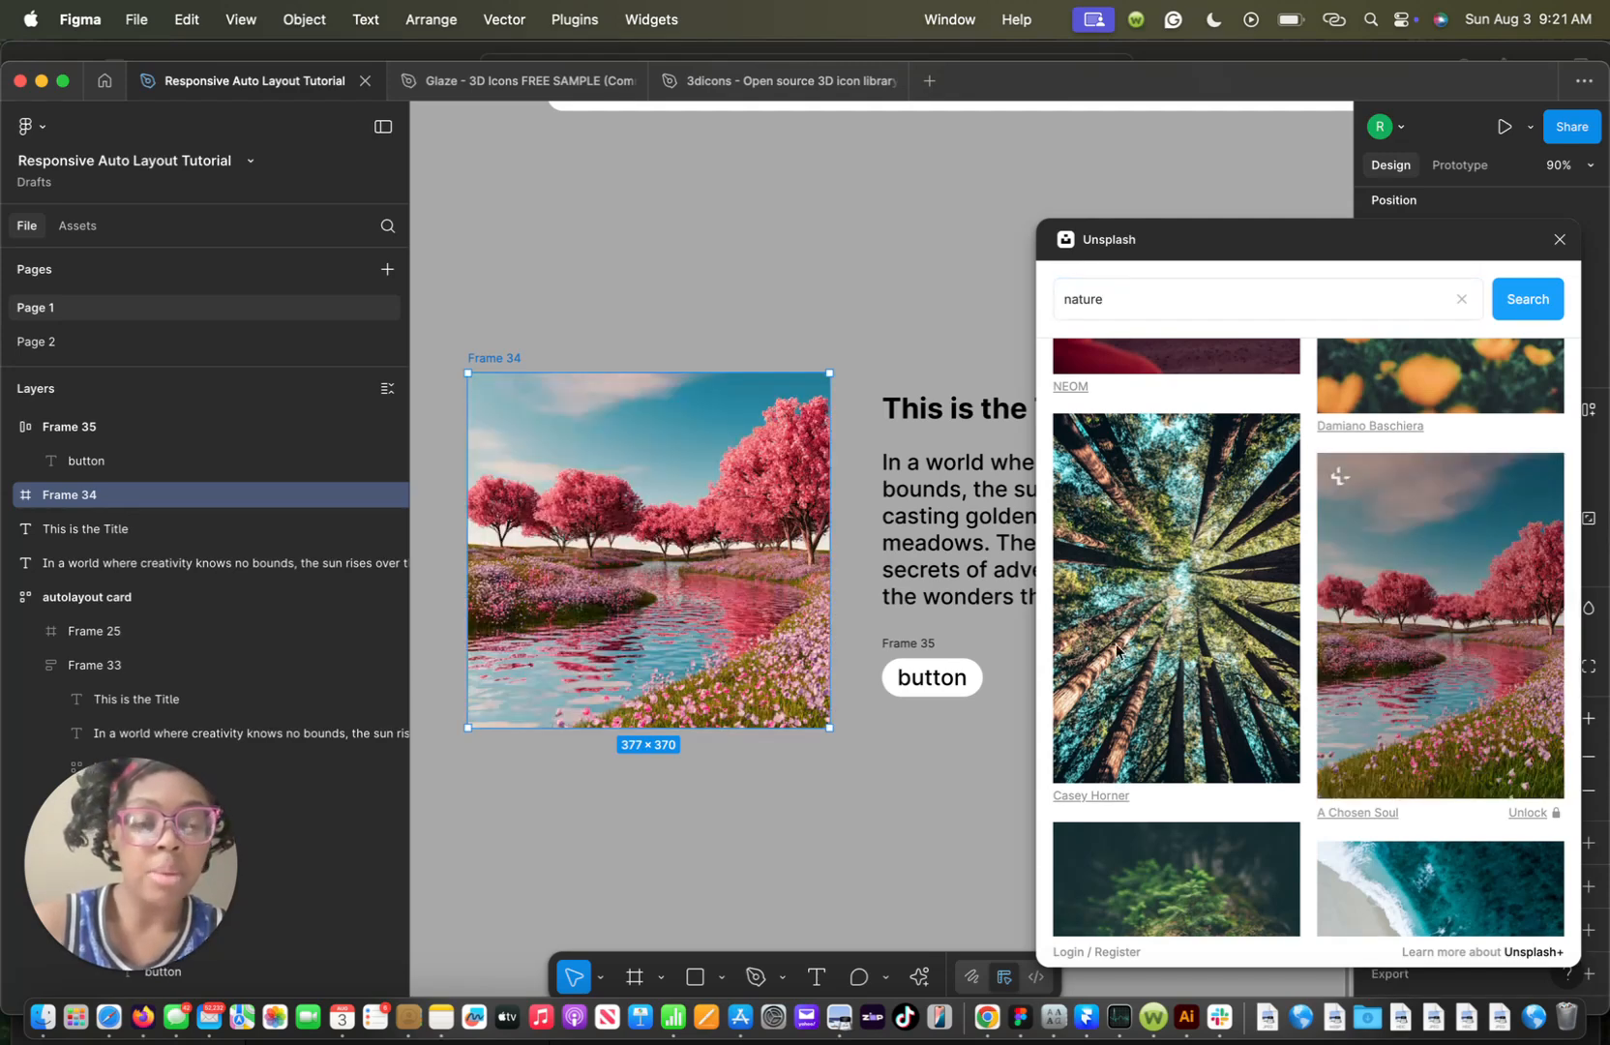
# Fill the image frame with the Unsplash photo of rolling green hills and close the plugin
pyautogui.scroll(-5, 1348, 793)
pyautogui.scroll(15, 1348, 794)
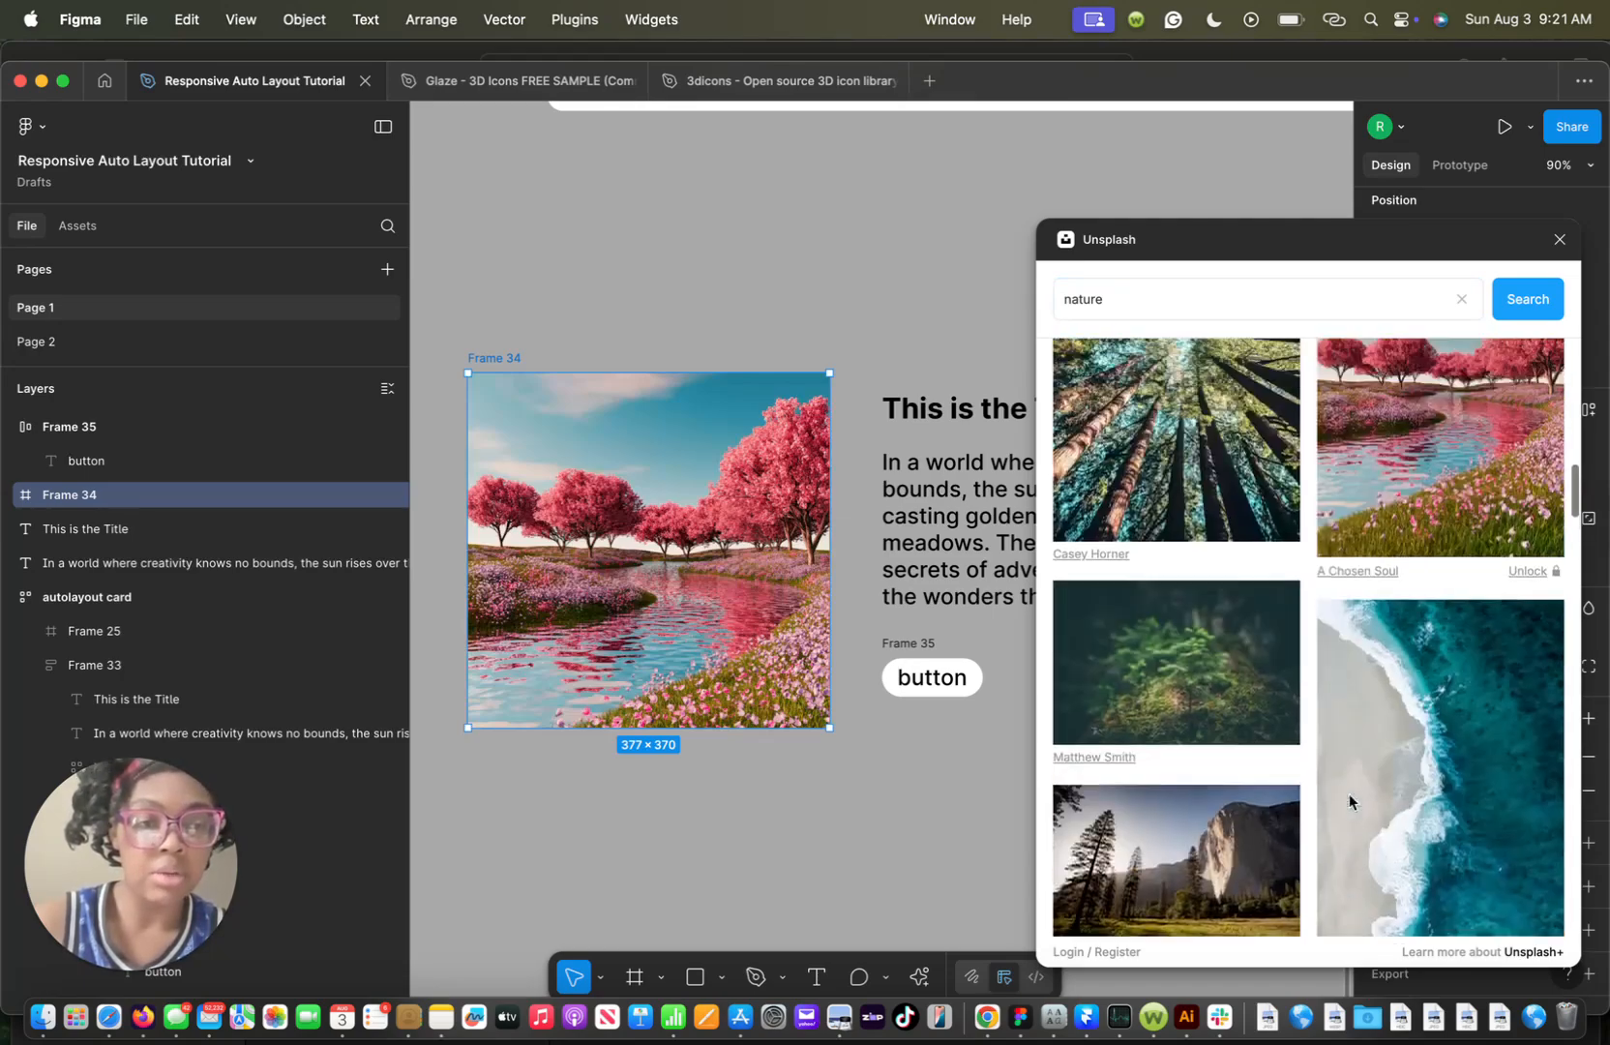
pyautogui.scroll(-10, 1446, 641)
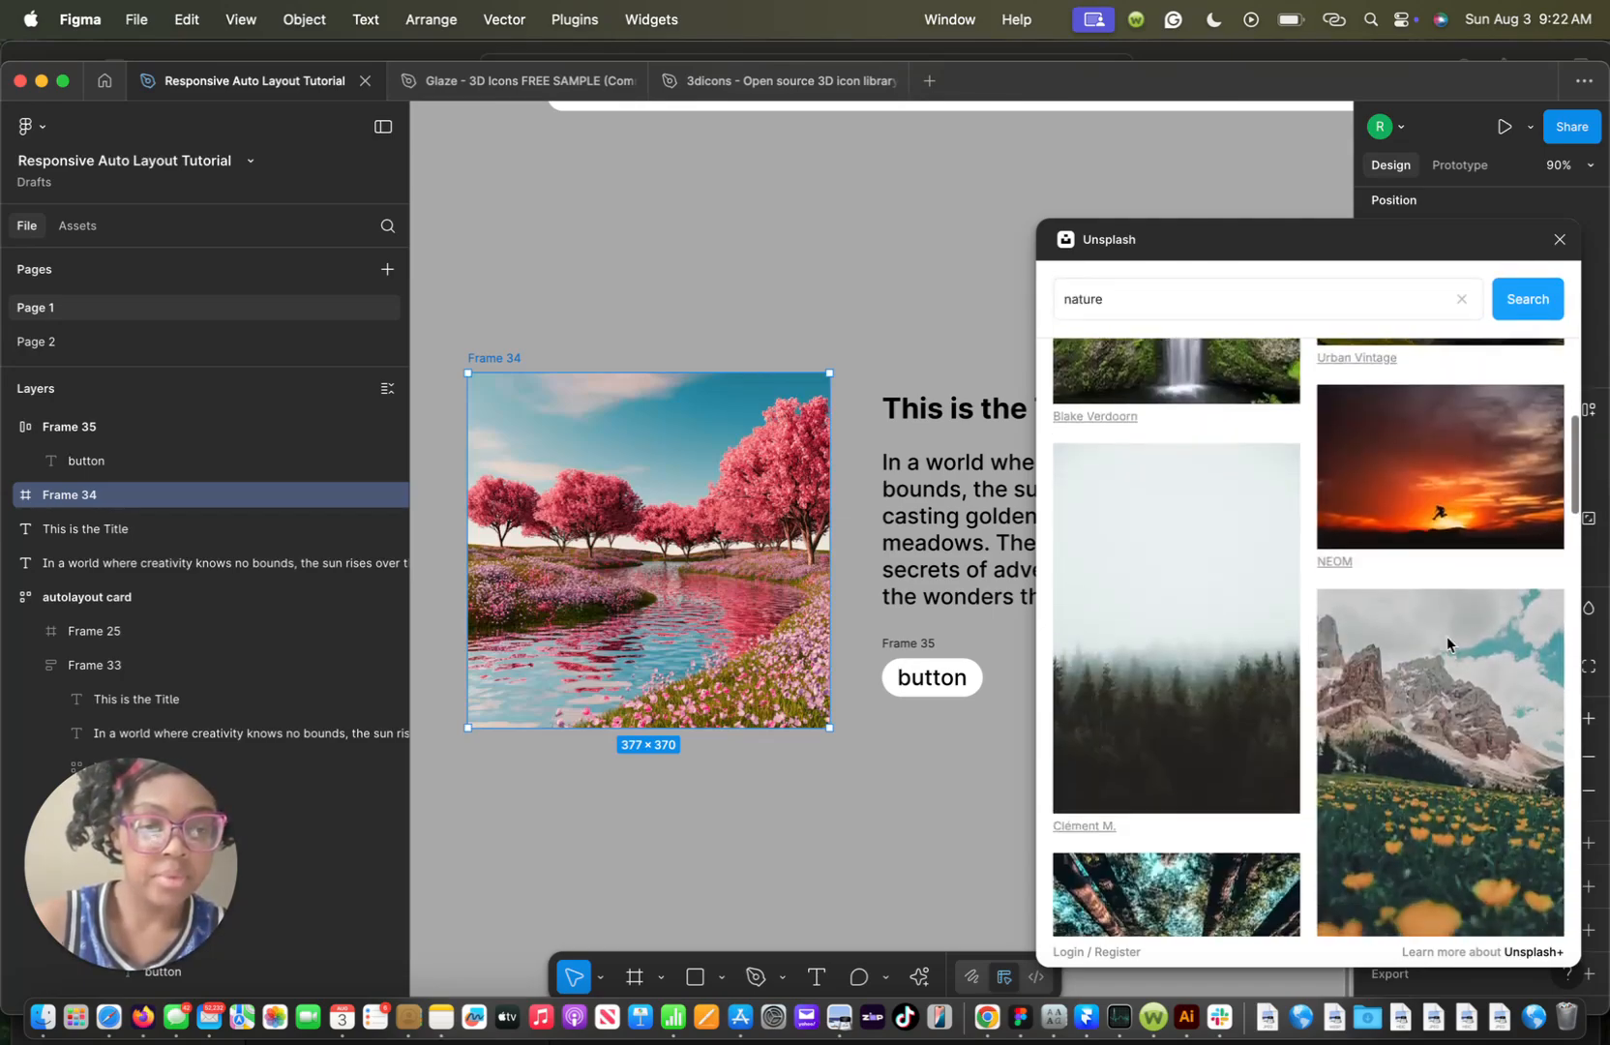
pyautogui.scroll(1, 1446, 638)
pyautogui.scroll(-6, 1446, 638)
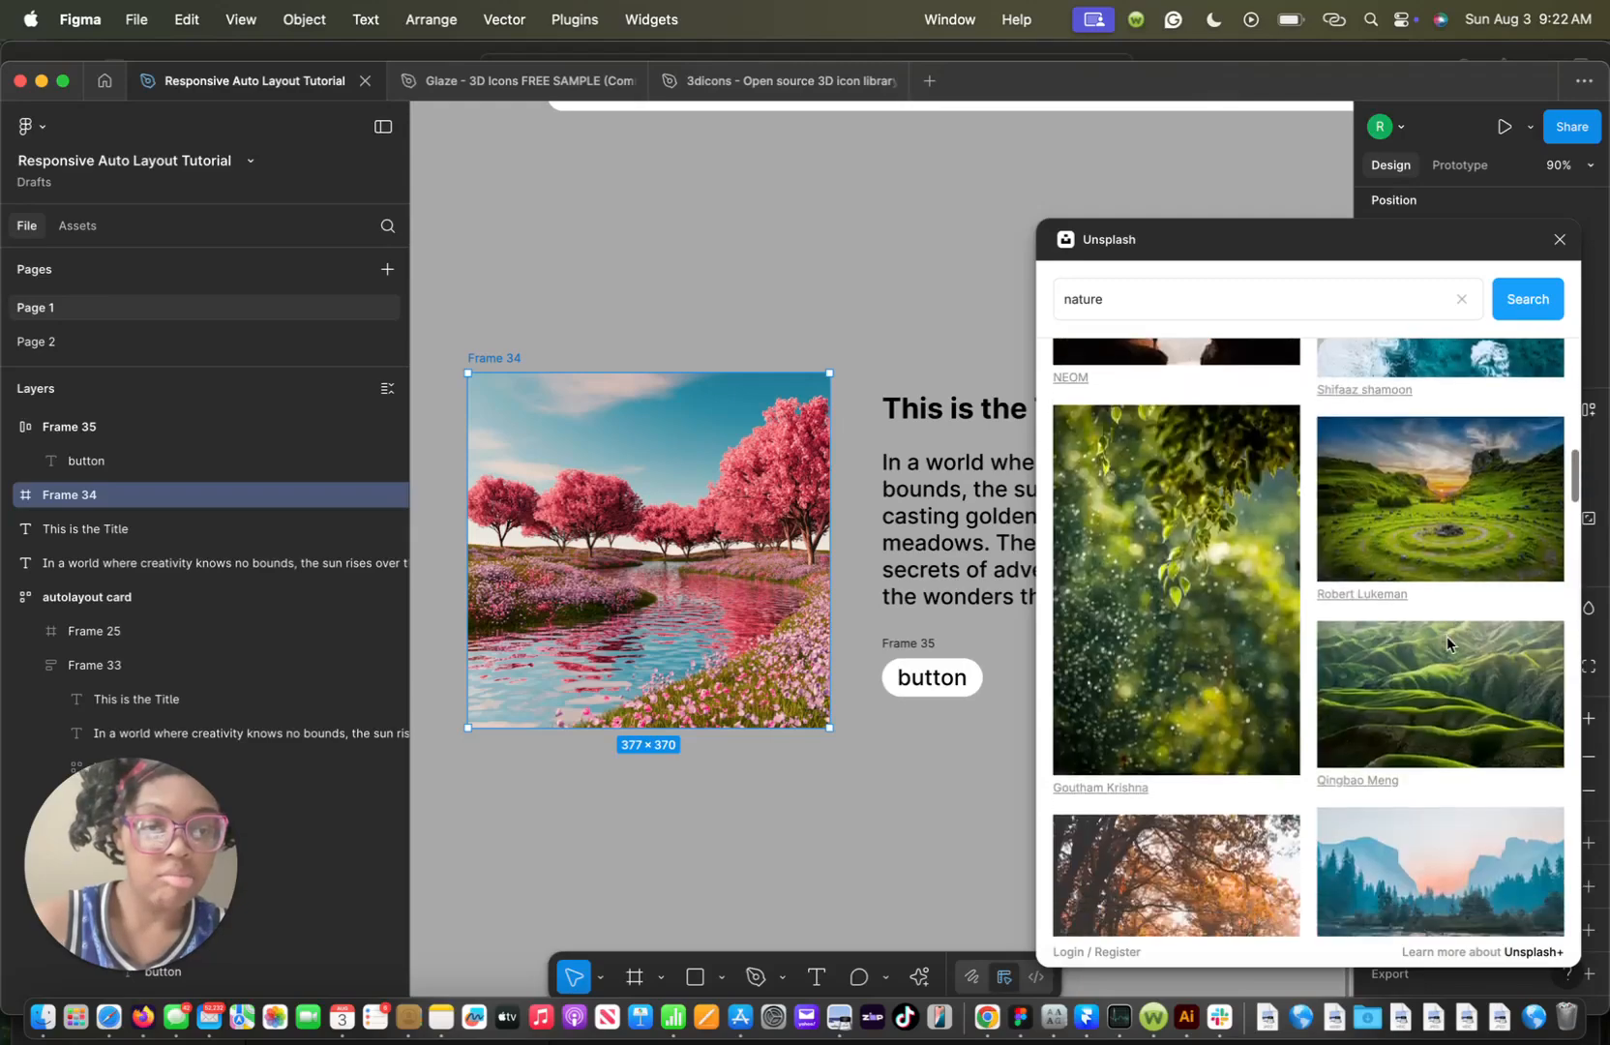
pyautogui.scroll(-5, 1446, 634)
pyautogui.scroll(7, 1446, 635)
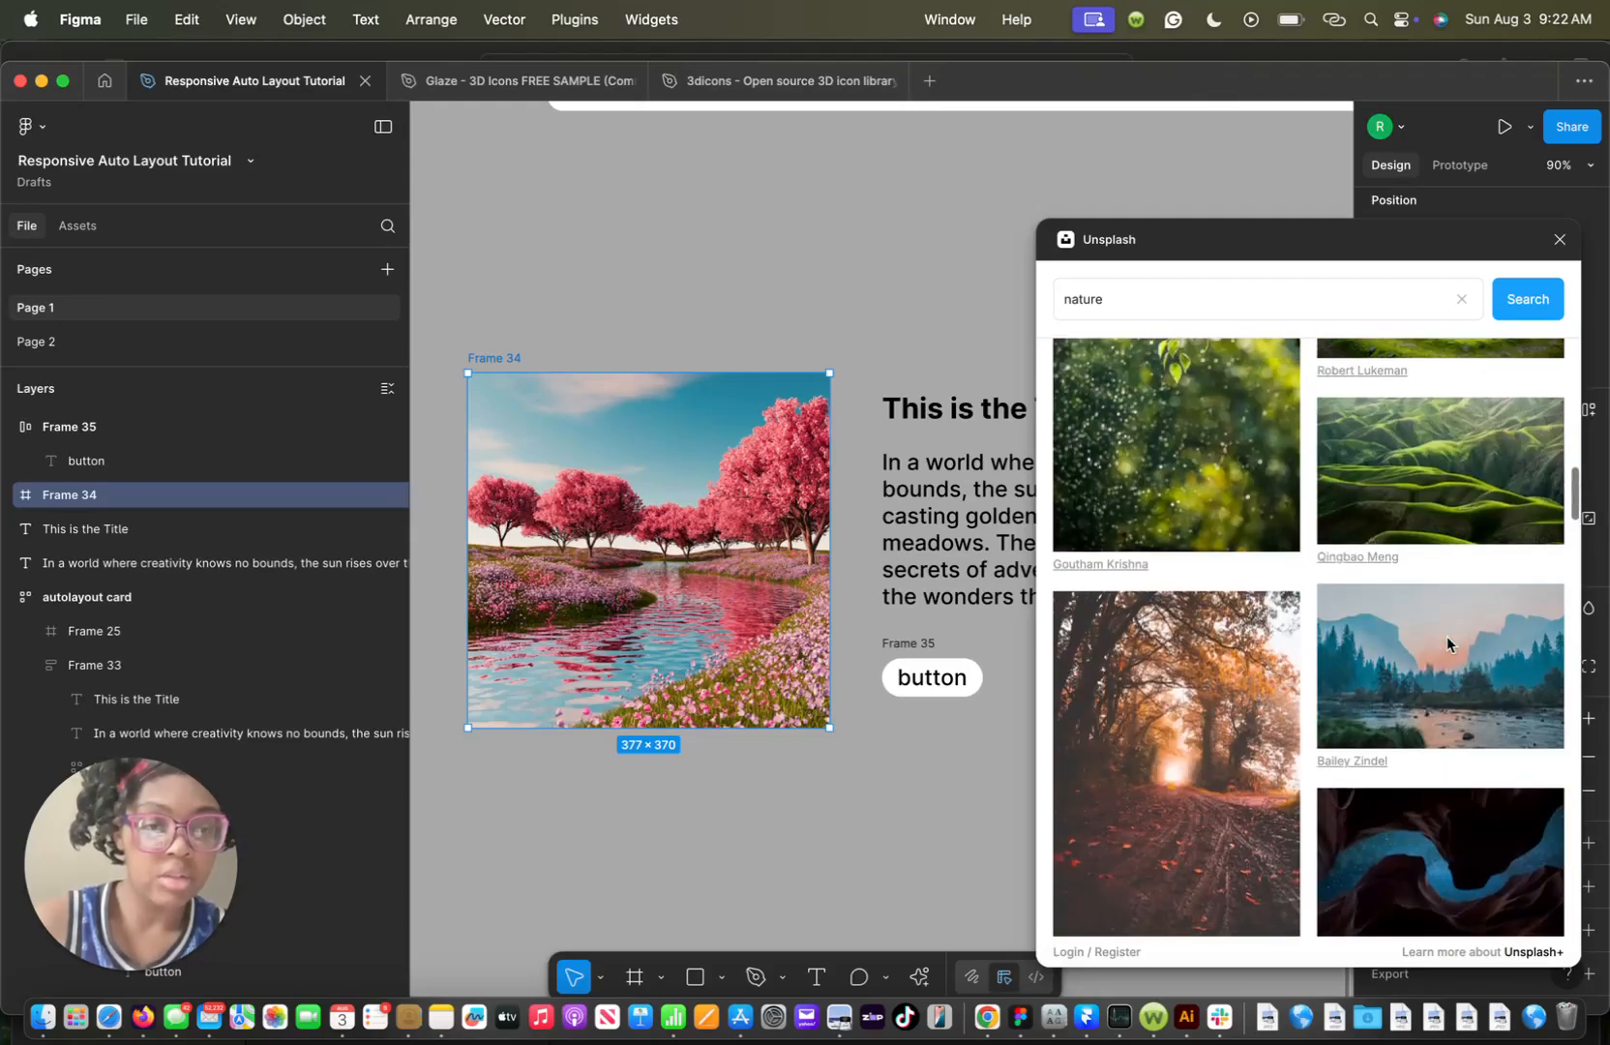
pyautogui.click(1462, 443)
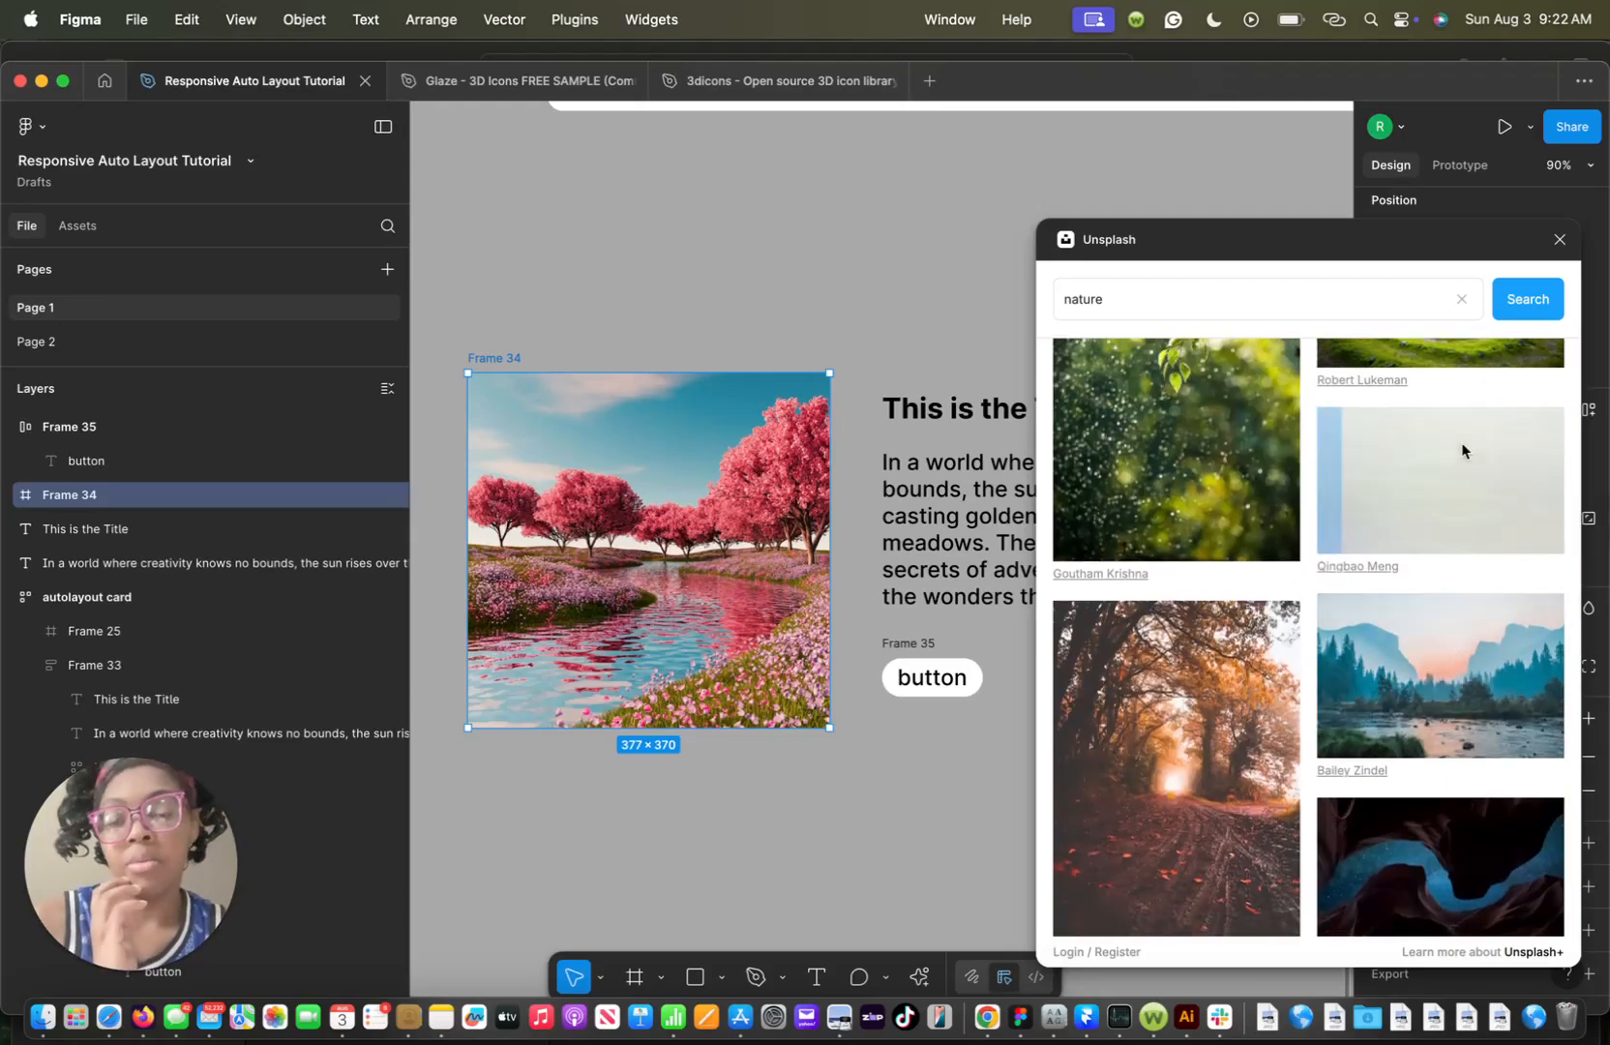
pyautogui.click(953, 798)
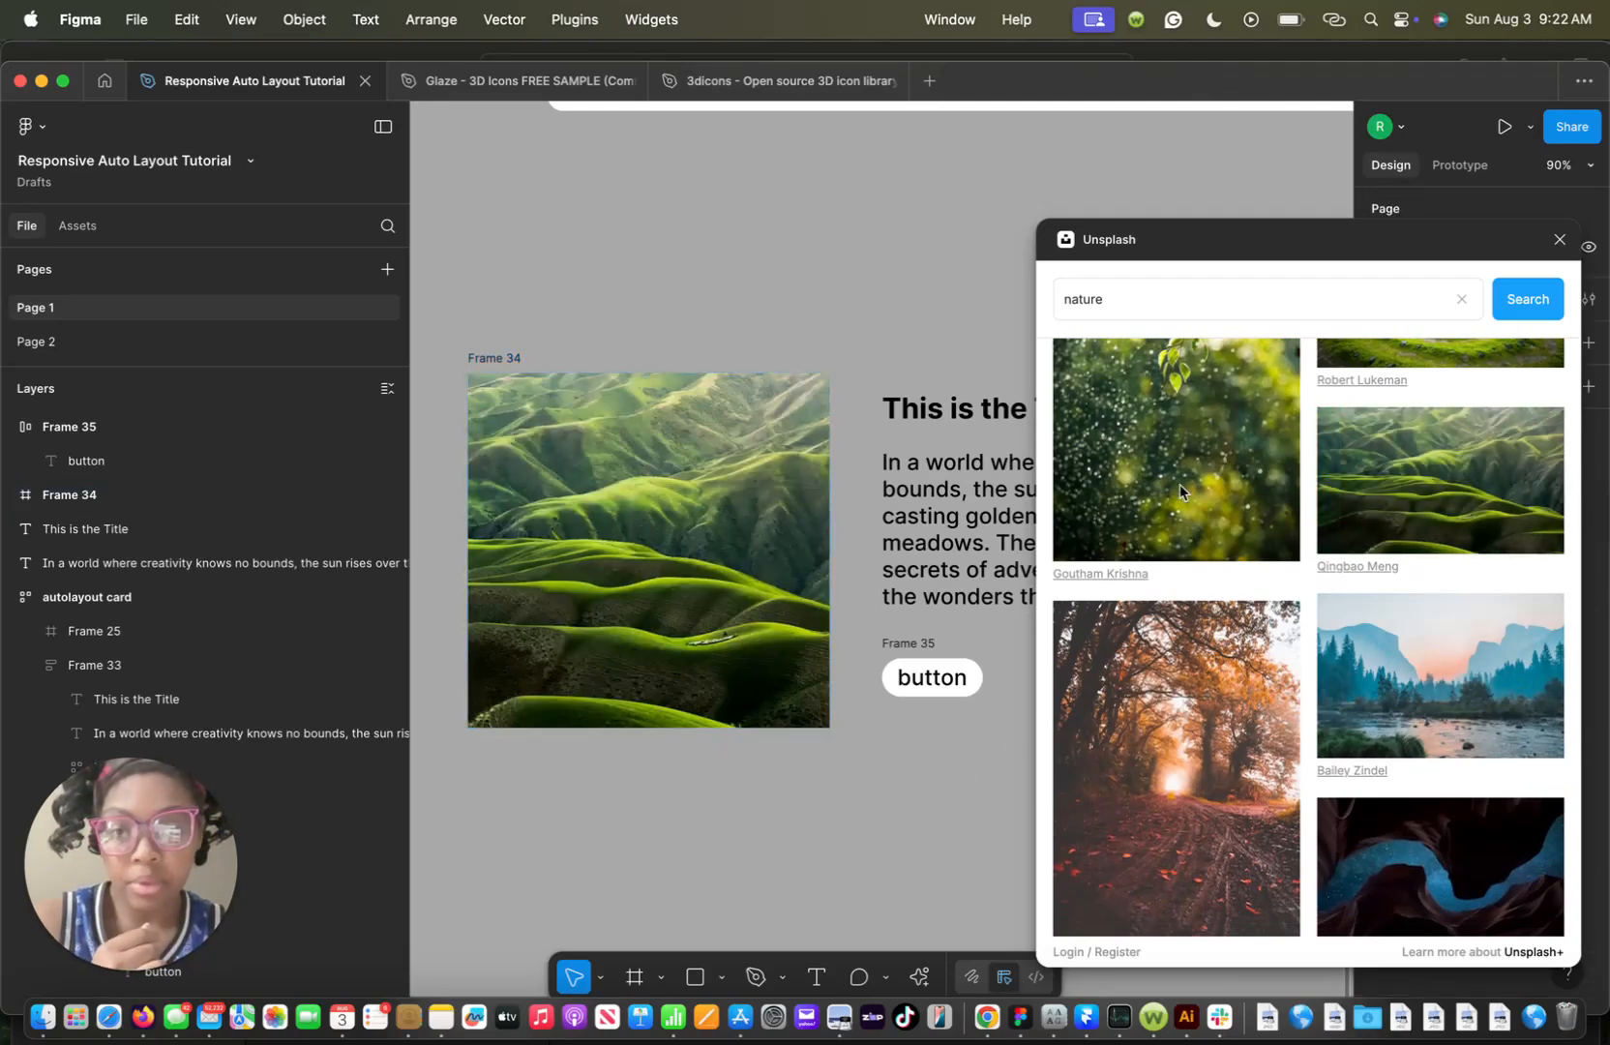
pyautogui.click(1559, 239)
# Round the image frame's corners with a radius of 16
pyautogui.click(745, 576)
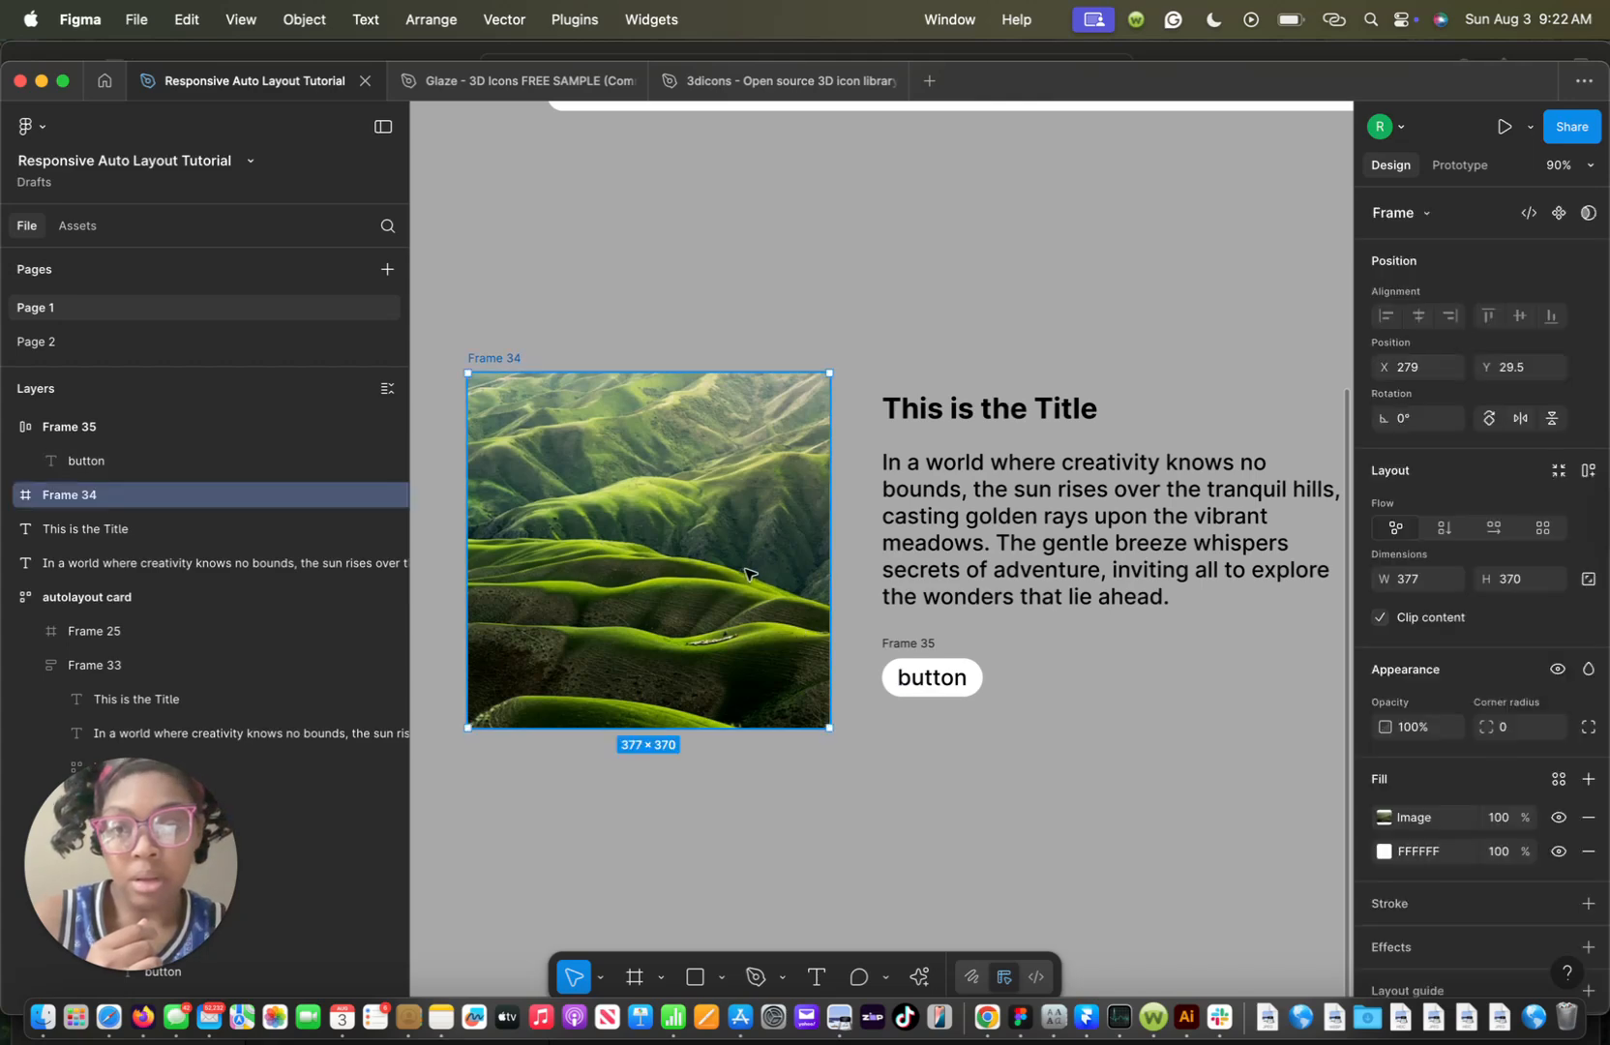
pyautogui.click(1510, 731)
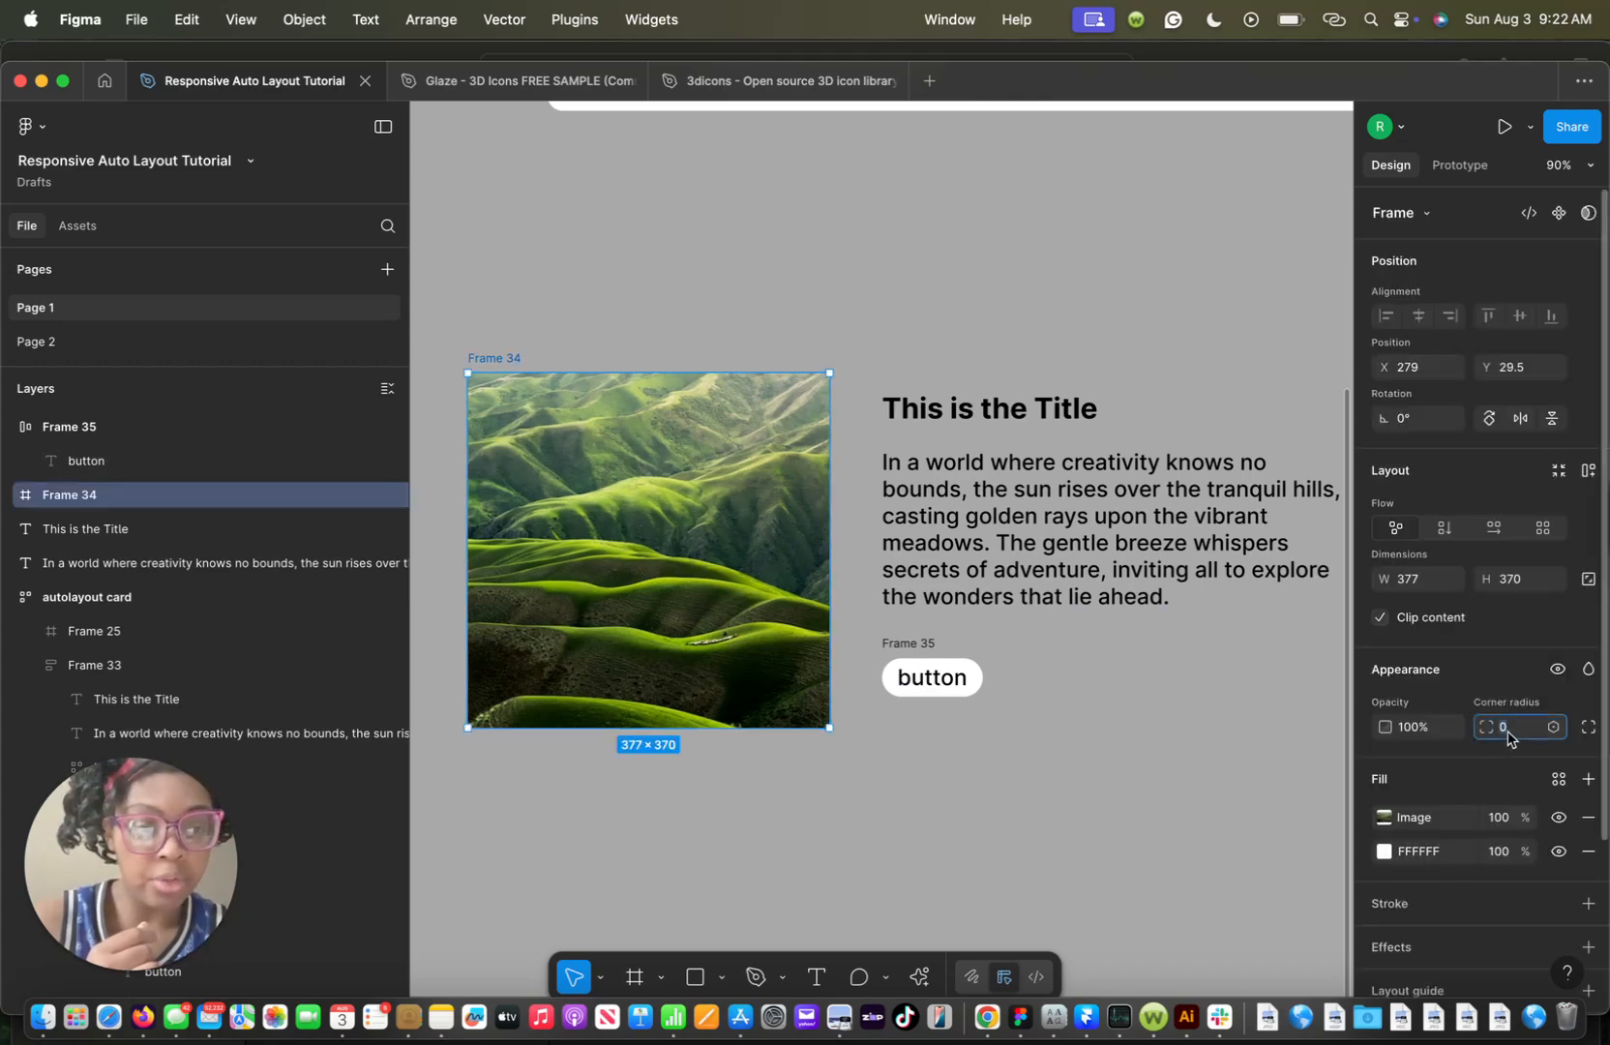
pyautogui.write('16')
pyautogui.press('Return')
# Change the button's fill to the dark green 111C0B sampled from the hills photo
pyautogui.scroll(-3, 838, 403)
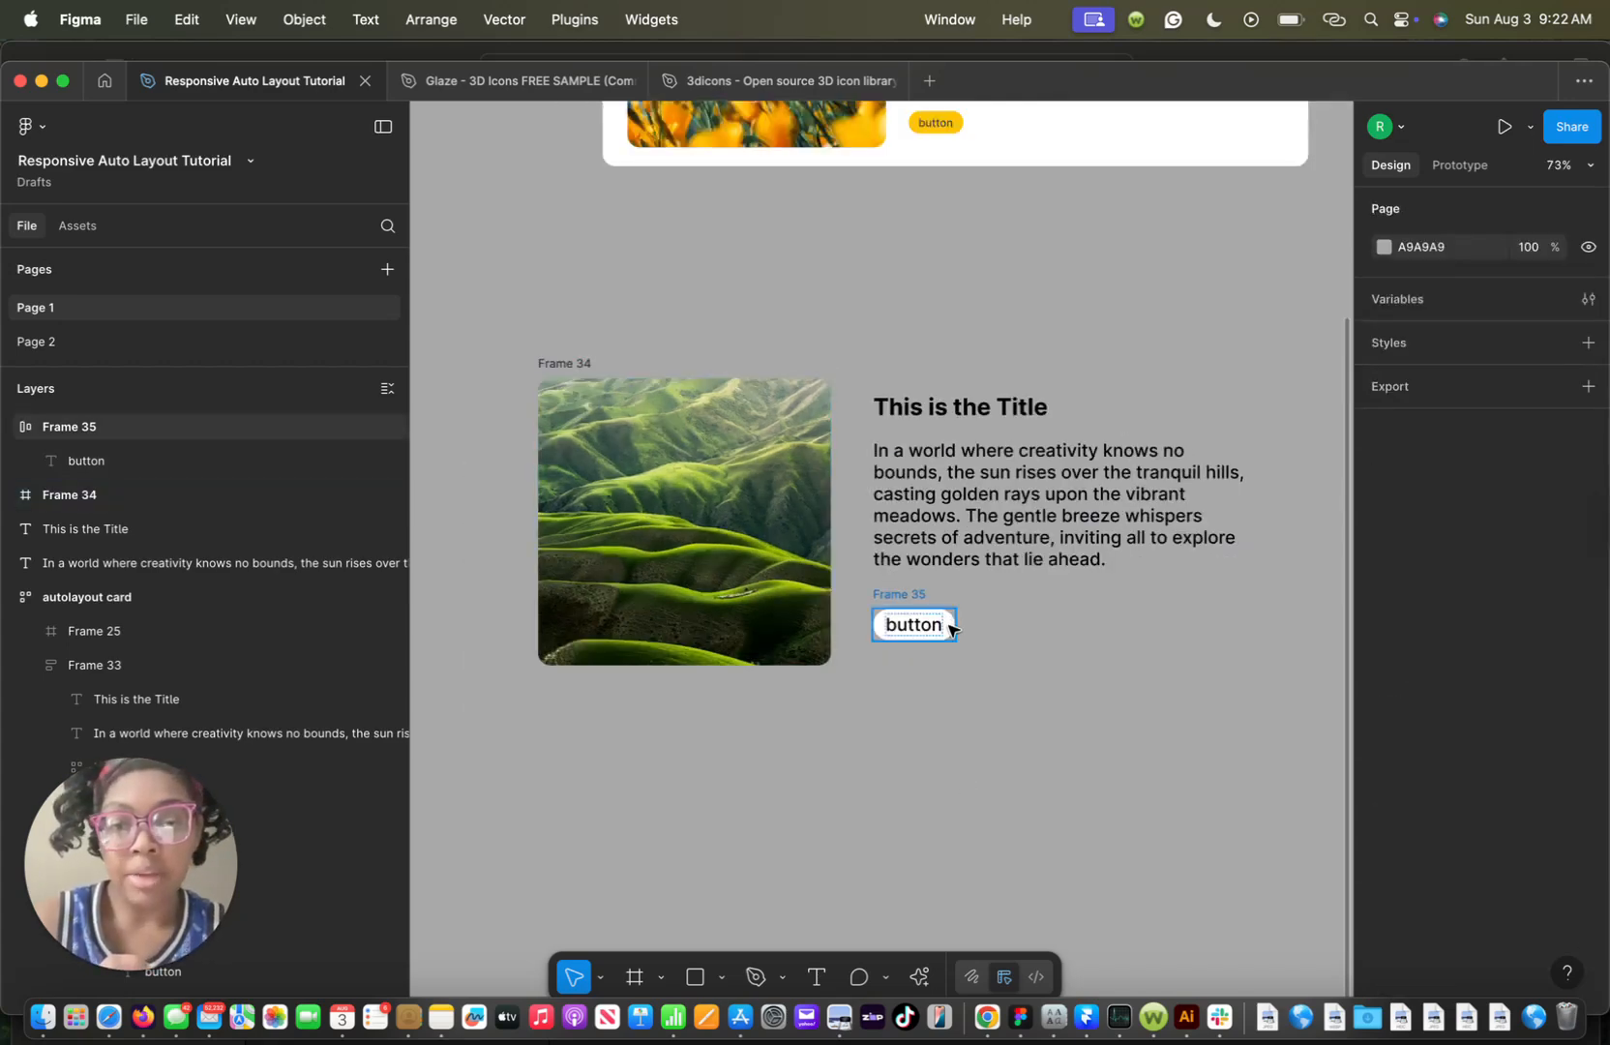
pyautogui.click(924, 624)
pyautogui.scroll(-2, 1414, 914)
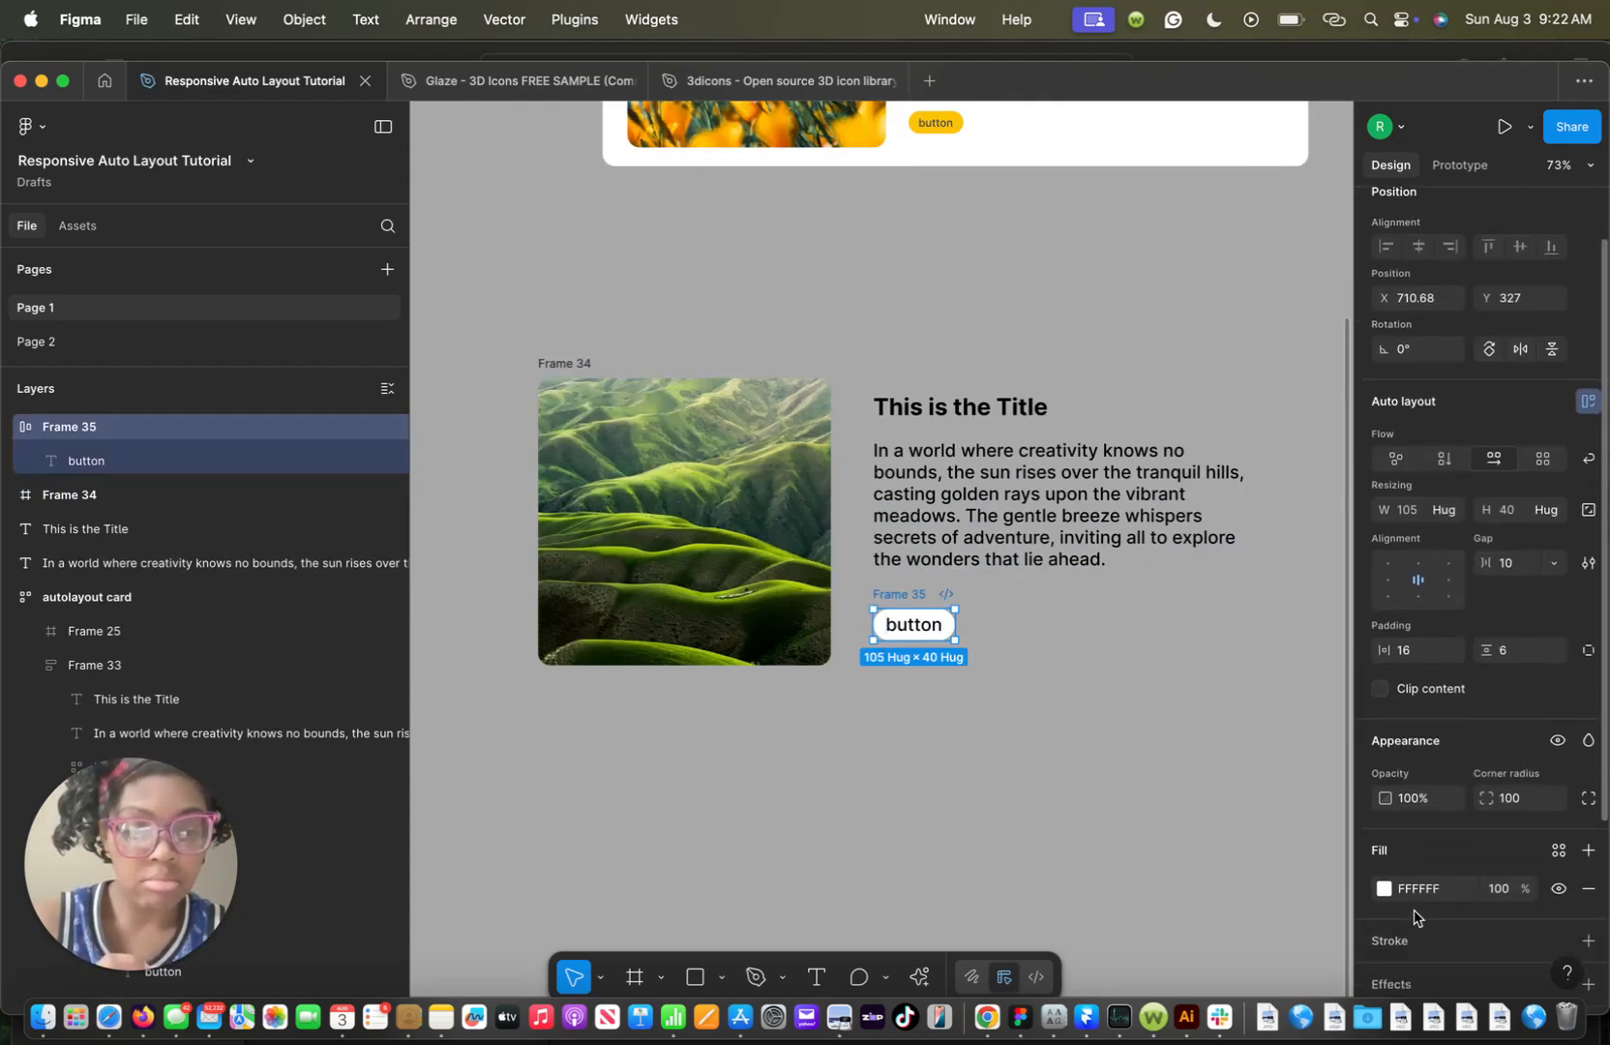
pyautogui.click(1383, 888)
pyautogui.click(1127, 828)
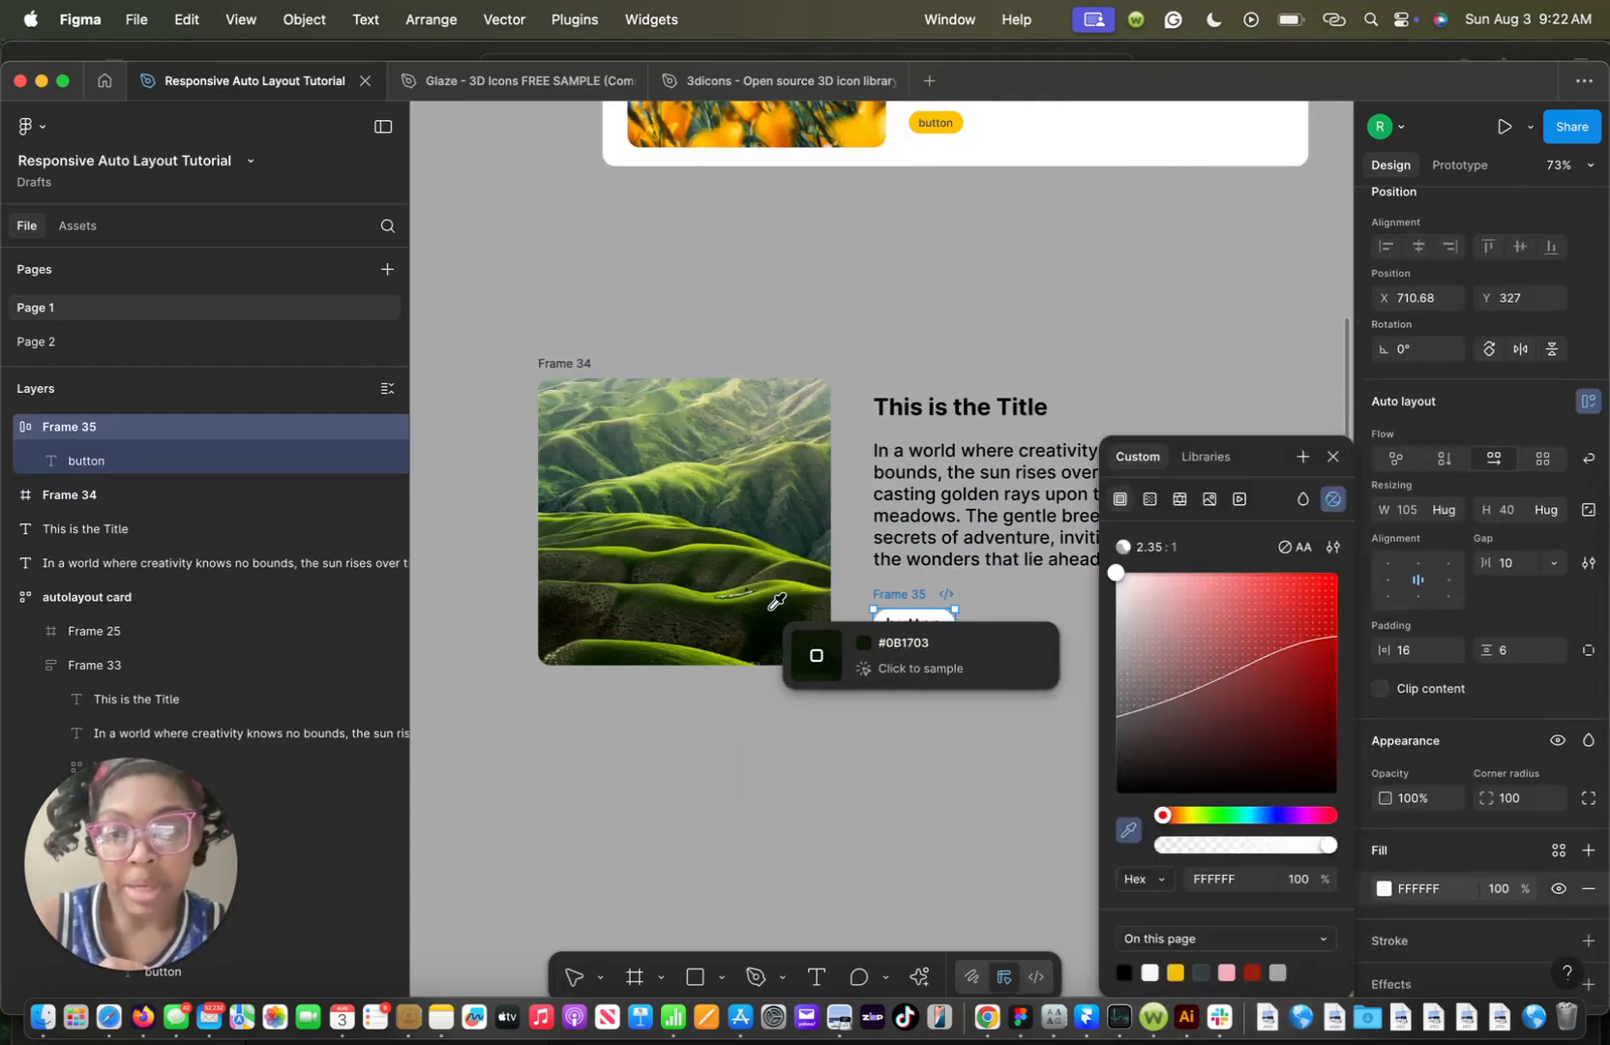
pyautogui.click(784, 635)
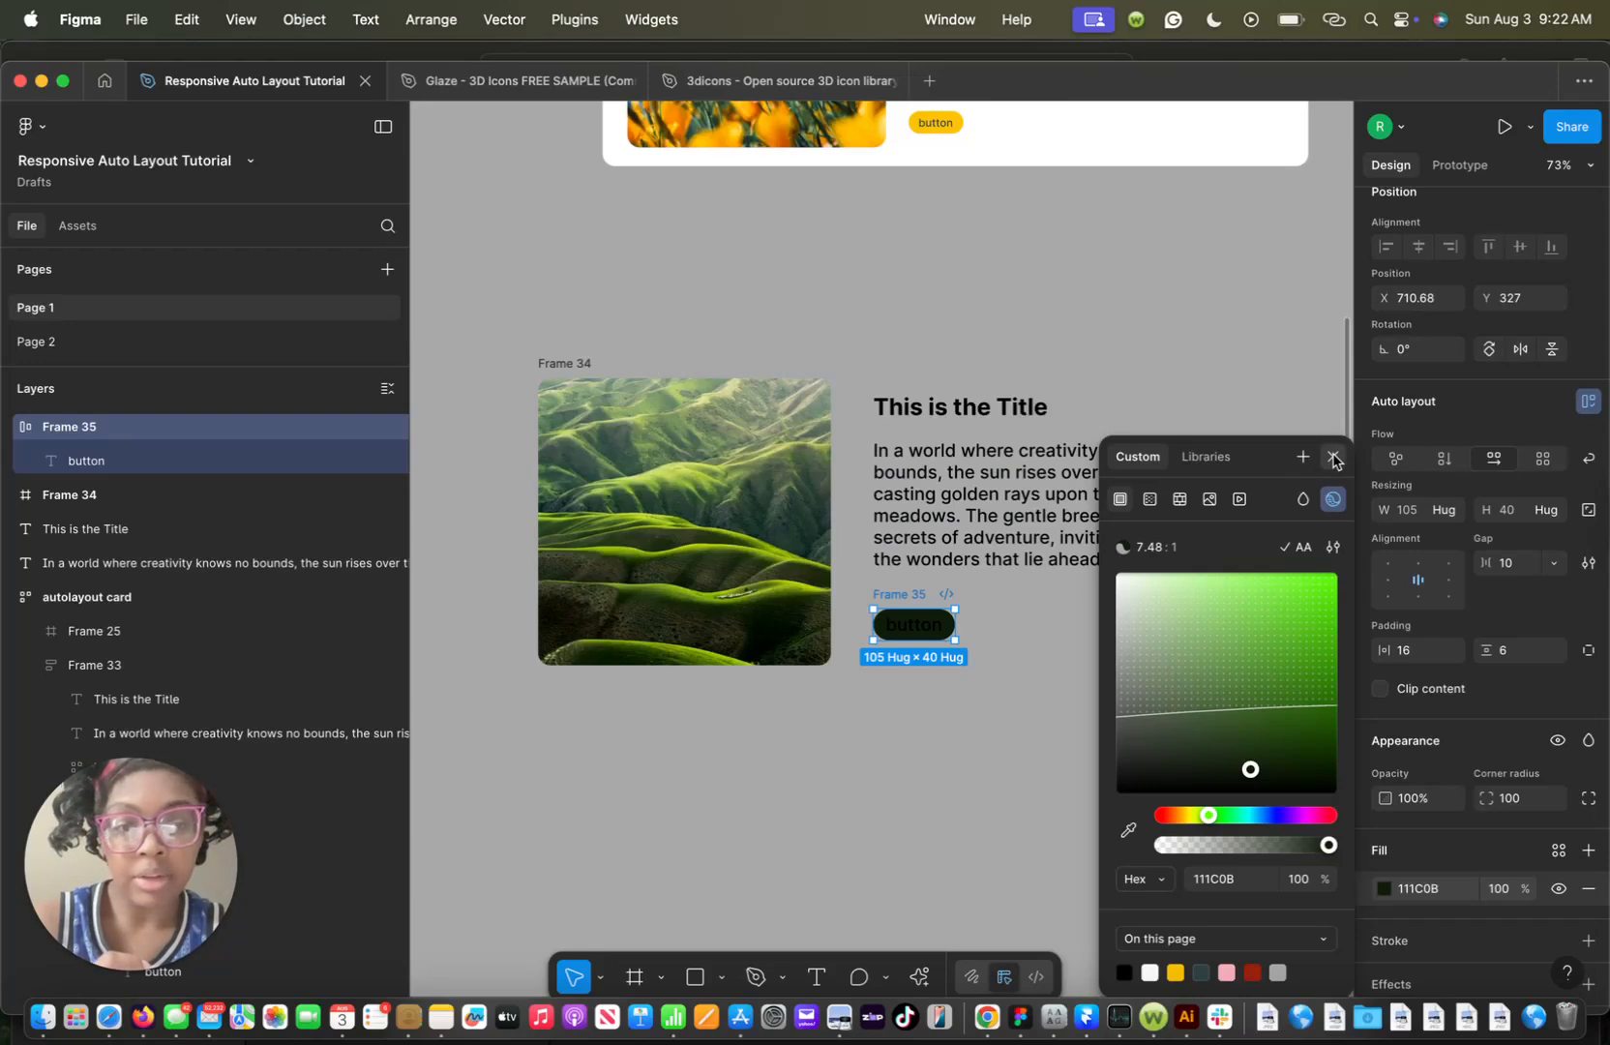
pyautogui.click(1333, 459)
# Change the button's text color from the selection colors to white
pyautogui.scroll(-6, 1425, 885)
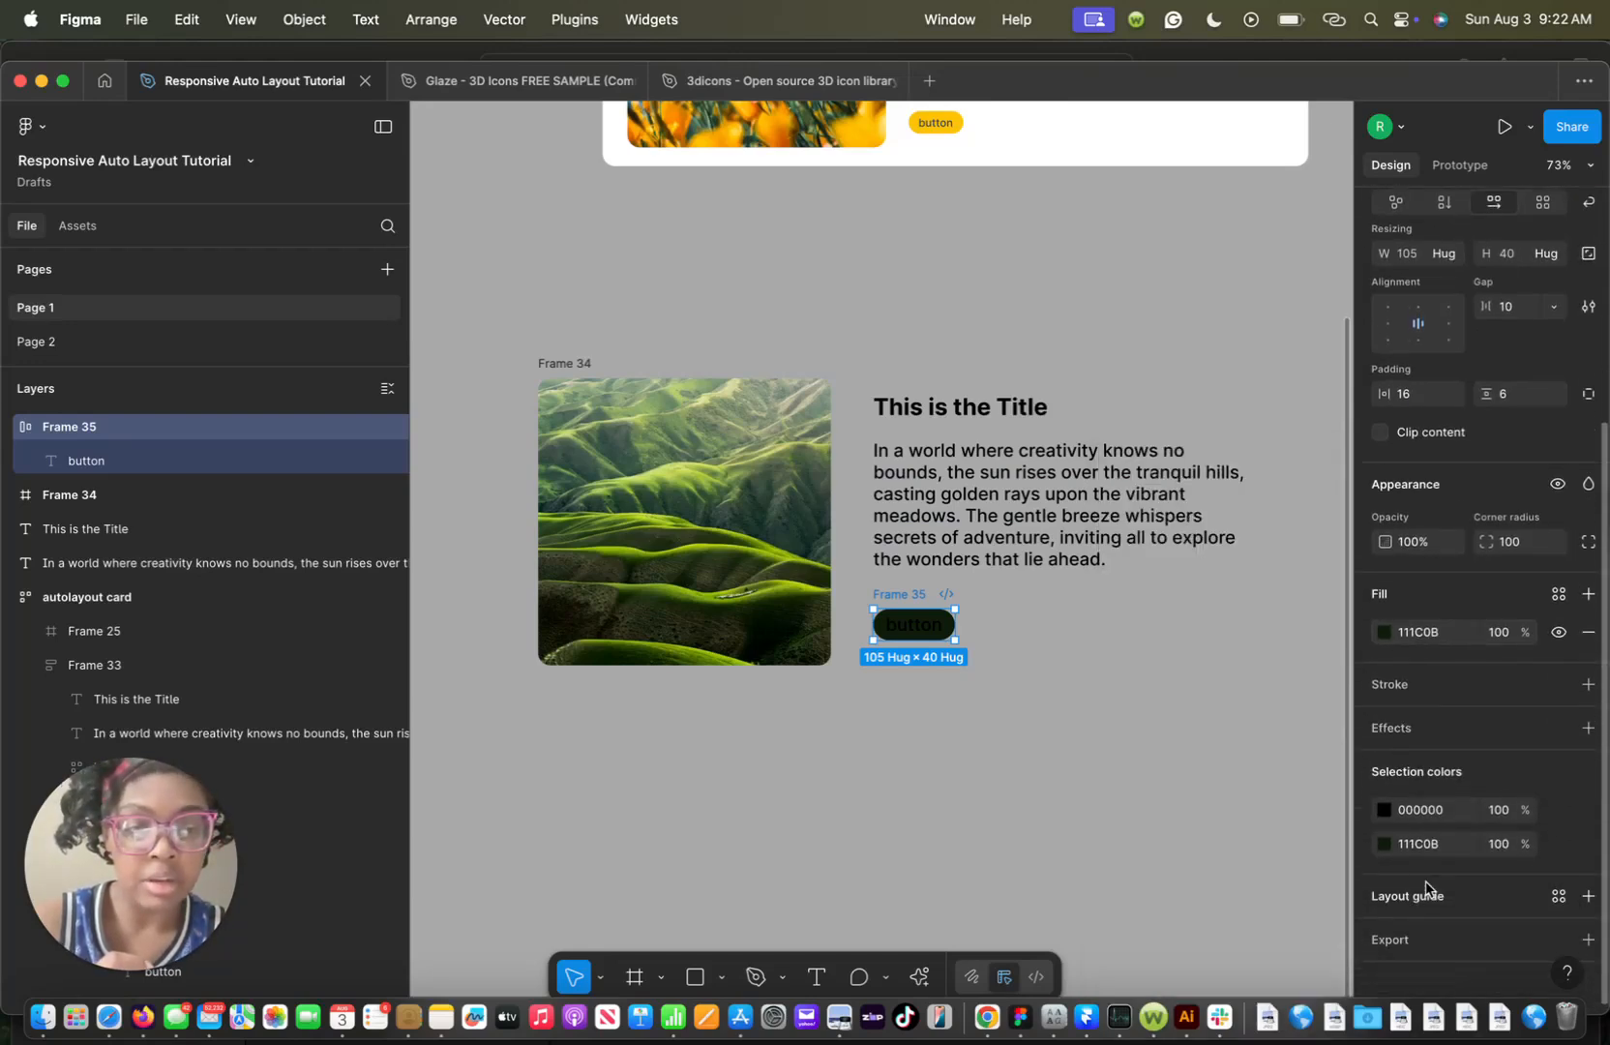
pyautogui.click(1384, 810)
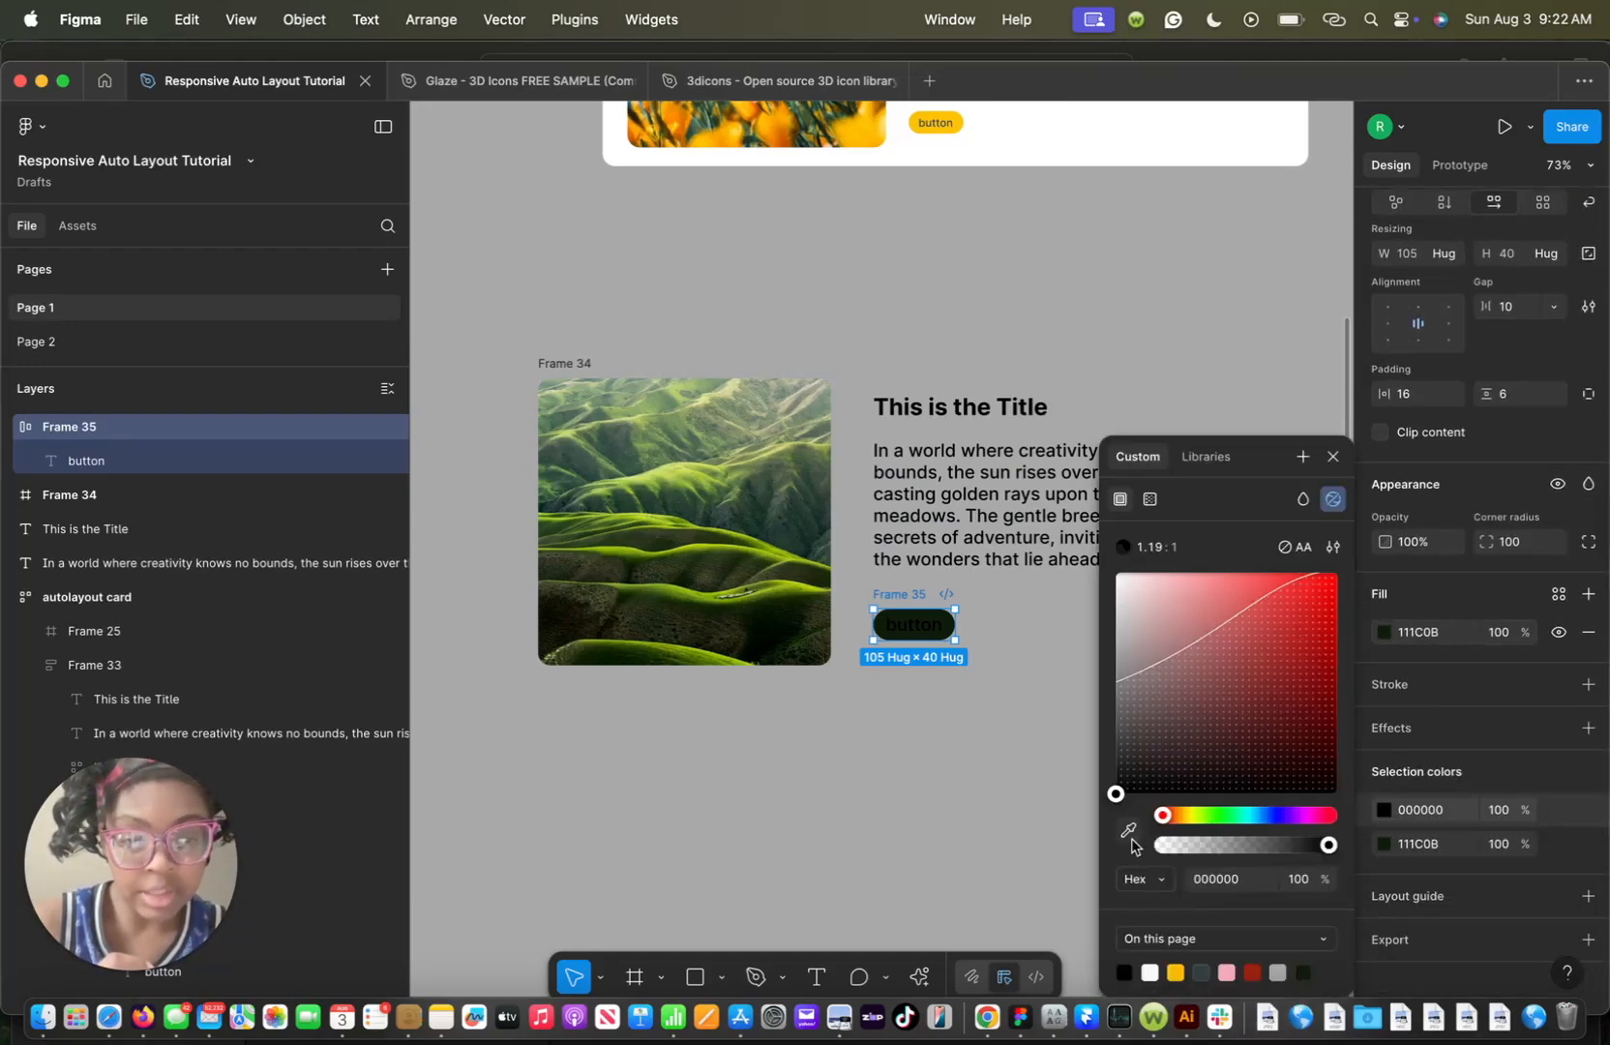
pyautogui.click(1127, 830)
pyautogui.click(1150, 972)
pyautogui.click(1082, 667)
# Wrap the title and paragraph beside the image together in an auto layout frame
pyautogui.scroll(-3, 1084, 659)
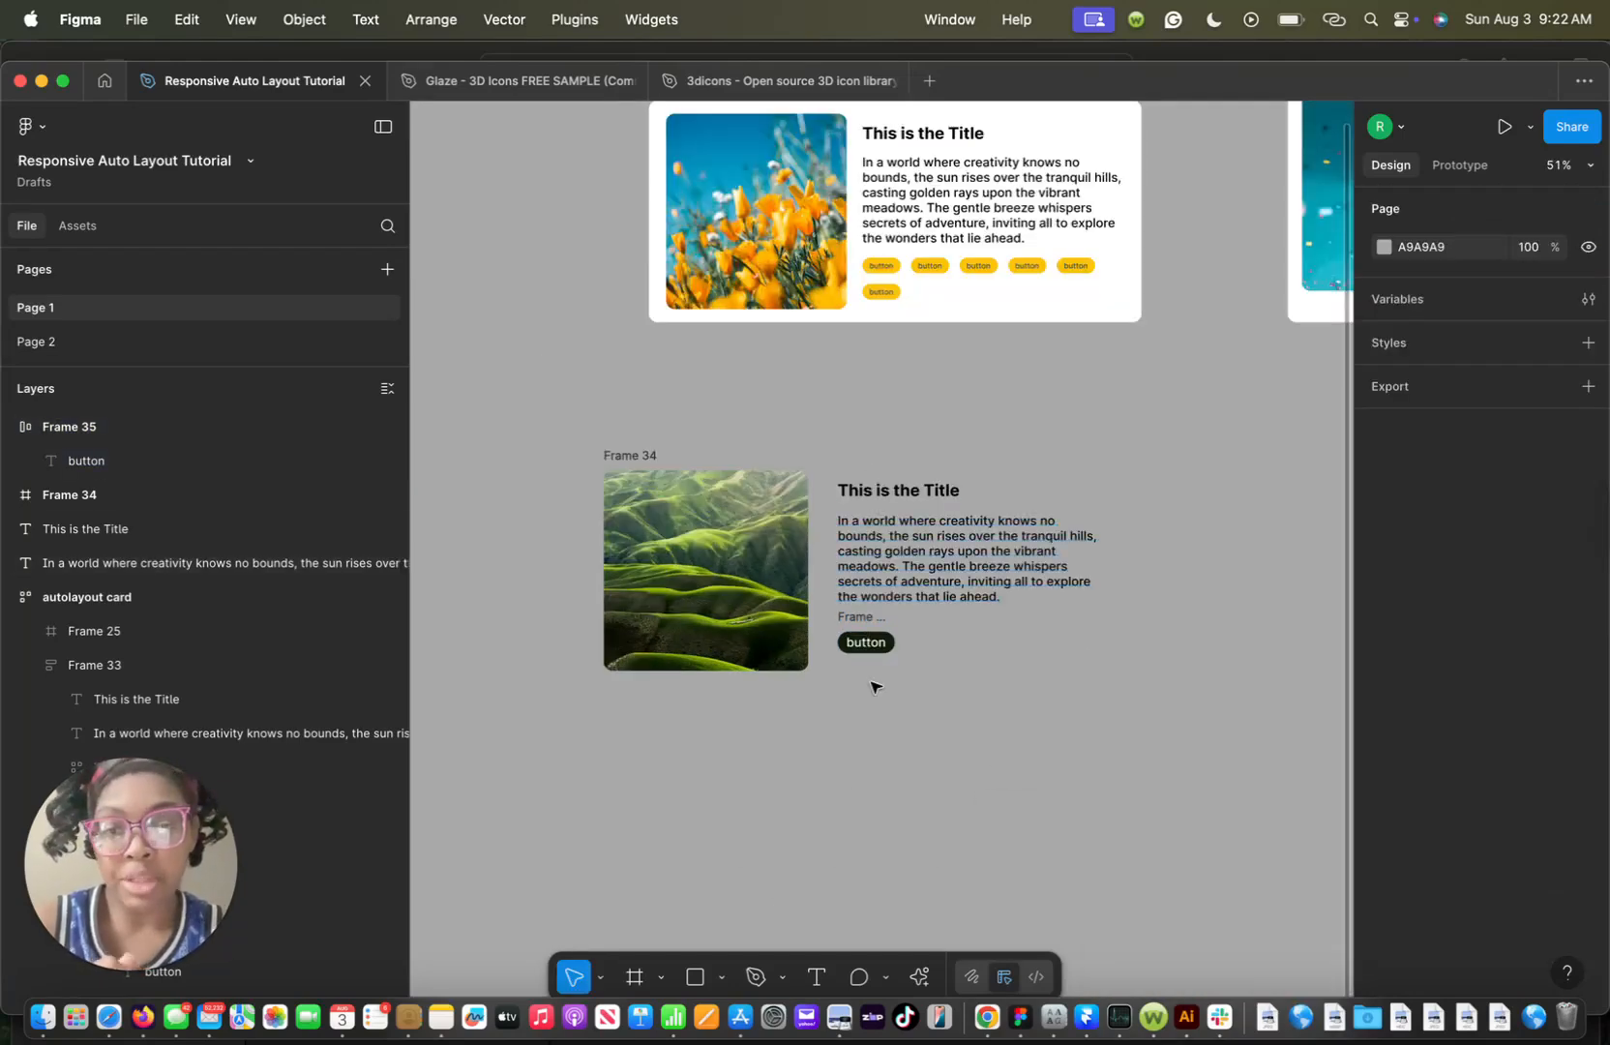
pyautogui.click(893, 491)
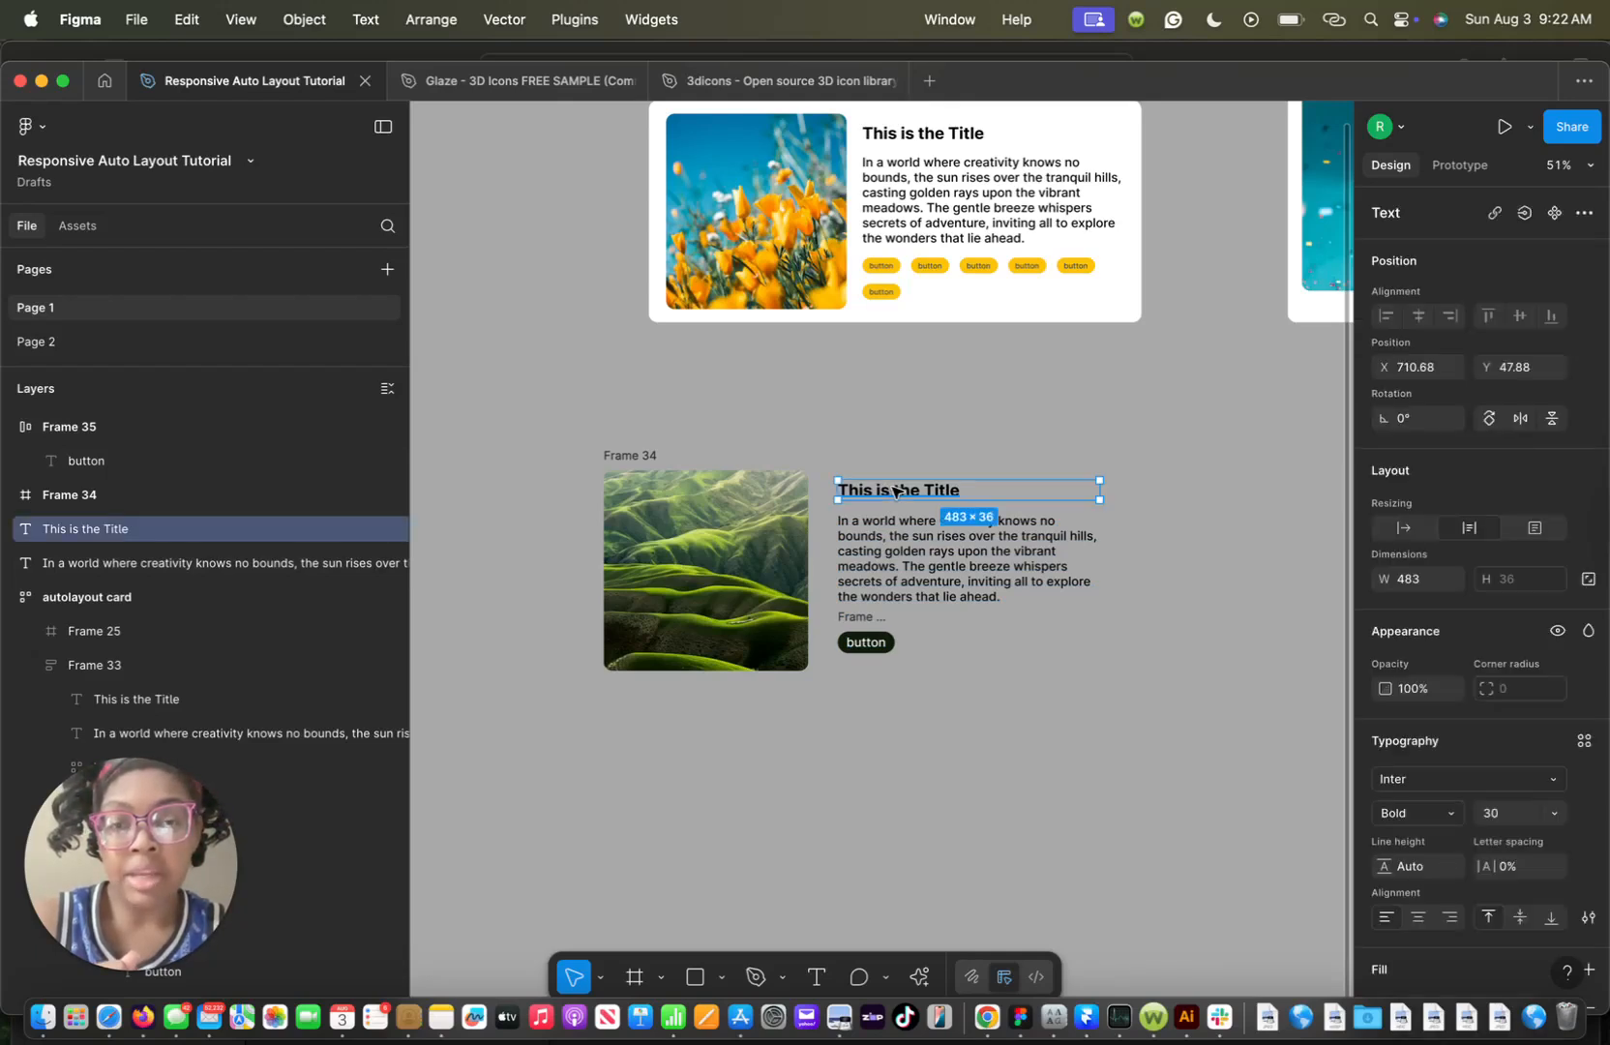
pyautogui.keyDown('shift'); pyautogui.click(894, 557); pyautogui.keyUp('shift')
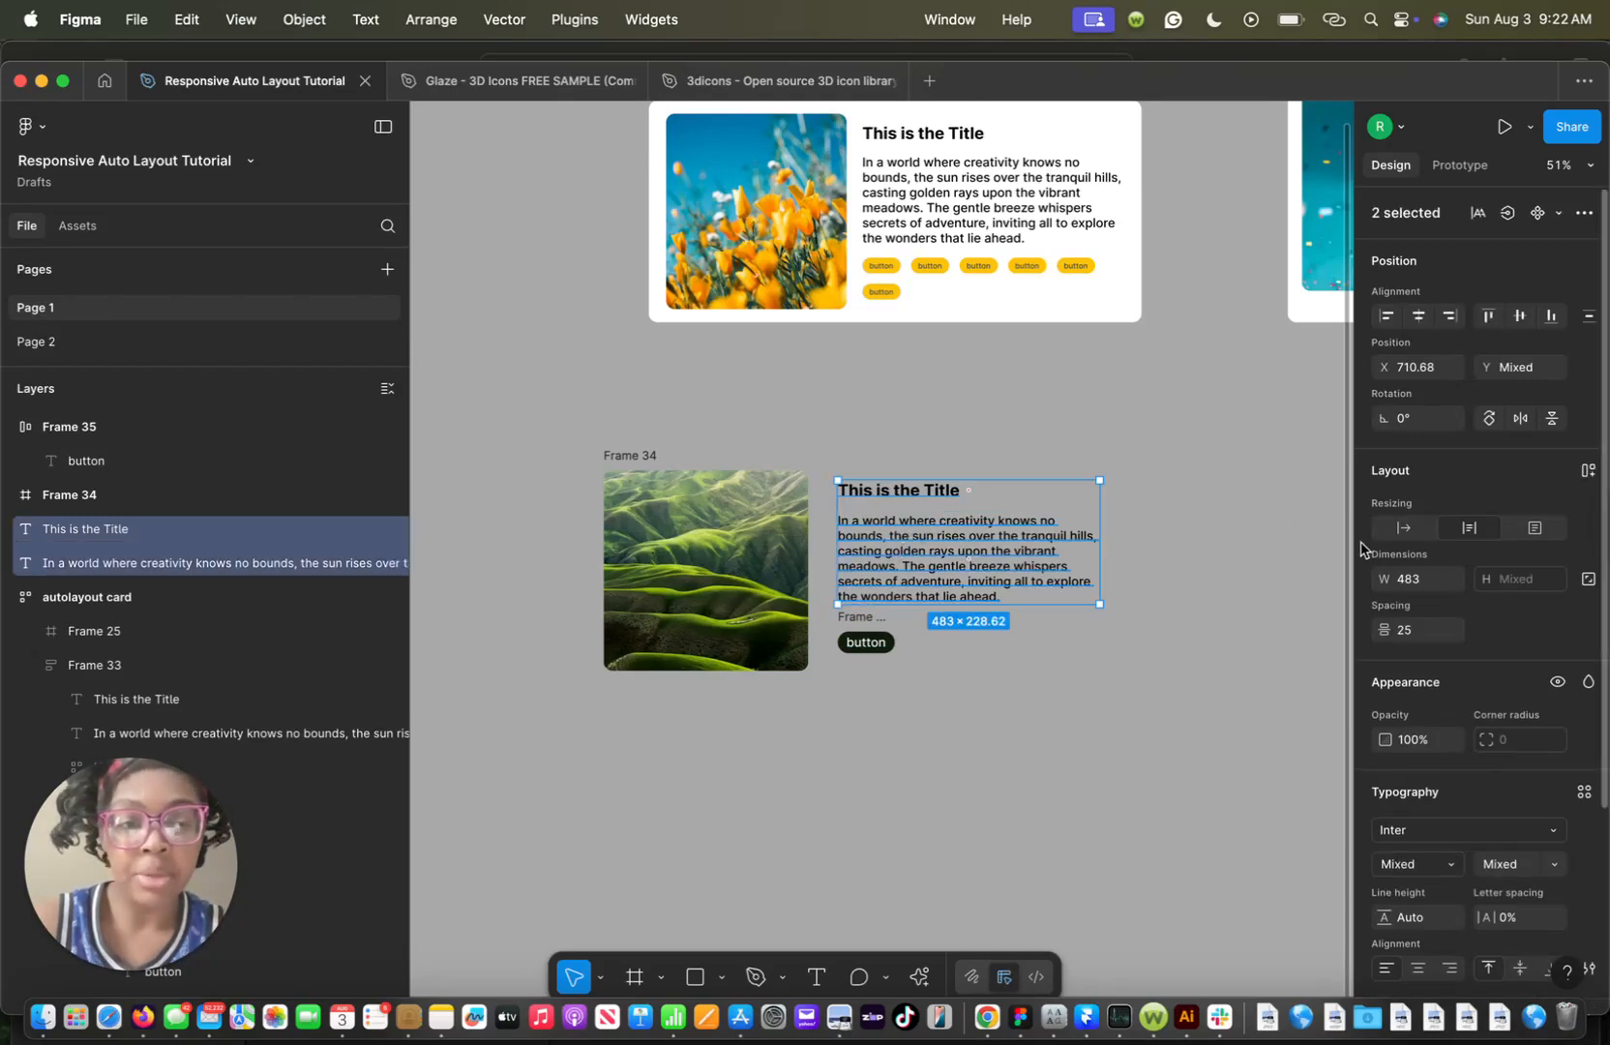
pyautogui.click(1590, 473)
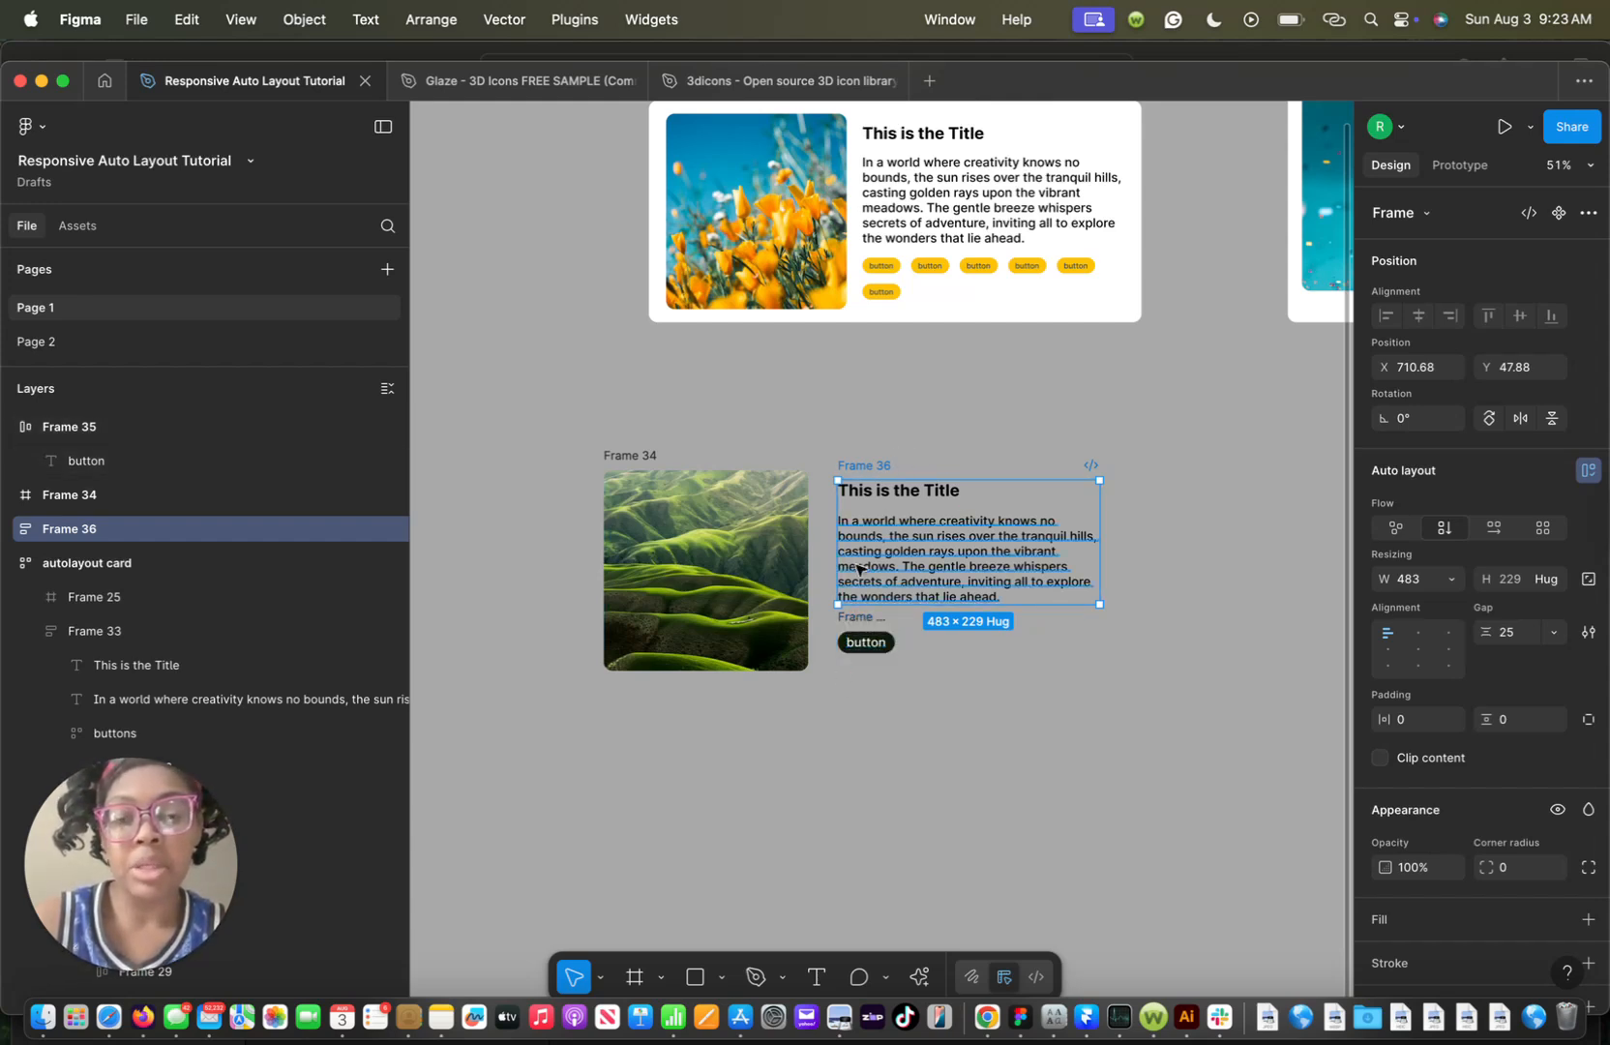
# Duplicate the dark green button four times to make a row of five below the paragraph
pyautogui.click(859, 627)
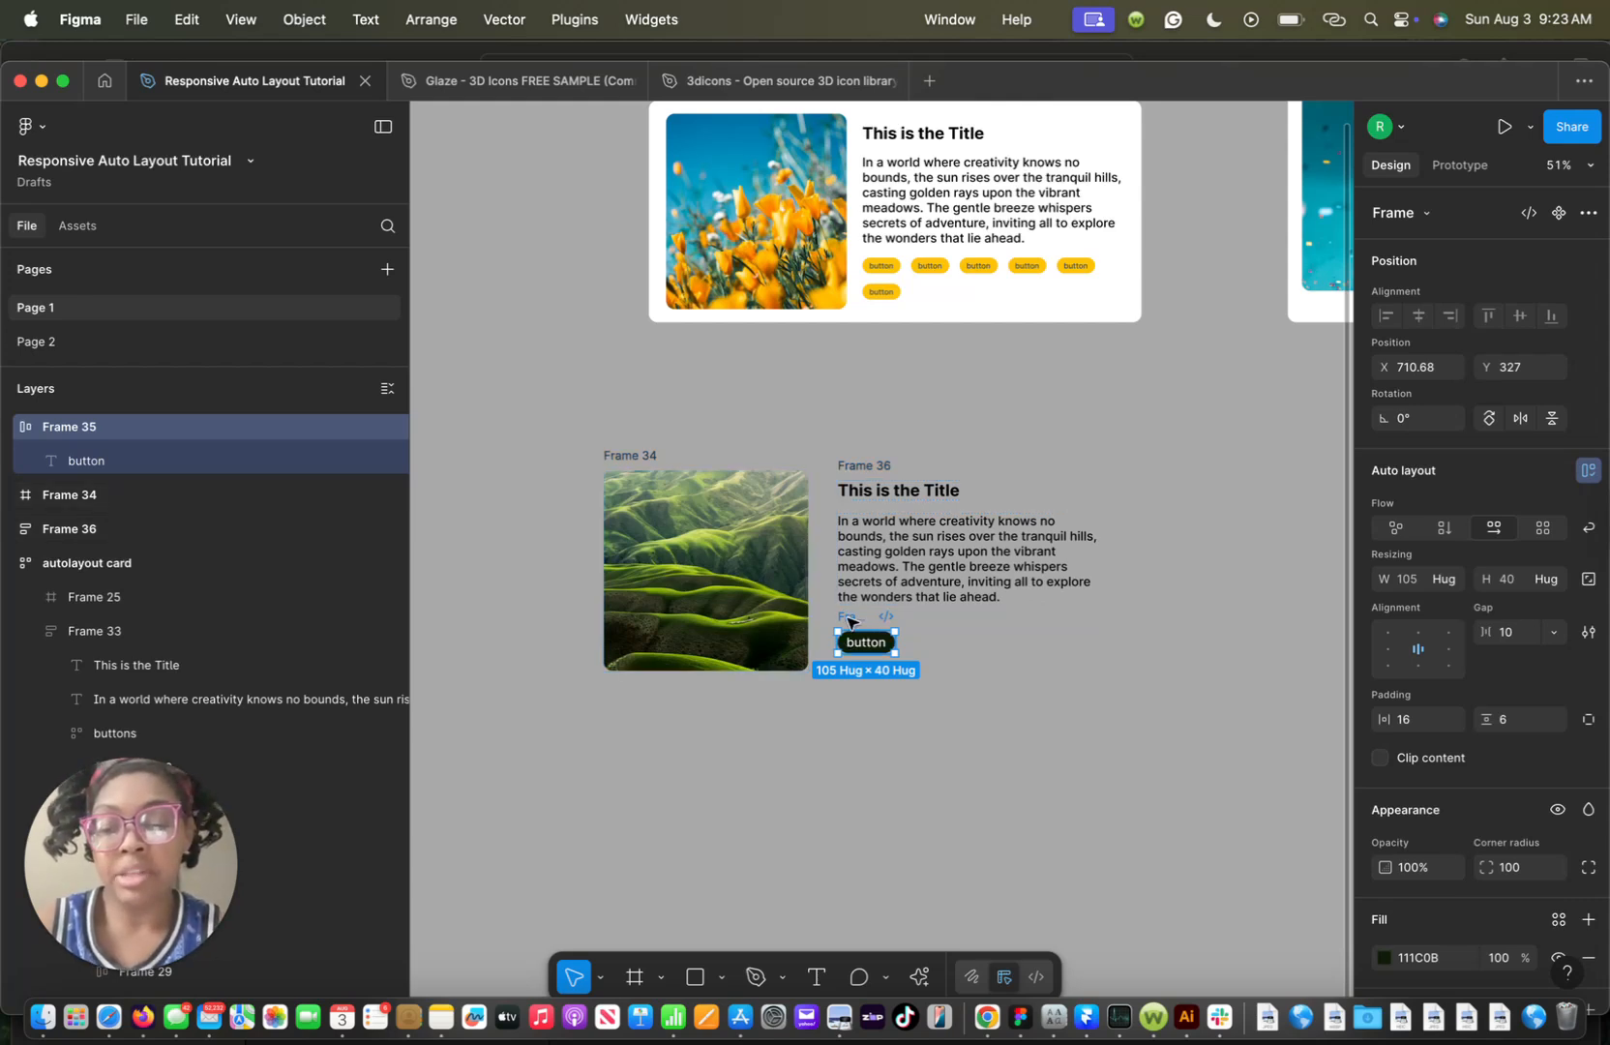
pyautogui.press('super+d')
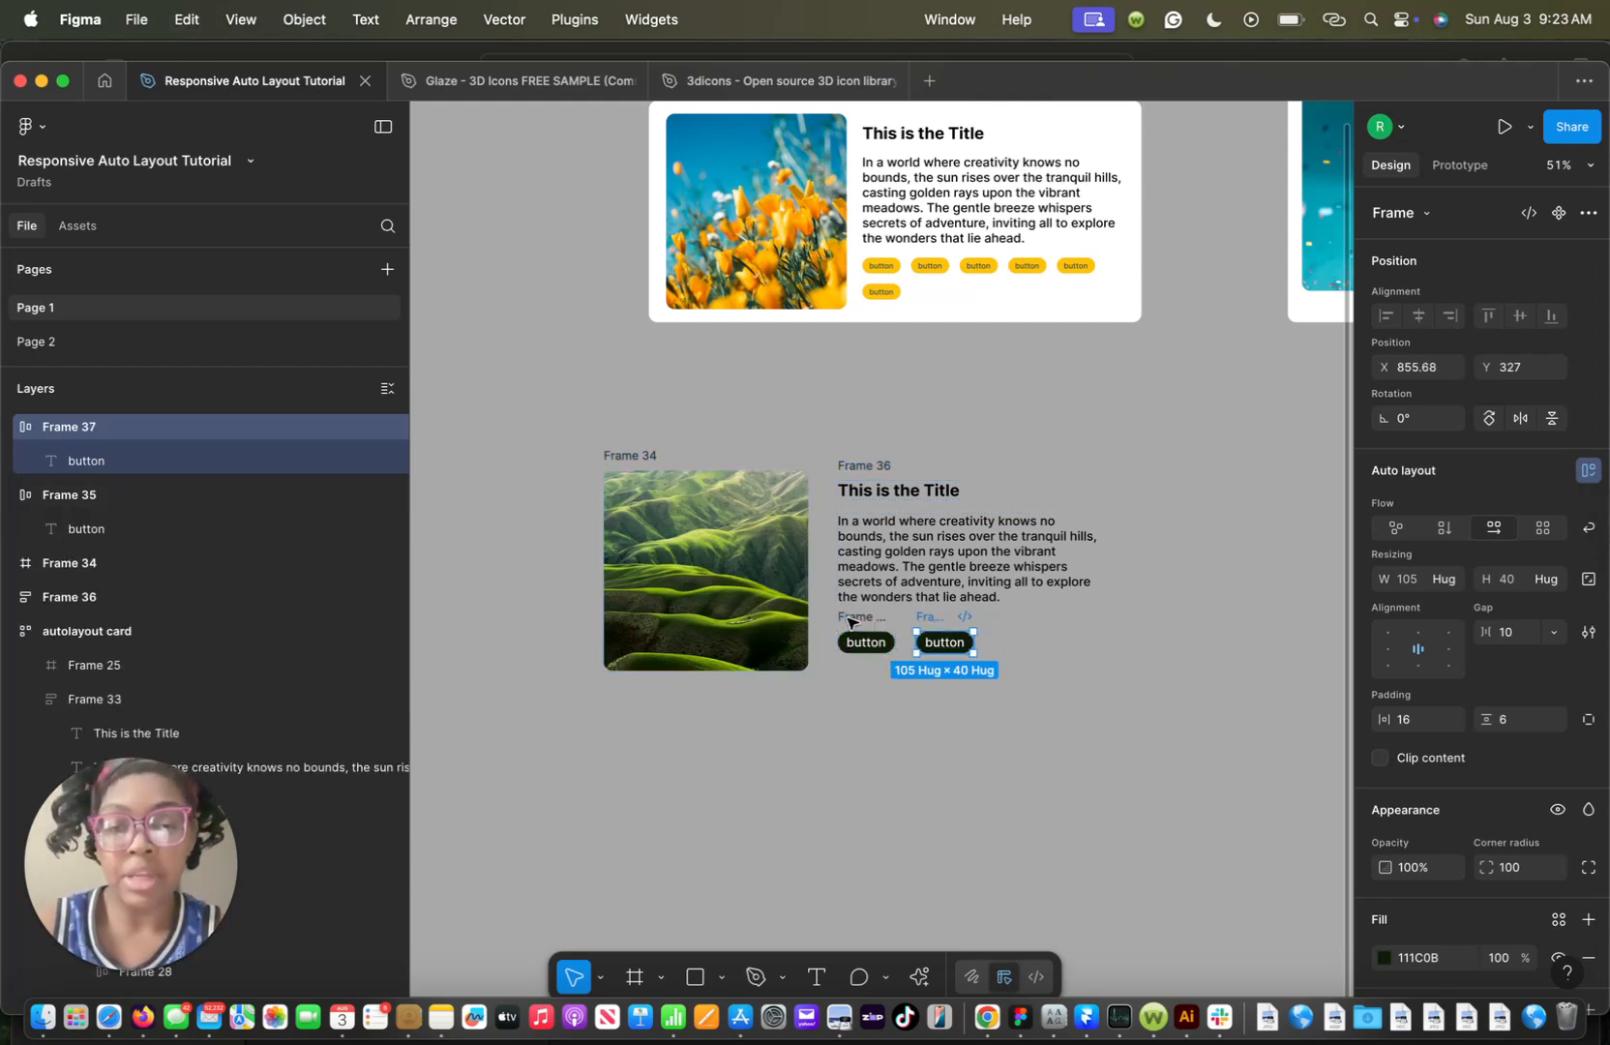
pyautogui.press('super+d')
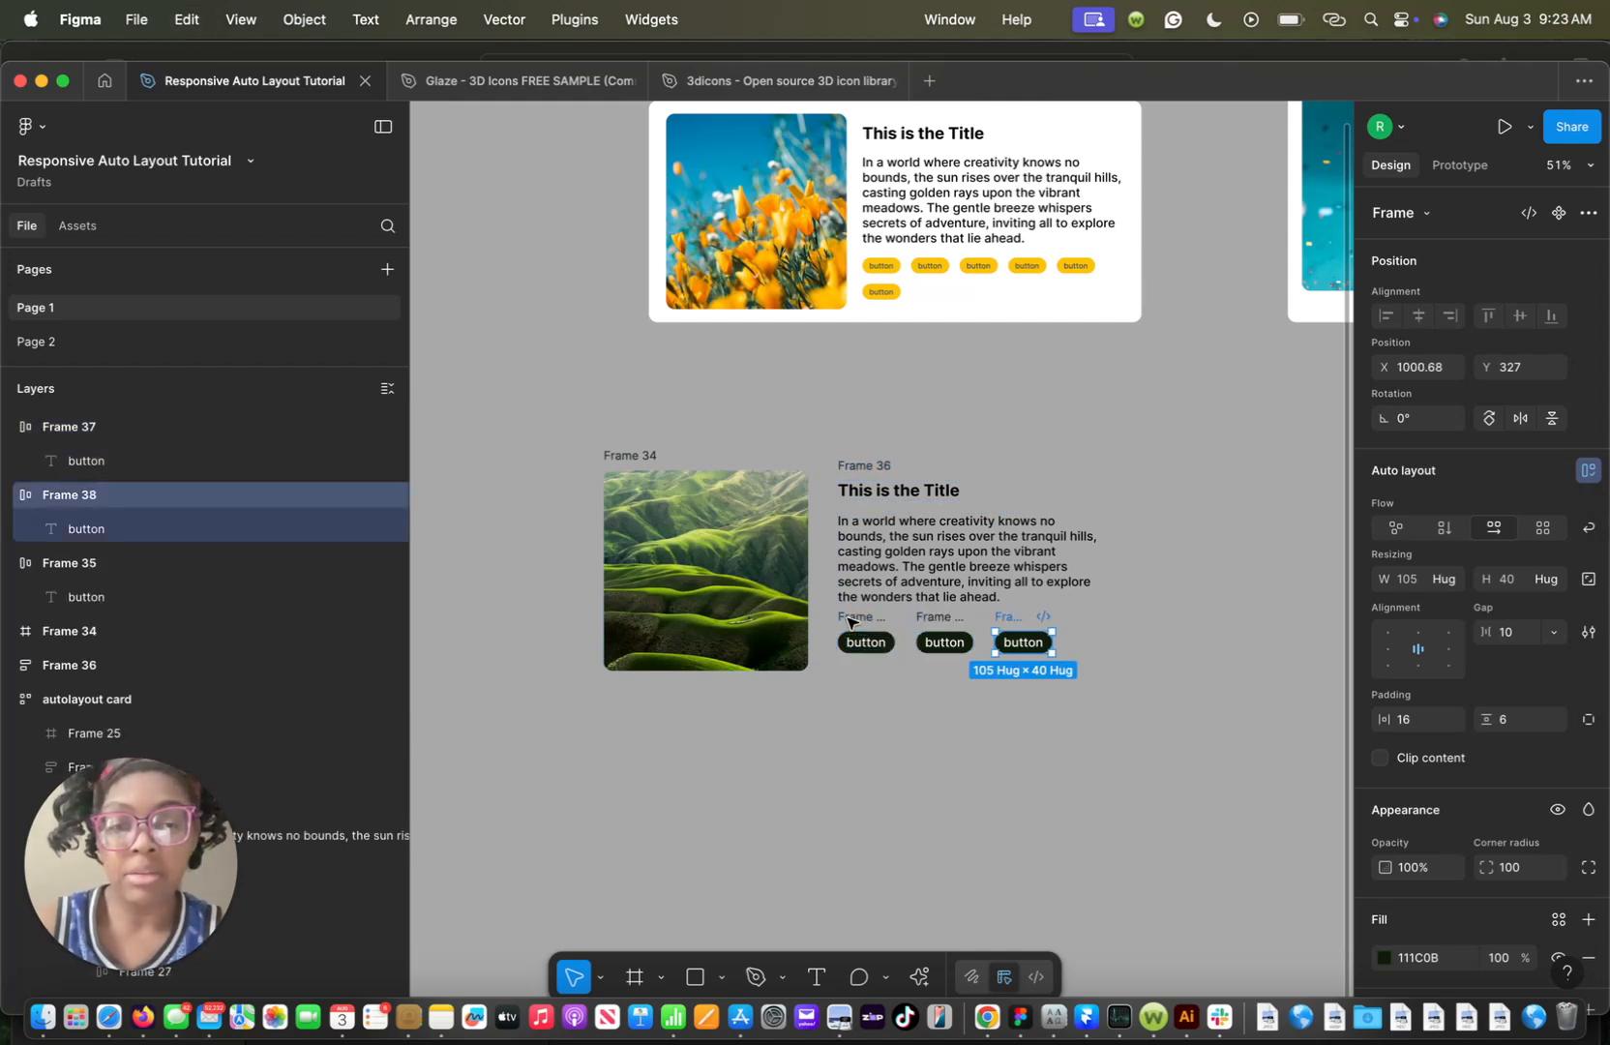
pyautogui.press('super+d')
pyautogui.press('super+d')
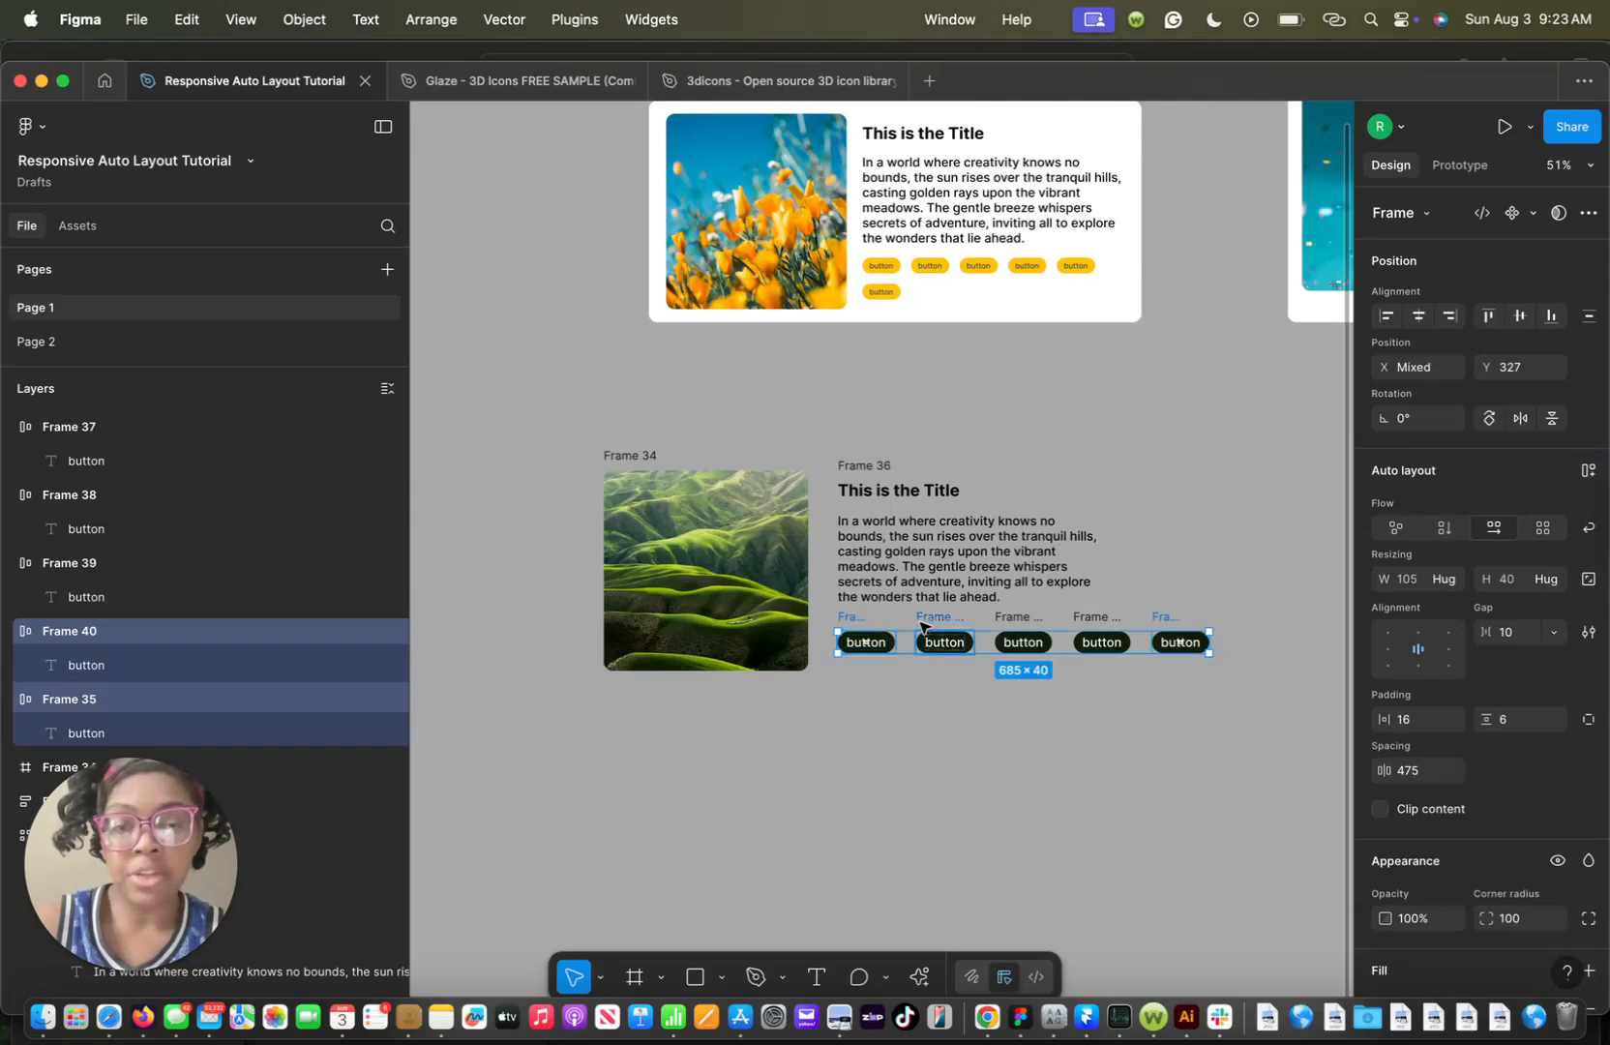
# Select all five buttons and wrap them in one horizontal auto layout frame
pyautogui.click(861, 635)
pyautogui.keyDown('shift'); pyautogui.click(956, 629); pyautogui.keyUp('shift')
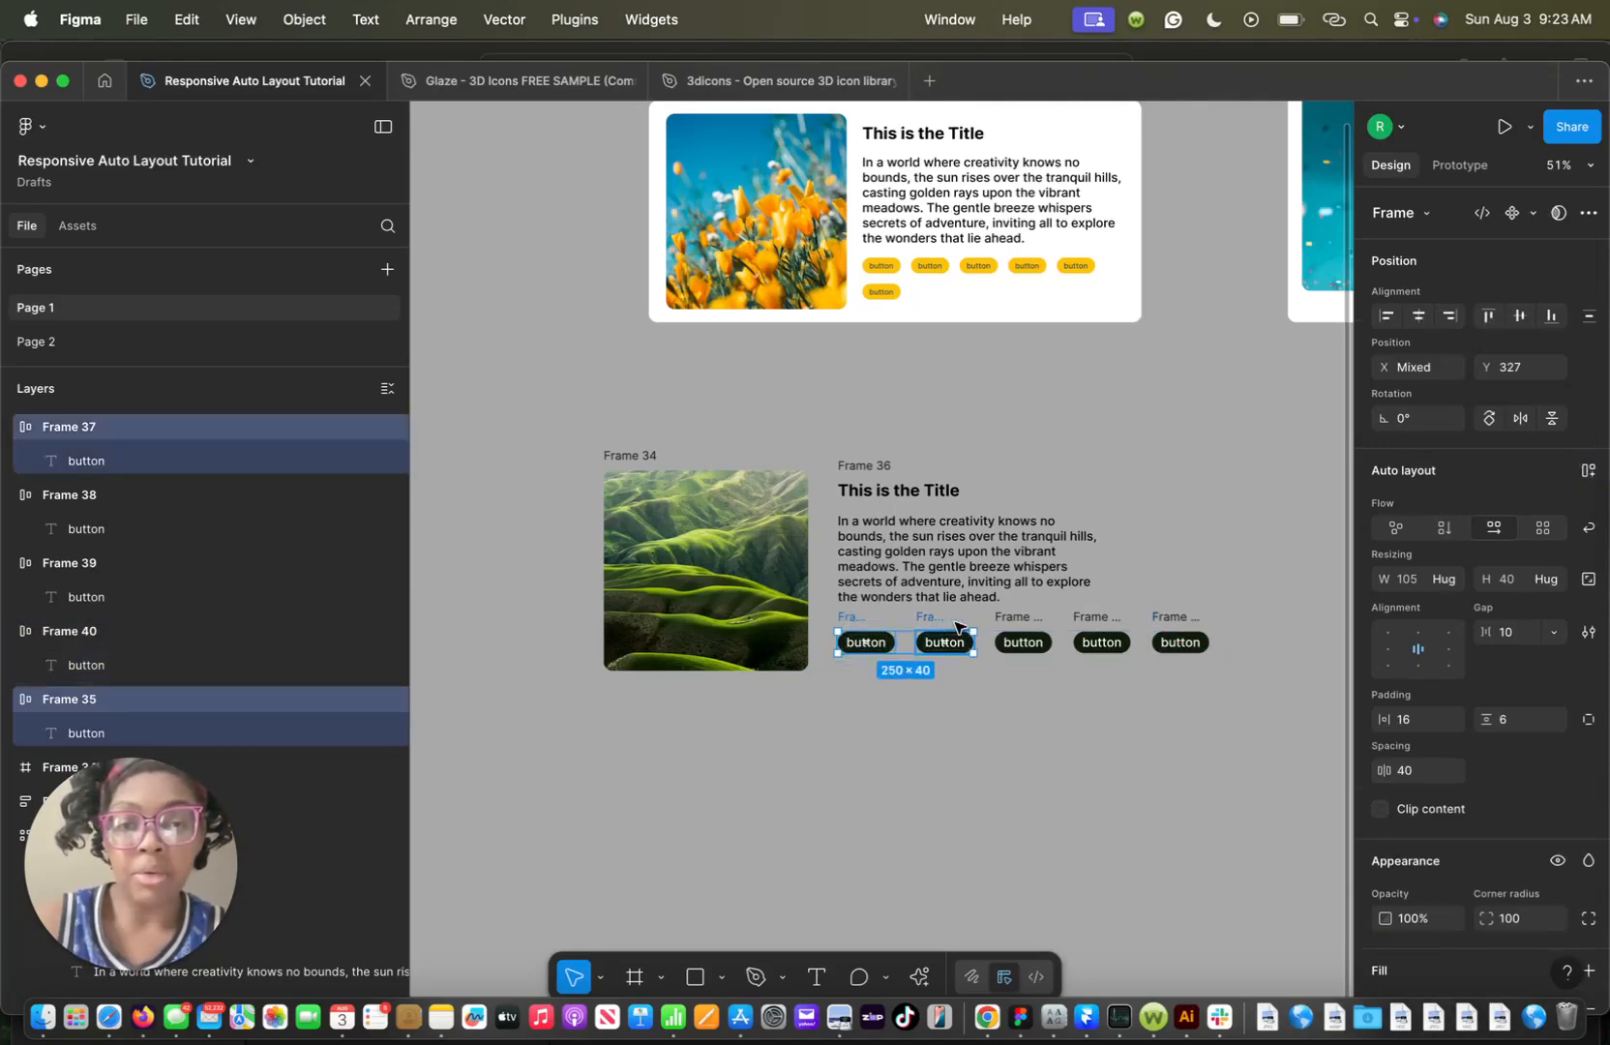
pyautogui.keyDown('shift'); pyautogui.click(1018, 624); pyautogui.keyUp('shift')
pyautogui.keyDown('shift'); pyautogui.click(1091, 624); pyautogui.keyUp('shift')
pyautogui.keyDown('shift'); pyautogui.click(1176, 619); pyautogui.keyUp('shift')
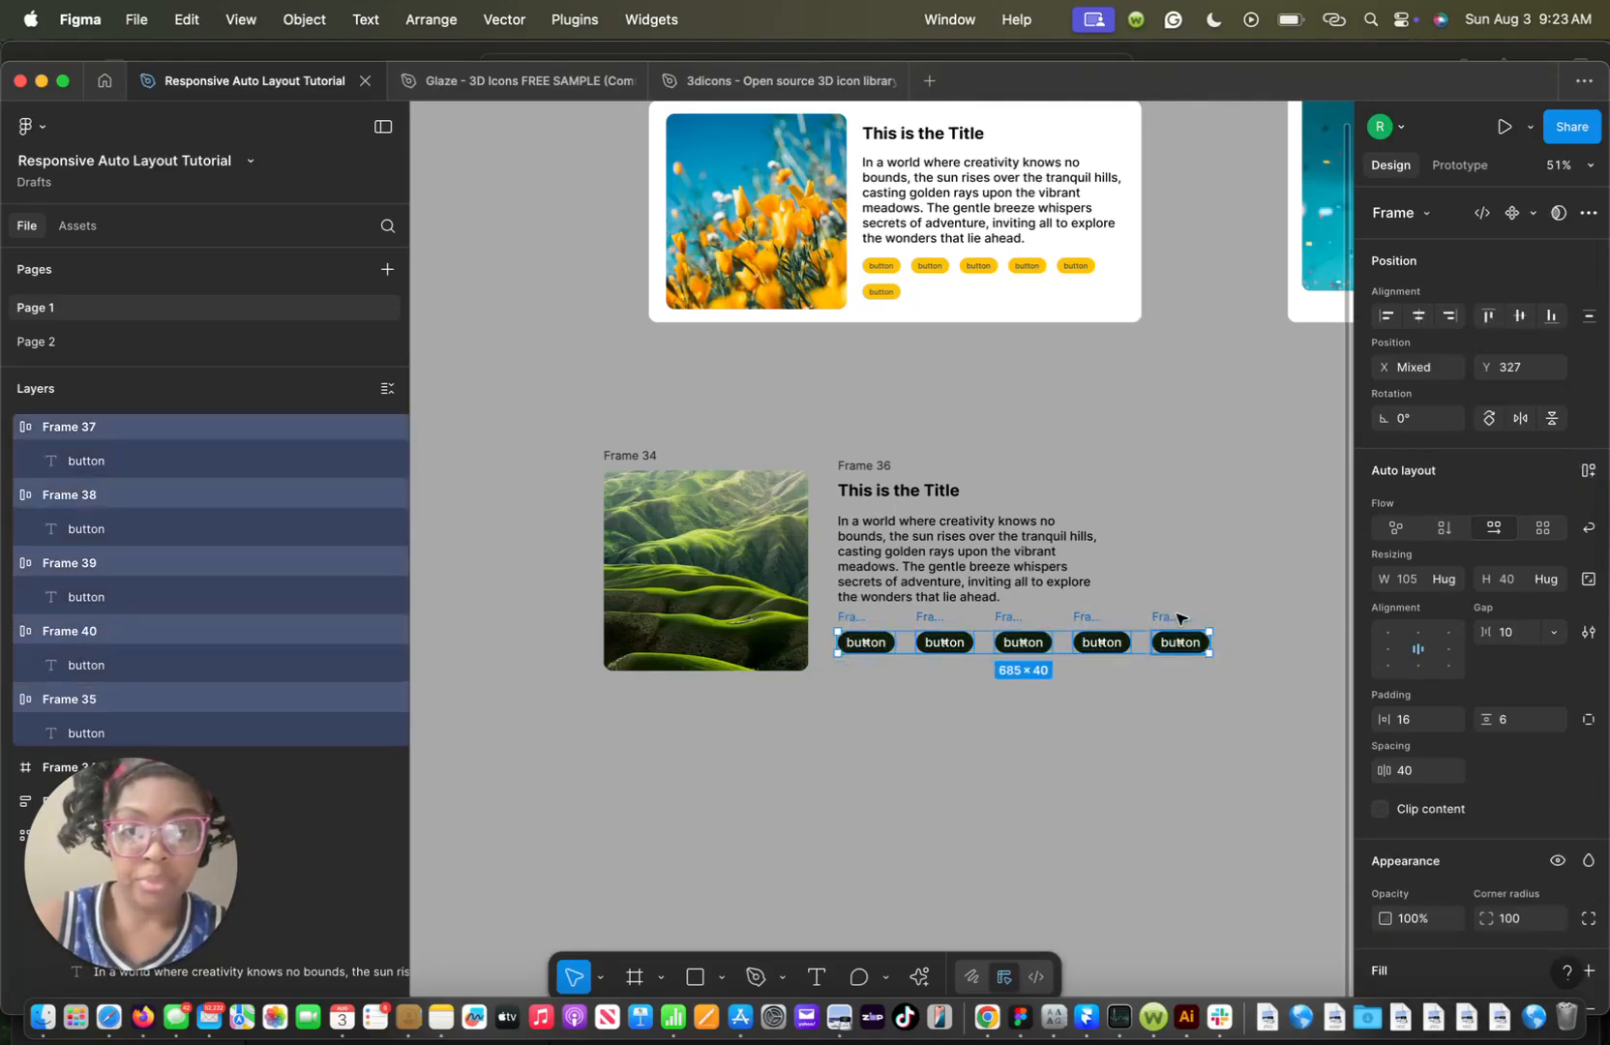
pyautogui.click(1589, 471)
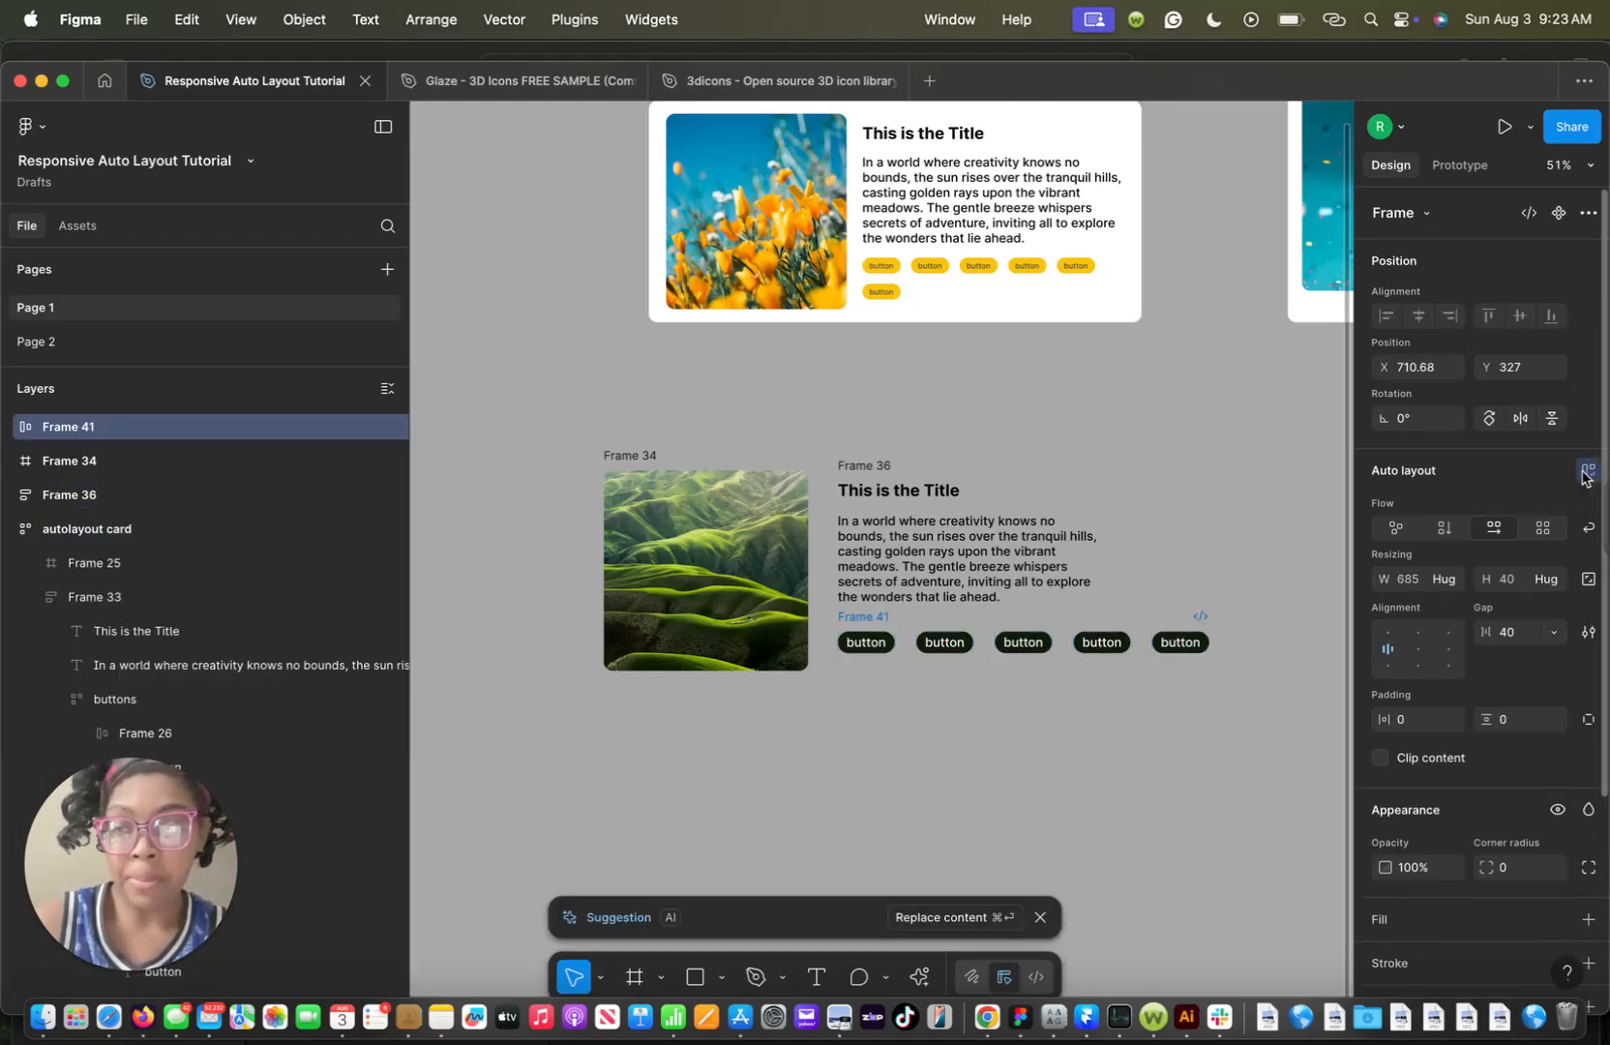
# Wrap the title-and-paragraph frame and the button row together in a vertical auto layout frame
pyautogui.click(868, 460)
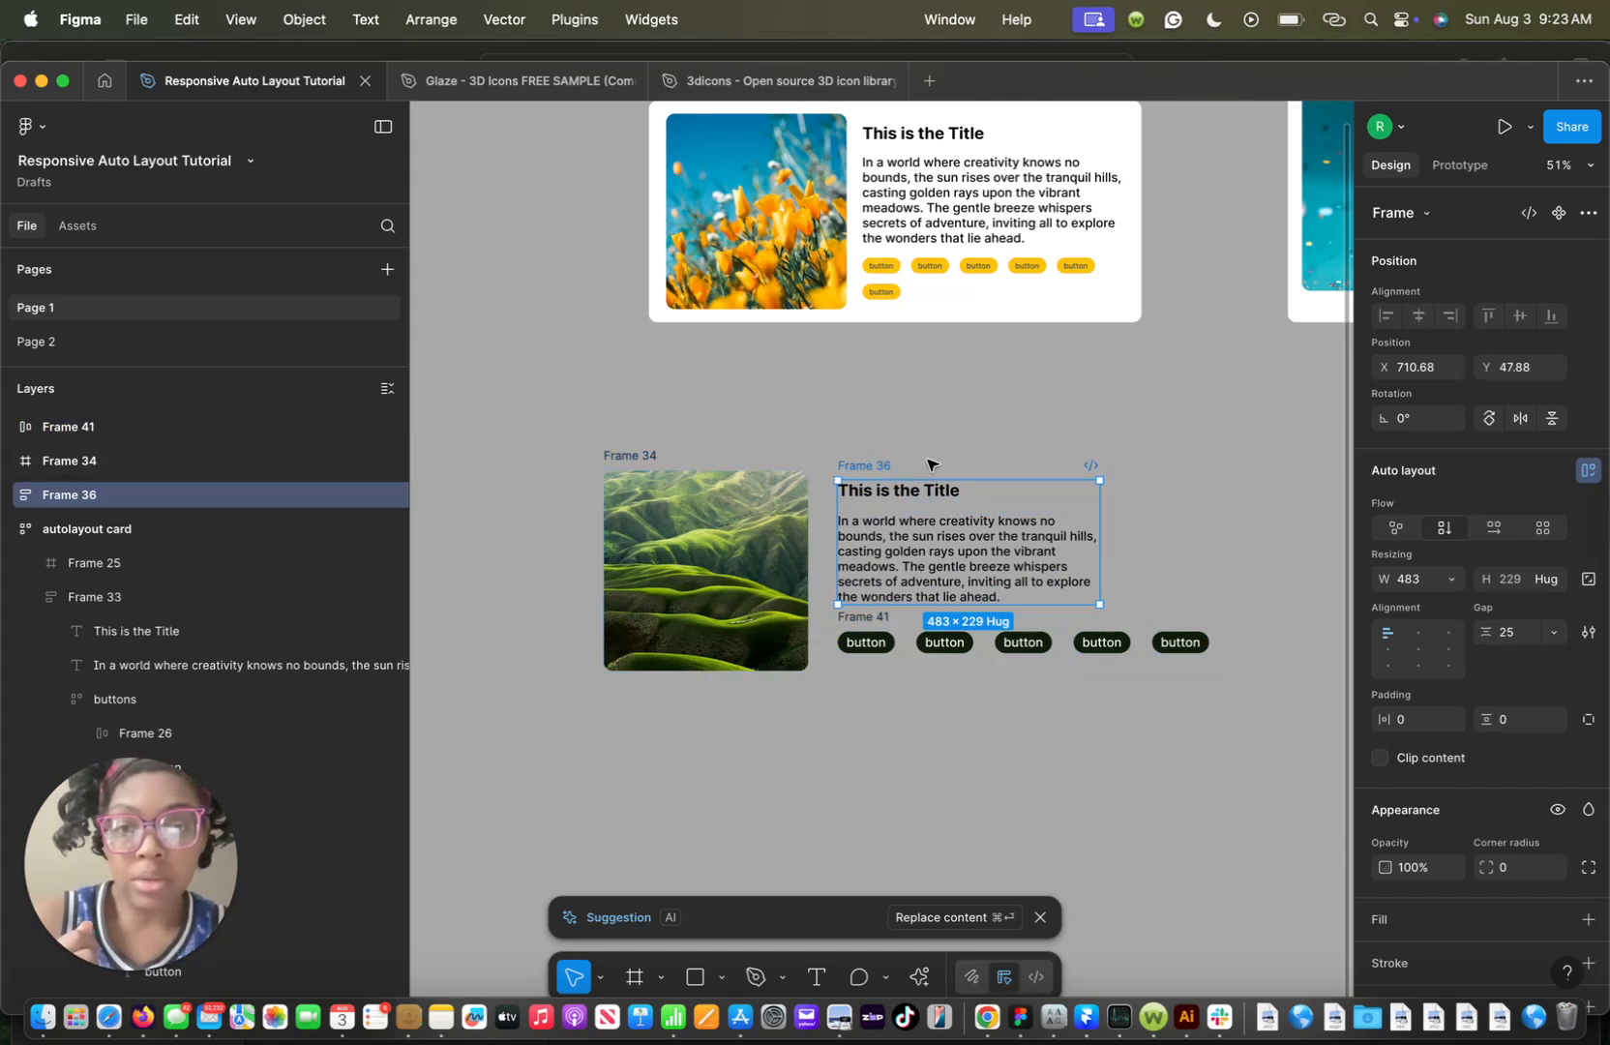
pyautogui.keyDown('shift'); pyautogui.click(874, 623); pyautogui.keyUp('shift')
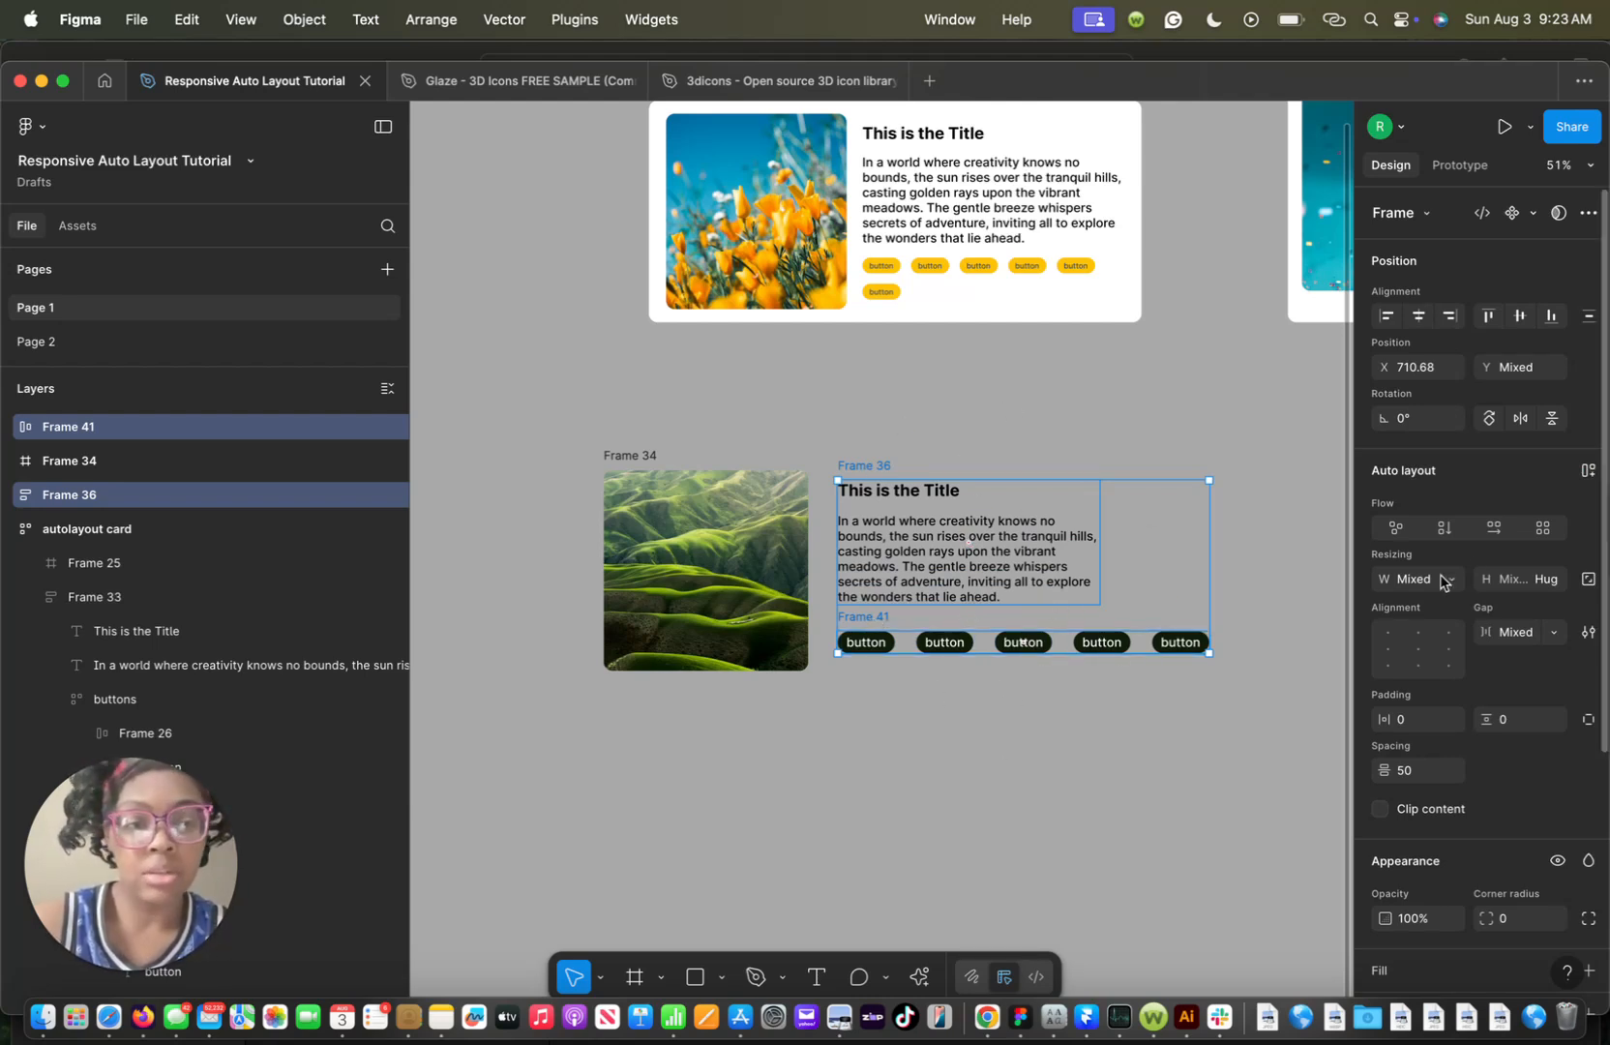
pyautogui.click(1587, 470)
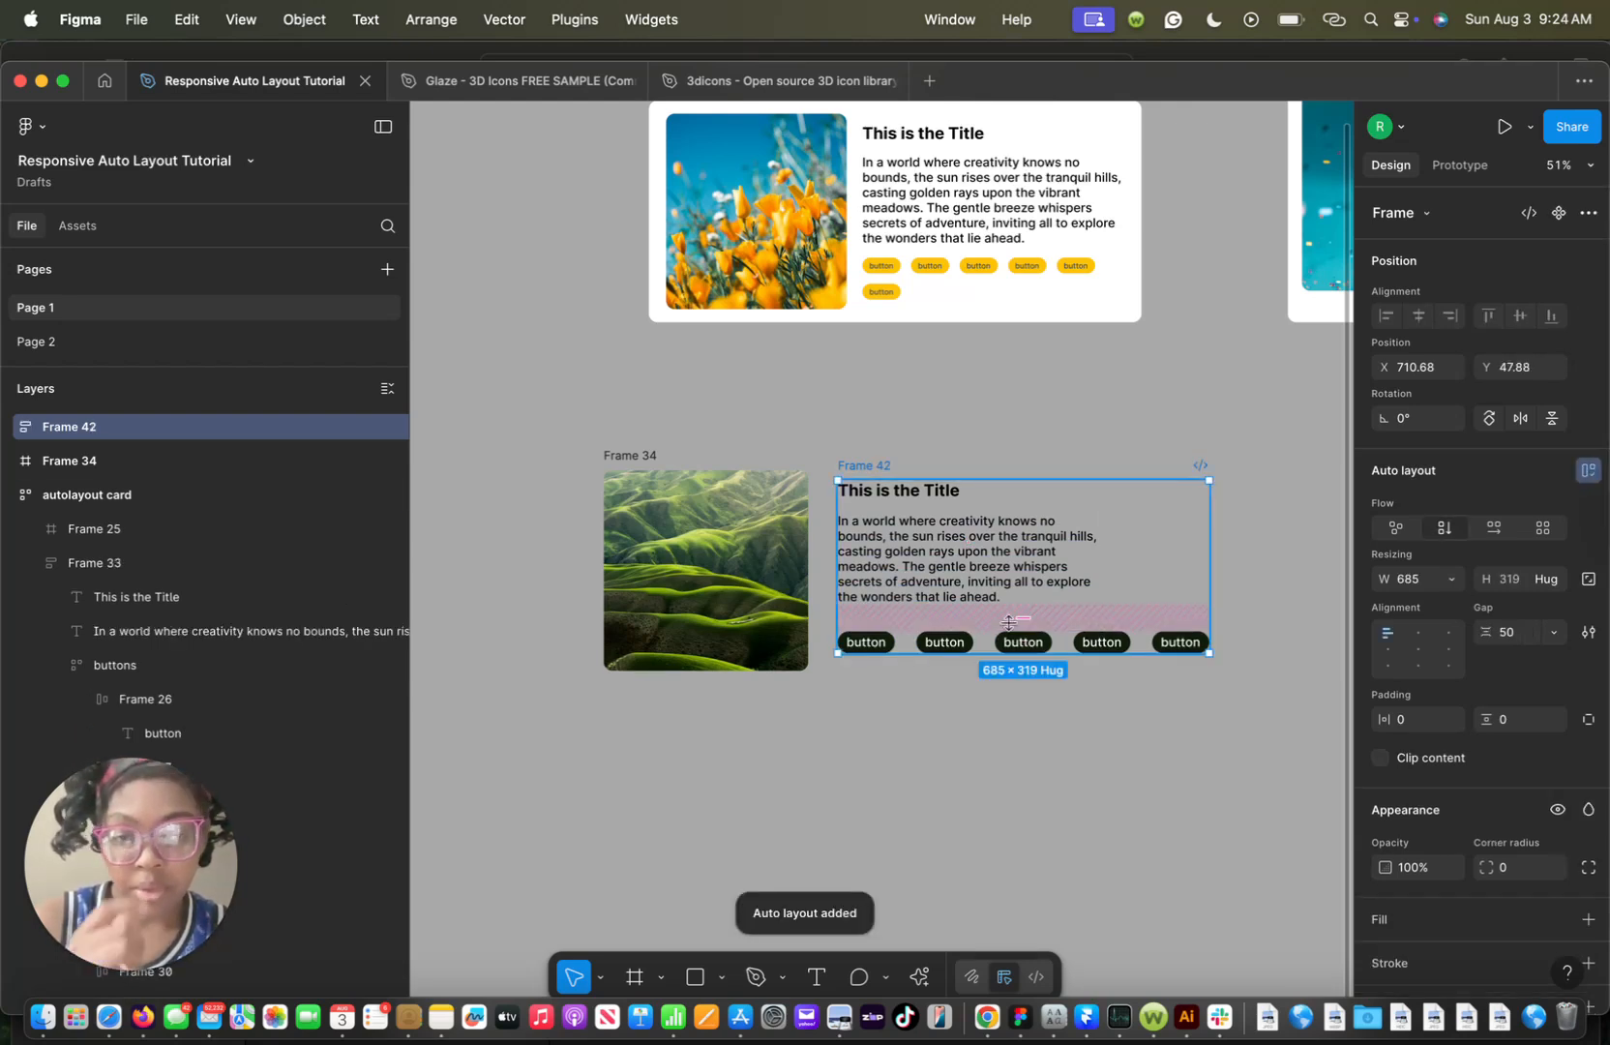
# Widen the title-and-paragraph frame to 685 to match the button row, and duplicate the last dark green button once
pyautogui.click(1016, 568)
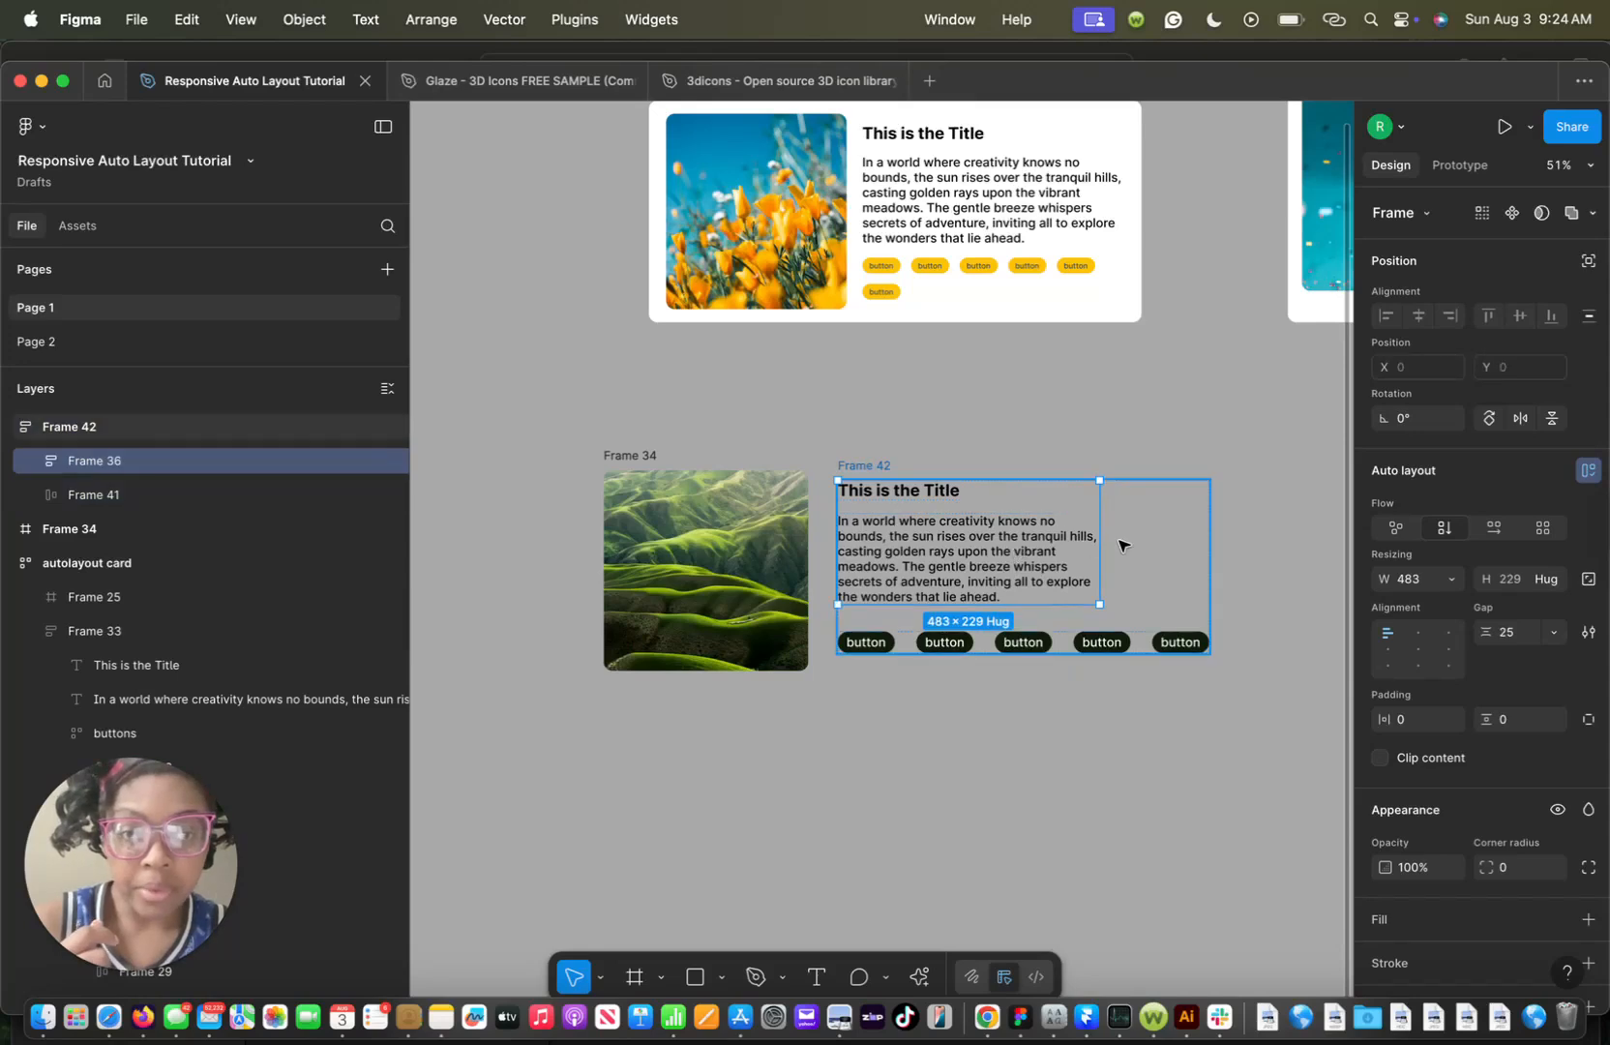
pyautogui.moveTo(1110, 548); pyautogui.dragTo(1212, 549)
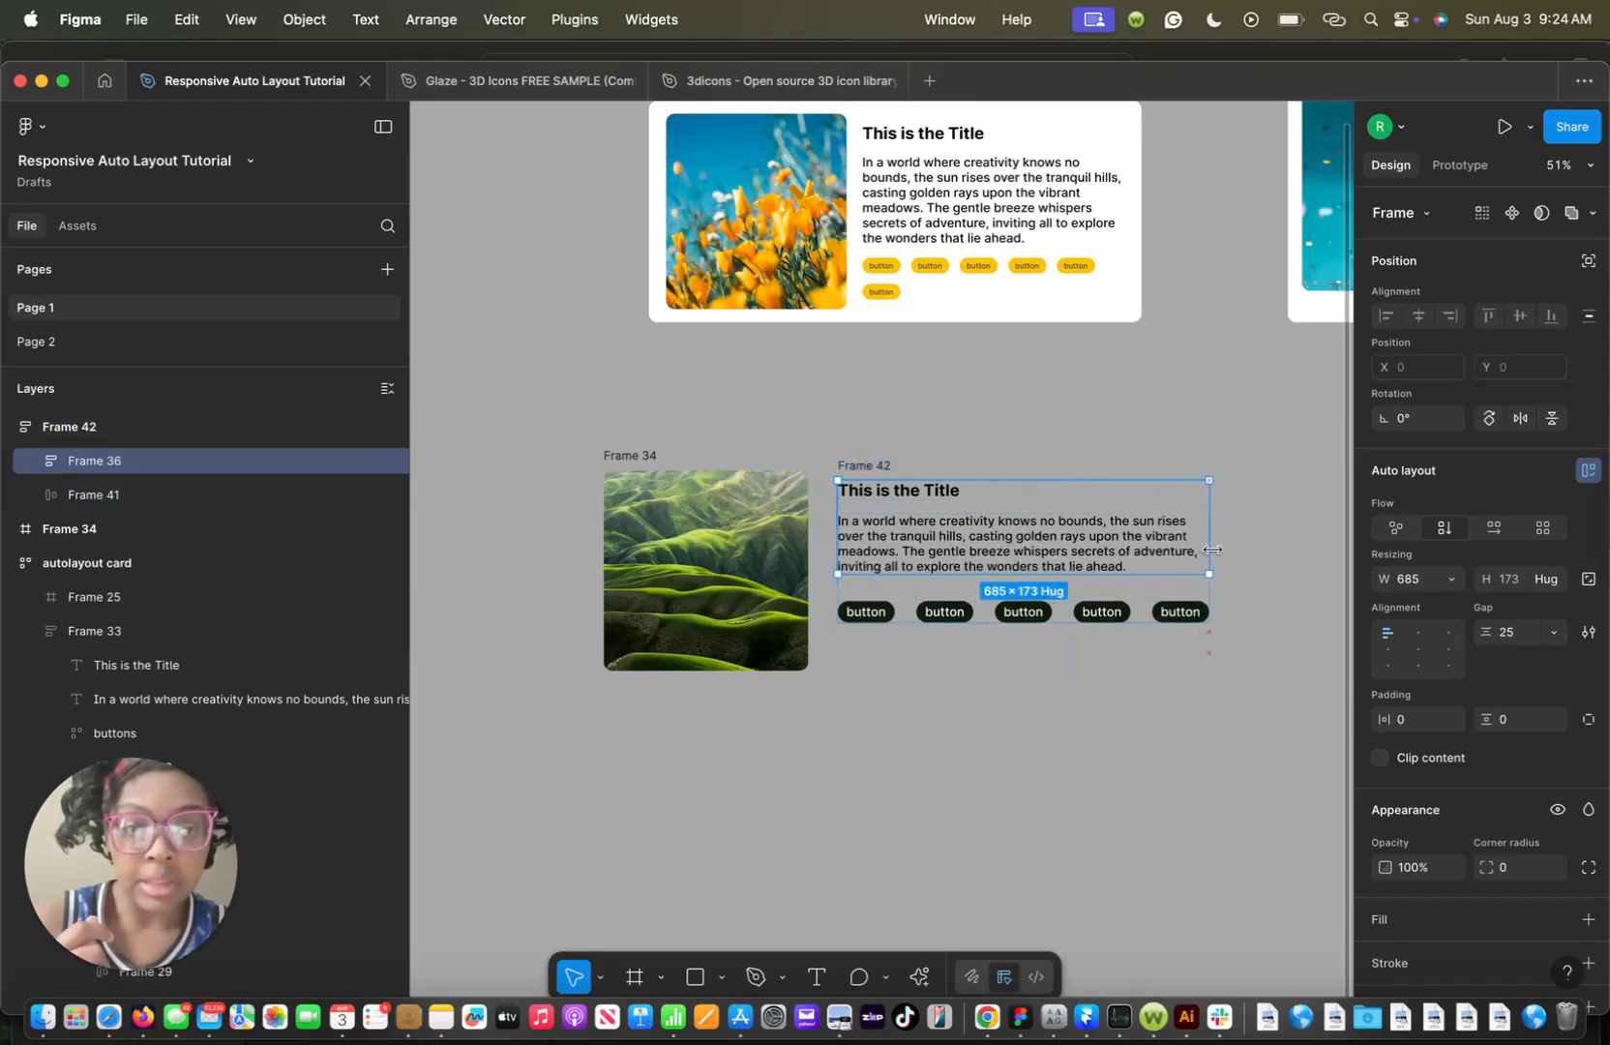
pyautogui.click(1179, 612)
pyautogui.click(1180, 611)
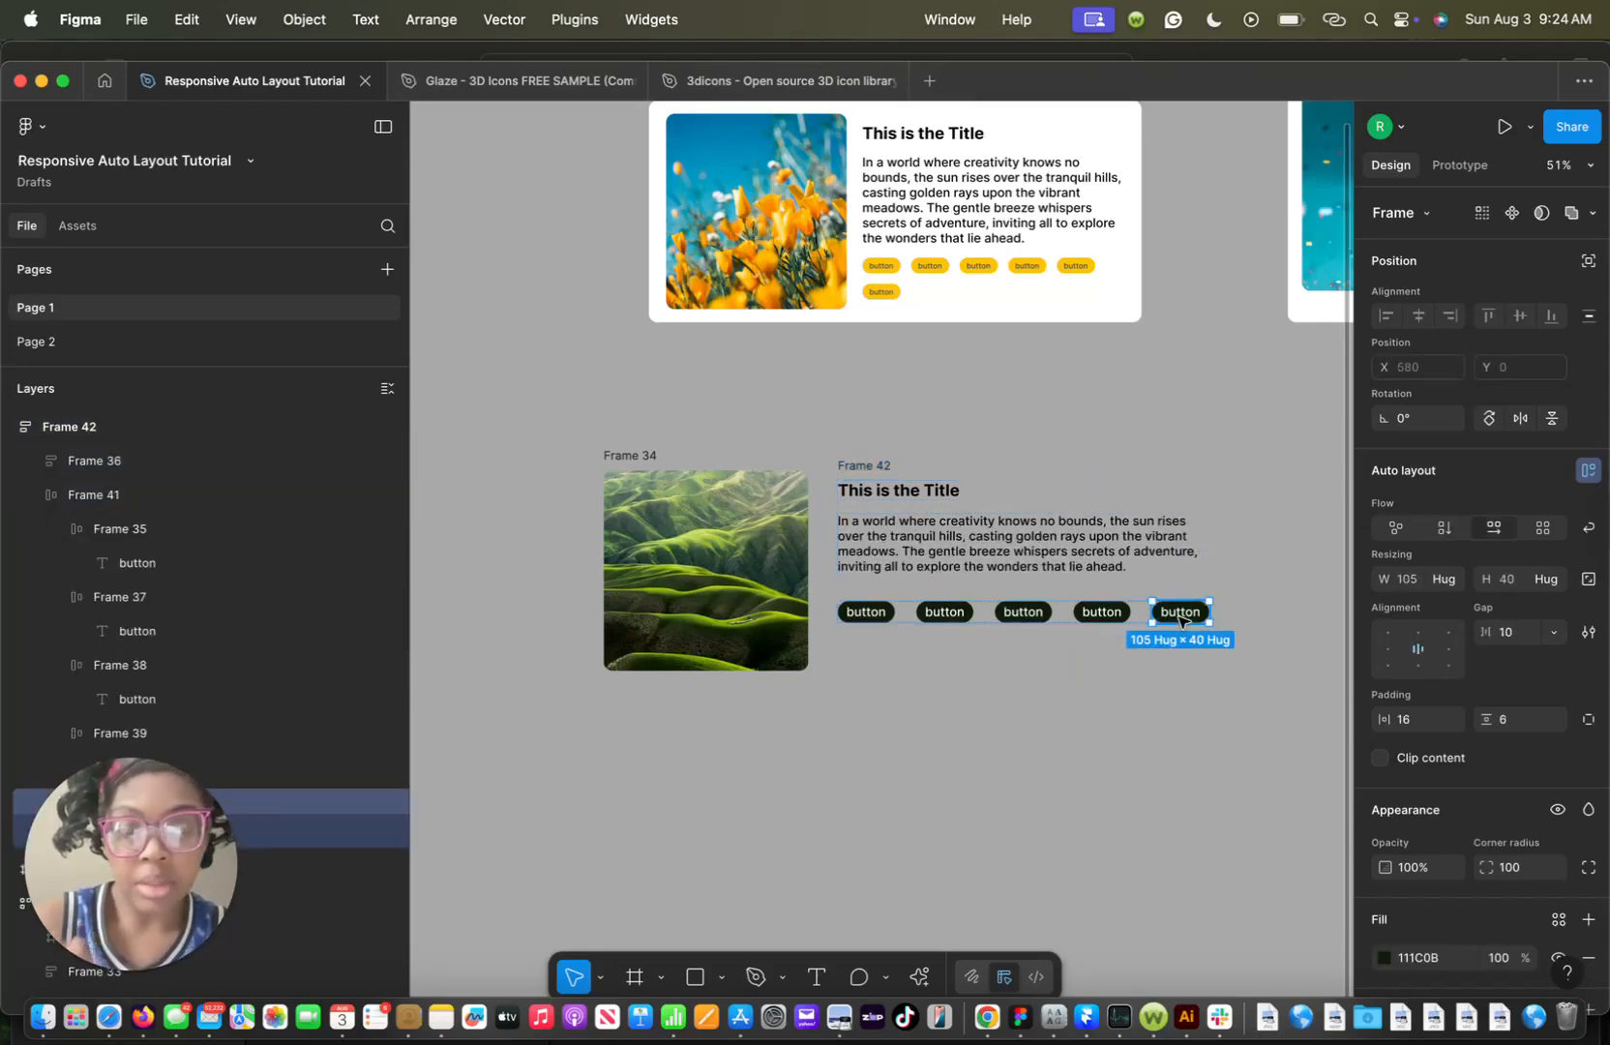
pyautogui.press('super+d')
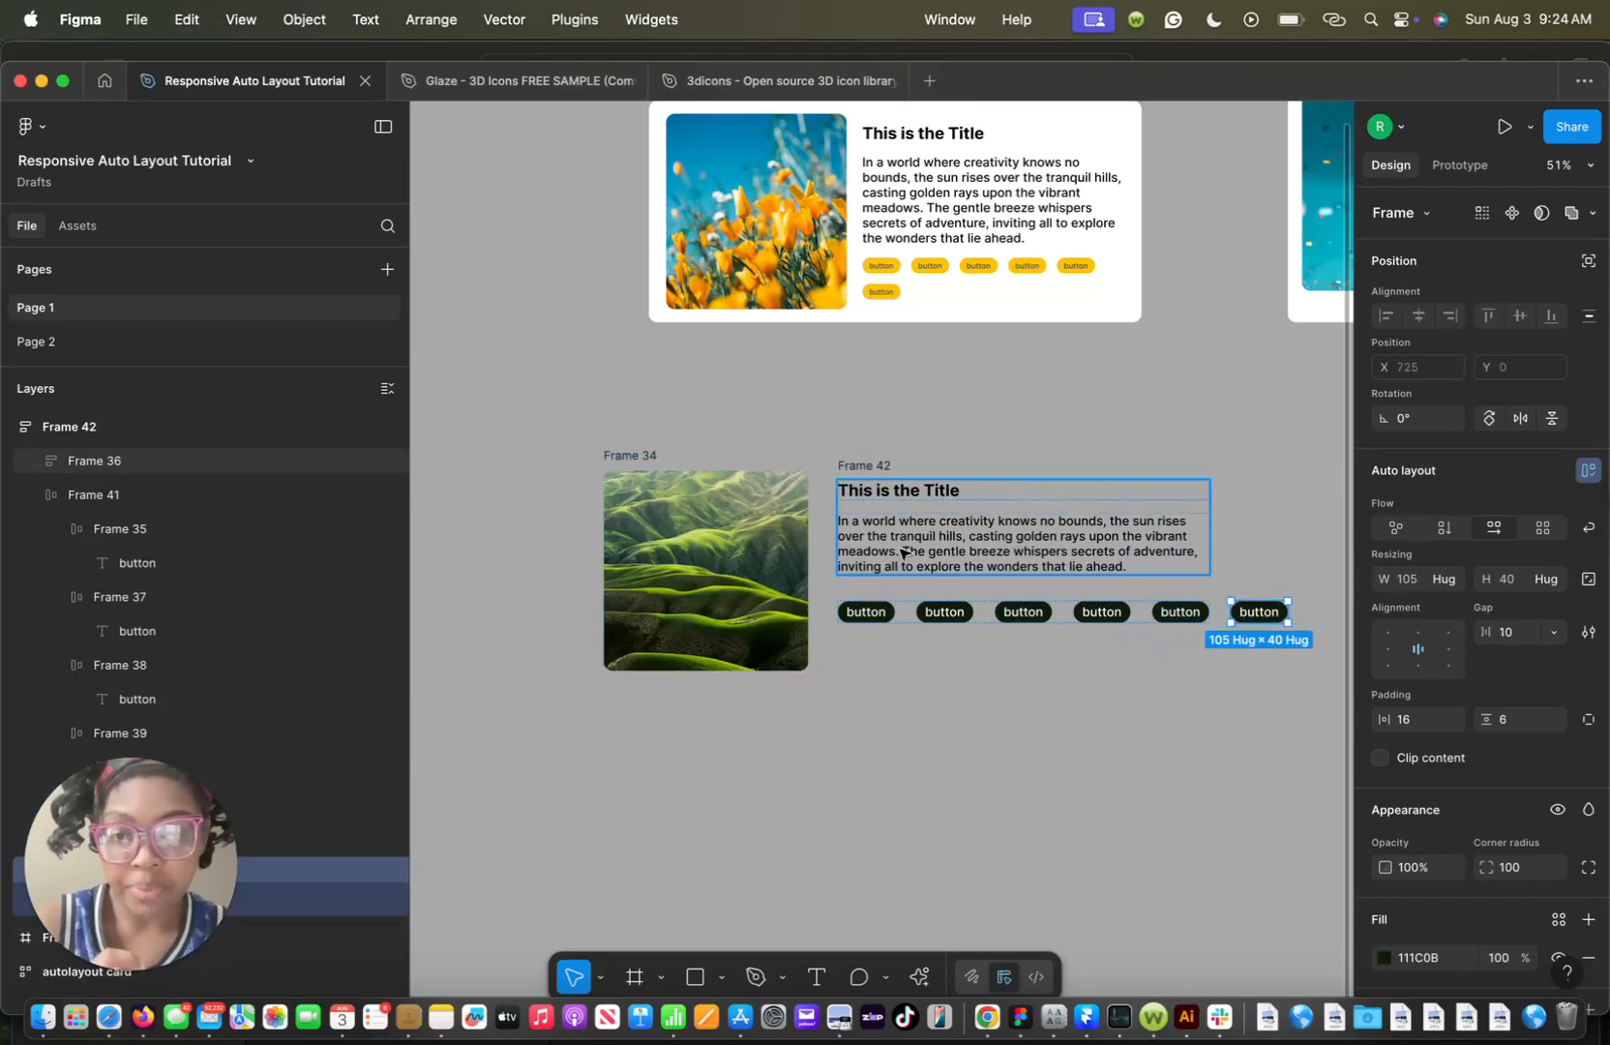
# Rename the image frame to photo and the frame holding the text and buttons to contents
pyautogui.click(778, 532)
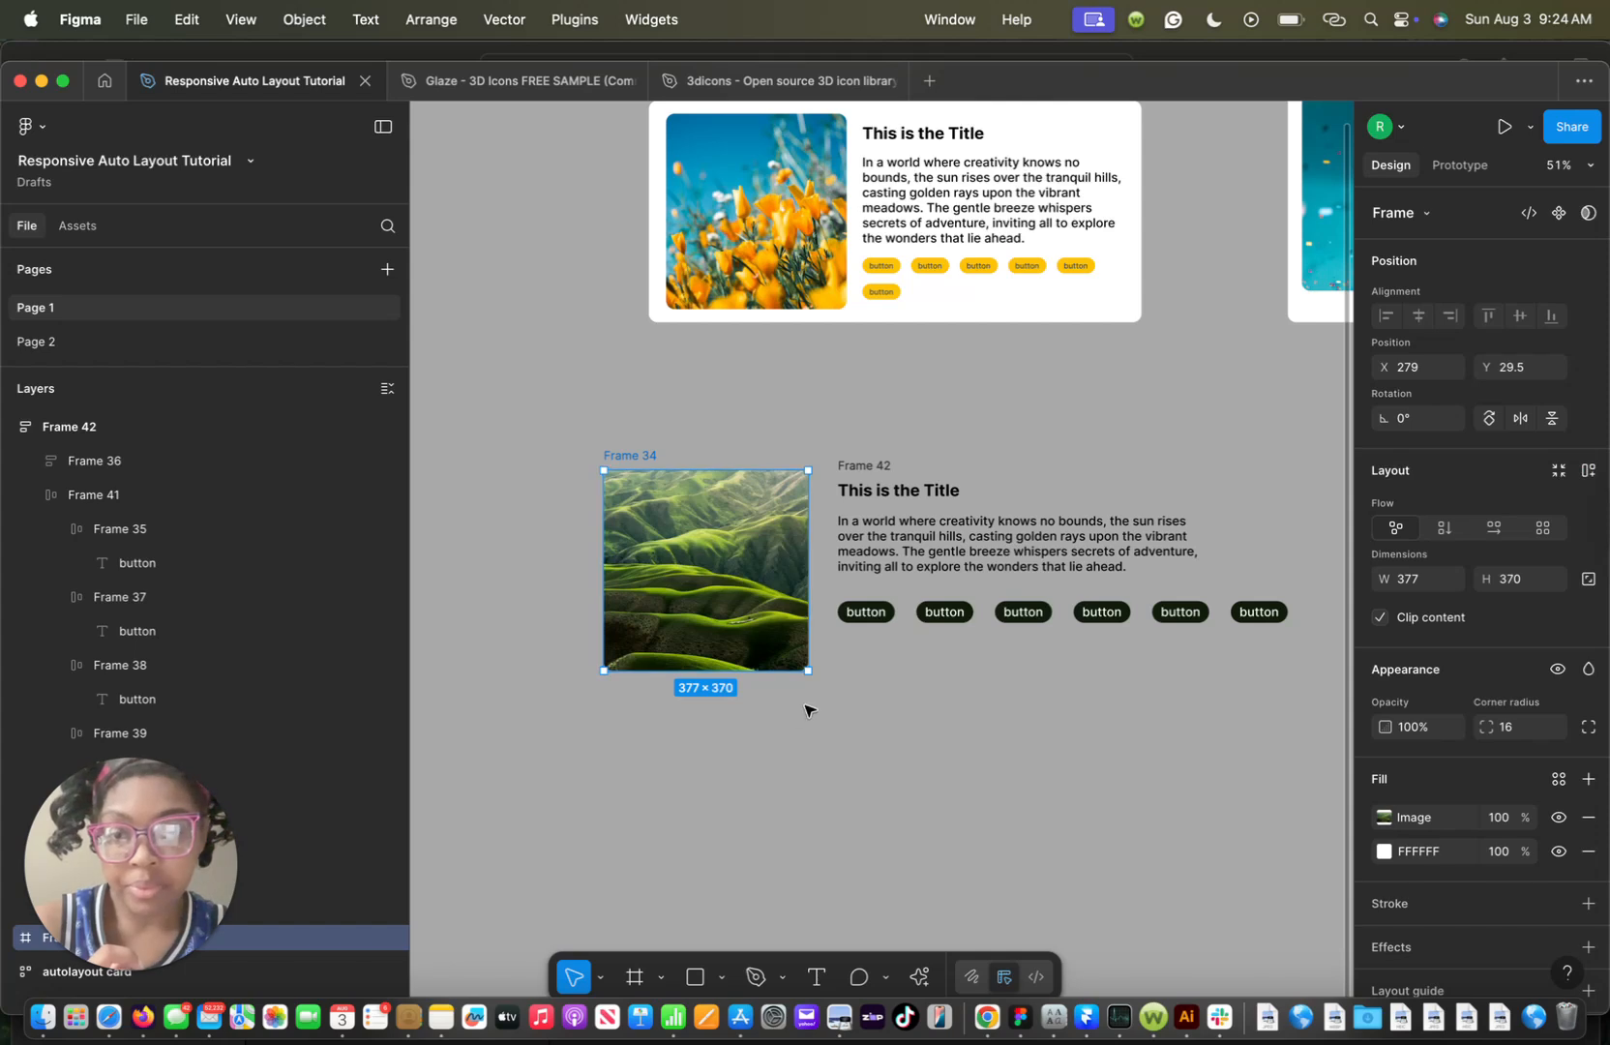
pyautogui.click(578, 431)
pyautogui.click(635, 457)
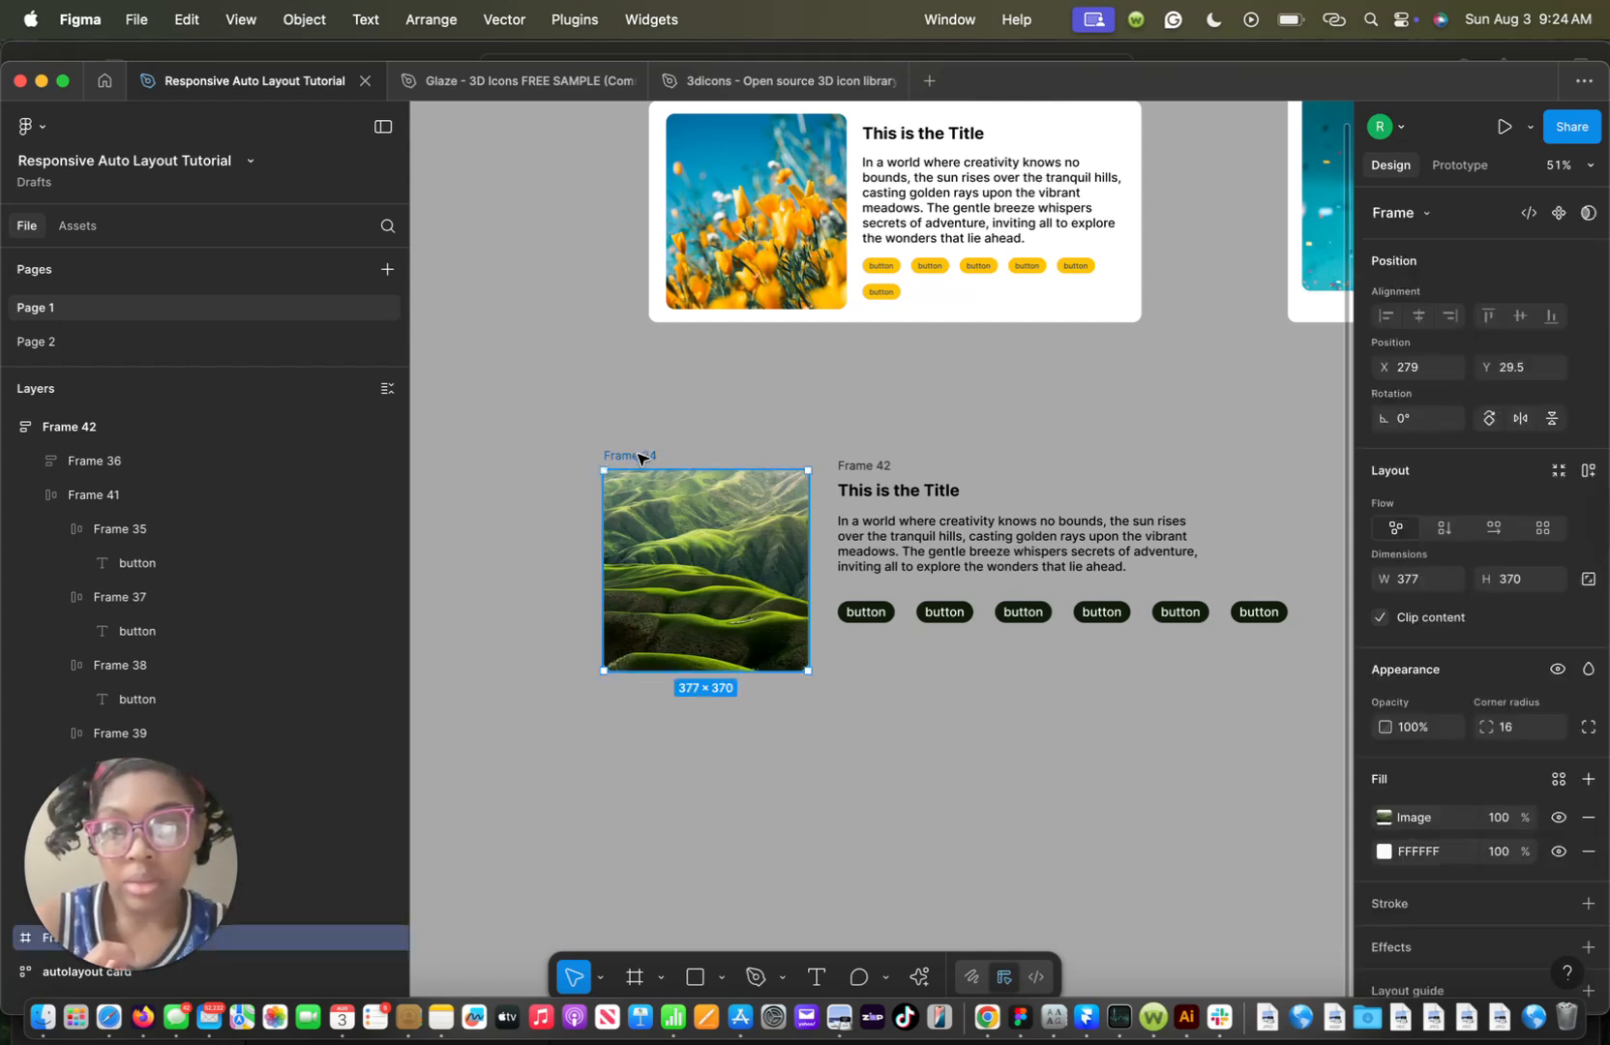
pyautogui.click(570, 443)
pyautogui.click(629, 454)
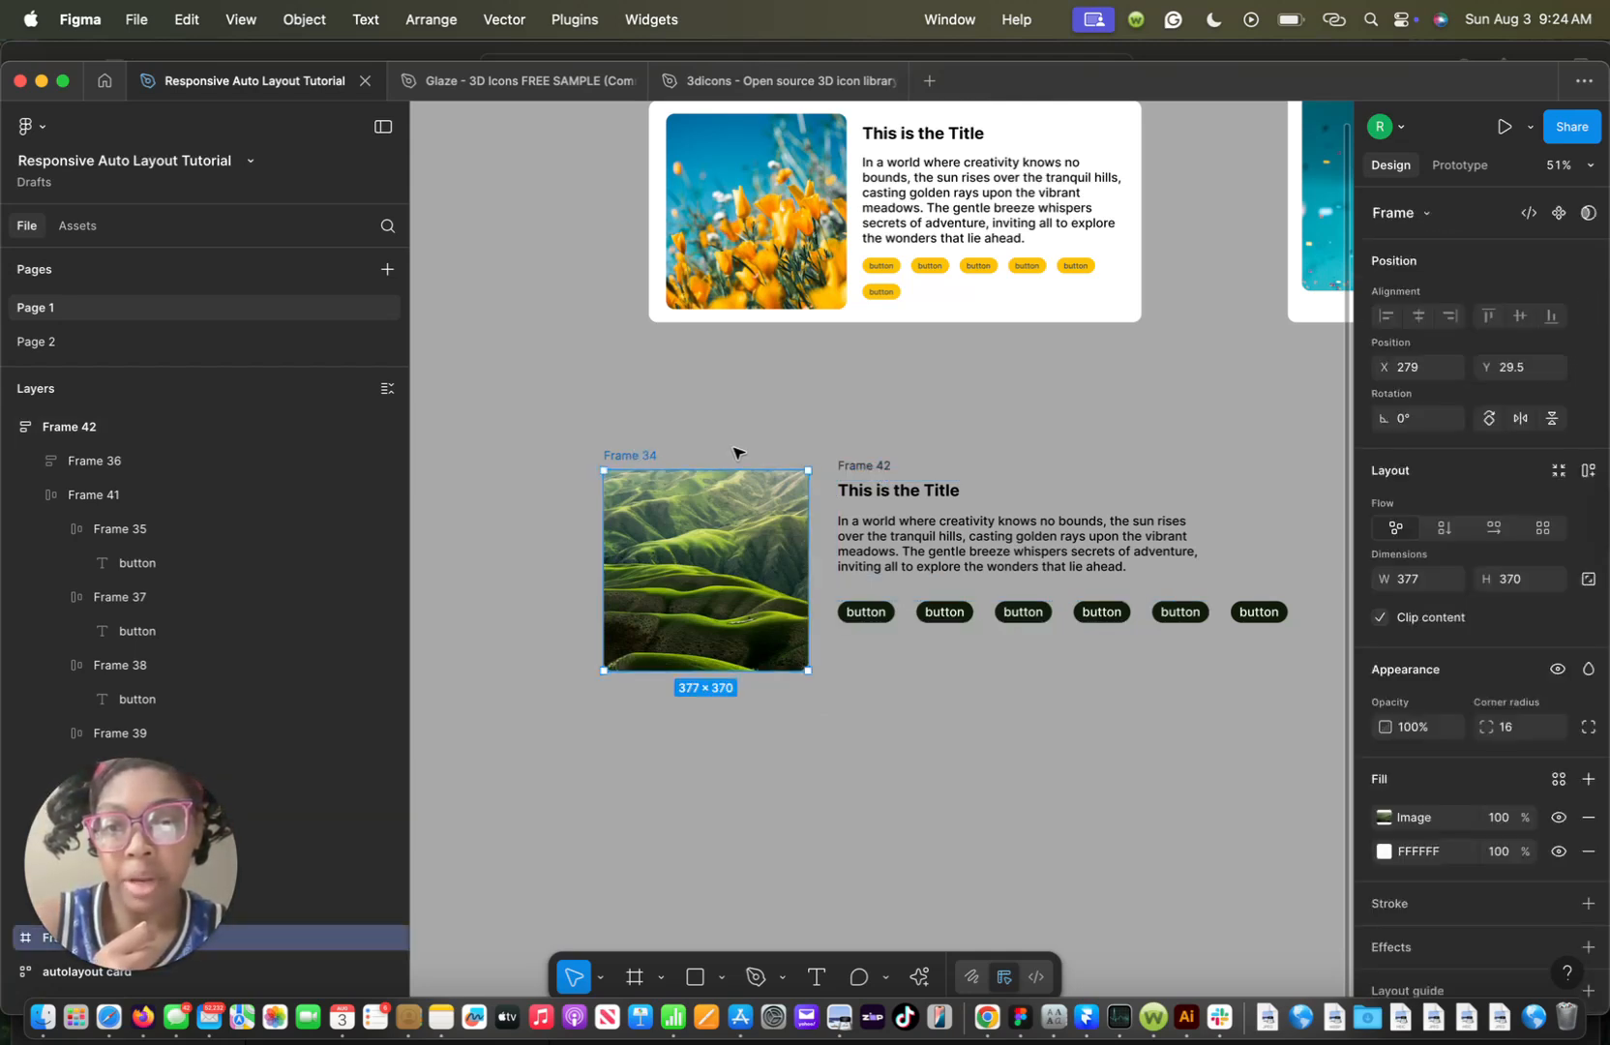
pyautogui.doubleClick(631, 454)
pyautogui.write('photo')
pyautogui.doubleClick(870, 467)
pyautogui.write('content')
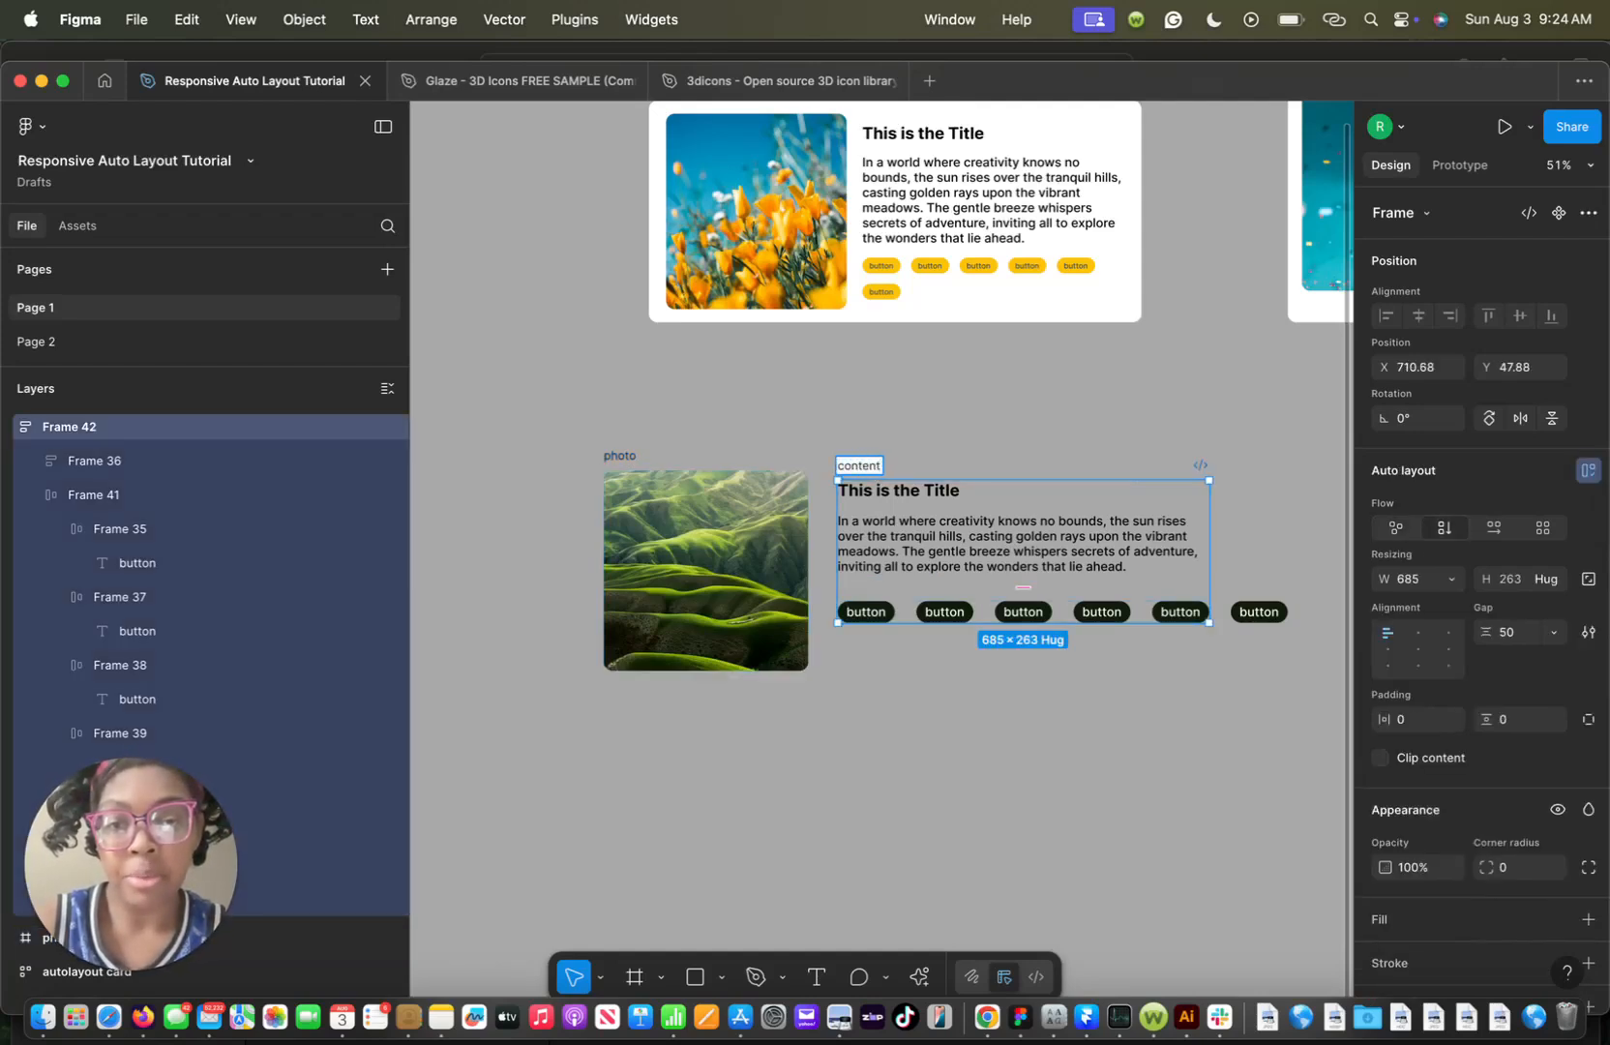
pyautogui.write('s')
pyautogui.press('Return')
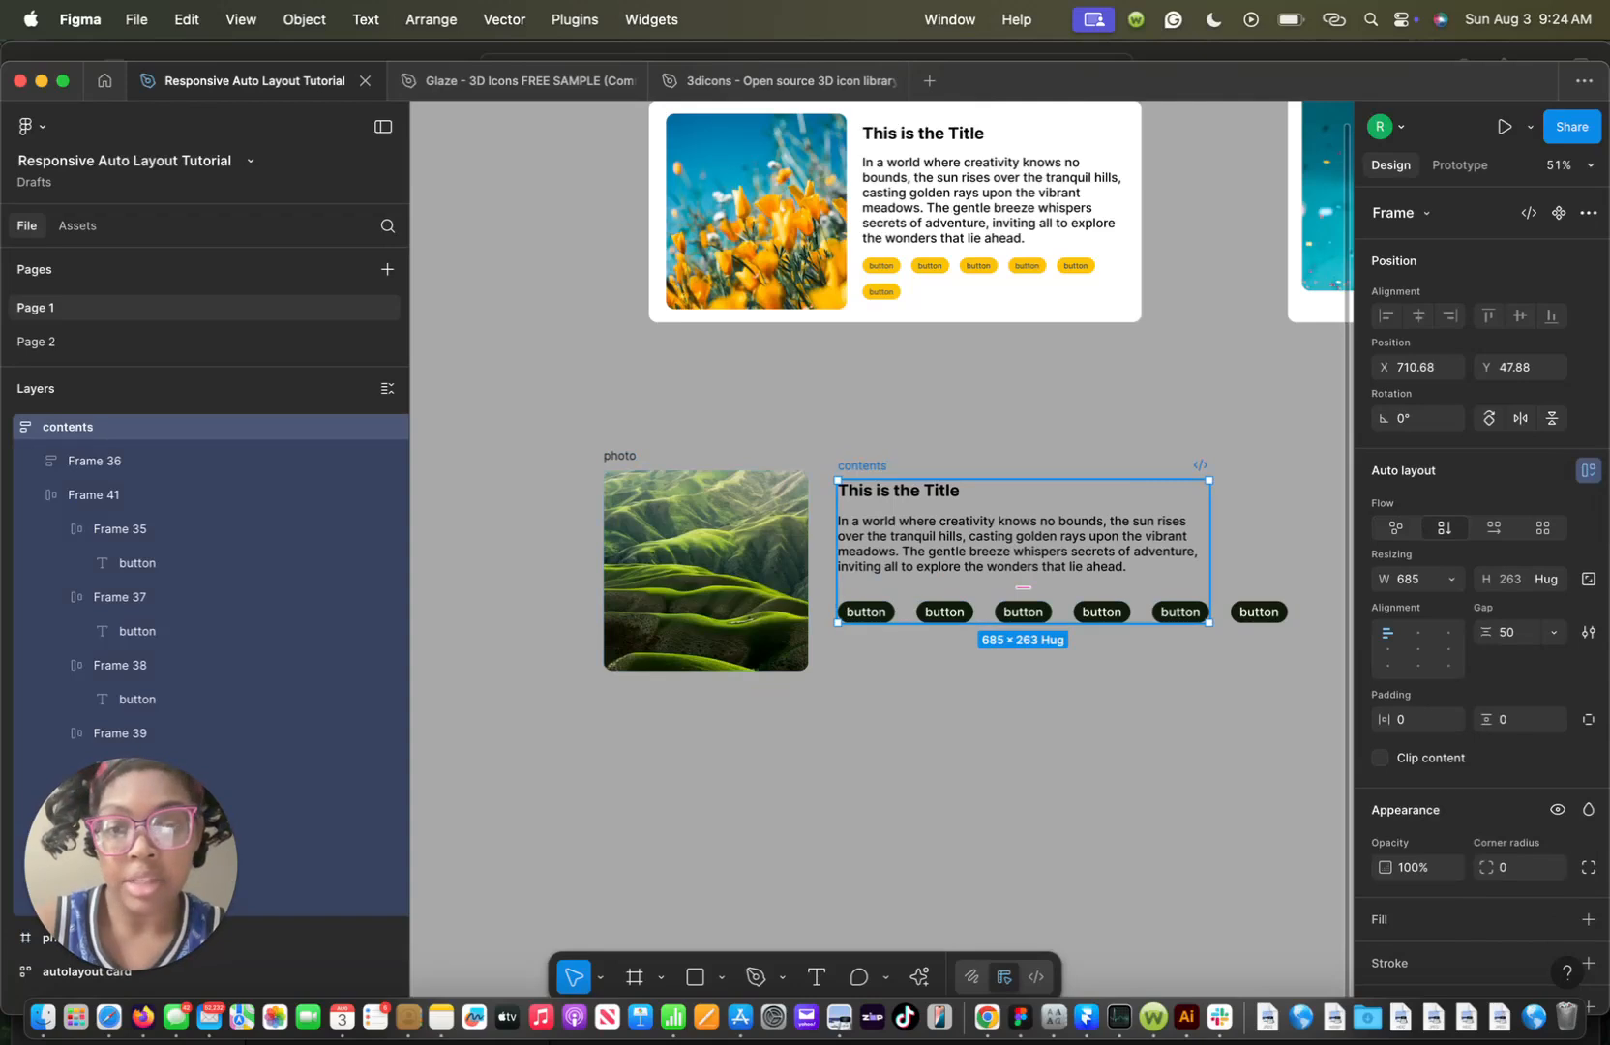
# Widen the button row frame to 830 so it encloses all six buttons, and rename it buttons
pyautogui.click(1147, 611)
pyautogui.moveTo(1208, 611); pyautogui.dragTo(1287, 613)
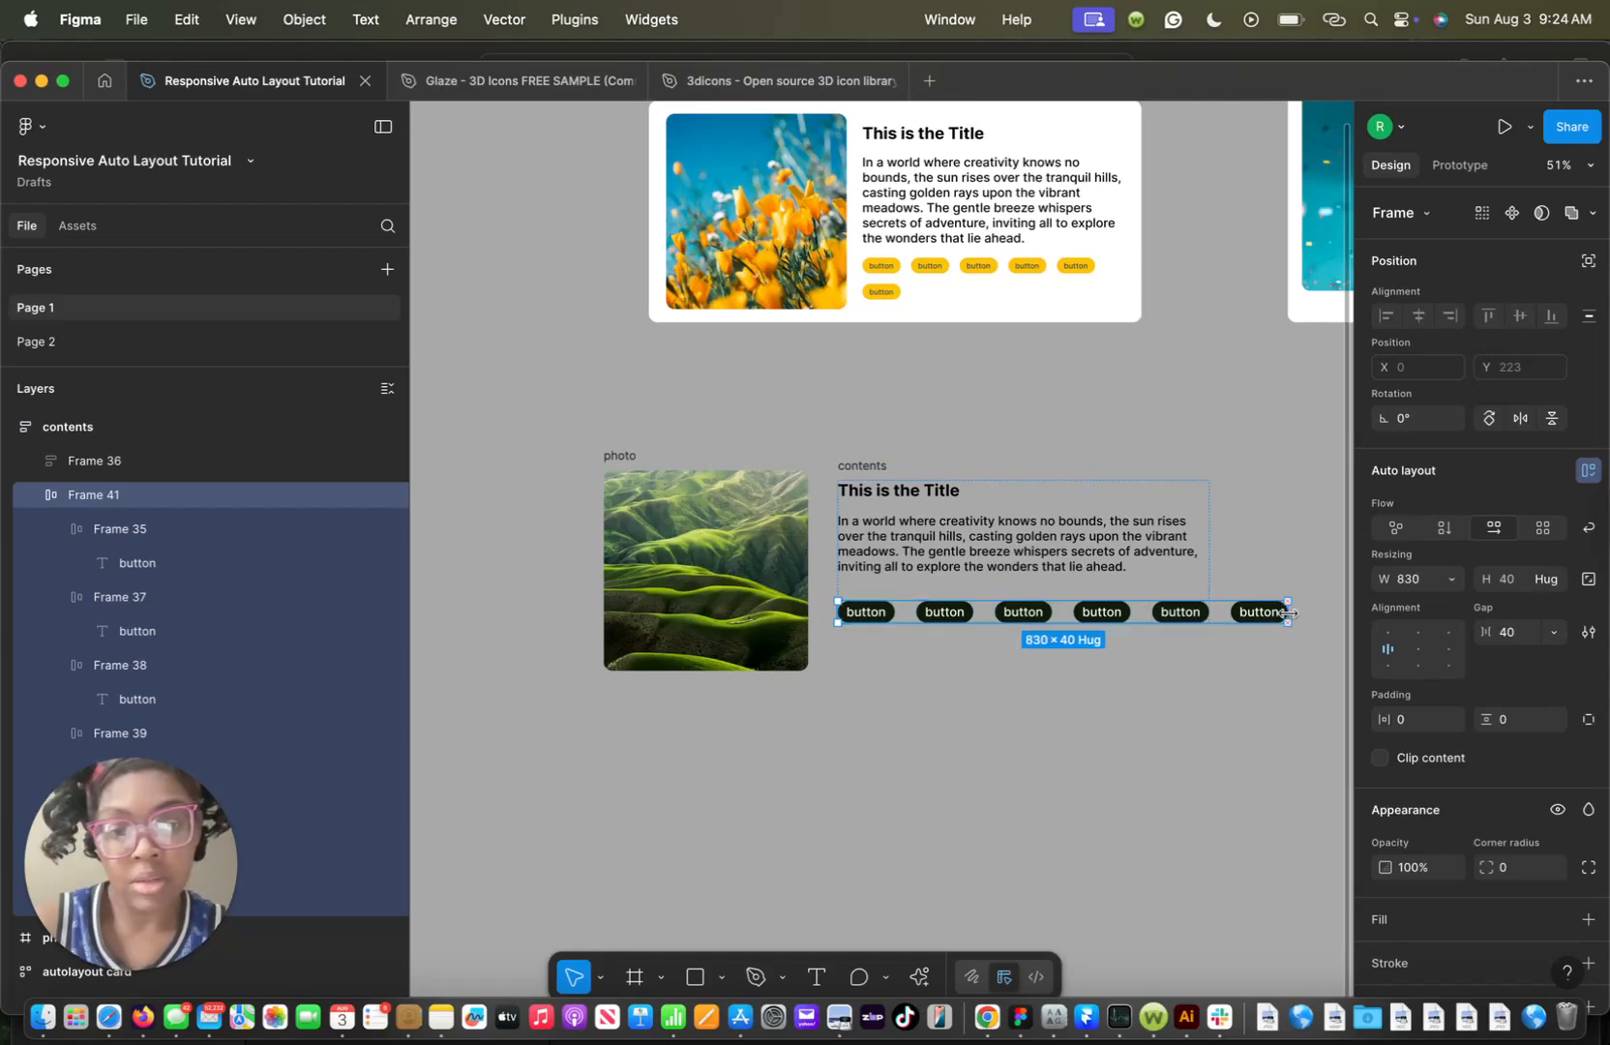
pyautogui.doubleClick(98, 497)
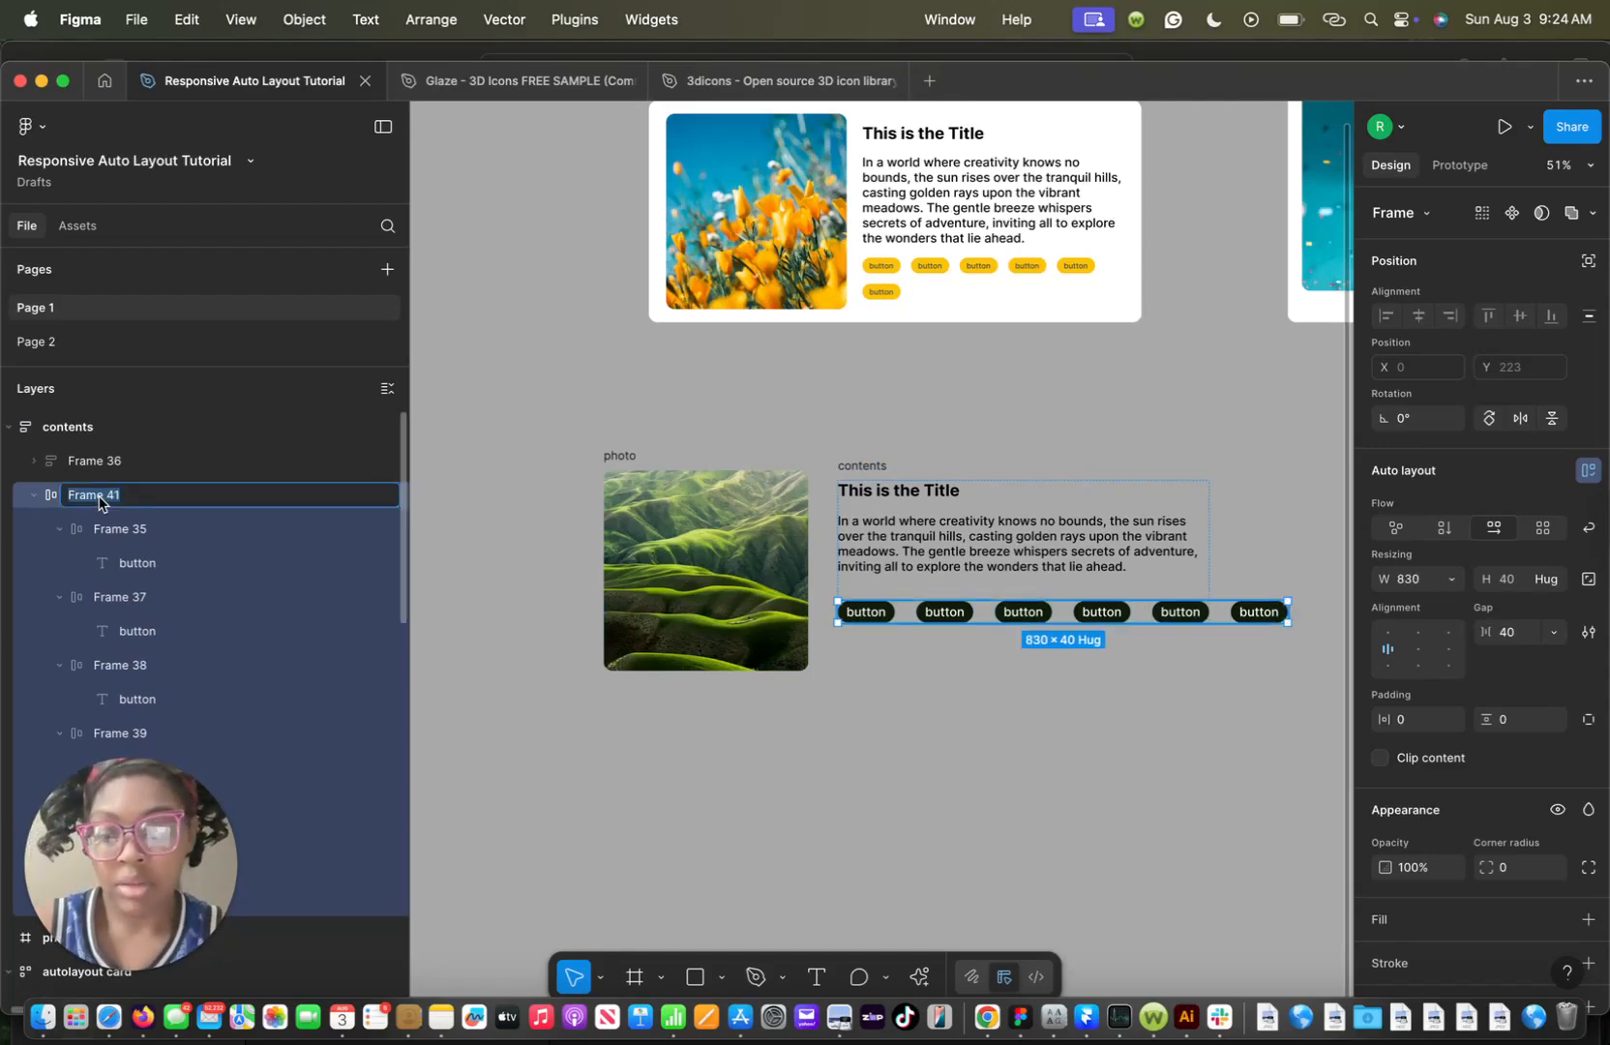
pyautogui.write('buttons')
pyautogui.press('Return')
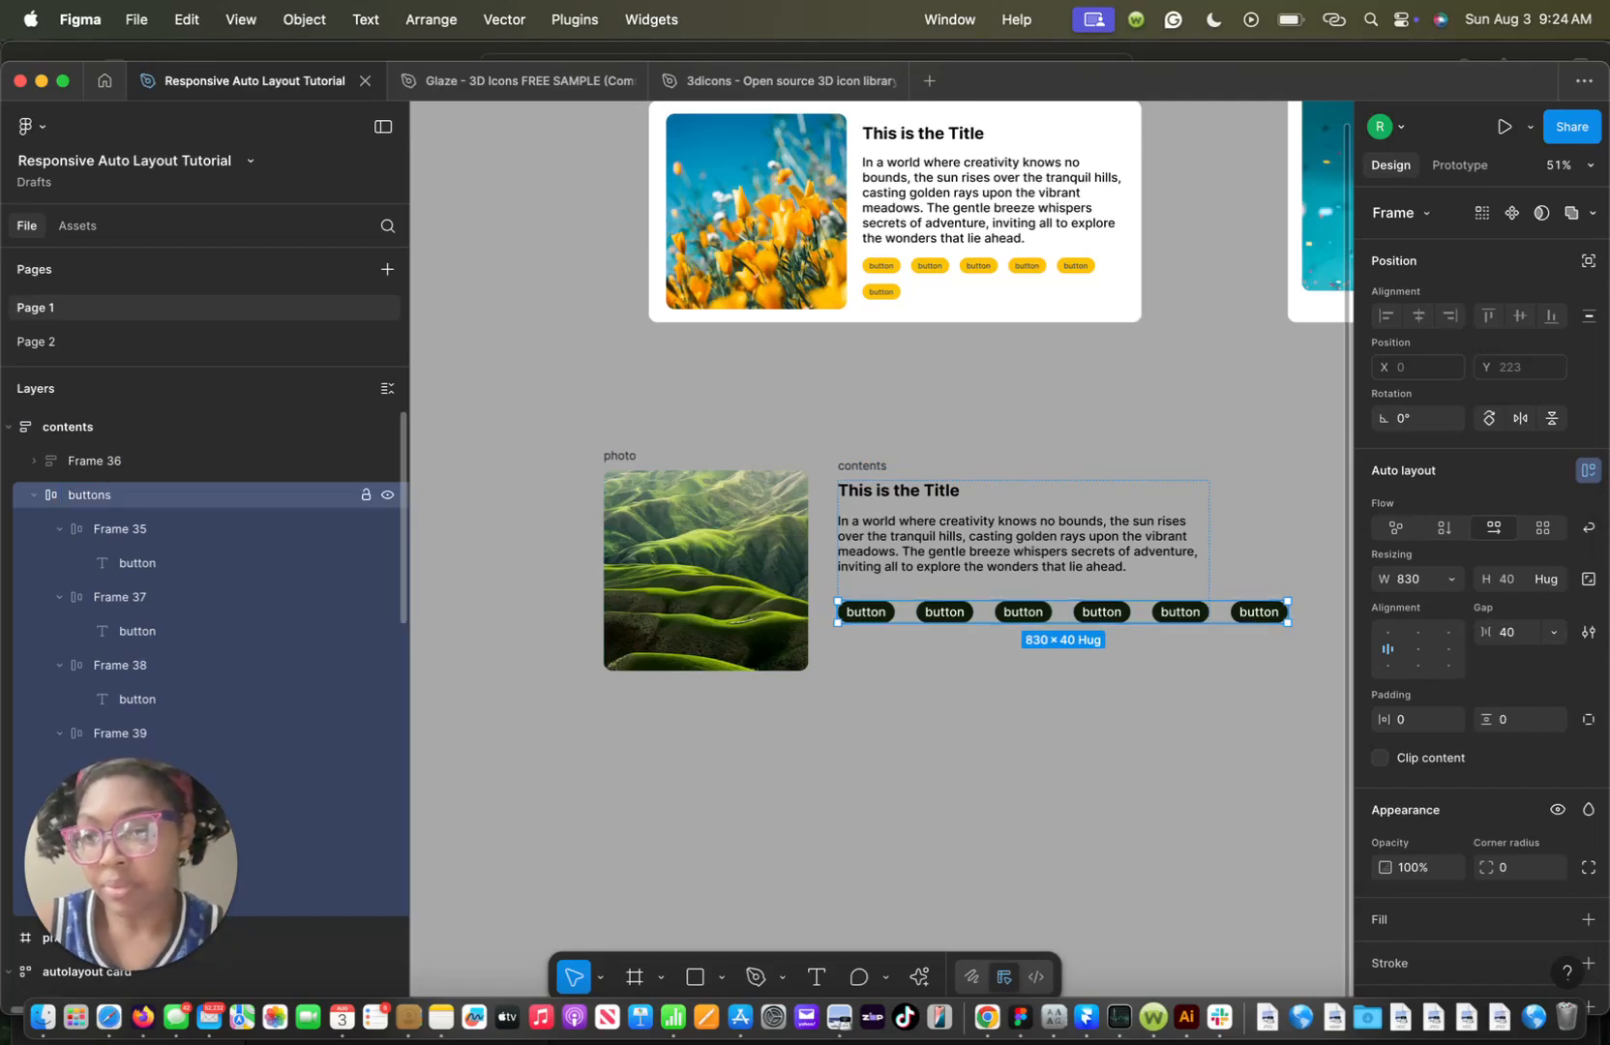
# Rename the title-and-paragraph frame inside contents to titles
pyautogui.click(83, 462)
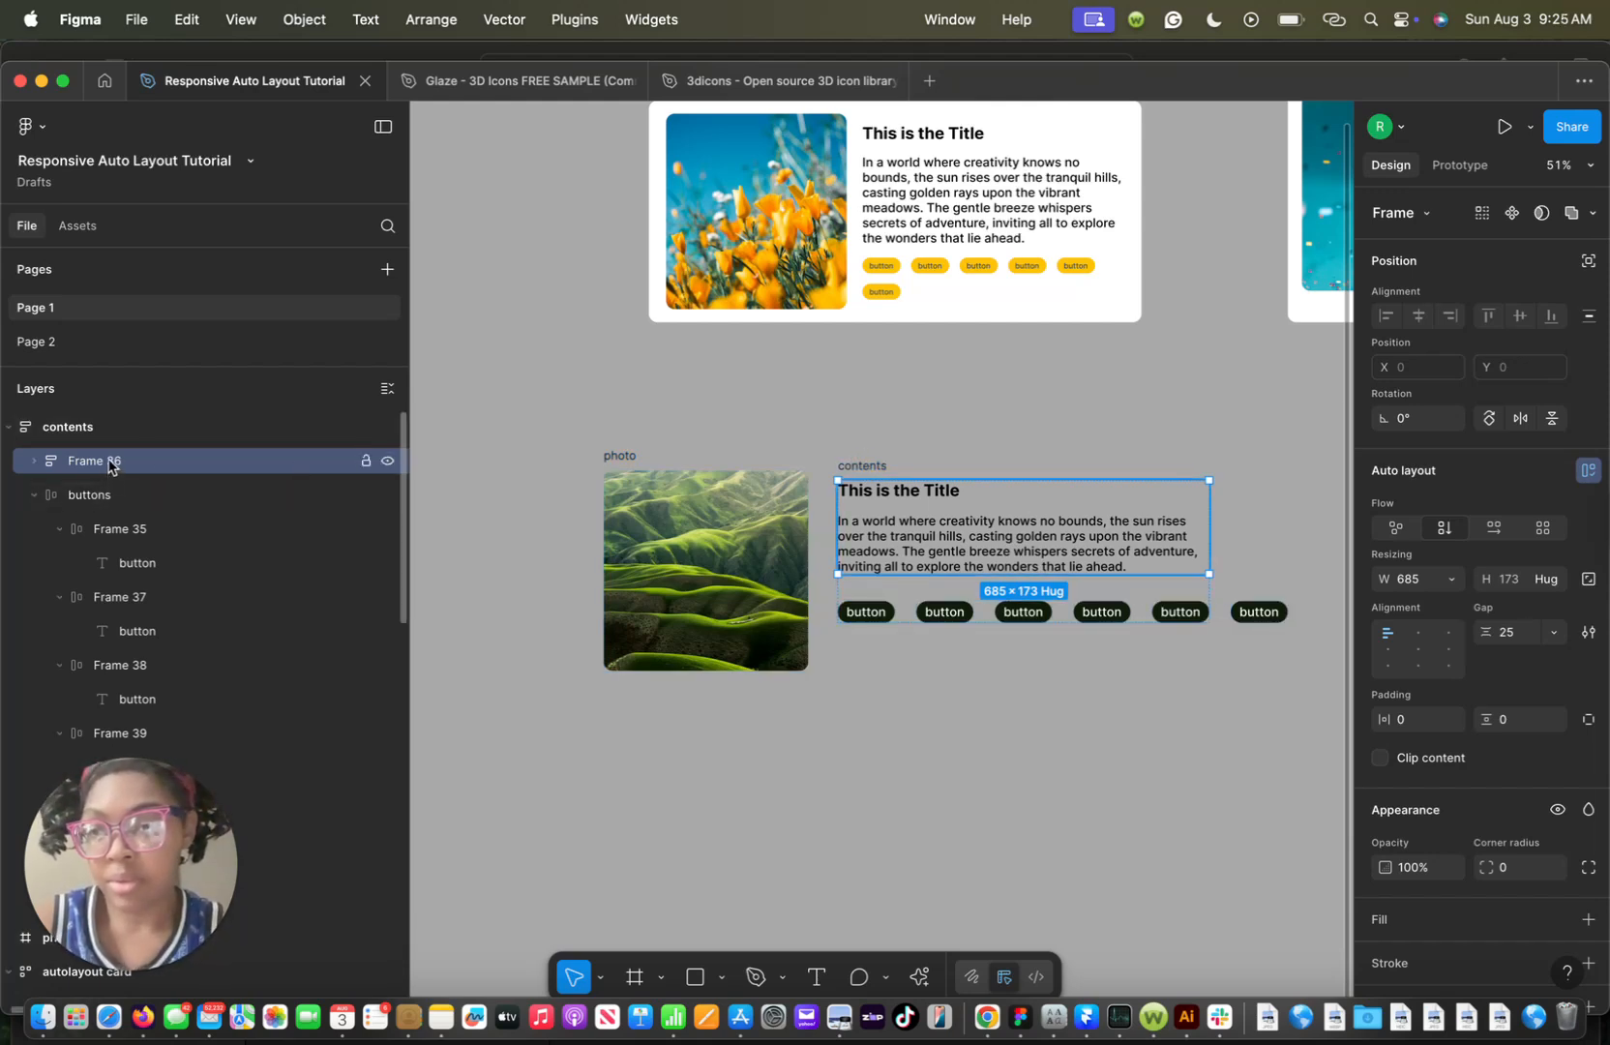
pyautogui.click(387, 468)
pyautogui.click(387, 469)
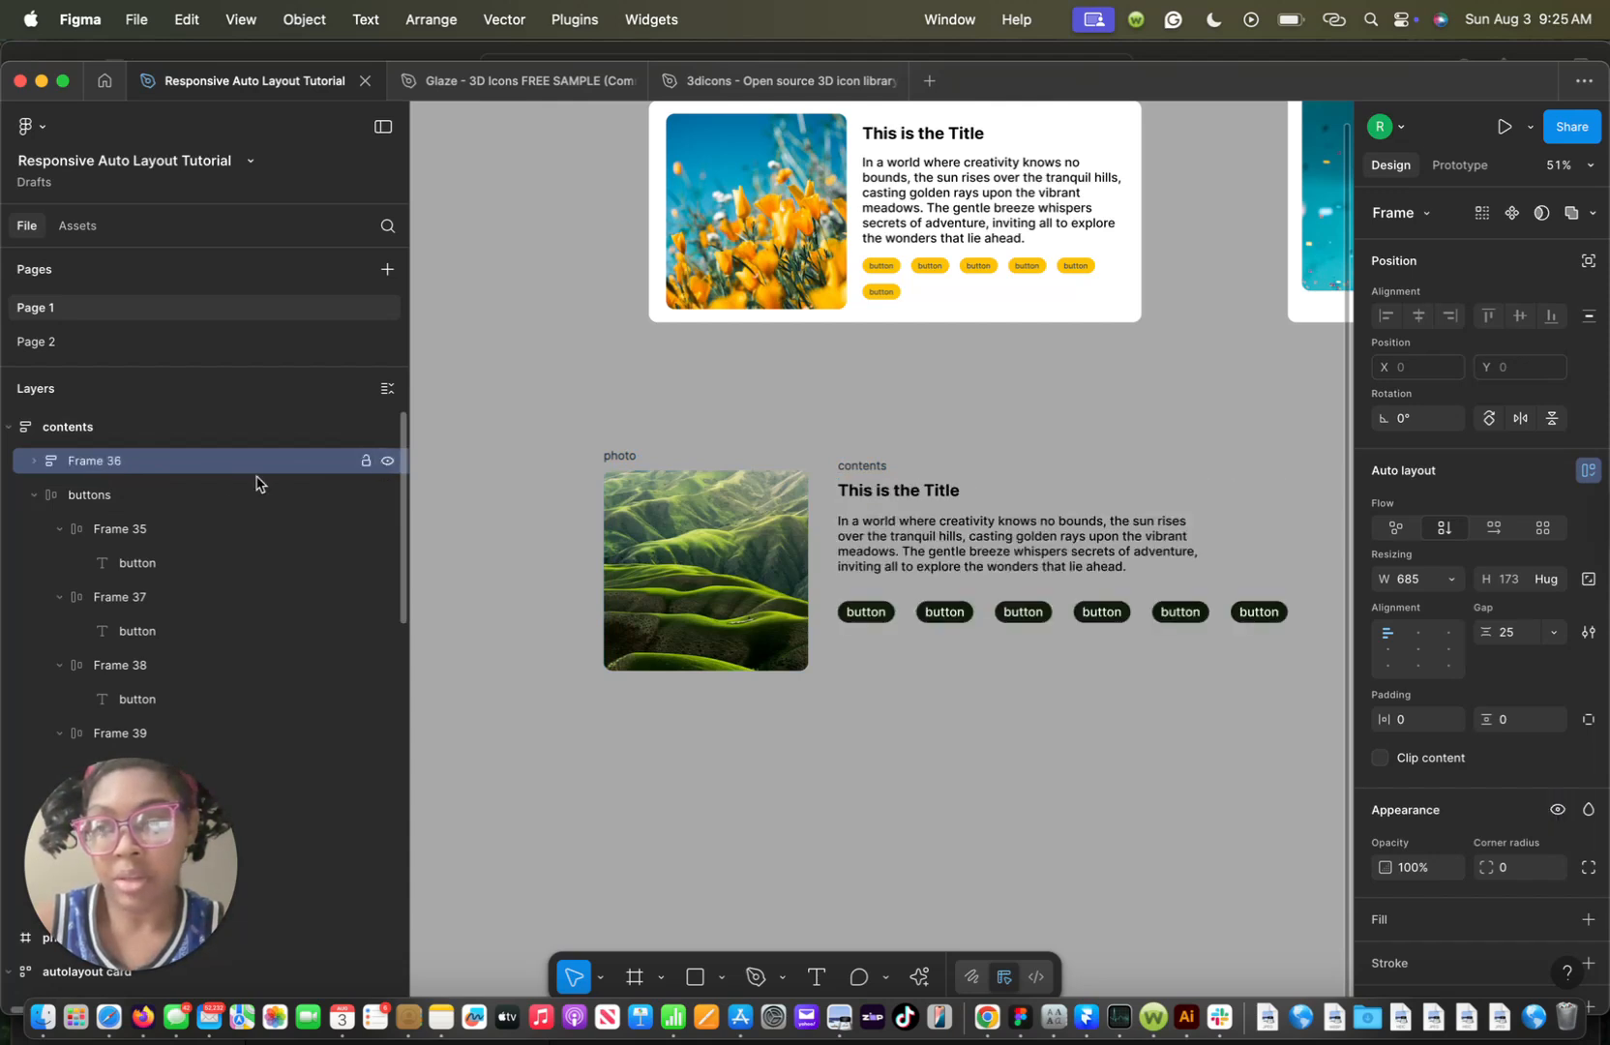
pyautogui.doubleClick(88, 471)
pyautogui.write('tit')
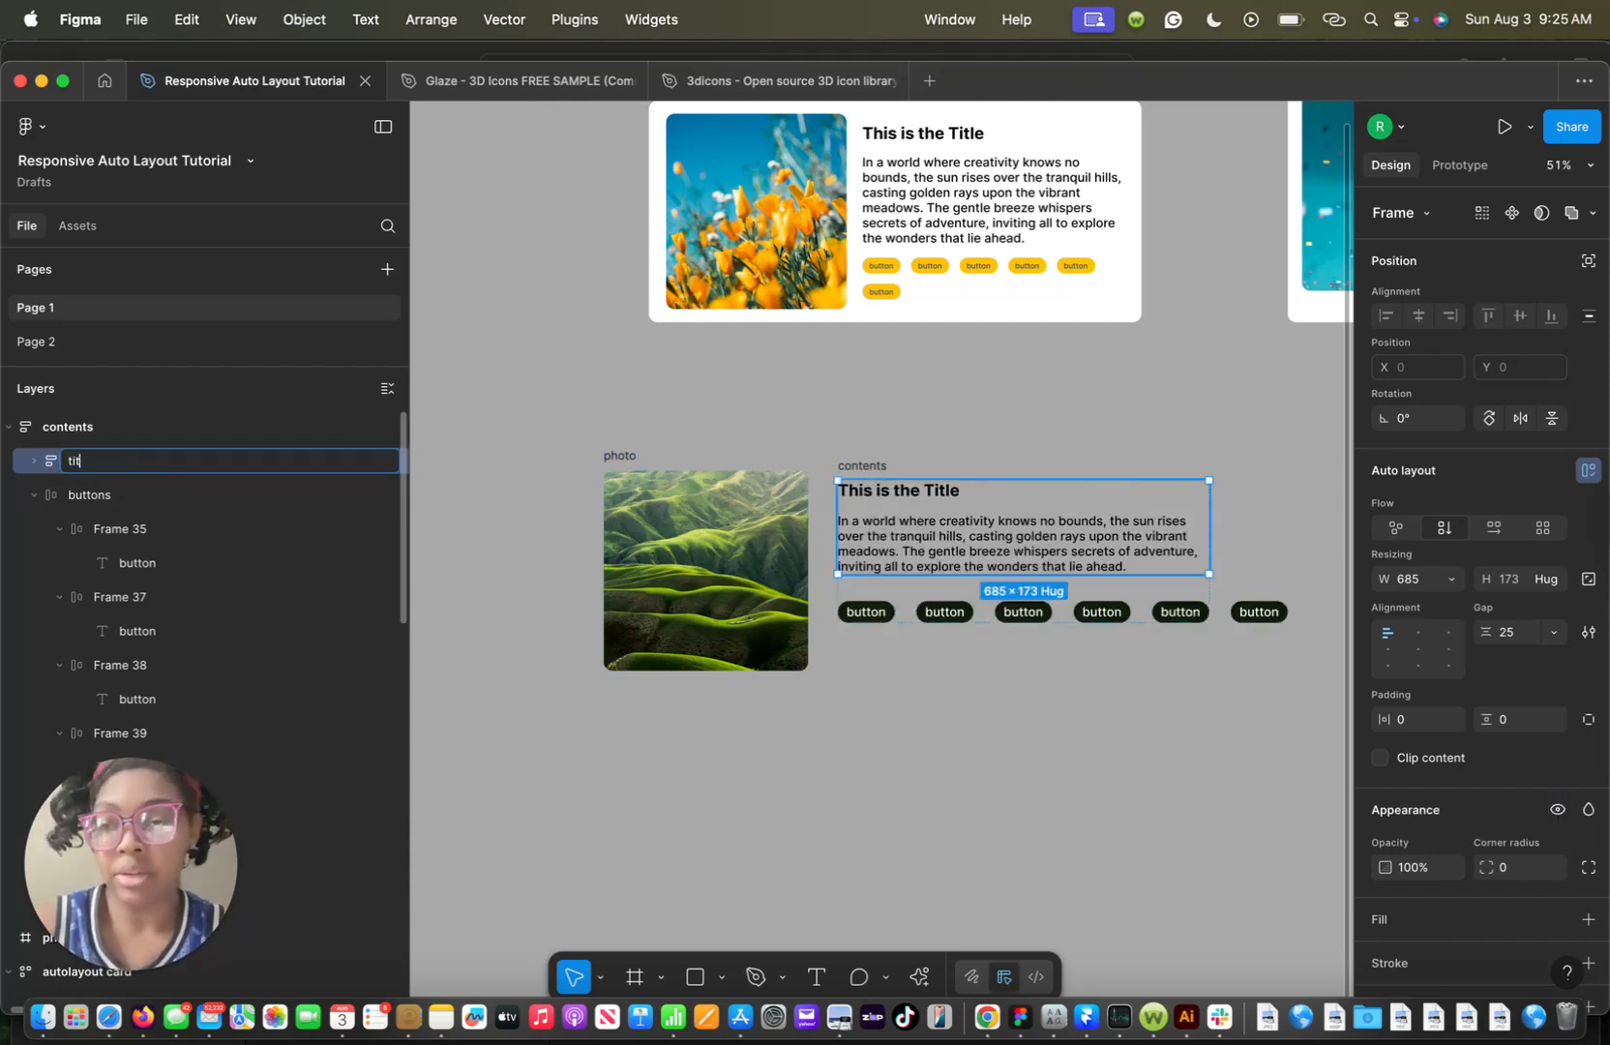
pyautogui.write('les')
pyautogui.press('Return')
# Wrap the photo and contents frames together in a horizontal auto layout frame with a white FFFFFF fill
pyautogui.click(622, 458)
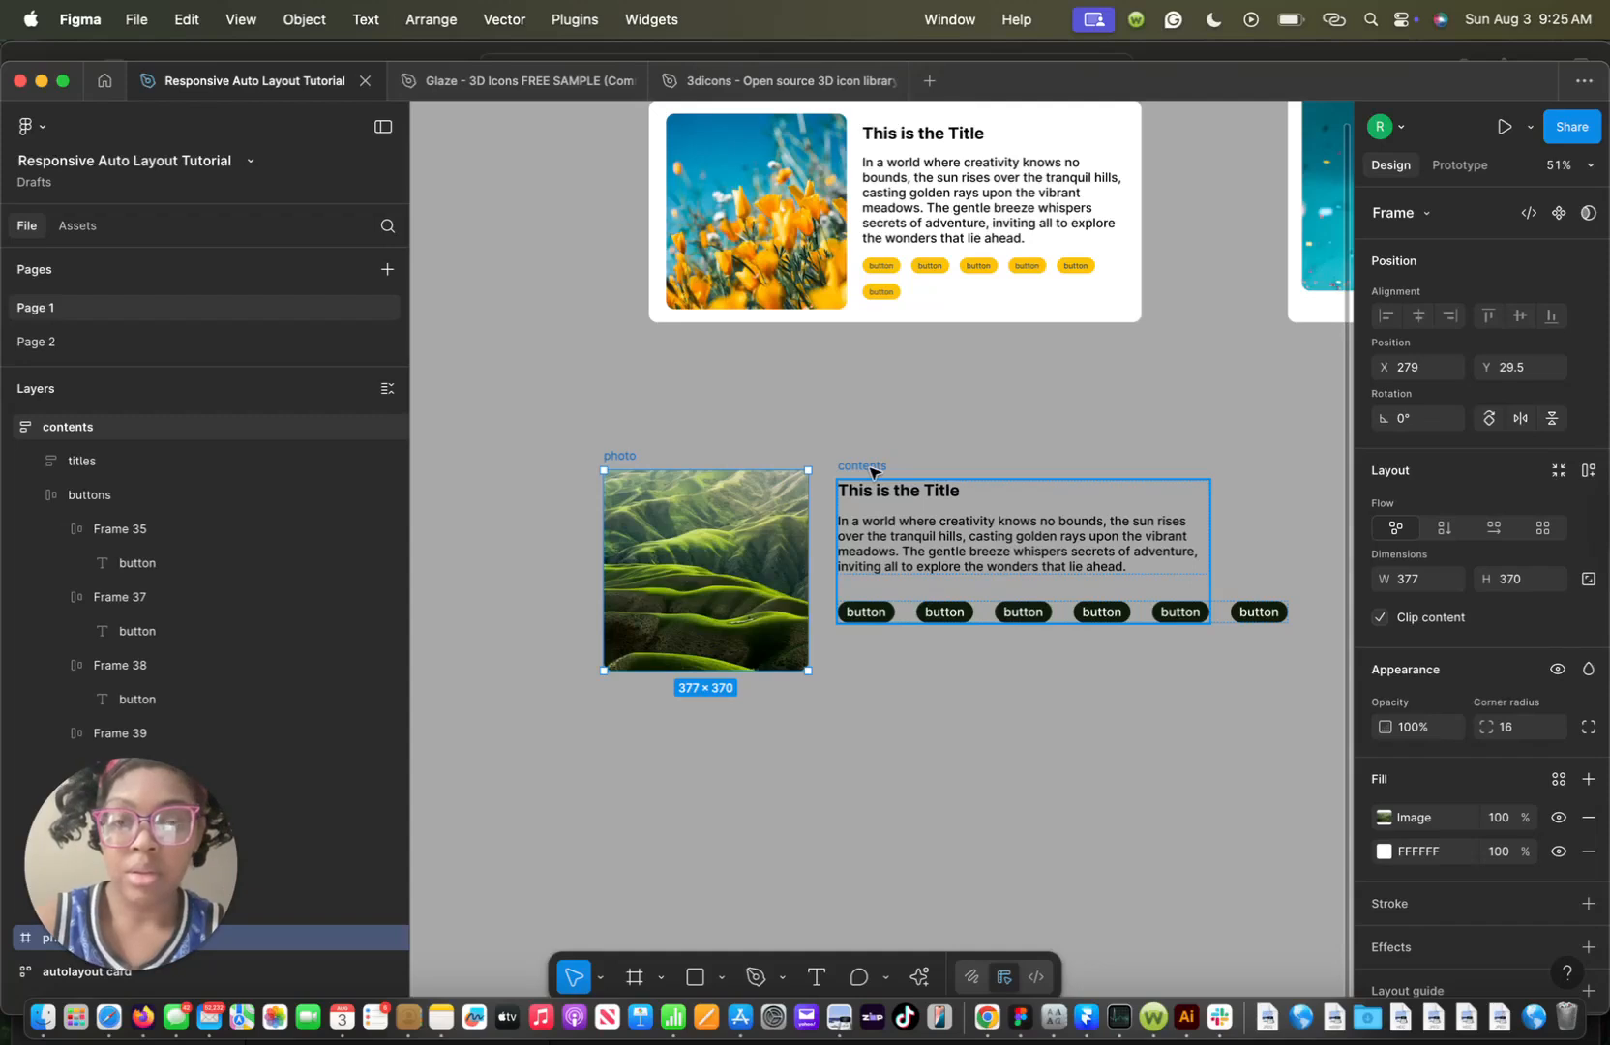
pyautogui.keyDown('shift'); pyautogui.click(869, 467); pyautogui.keyUp('shift')
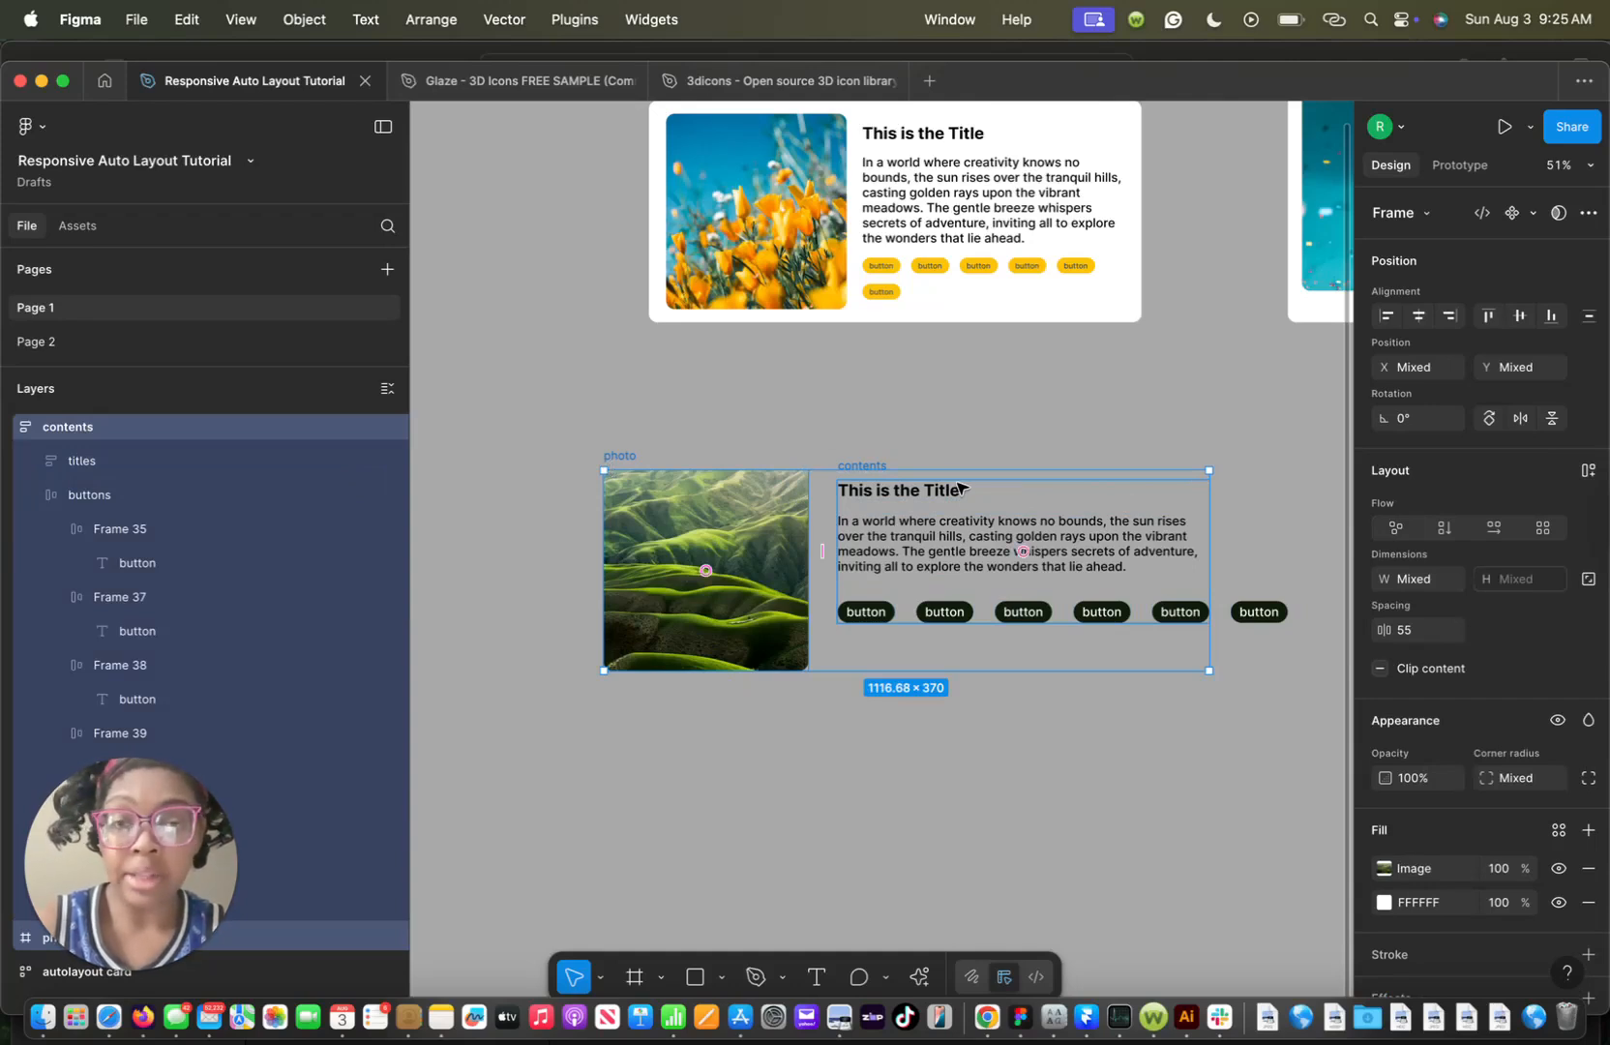
pyautogui.click(1589, 472)
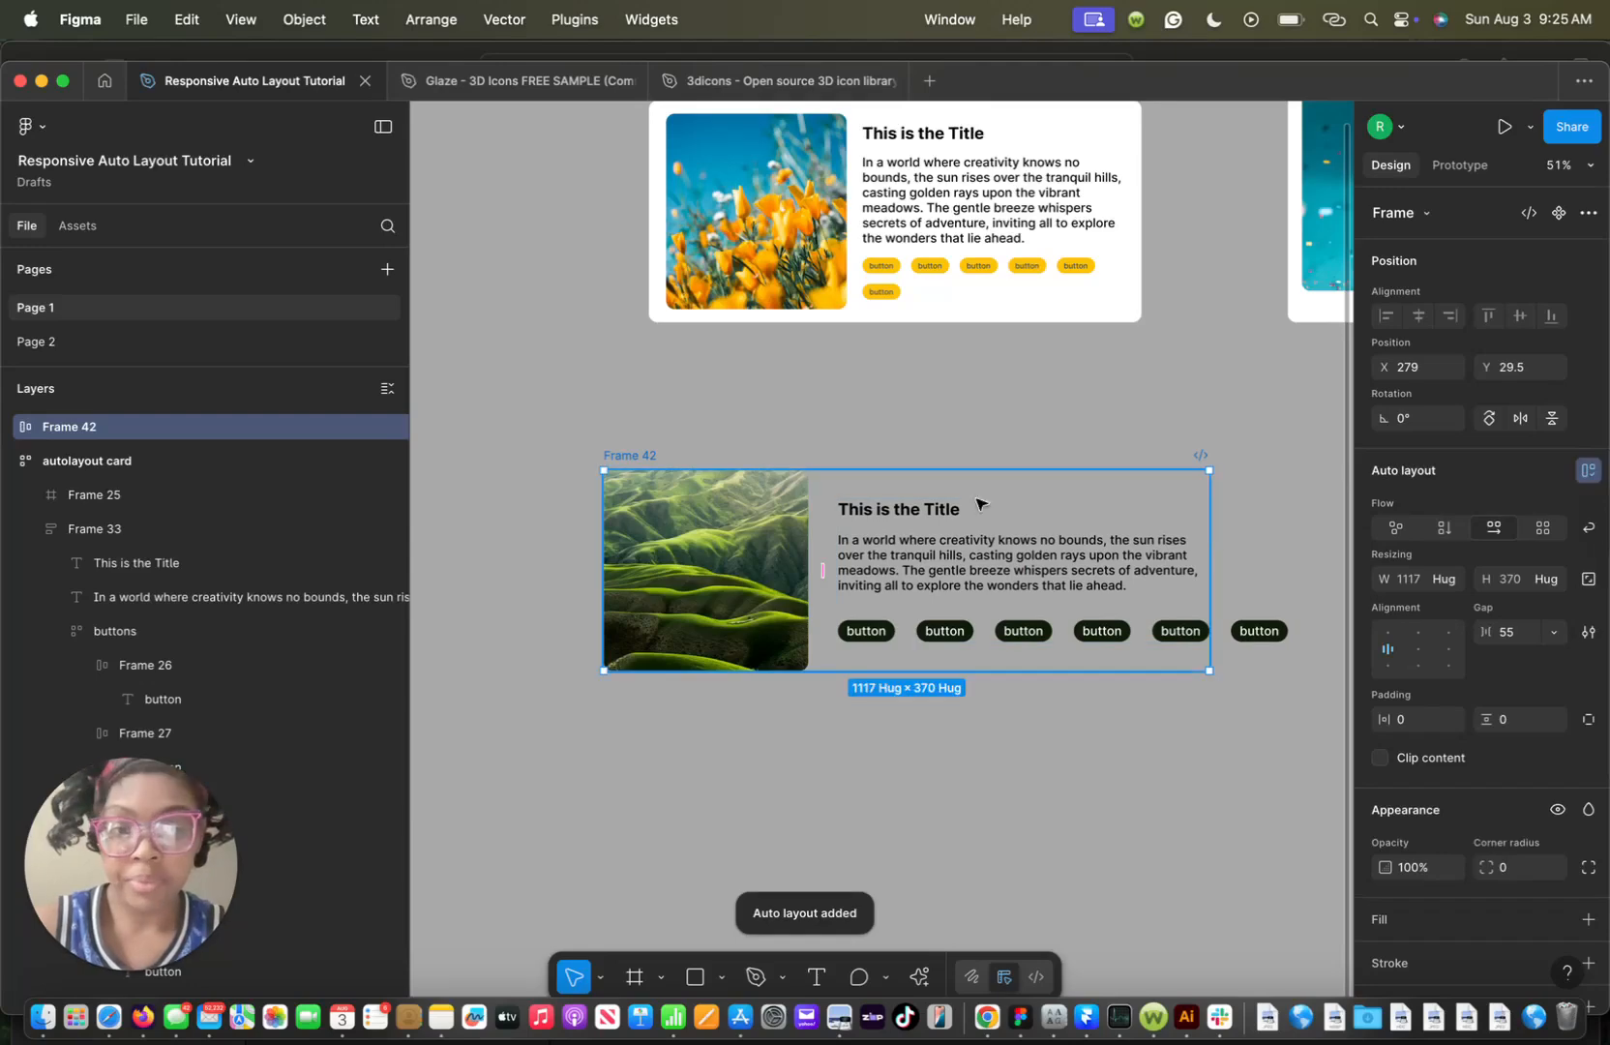
pyautogui.click(1588, 918)
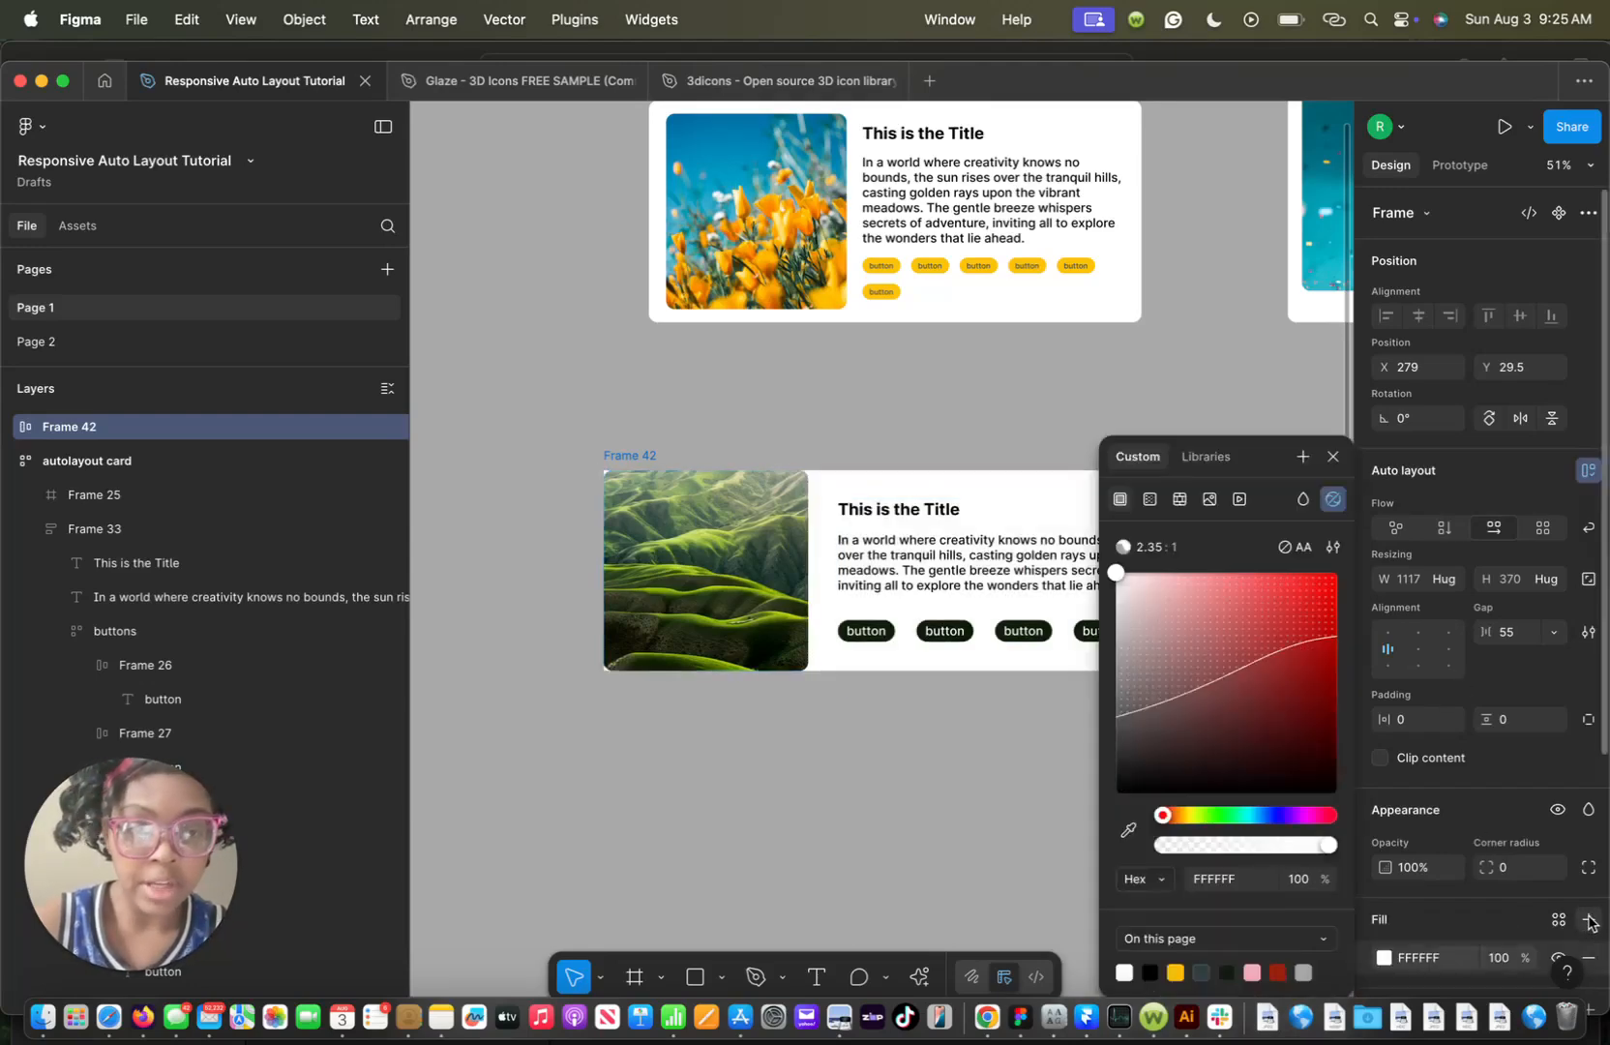
pyautogui.moveTo(1271, 464); pyautogui.dragTo(465, 482)
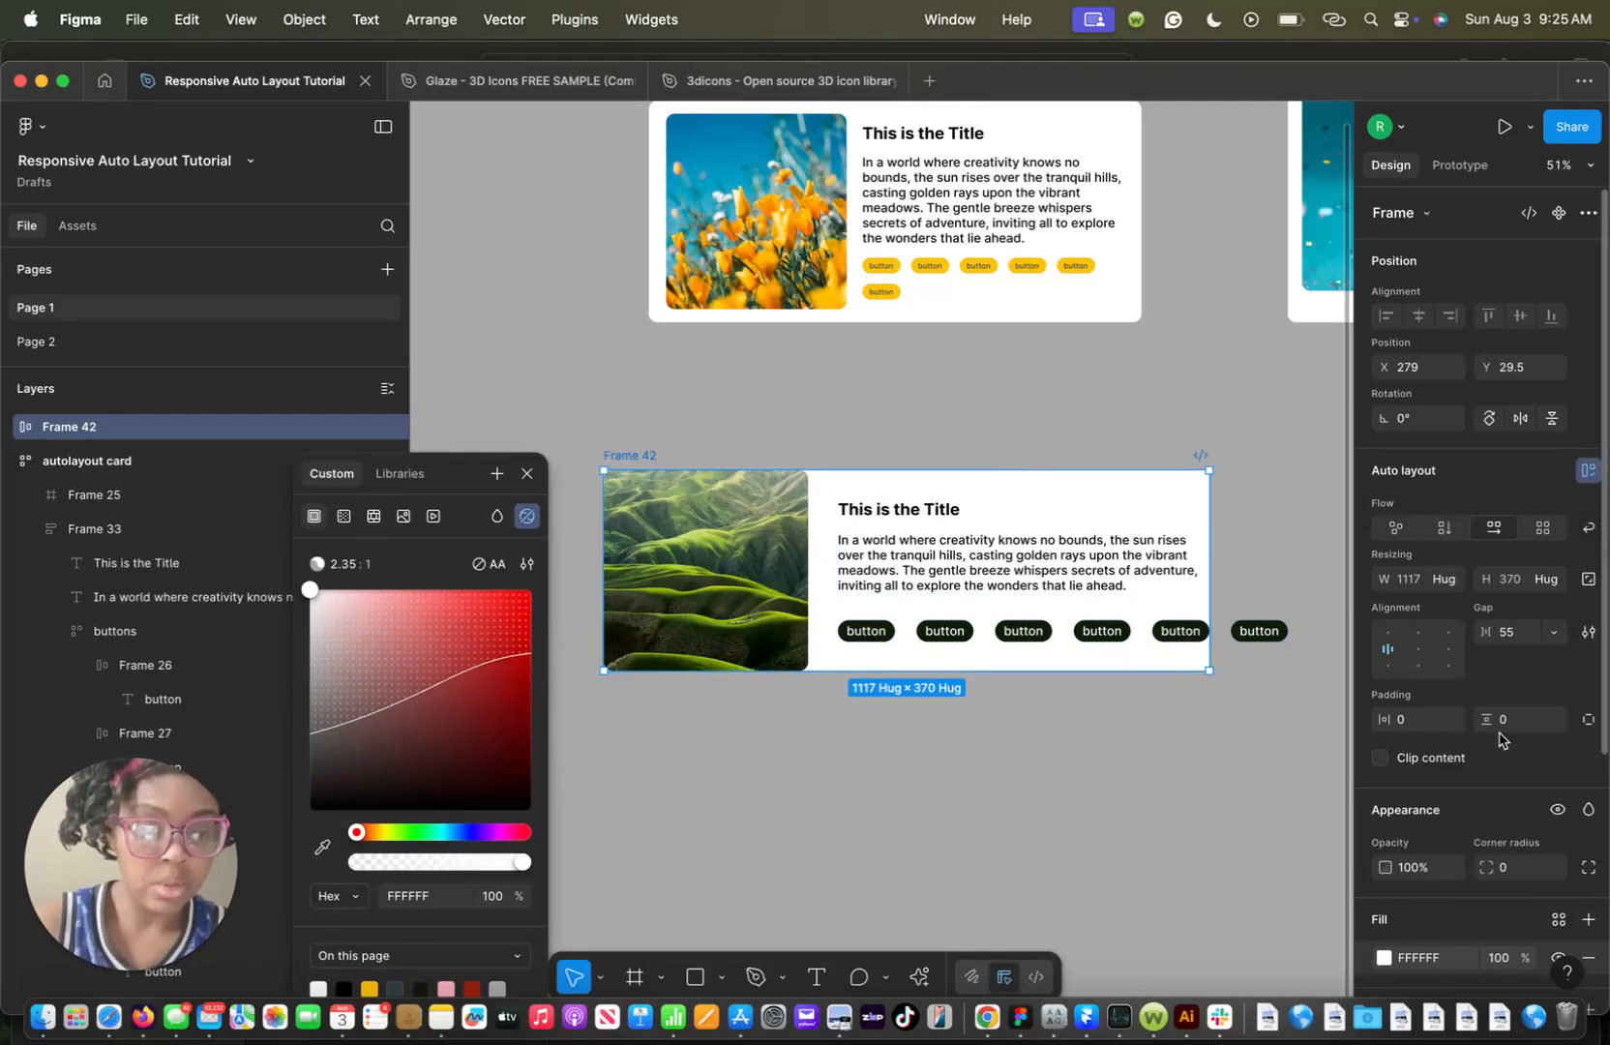
# Set the outer white frame's vertical padding to 35 and horizontal padding to 42
pyautogui.moveTo(1485, 718); pyautogui.dragTo(1561, 725)
pyautogui.moveTo(1383, 719); pyautogui.dragTo(1451, 723)
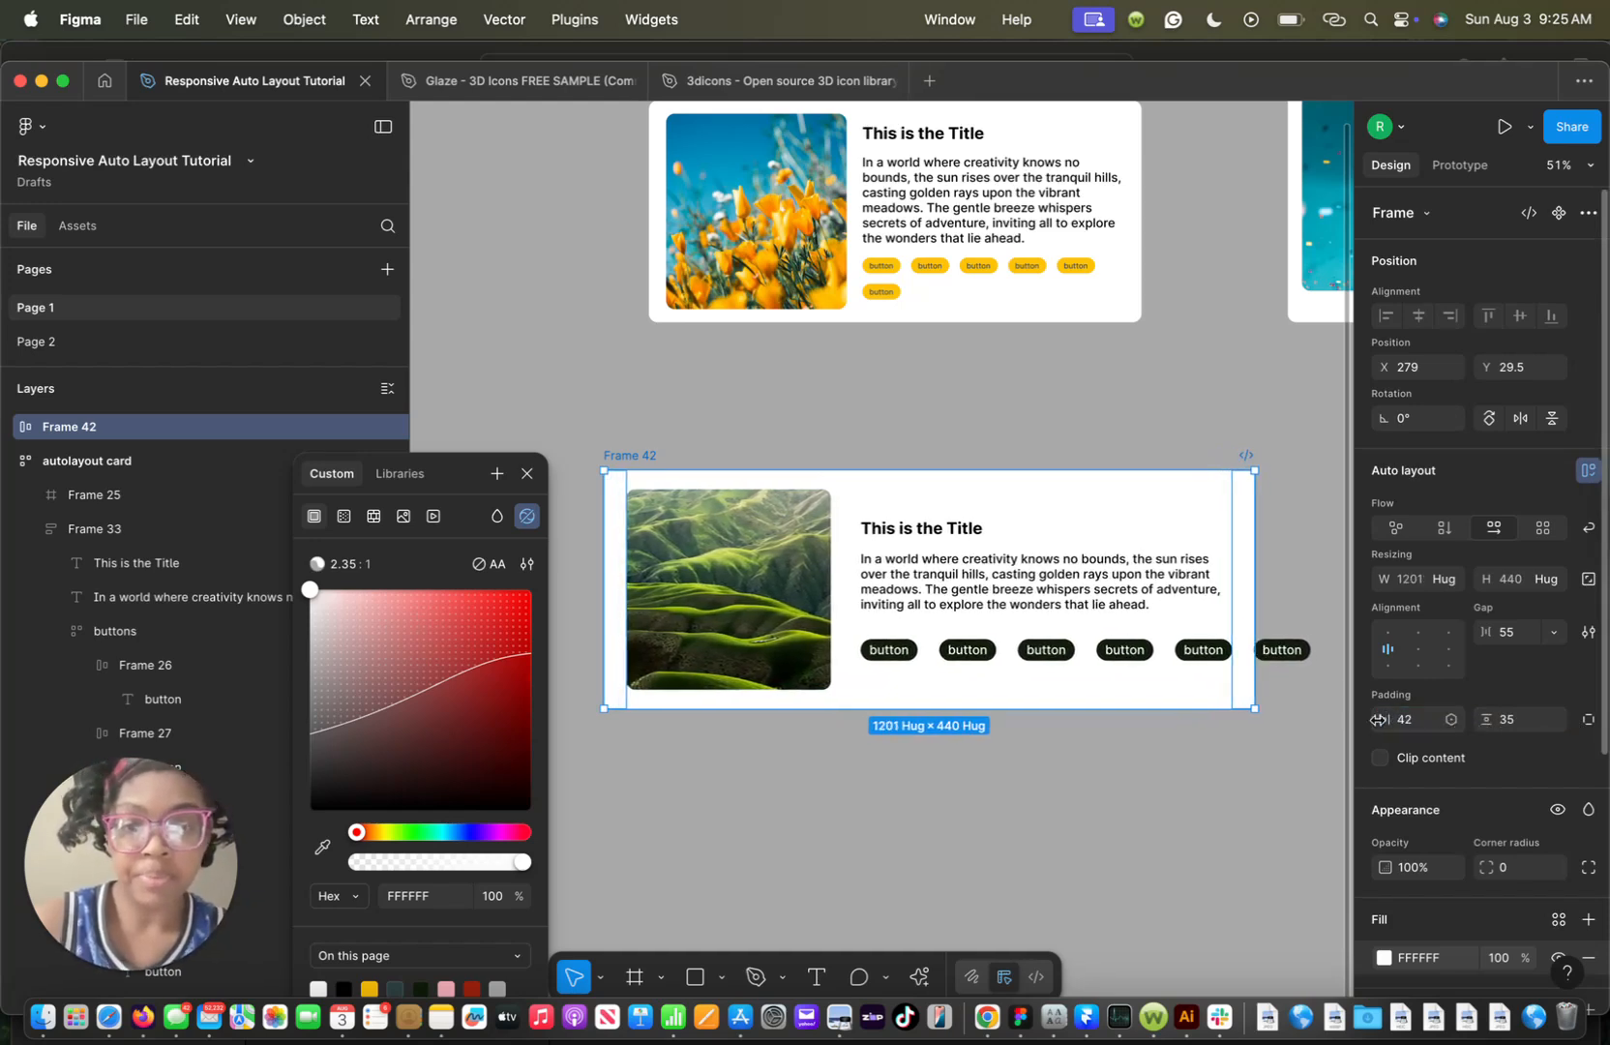
pyautogui.click(674, 578)
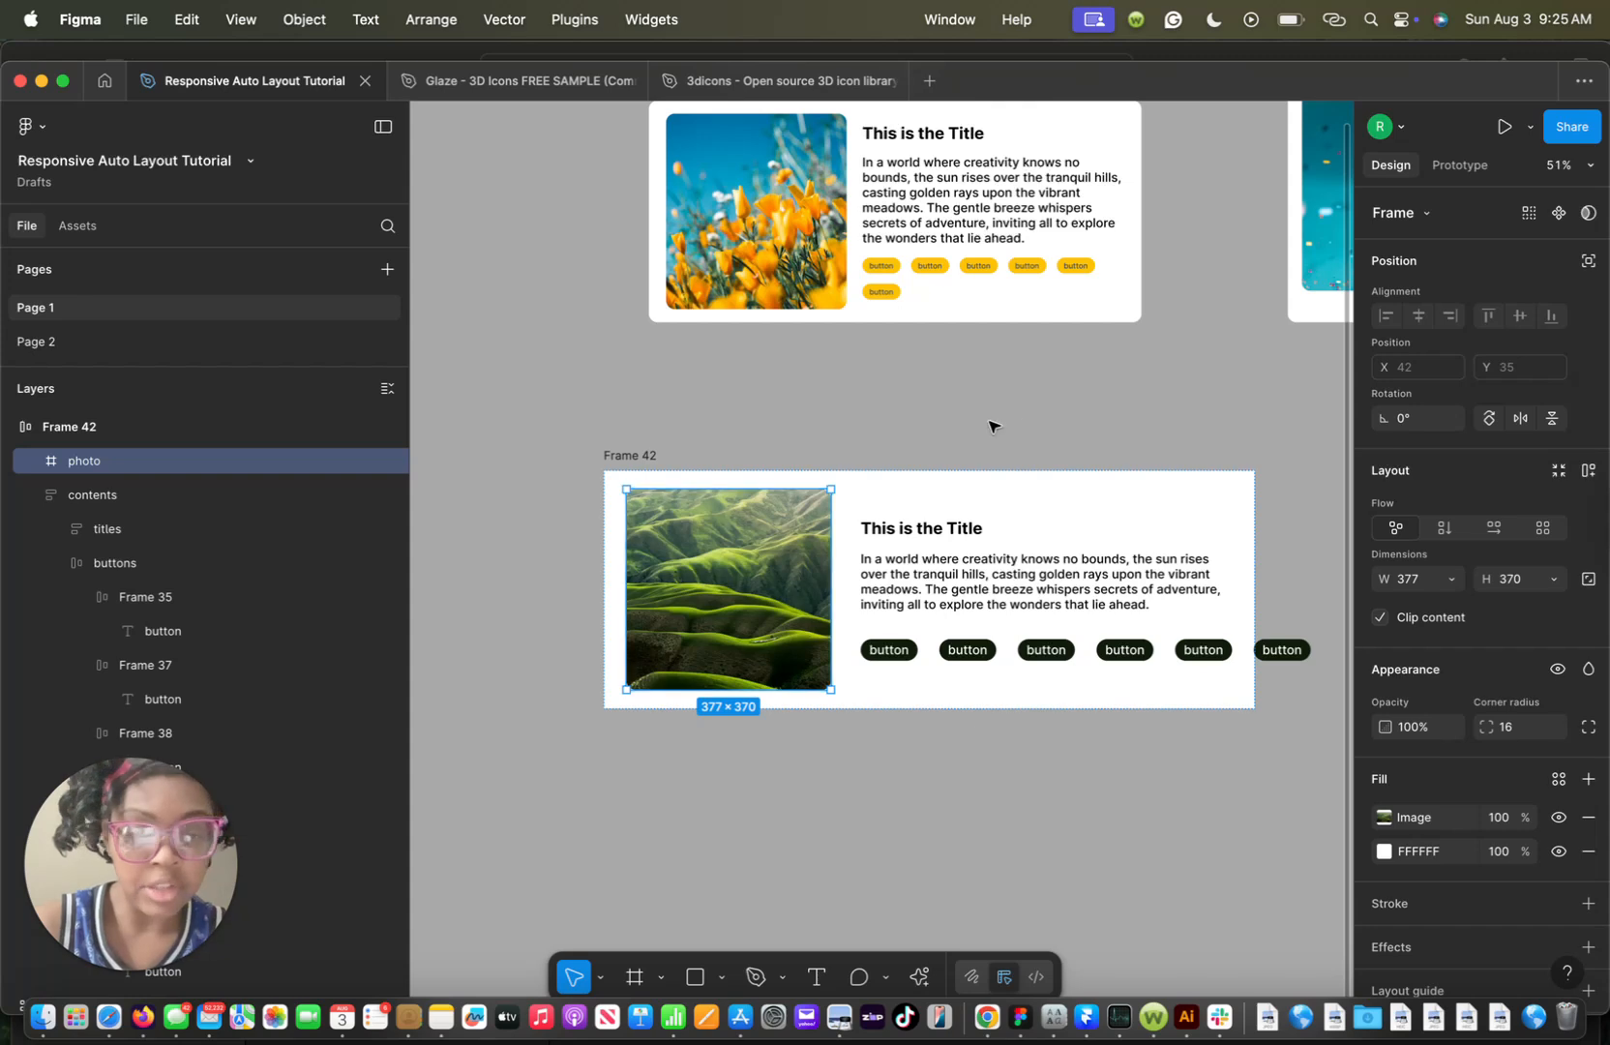
# Rename the outer white auto layout frame to card
pyautogui.click(622, 459)
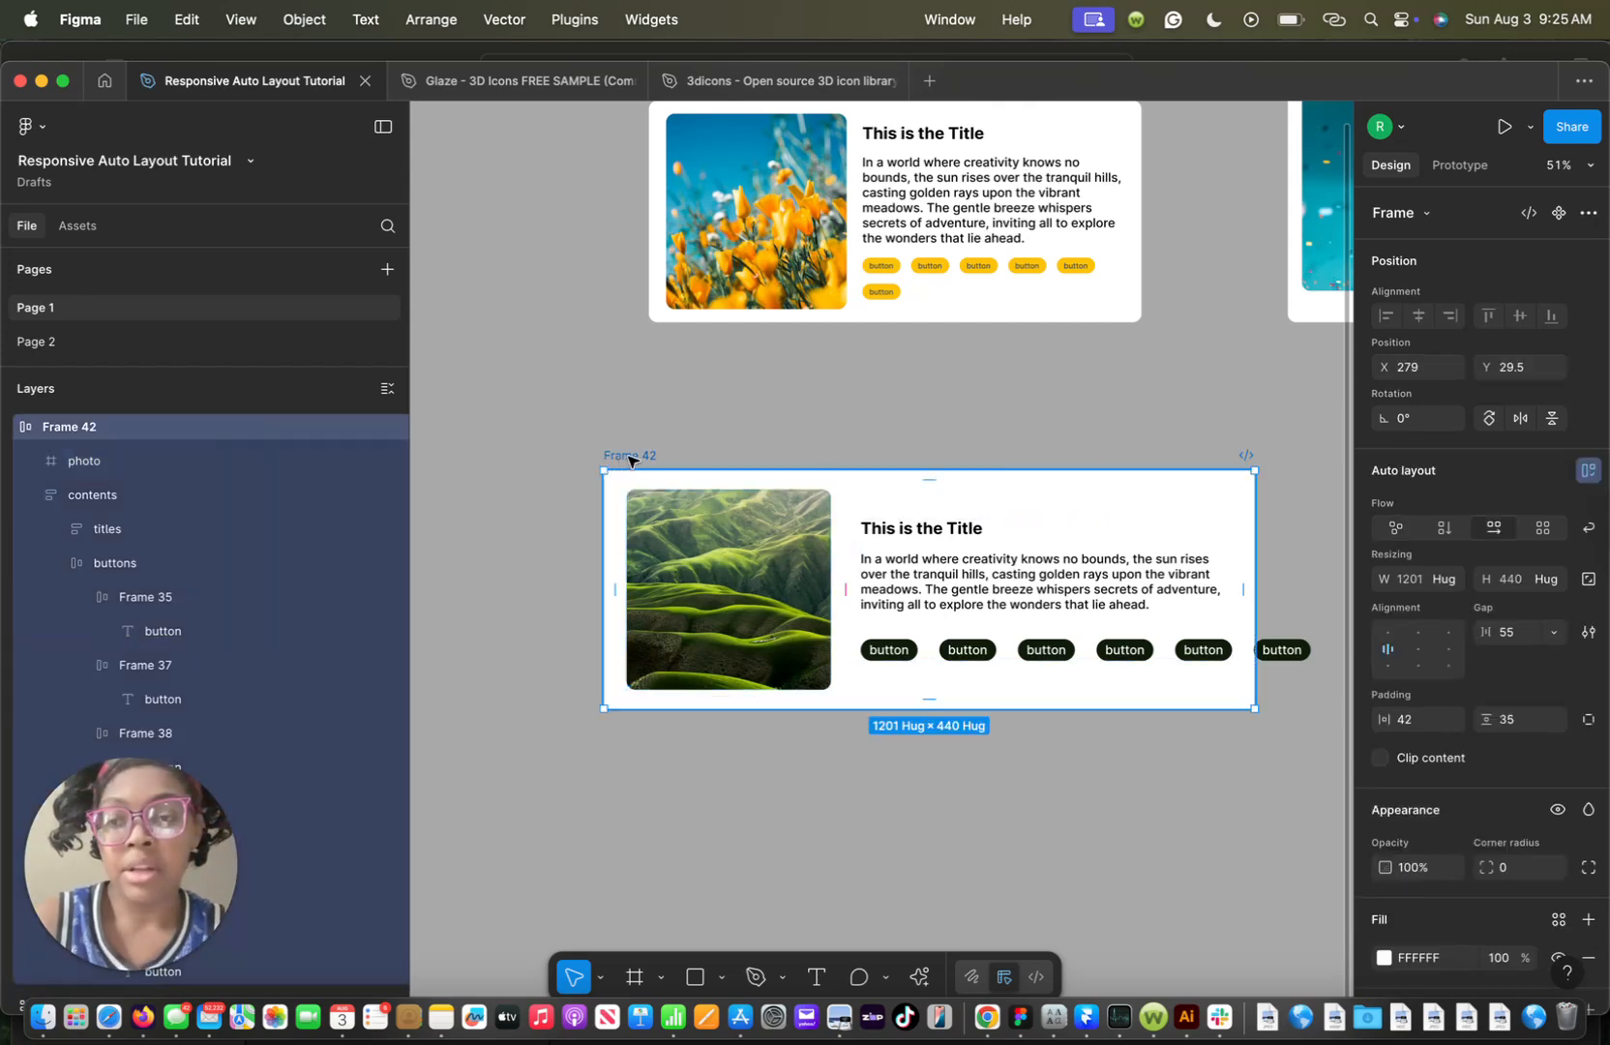
pyautogui.doubleClick(100, 428)
pyautogui.write('ca')
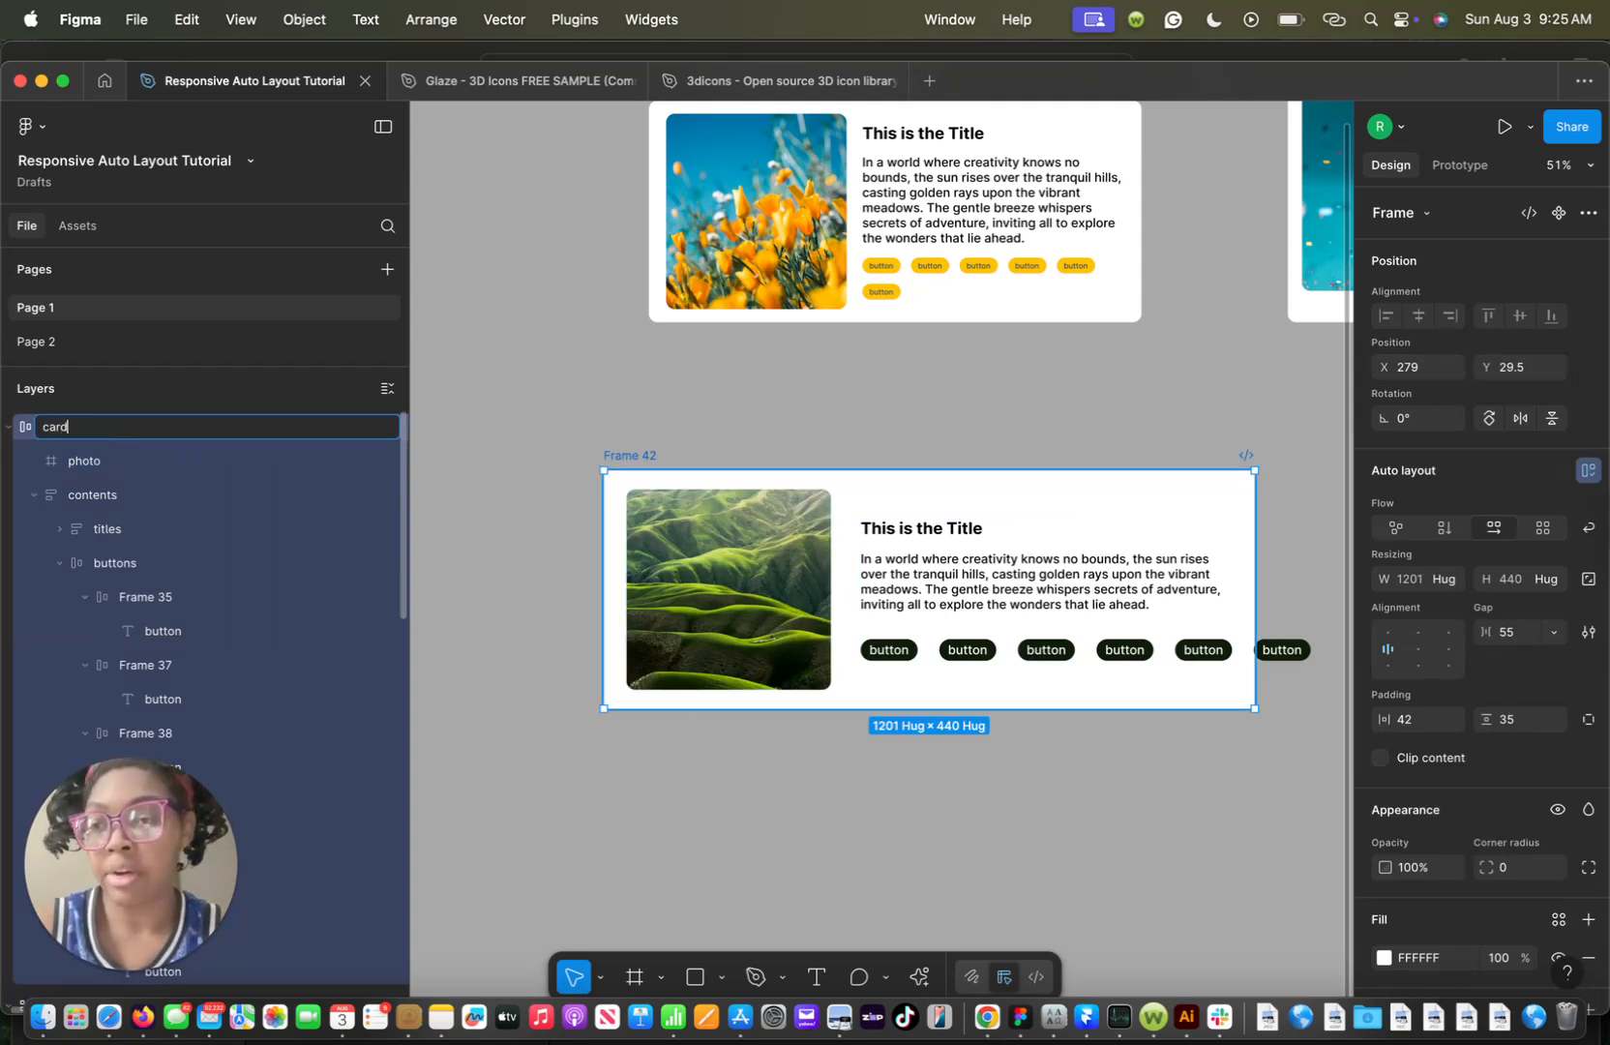
pyautogui.write('rd')
pyautogui.press('Return')
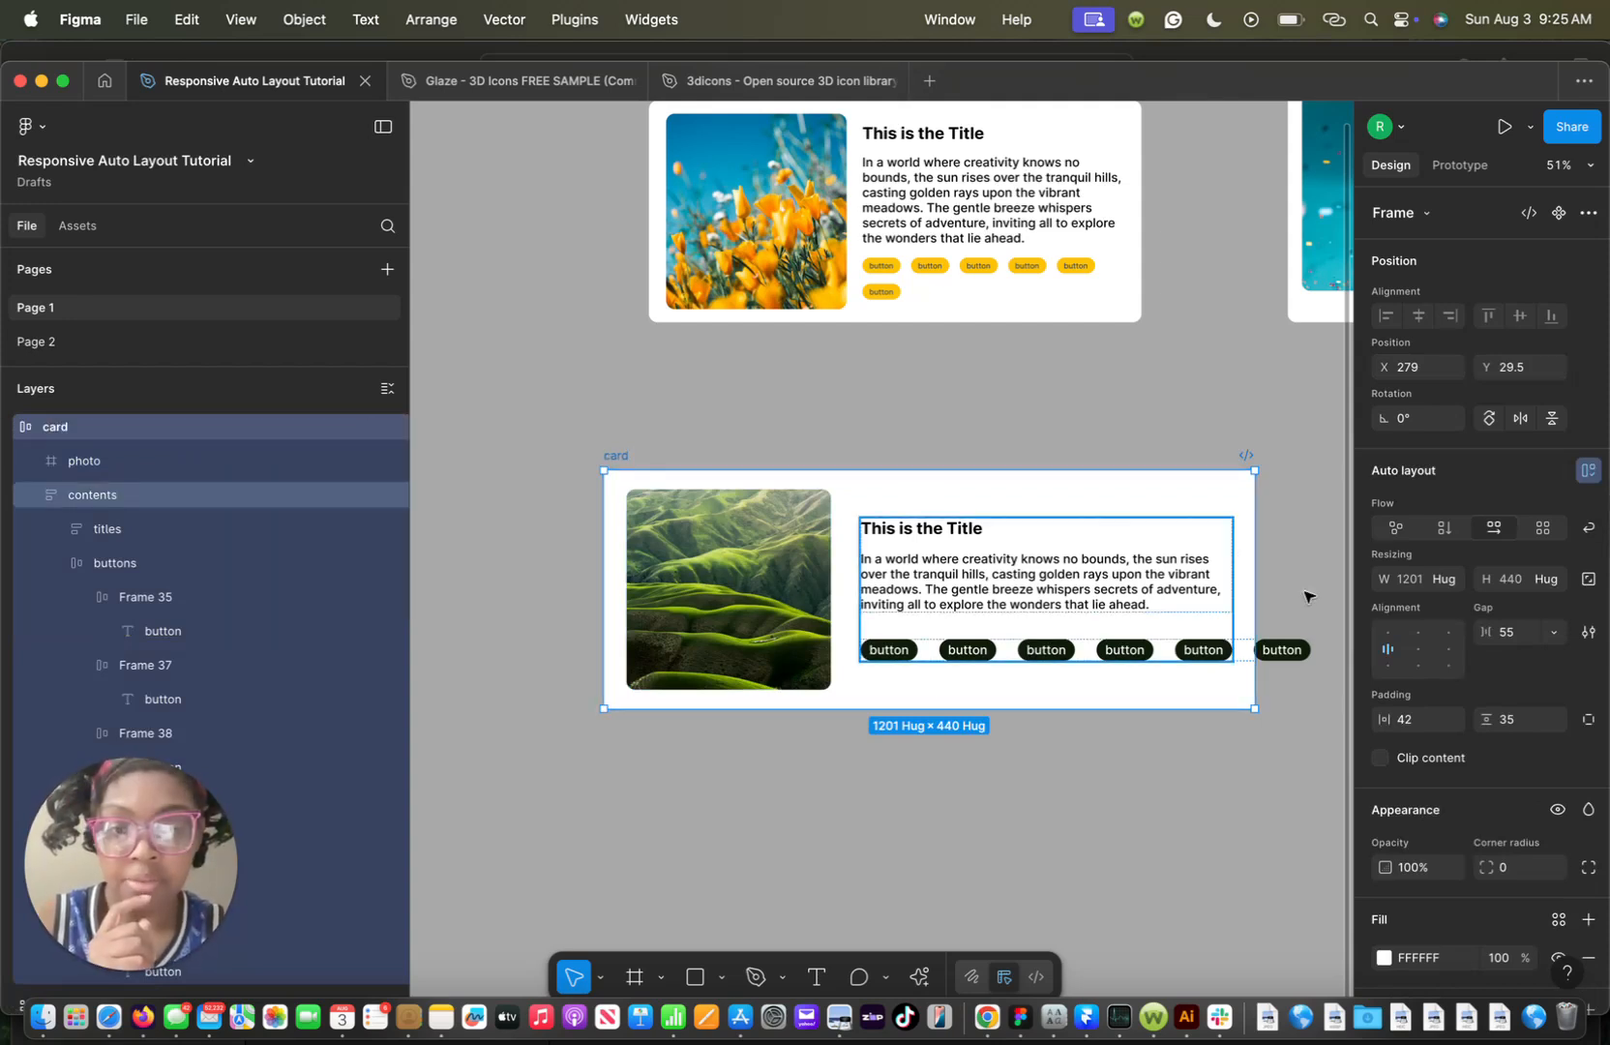
# Set the card's corner radius to 16 and move the card lower on the canvas, to about X 216, Y 147
pyautogui.click(1506, 868)
pyautogui.write('16')
pyautogui.moveTo(619, 486); pyautogui.dragTo(584, 549)
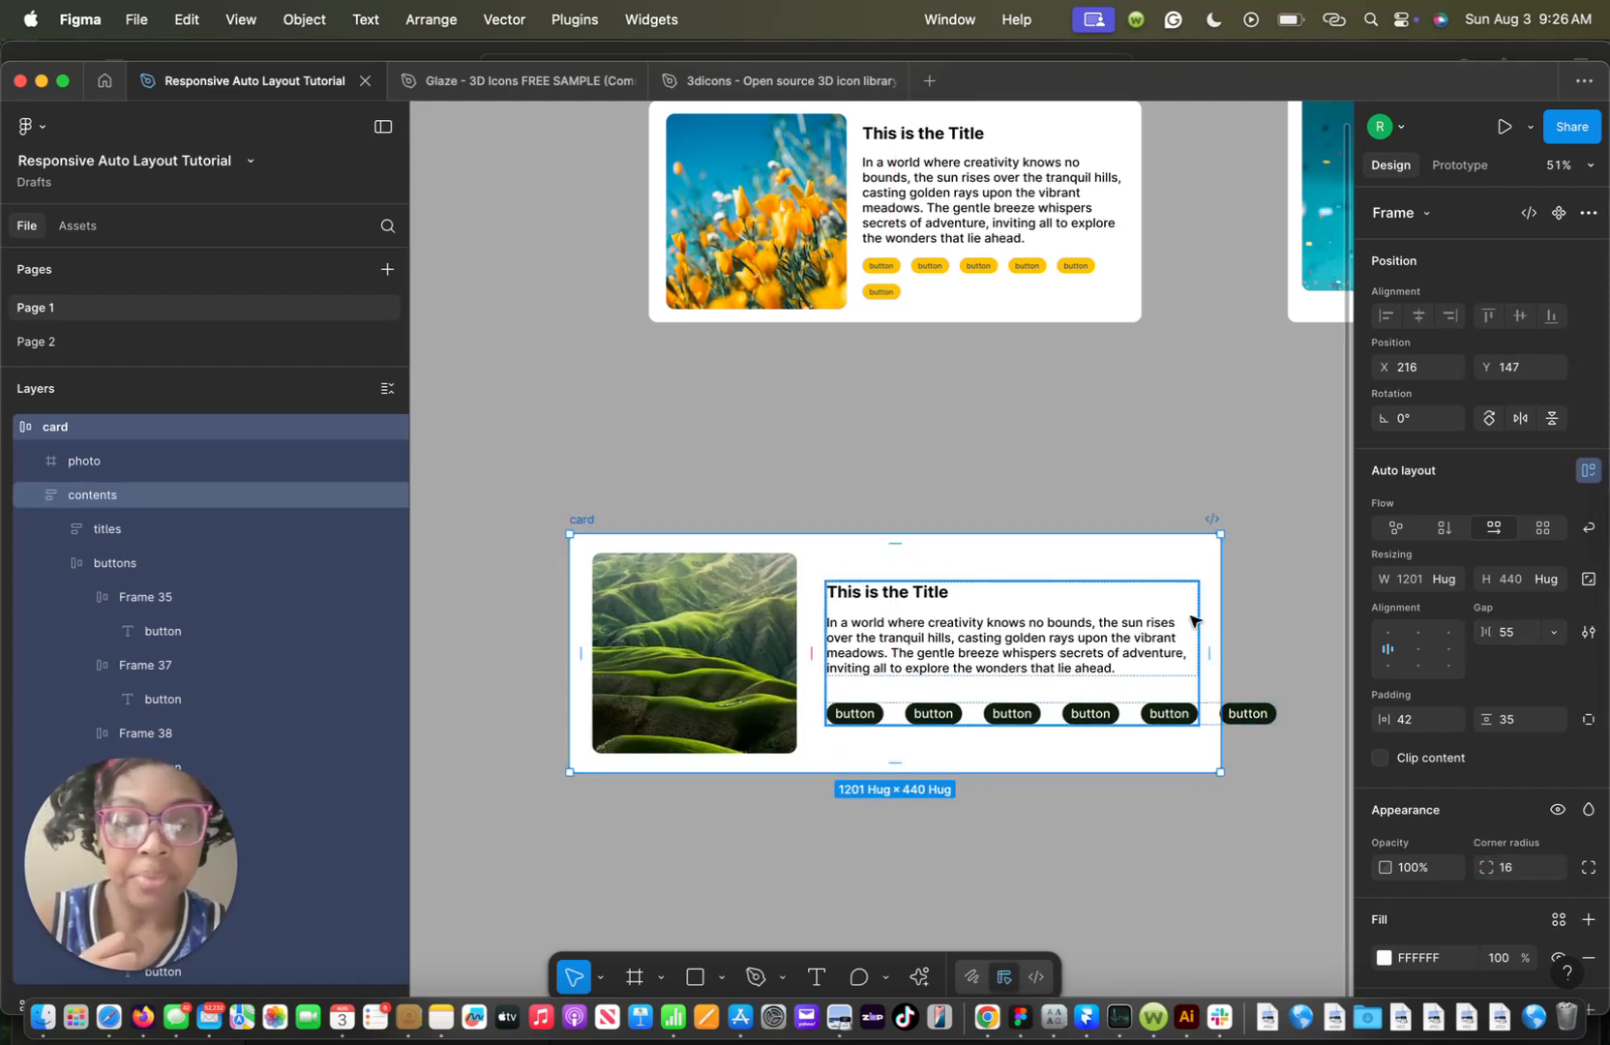
pyautogui.moveTo(1221, 589)
pyautogui.mouseDown()
pyautogui.moveTo(1226, 572)
pyautogui.moveTo(1199, 565)
pyautogui.mouseUp()
pyautogui.press('super+z')
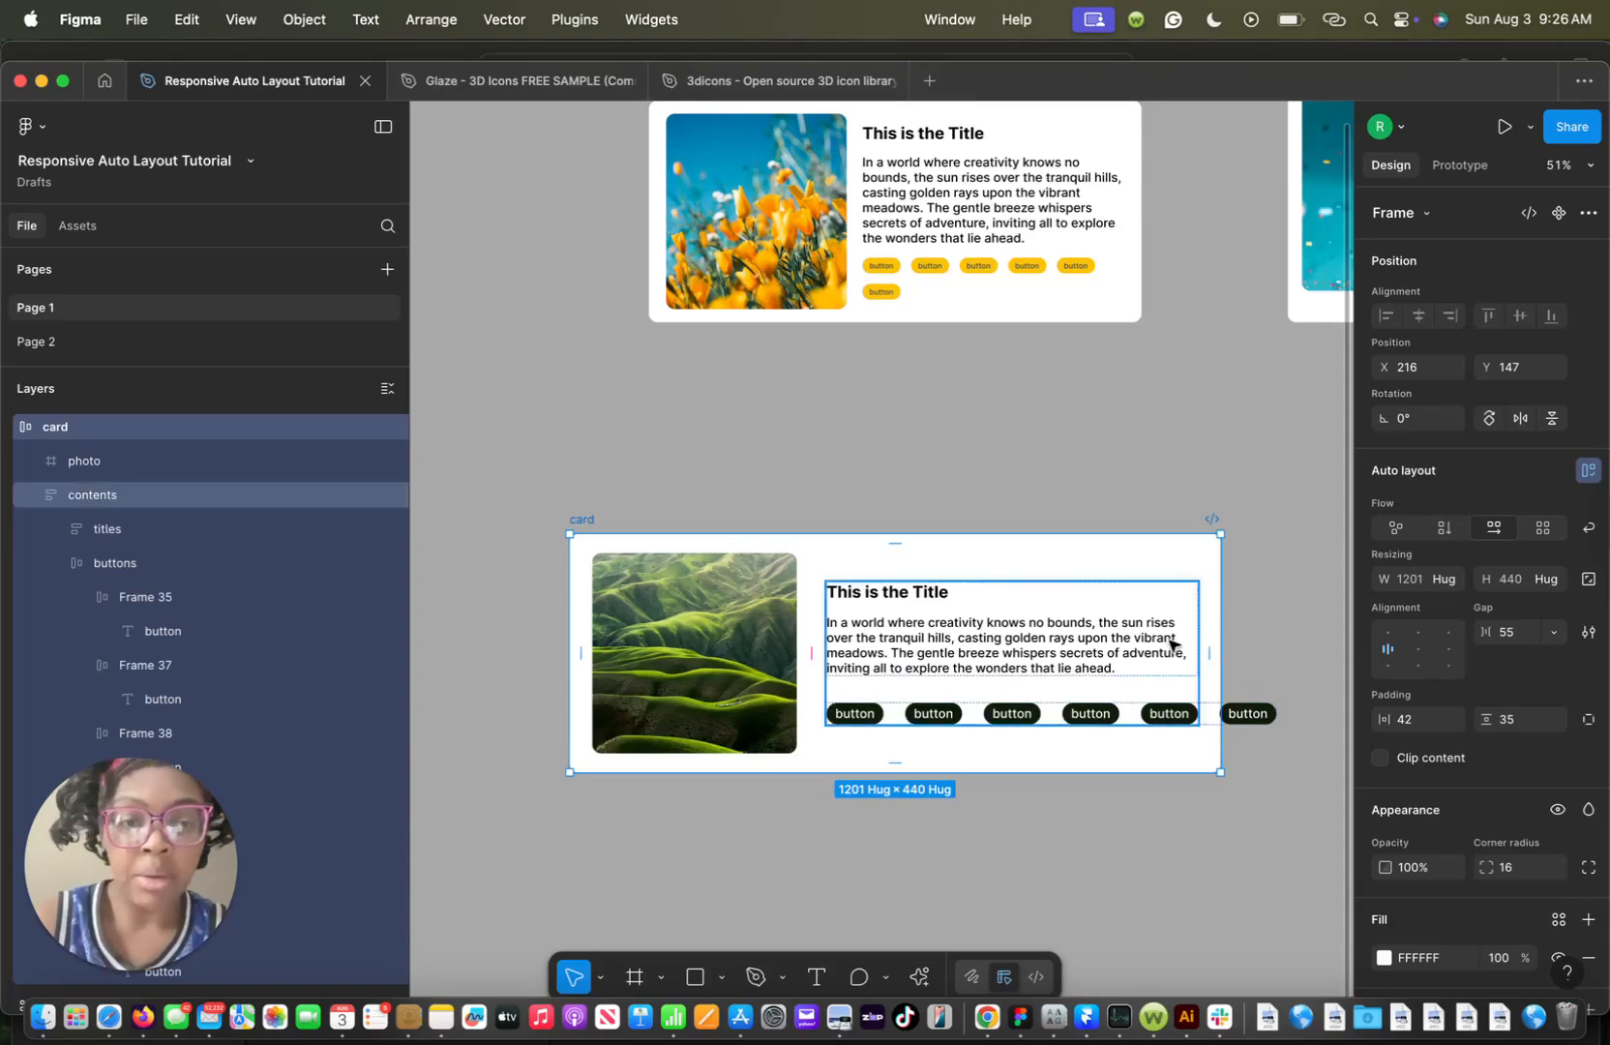
# Set the titles frame's width to Fill container and check the width resizing of its paragraph and title
pyautogui.doubleClick(1103, 627)
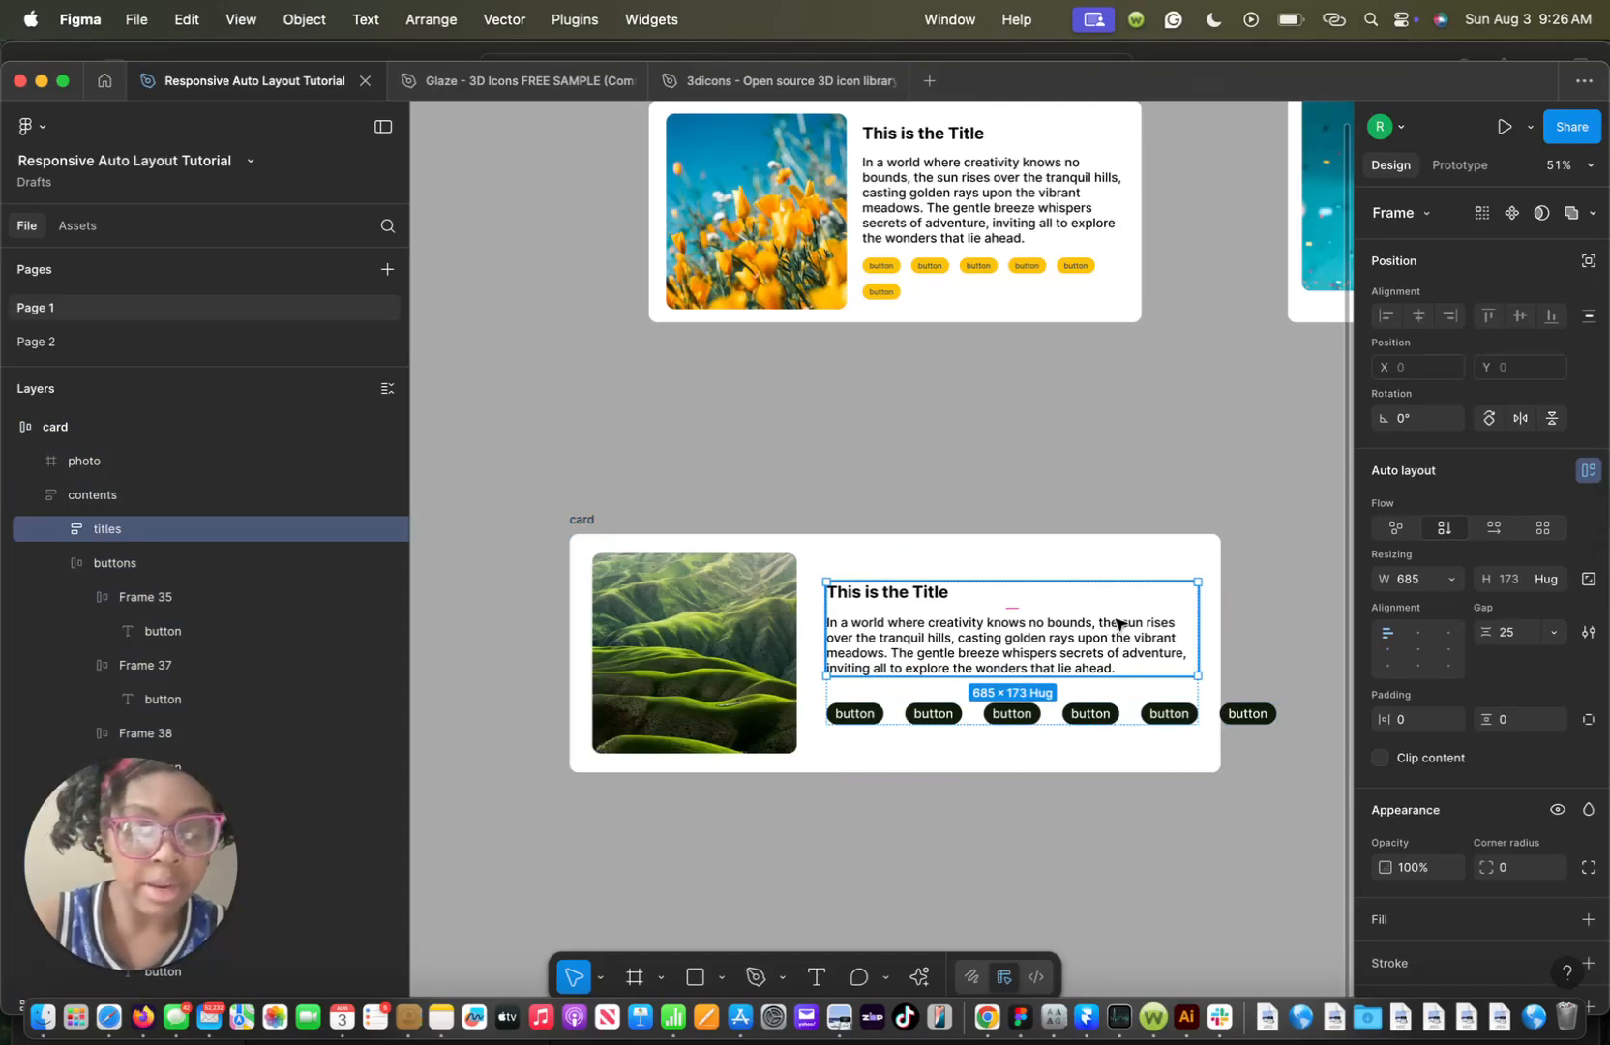
pyautogui.click(1450, 580)
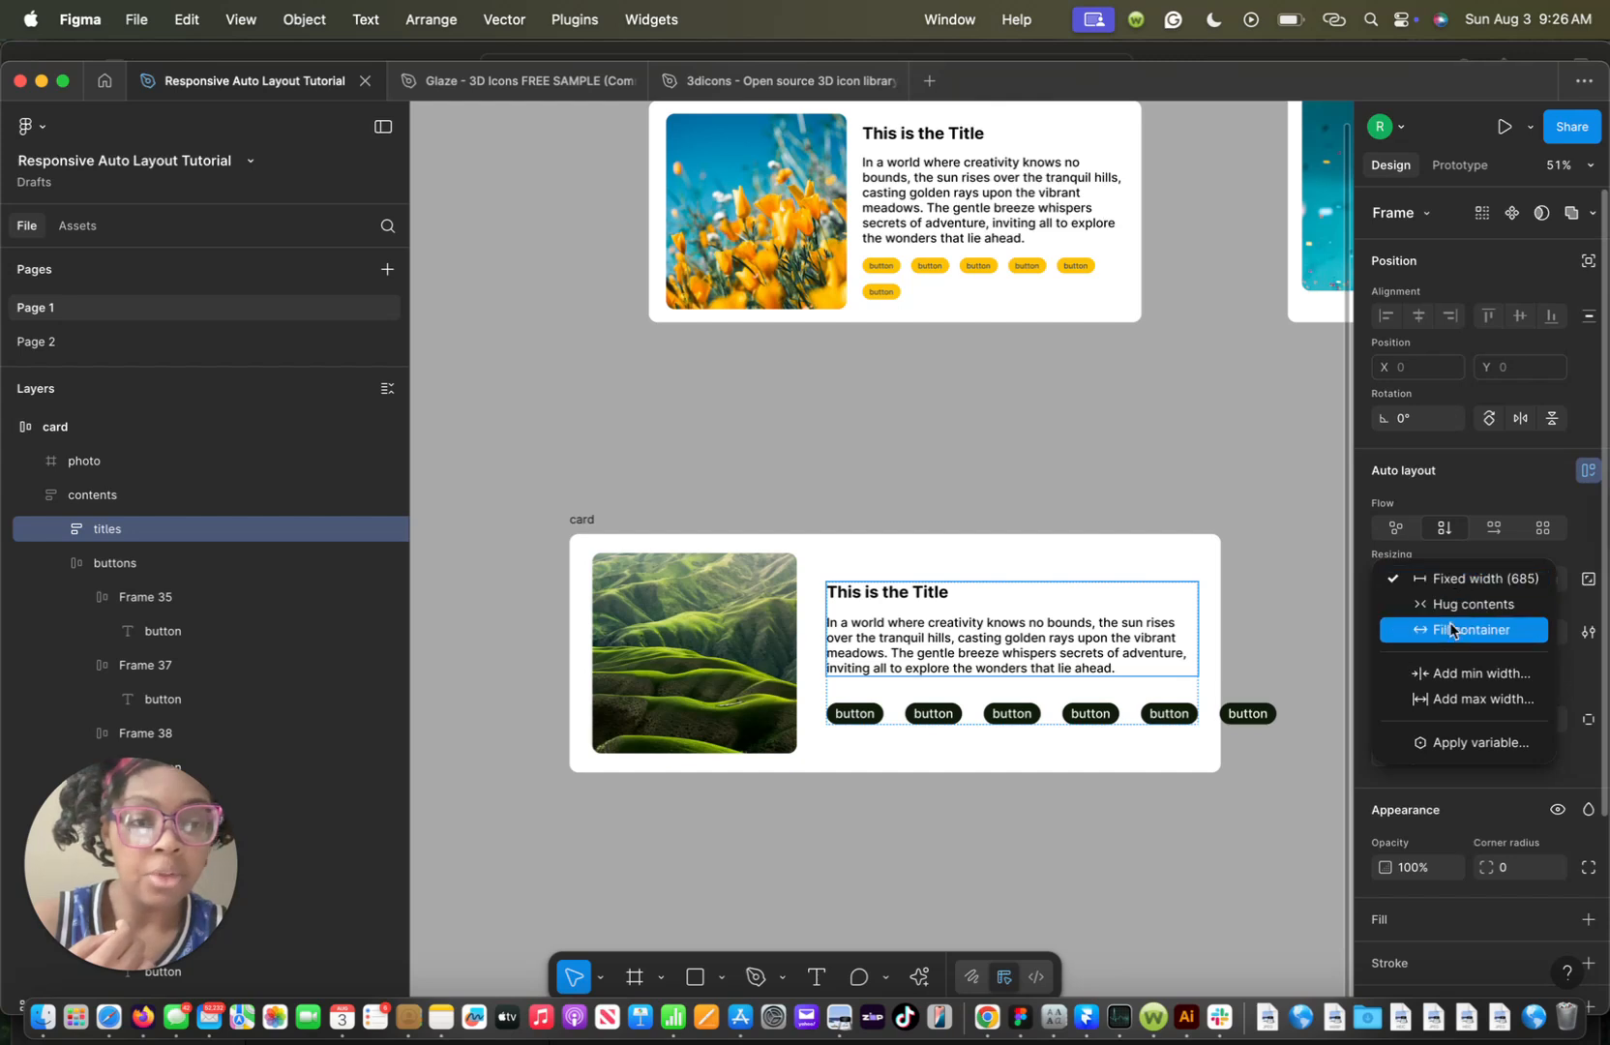
pyautogui.click(1449, 625)
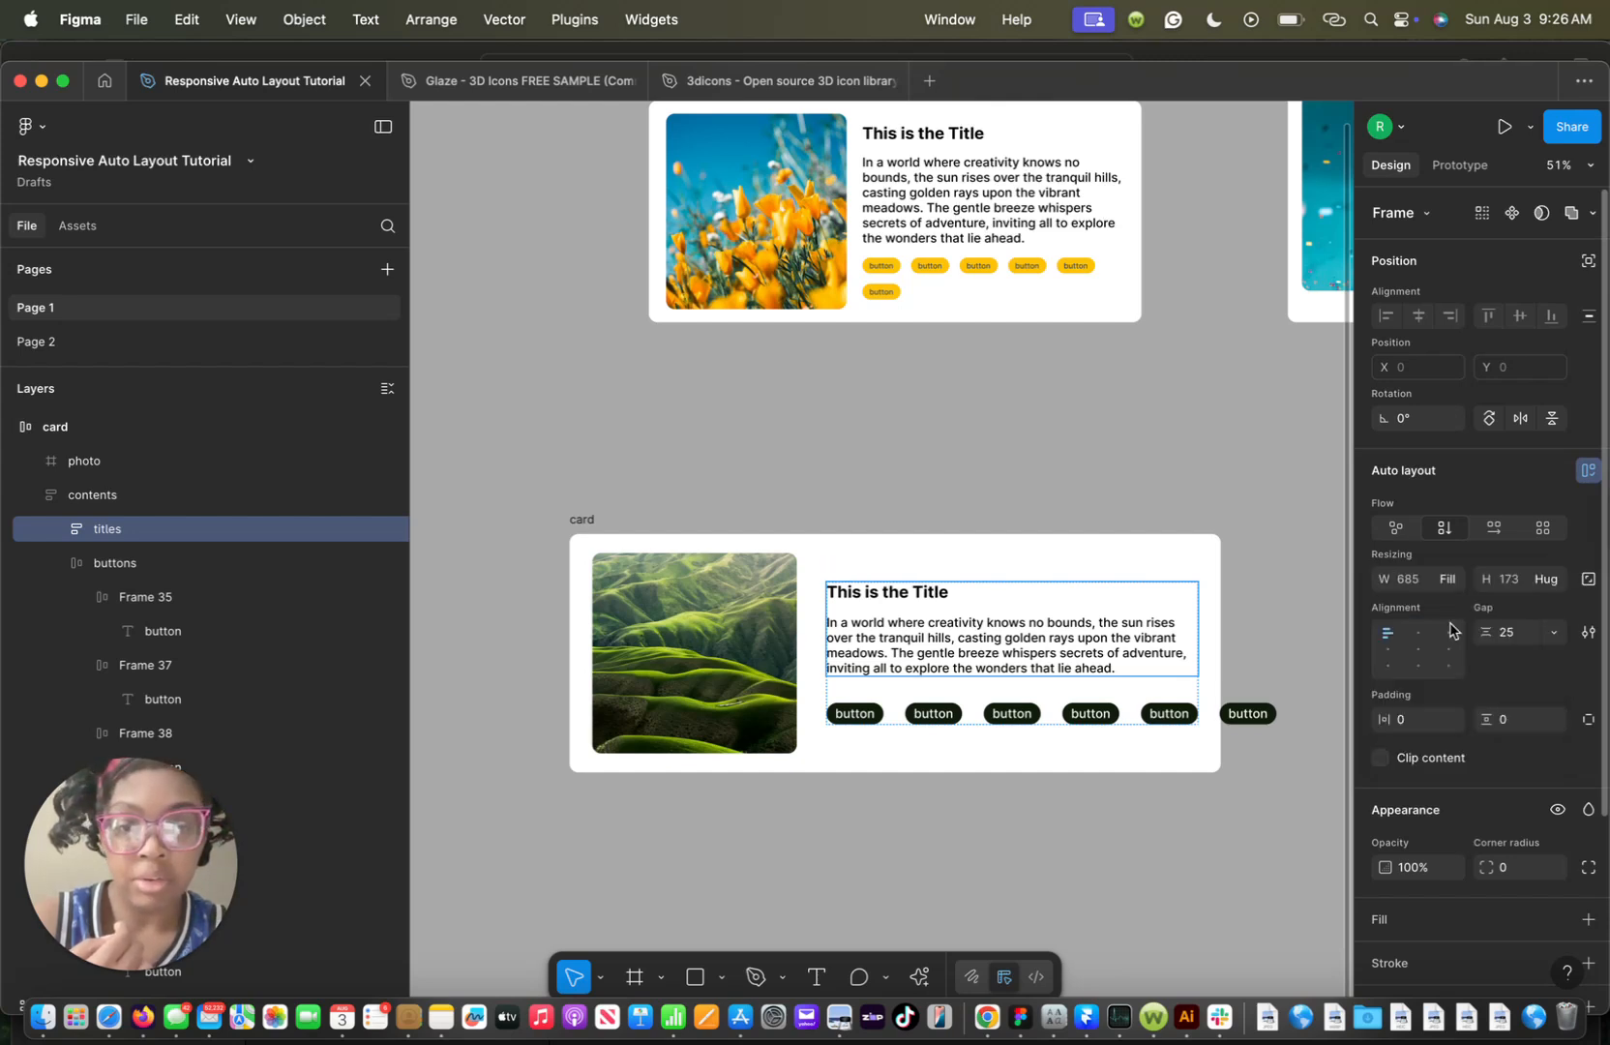
pyautogui.doubleClick(1128, 646)
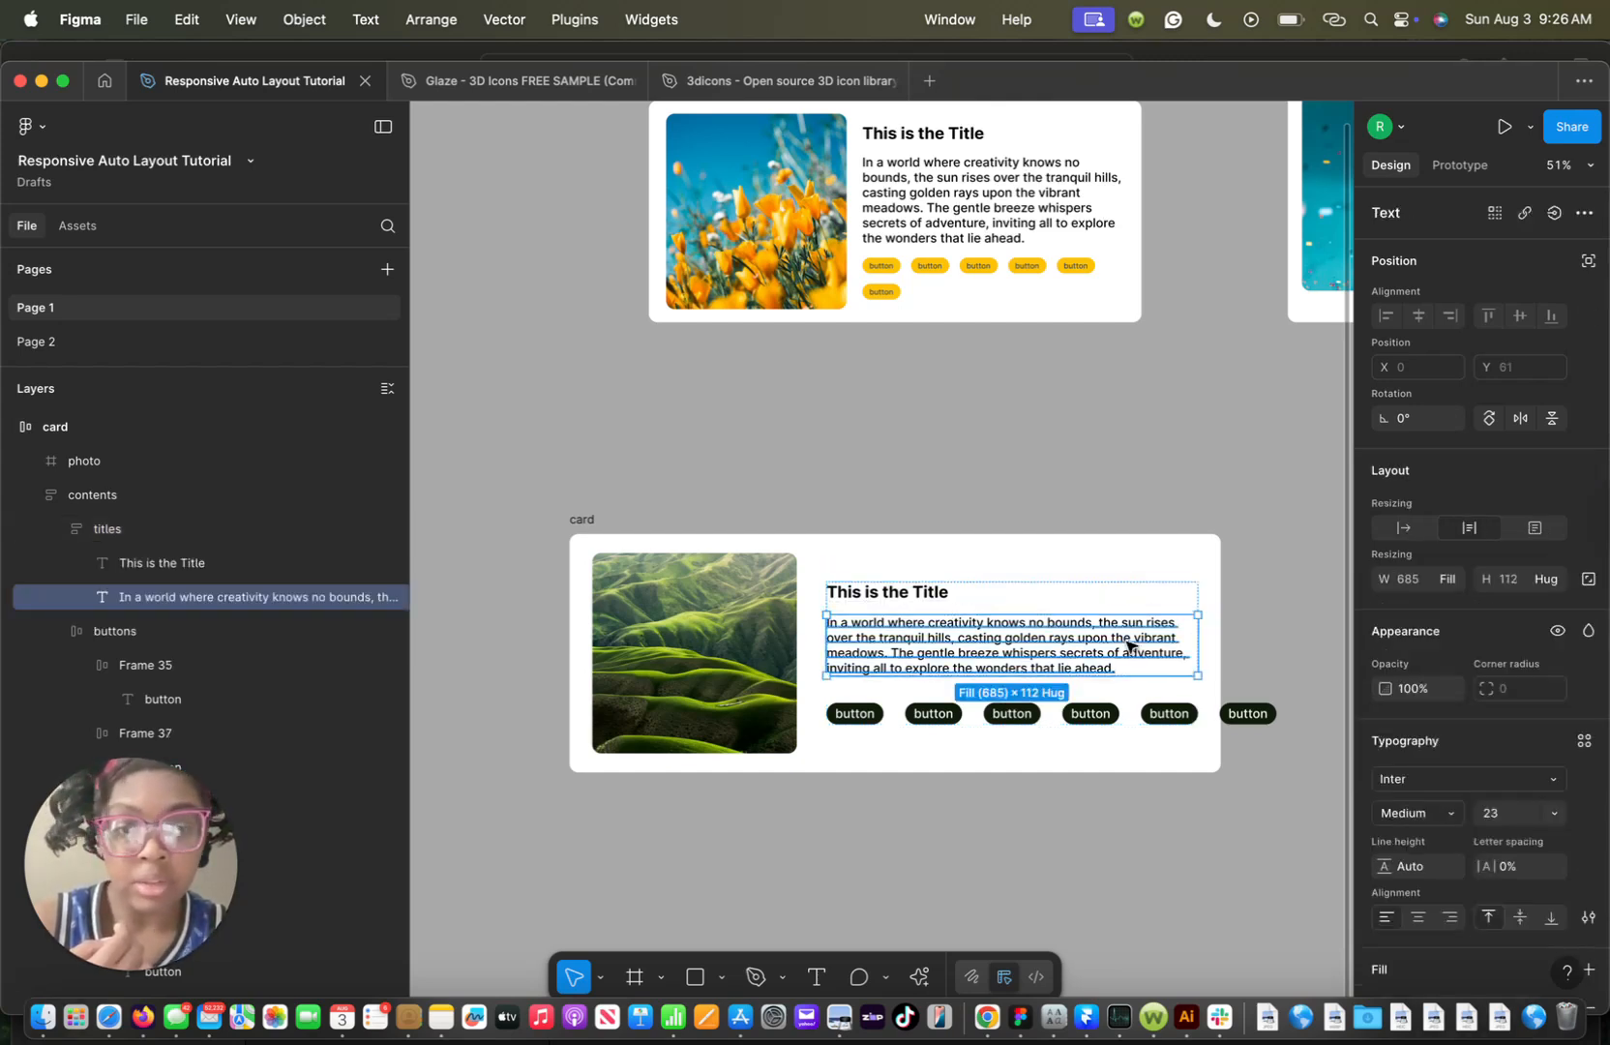
pyautogui.click(1031, 604)
pyautogui.click(927, 592)
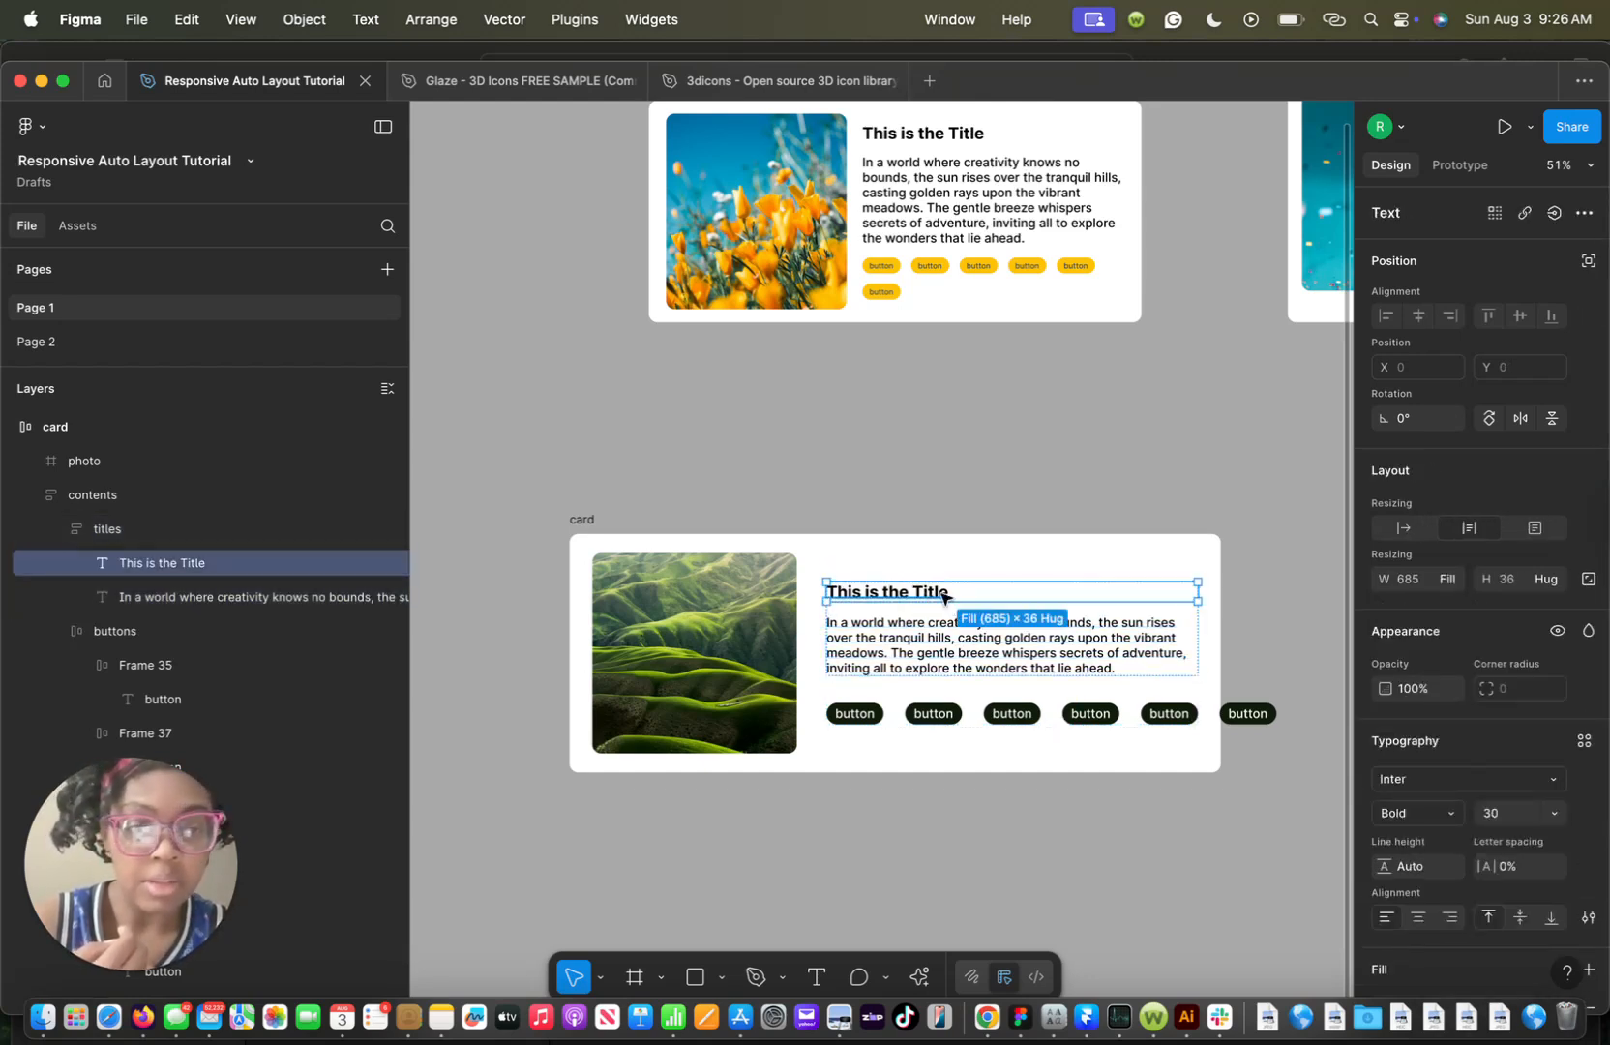
# Set the buttons frame's width to Fill container
pyautogui.click(1178, 718)
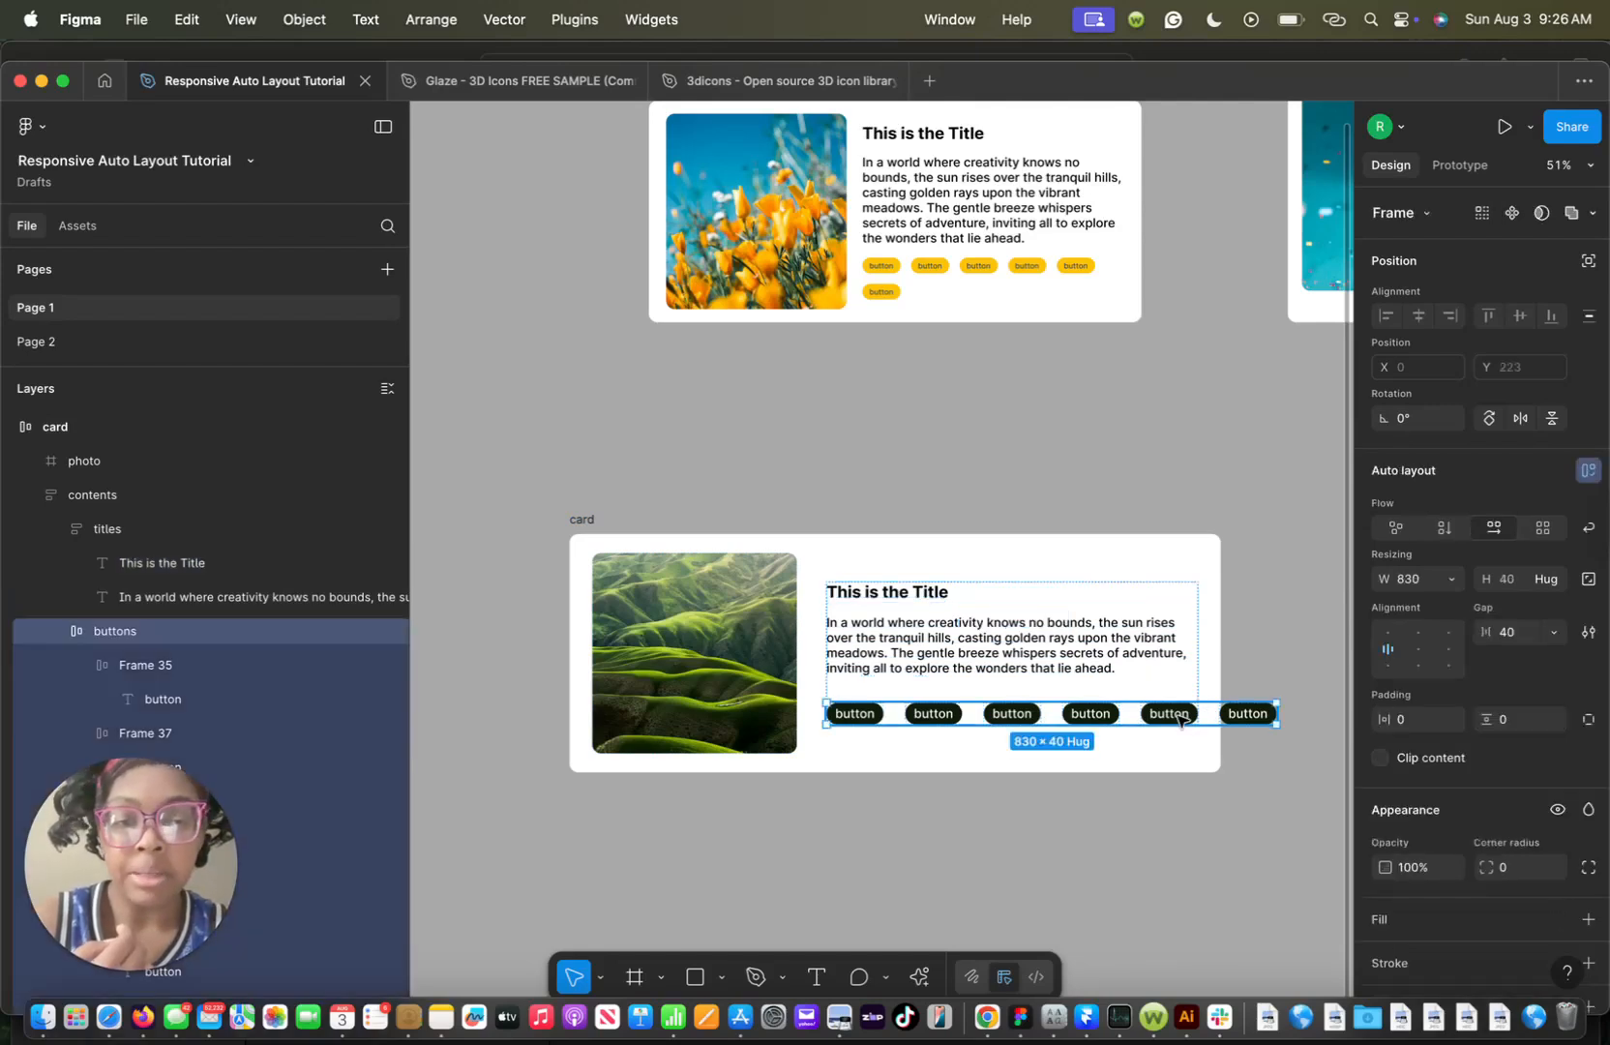
pyautogui.click(1452, 581)
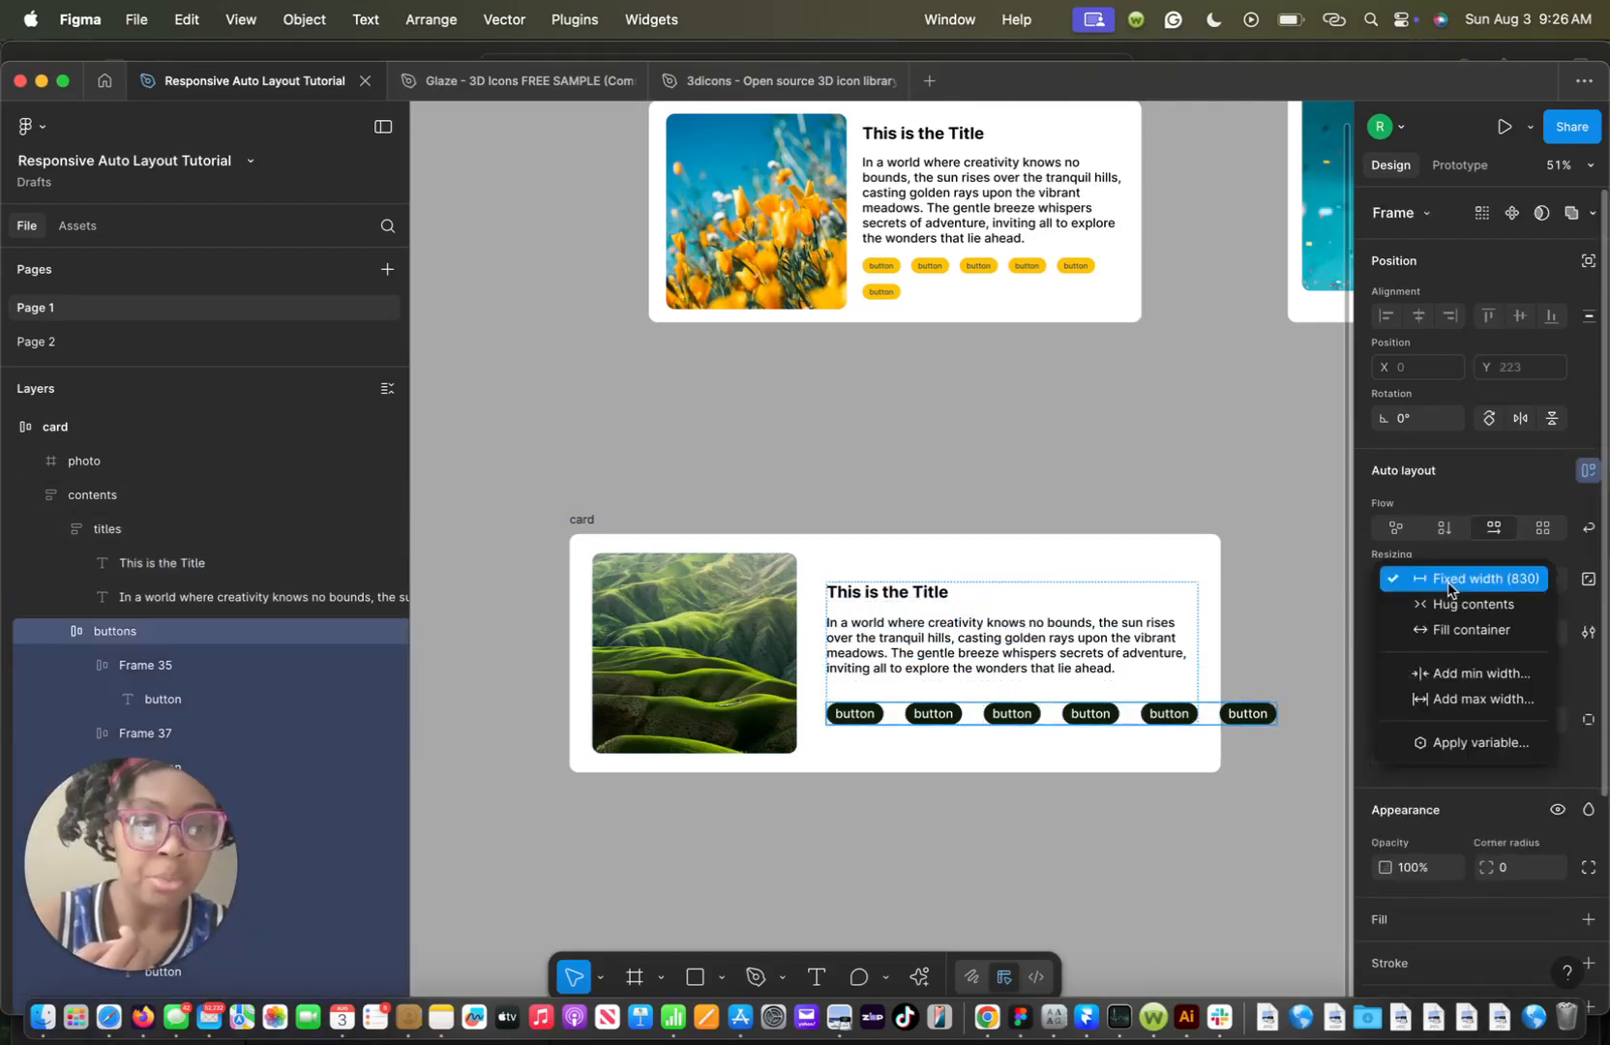
pyautogui.click(1451, 630)
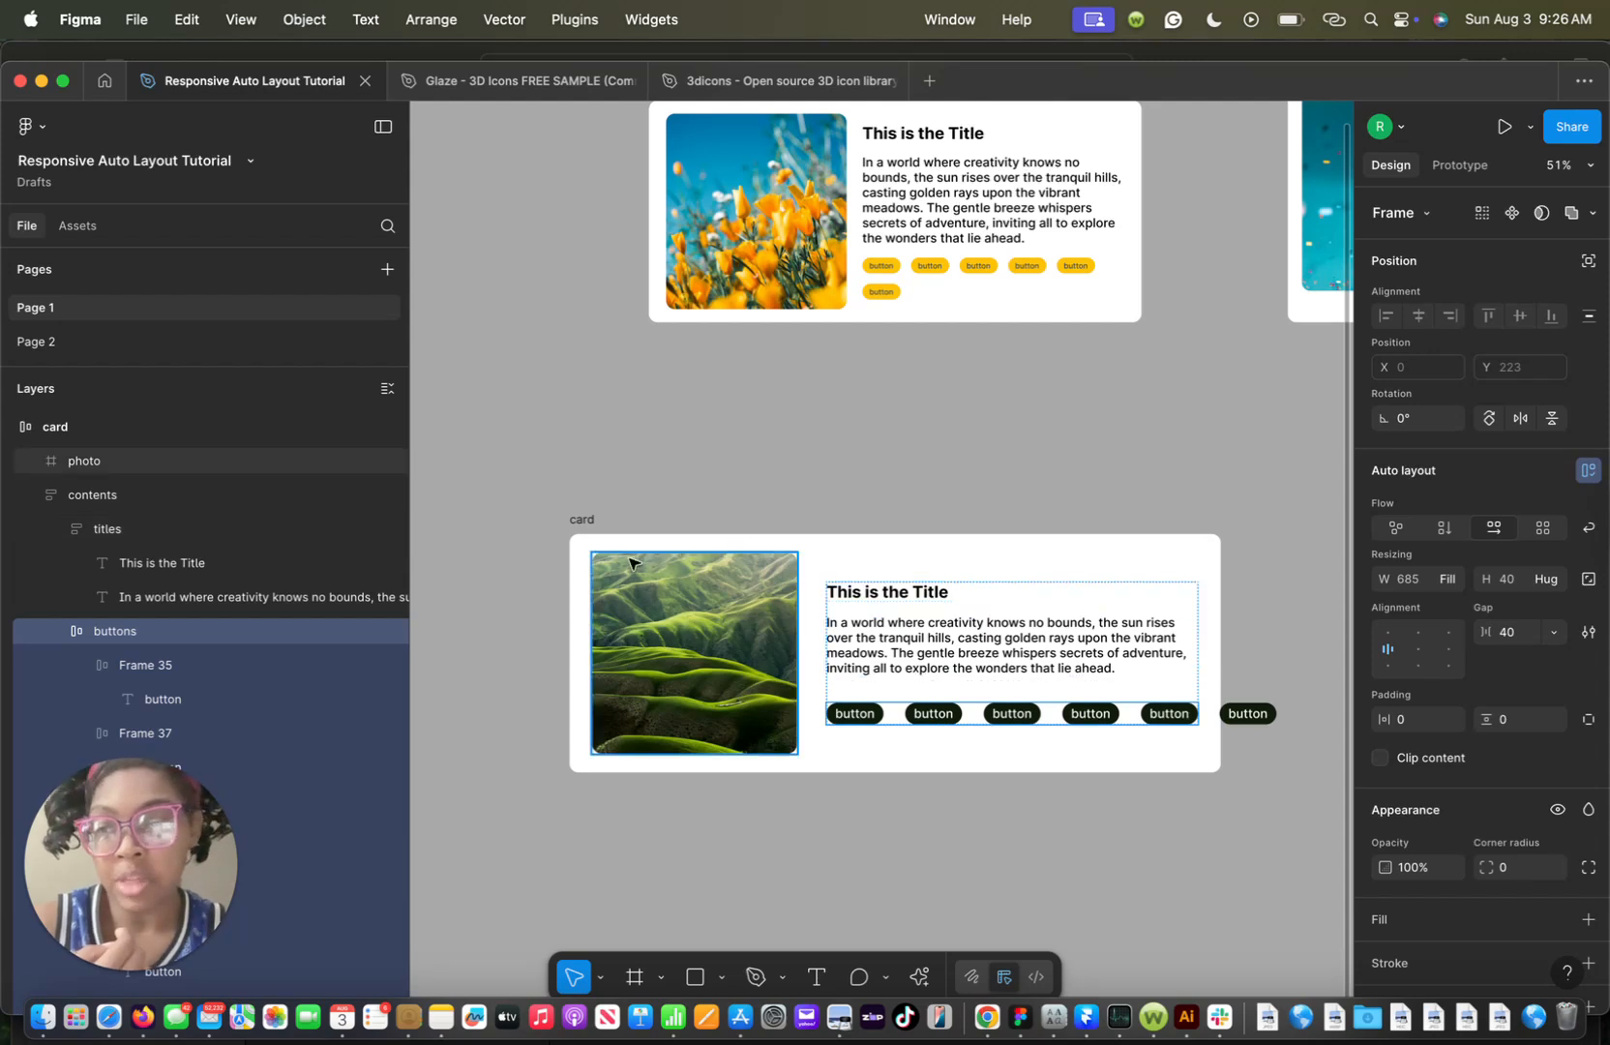
# Turn on wrapping for the buttons frame inside the card's contents
pyautogui.click(179, 507)
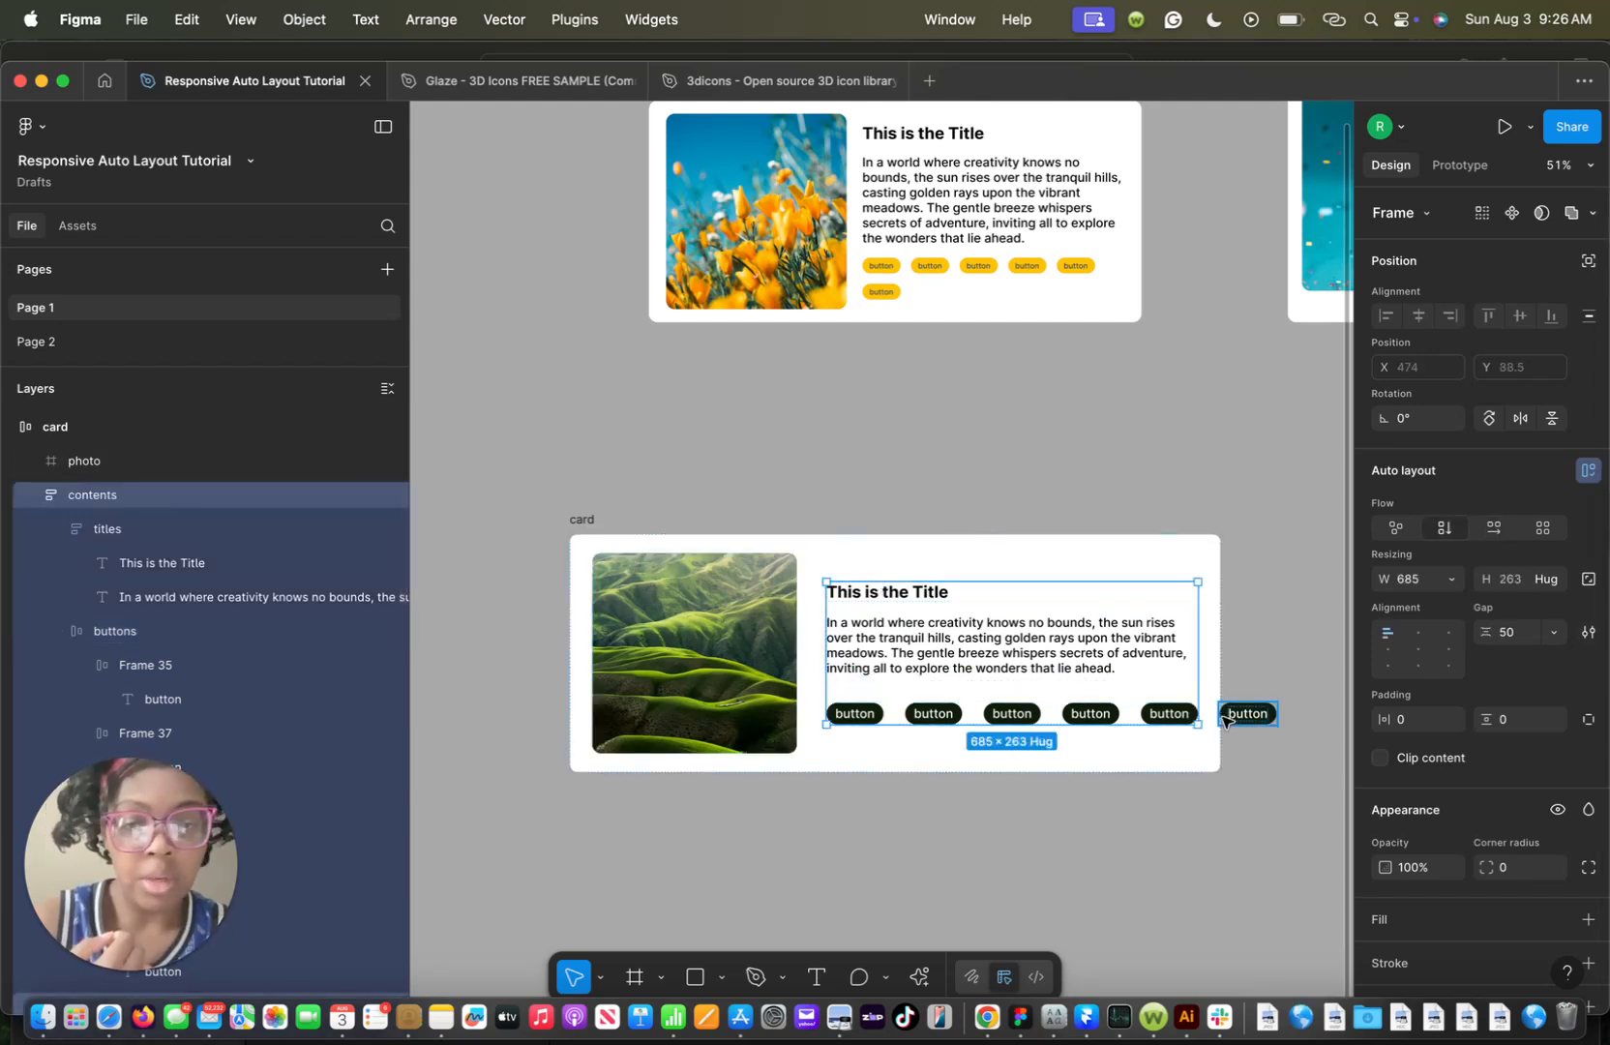
pyautogui.click(155, 638)
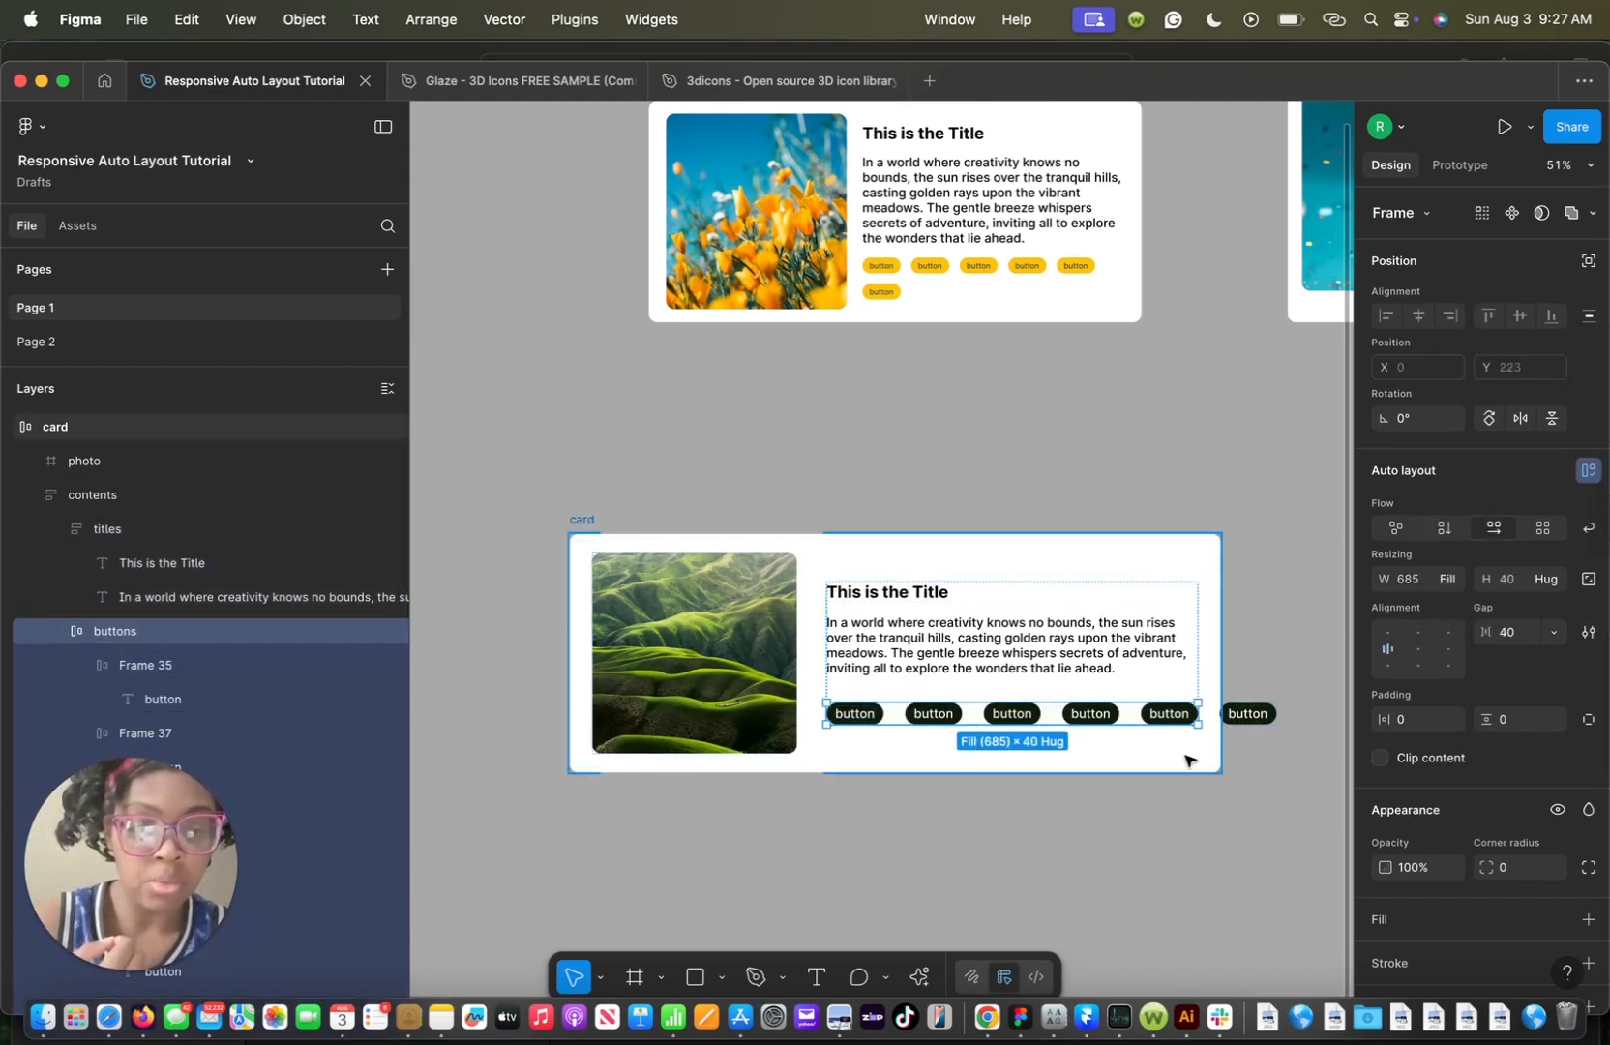
pyautogui.click(1588, 532)
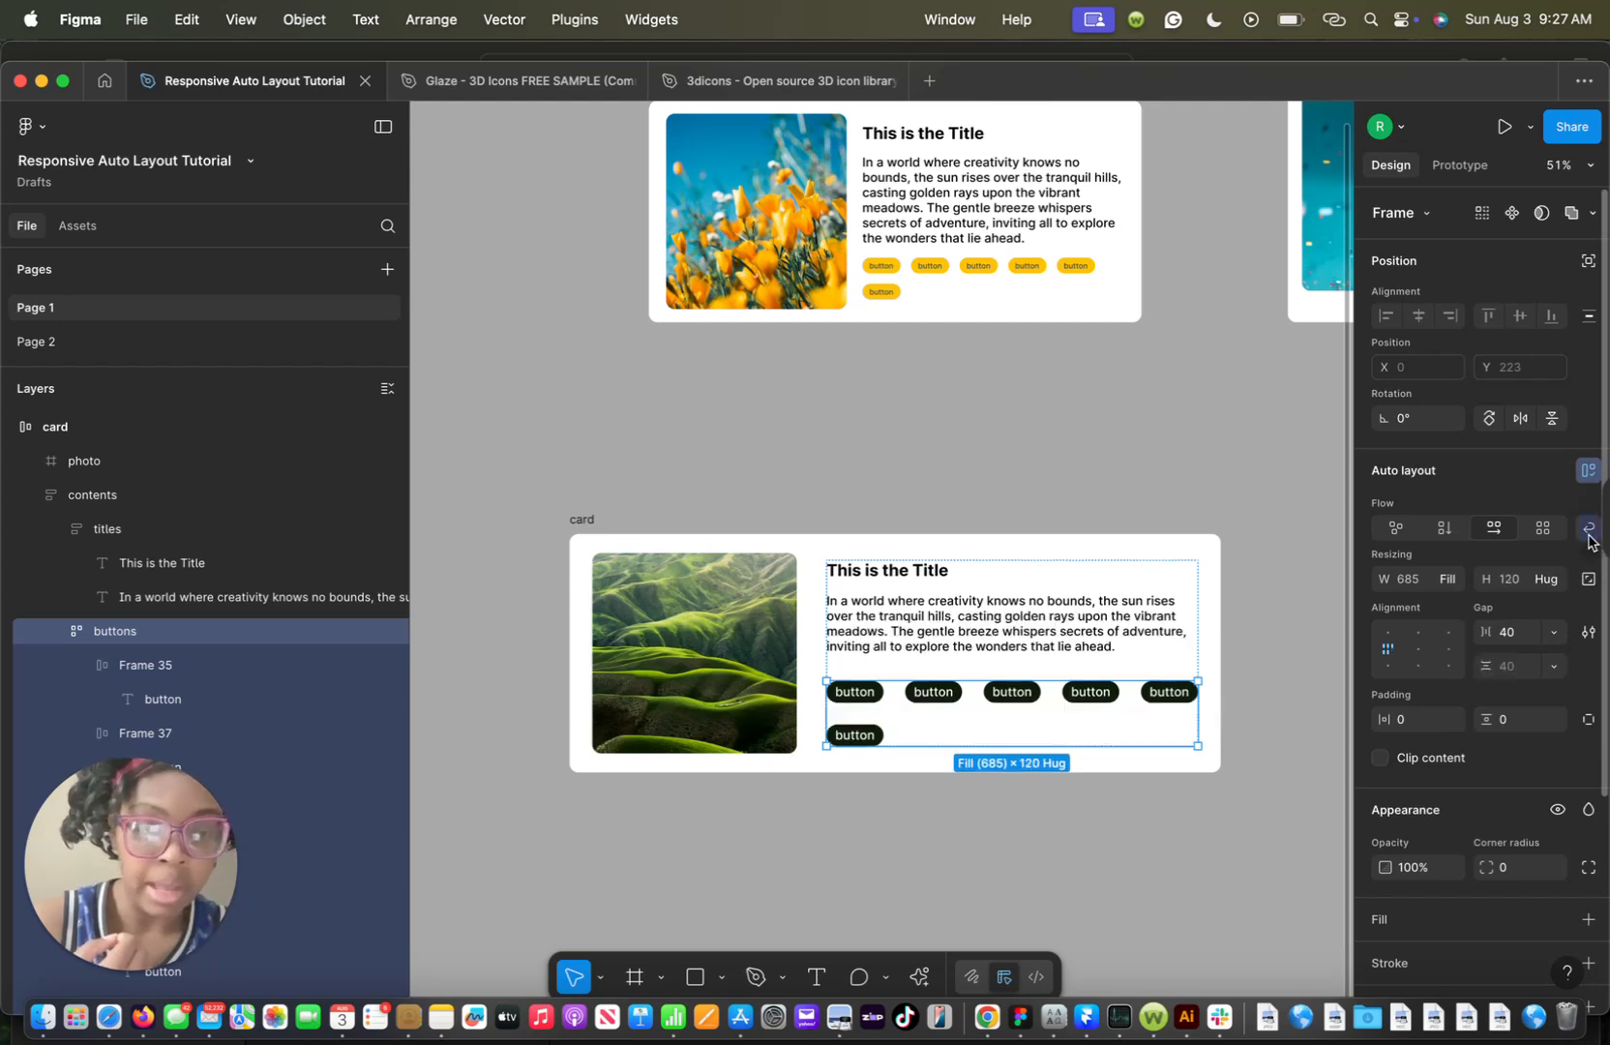
# Try narrowing the whole card to test its resizing and check its width resizing options
pyautogui.click(888, 759)
pyautogui.moveTo(1202, 628); pyautogui.dragTo(1137, 631)
pyautogui.doubleClick(1136, 631)
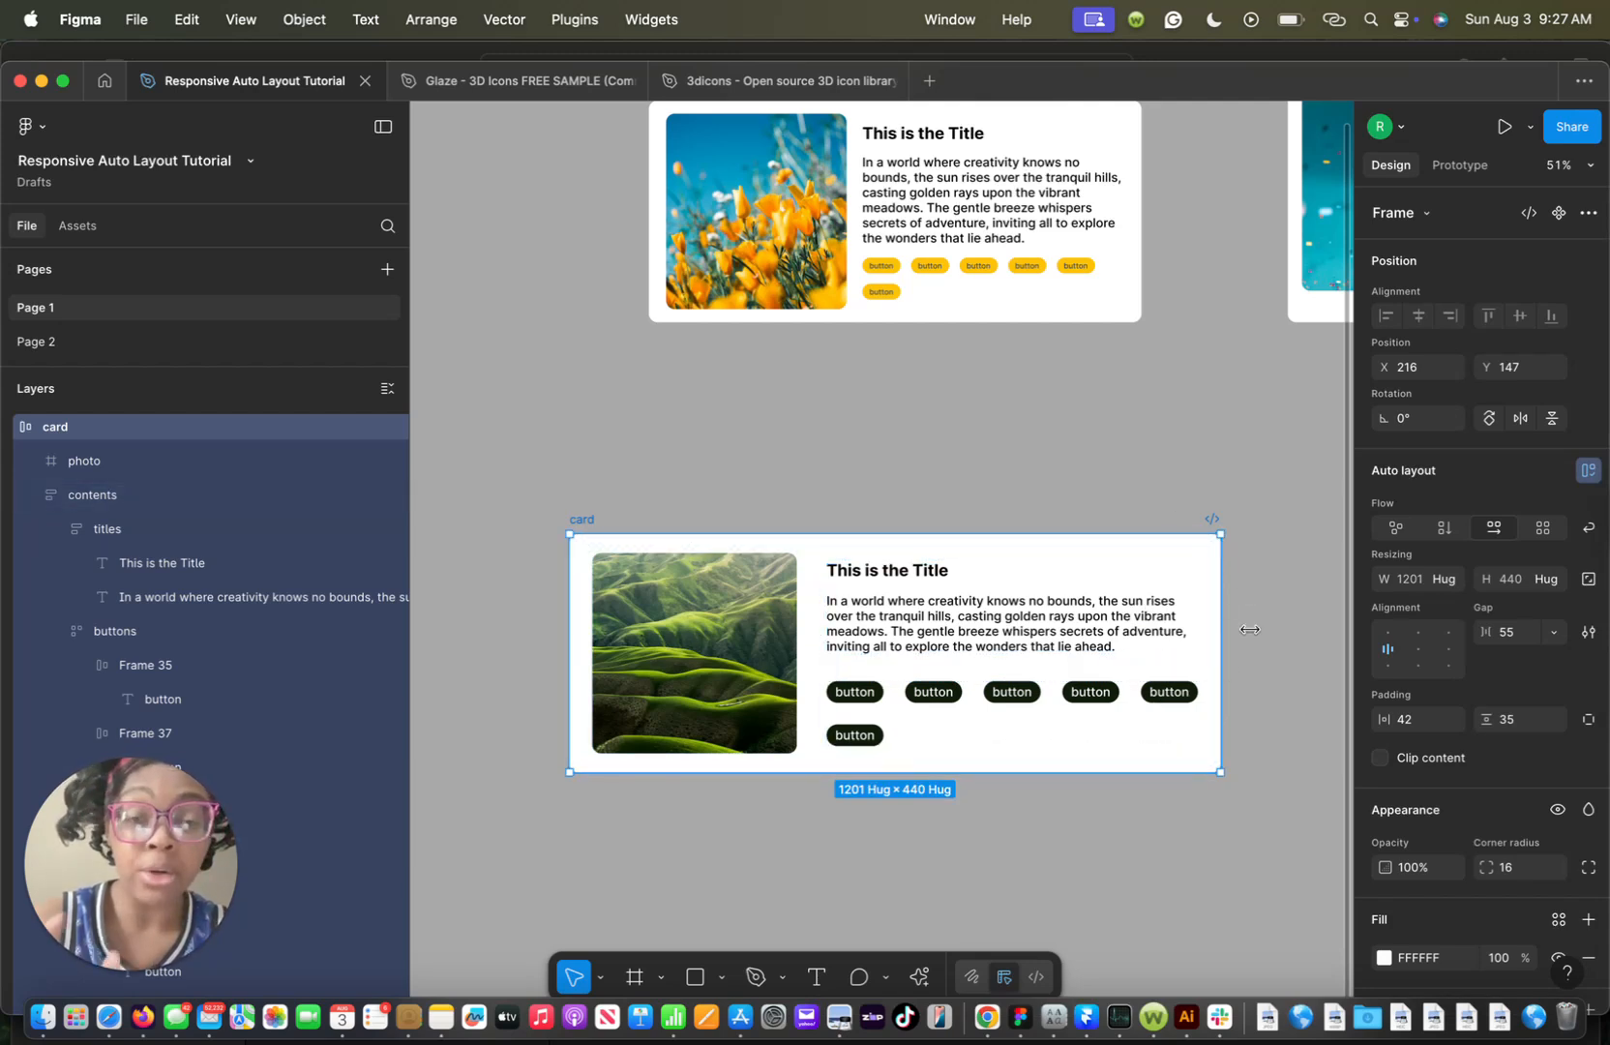
pyautogui.click(1455, 588)
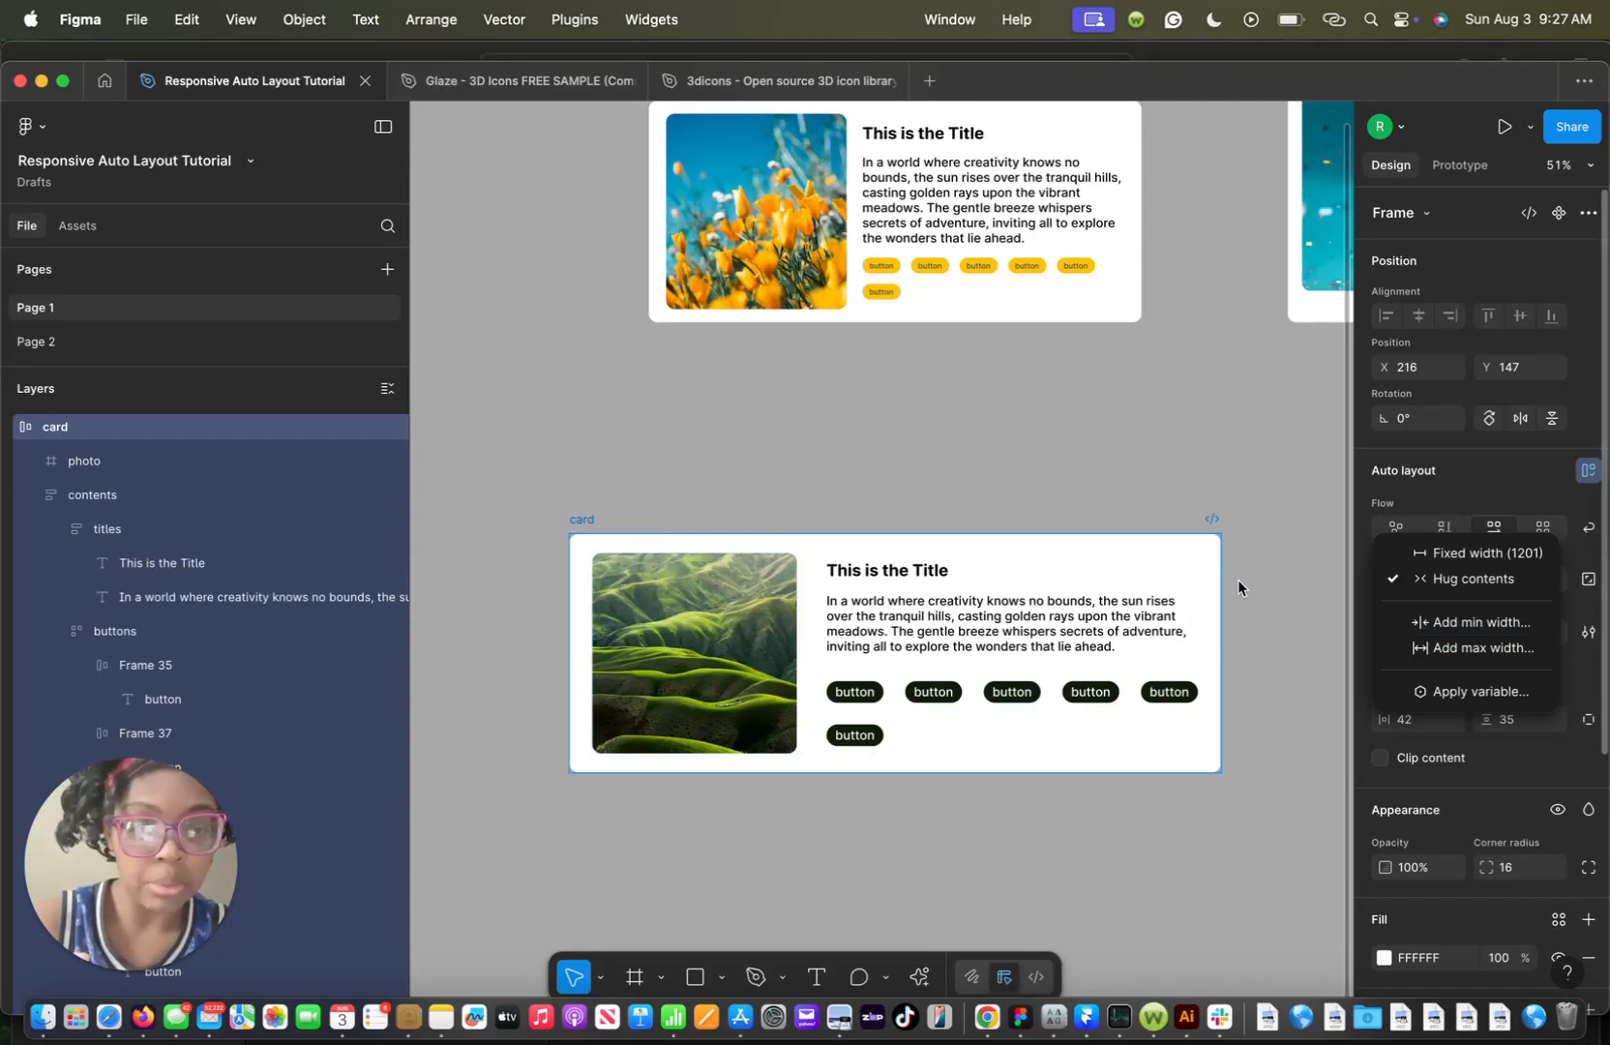
pyautogui.press('Escape')
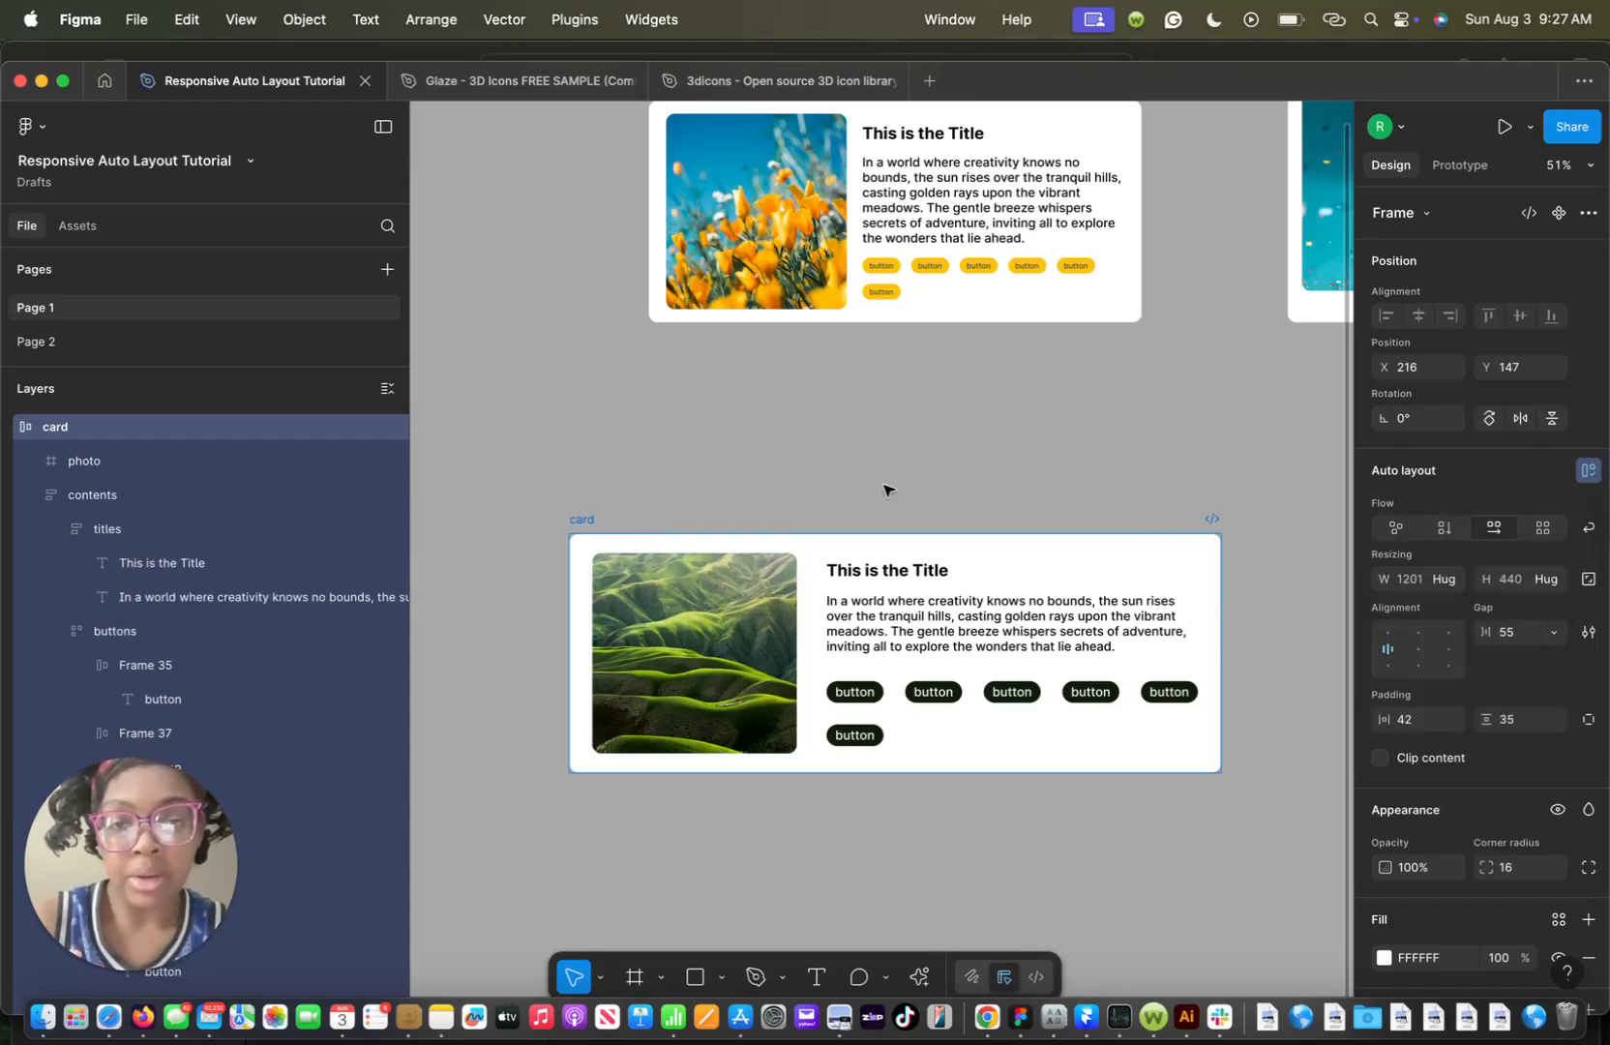
# Add a maximum width of 1201 to the card frame
pyautogui.scroll(3, 895, 532)
pyautogui.scroll(-1, 901, 576)
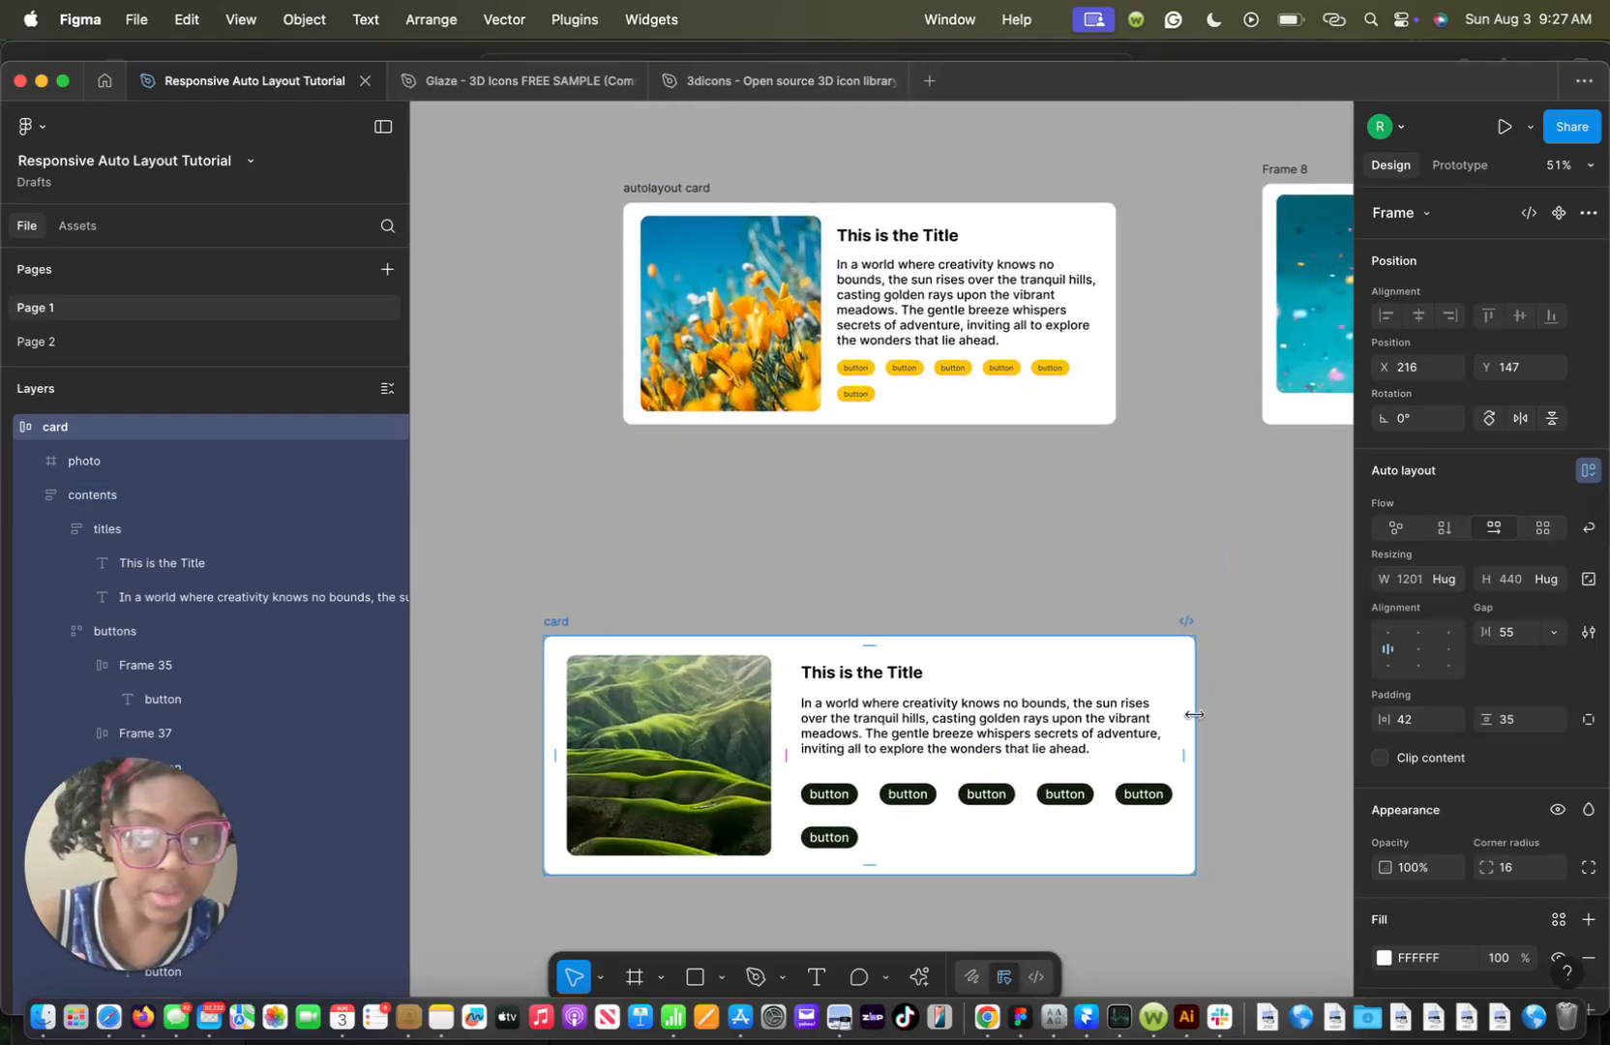
pyautogui.click(1411, 581)
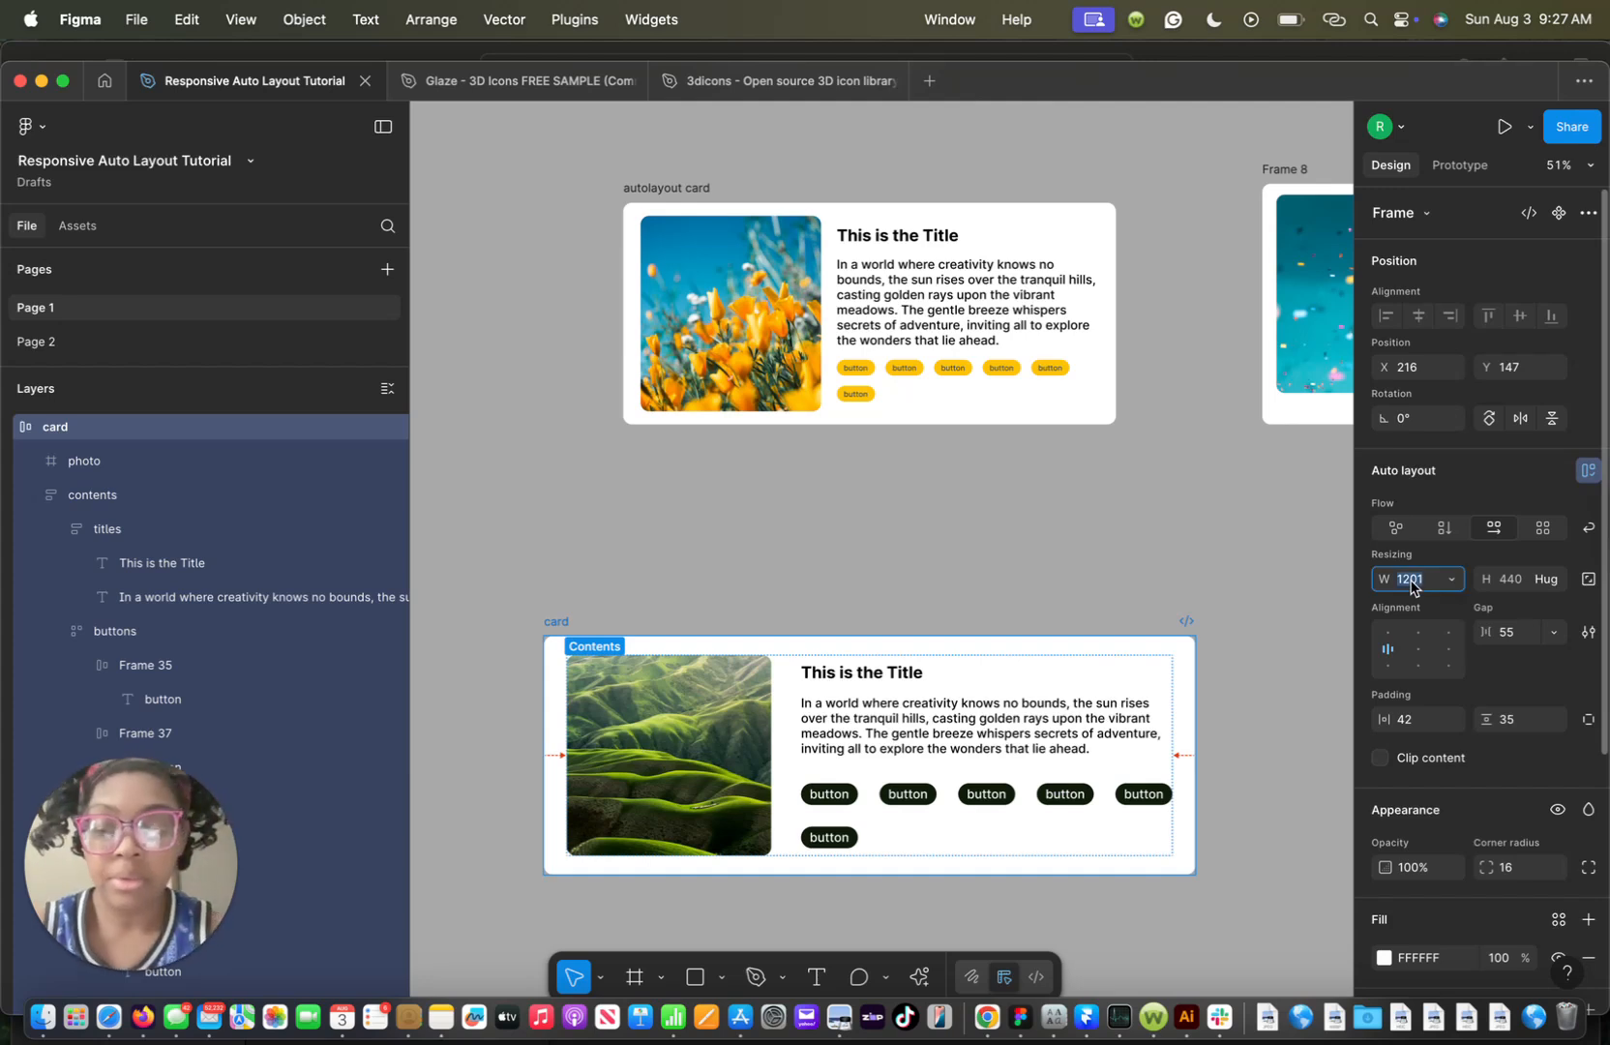
pyautogui.click(1453, 580)
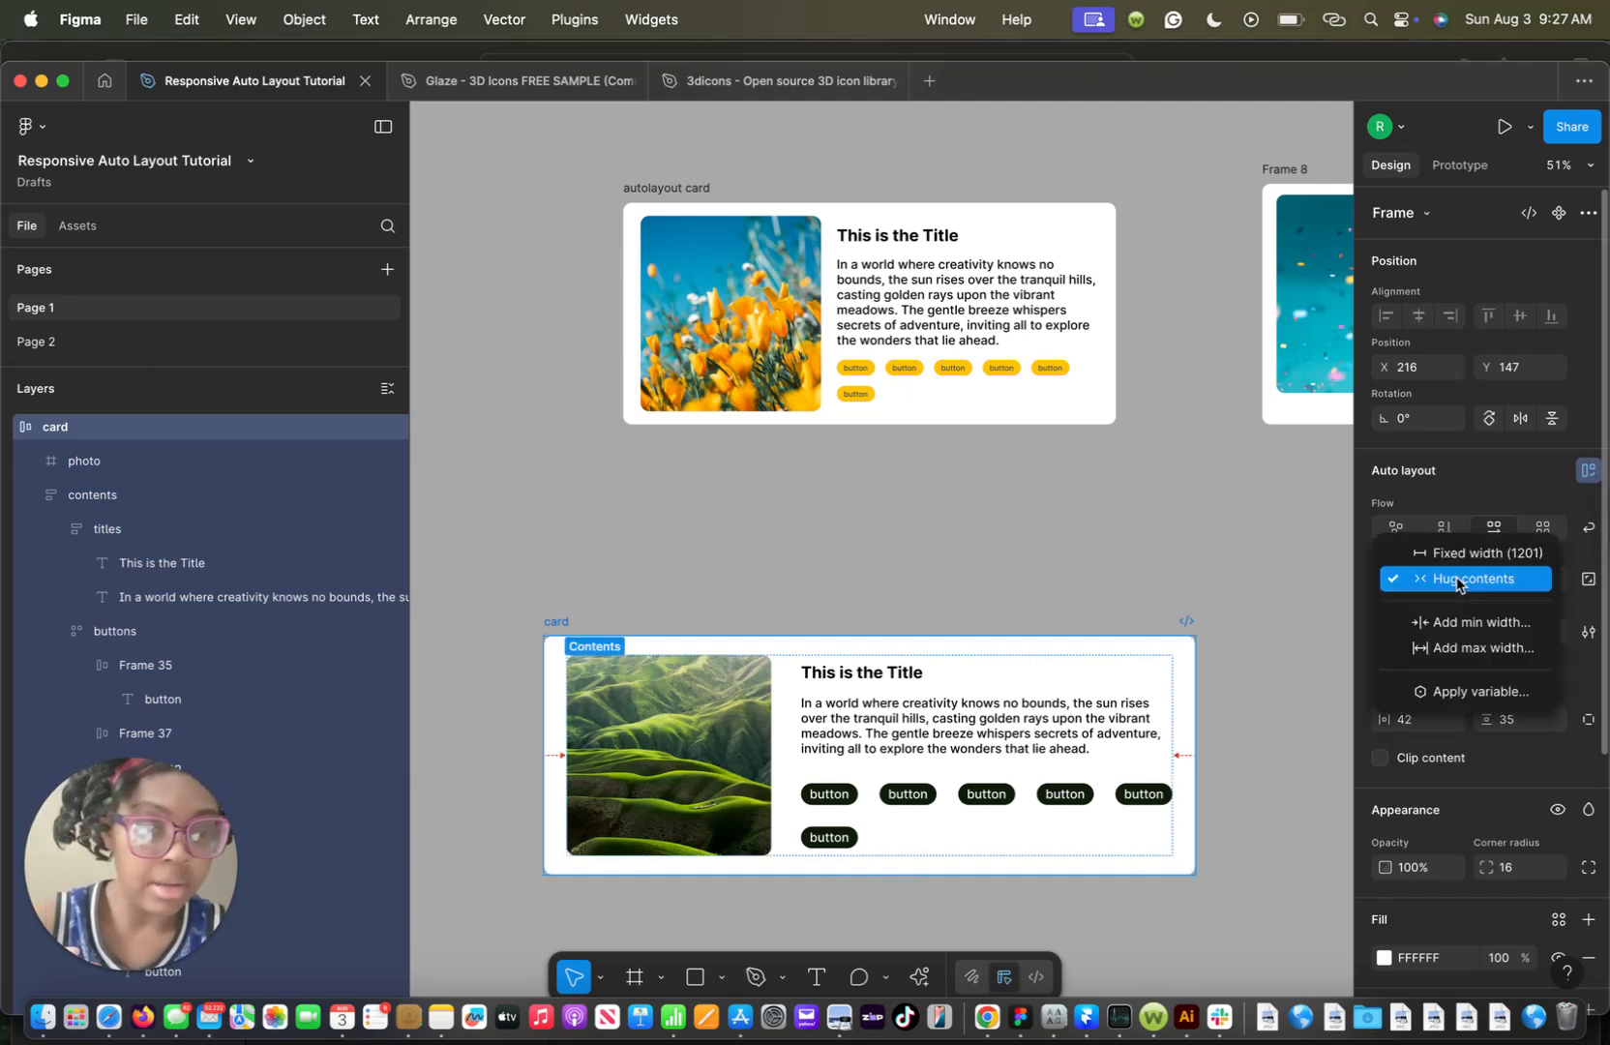
pyautogui.click(1483, 650)
pyautogui.write('1201')
pyautogui.press('Return')
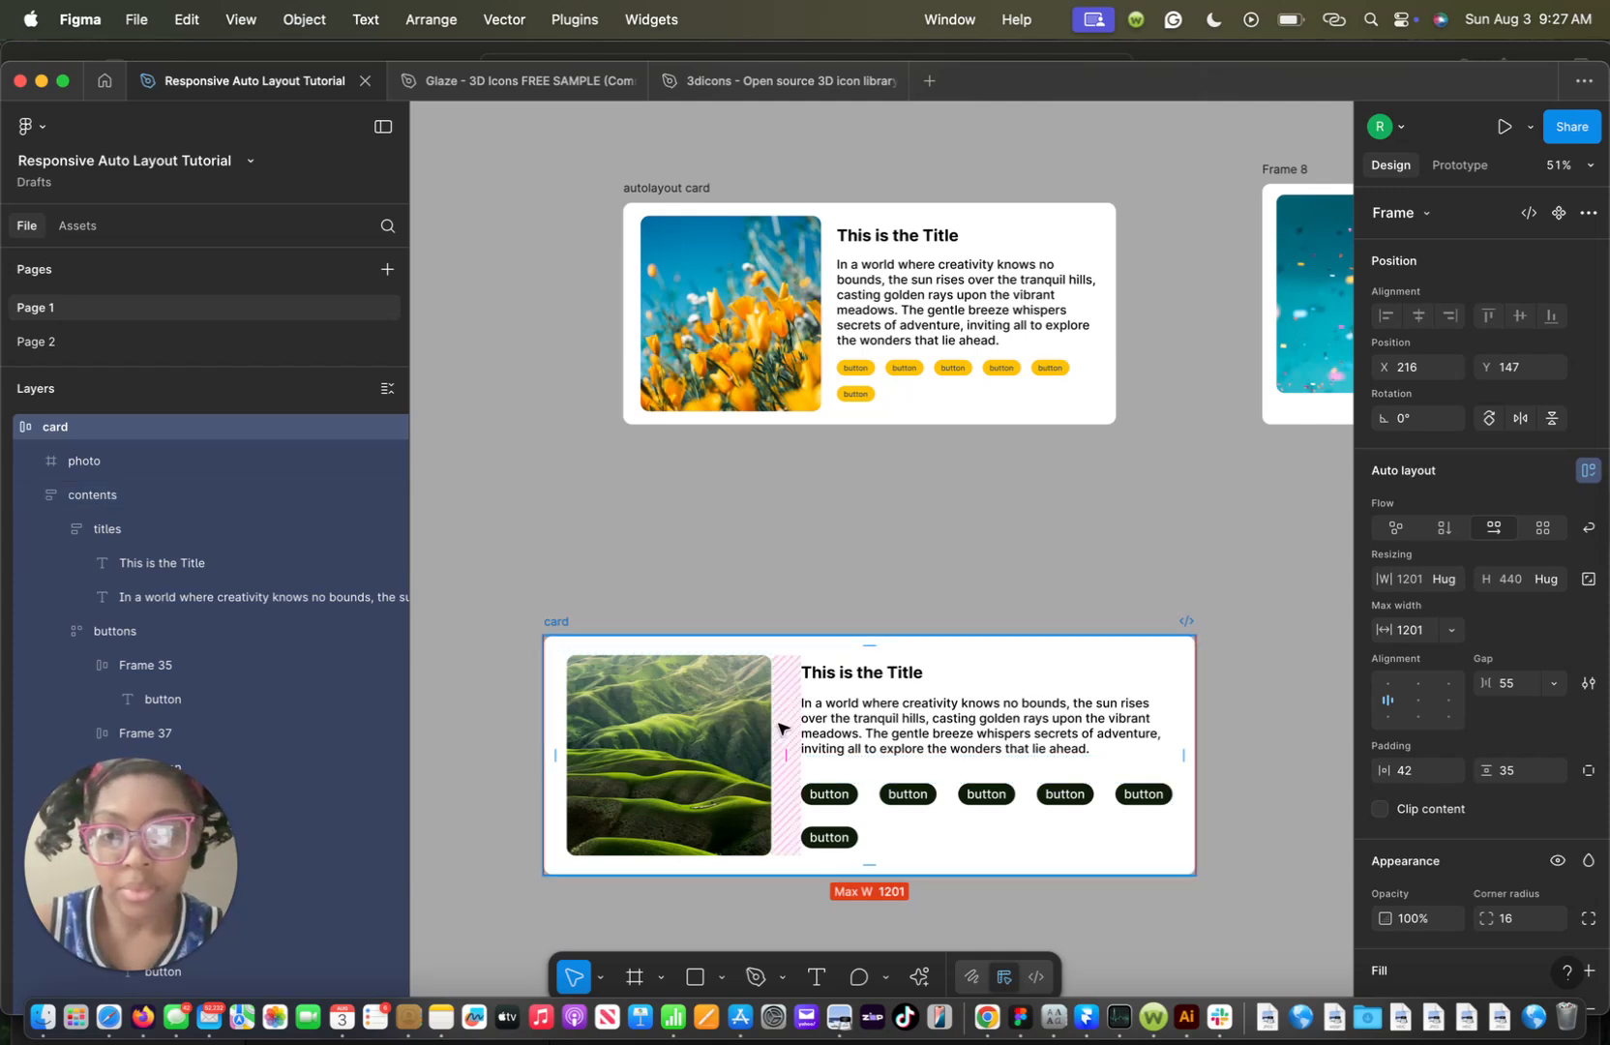
# Narrow the card to 464 wide around the photo and restore its hug-contents width
pyautogui.scroll(-4, 780, 729)
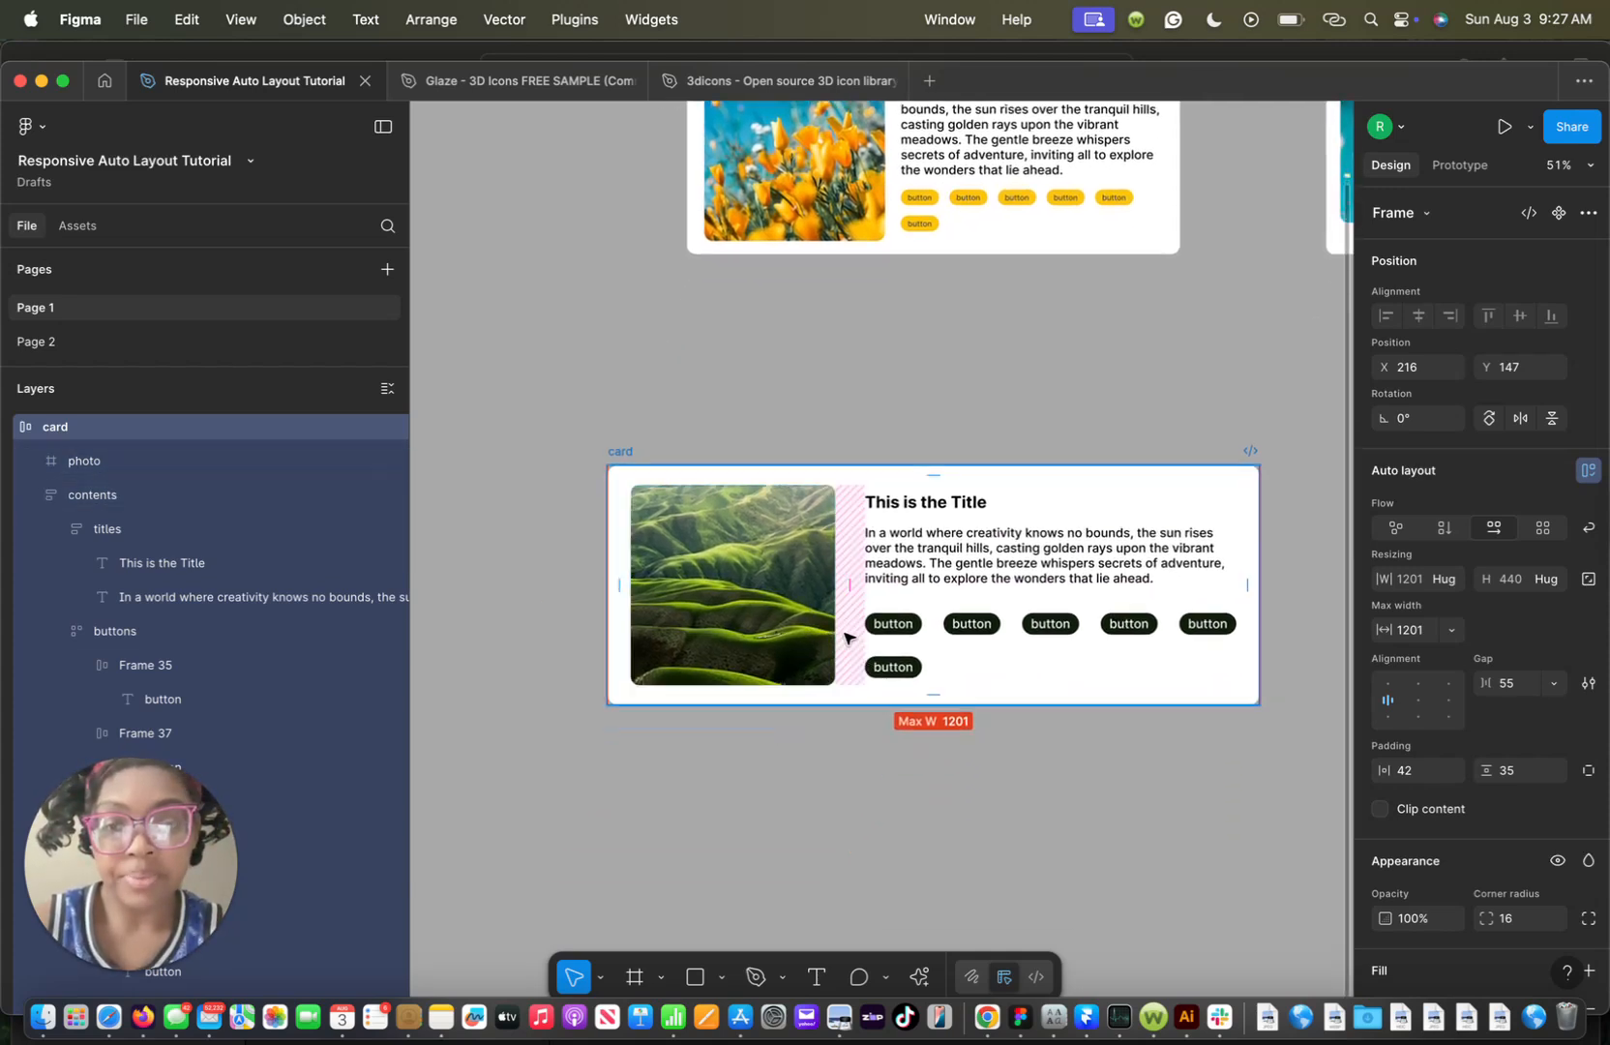
pyautogui.moveTo(1255, 594); pyautogui.dragTo(858, 633)
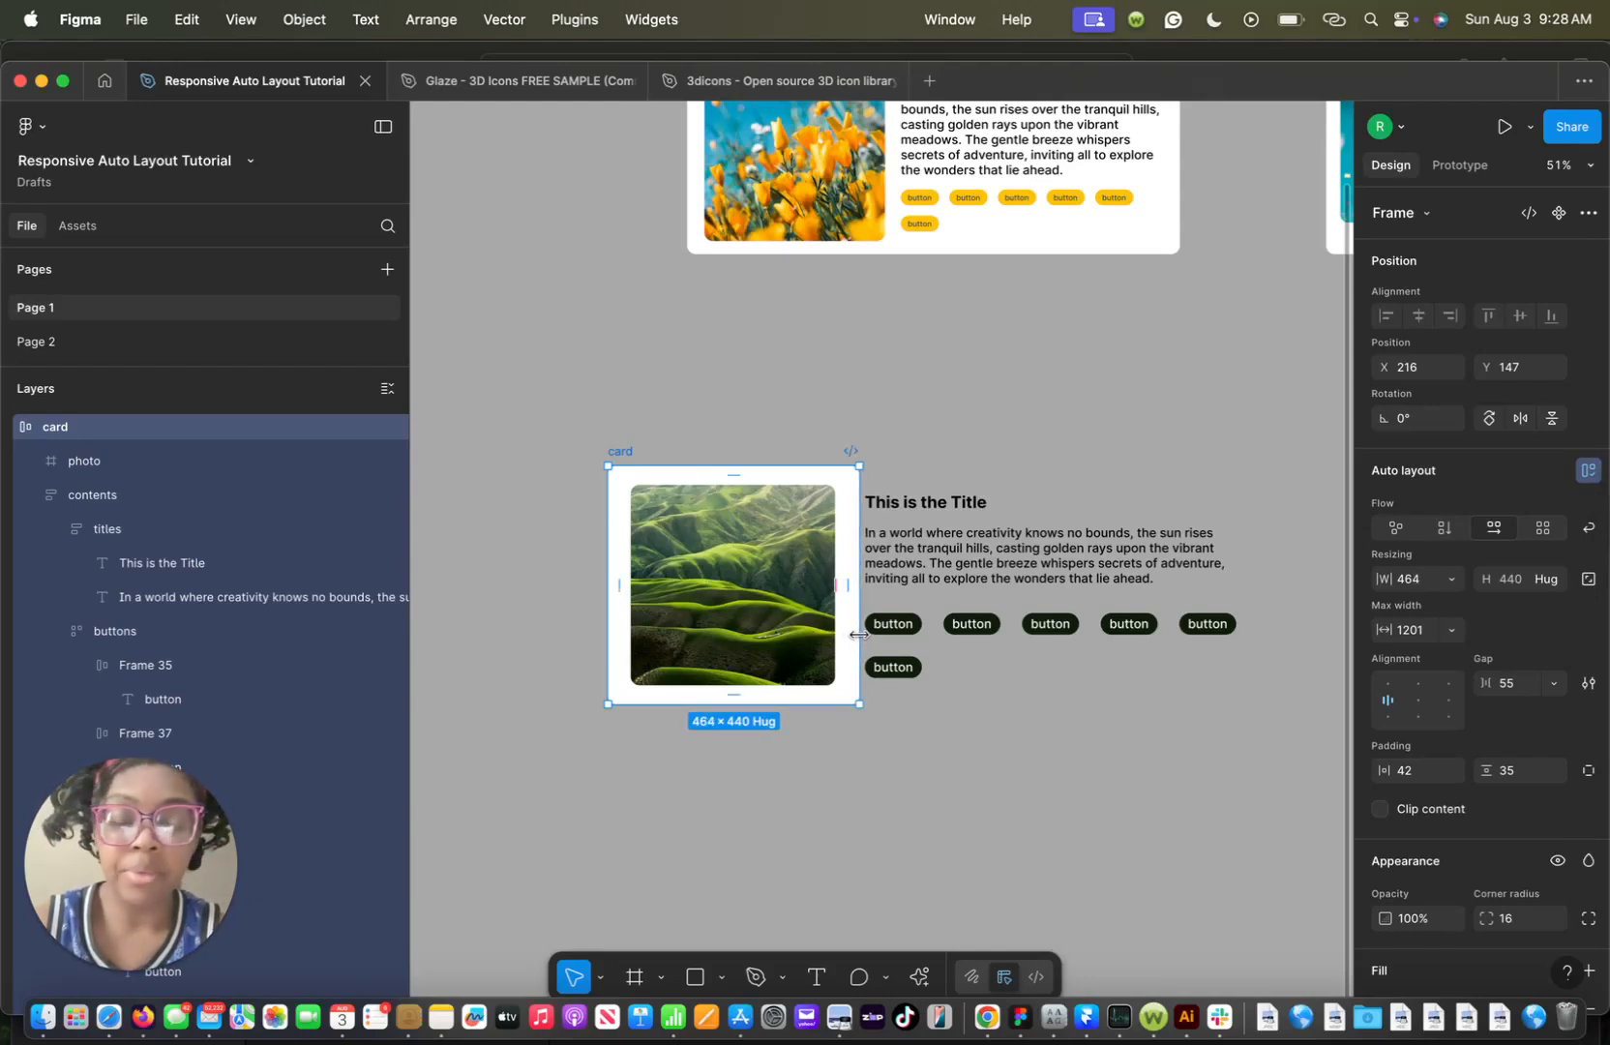
pyautogui.doubleClick(858, 633)
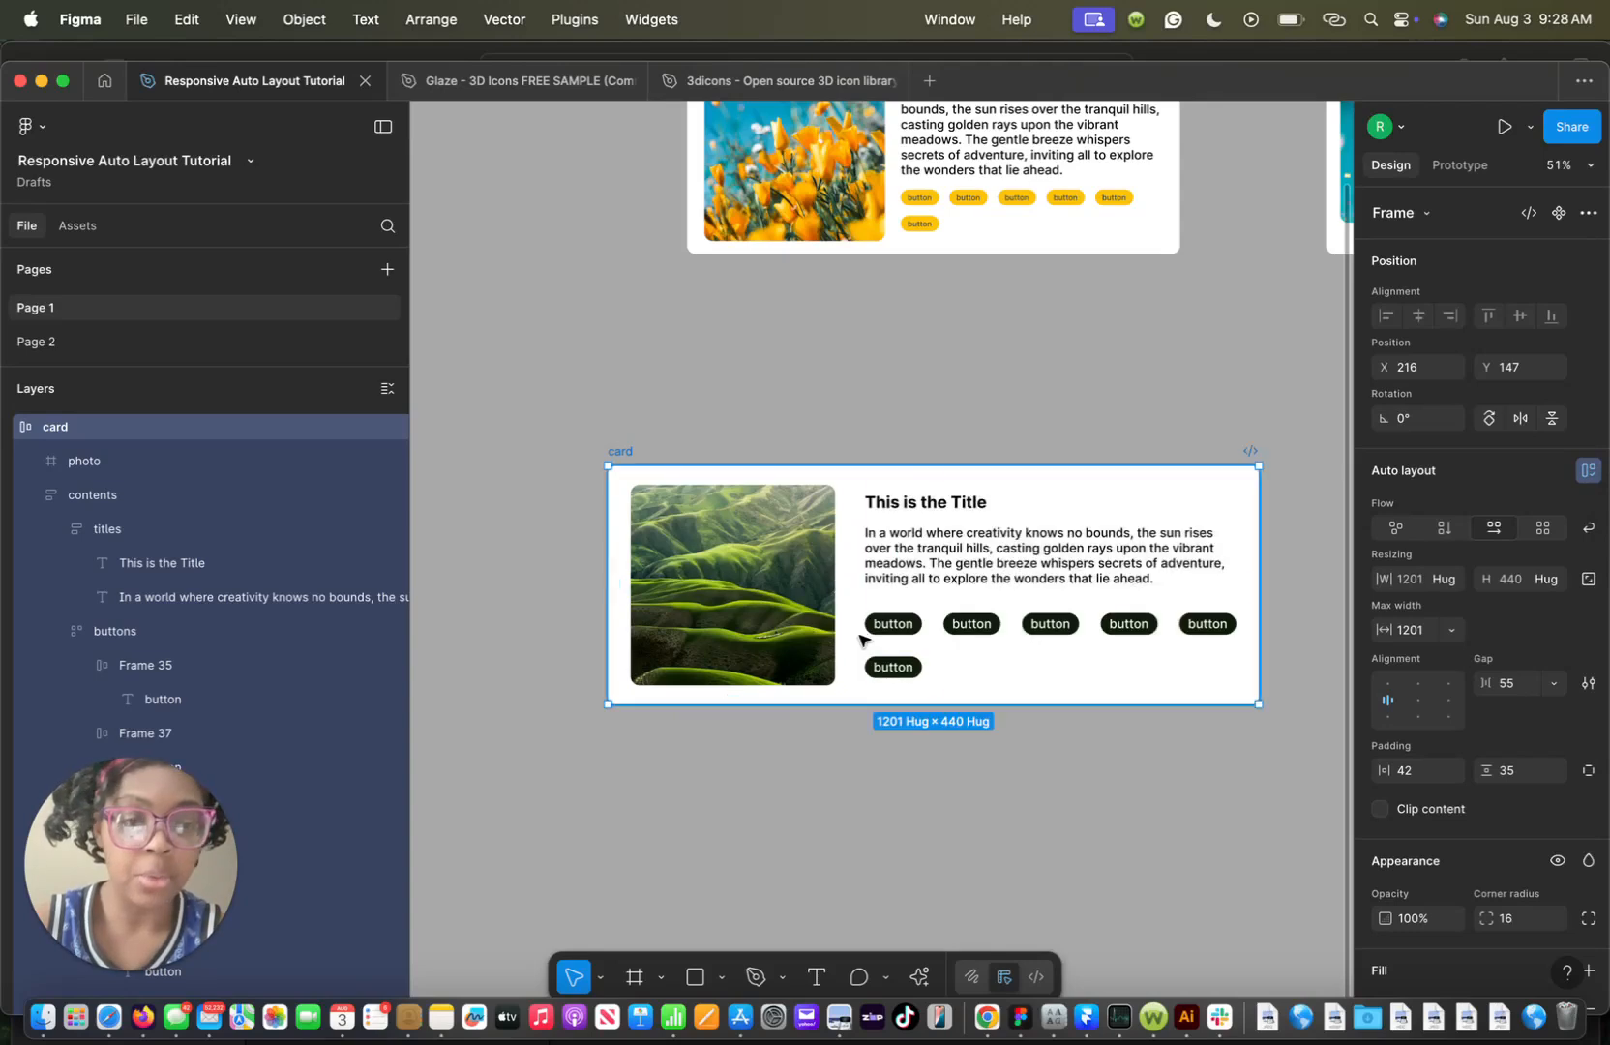
# Add a minimum width of 464 to the card frame
pyautogui.click(1451, 579)
pyautogui.click(1461, 622)
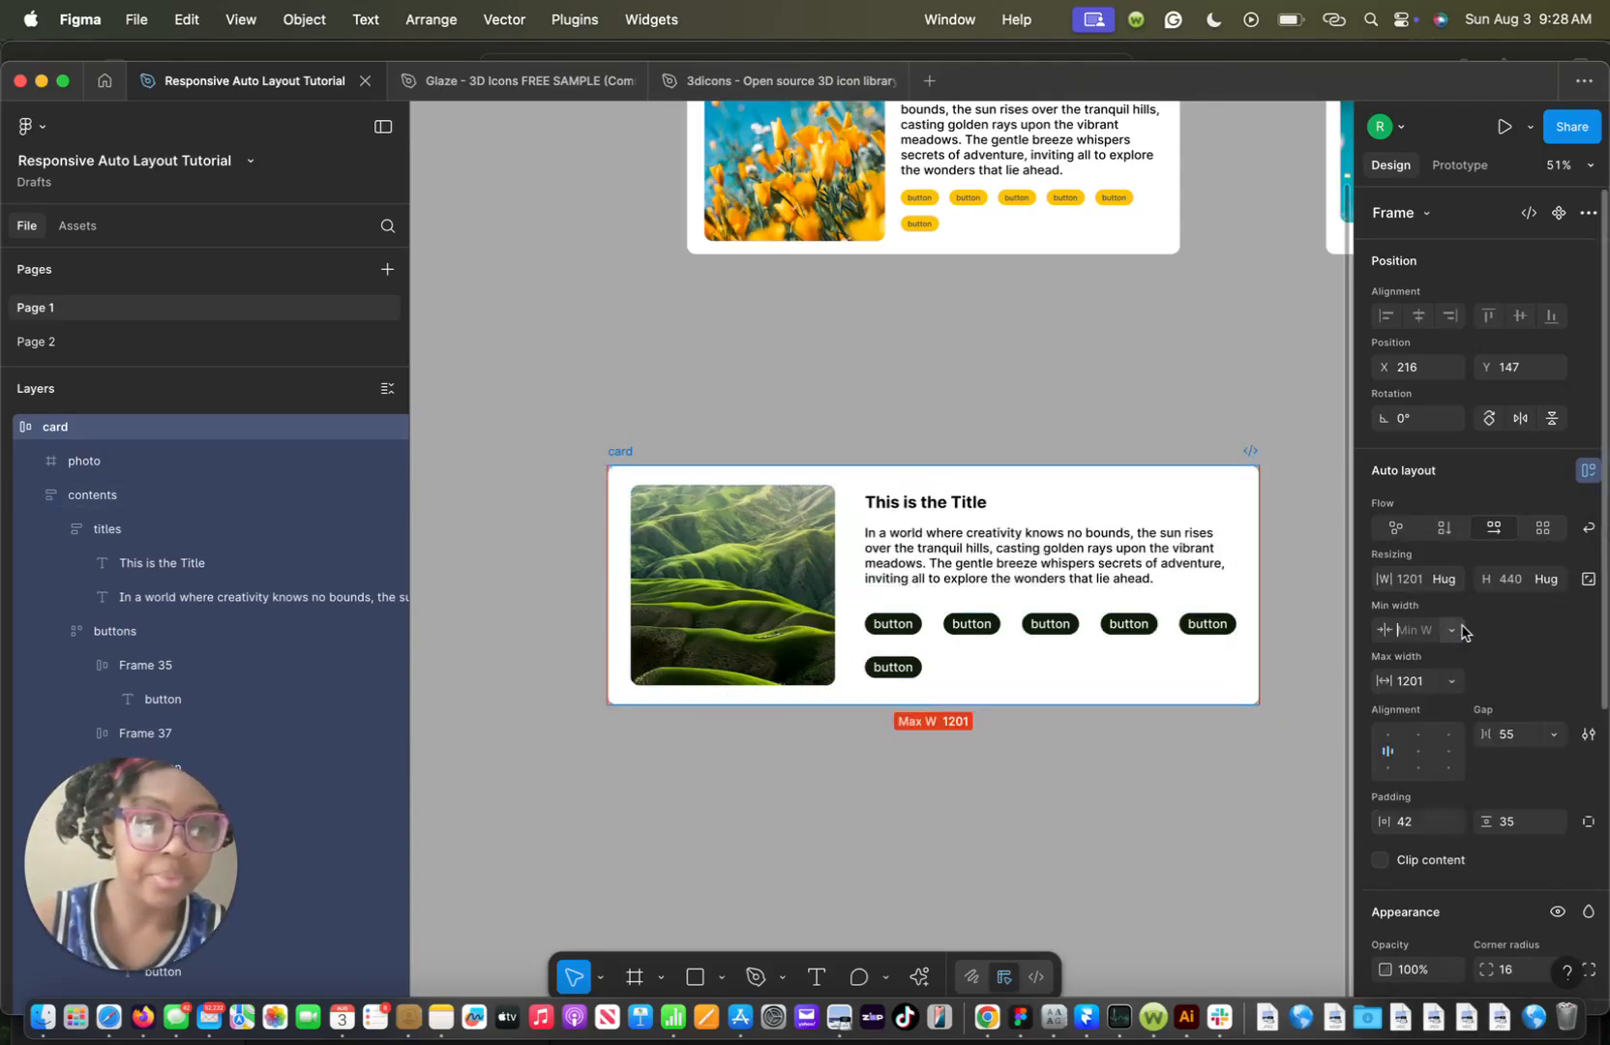
pyautogui.click(1404, 633)
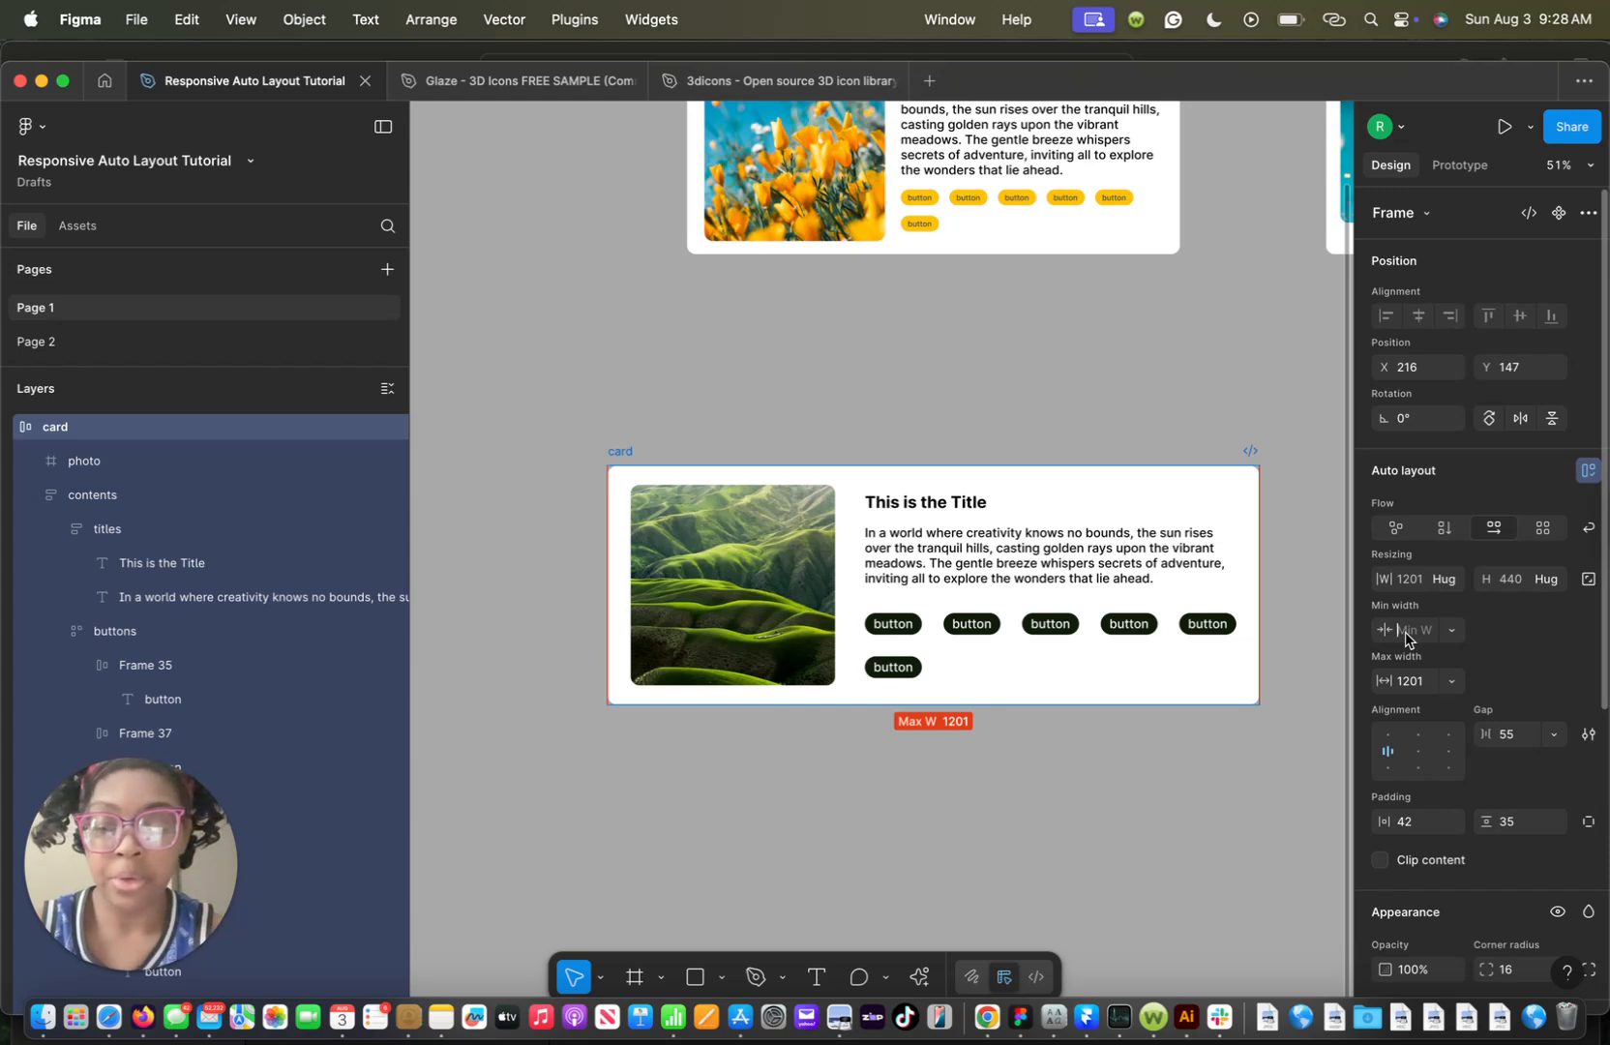
pyautogui.write('46')
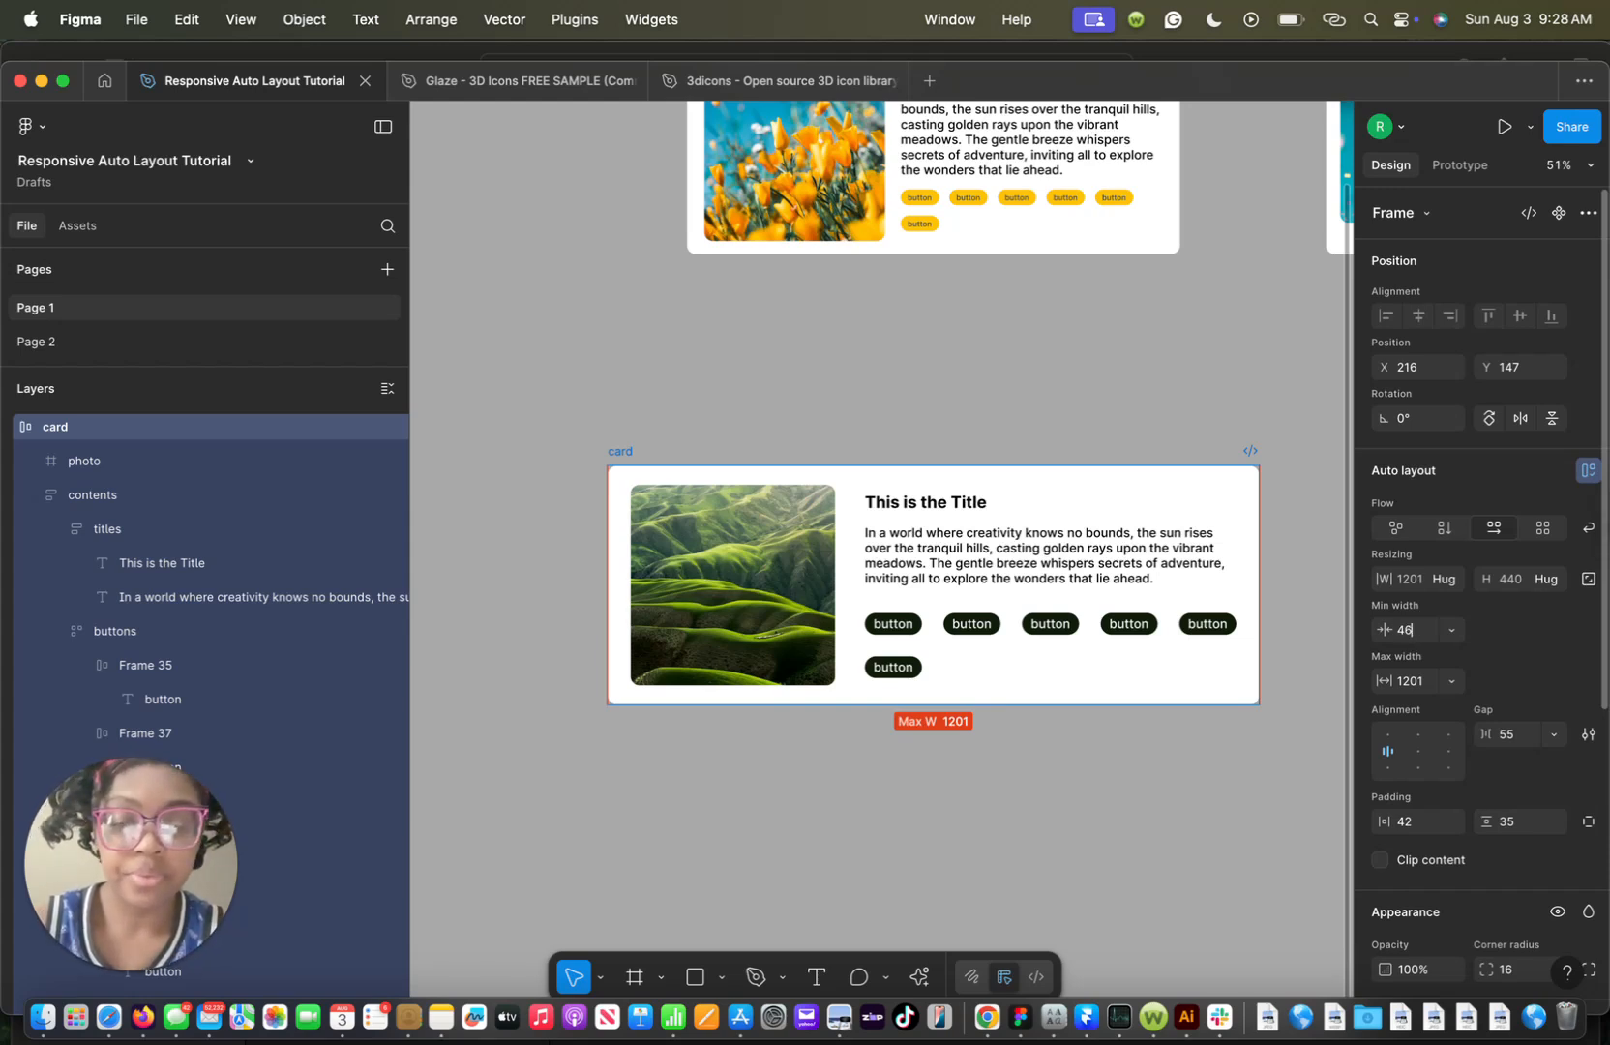
pyautogui.write('4')
pyautogui.press('Return')
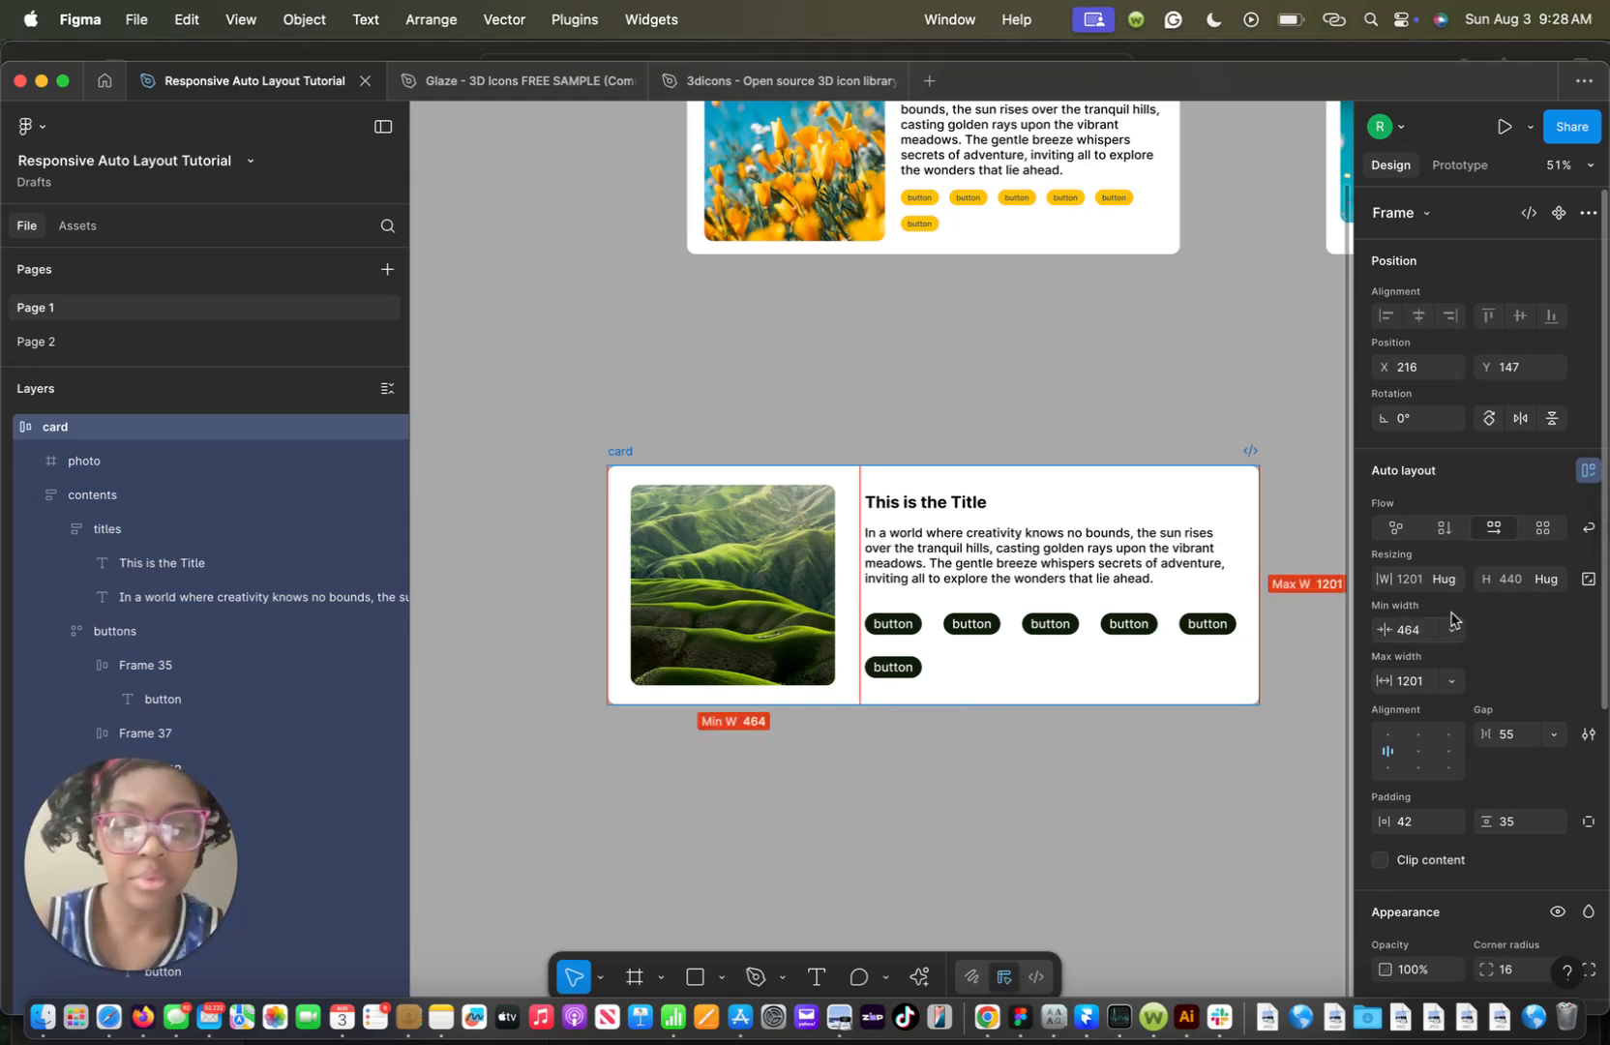
# Test narrowing the card toward its minimum width and undo the resize
pyautogui.click(618, 451)
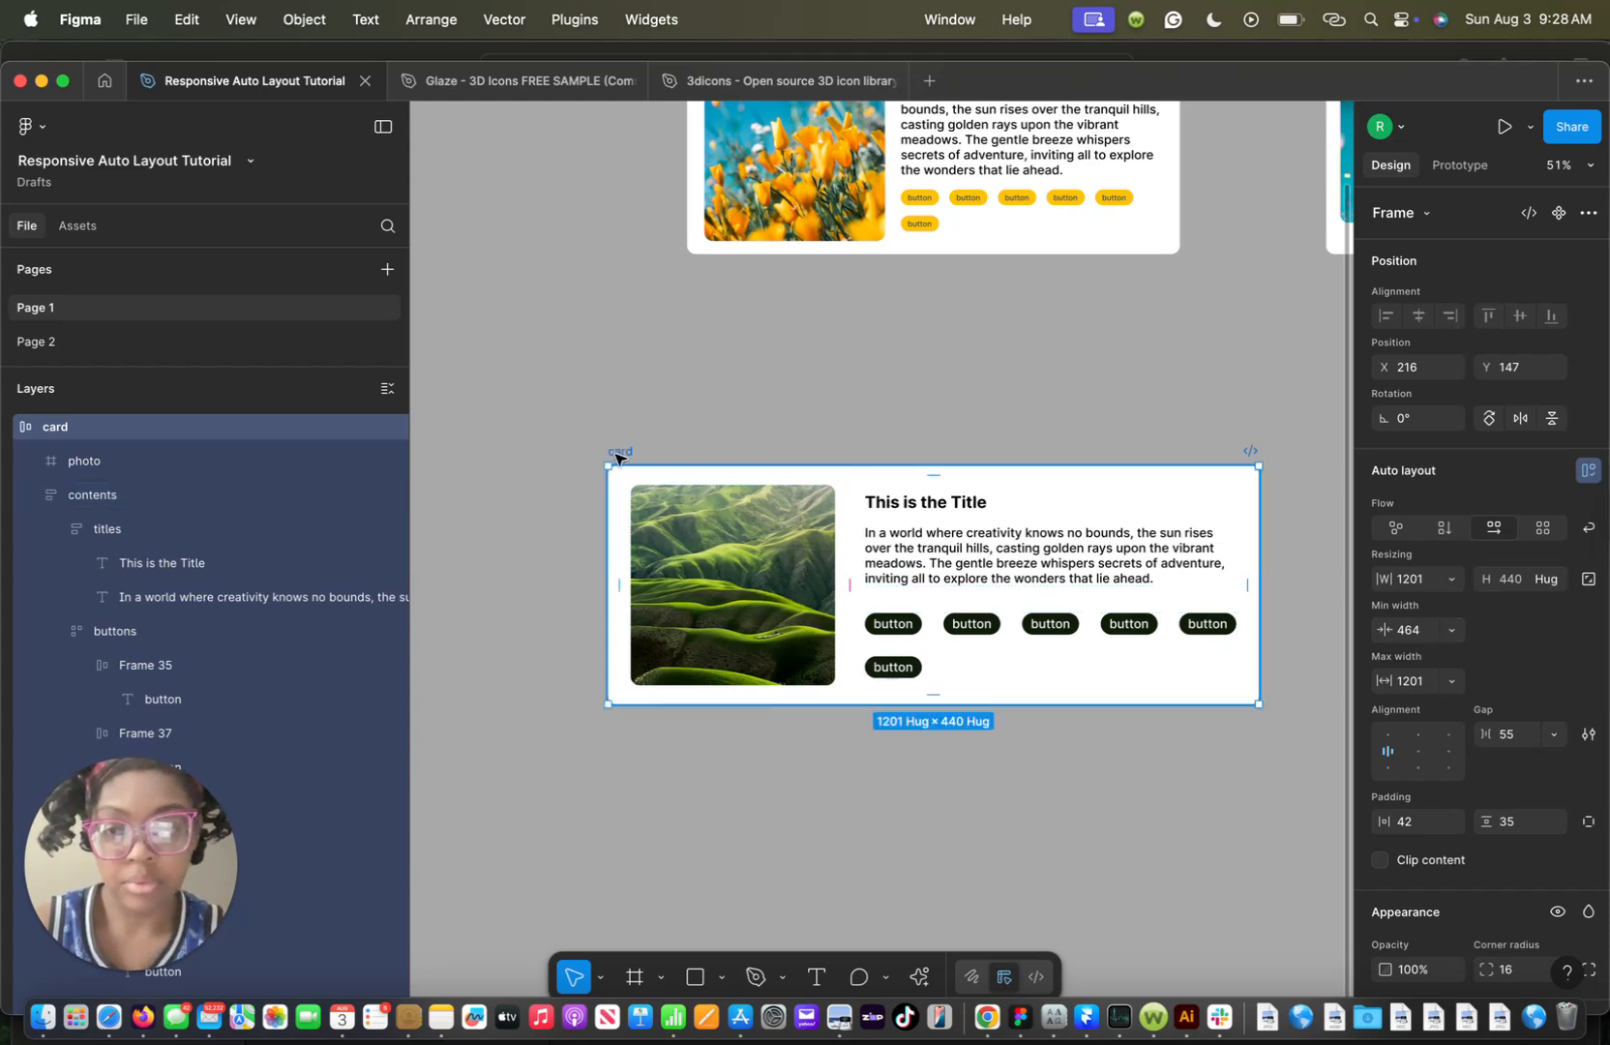
pyautogui.moveTo(1257, 561); pyautogui.dragTo(873, 609)
pyautogui.press('super+z')
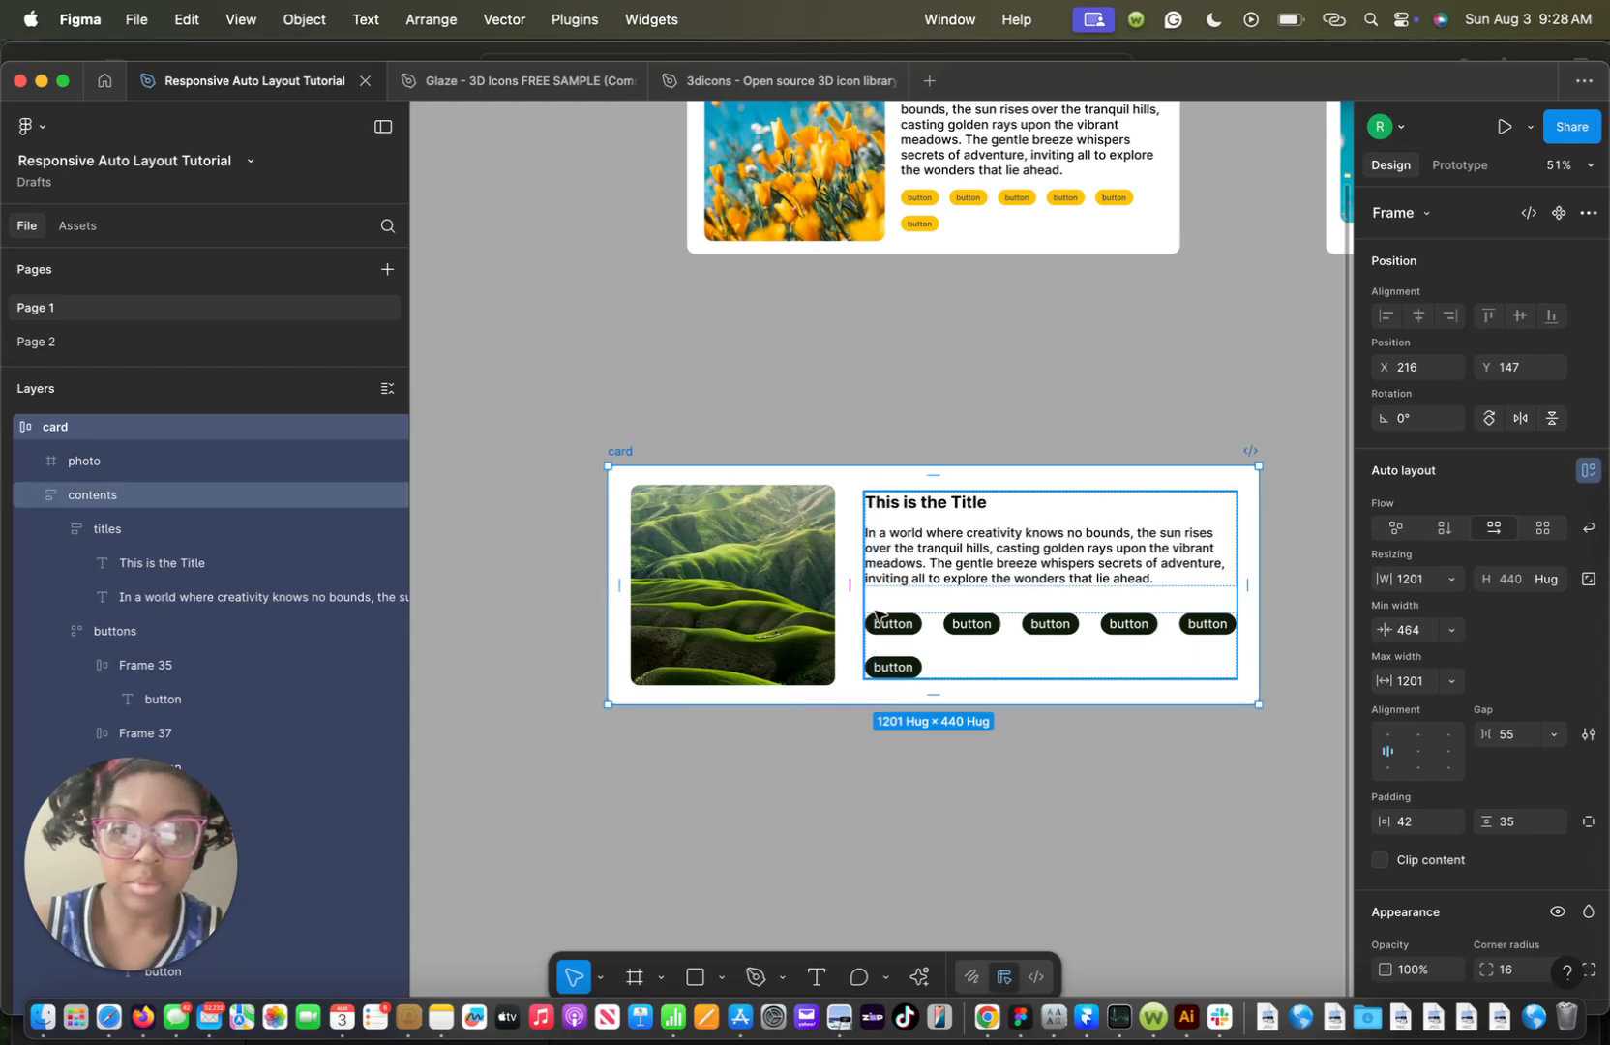
# Examine the layout and width settings of the flower example card, its photo, paragraph, title and text frame
pyautogui.scroll(3, 879, 280)
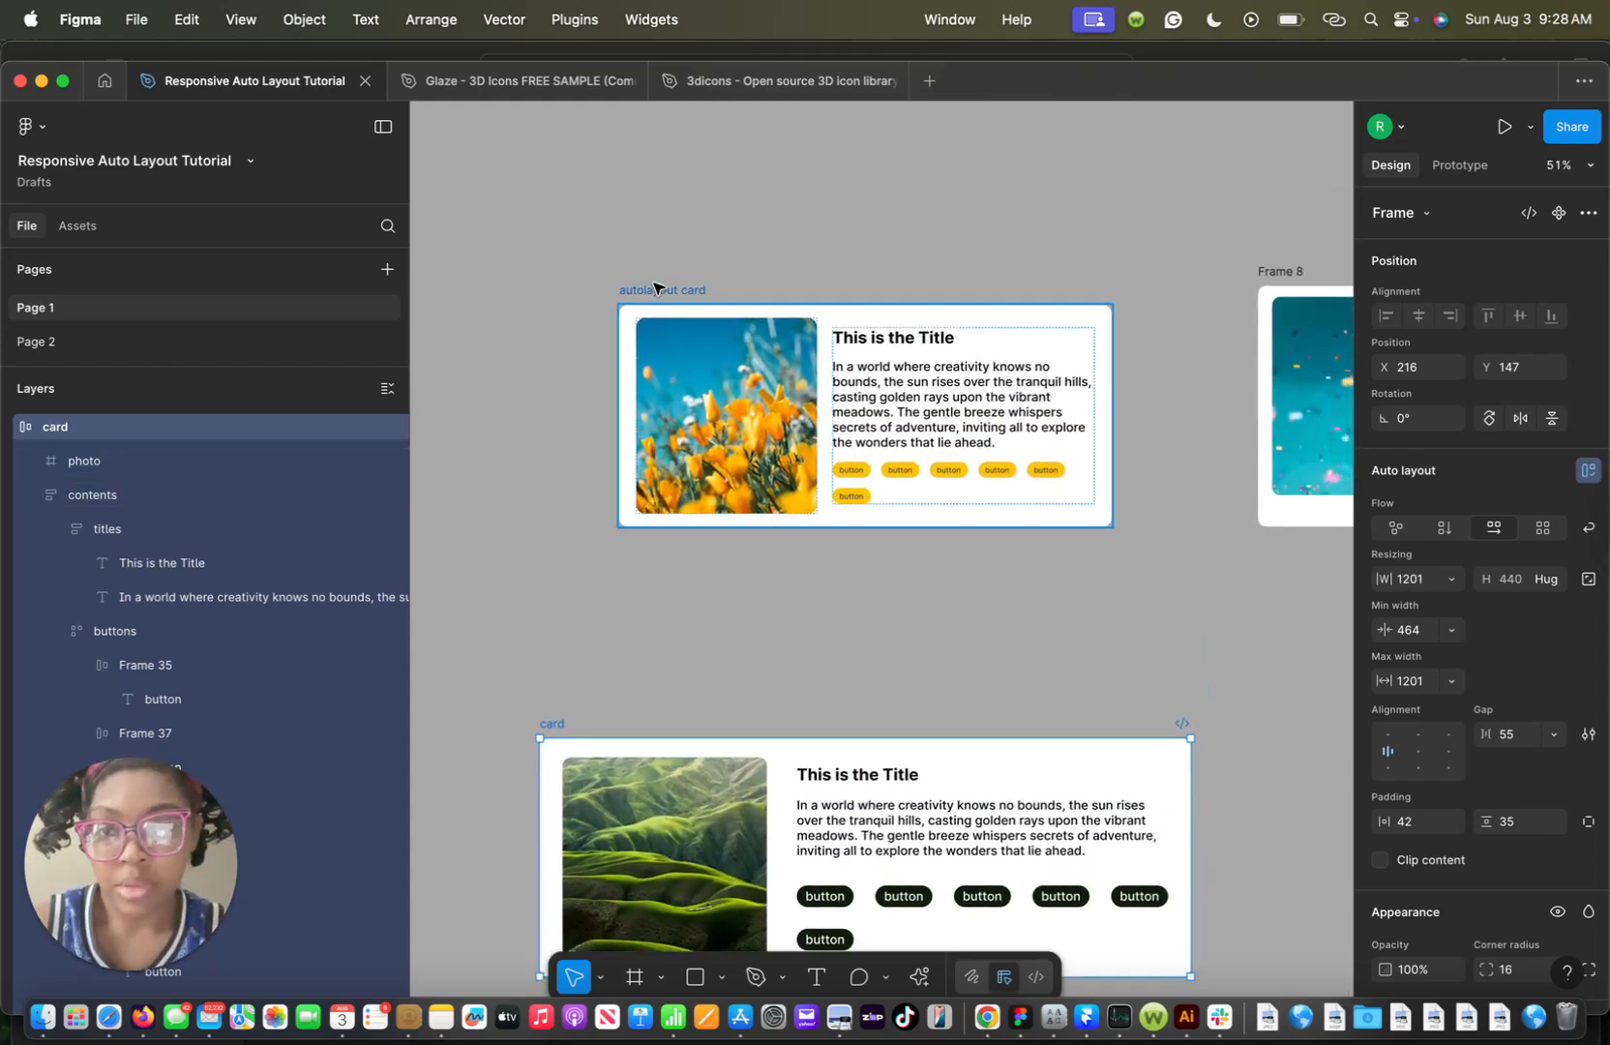
pyautogui.click(929, 348)
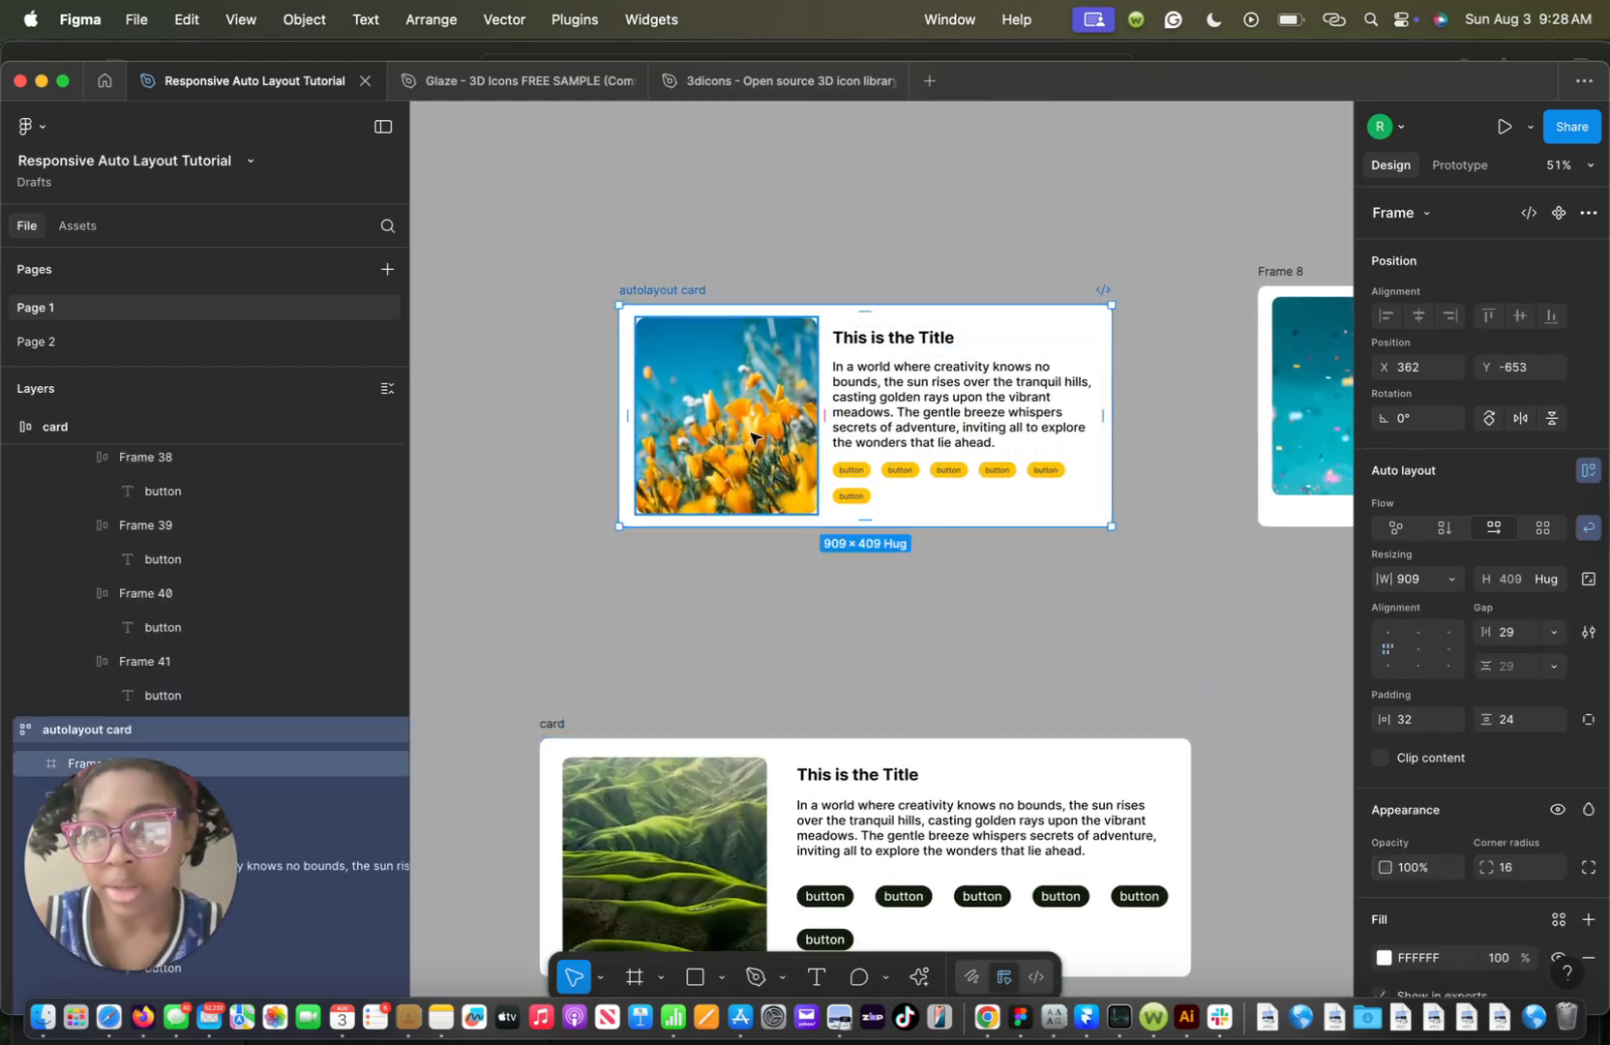
pyautogui.moveTo(176, 861); pyautogui.dragTo(520, 190)
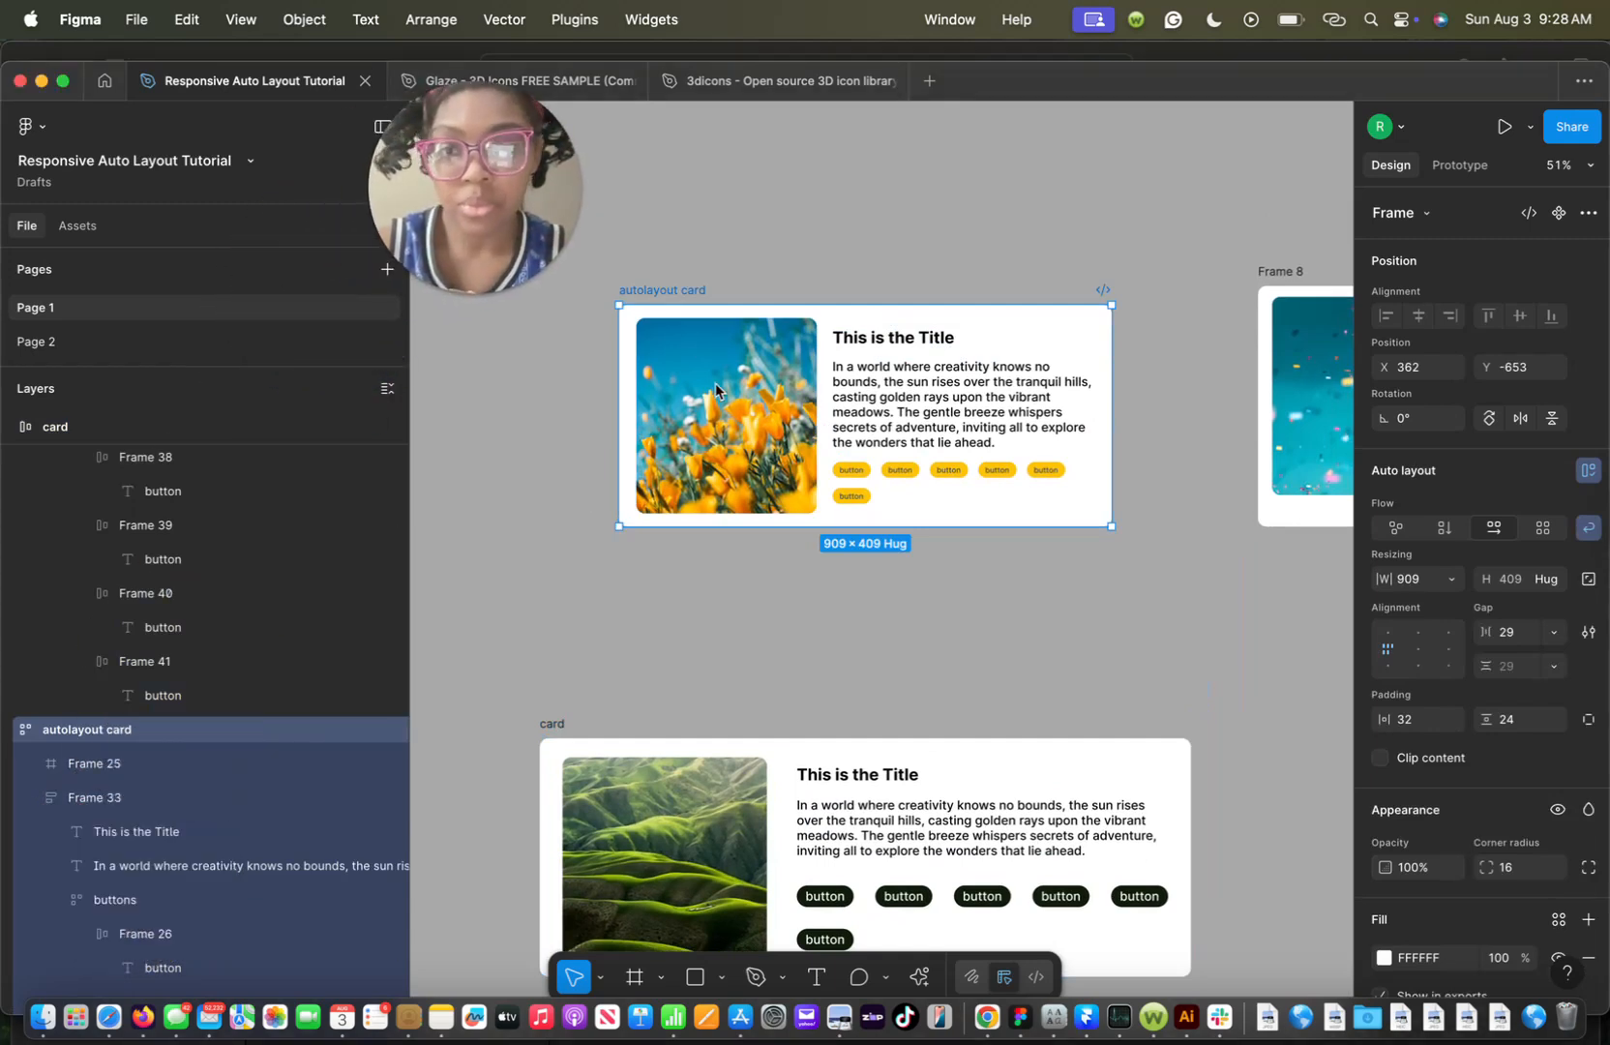
pyautogui.click(715, 385)
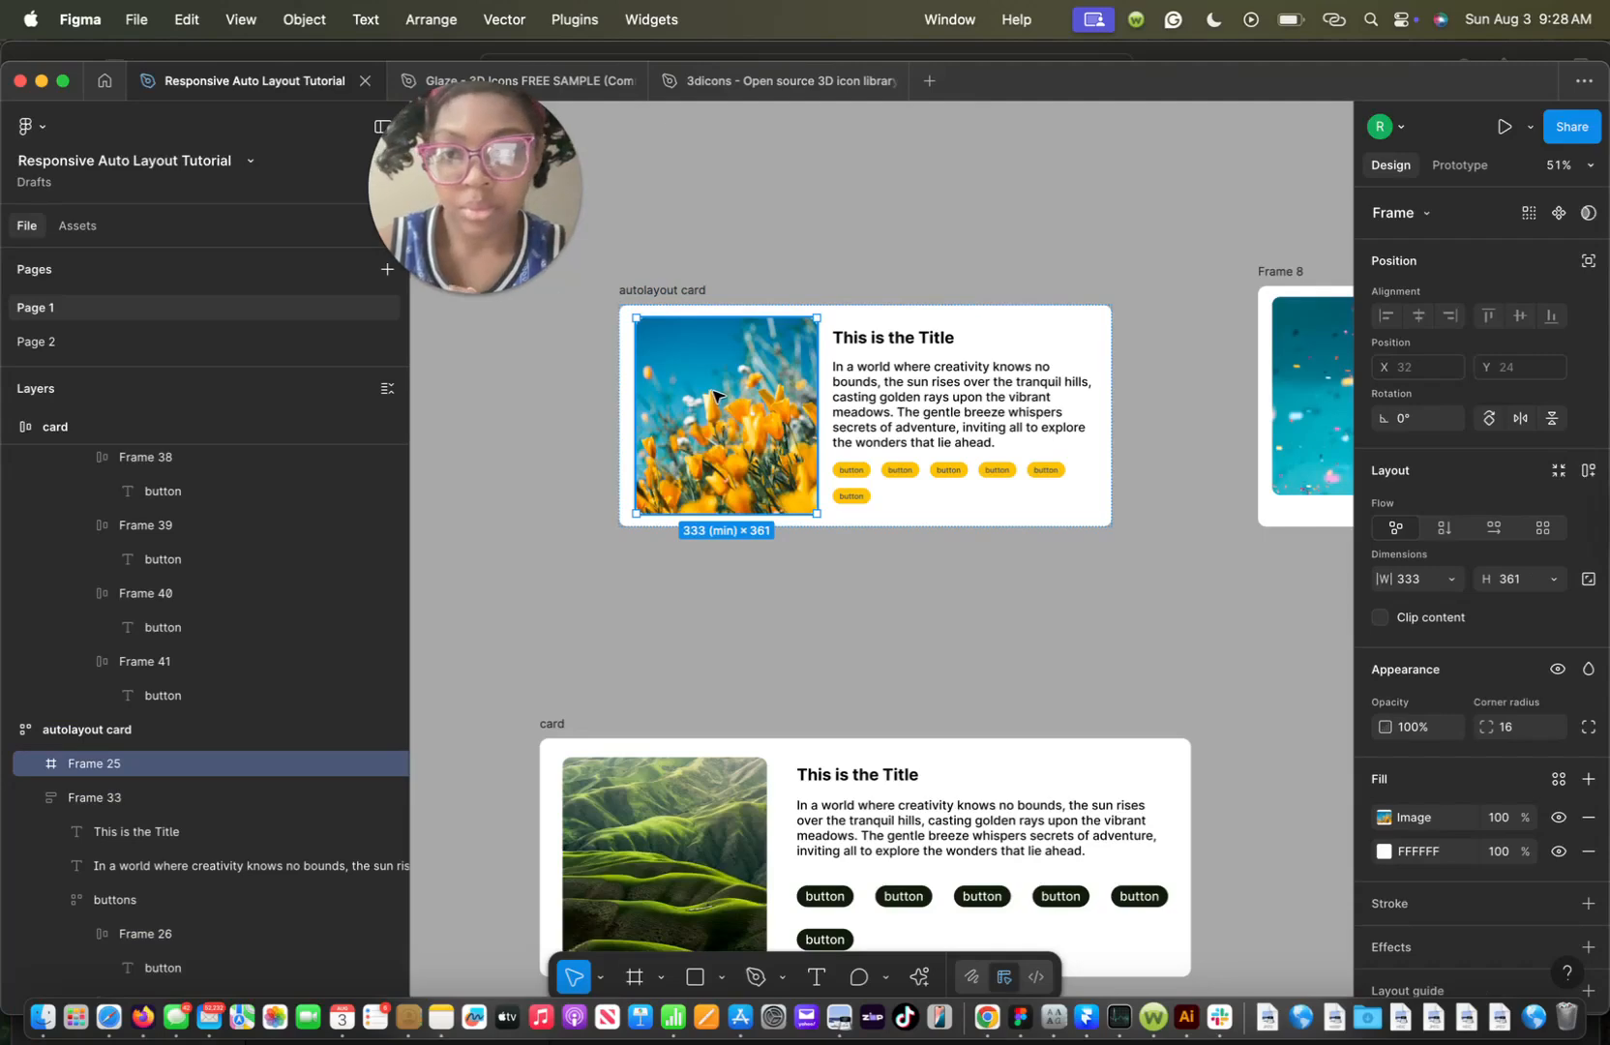
pyautogui.click(701, 774)
pyautogui.doubleClick(935, 389)
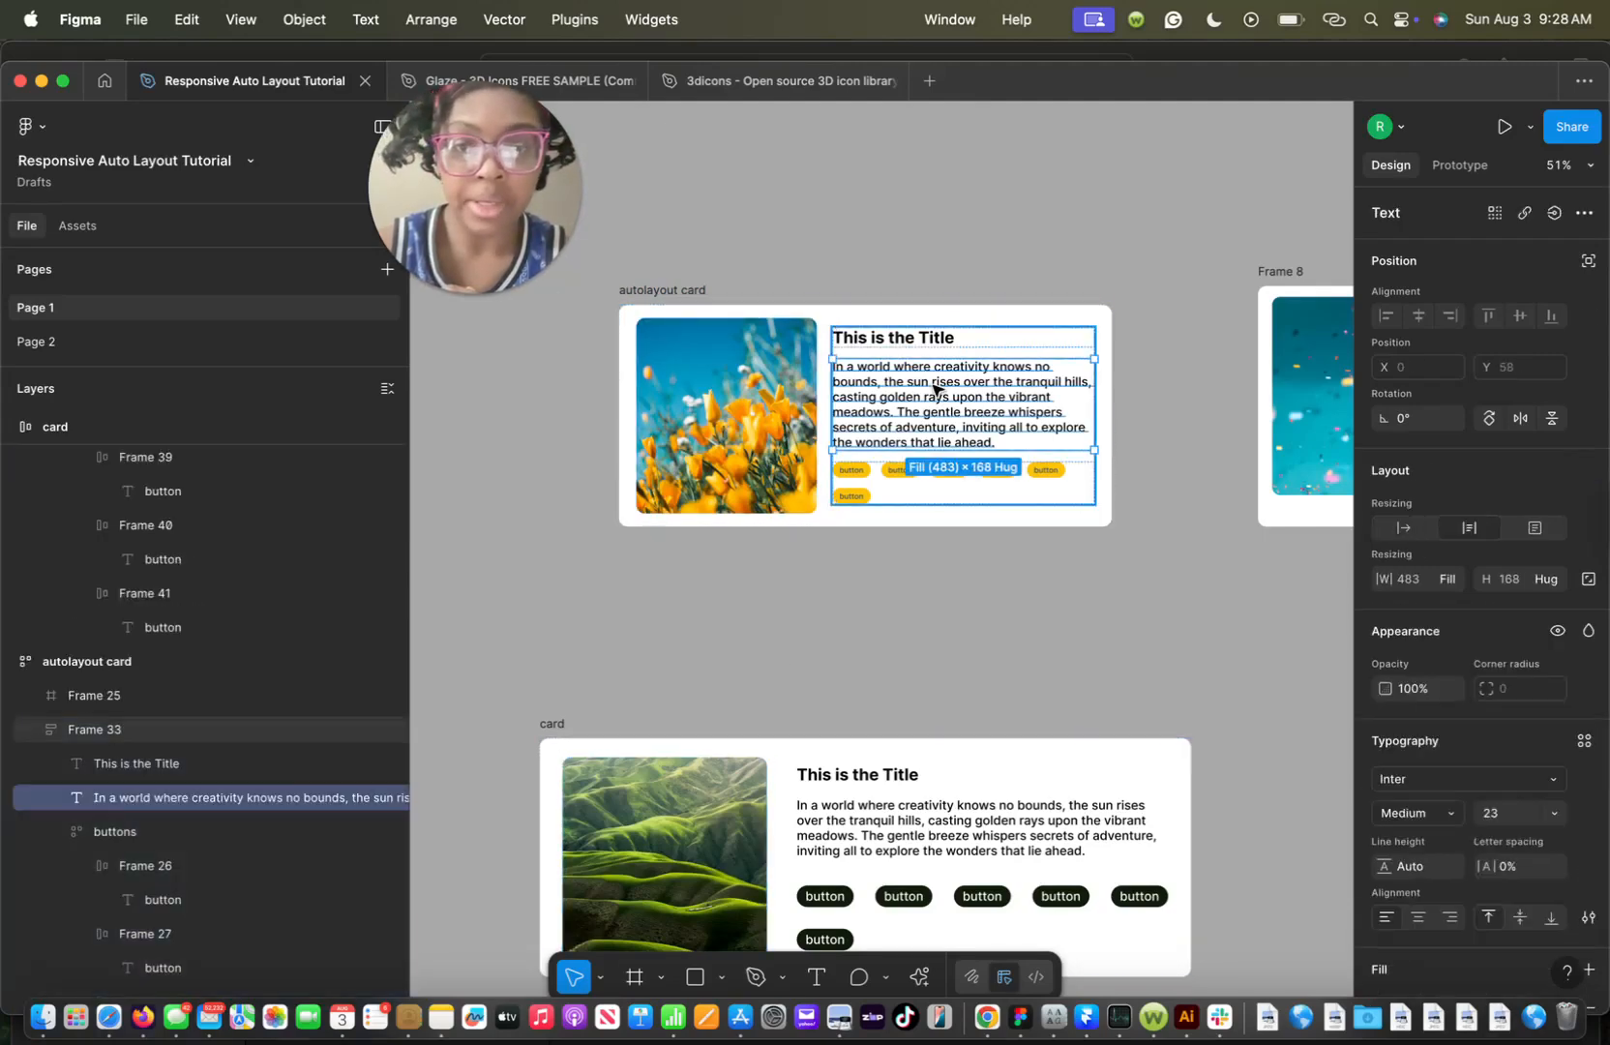
pyautogui.click(945, 338)
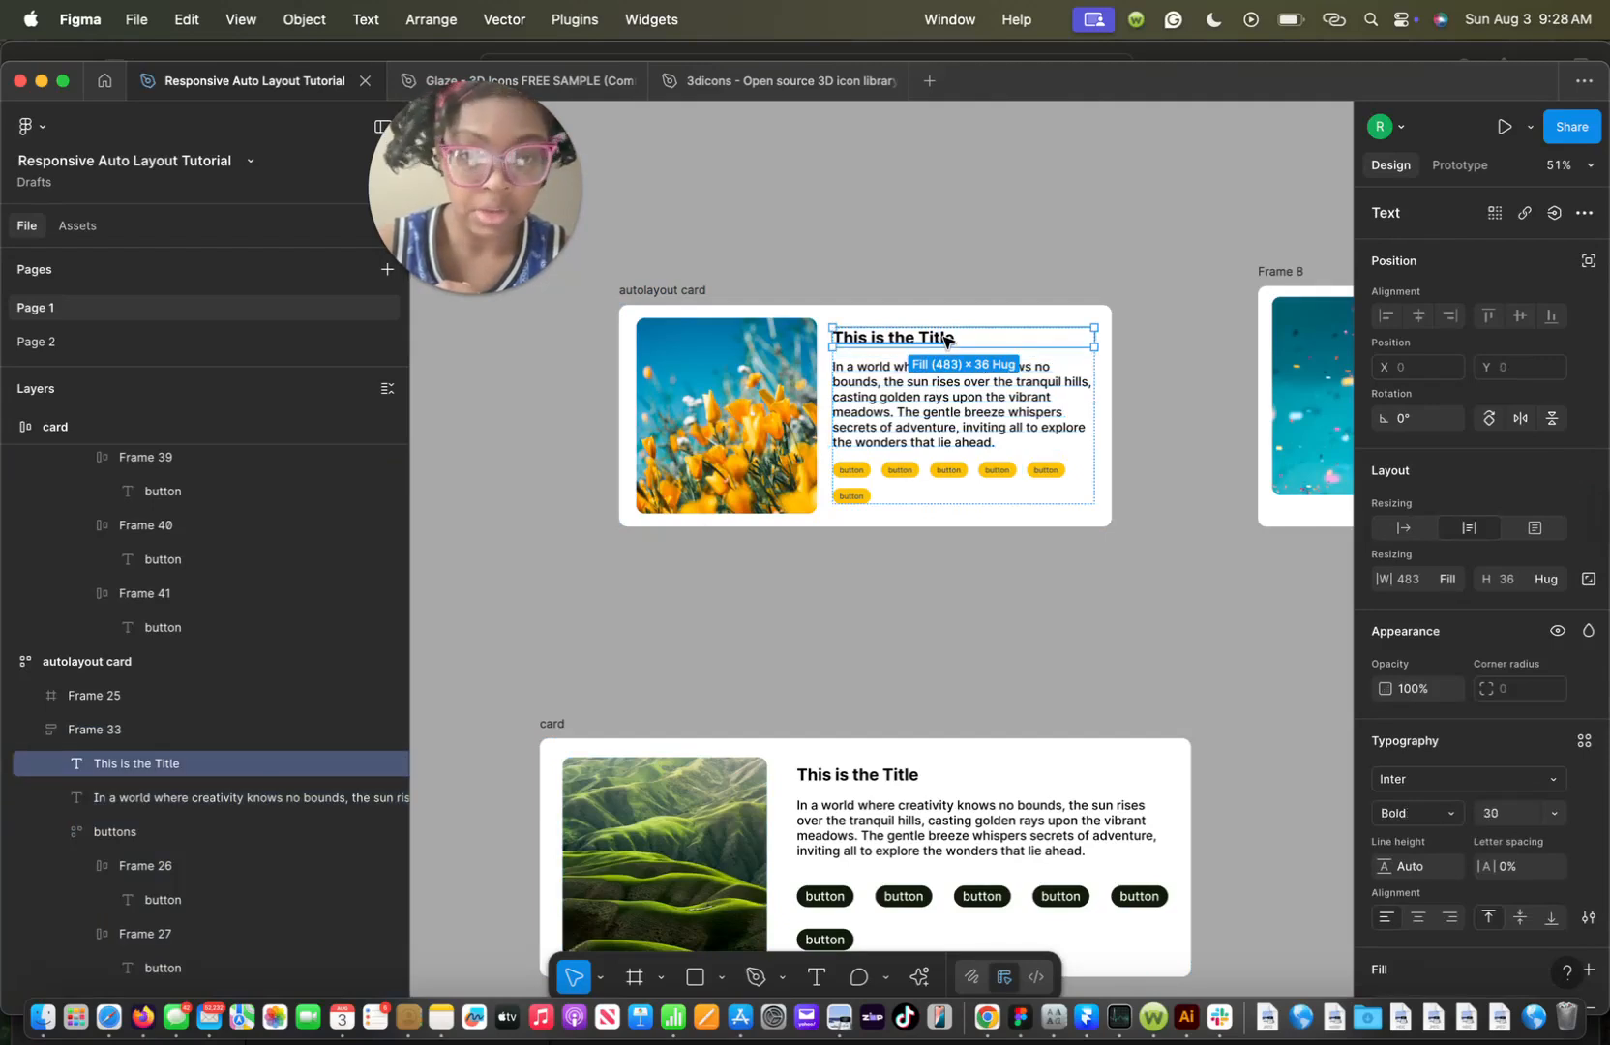
pyautogui.press('Escape')
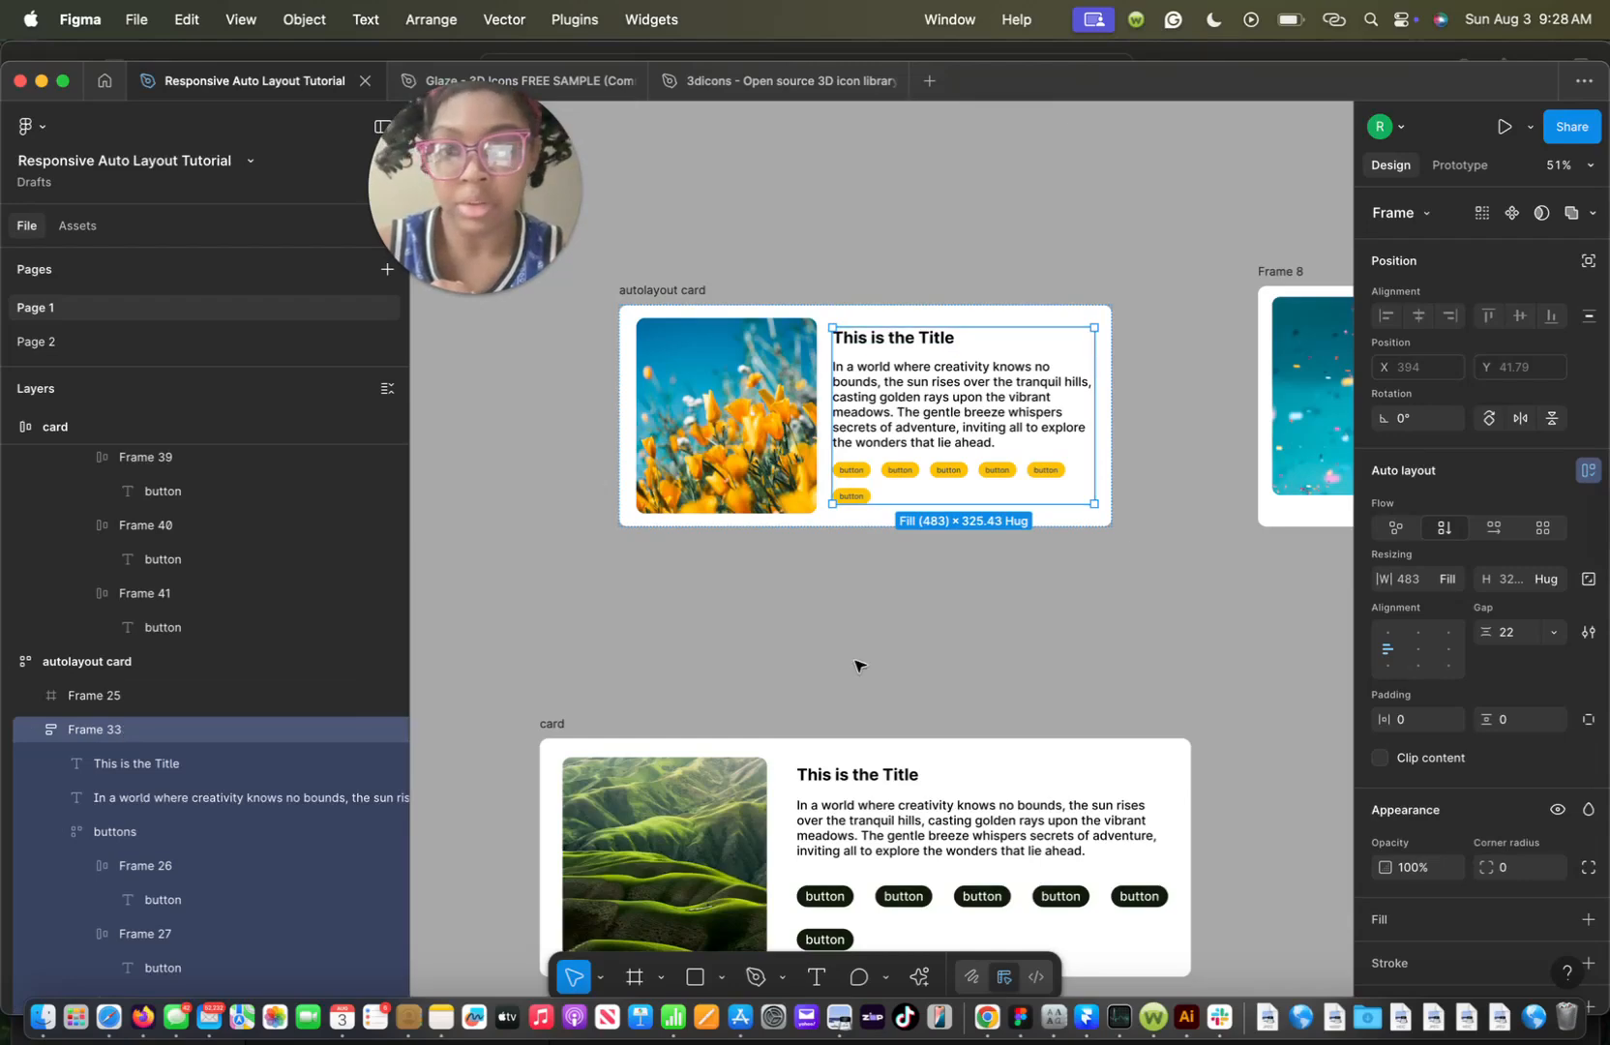
# Set the width of the green hills card's contents frame to Fill container and try widening the card
pyautogui.scroll(-5, 855, 664)
pyautogui.click(1059, 560)
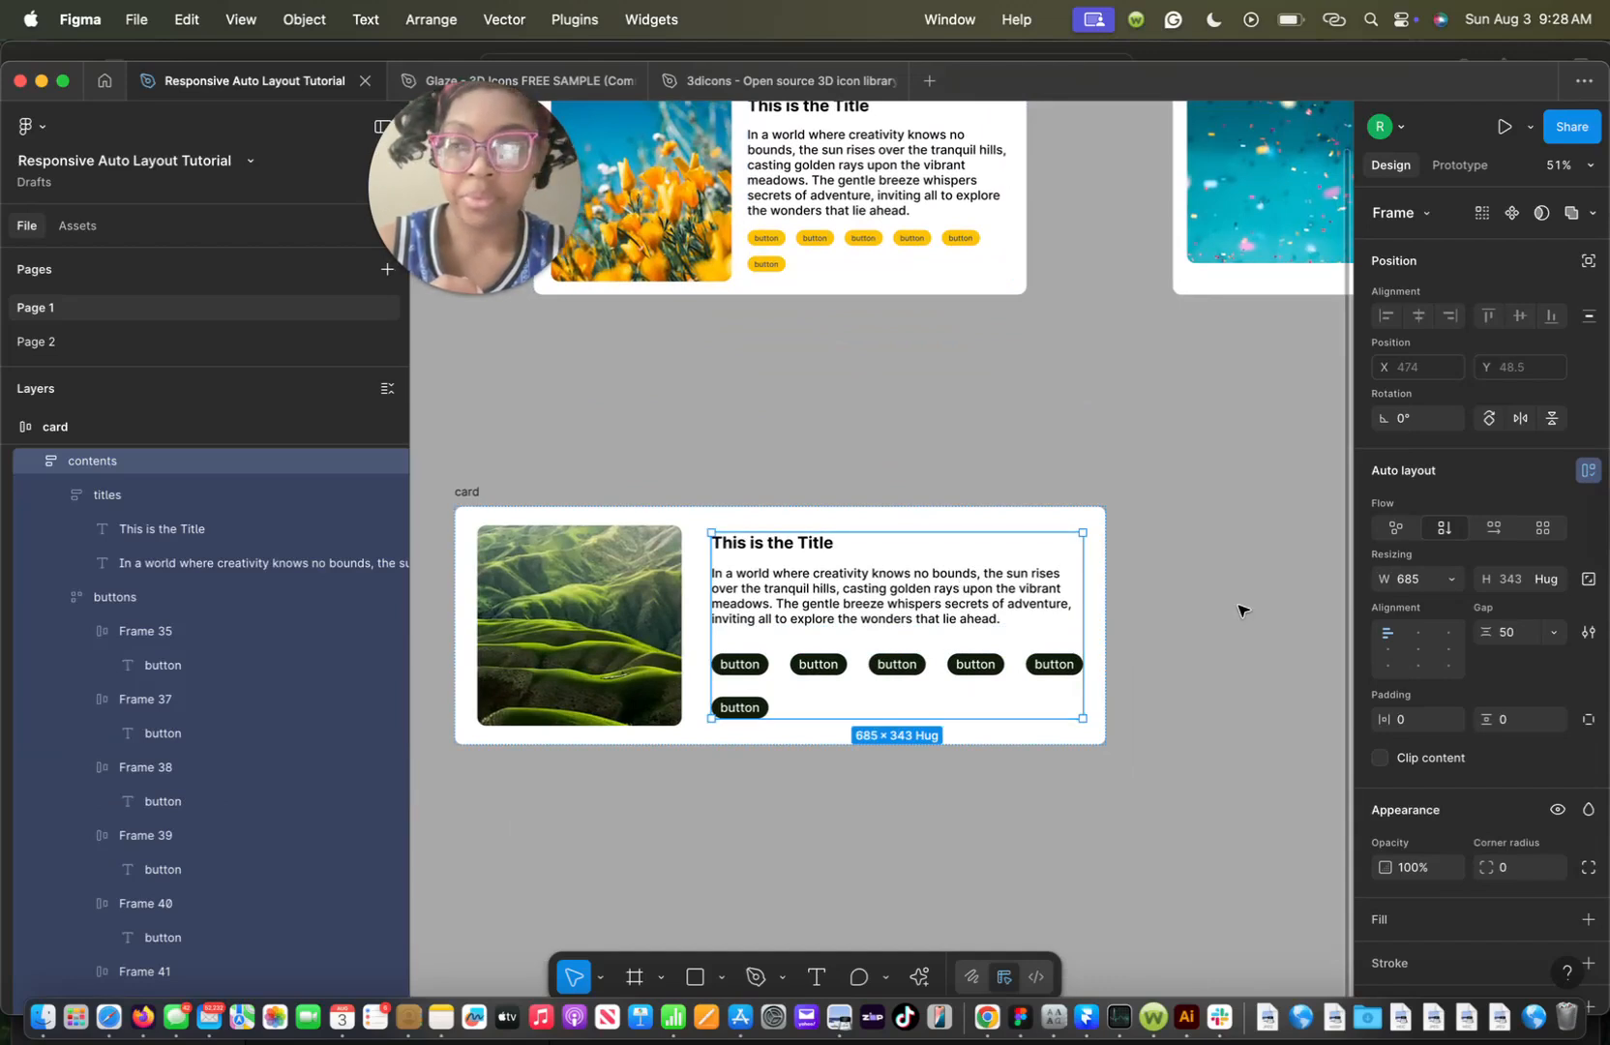
pyautogui.click(1451, 578)
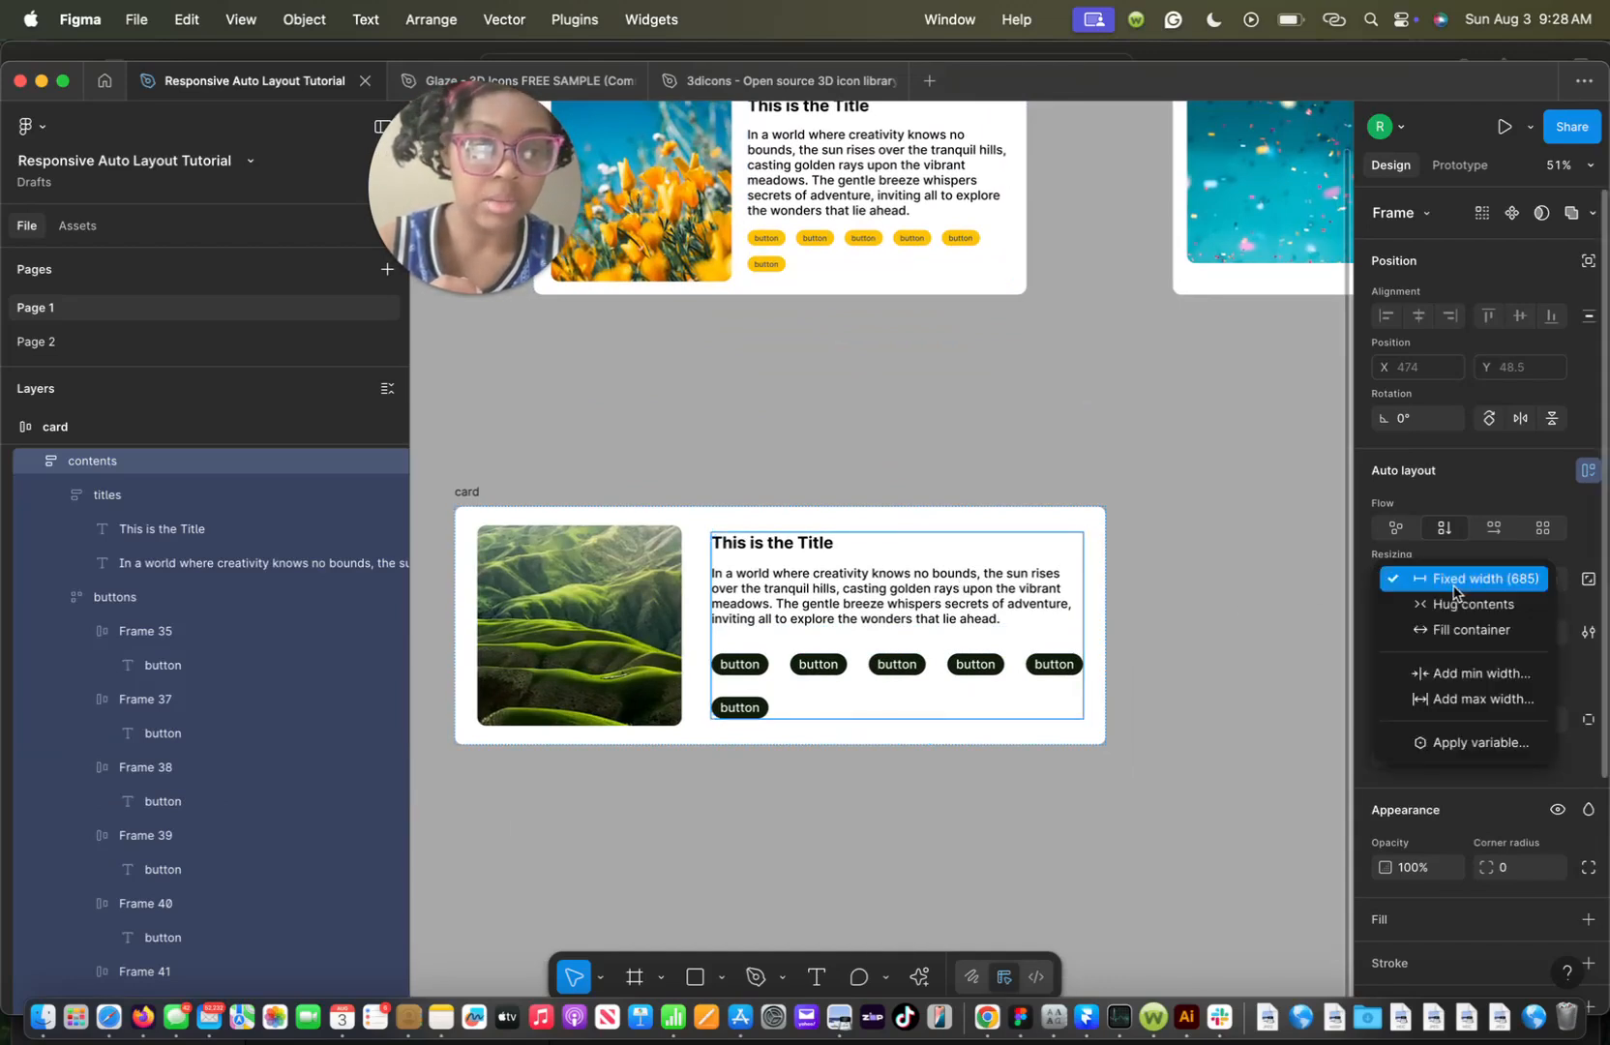
pyautogui.click(1451, 626)
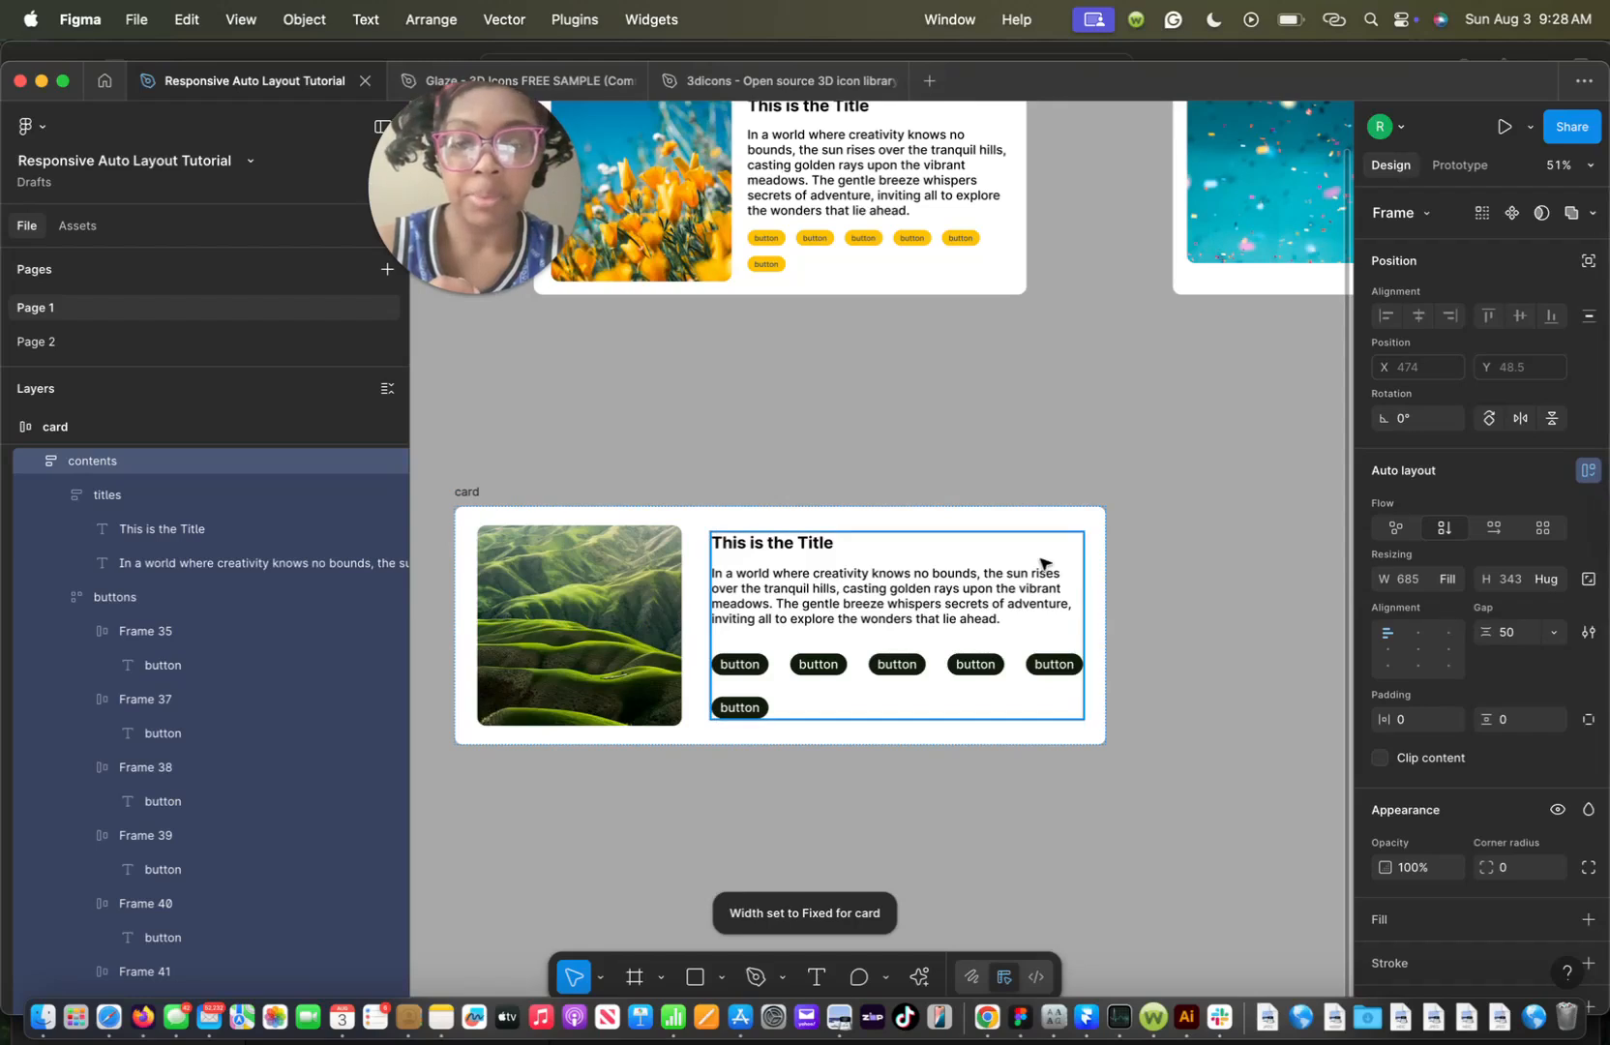
pyautogui.click(1096, 639)
pyautogui.moveTo(1105, 653); pyautogui.dragTo(1163, 633)
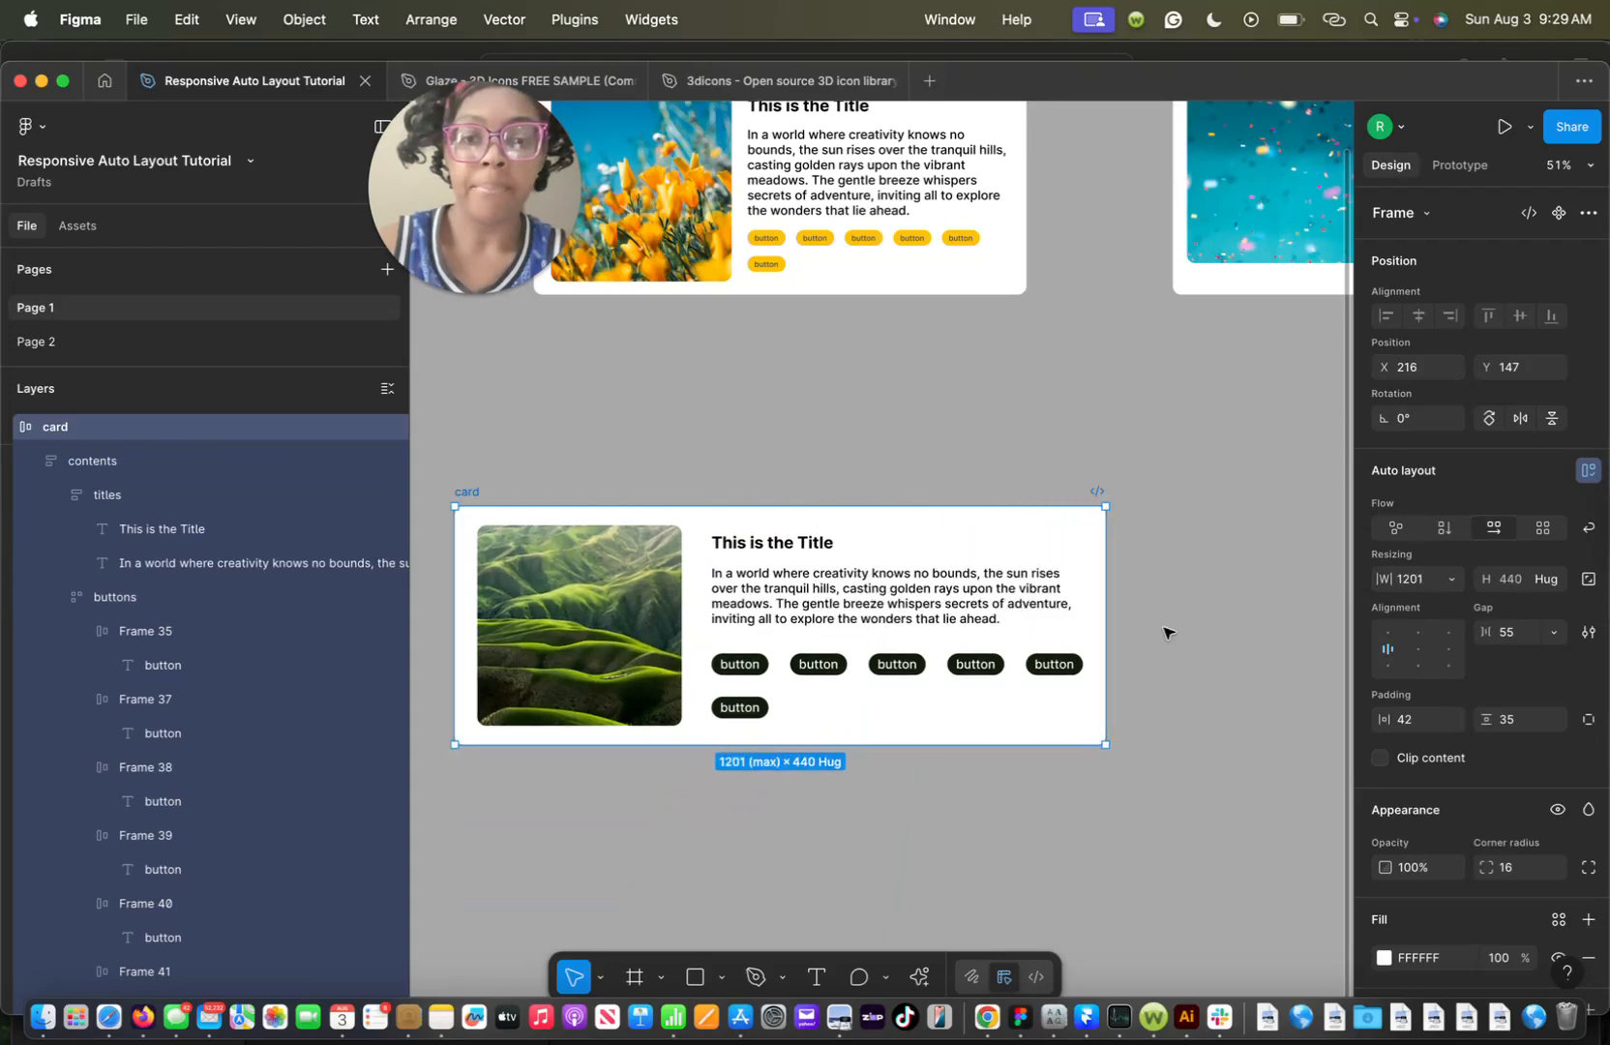
# Recheck the width resizing settings of the paragraph and title in the flower example card
pyautogui.scroll(4, 1164, 632)
pyautogui.hscroll(-3, 1163, 633)
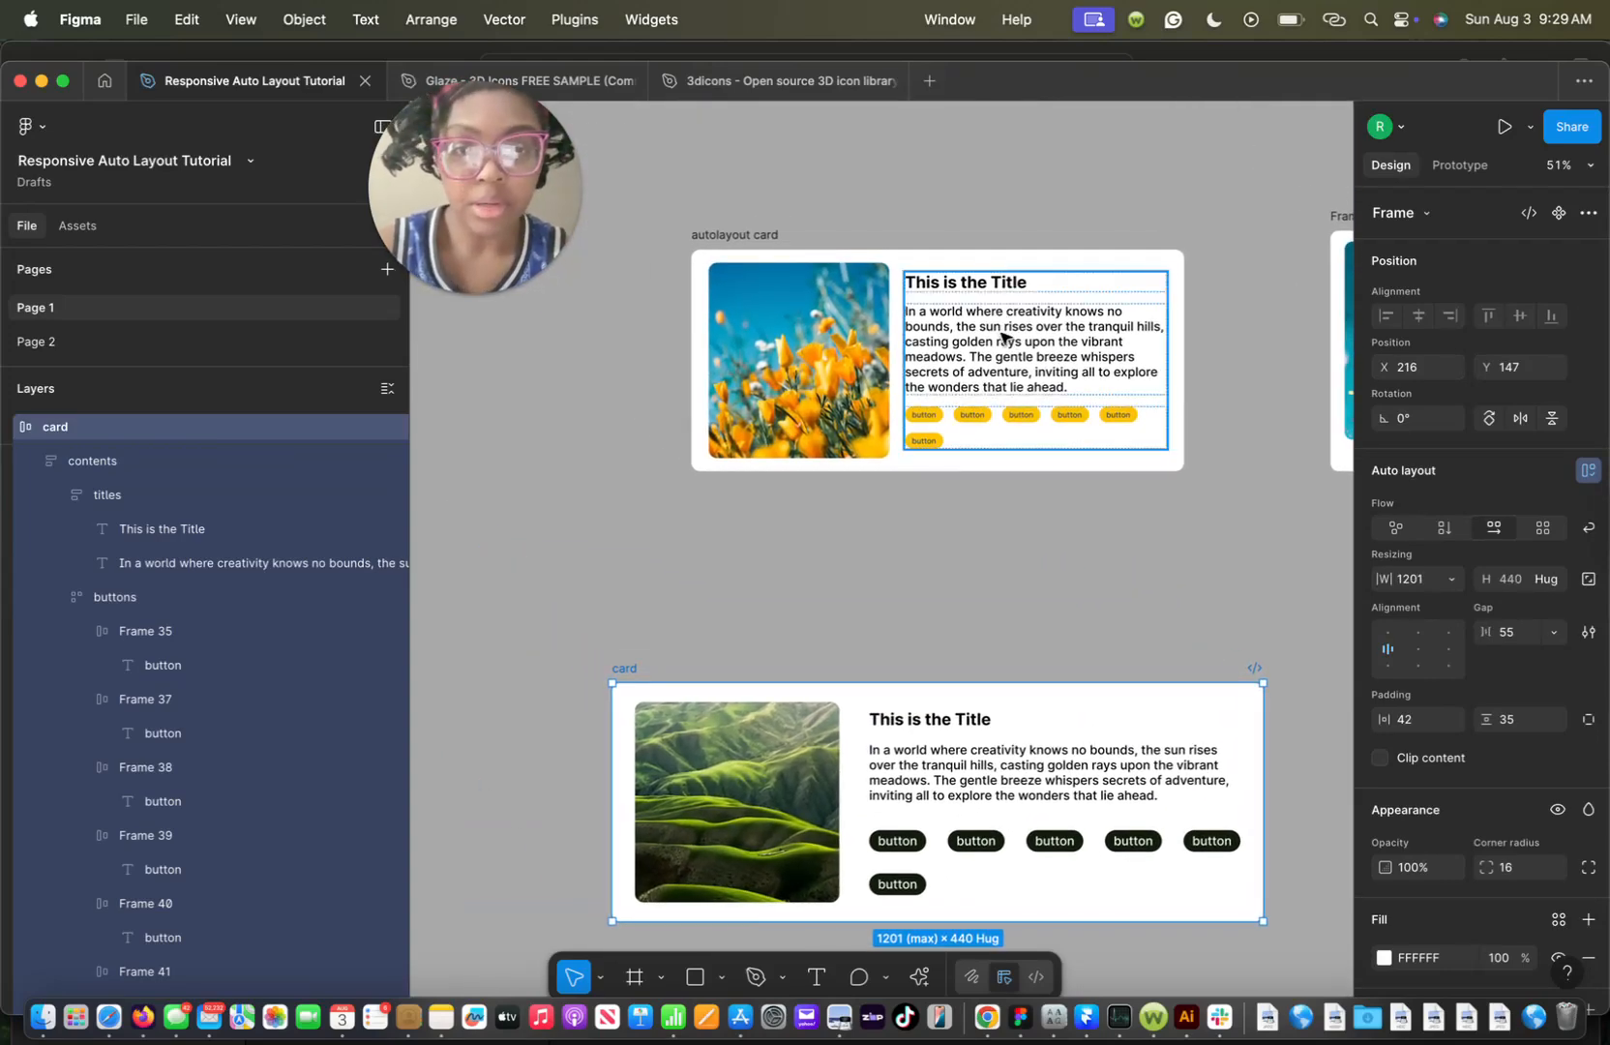
pyautogui.click(1006, 337)
pyautogui.click(1006, 337)
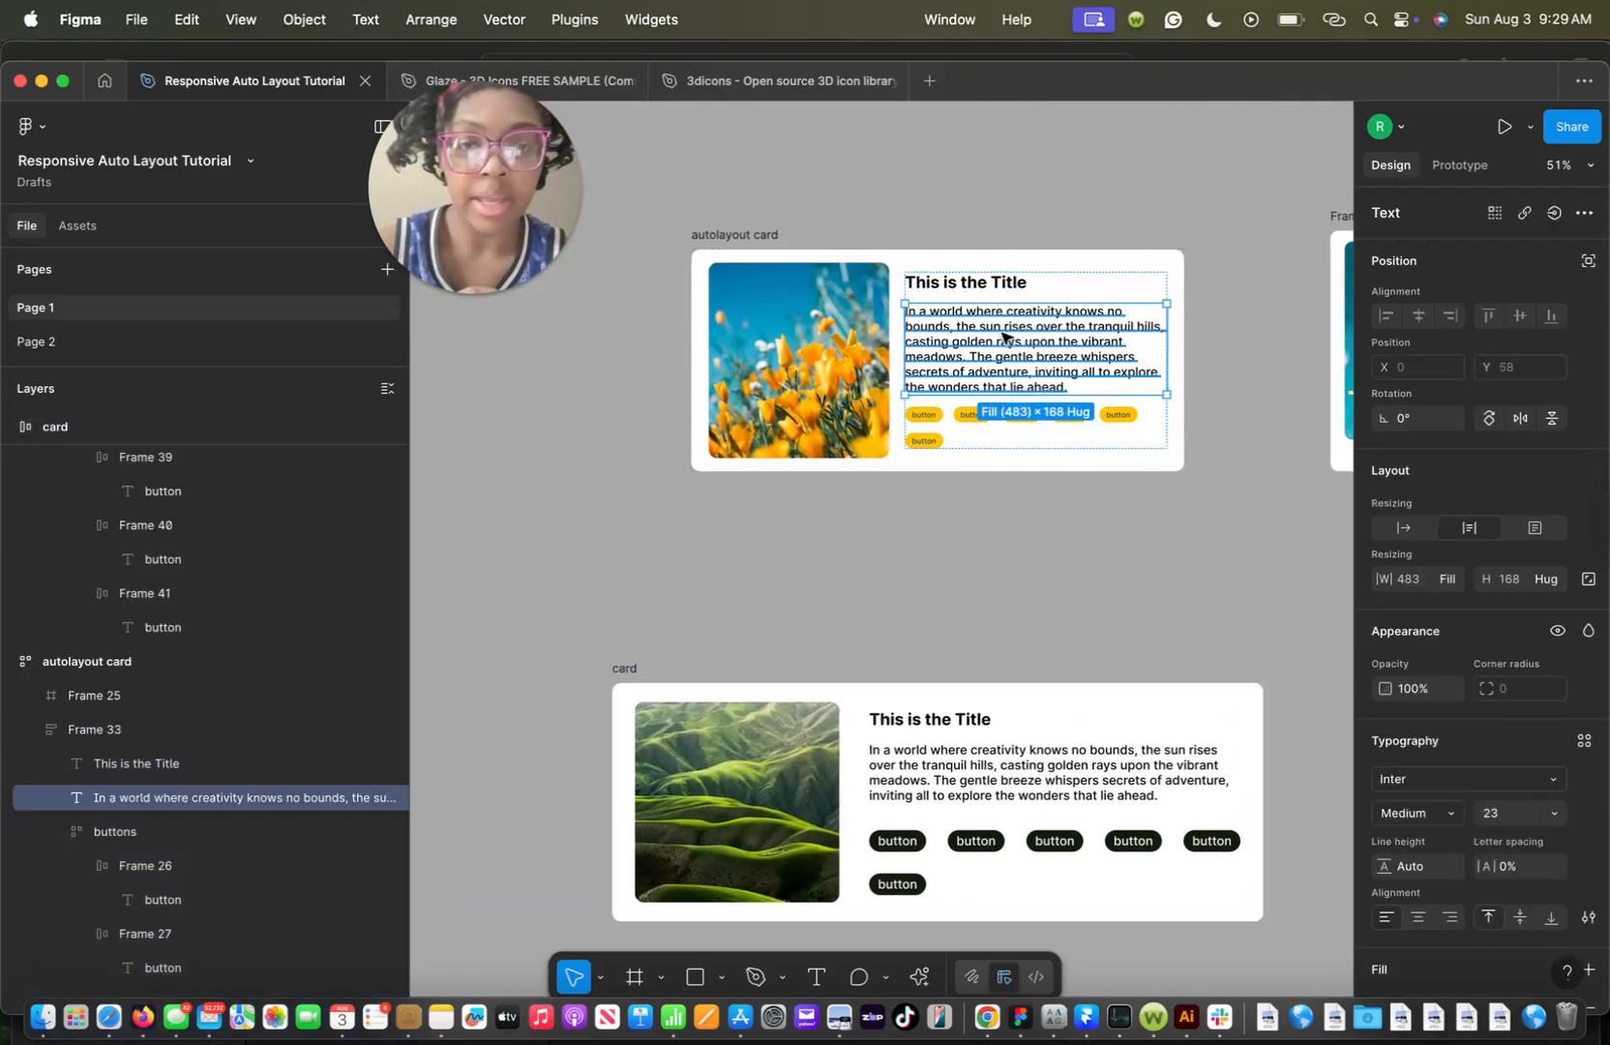
pyautogui.click(1005, 281)
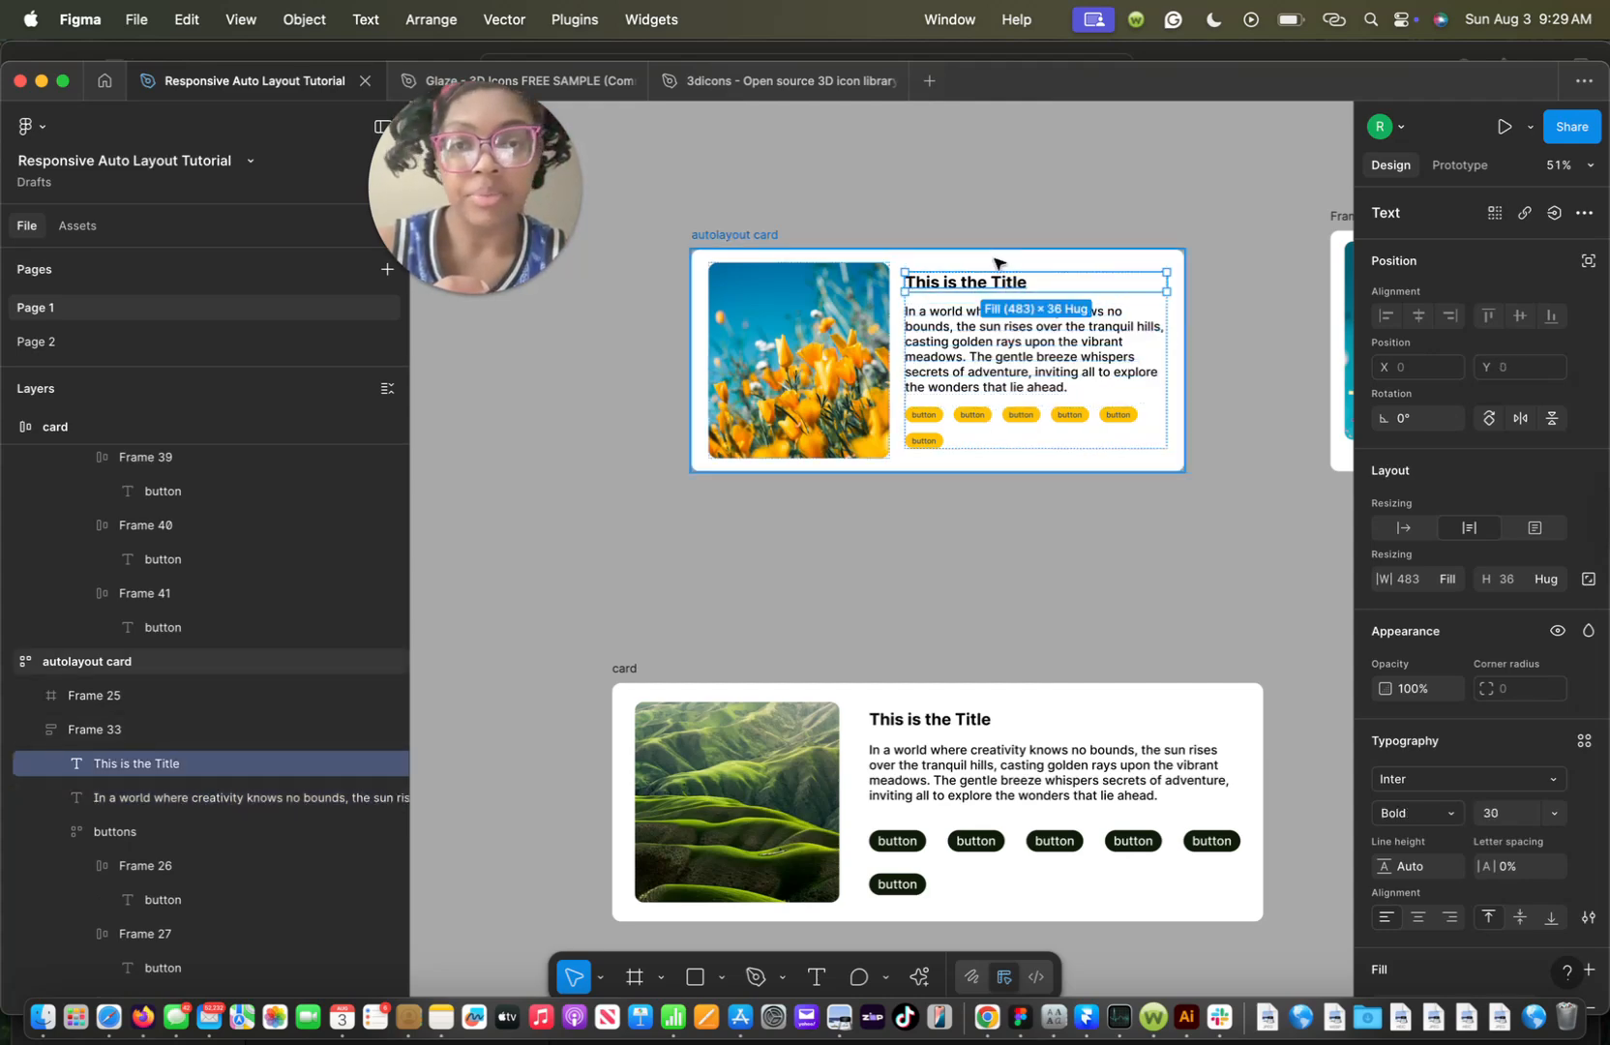
# Compare the resizing settings of the paragraph and title in the green hills card with those in the flower example card
pyautogui.scroll(-5, 1001, 263)
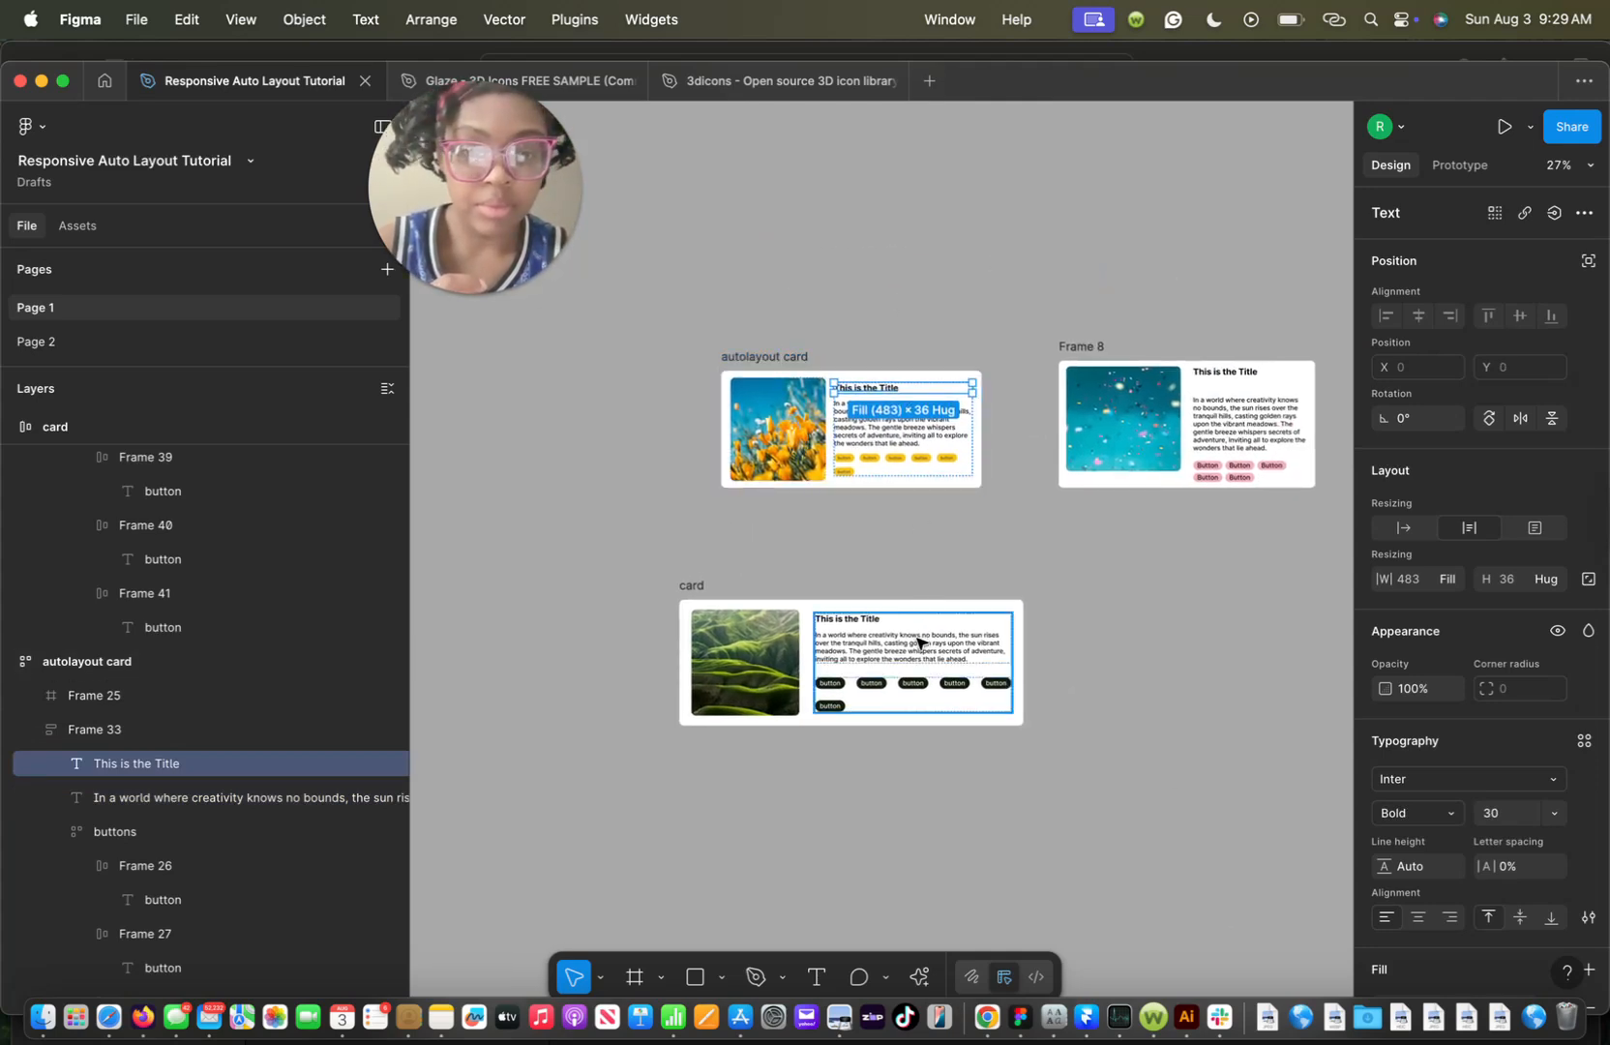
pyautogui.click(918, 642)
pyautogui.click(918, 641)
pyautogui.click(918, 642)
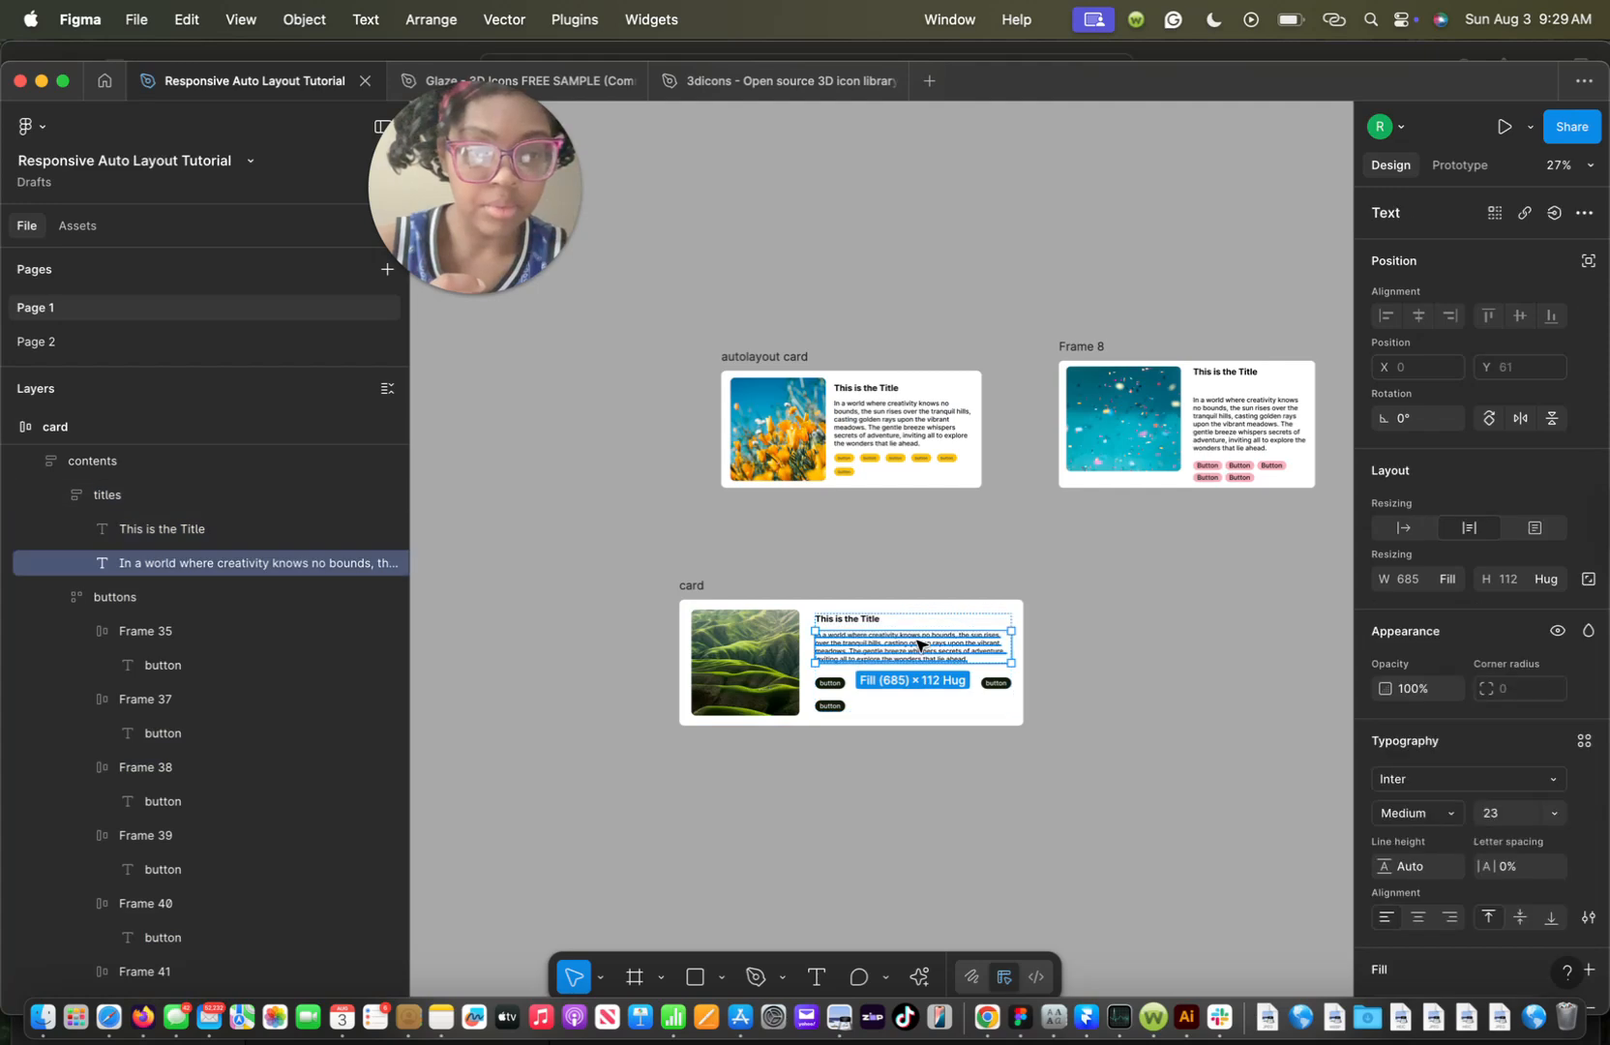
pyautogui.click(877, 618)
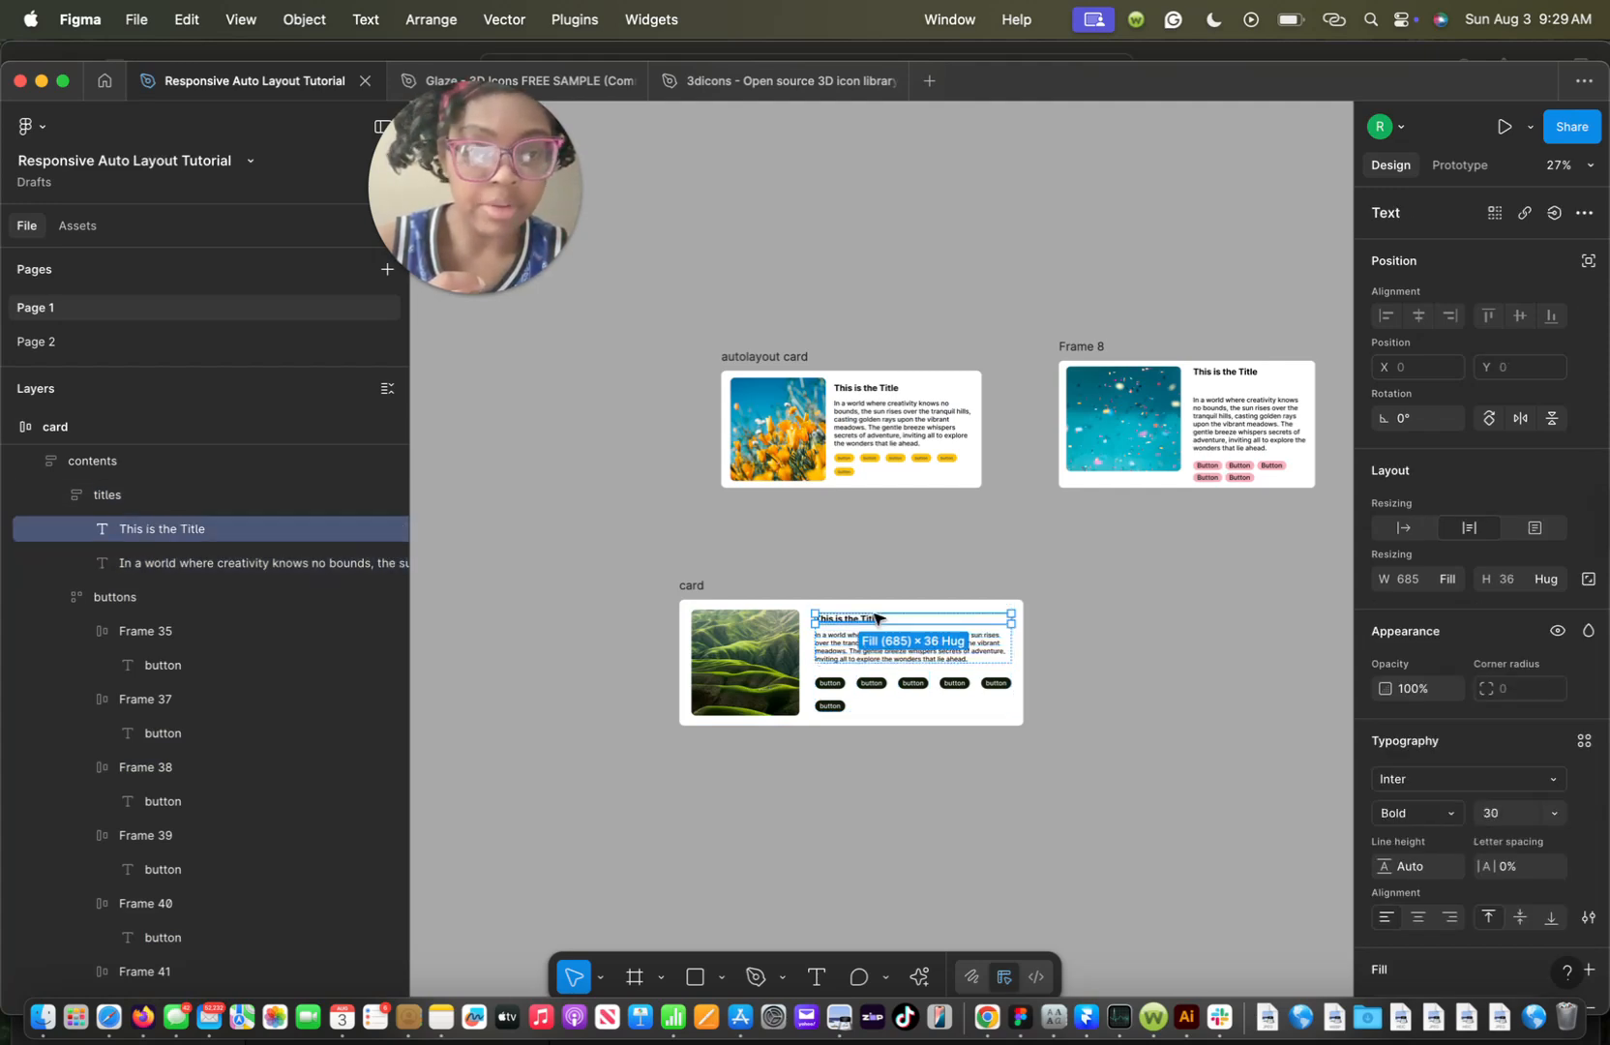
pyautogui.doubleClick(936, 429)
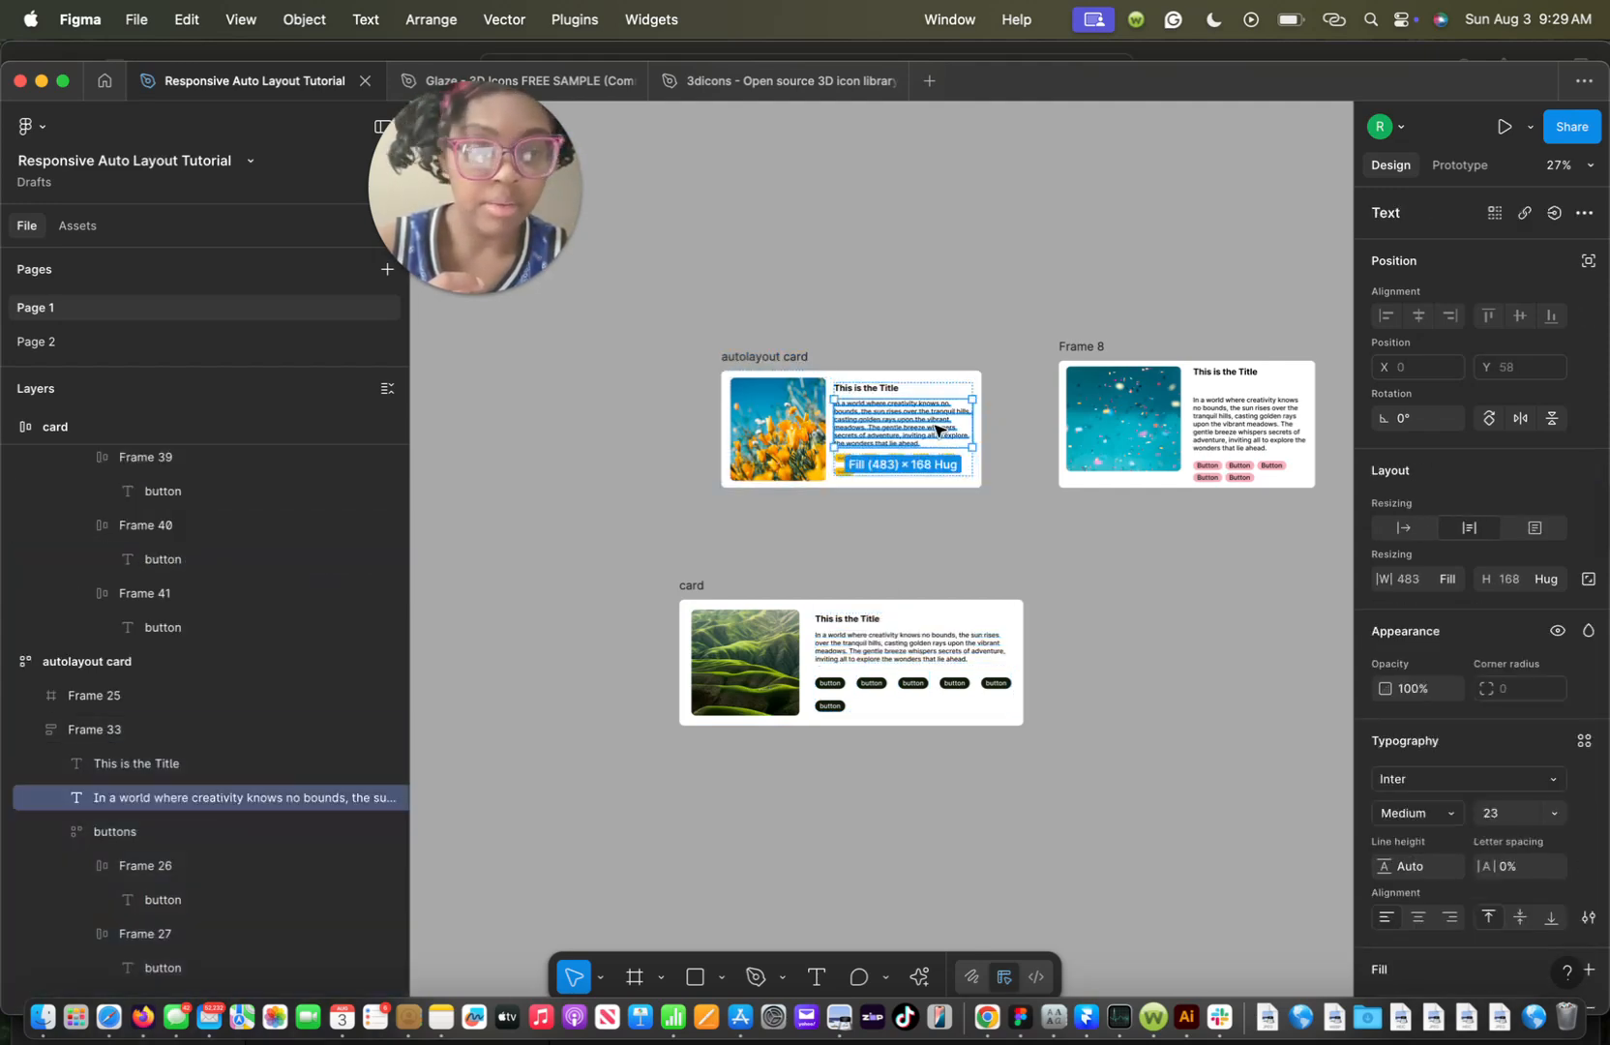
pyautogui.click(892, 391)
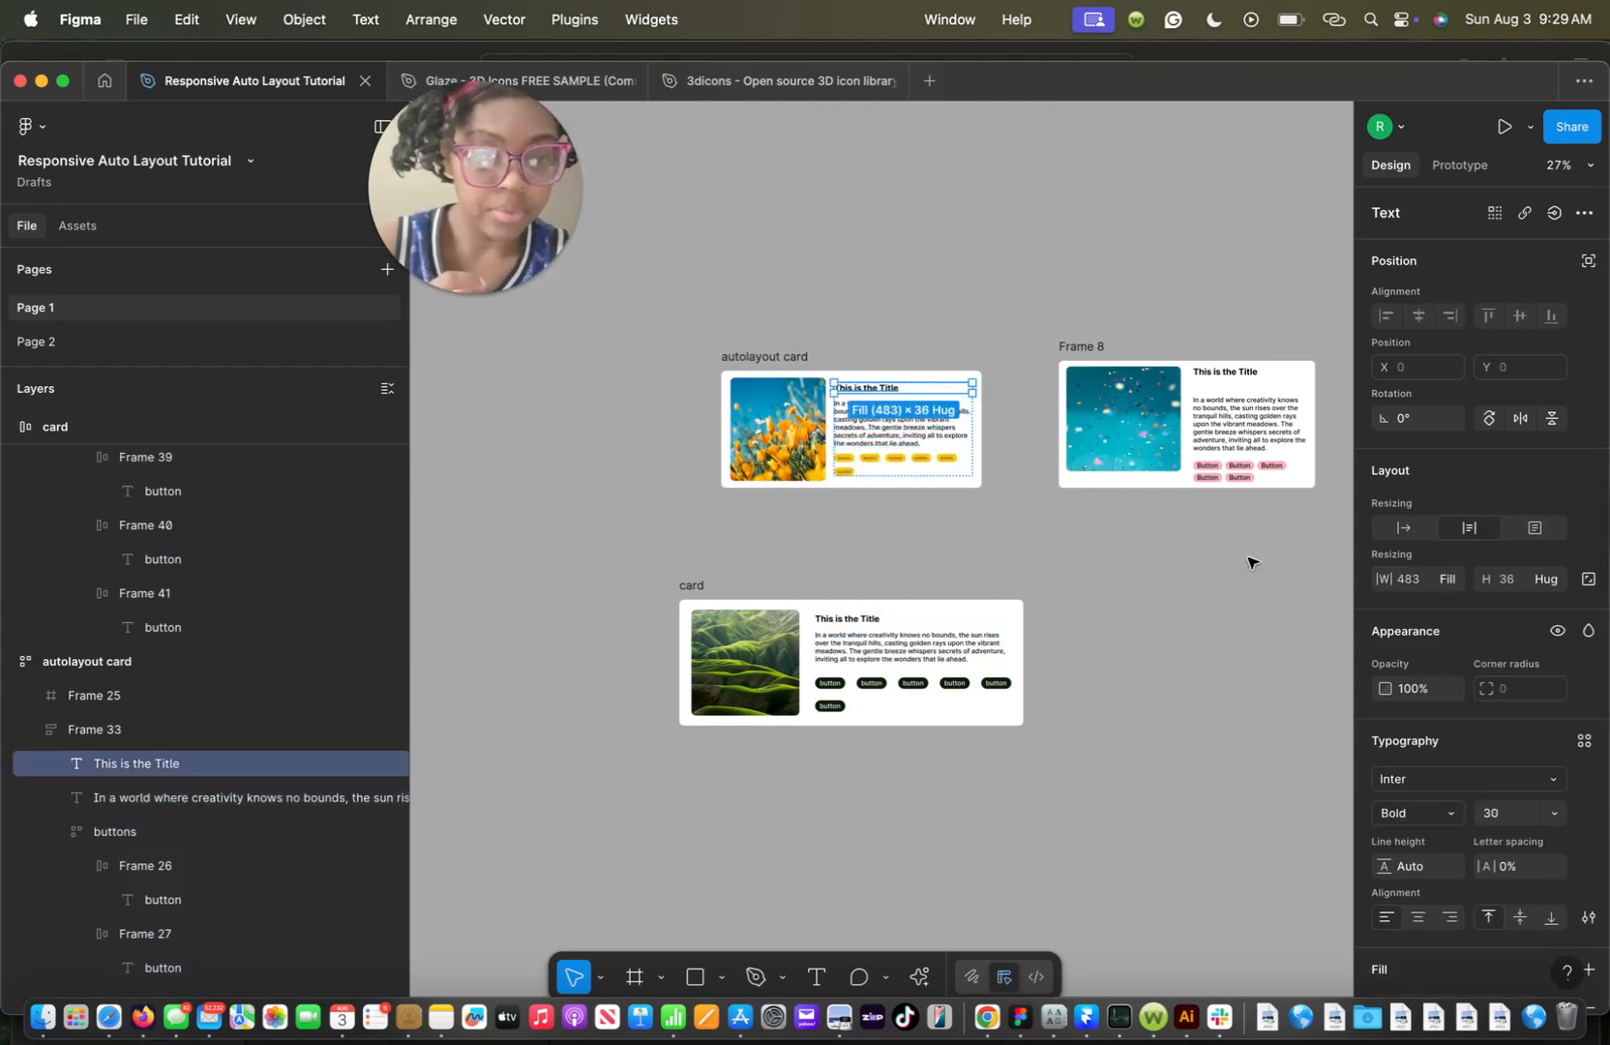
pyautogui.click(912, 416)
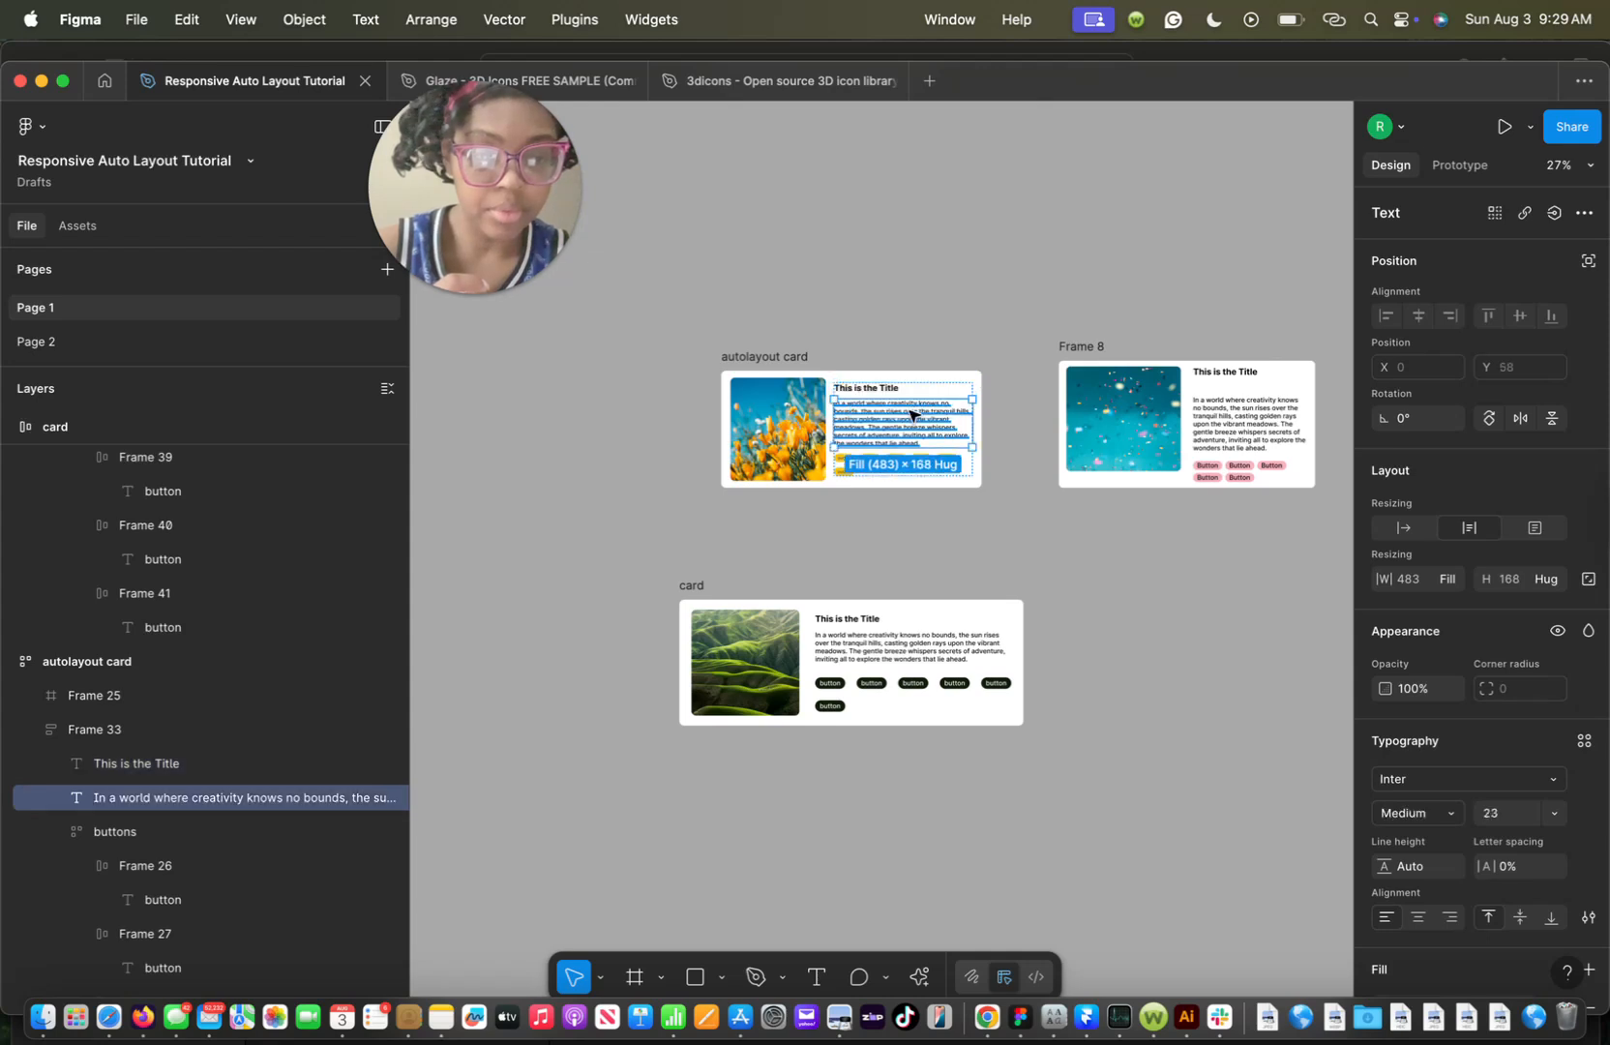
# Examine the resizing settings of the green hills card's titles frame and title, and of the paragraph and title in Frame 8
pyautogui.click(952, 647)
pyautogui.click(951, 650)
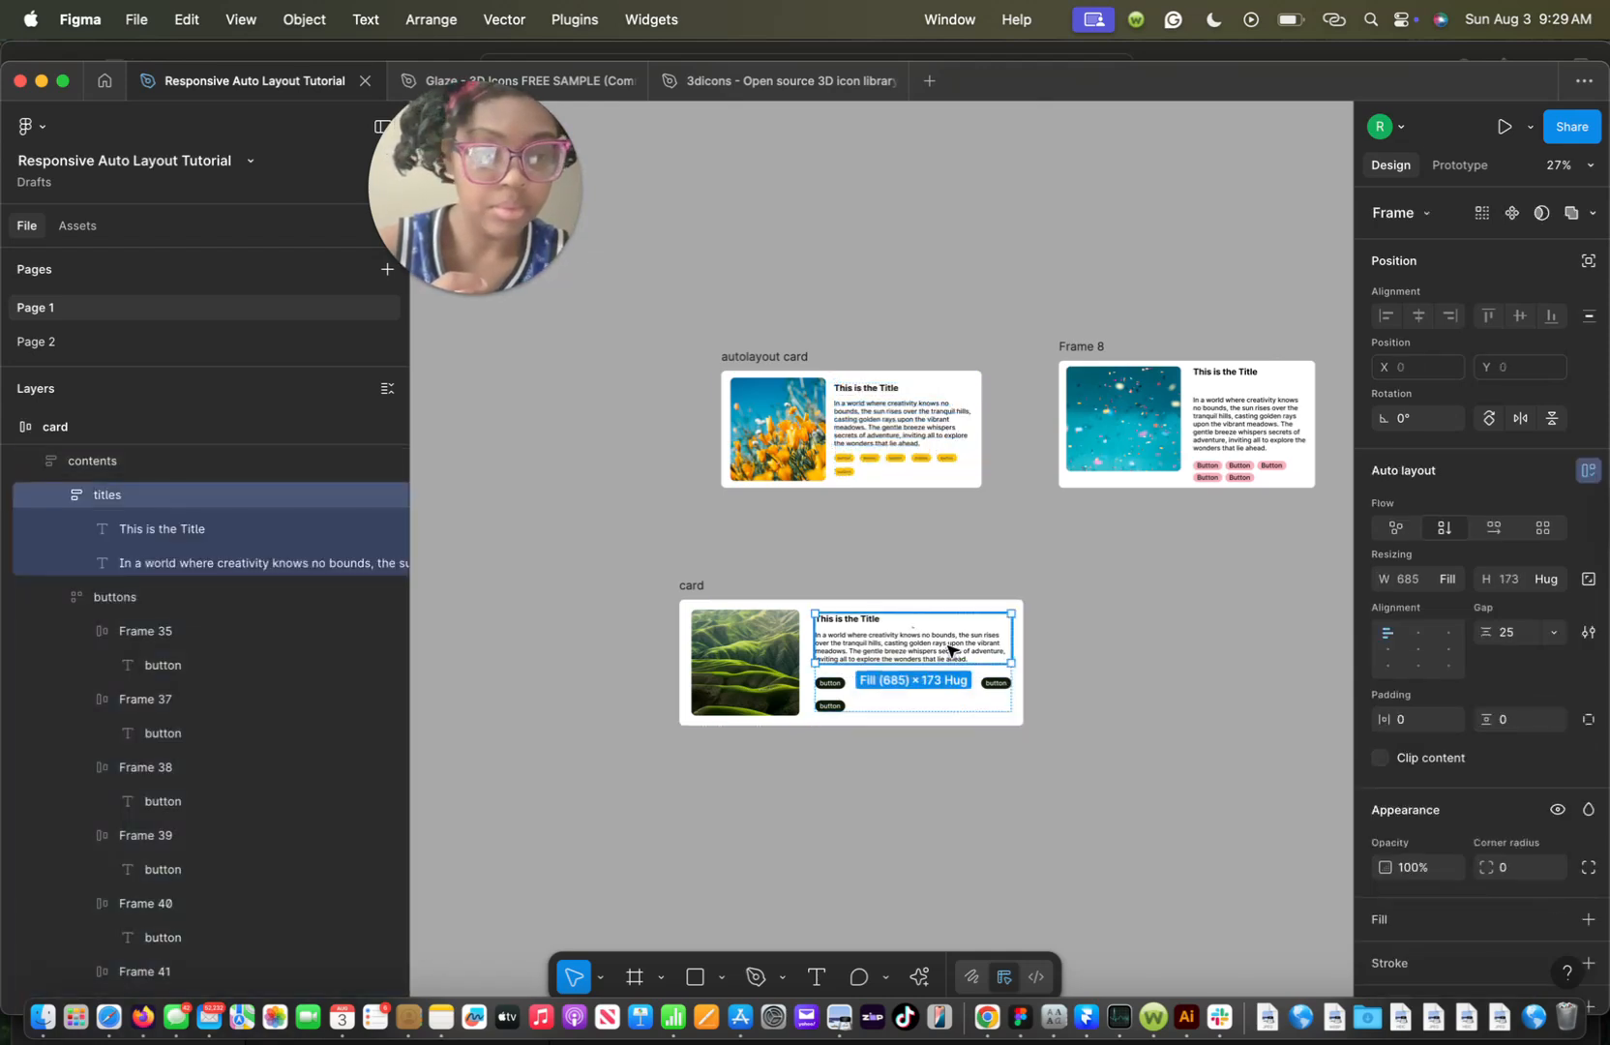
pyautogui.click(951, 650)
pyautogui.click(851, 619)
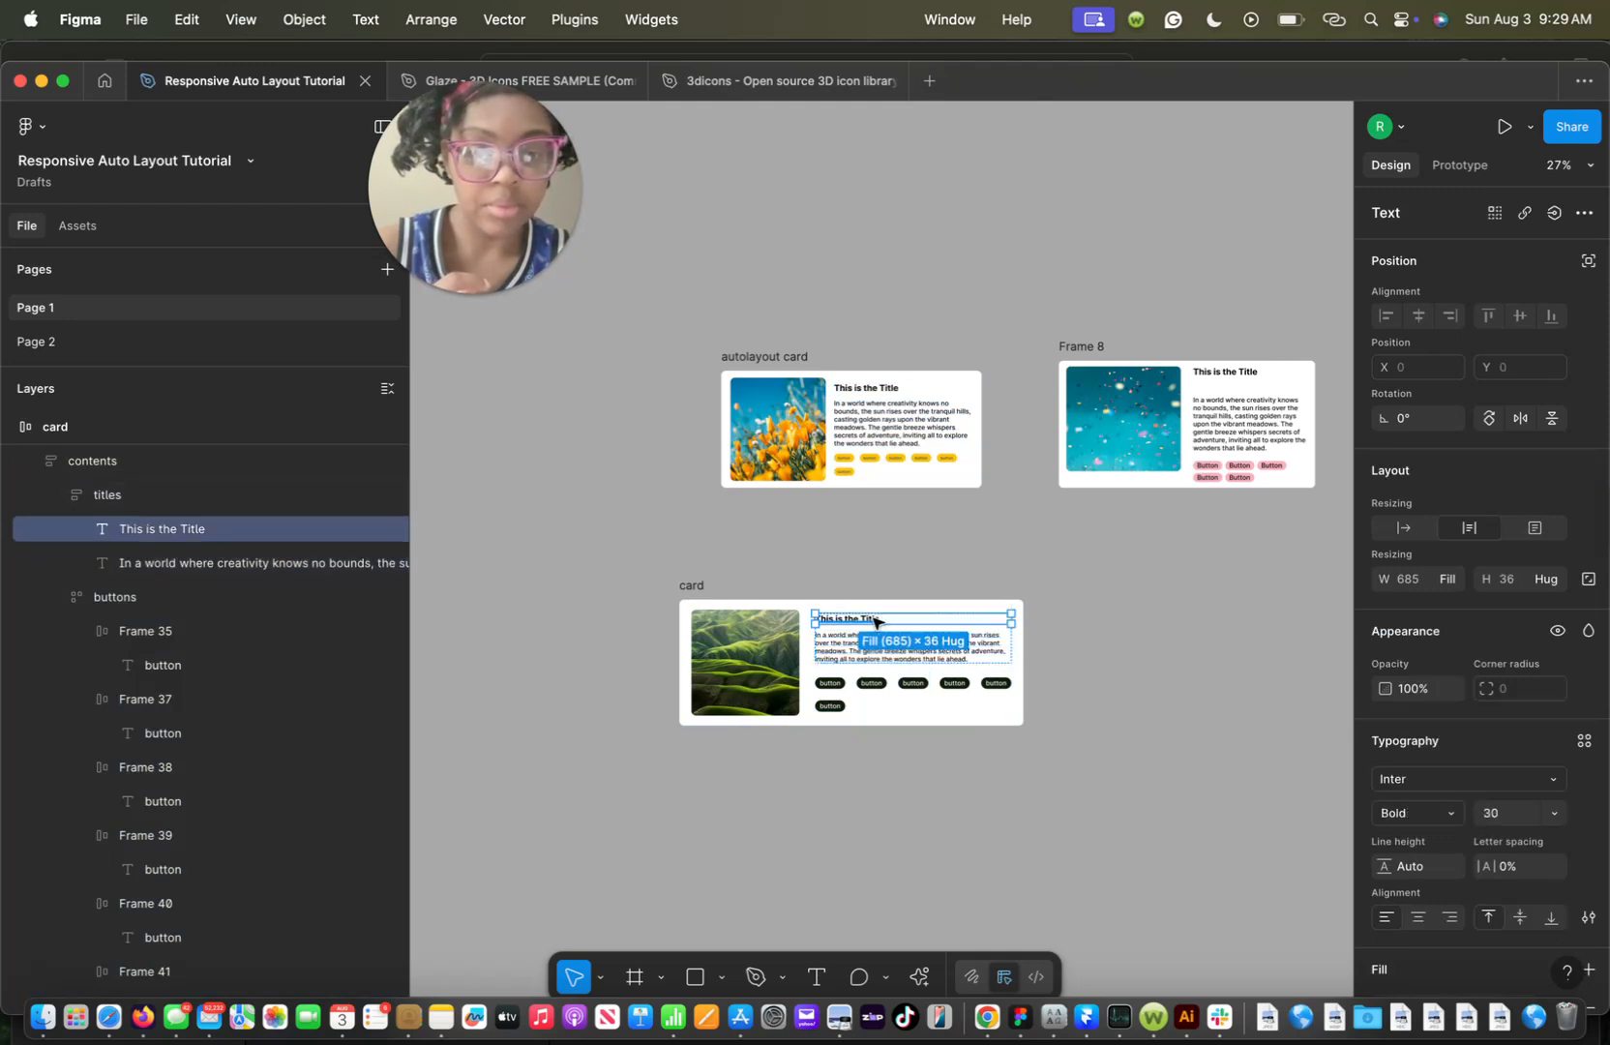
pyautogui.click(1261, 407)
pyautogui.click(1262, 414)
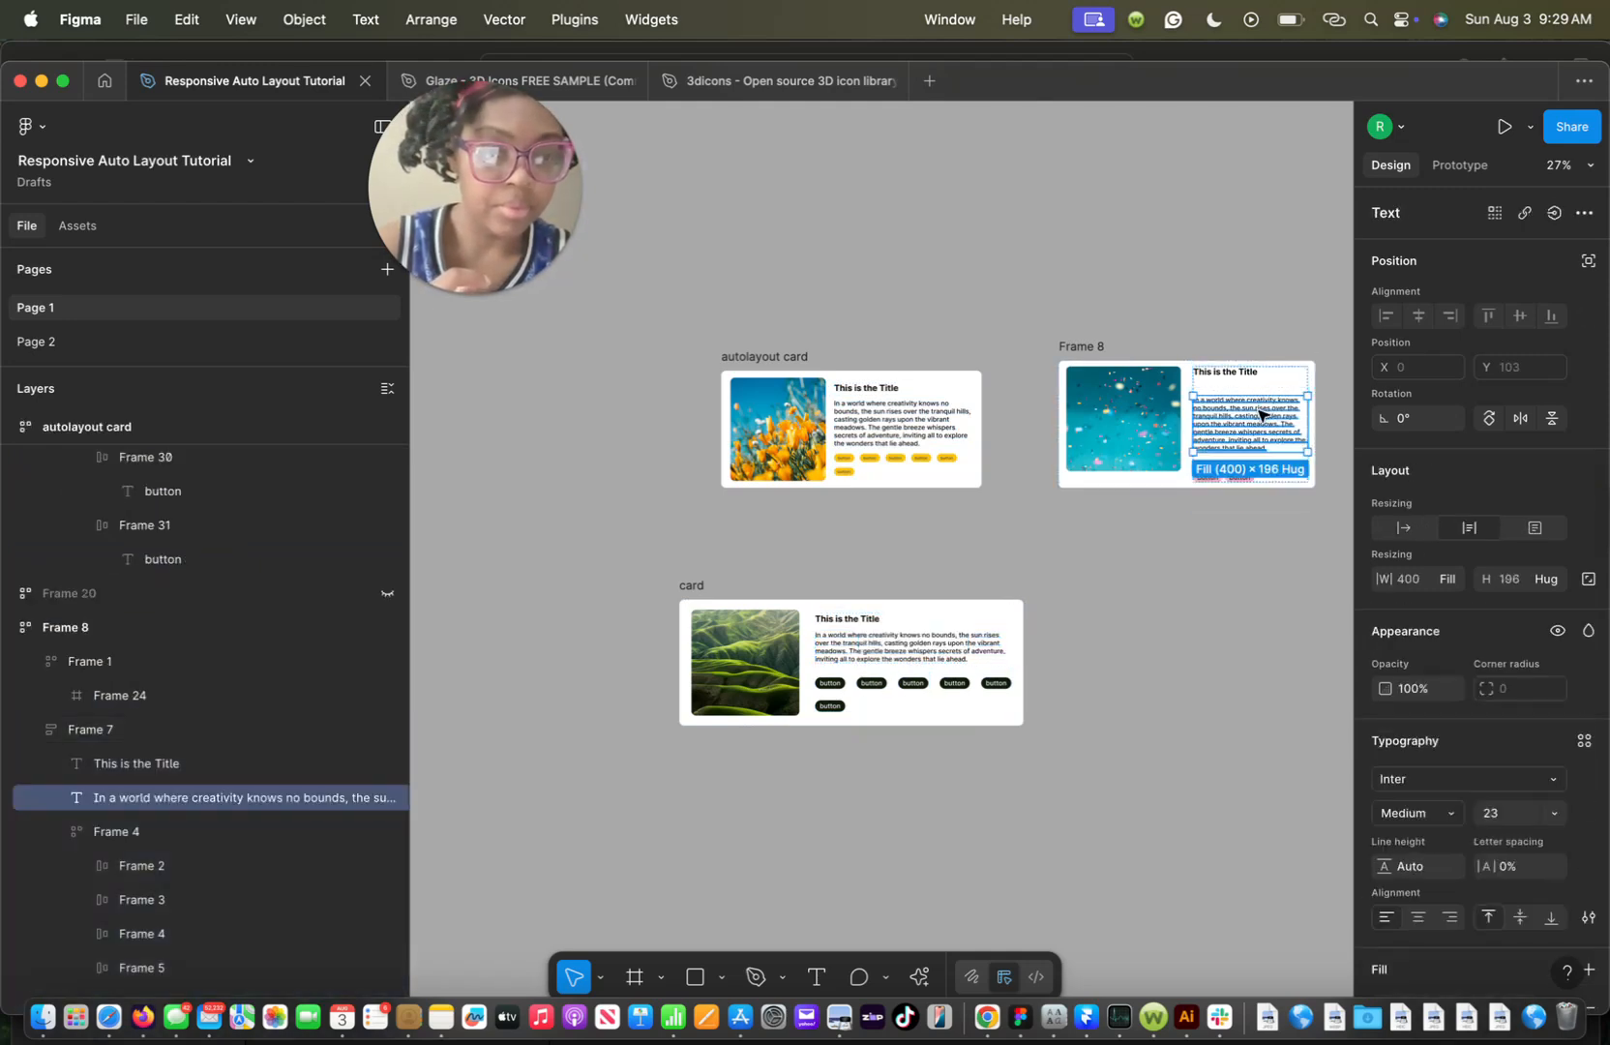
pyautogui.click(1243, 373)
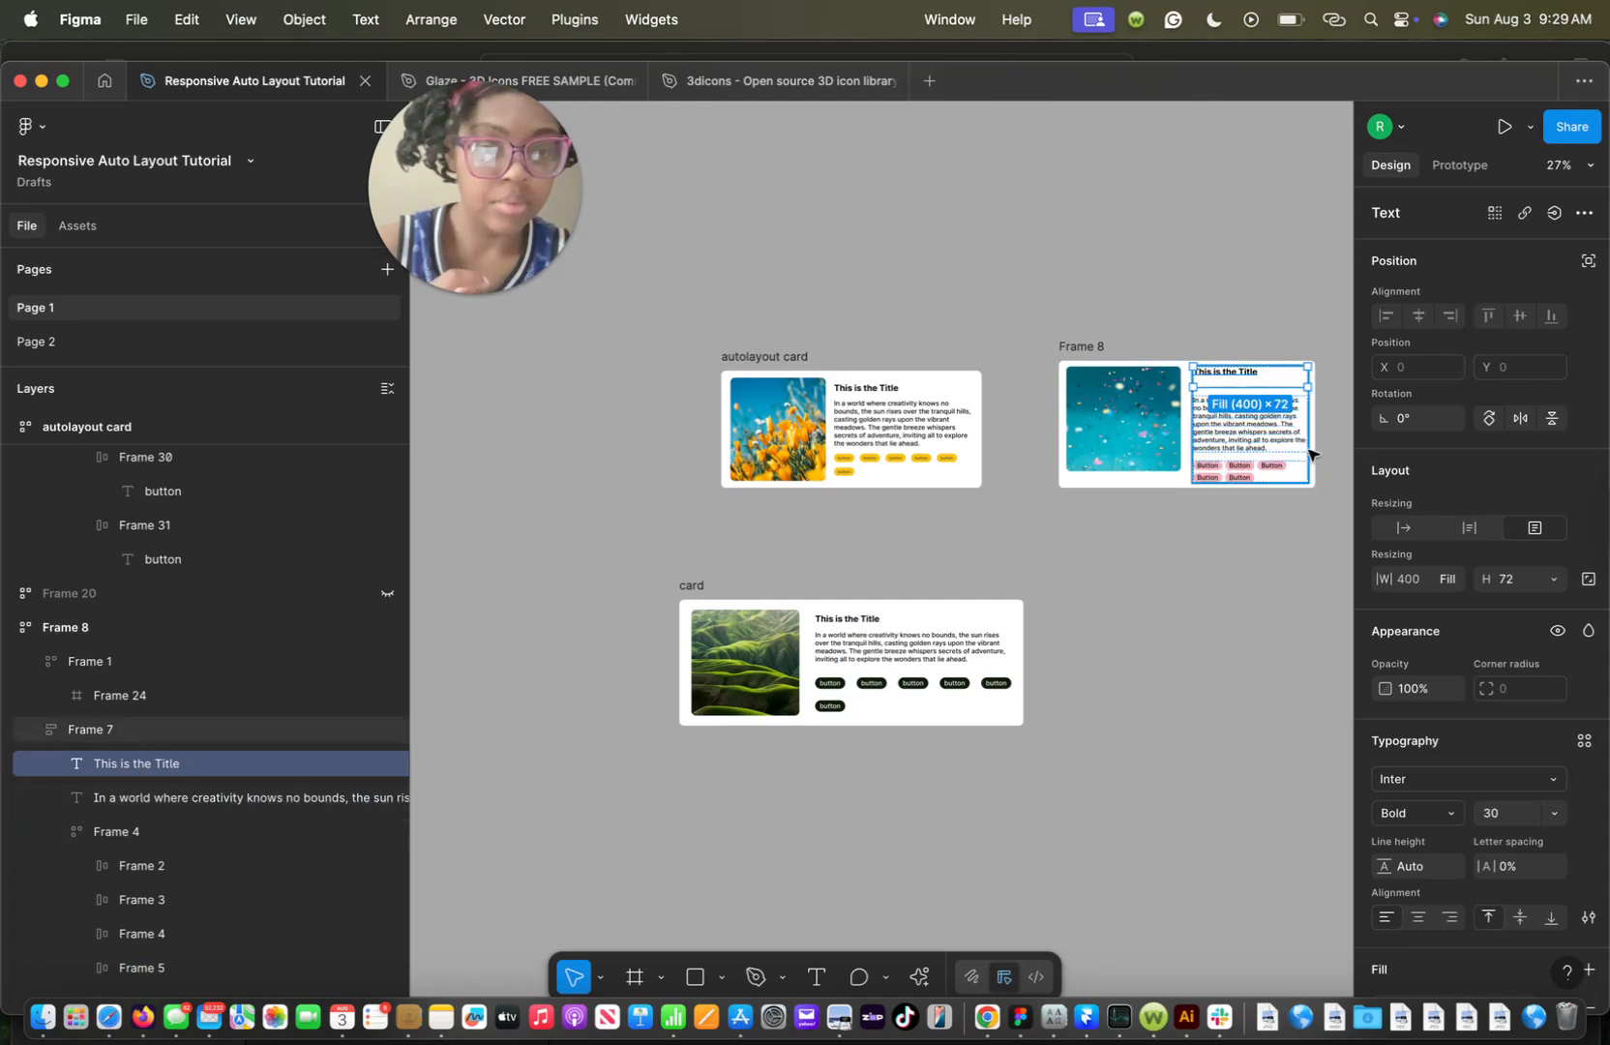
# Inspect the width resizing options and limits of the text frames in the flower card and Frame 8
pyautogui.click(1308, 451)
pyautogui.click(968, 451)
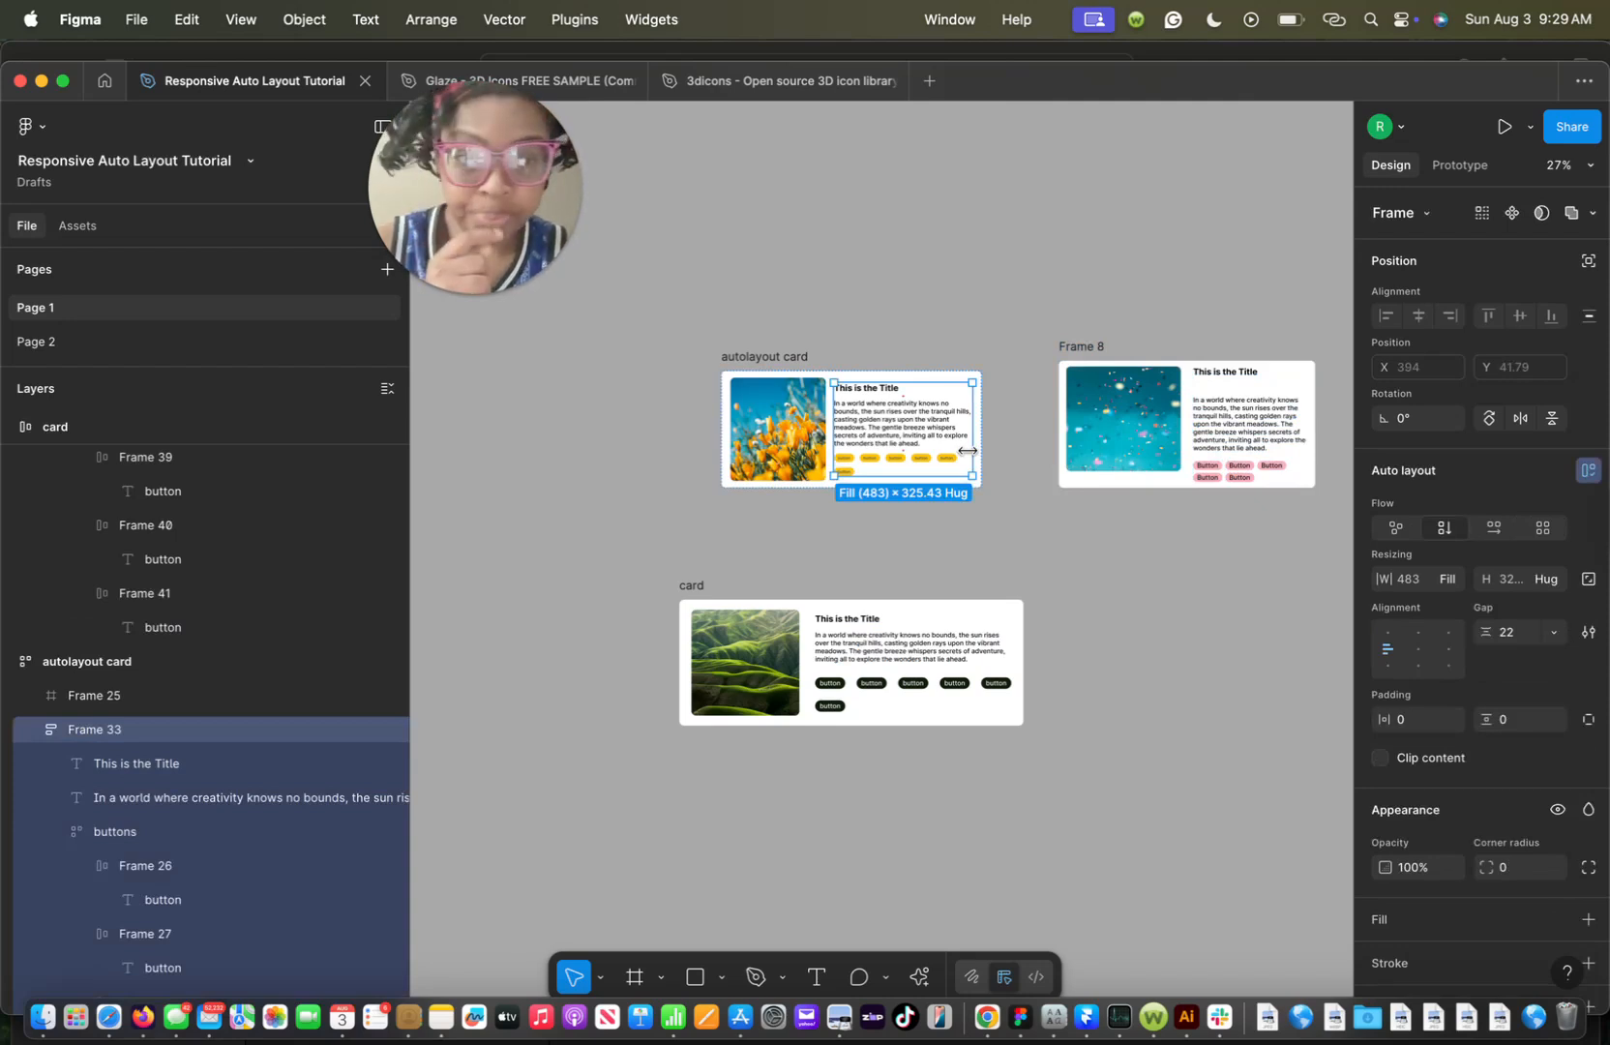
pyautogui.click(1447, 581)
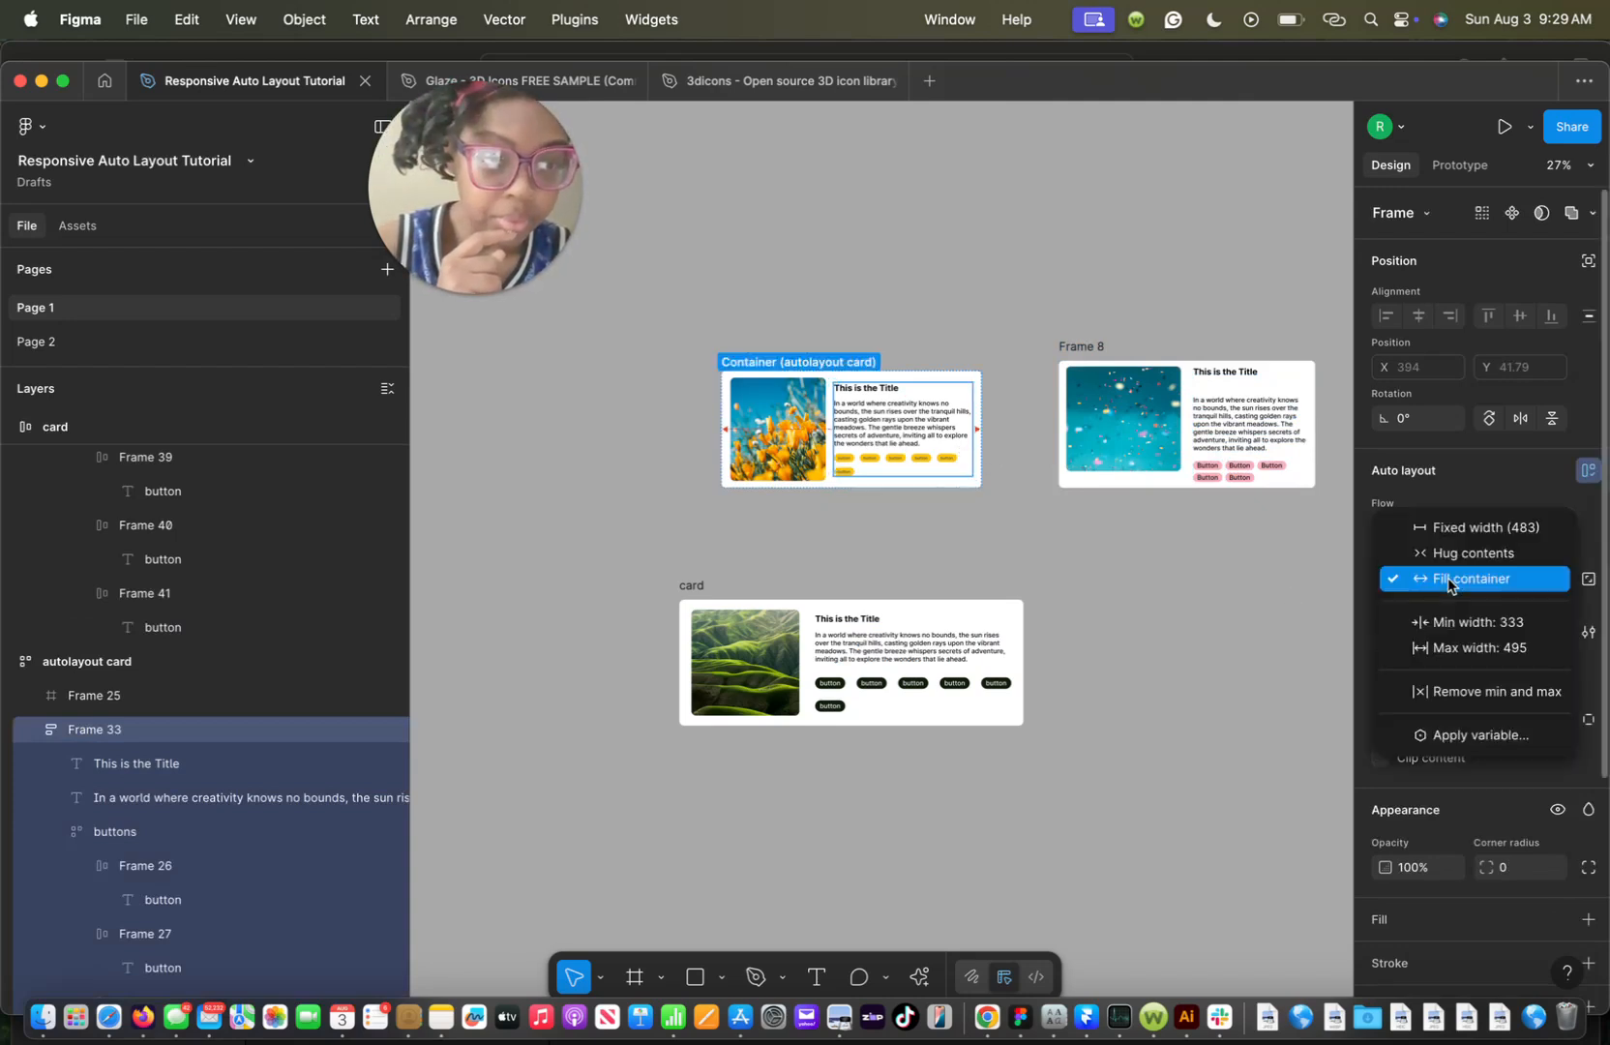
pyautogui.click(1210, 640)
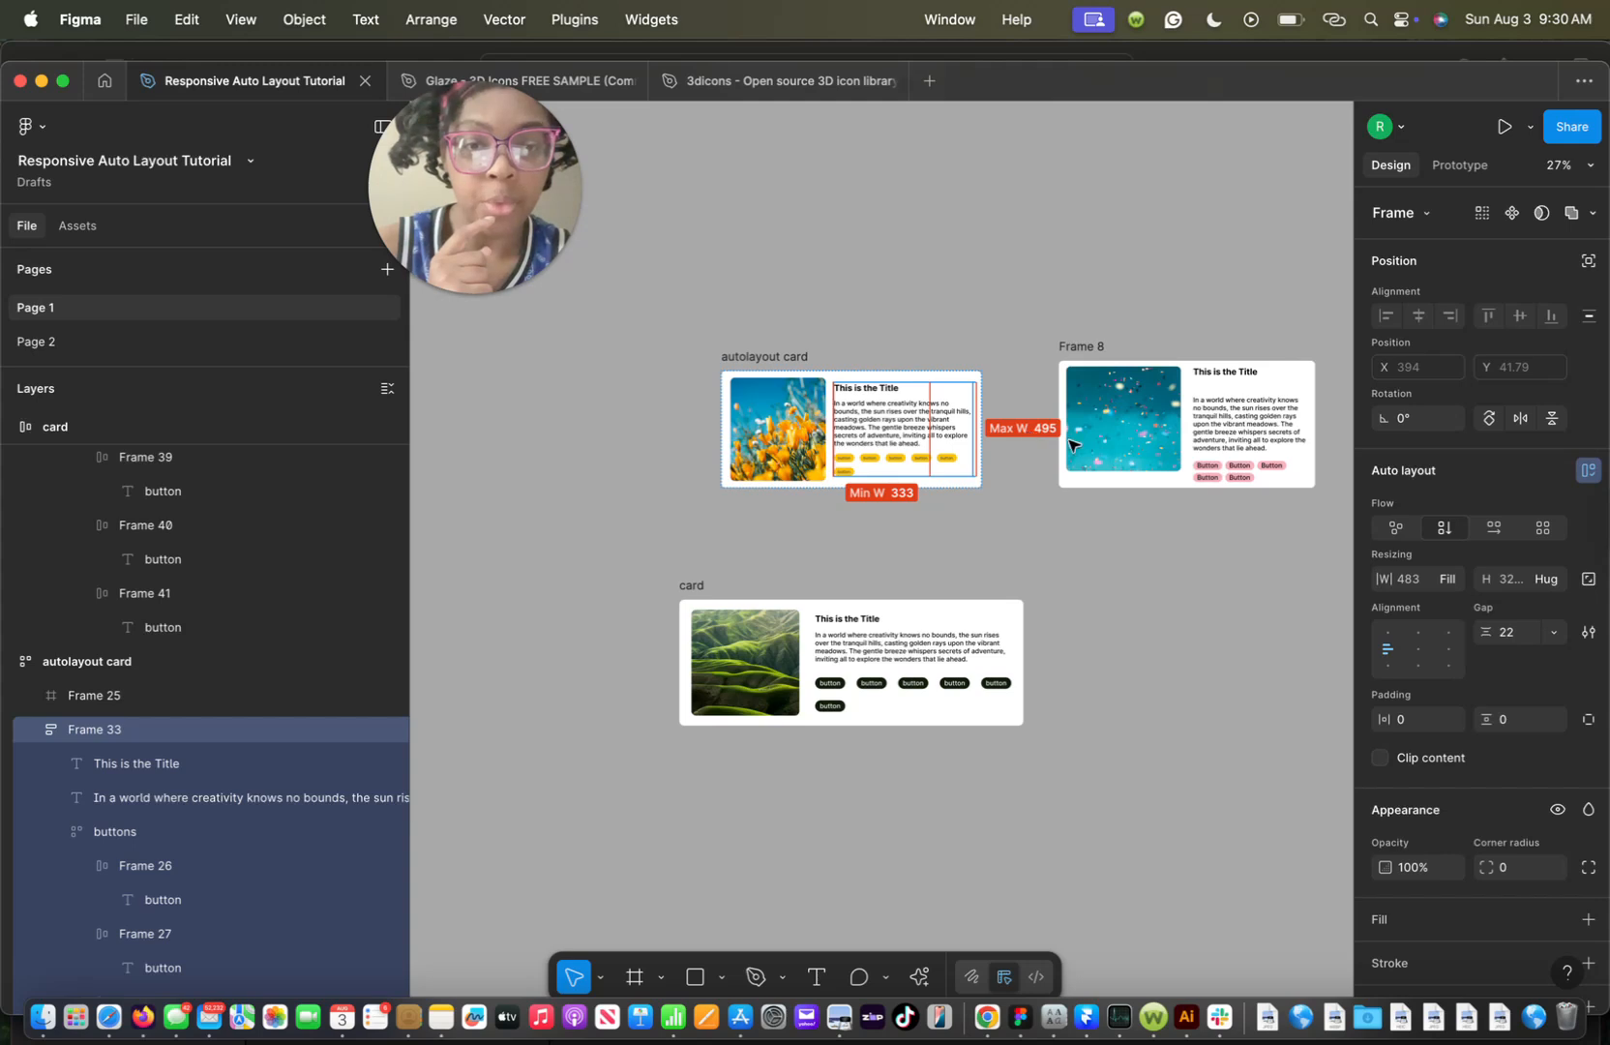
pyautogui.click(1288, 445)
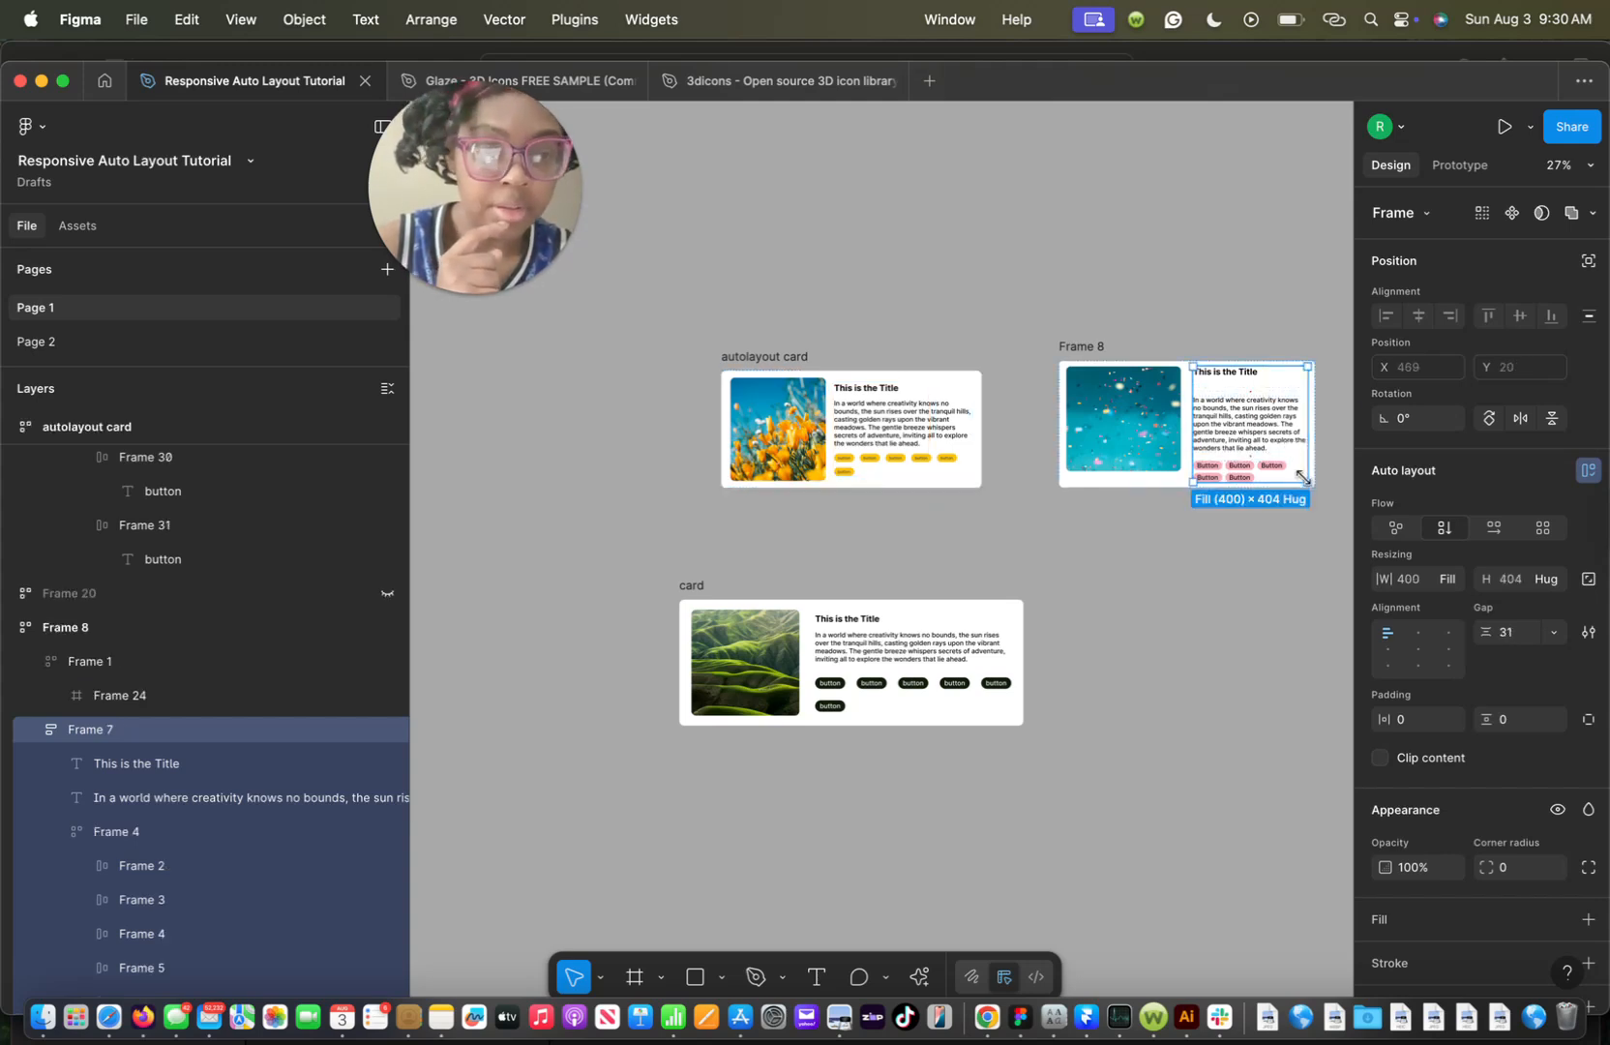
pyautogui.click(1443, 584)
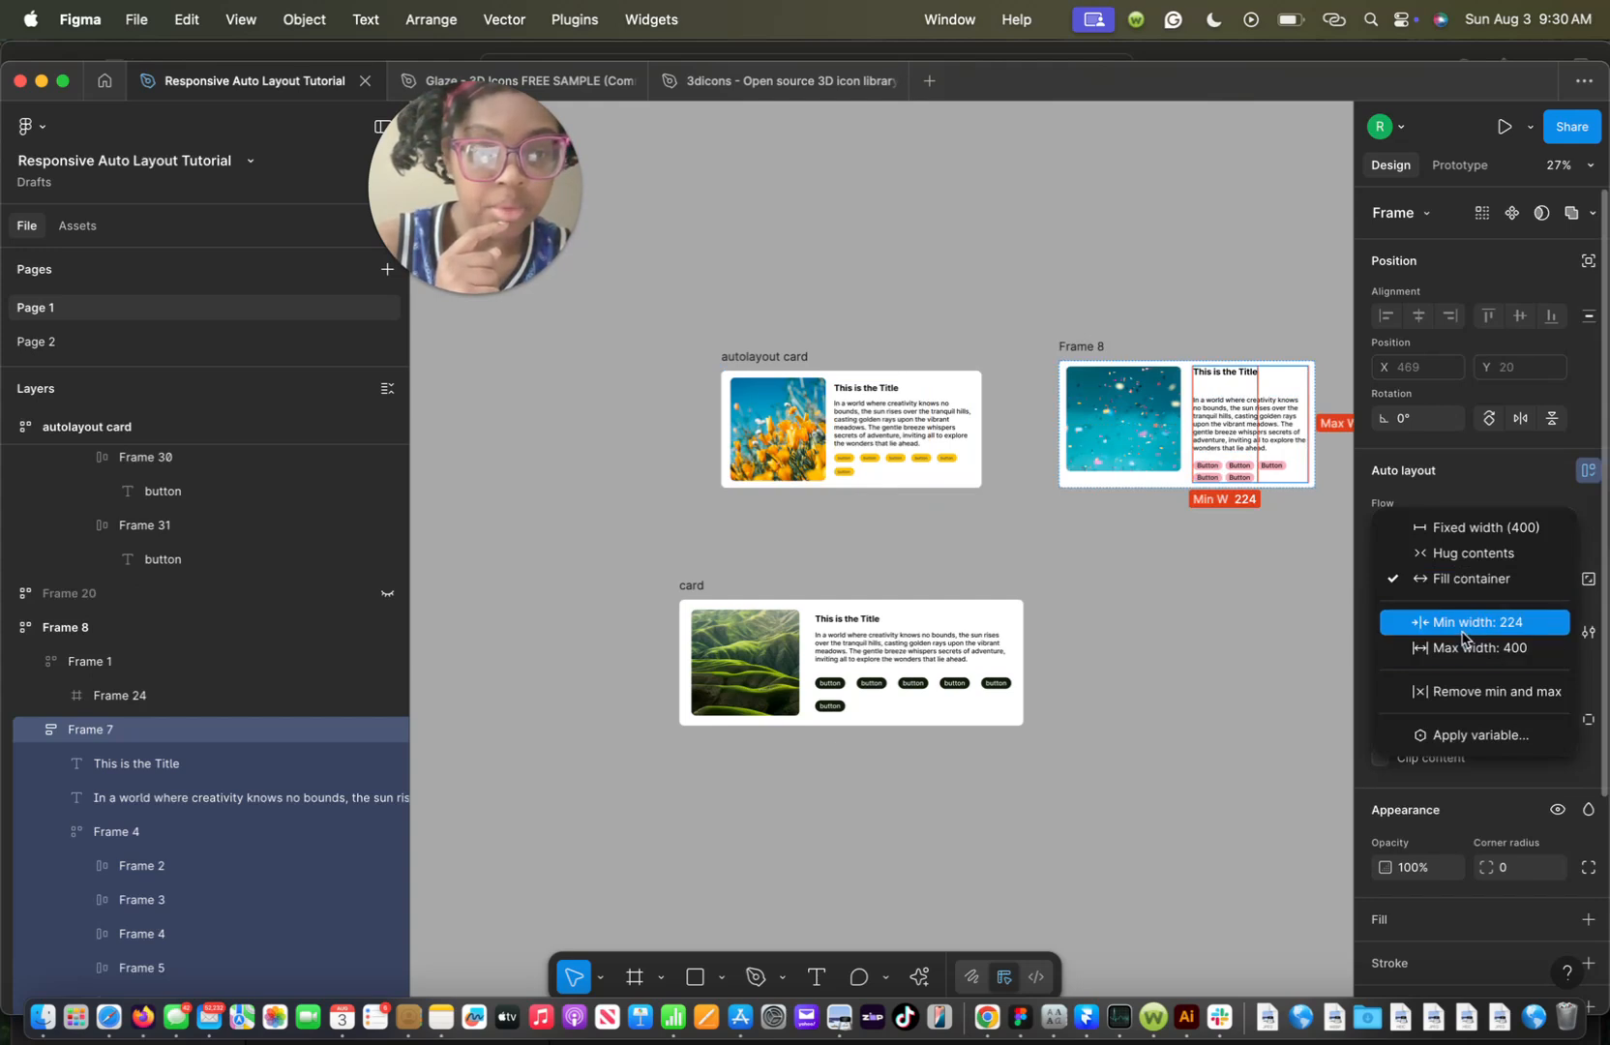
# Compare the minimum and maximum width limits of the whole green hills card with those of the flower card
pyautogui.click(696, 592)
pyautogui.click(695, 591)
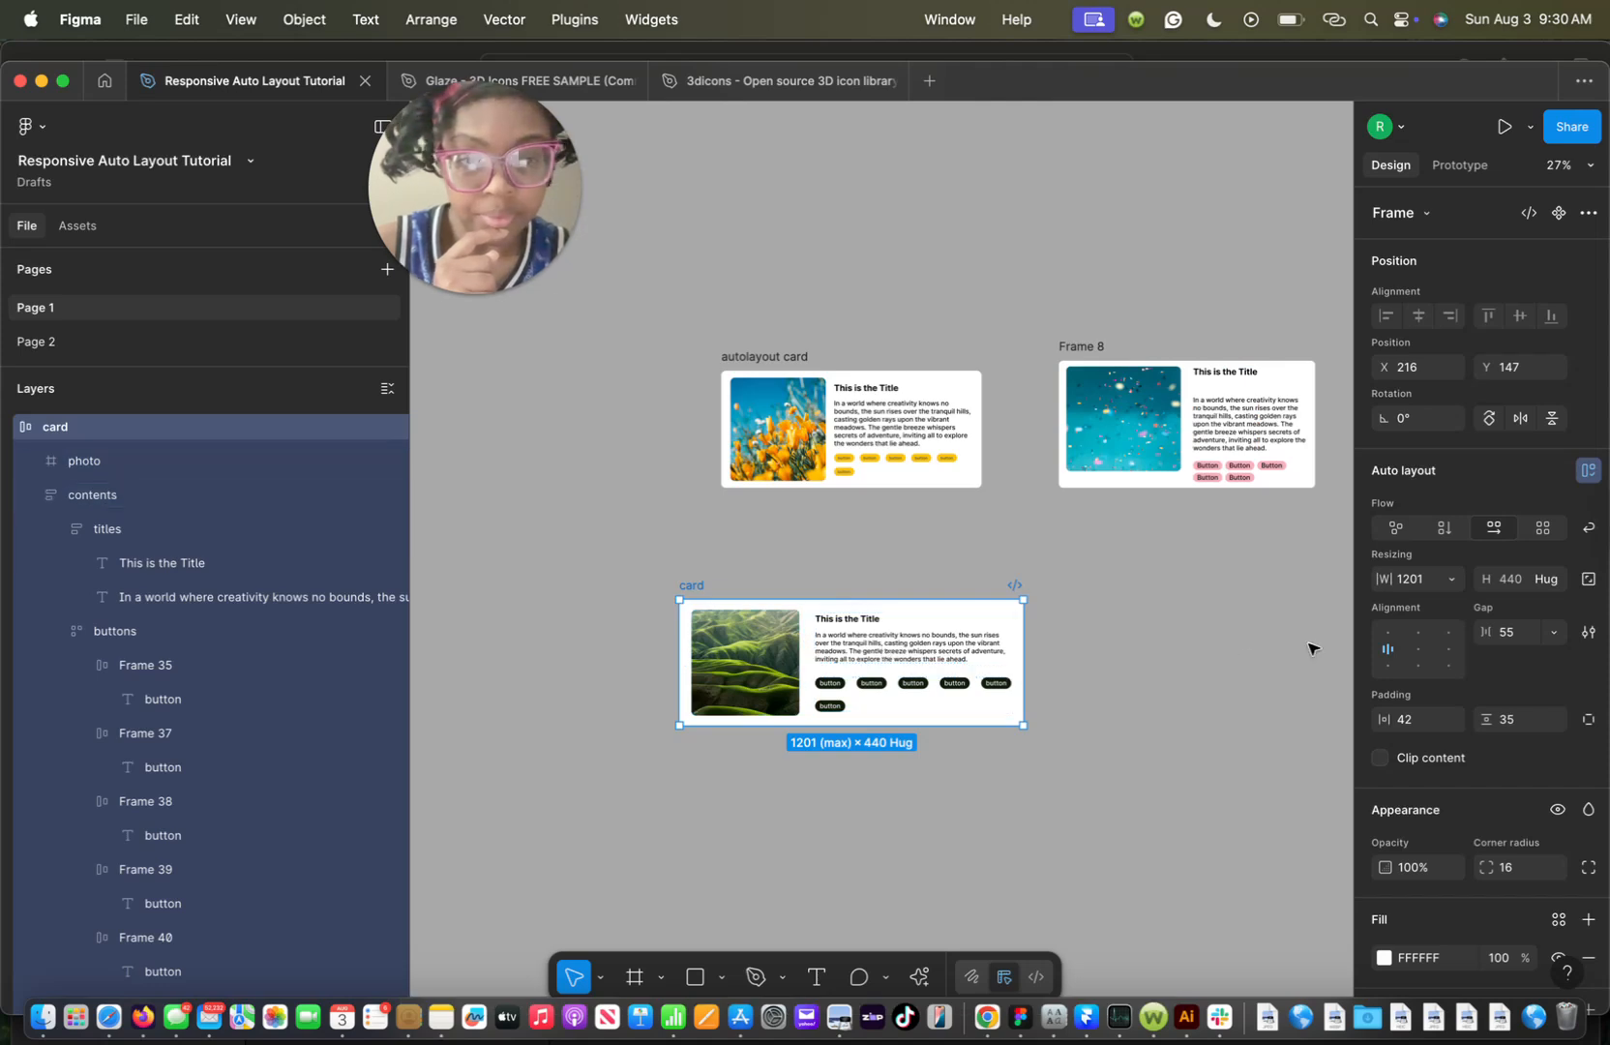
pyautogui.click(1456, 582)
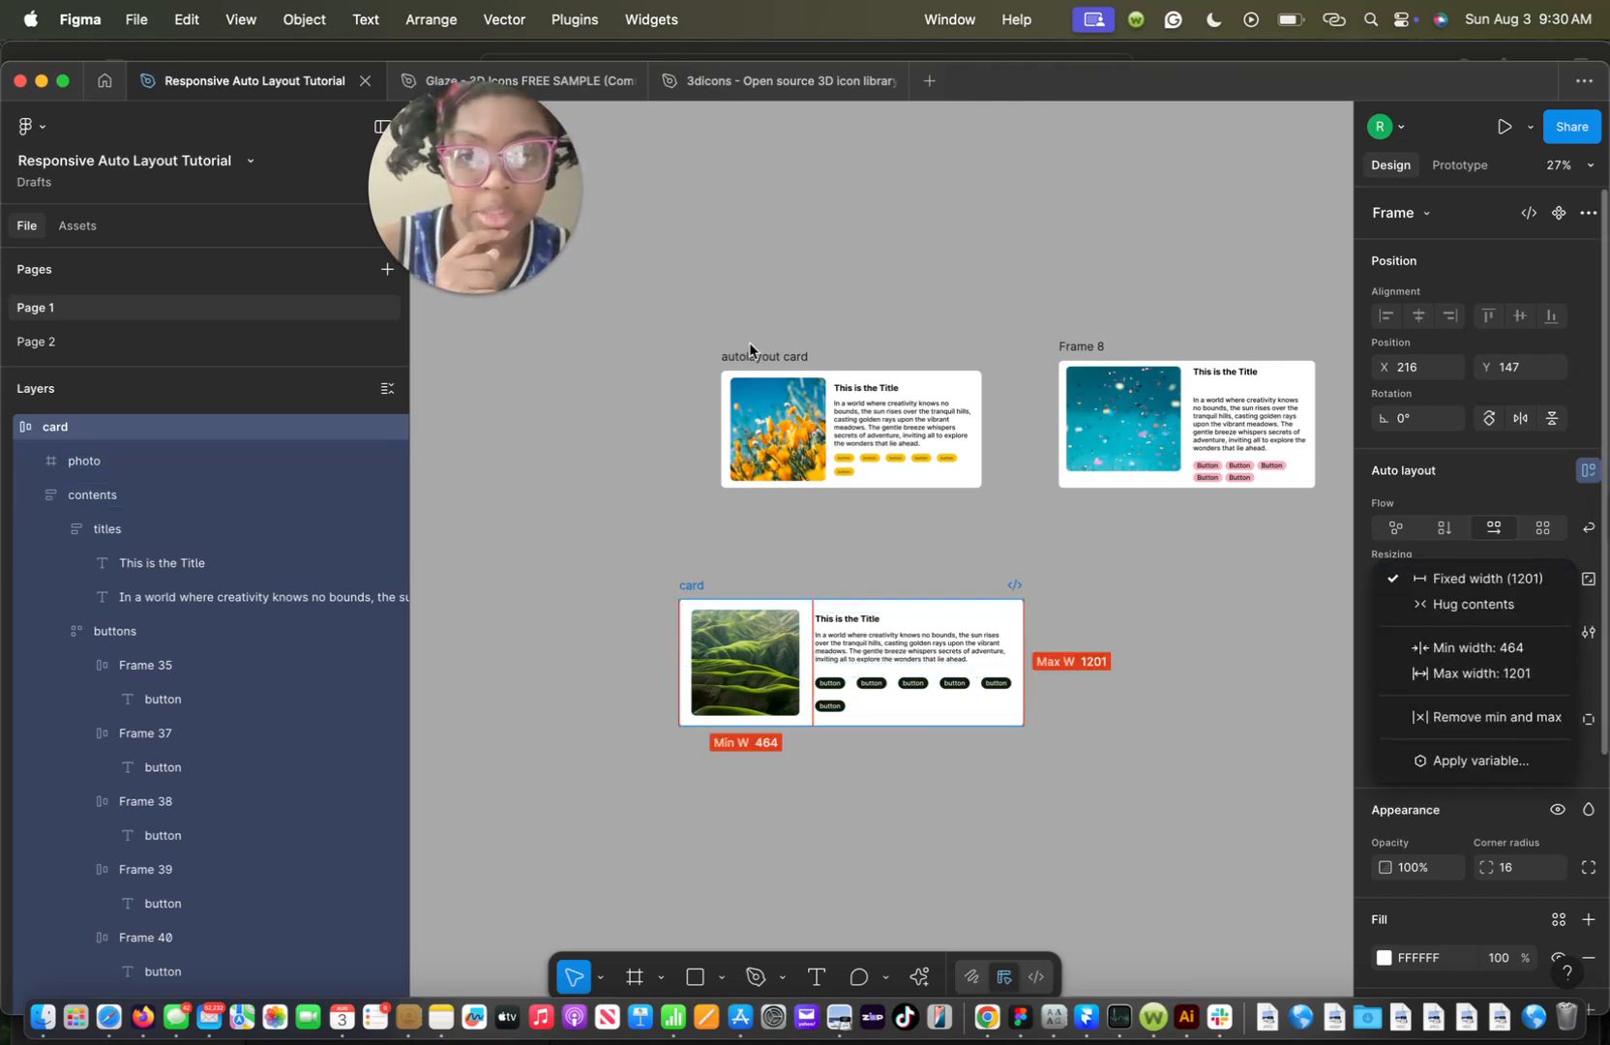
pyautogui.click(790, 359)
pyautogui.click(790, 360)
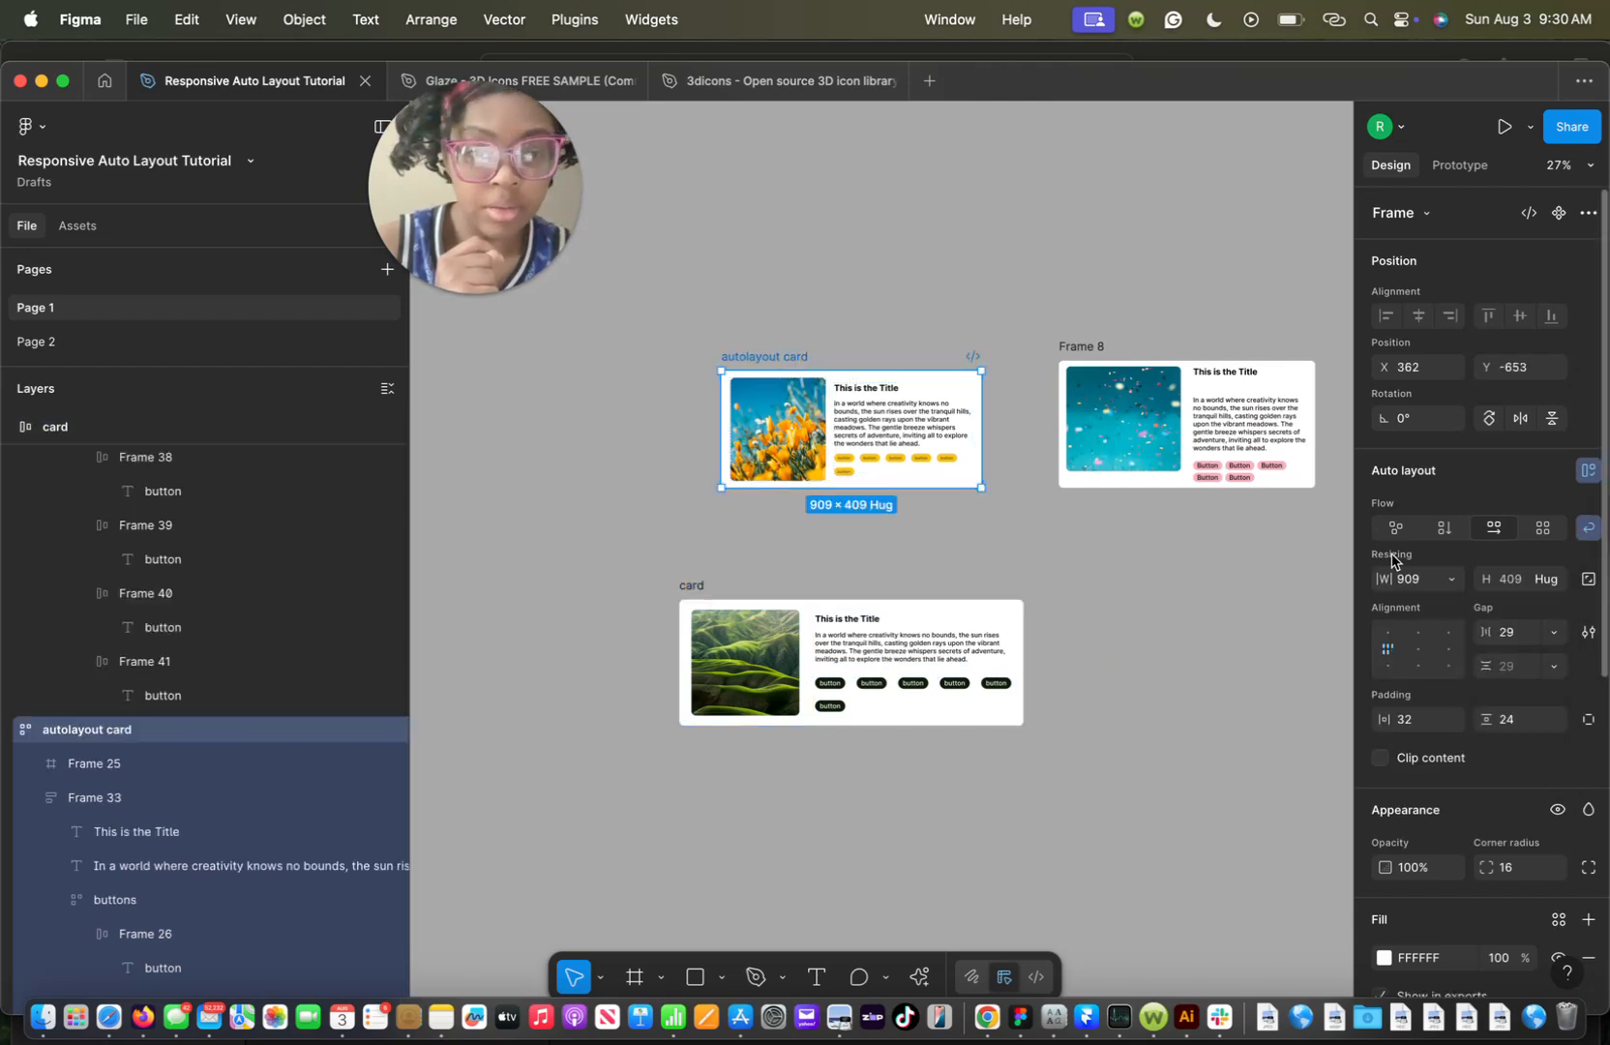
pyautogui.click(1451, 578)
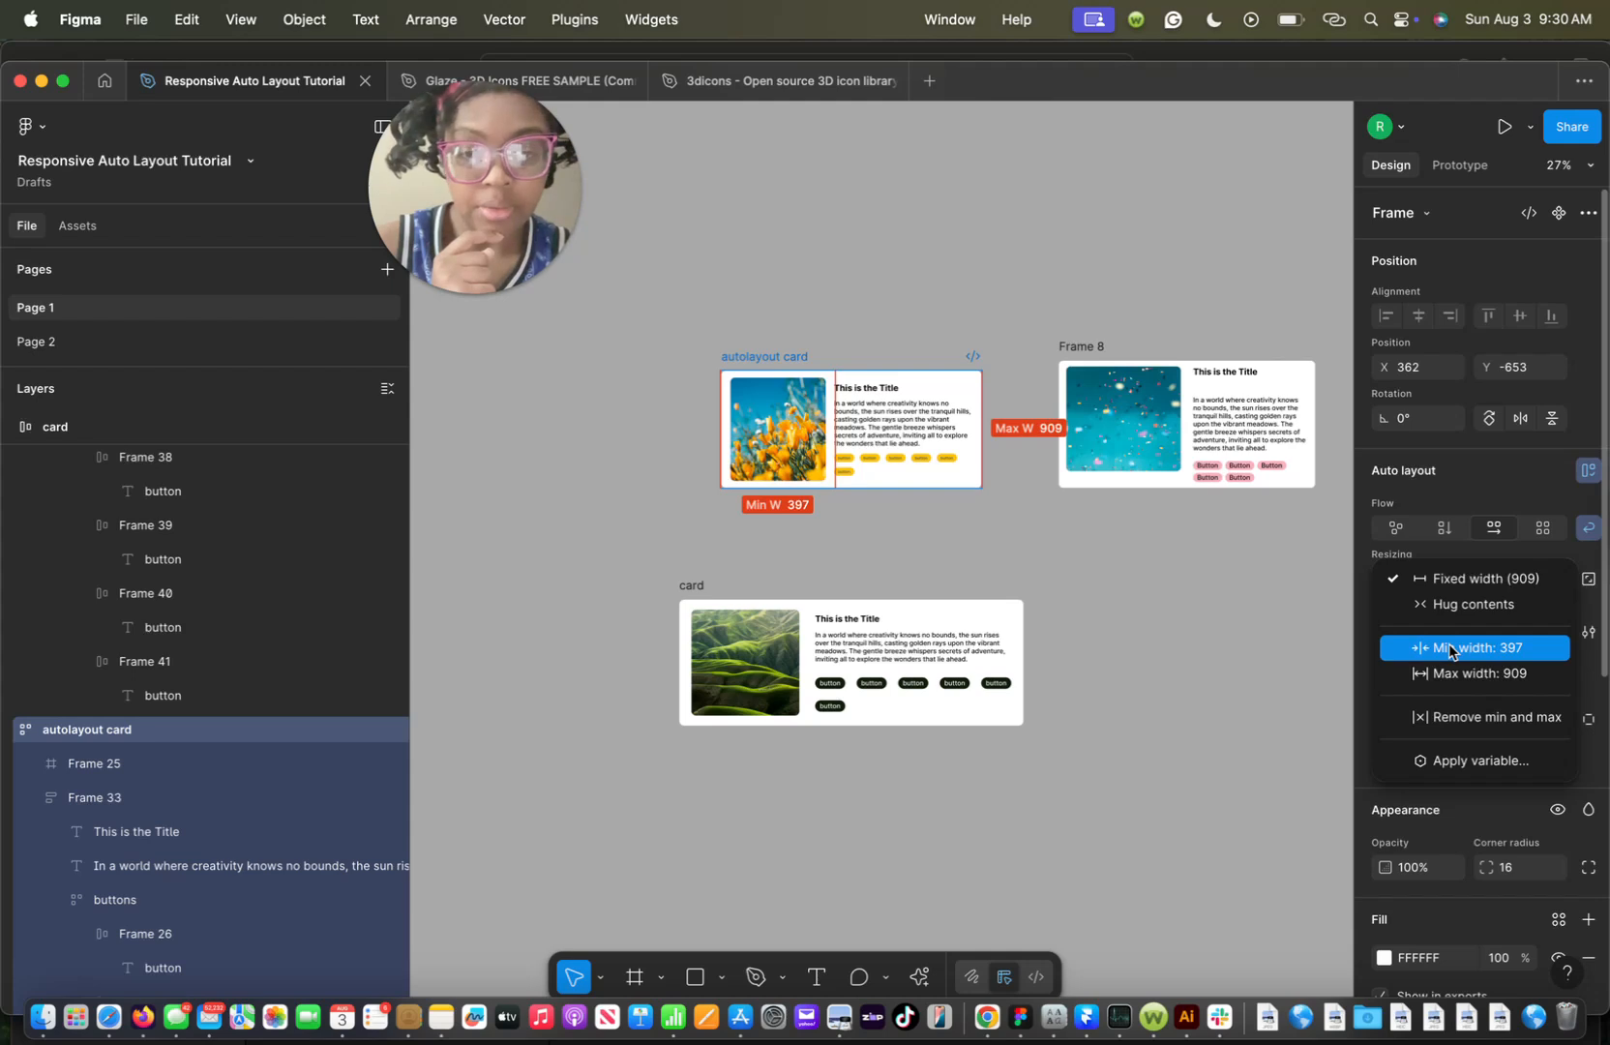
pyautogui.click(924, 465)
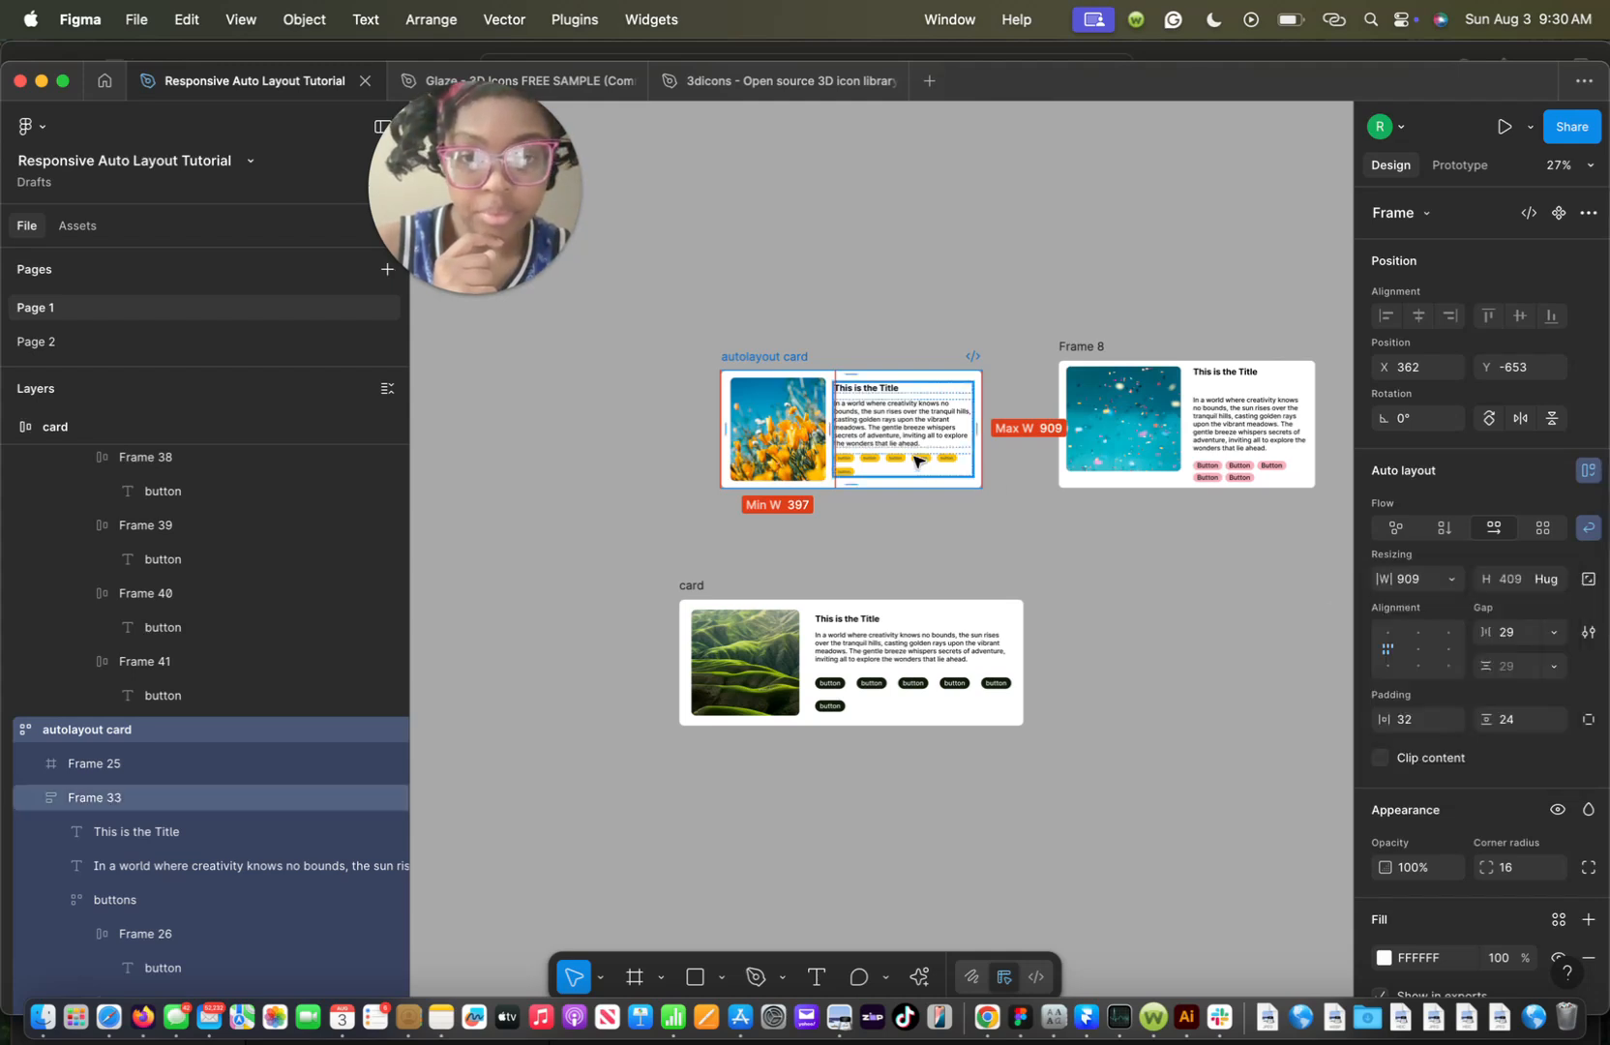
# Check the flower card's text frame width options against the outer width limits of the green hills card
pyautogui.click(919, 462)
pyautogui.click(1453, 580)
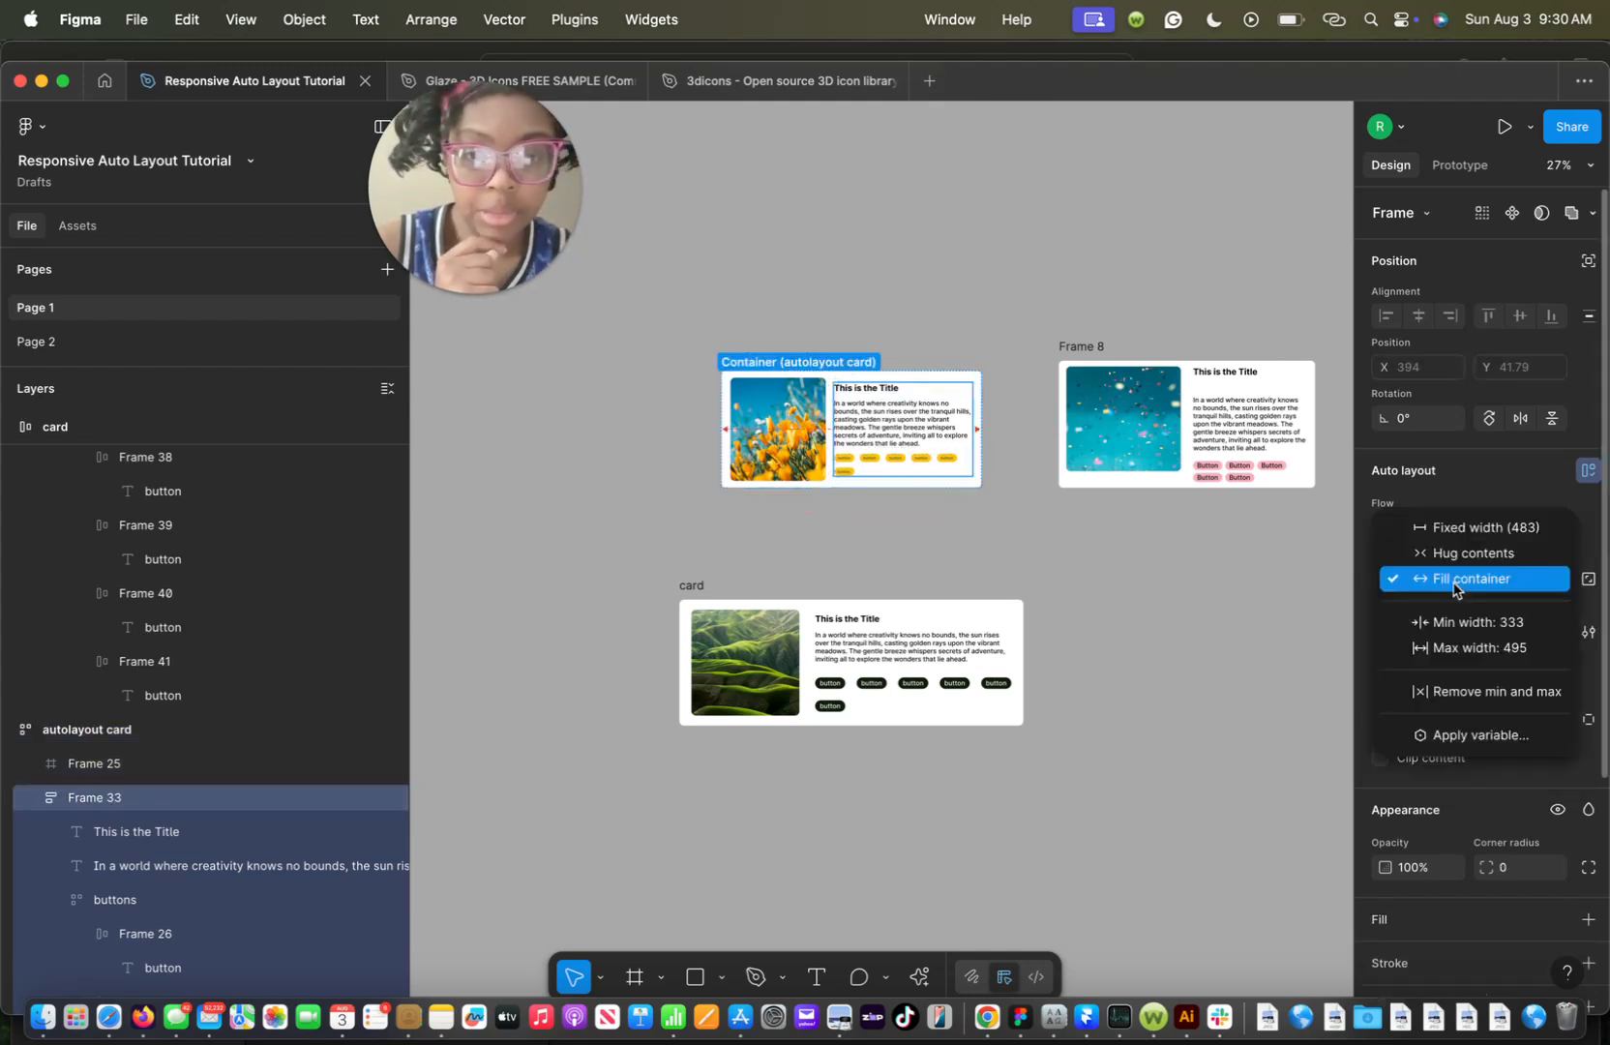
pyautogui.doubleClick(692, 586)
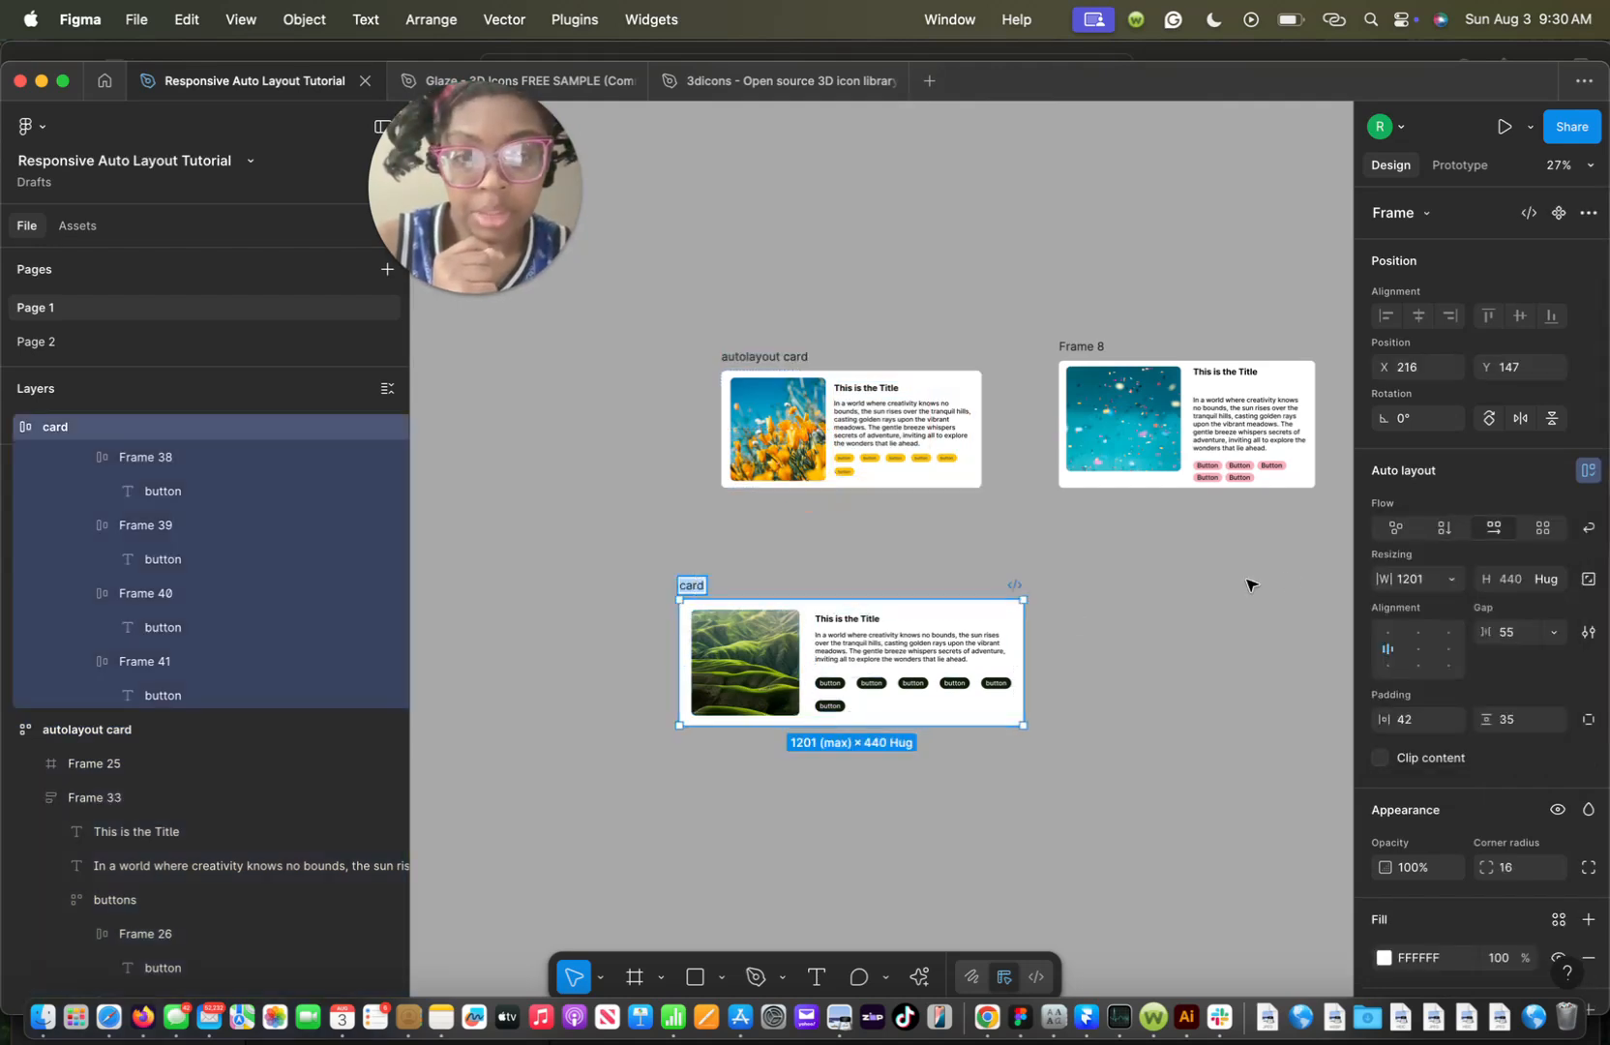
pyautogui.click(1452, 580)
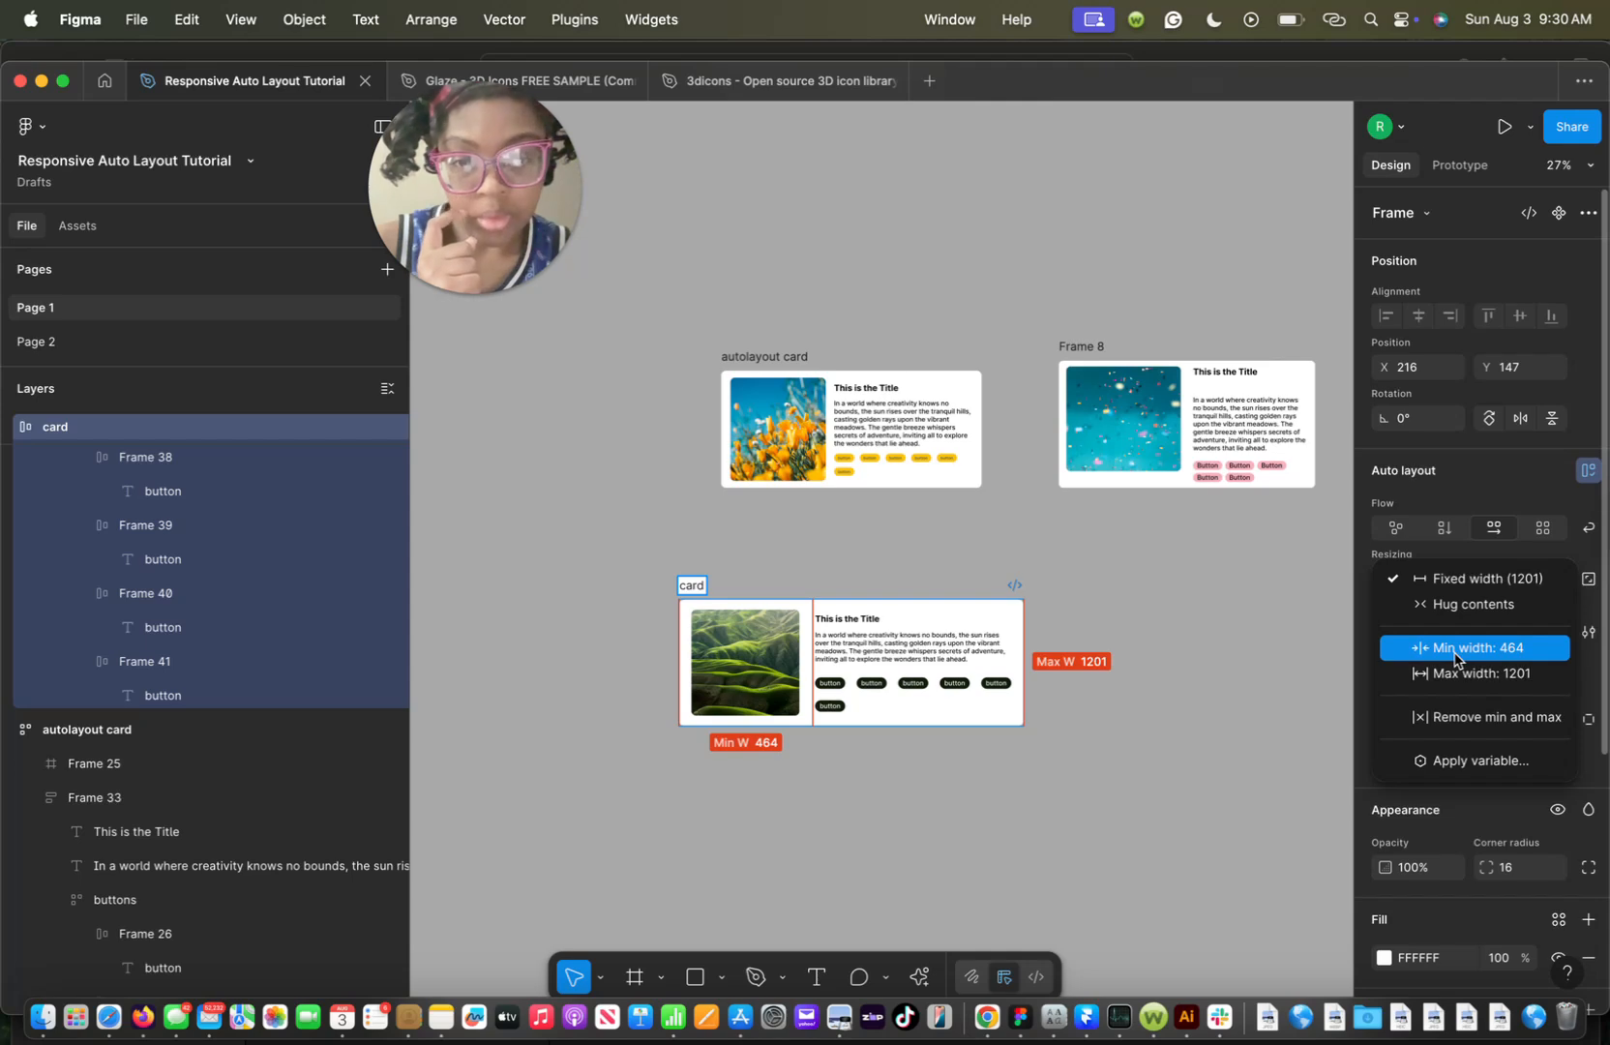
# Select Frame 8 and review the width options of its text frame
pyautogui.click(1096, 370)
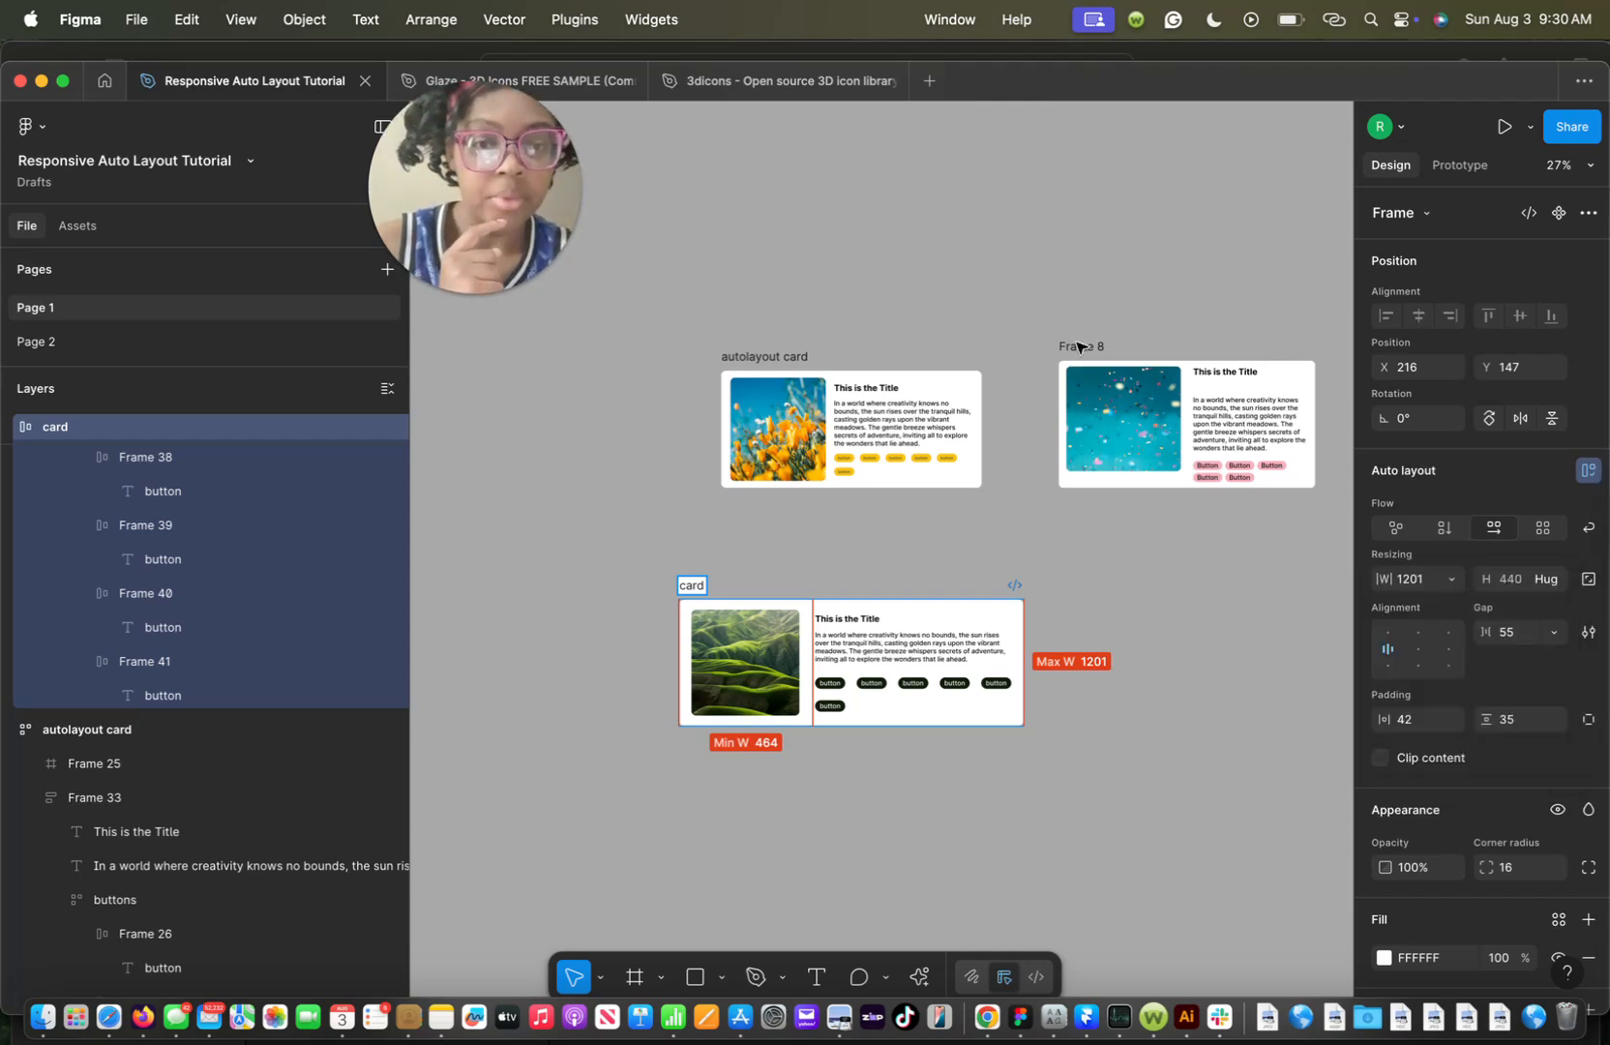
pyautogui.click(1097, 370)
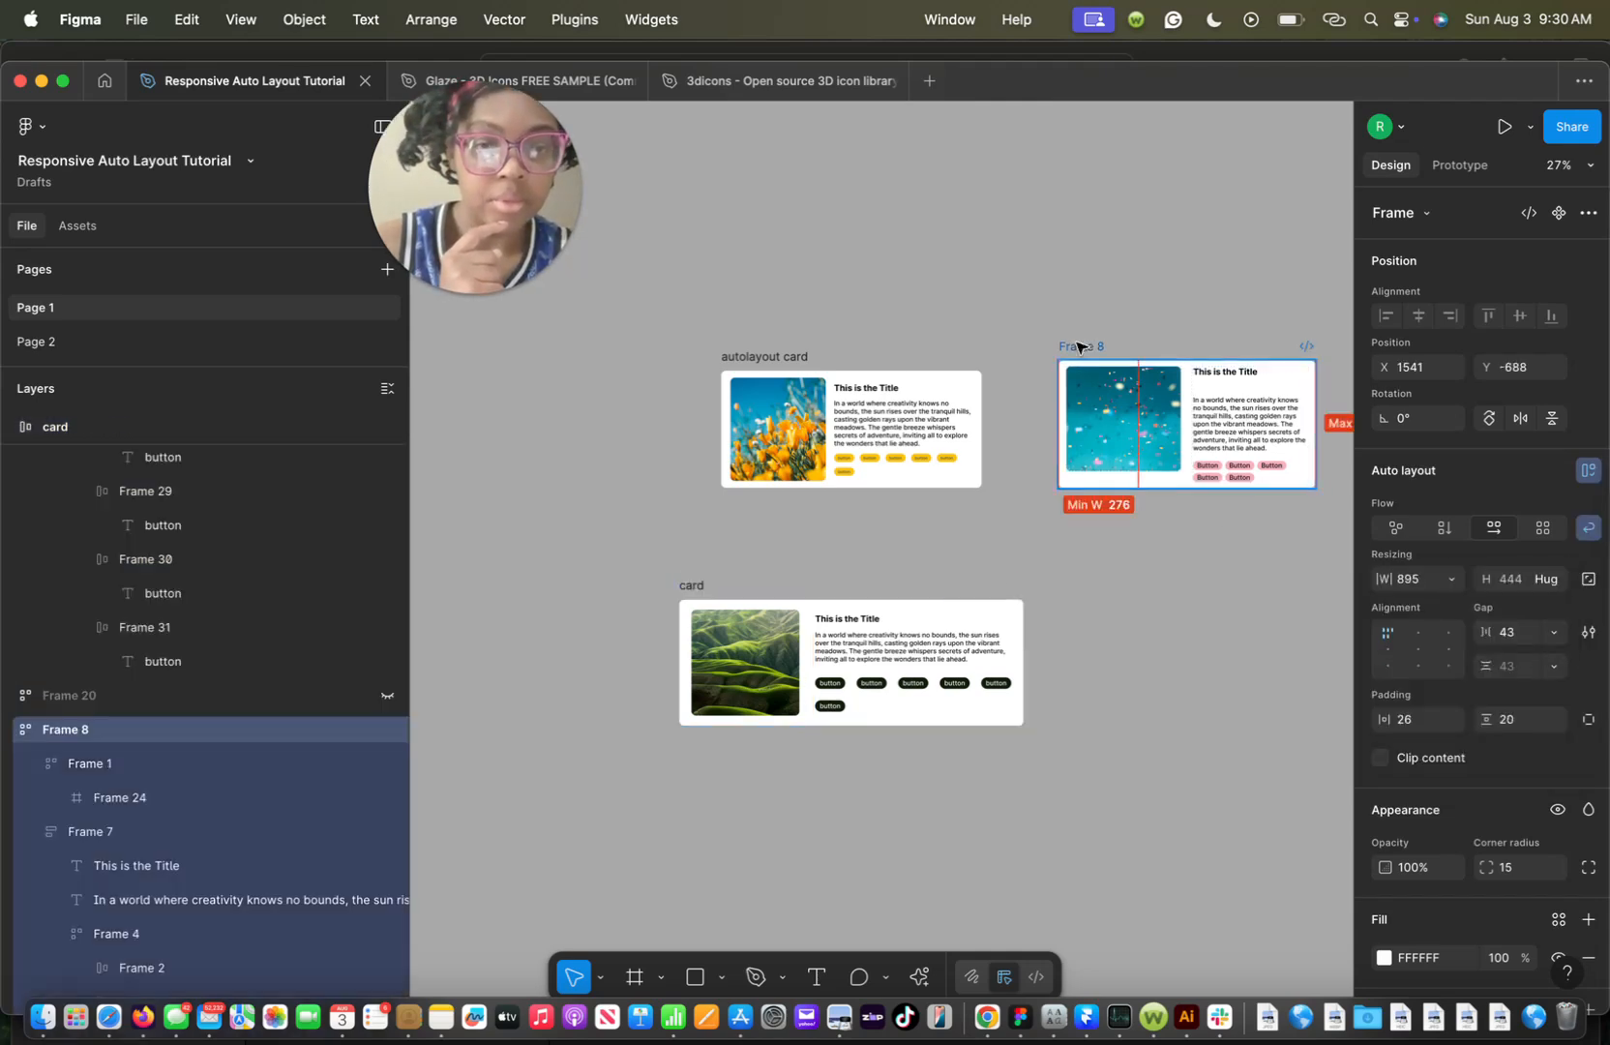
pyautogui.click(1262, 464)
pyautogui.click(1451, 580)
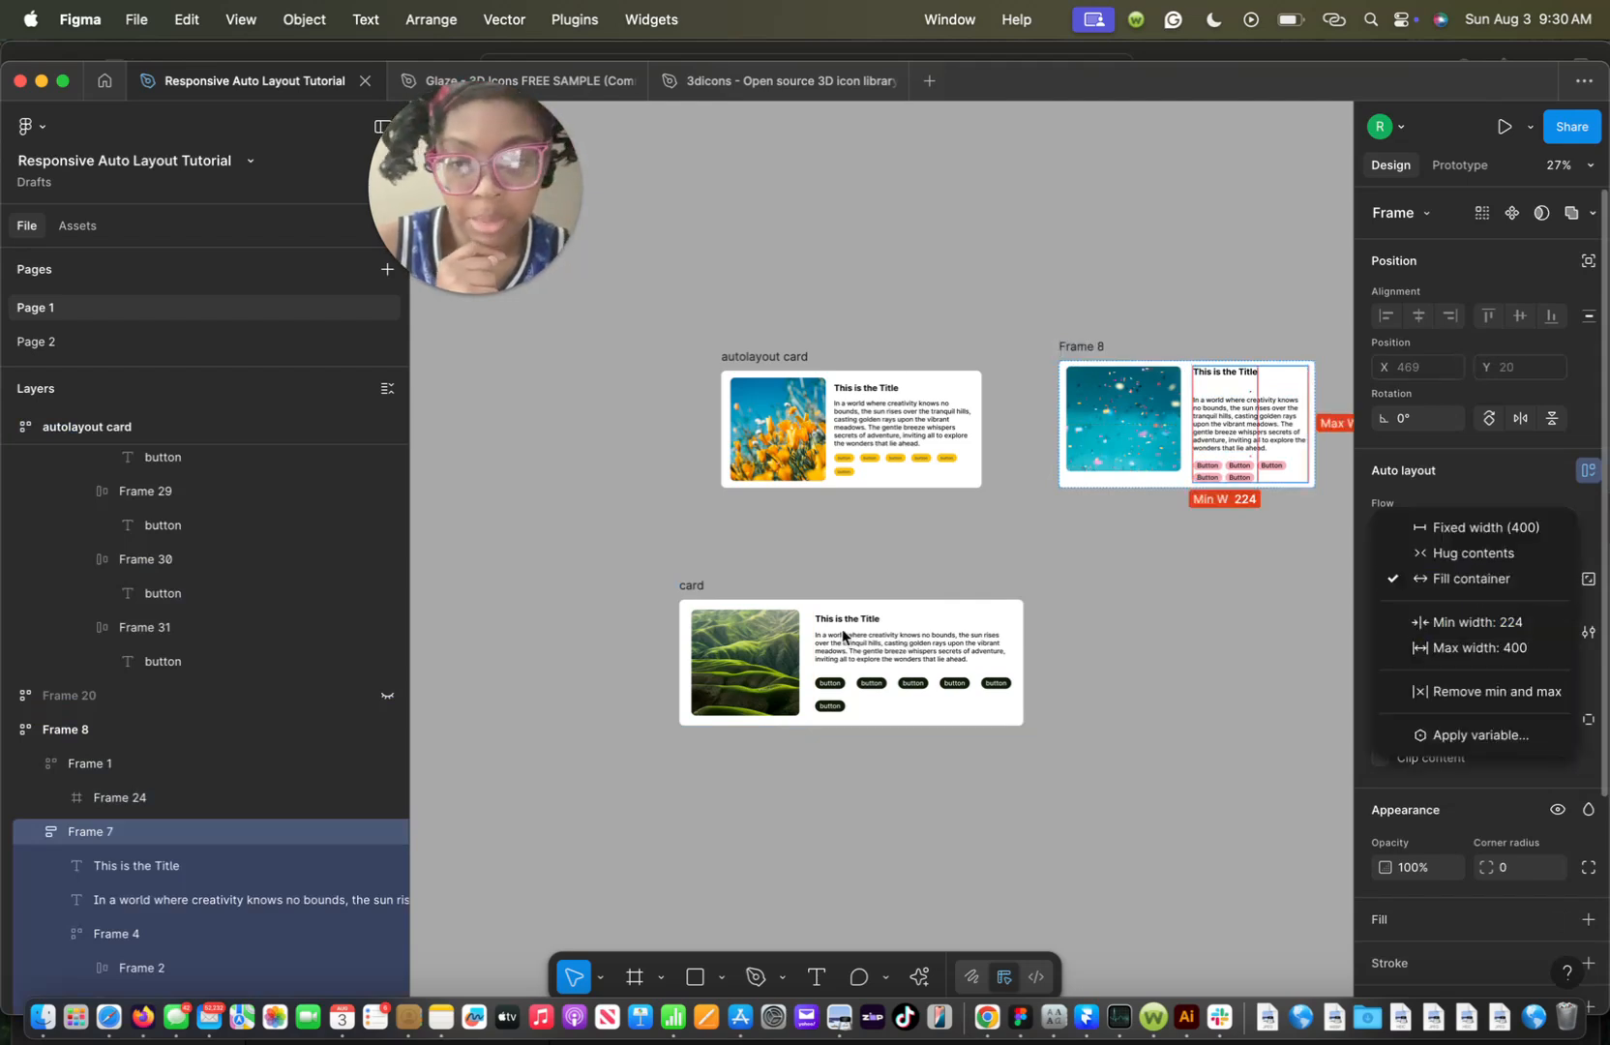
# Recheck the green hills card's width limits and select its contents frame
pyautogui.click(692, 587)
pyautogui.click(692, 586)
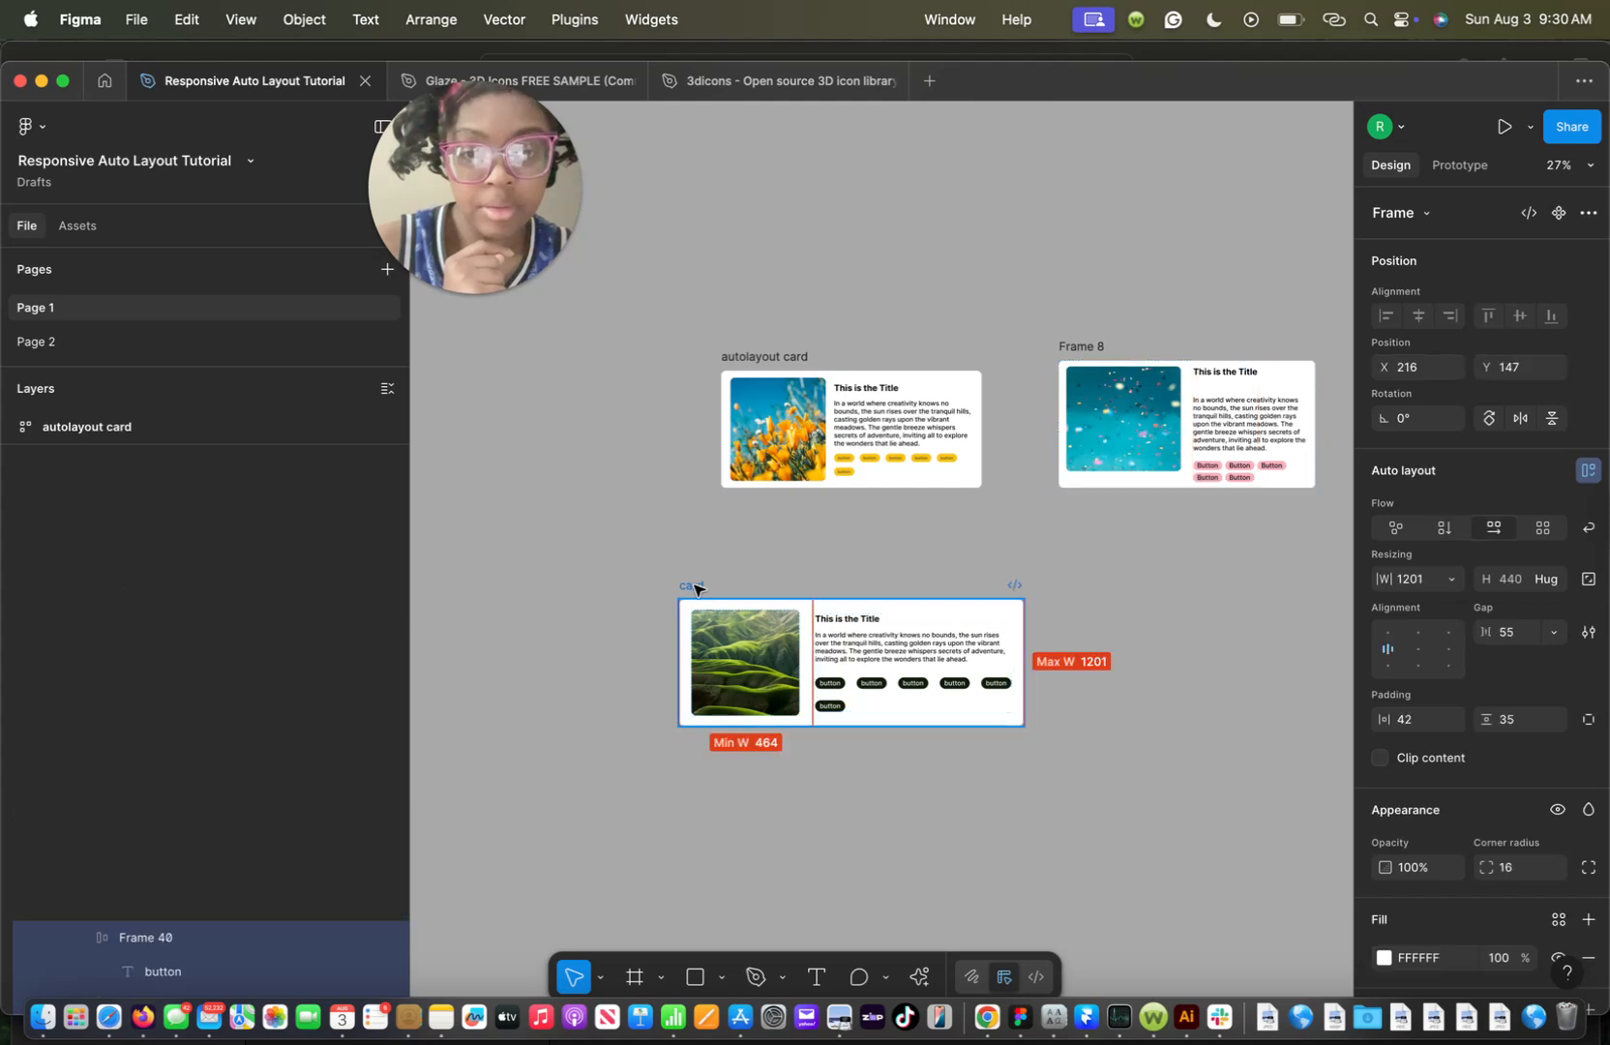
pyautogui.click(1449, 578)
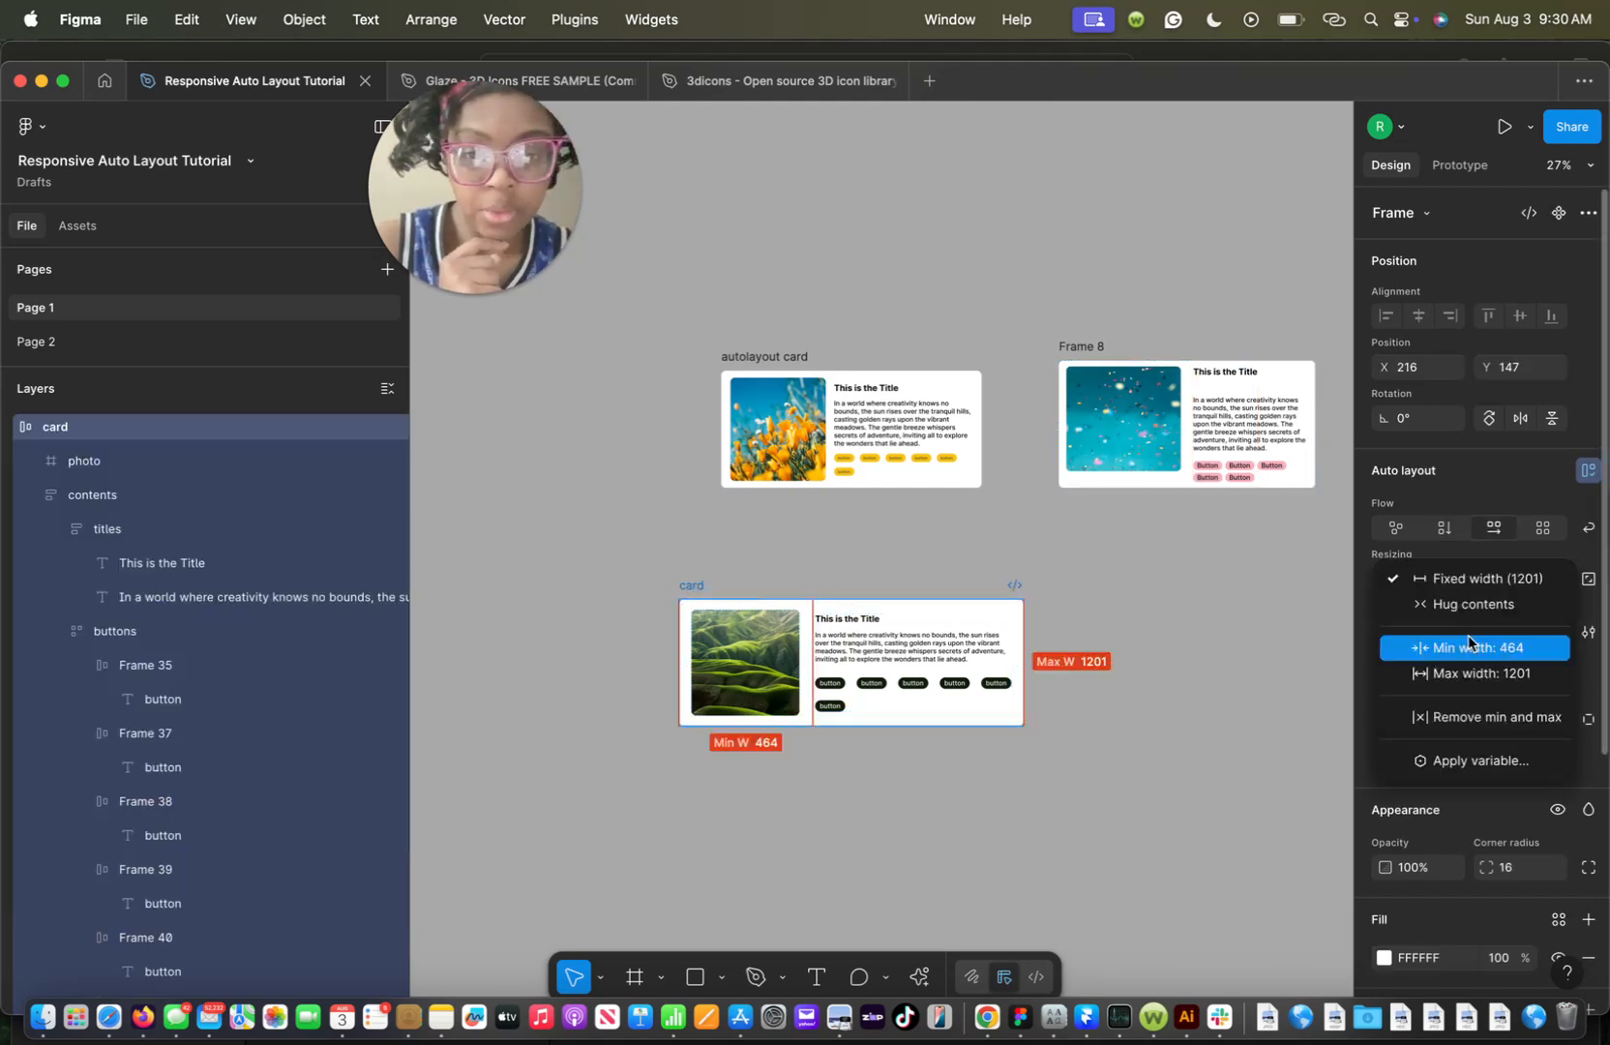
pyautogui.click(935, 658)
pyautogui.click(934, 658)
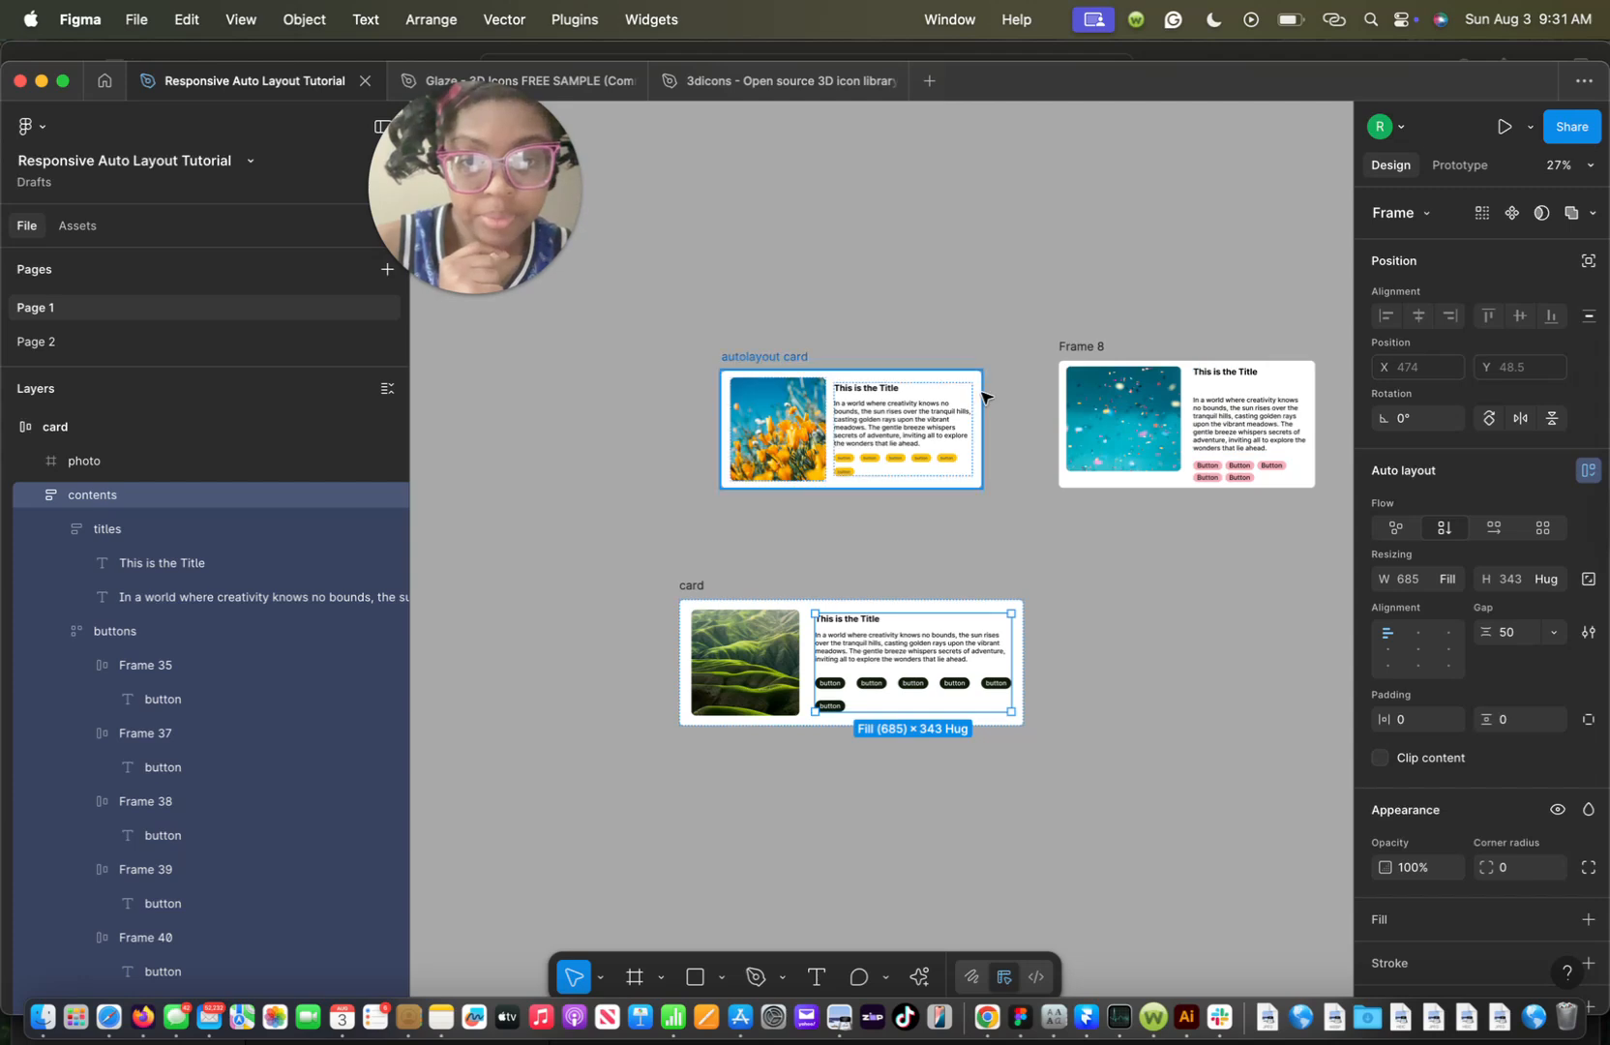
# Compare the width limits of the flower card's text frame with the width options of the green hills card's contents frame
pyautogui.click(956, 414)
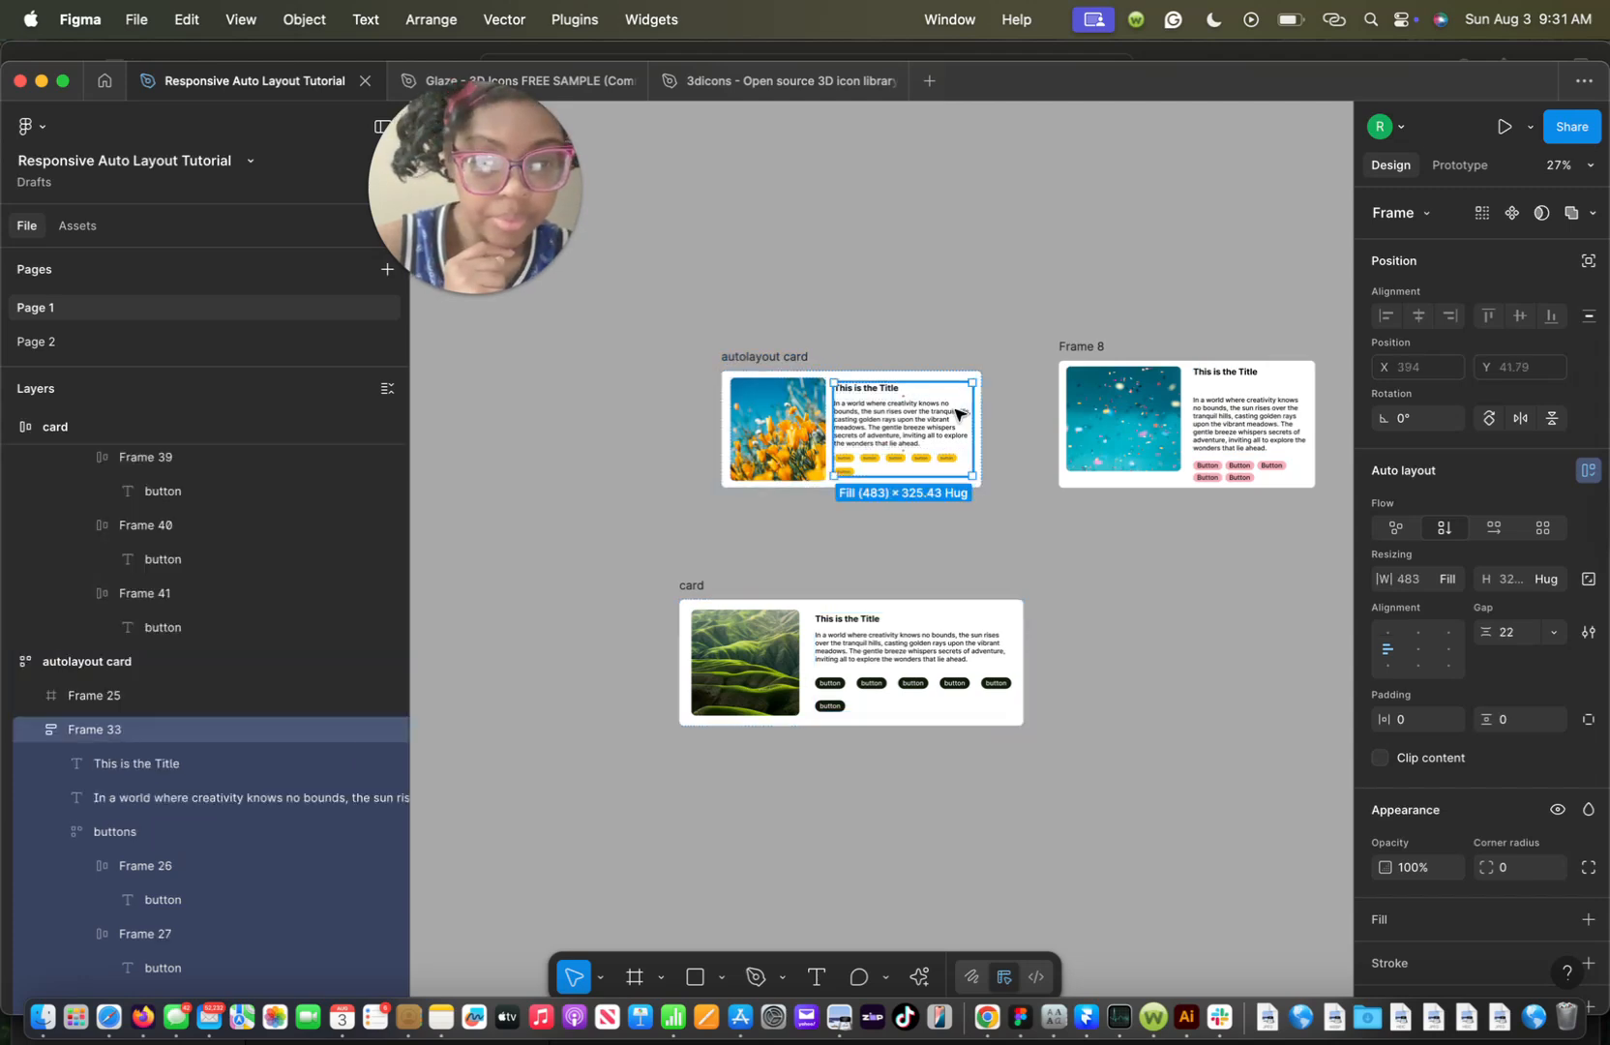
pyautogui.click(1449, 582)
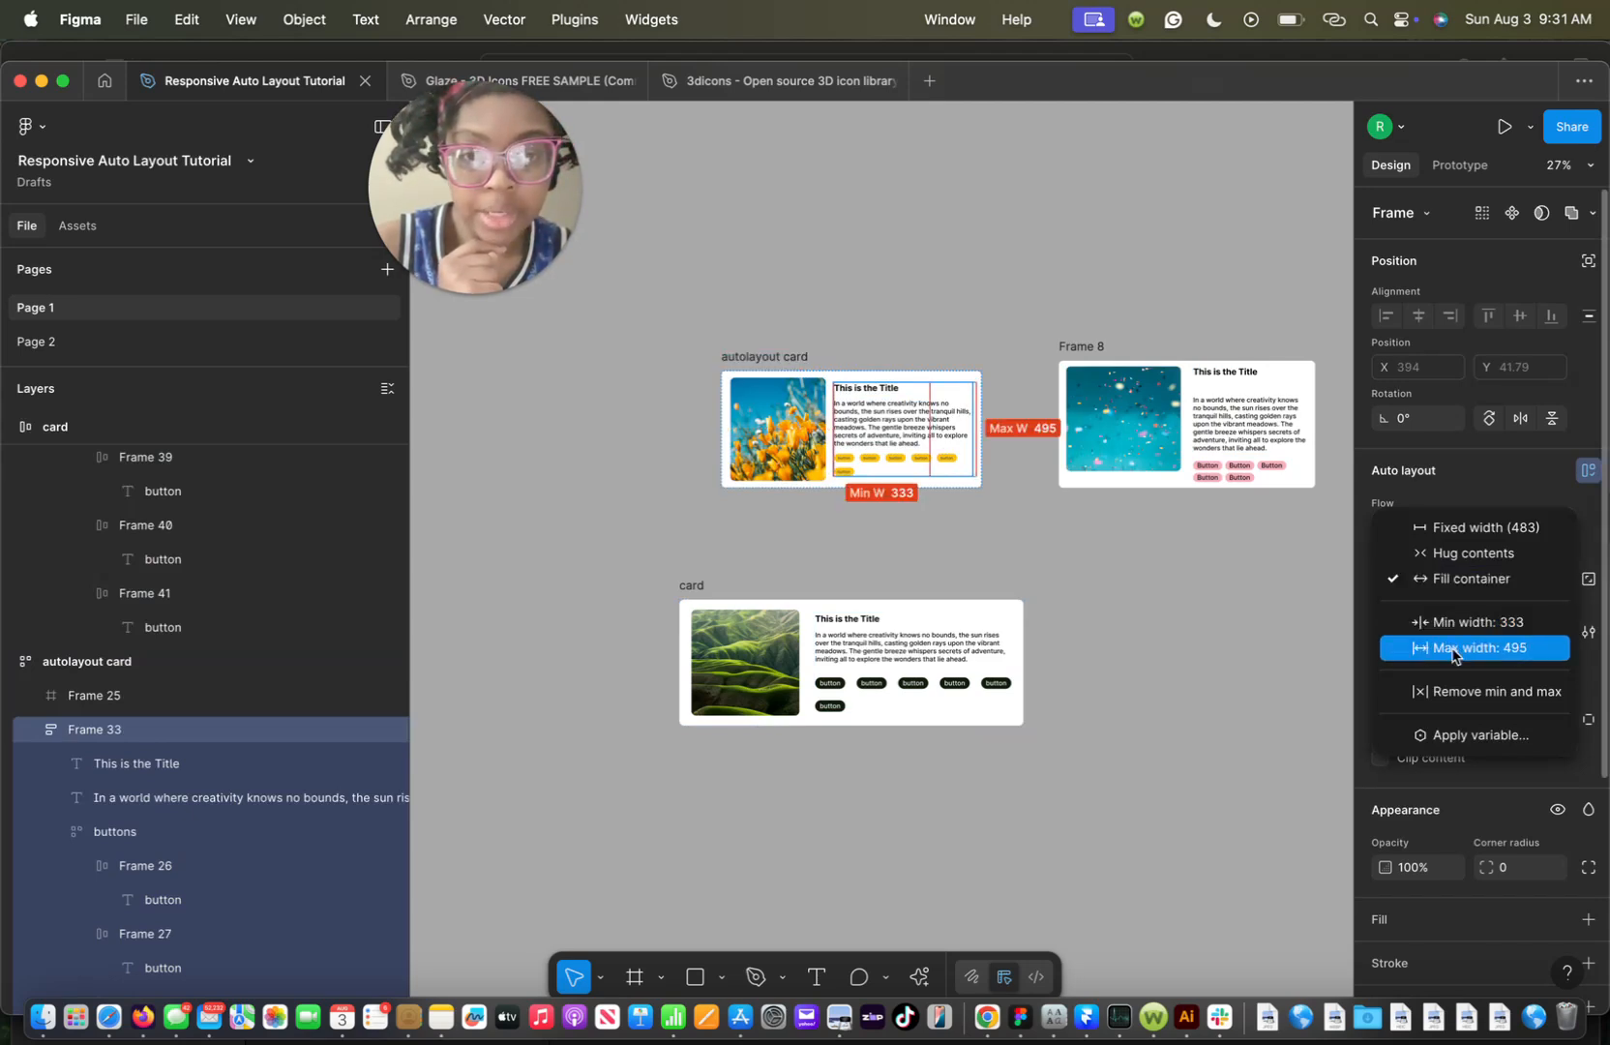
pyautogui.click(975, 481)
pyautogui.click(872, 636)
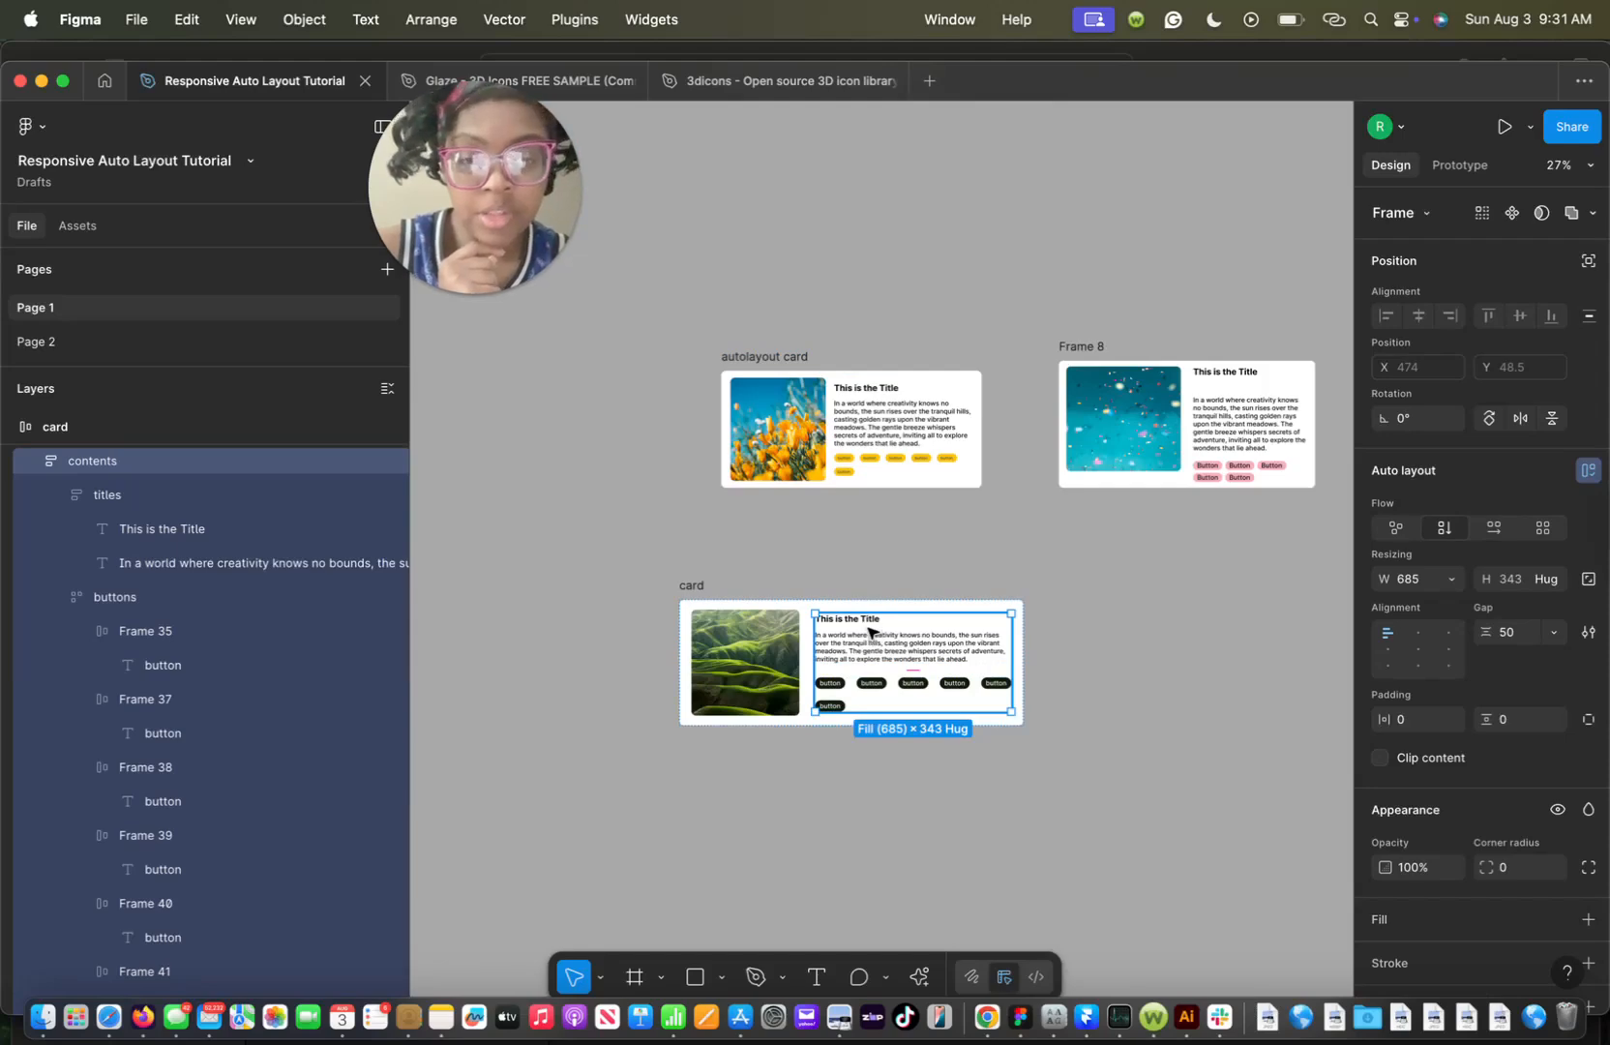
pyautogui.keyDown('ctrl'); pyautogui.scroll(5, 868, 633); pyautogui.keyUp('ctrl')
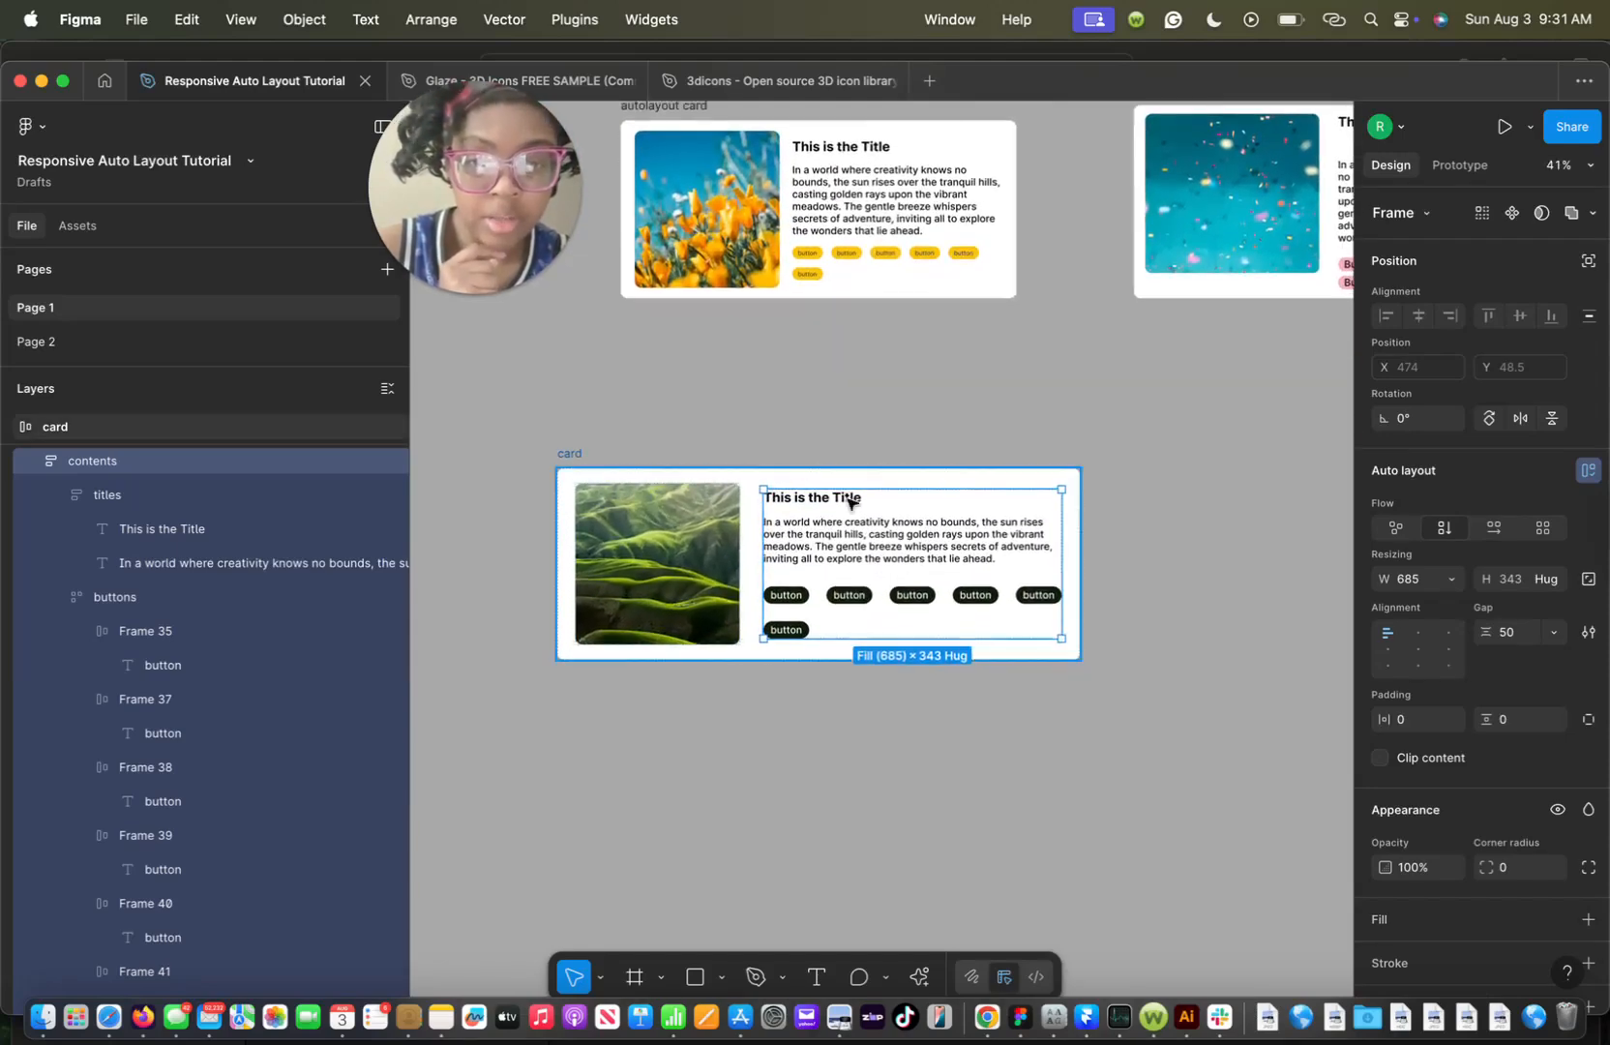
pyautogui.click(1451, 579)
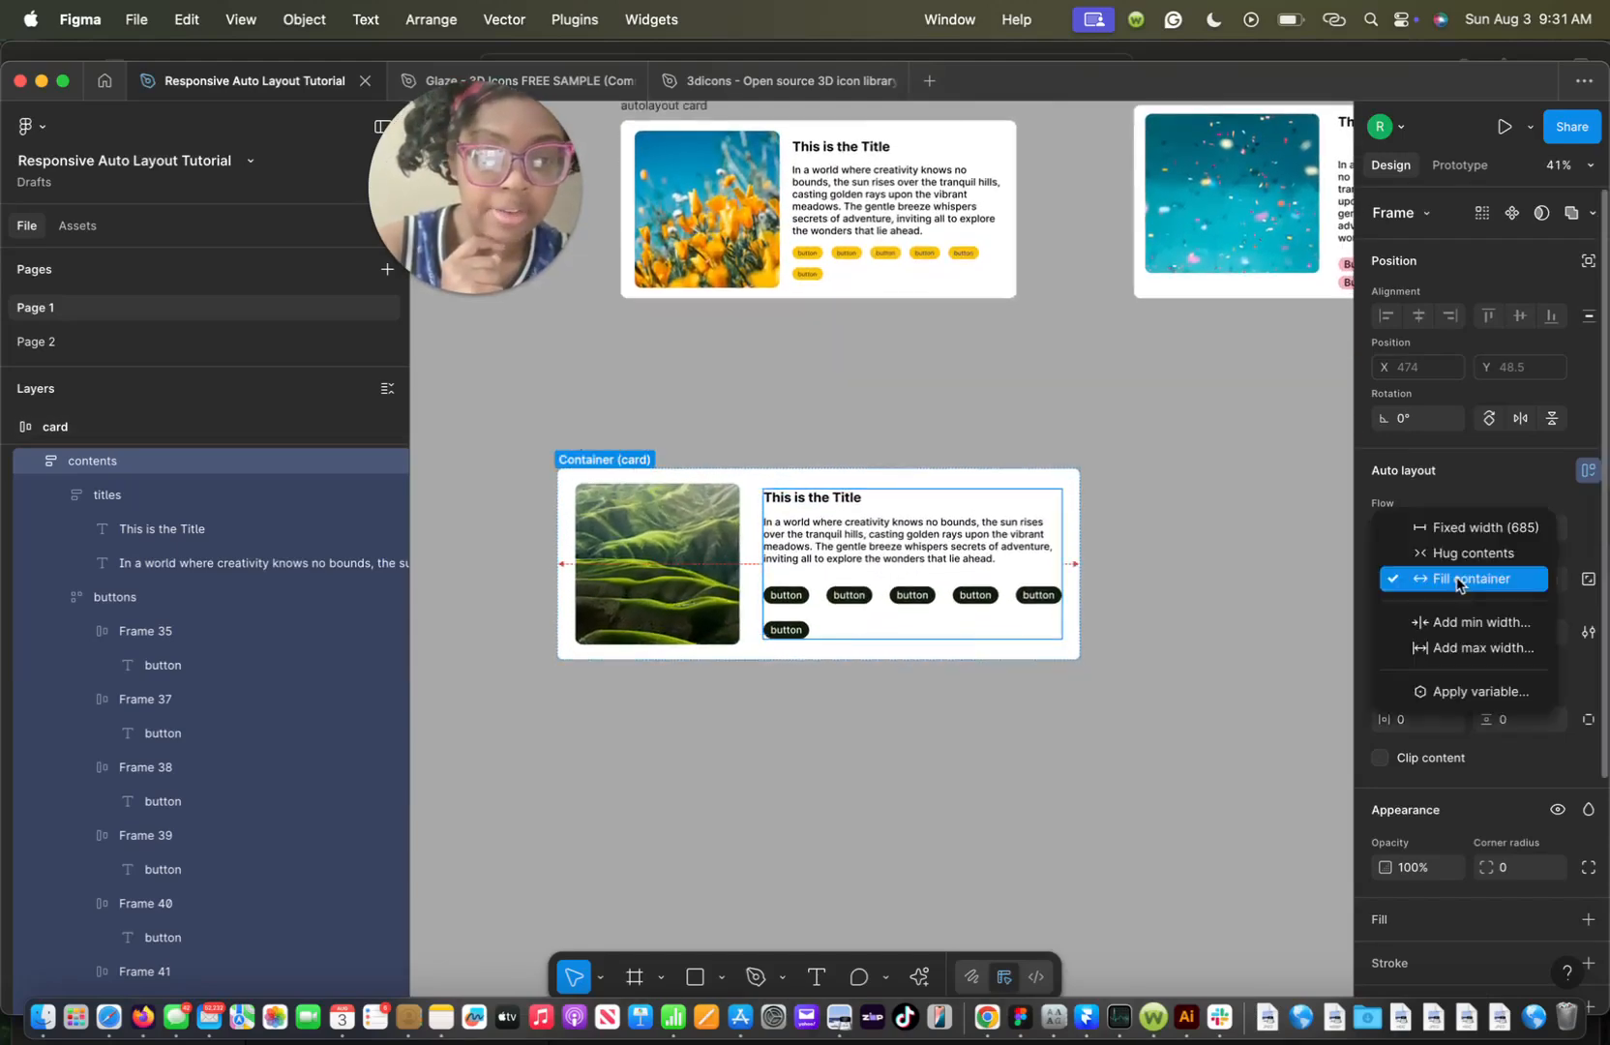
# Recheck the flower card's text frame limits and reopen the width options of the green hills contents frame
pyautogui.click(929, 248)
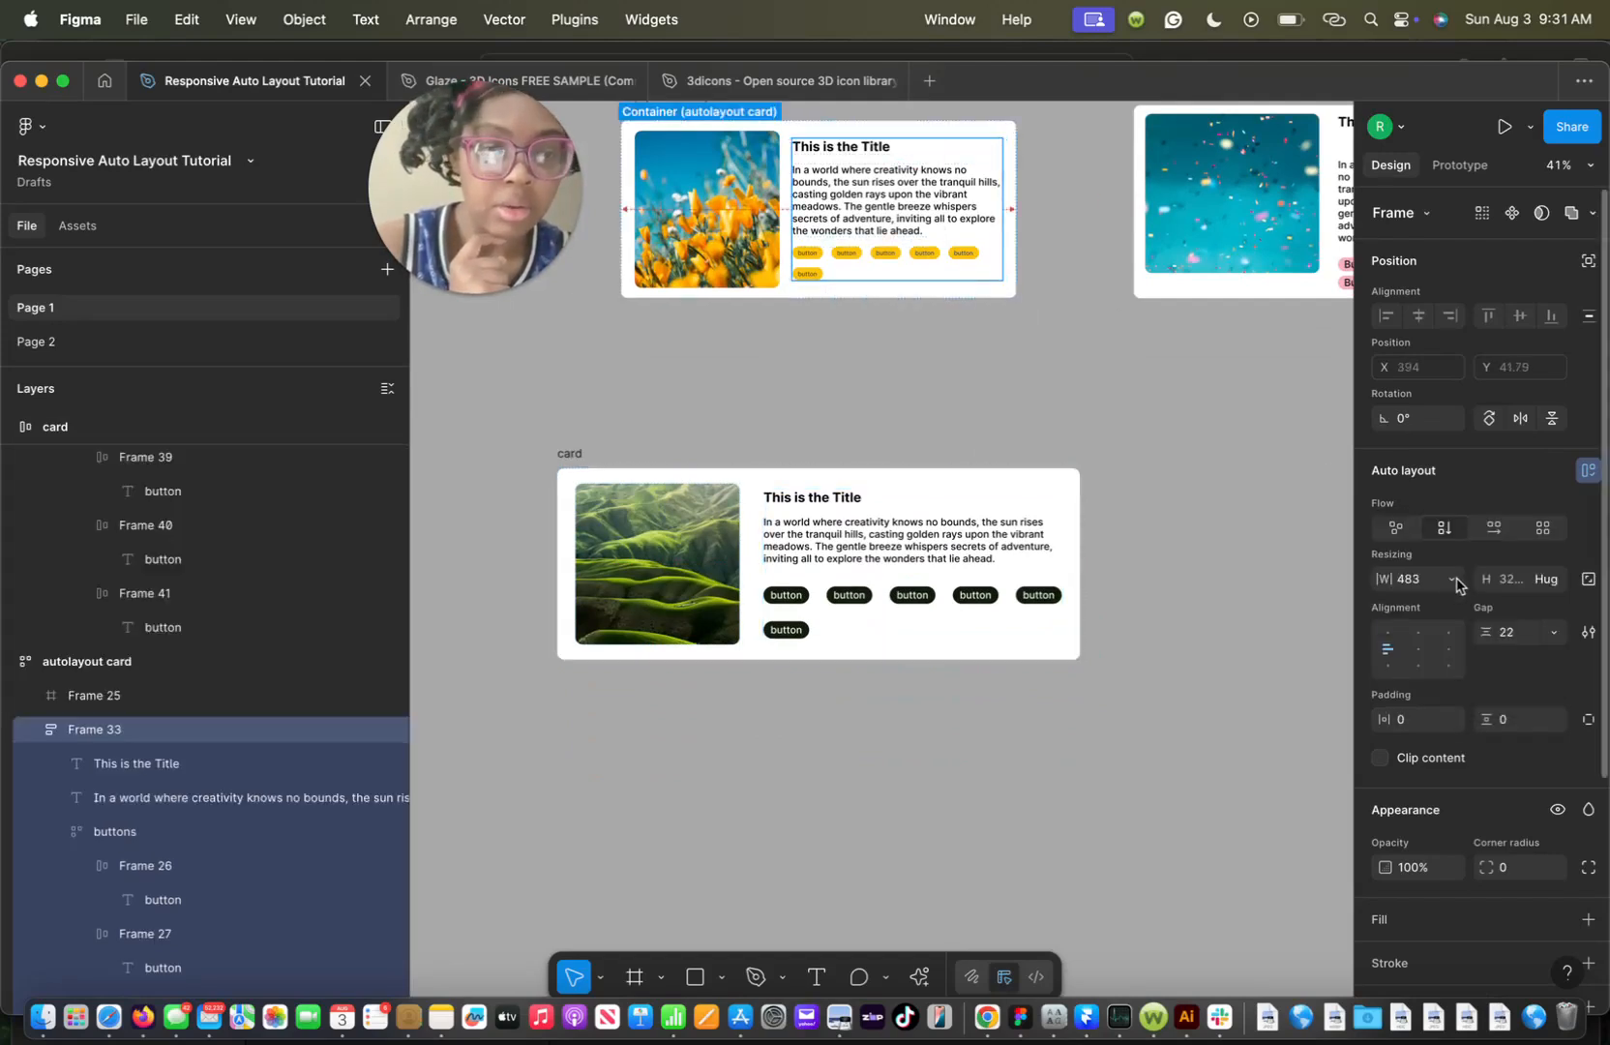
pyautogui.click(1454, 579)
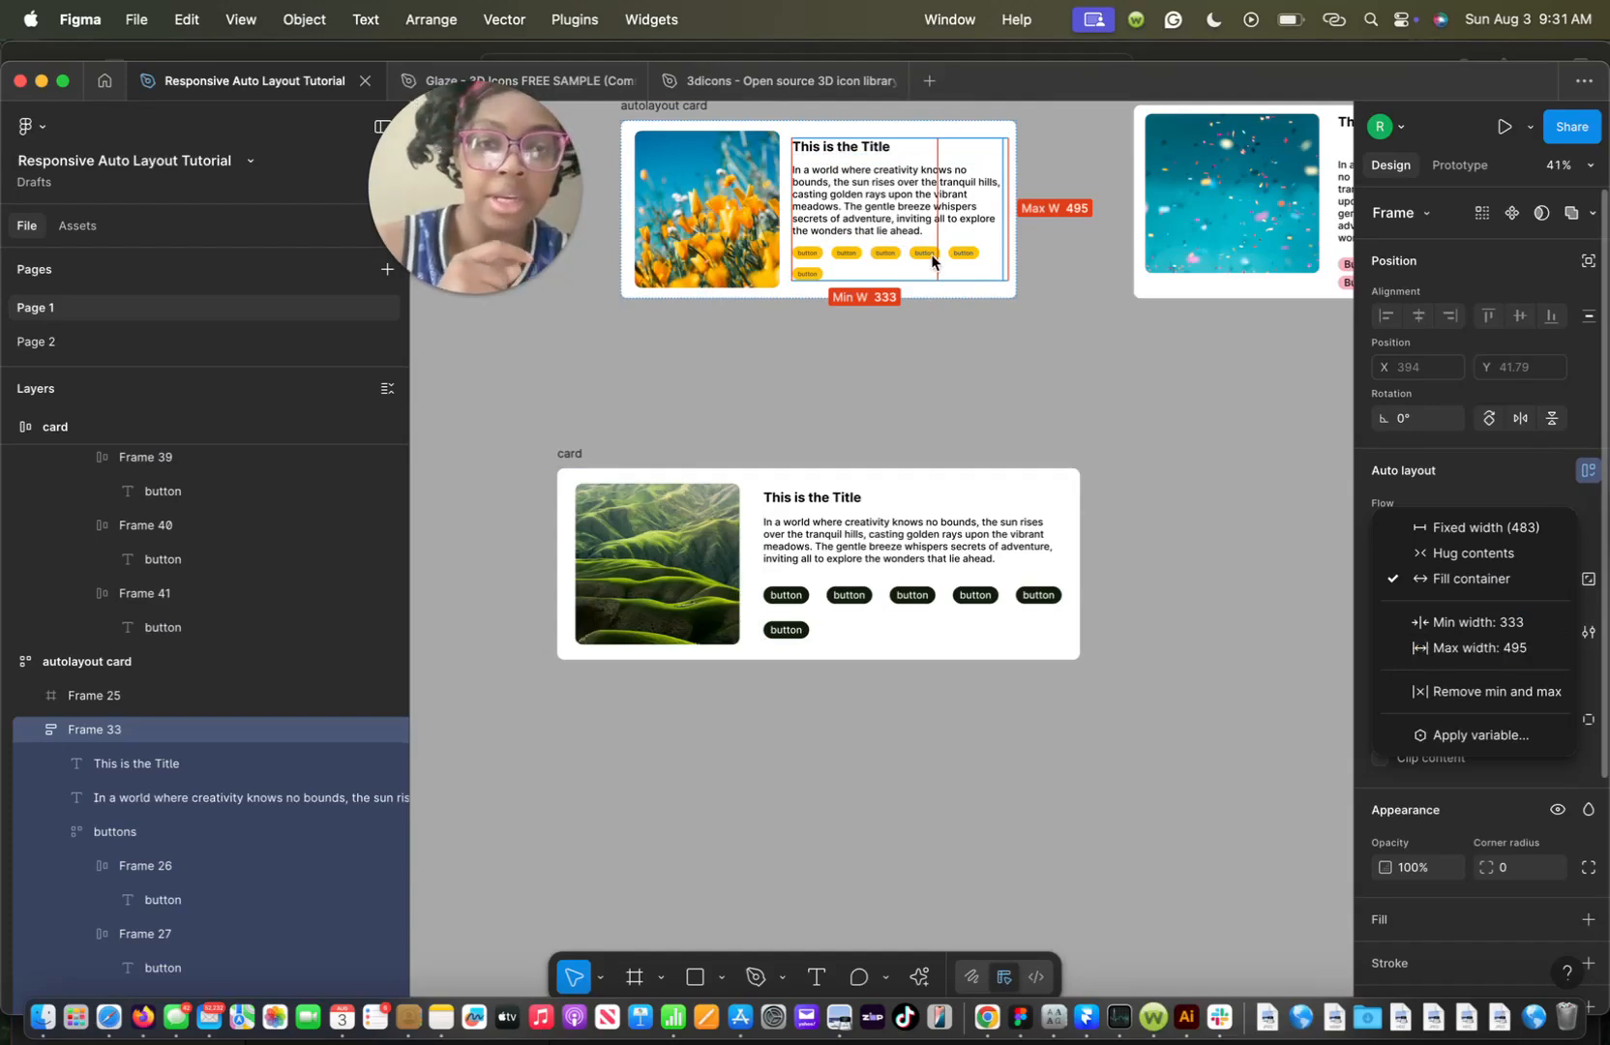
pyautogui.click(1028, 575)
pyautogui.click(1016, 561)
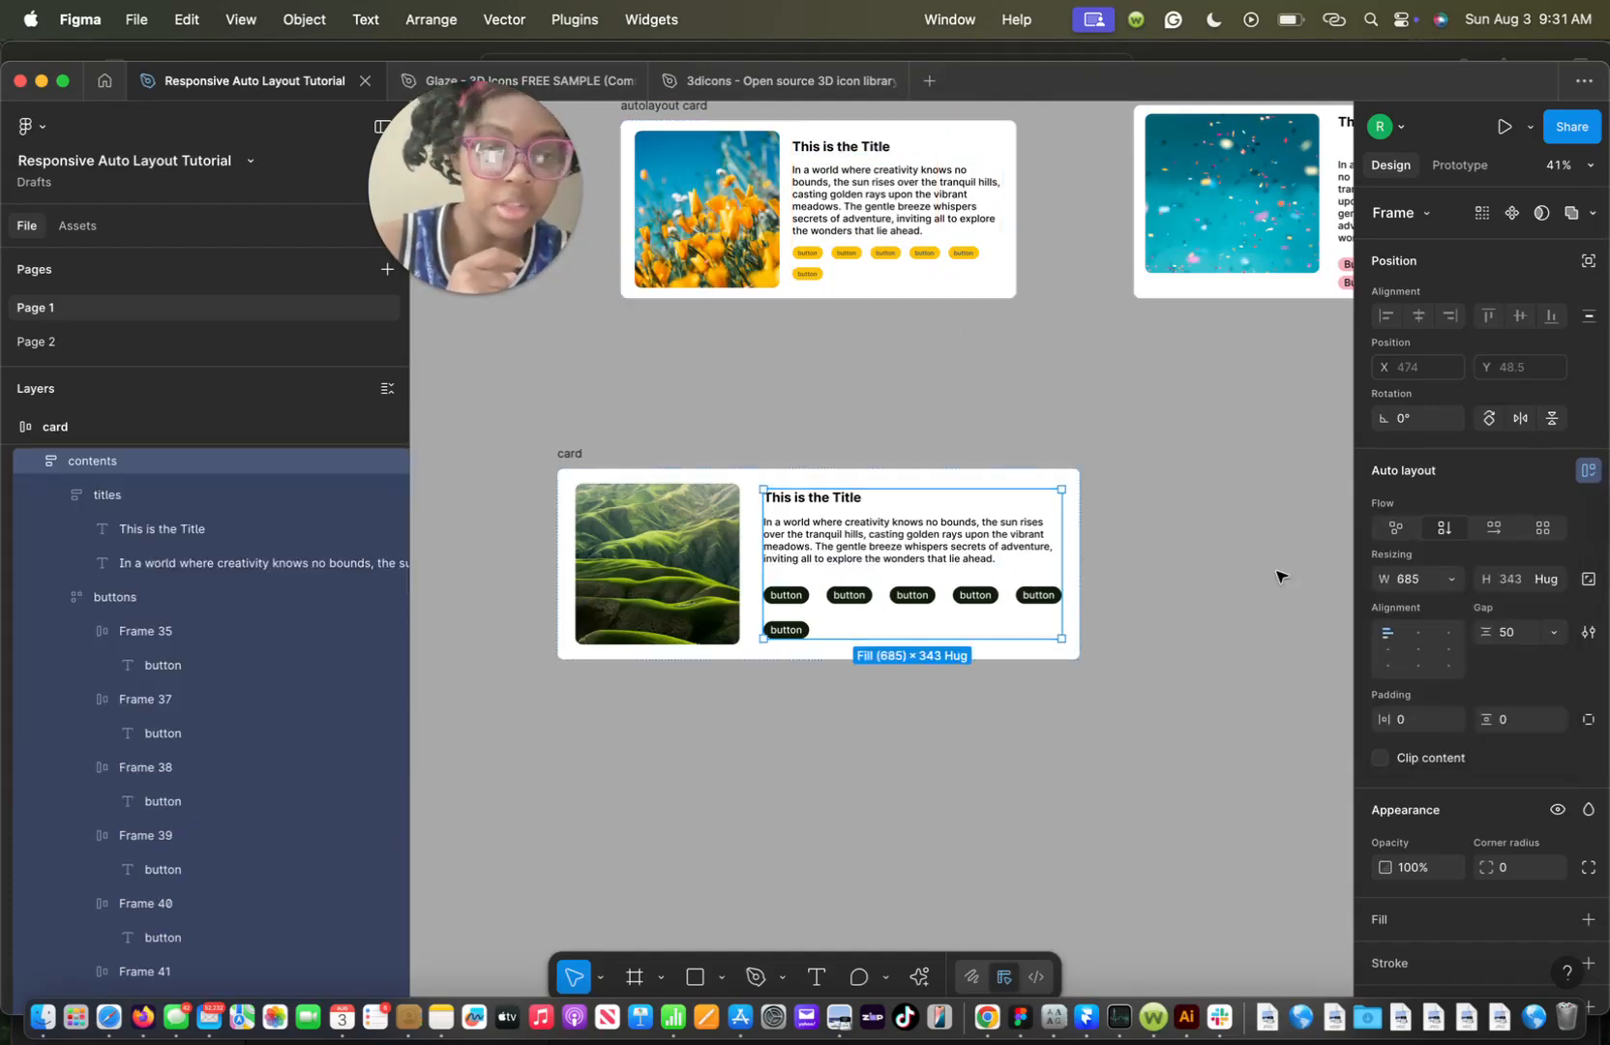
pyautogui.click(1448, 581)
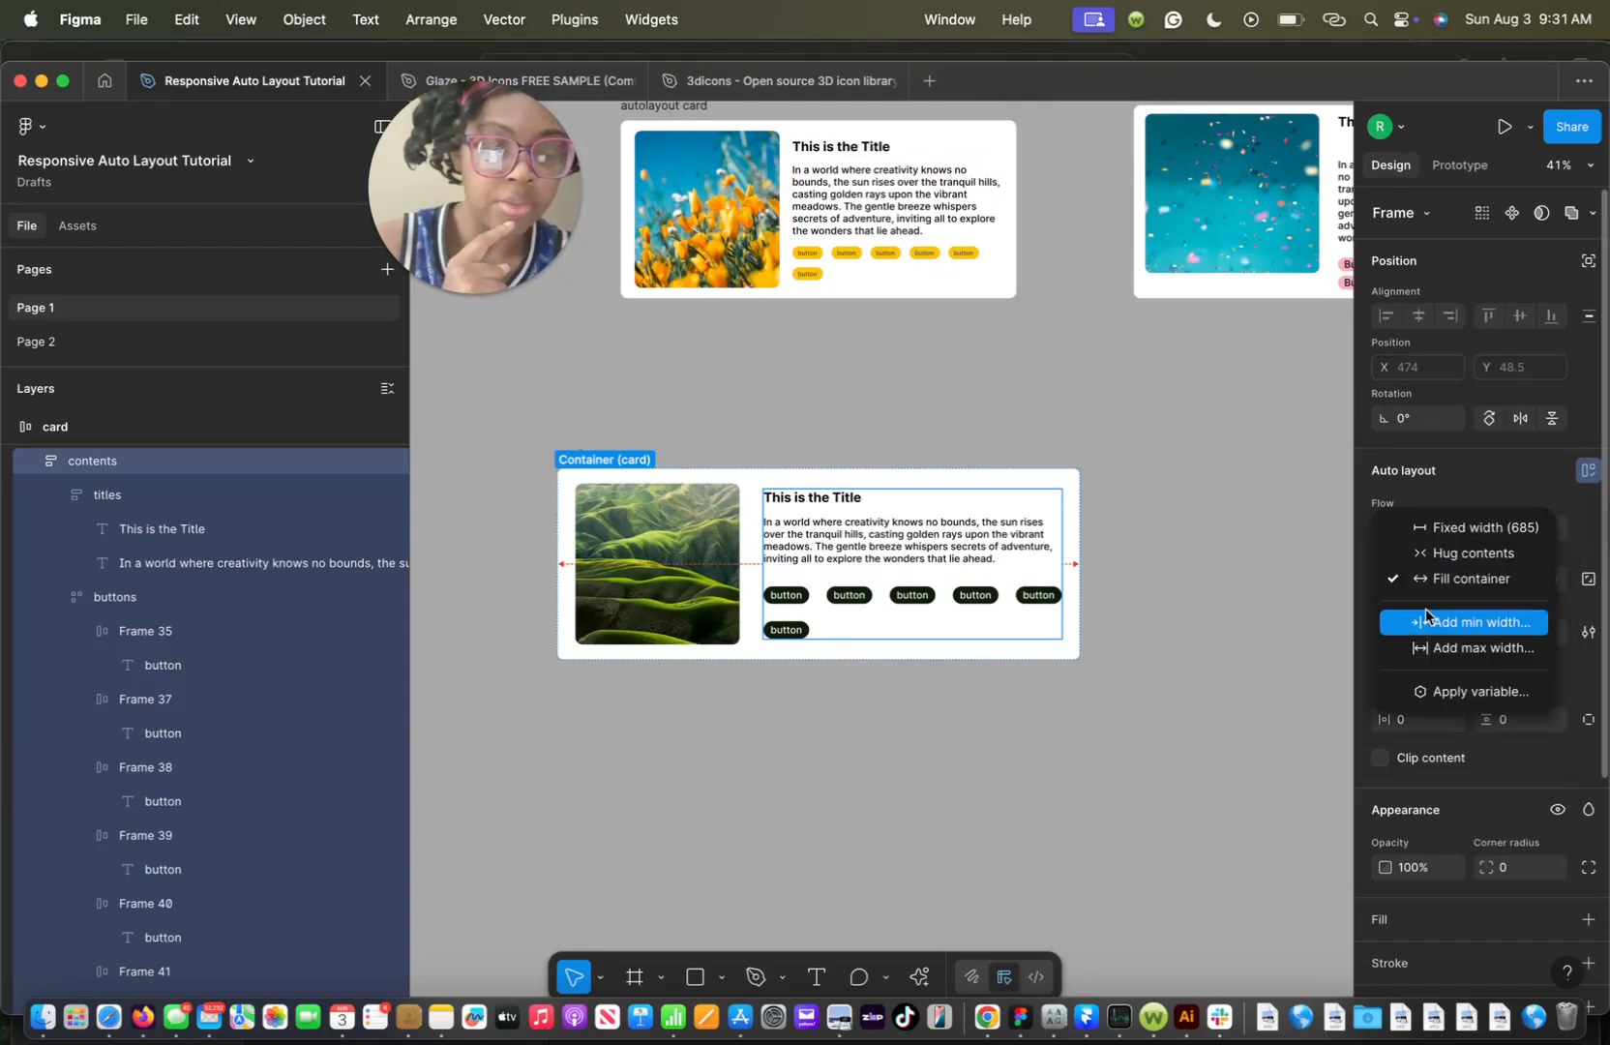
pyautogui.click(1283, 655)
# Check the whole green hills card's minimum and maximum width against the dimensions of its photo frame
pyautogui.click(1454, 580)
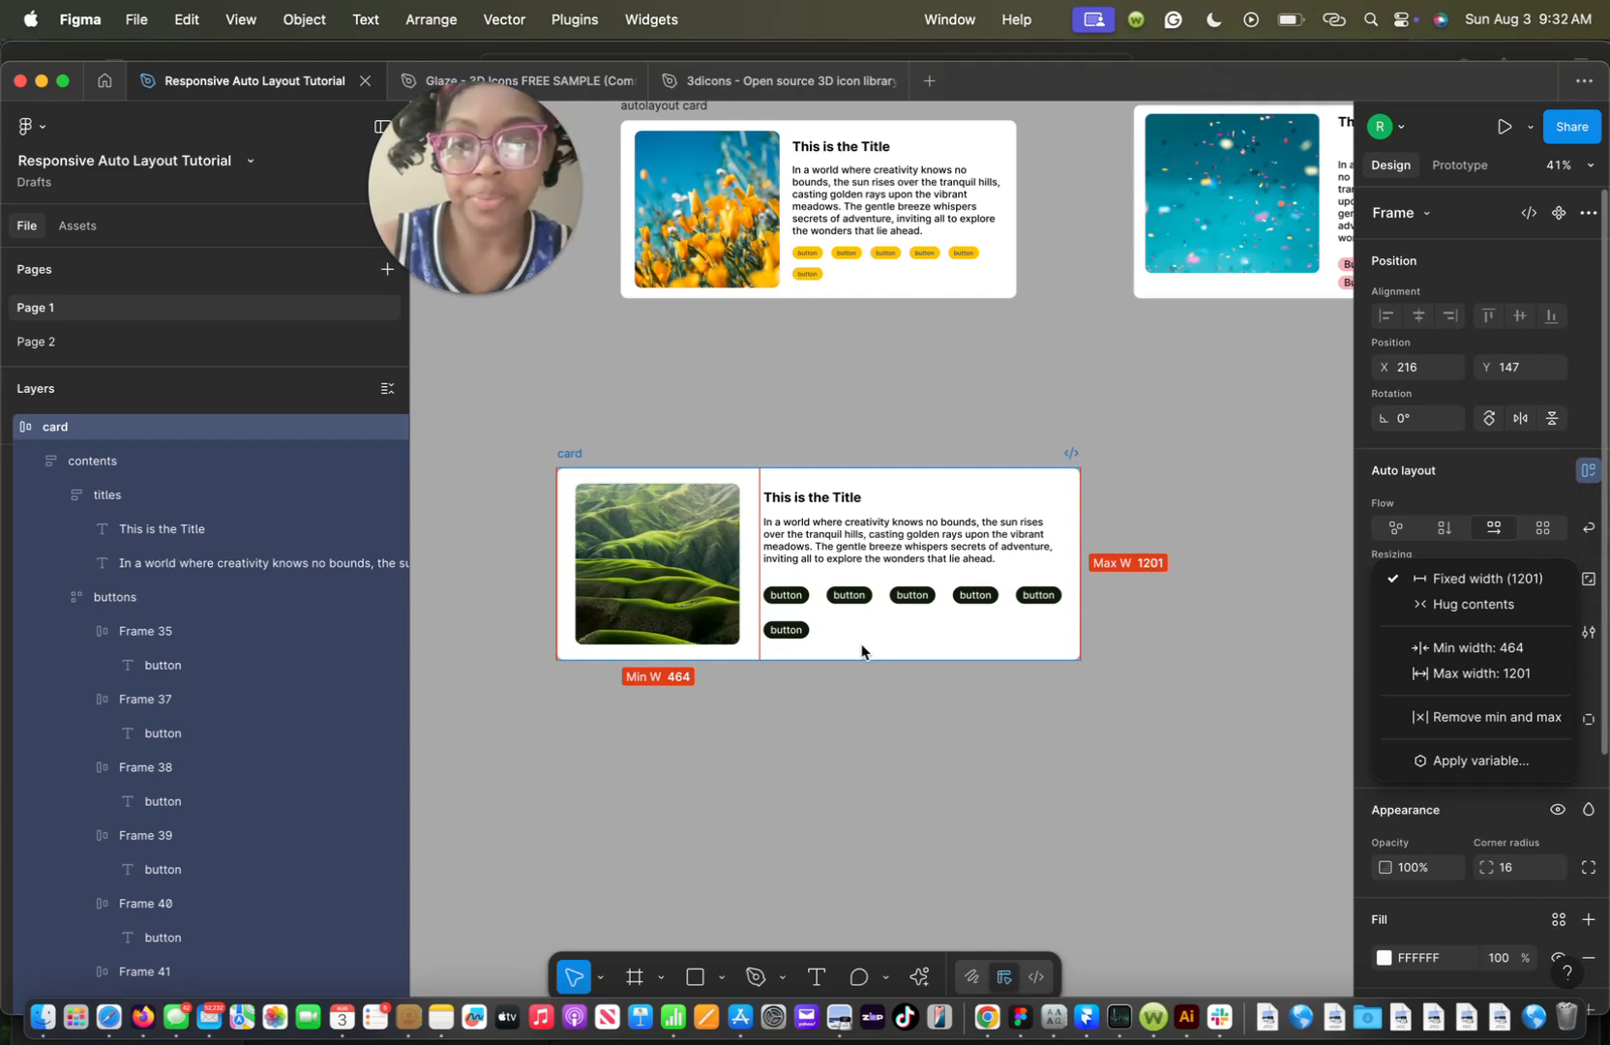
pyautogui.click(713, 630)
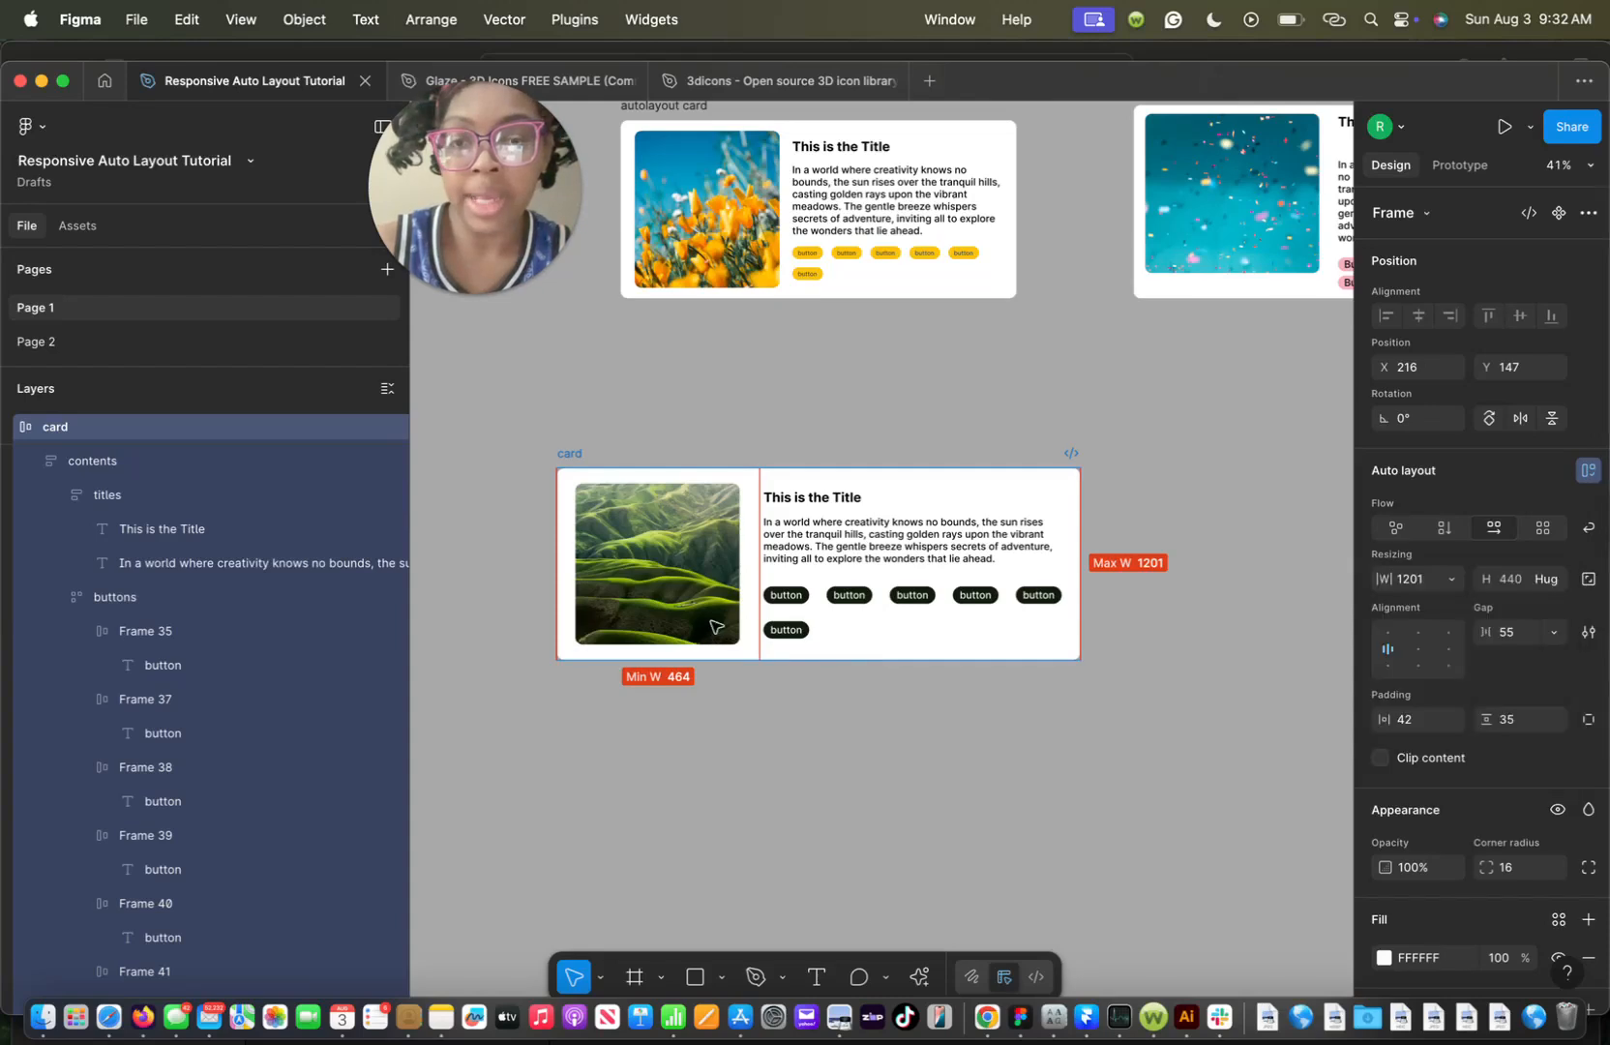
pyautogui.click(716, 626)
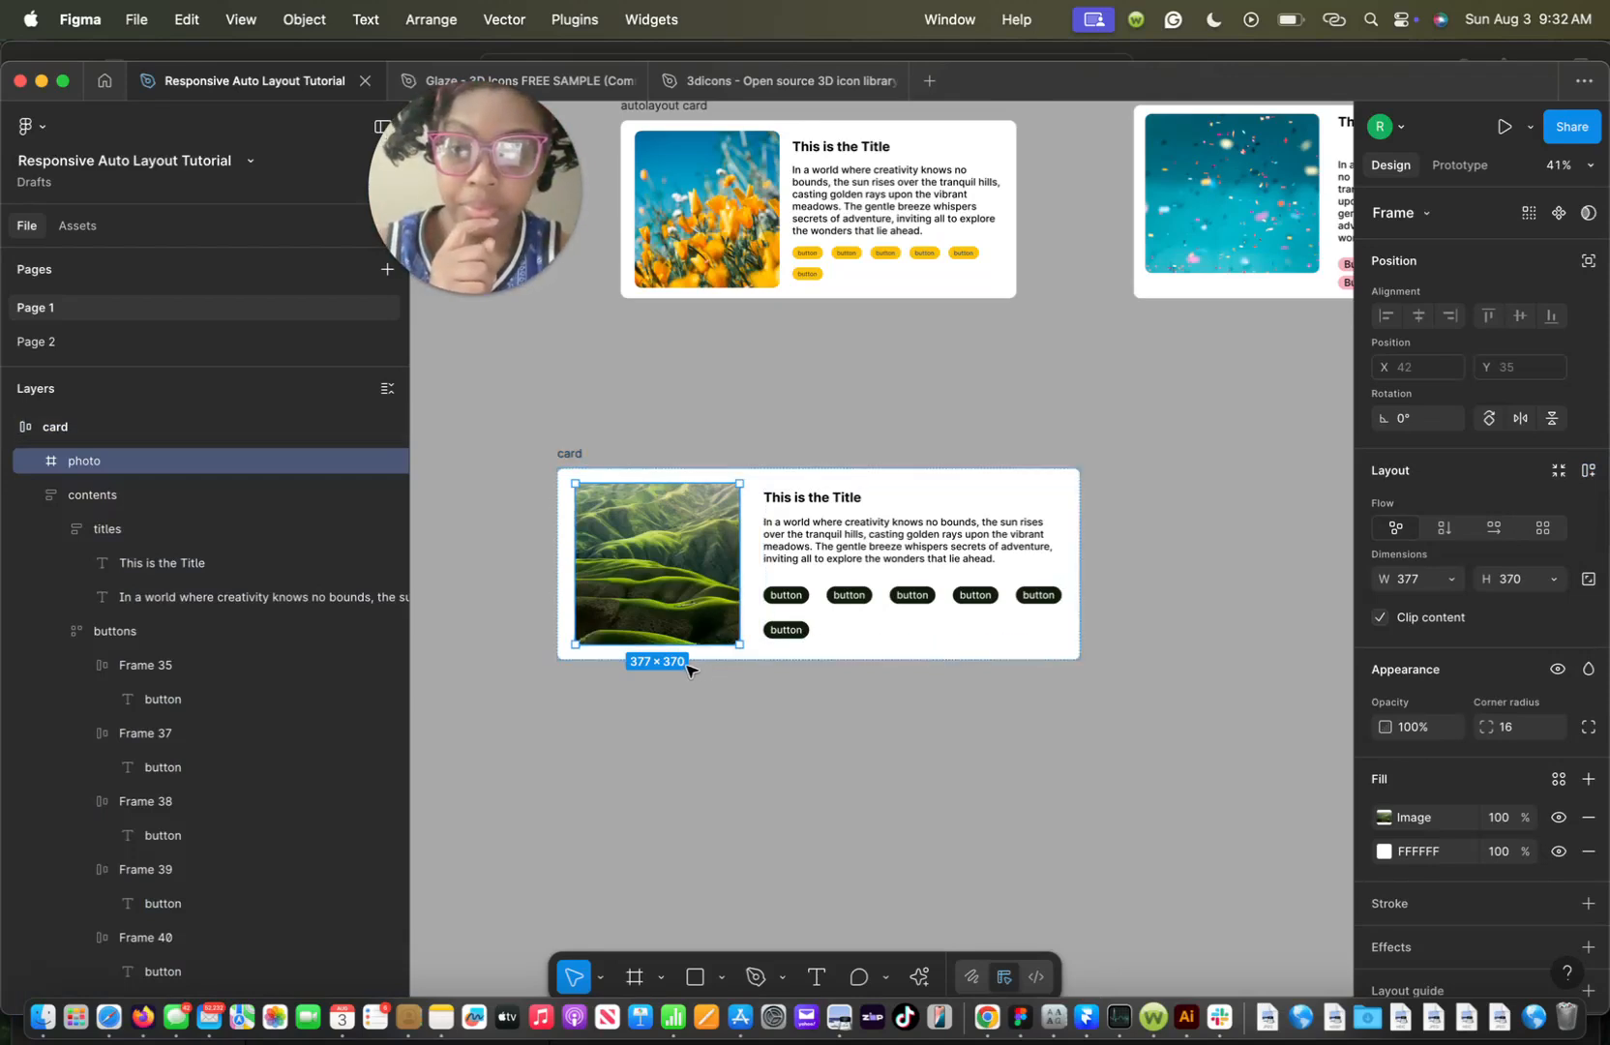
pyautogui.click(579, 469)
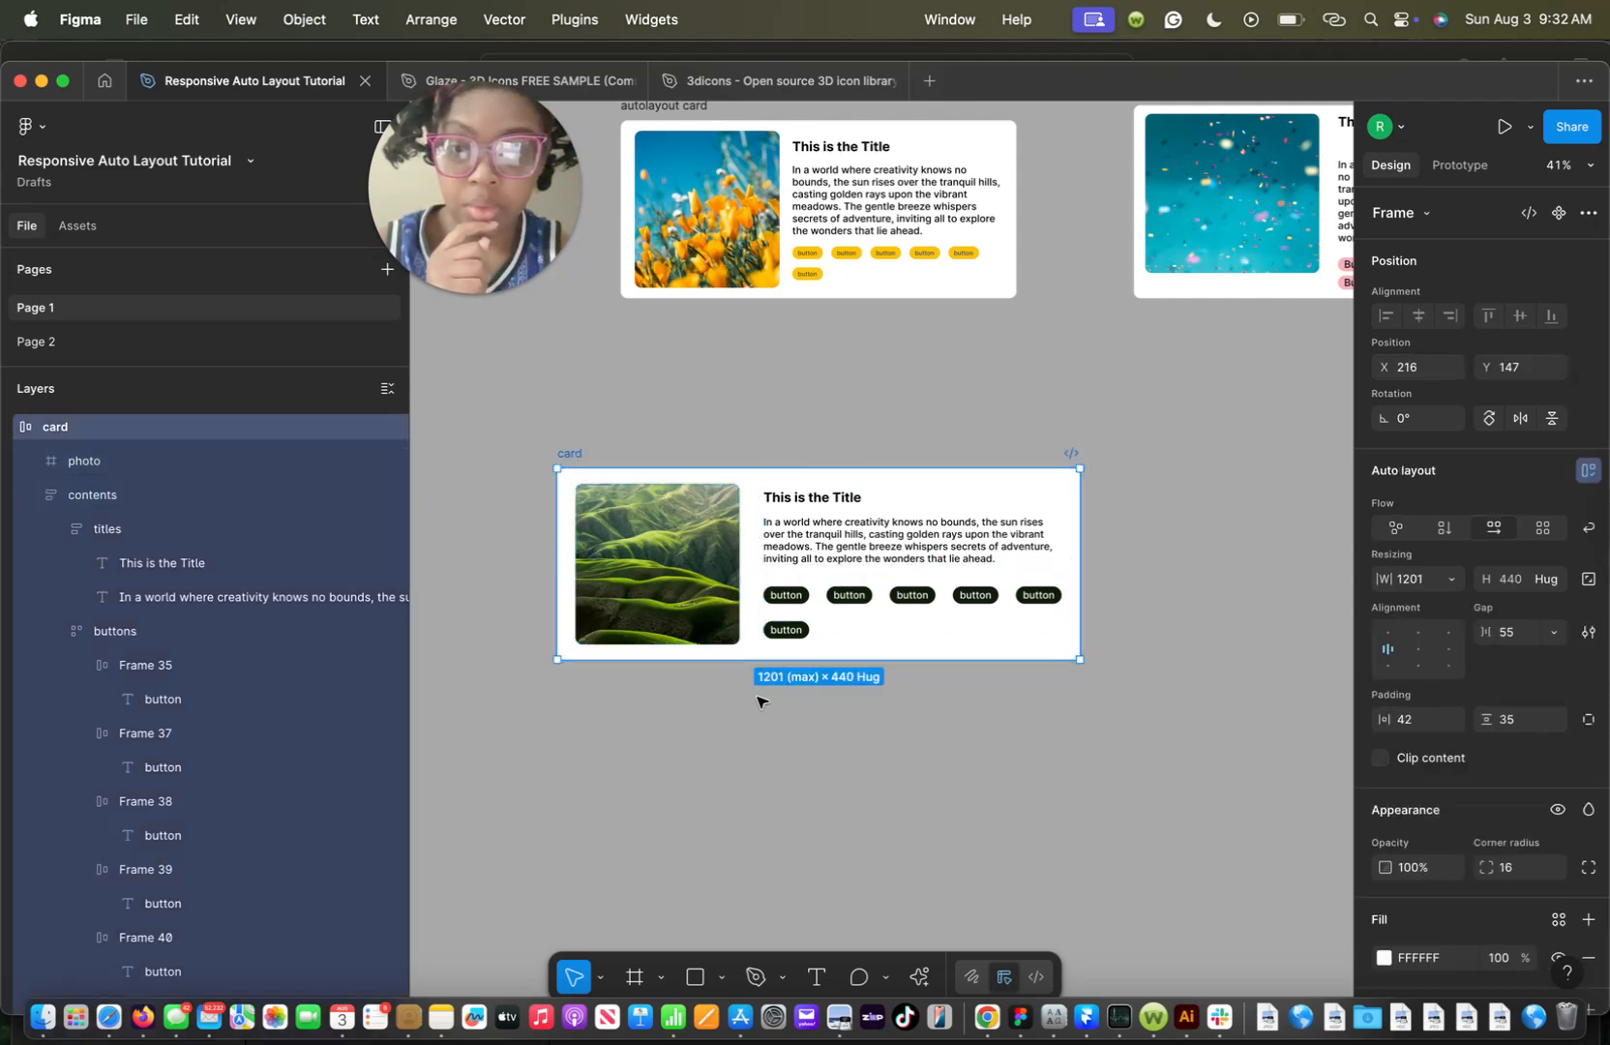
# Give the green hills card's contents frame a minimum width of 464 and a maximum width of 685
pyautogui.click(927, 557)
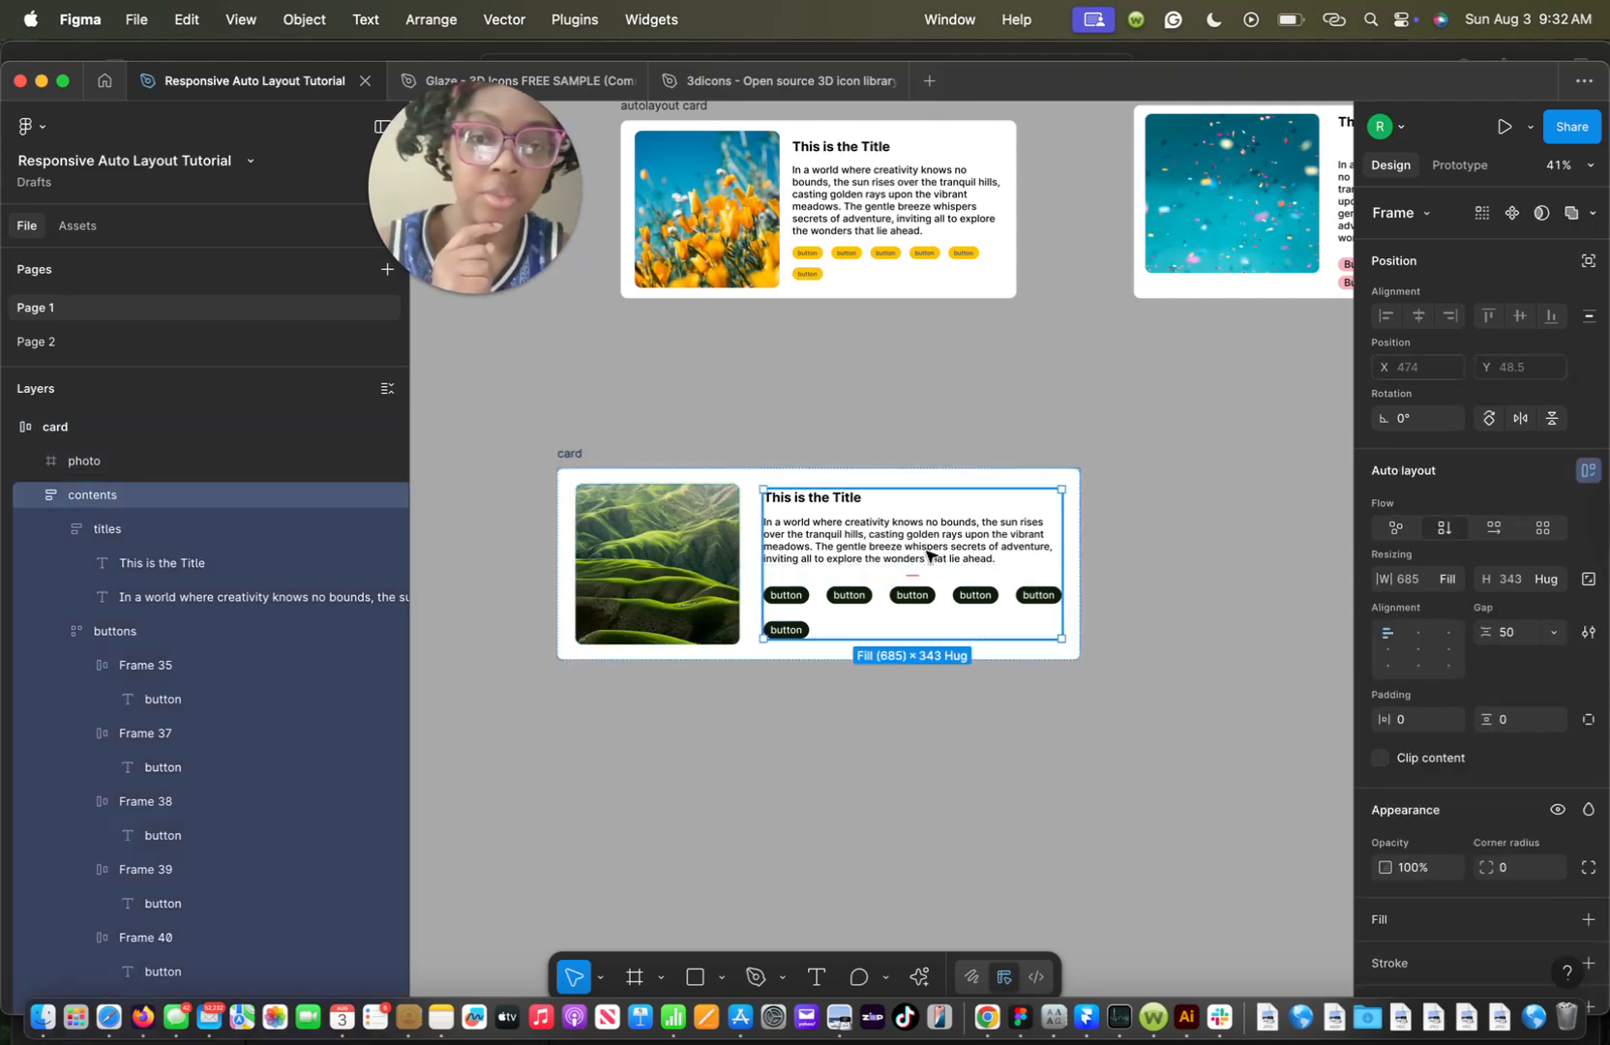
pyautogui.click(1451, 580)
pyautogui.click(1457, 621)
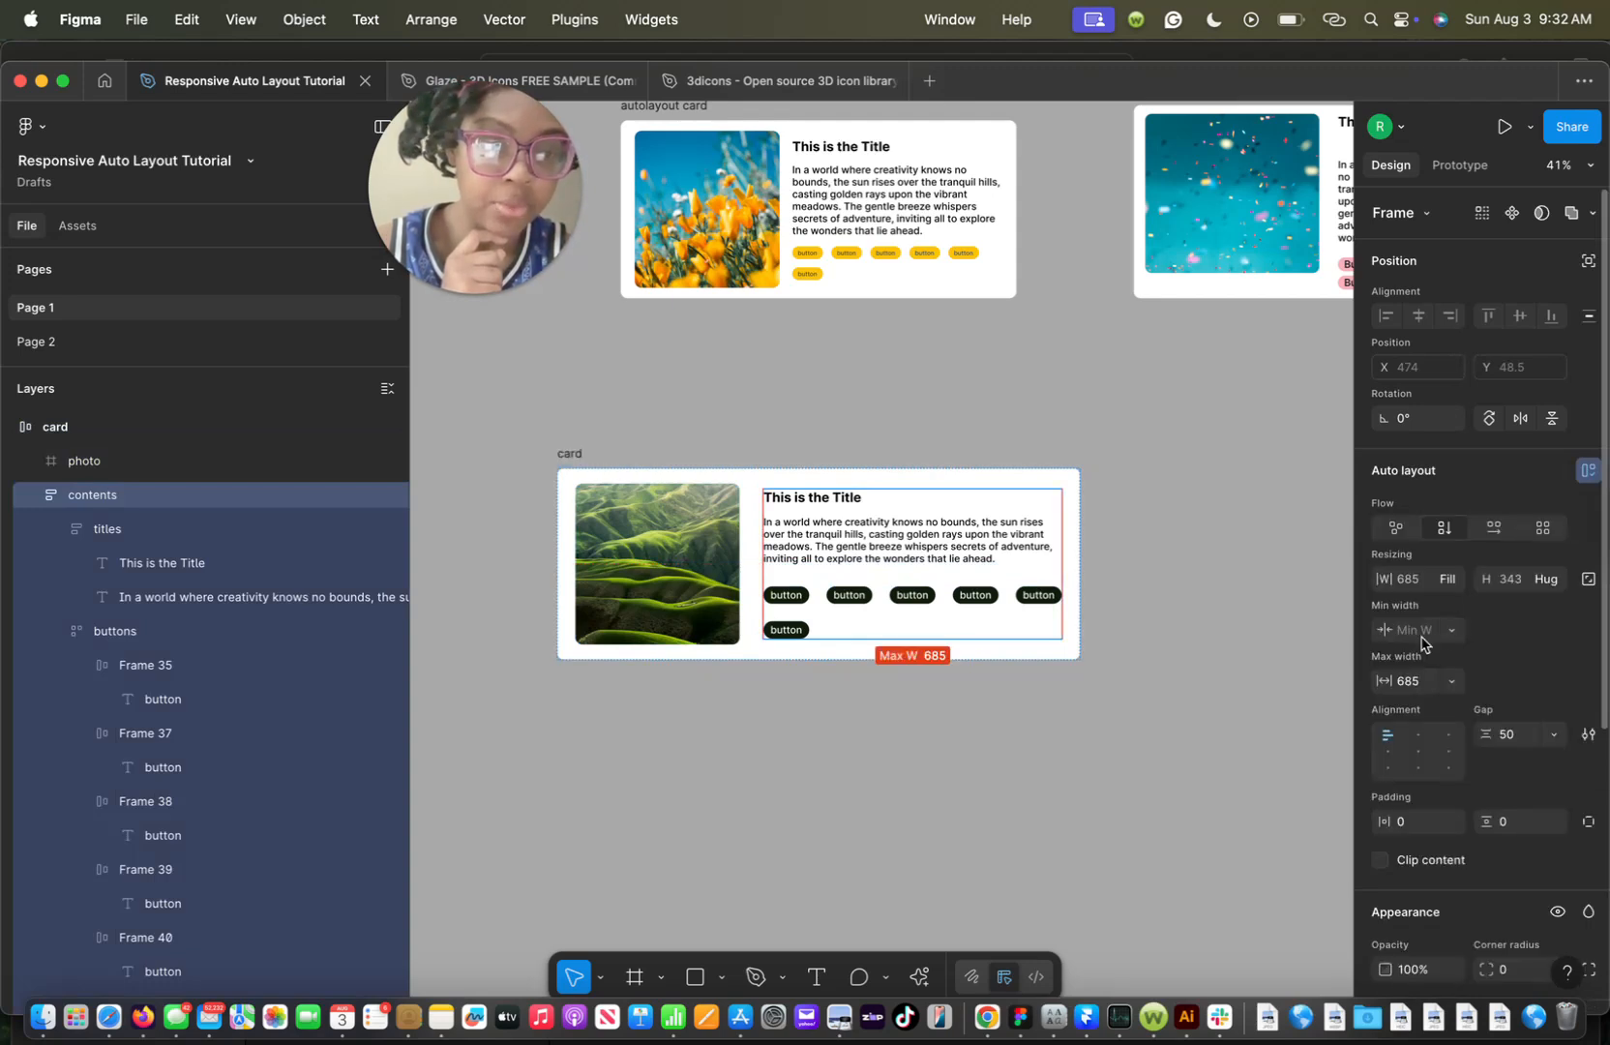
# Test the green hills card by narrowing it to its minimum width of 464, and undo the resize
pyautogui.click(570, 466)
pyautogui.moveTo(1075, 599); pyautogui.dragTo(712, 648)
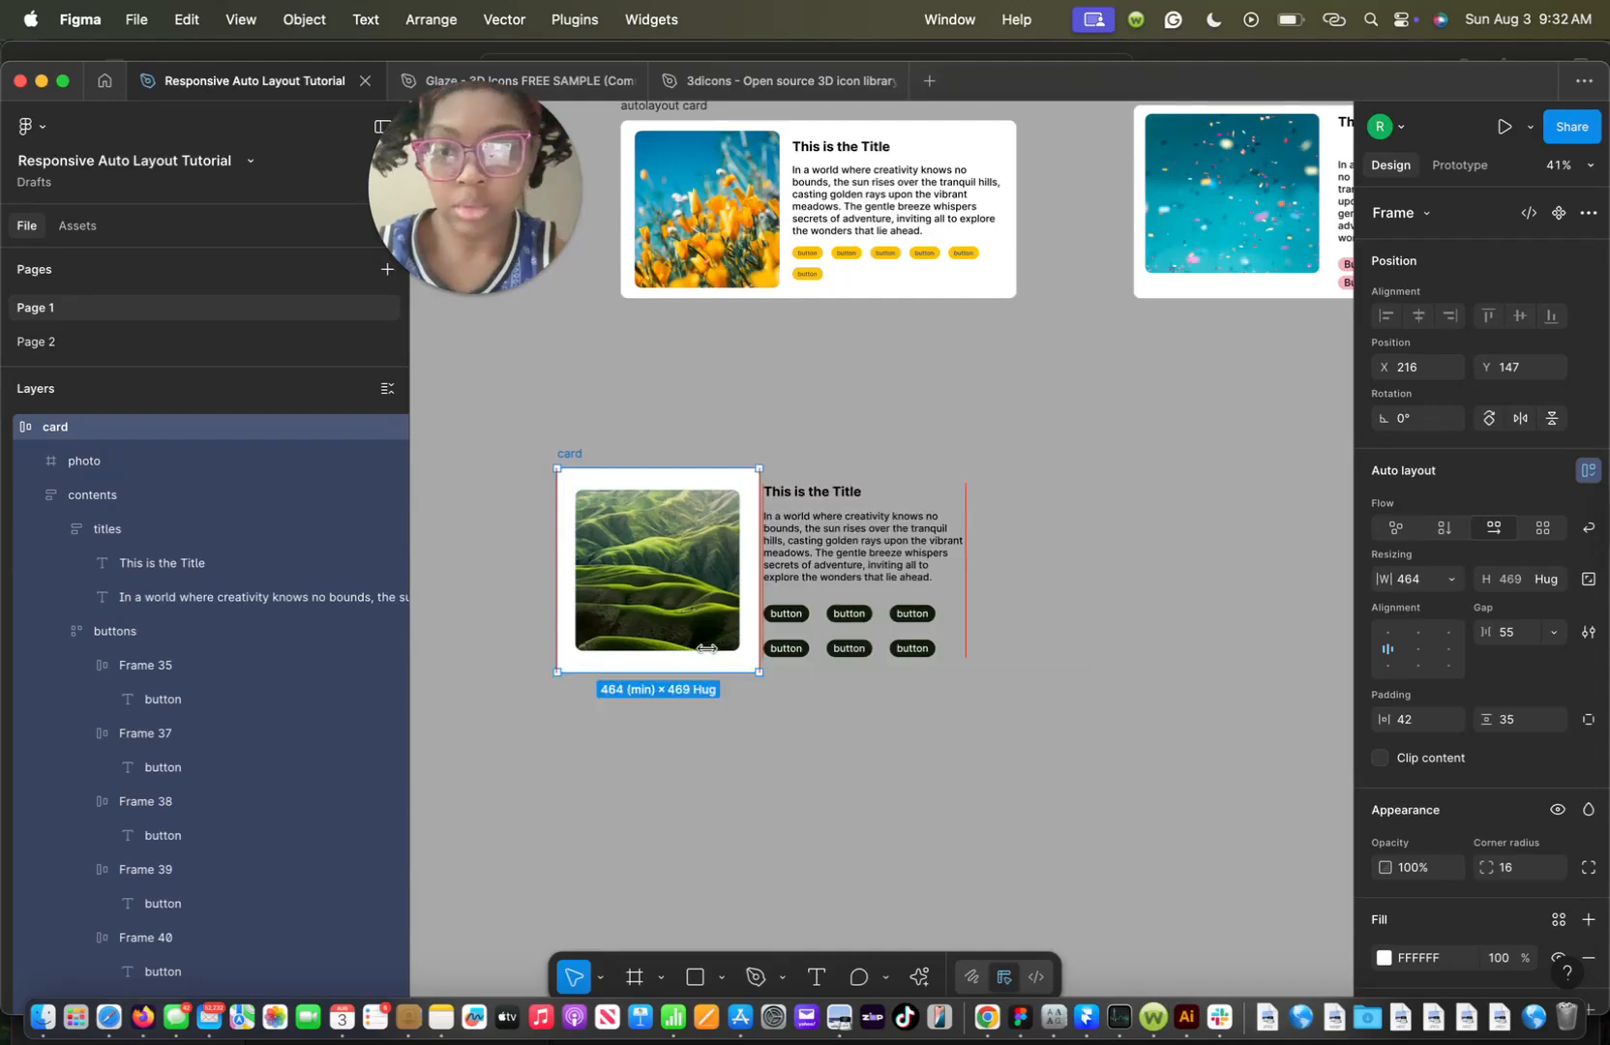
pyautogui.press('super+z')
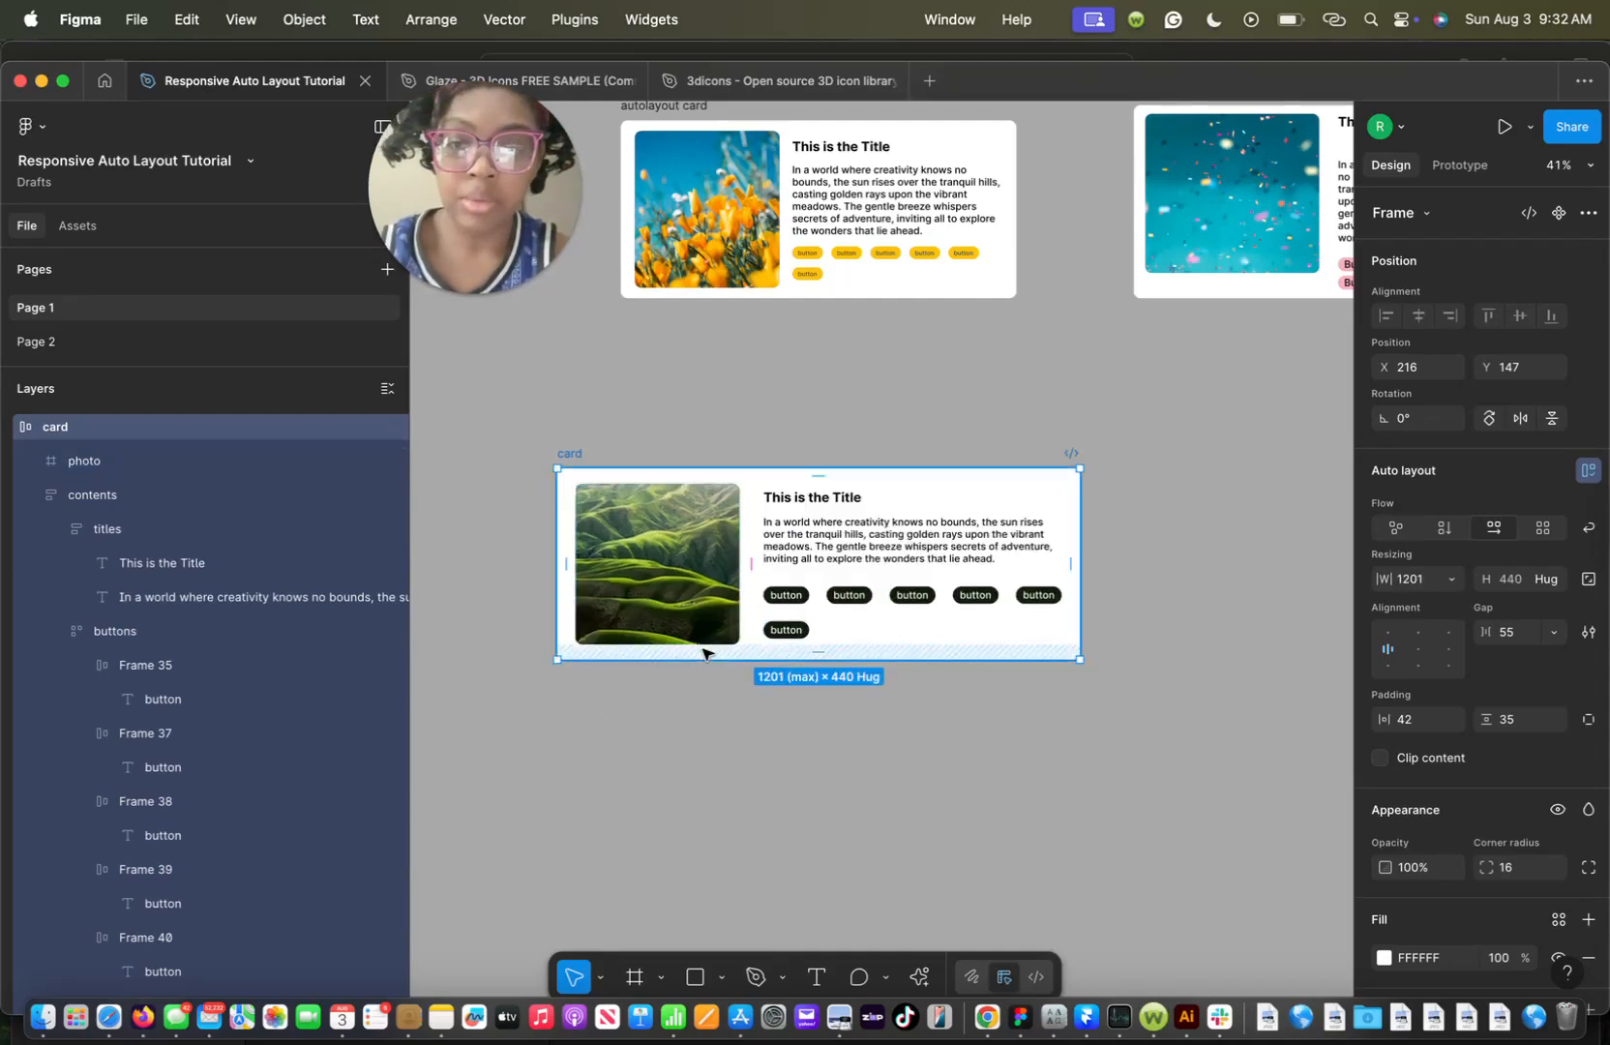
# Lower the minimum width of the green hills card's contents frame
pyautogui.click(1046, 532)
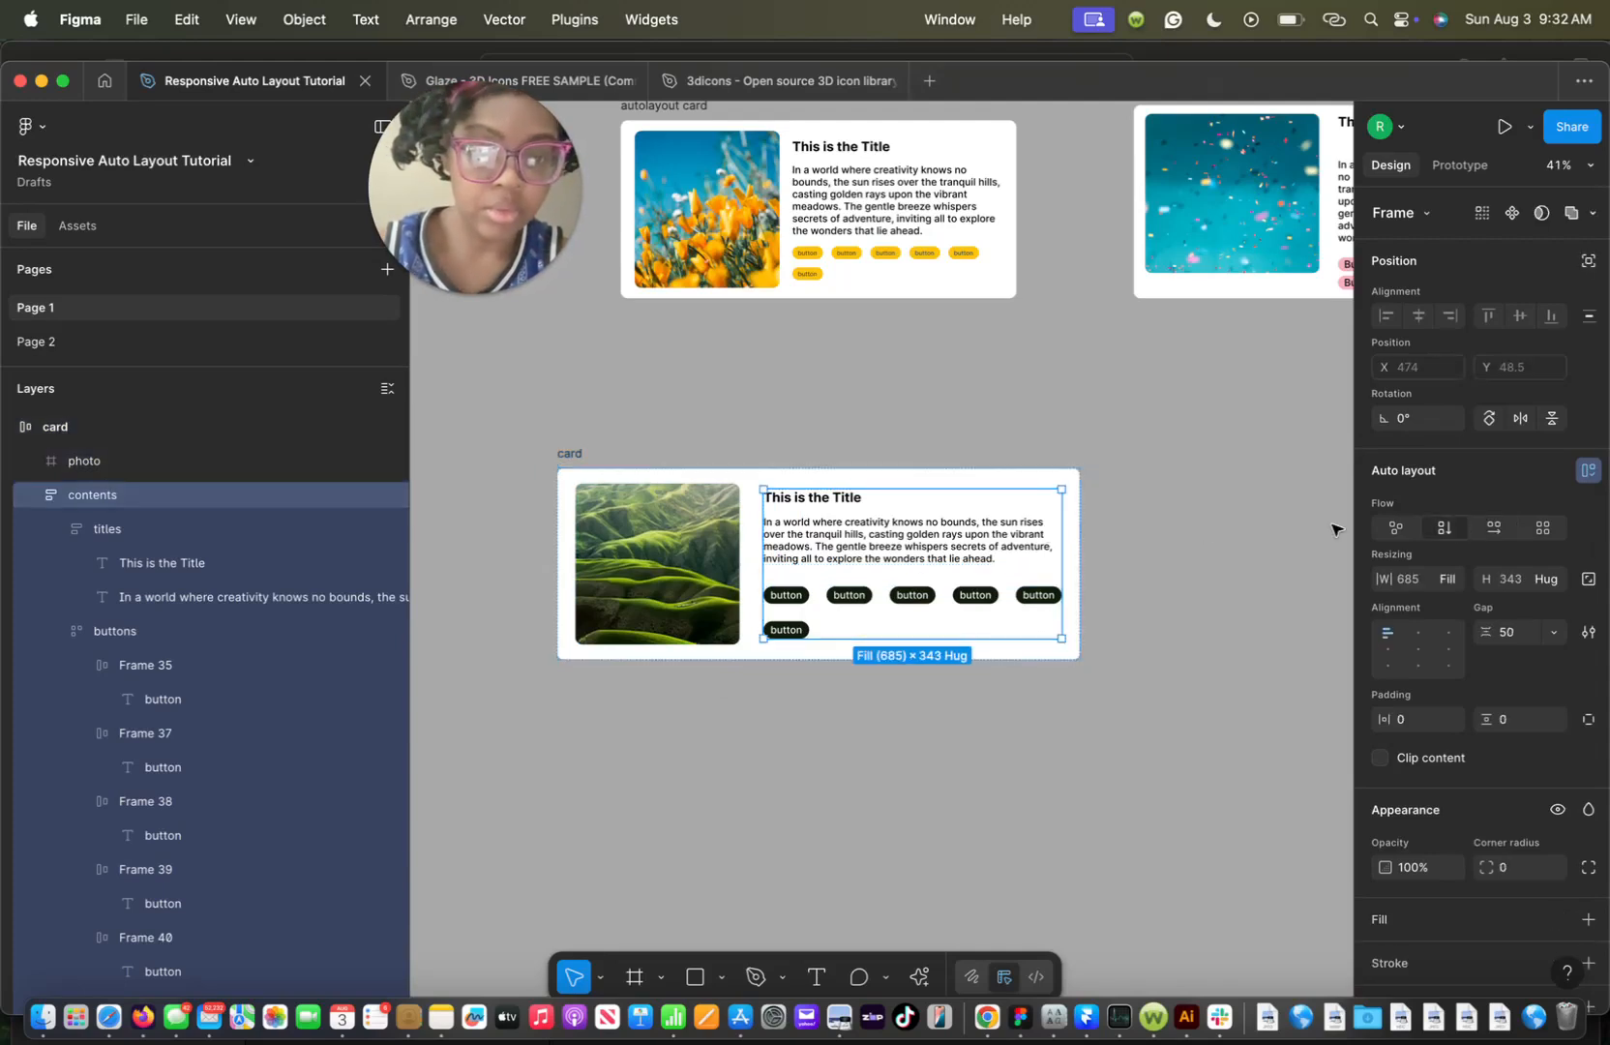
pyautogui.click(1452, 582)
pyautogui.click(1466, 624)
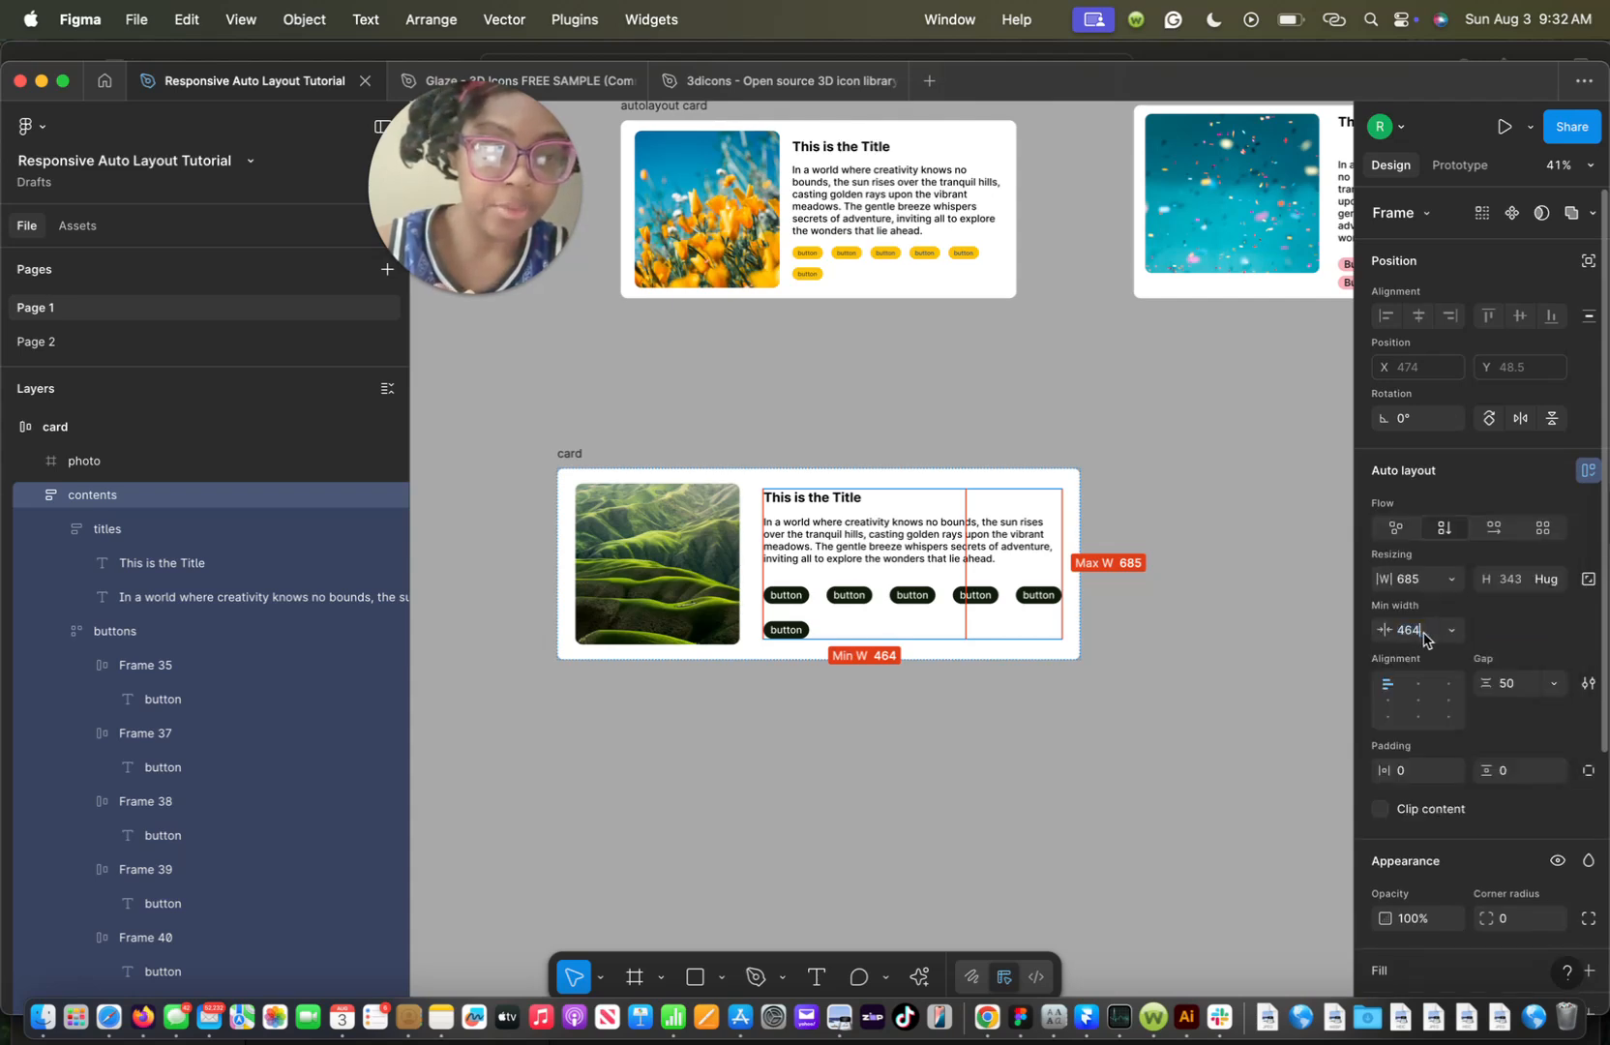
pyautogui.write('4')
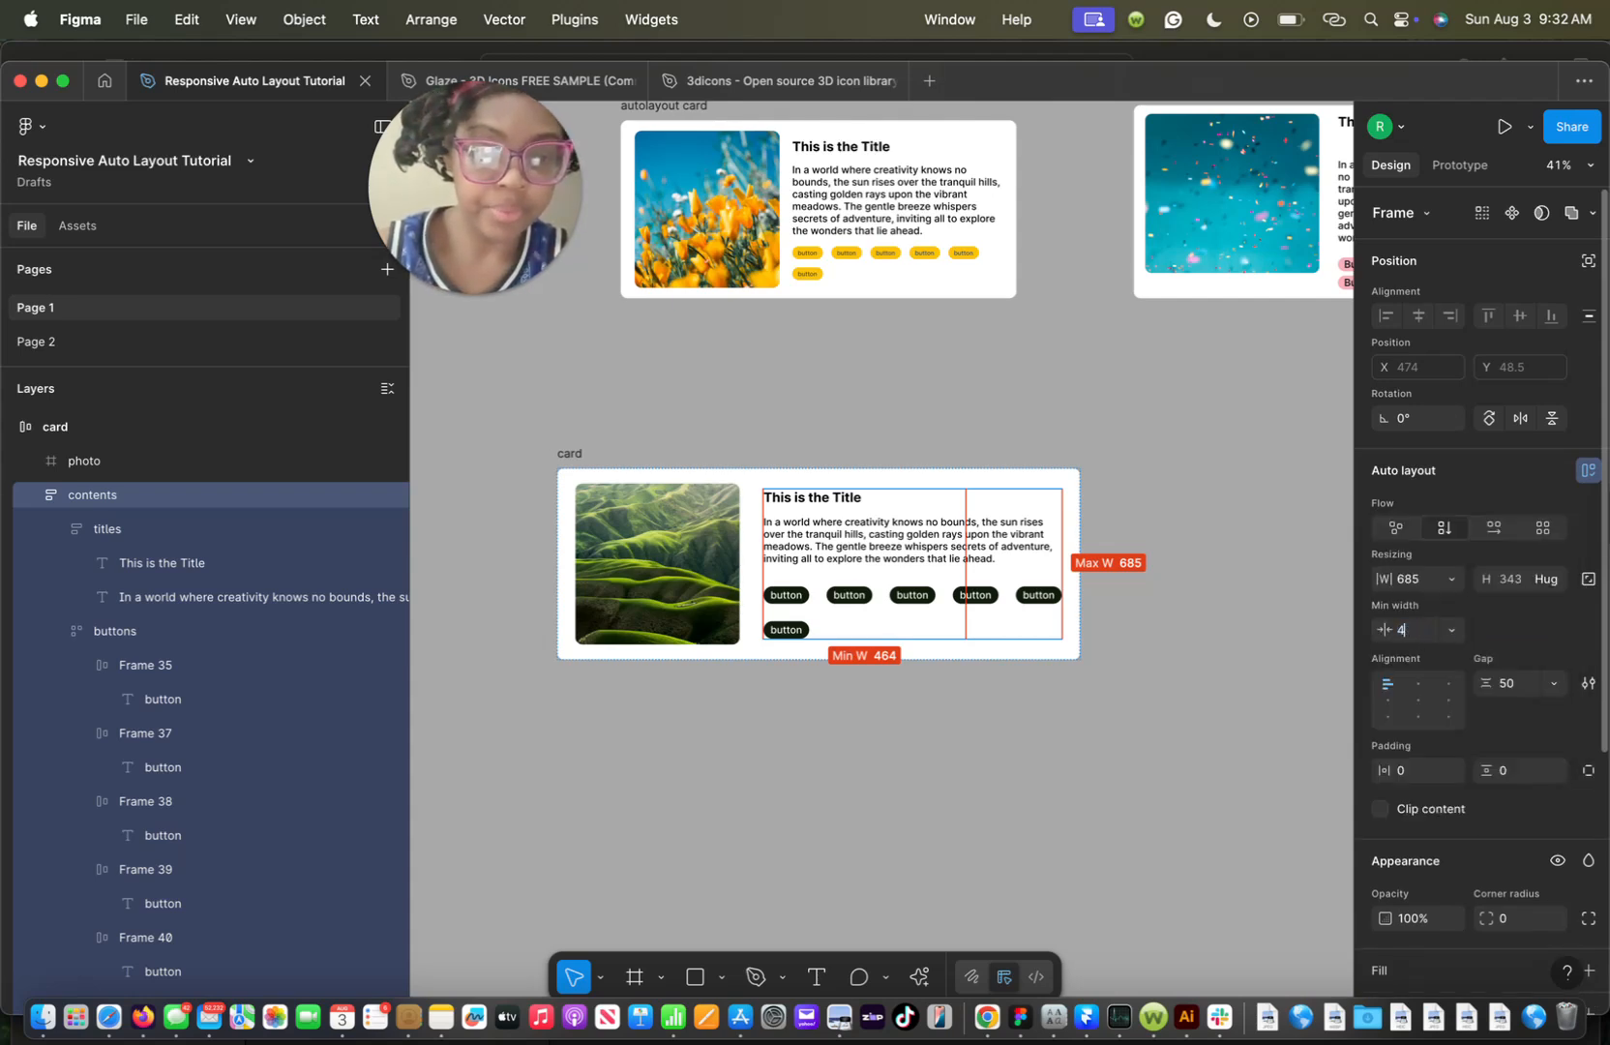
# Retest the card at its 464 minimum width with the lowered contents limit, undo the resize and reselect the contents frame
pyautogui.moveTo(1079, 648); pyautogui.dragTo(737, 687)
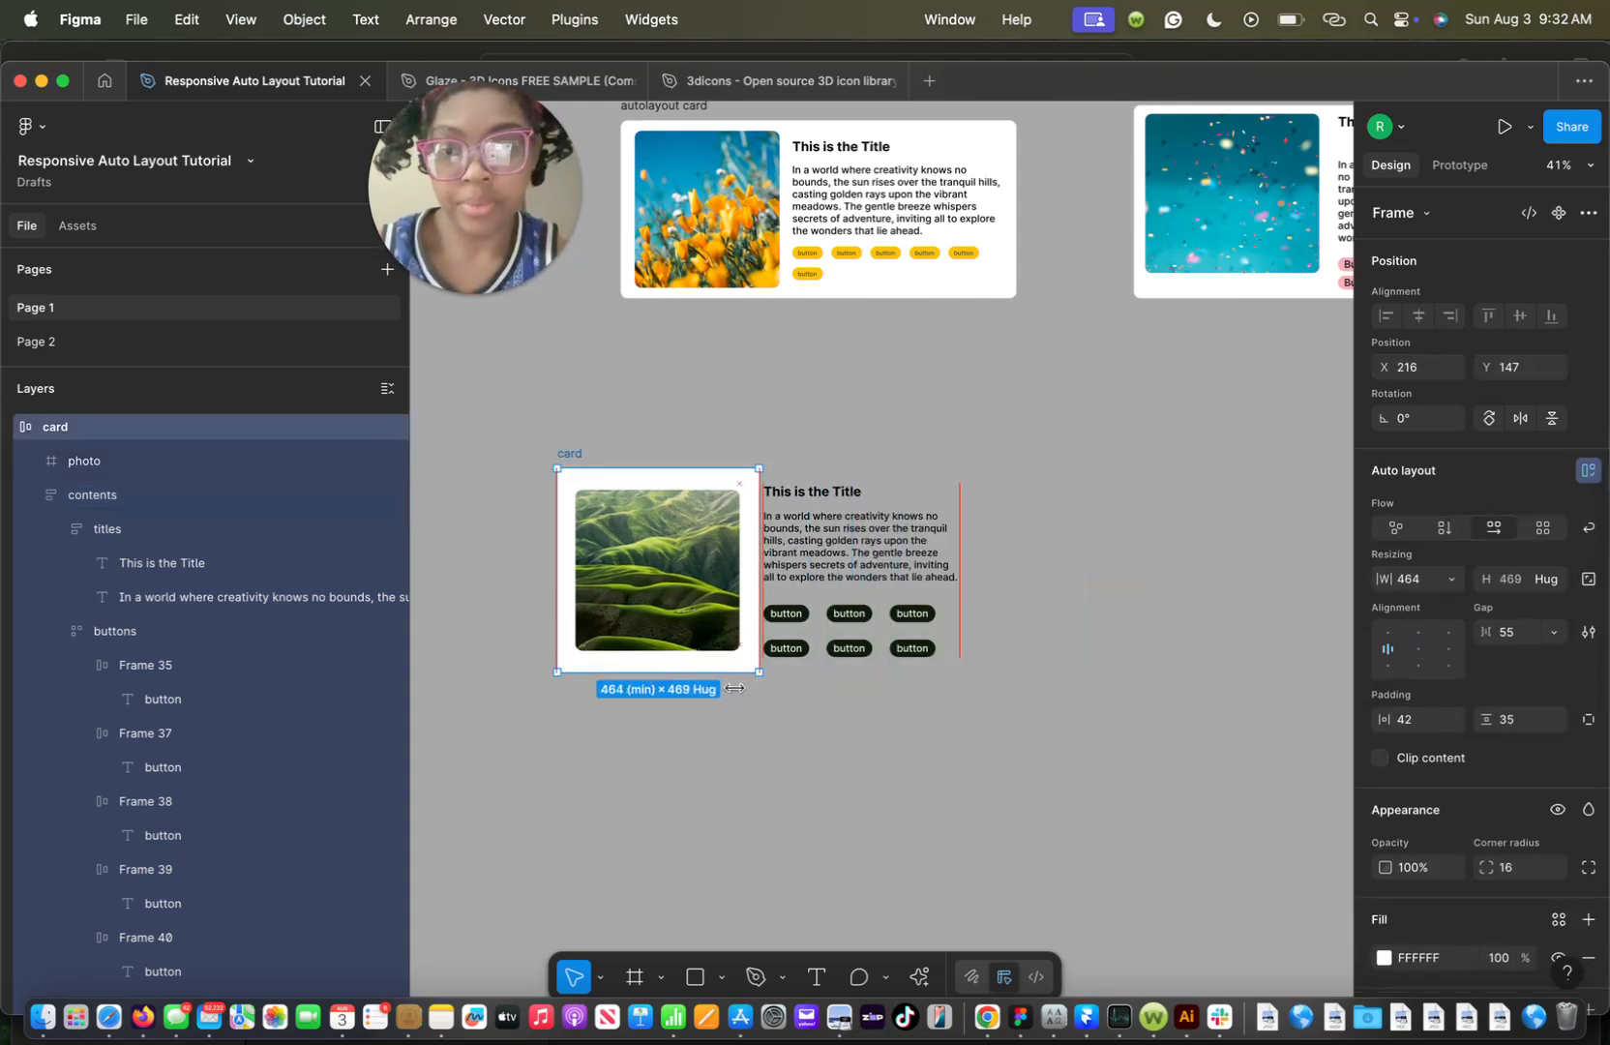
pyautogui.press('super+z')
pyautogui.click(940, 528)
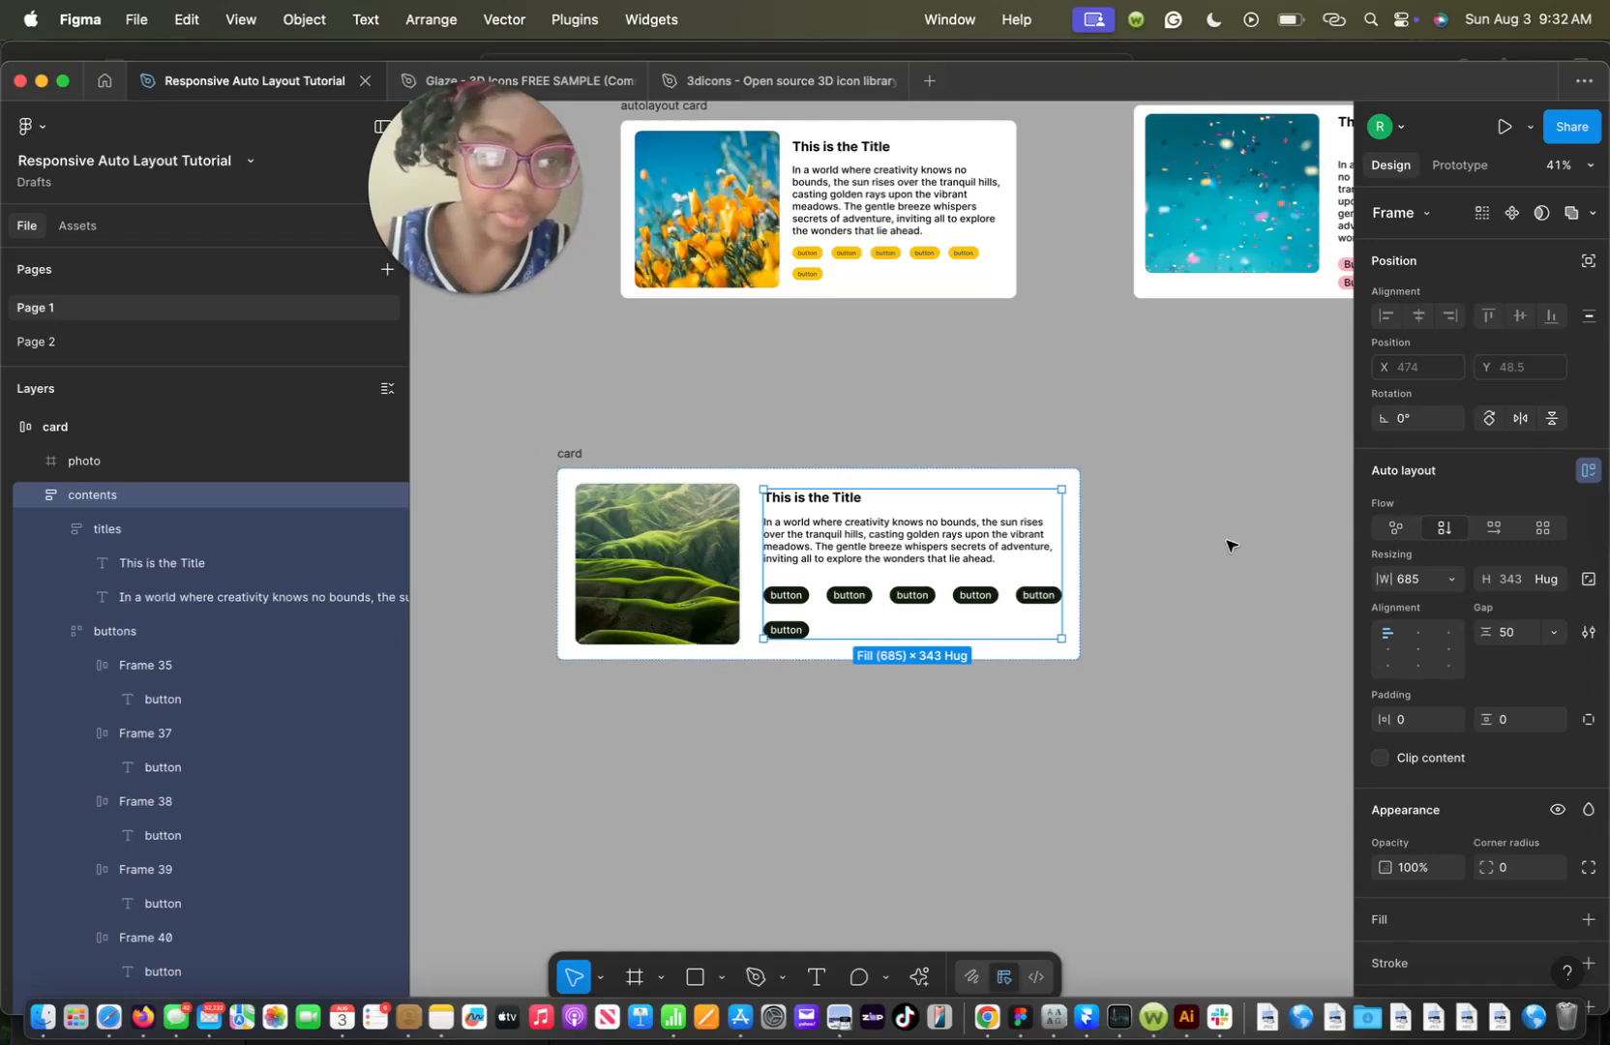
# Compare the resizing and gap settings of the titles and buttons in the green hills card with those in the flower card
pyautogui.click(962, 527)
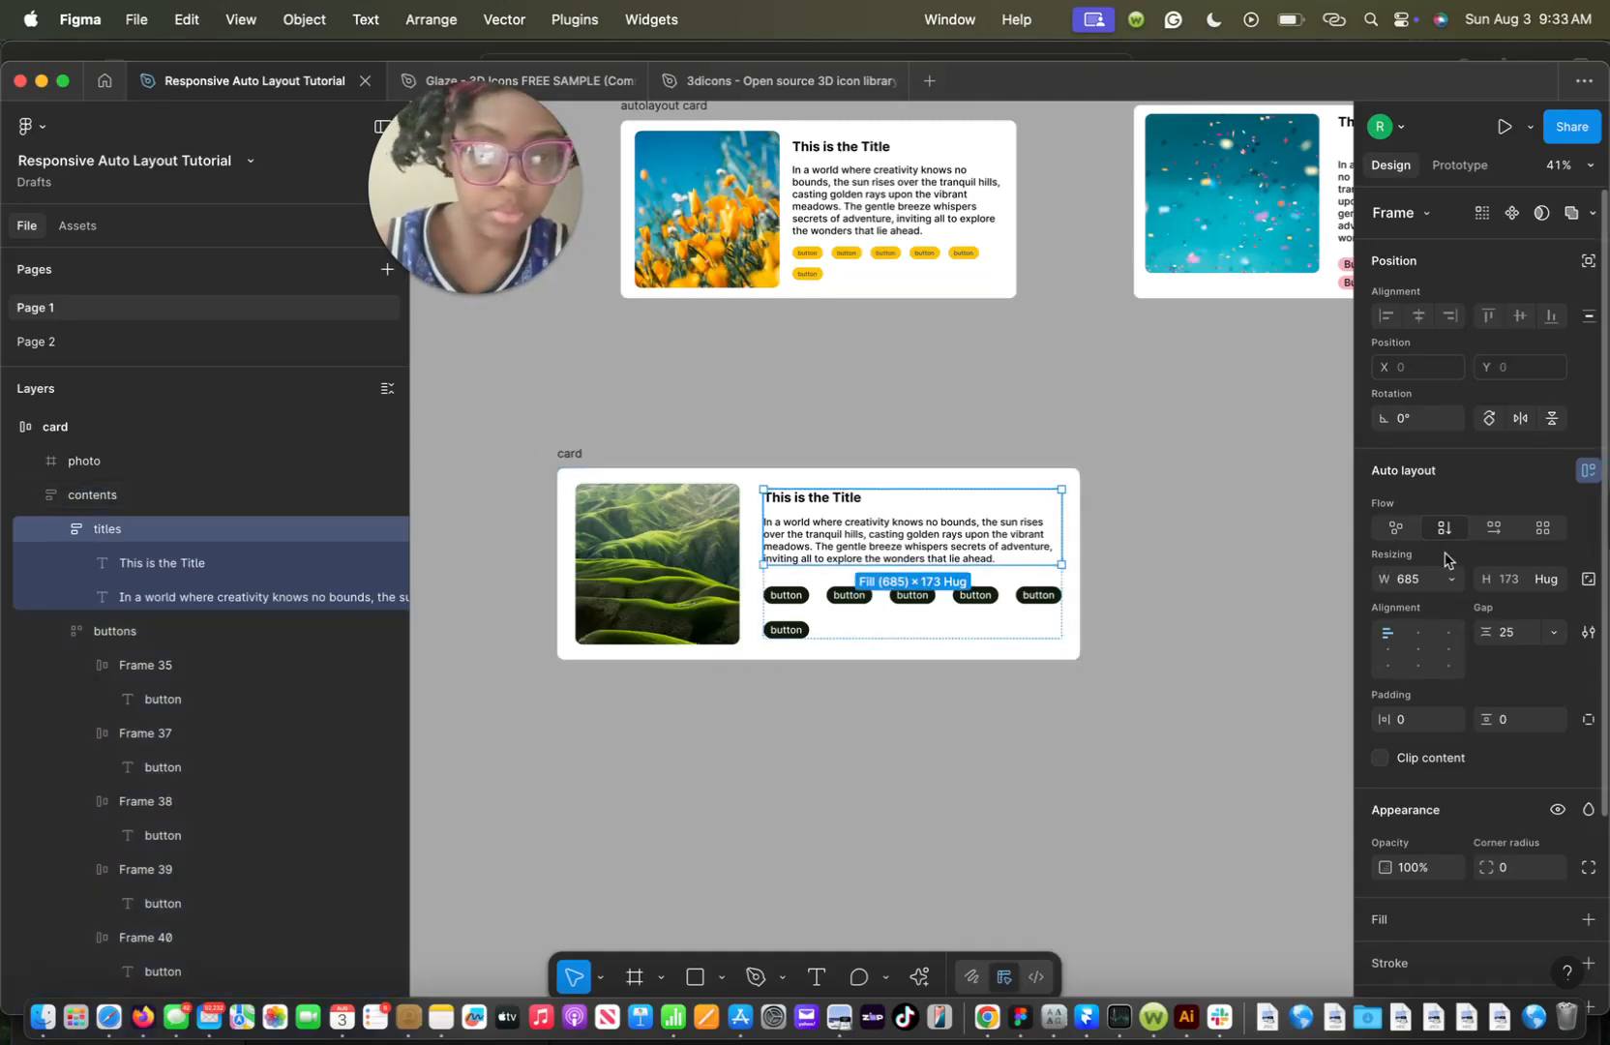
pyautogui.doubleClick(890, 189)
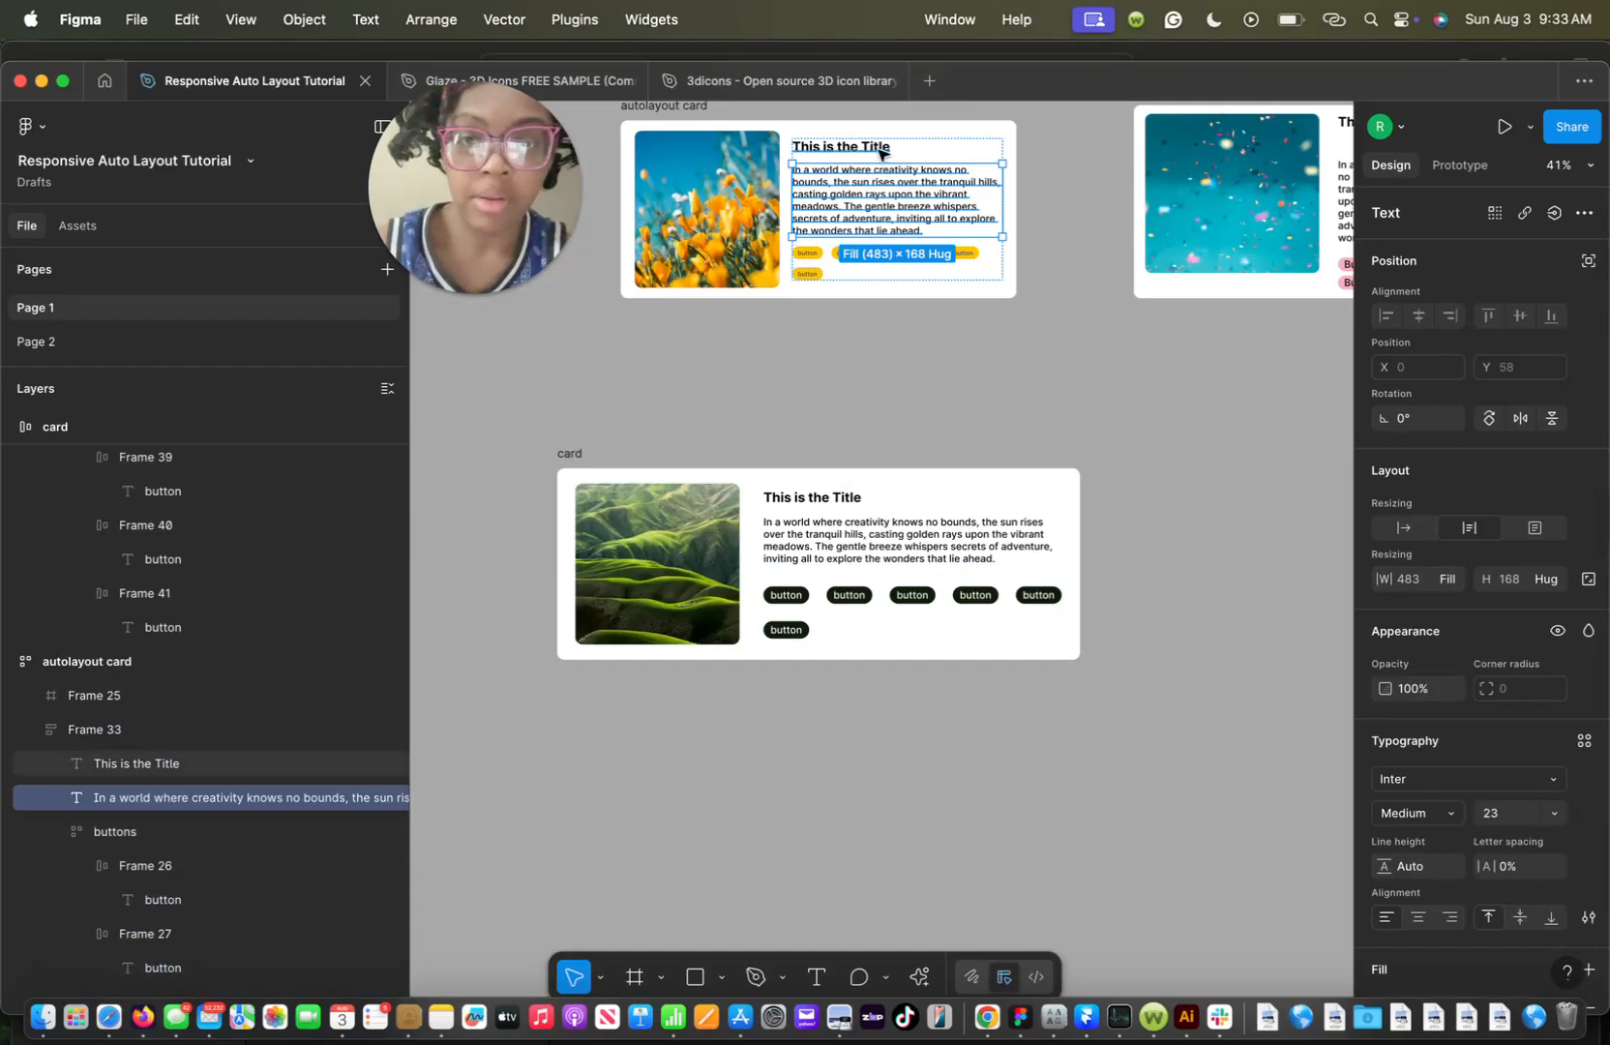
pyautogui.click(882, 152)
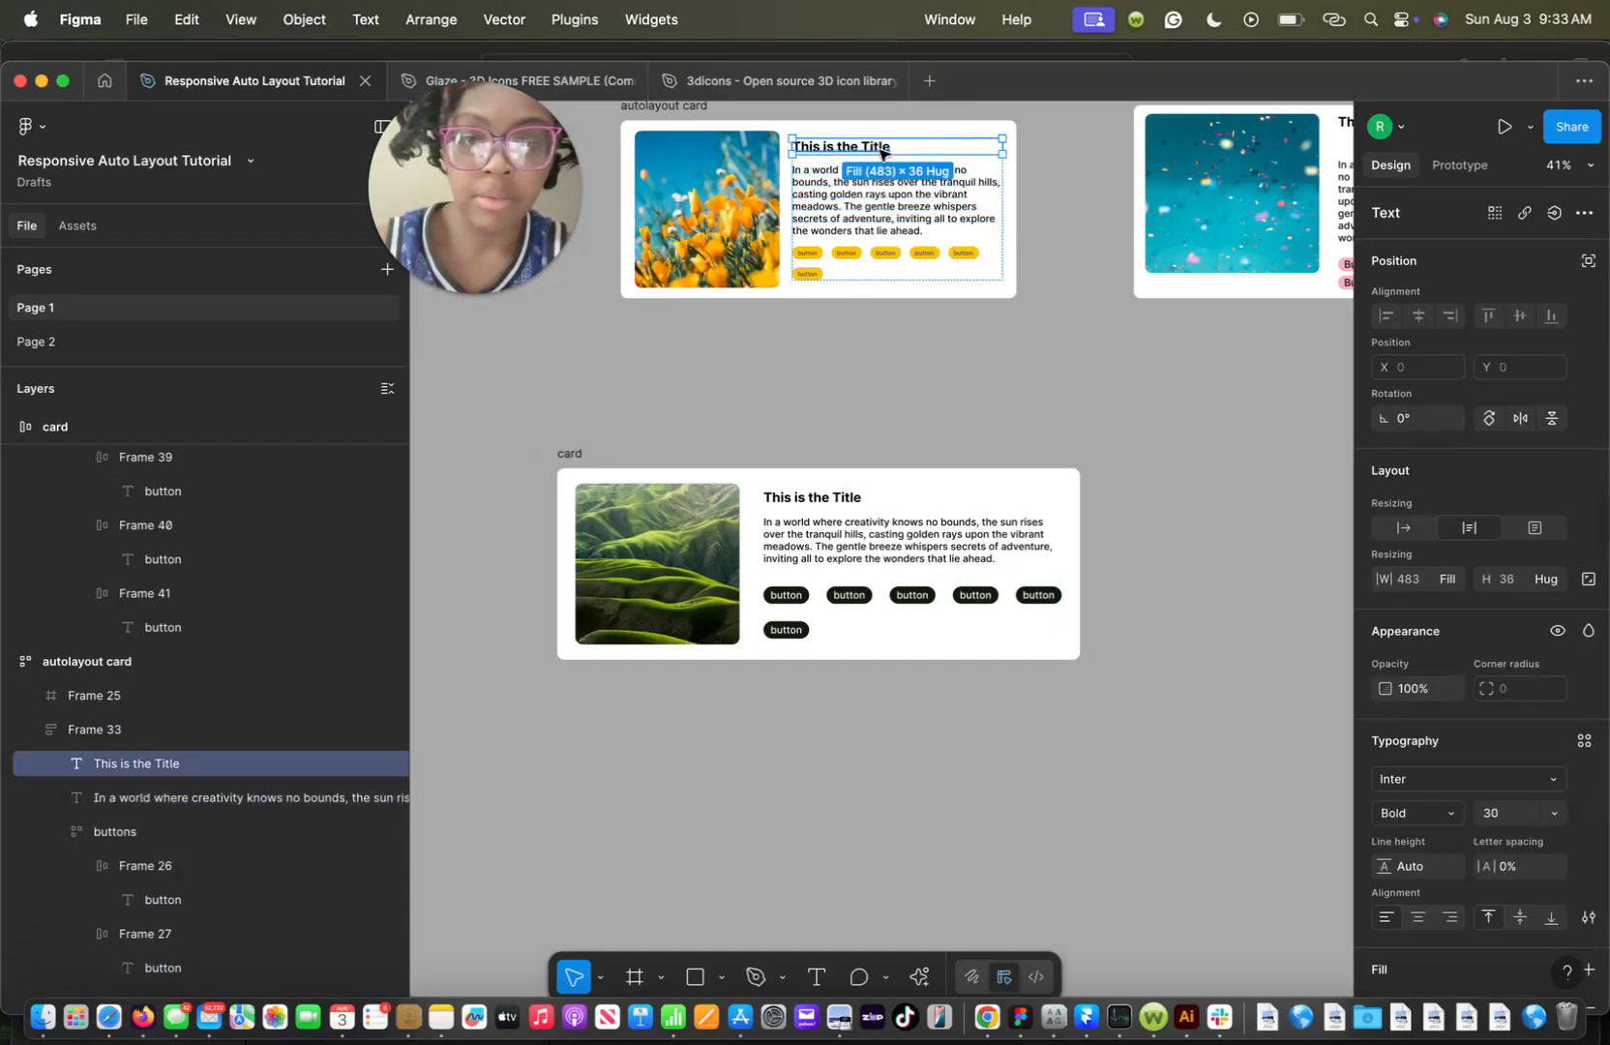
pyautogui.click(966, 257)
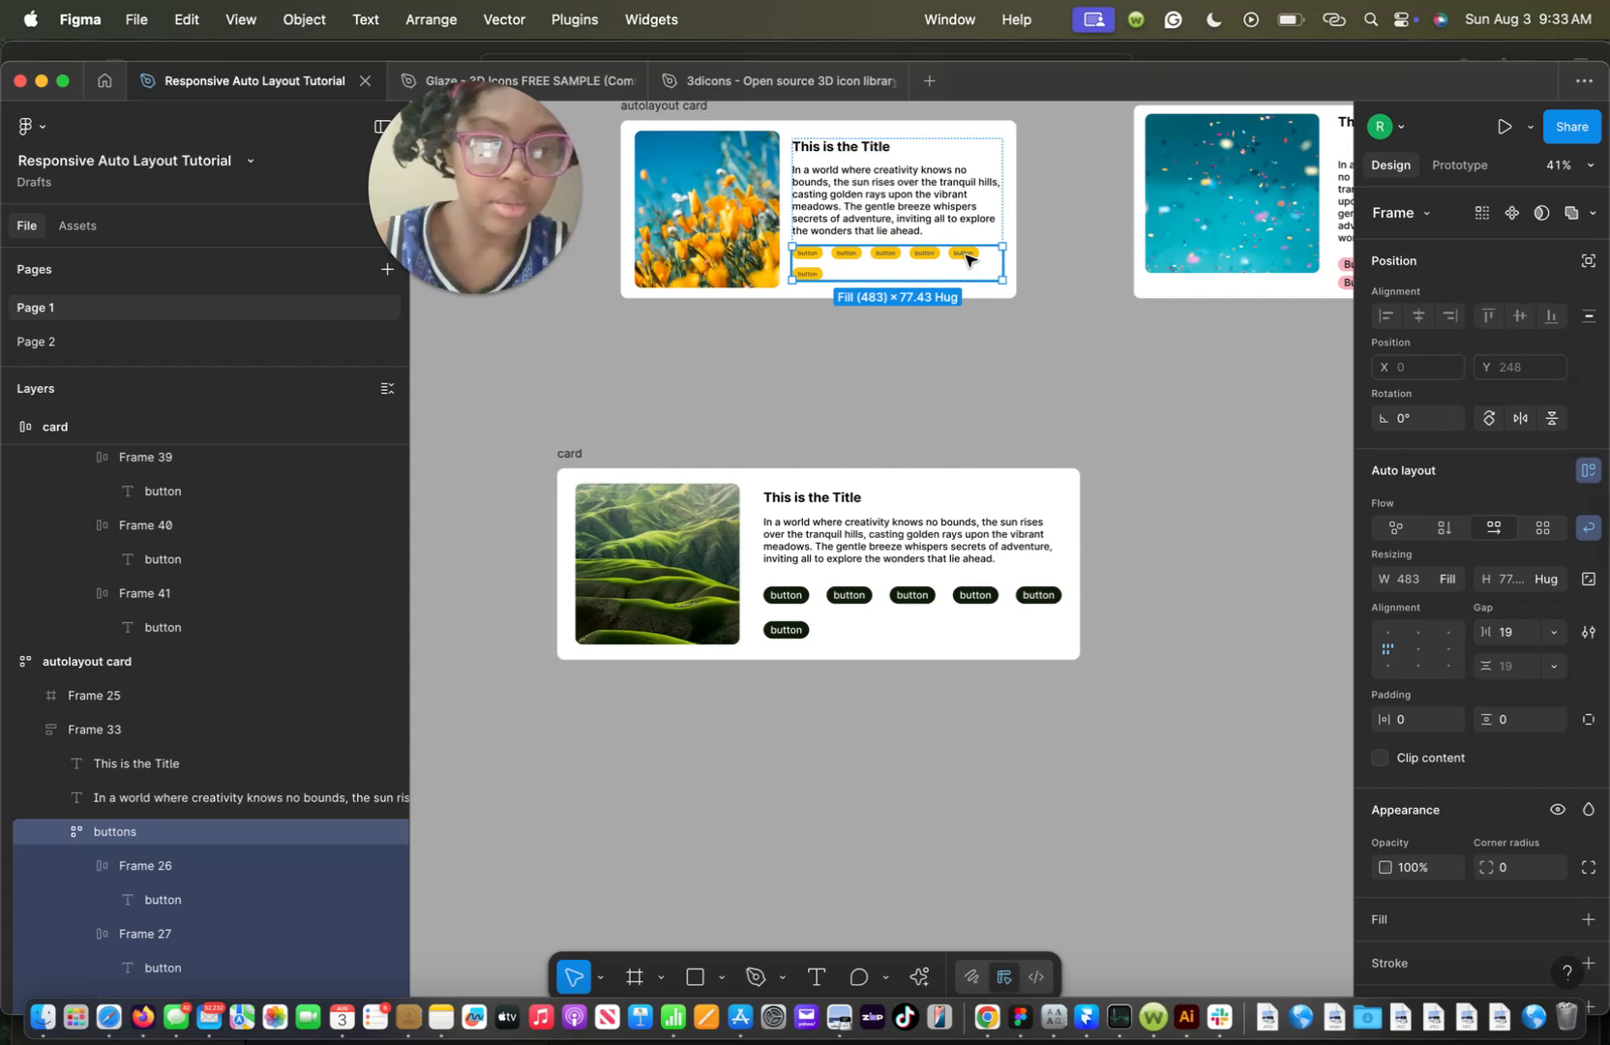
pyautogui.click(1016, 592)
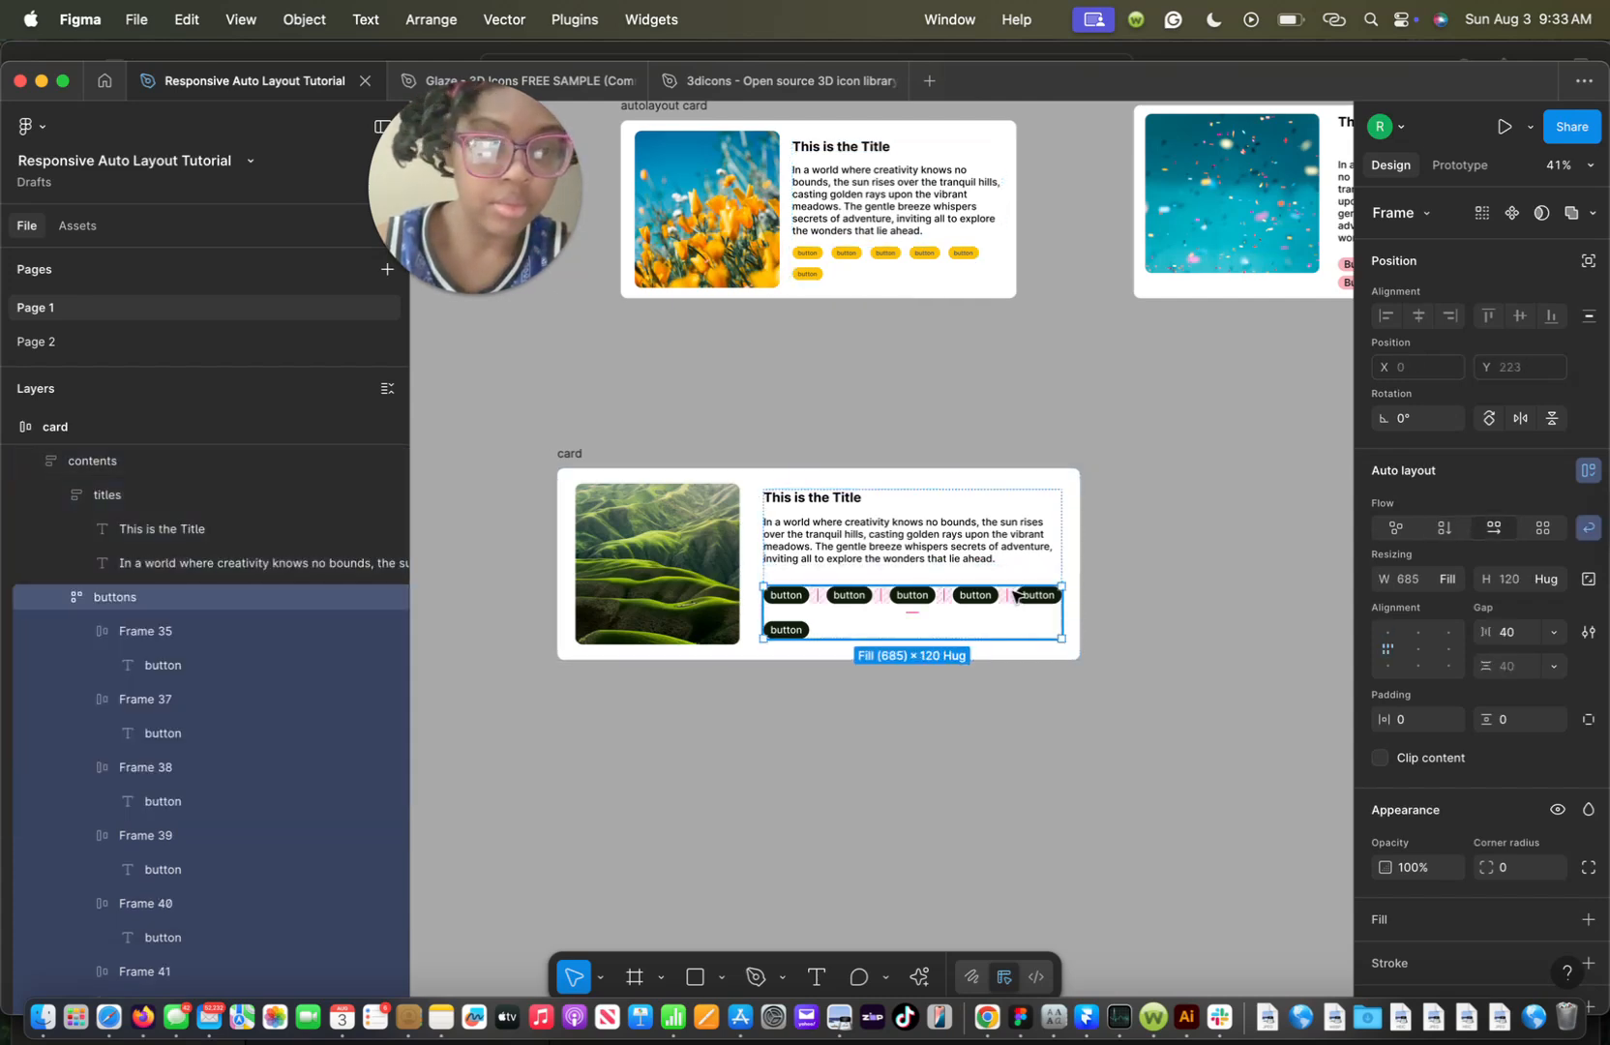
pyautogui.click(958, 255)
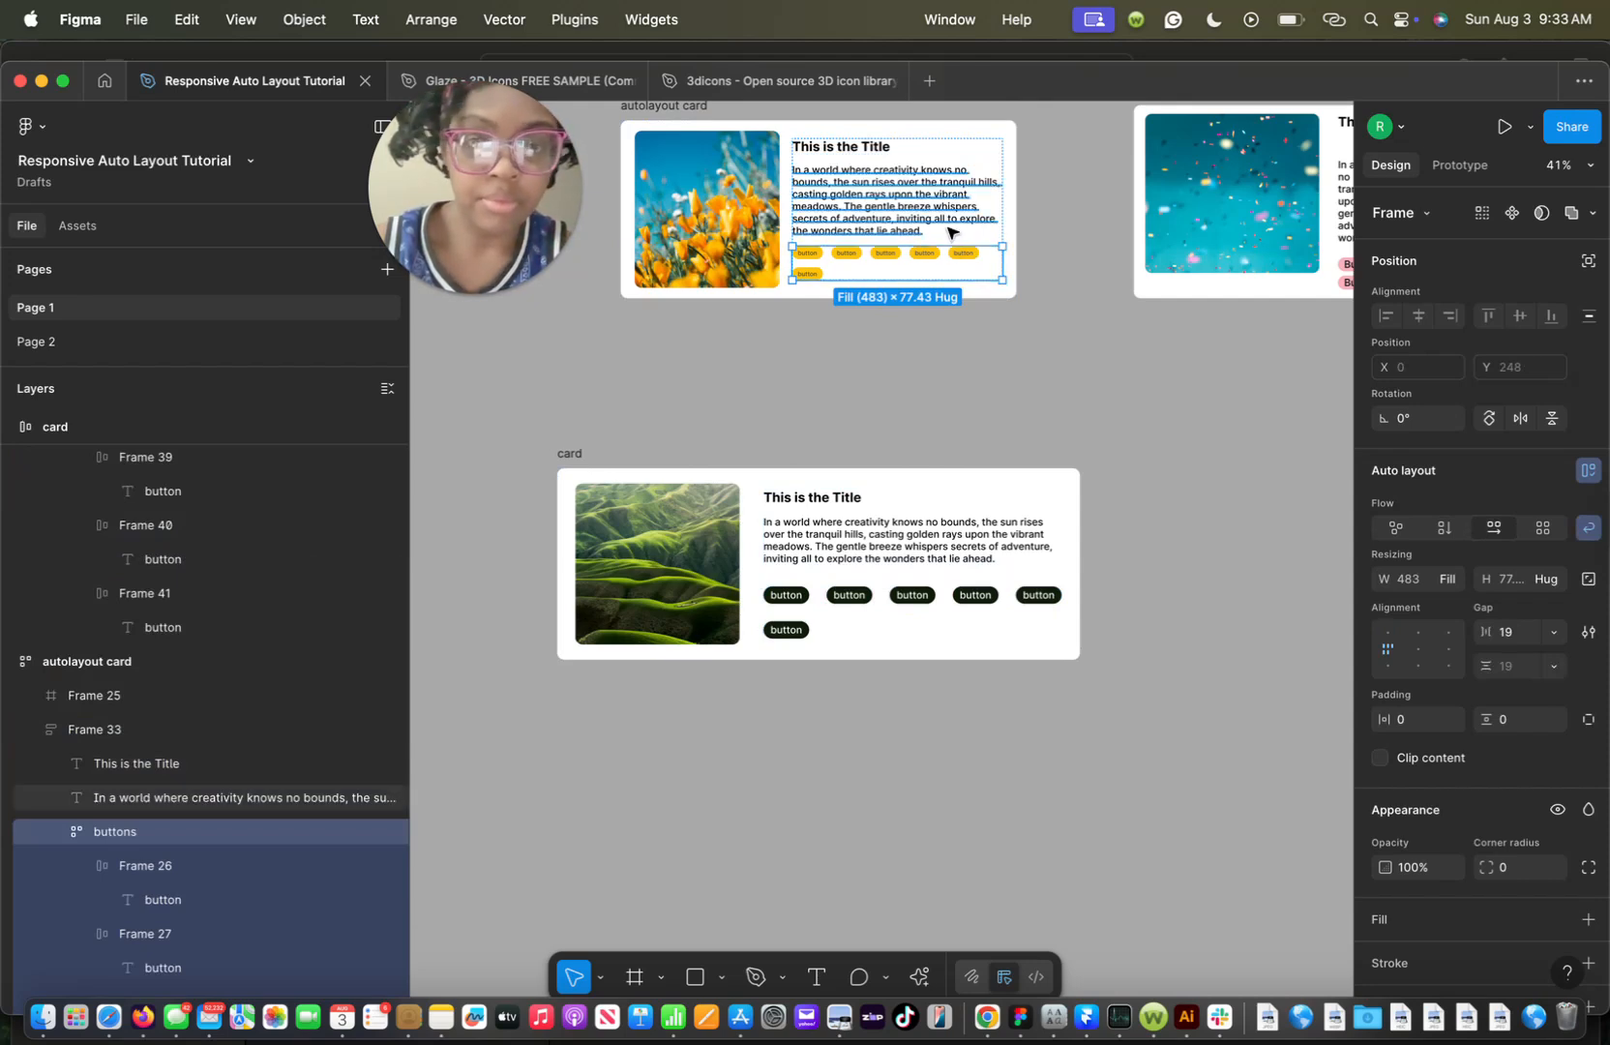
# Inspect how the flower card's text frame, paragraph and title are nested compared with the green hills contents and titles frames
pyautogui.click(948, 233)
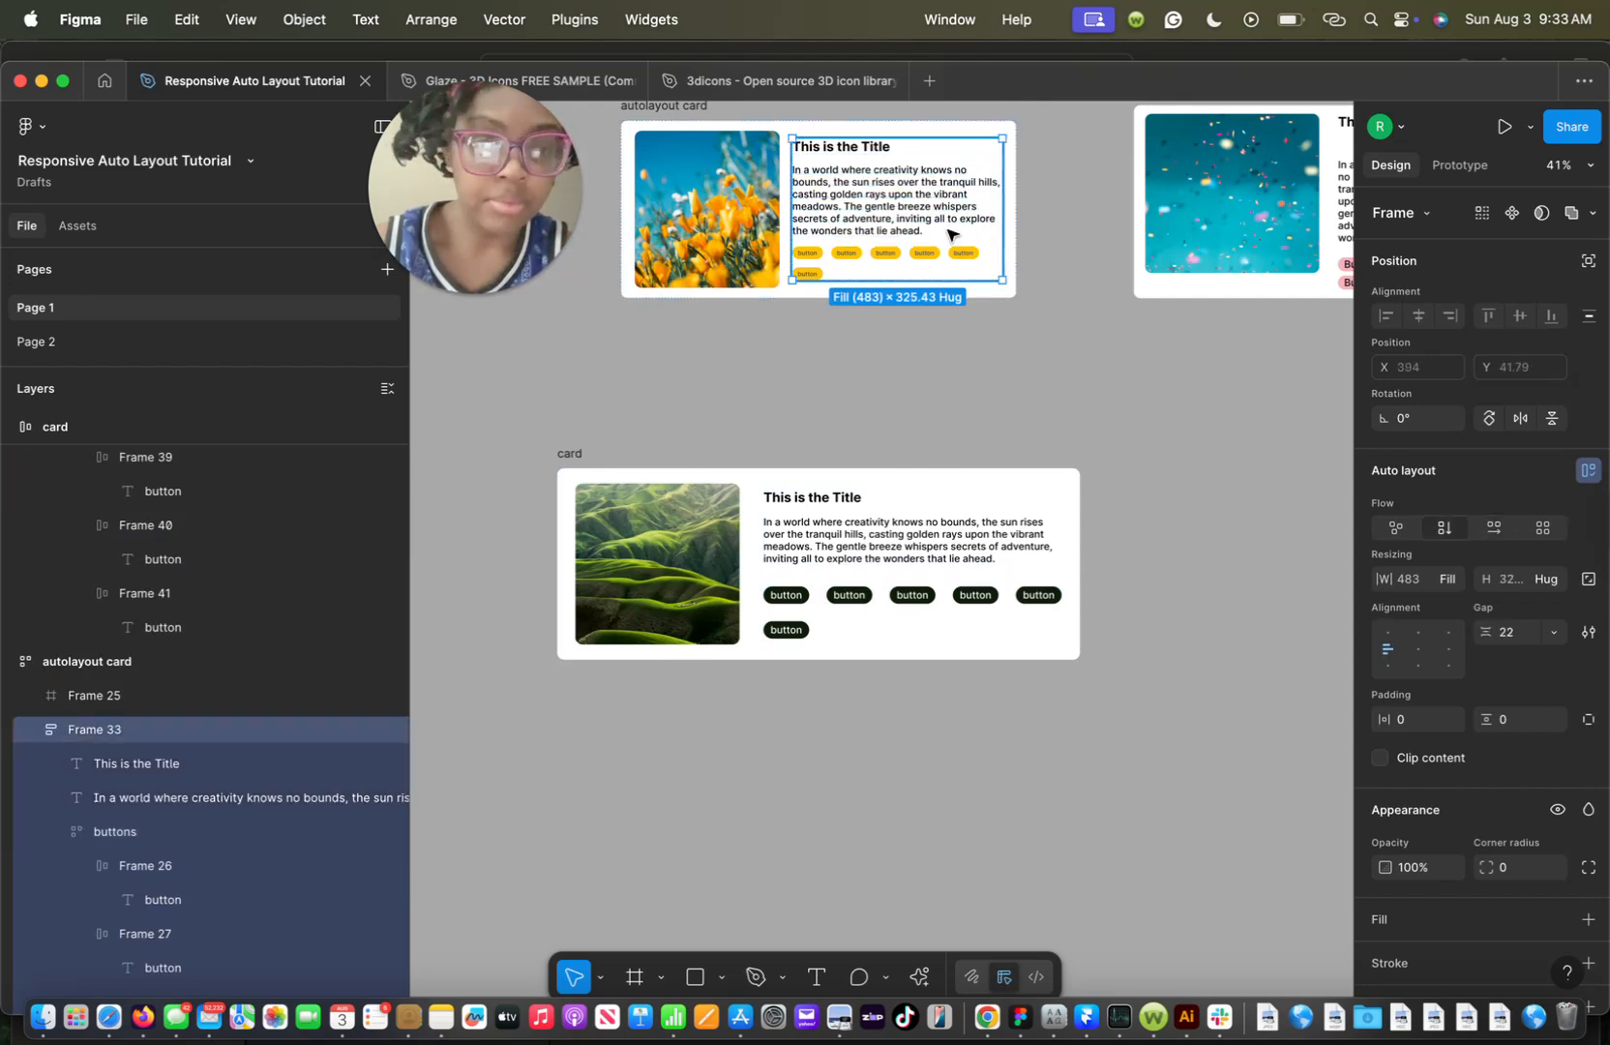
pyautogui.click(932, 187)
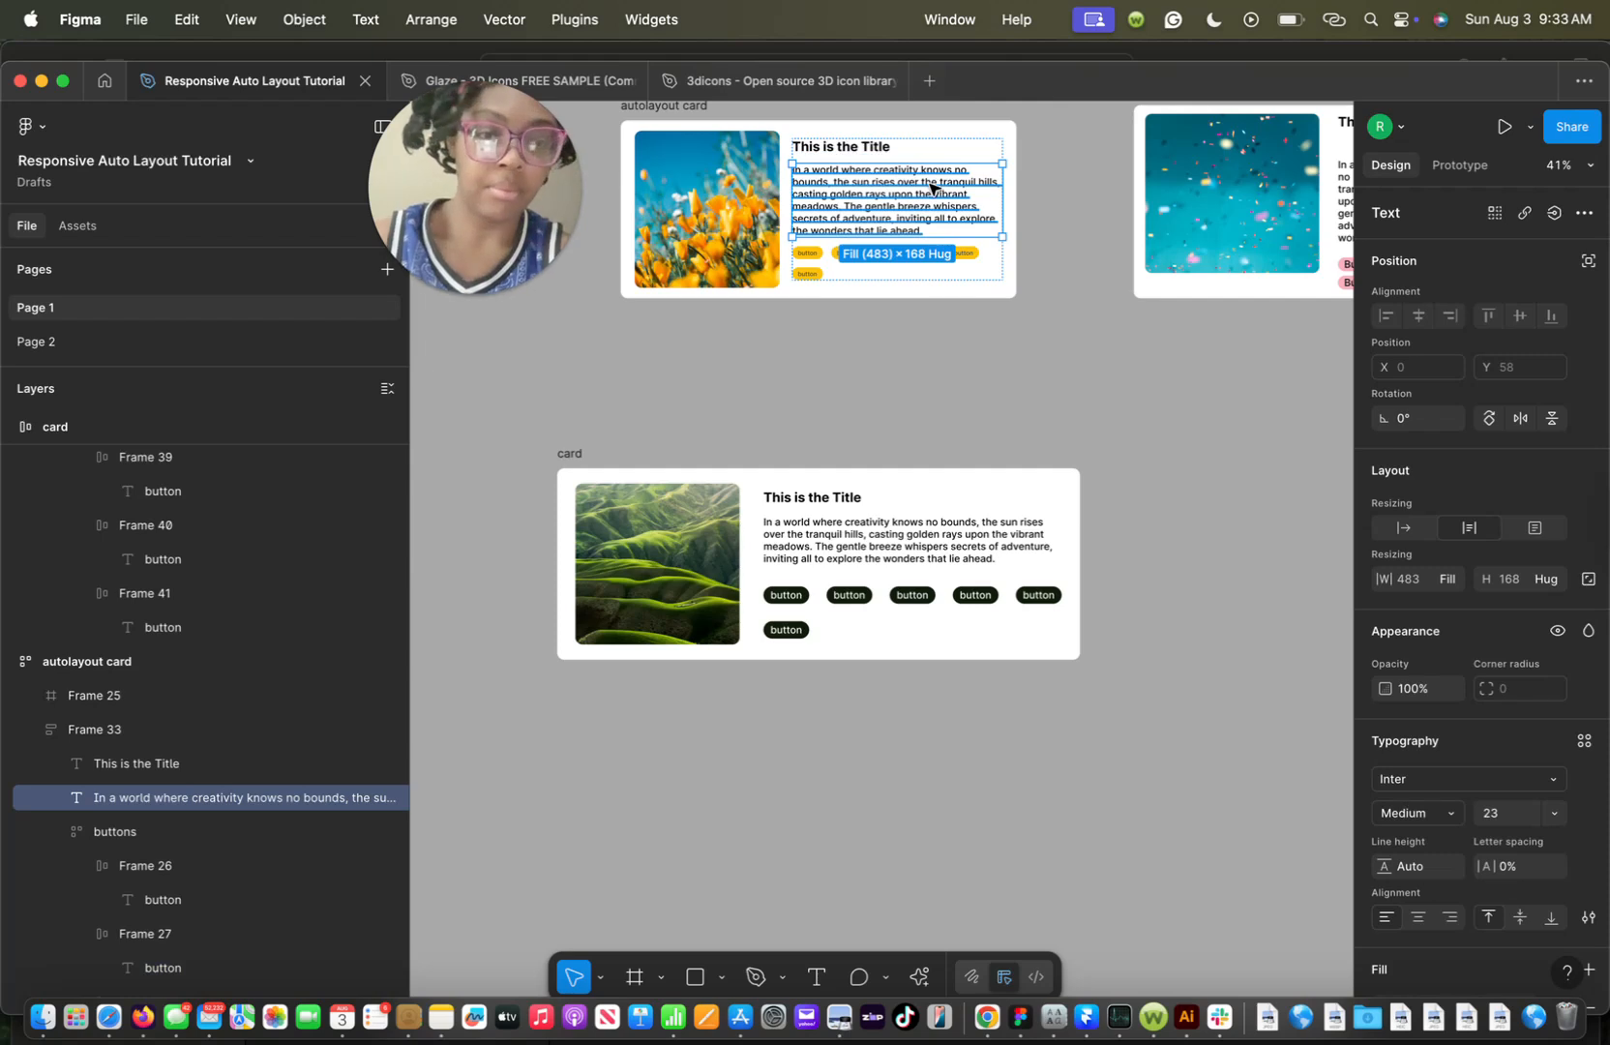
pyautogui.click(882, 148)
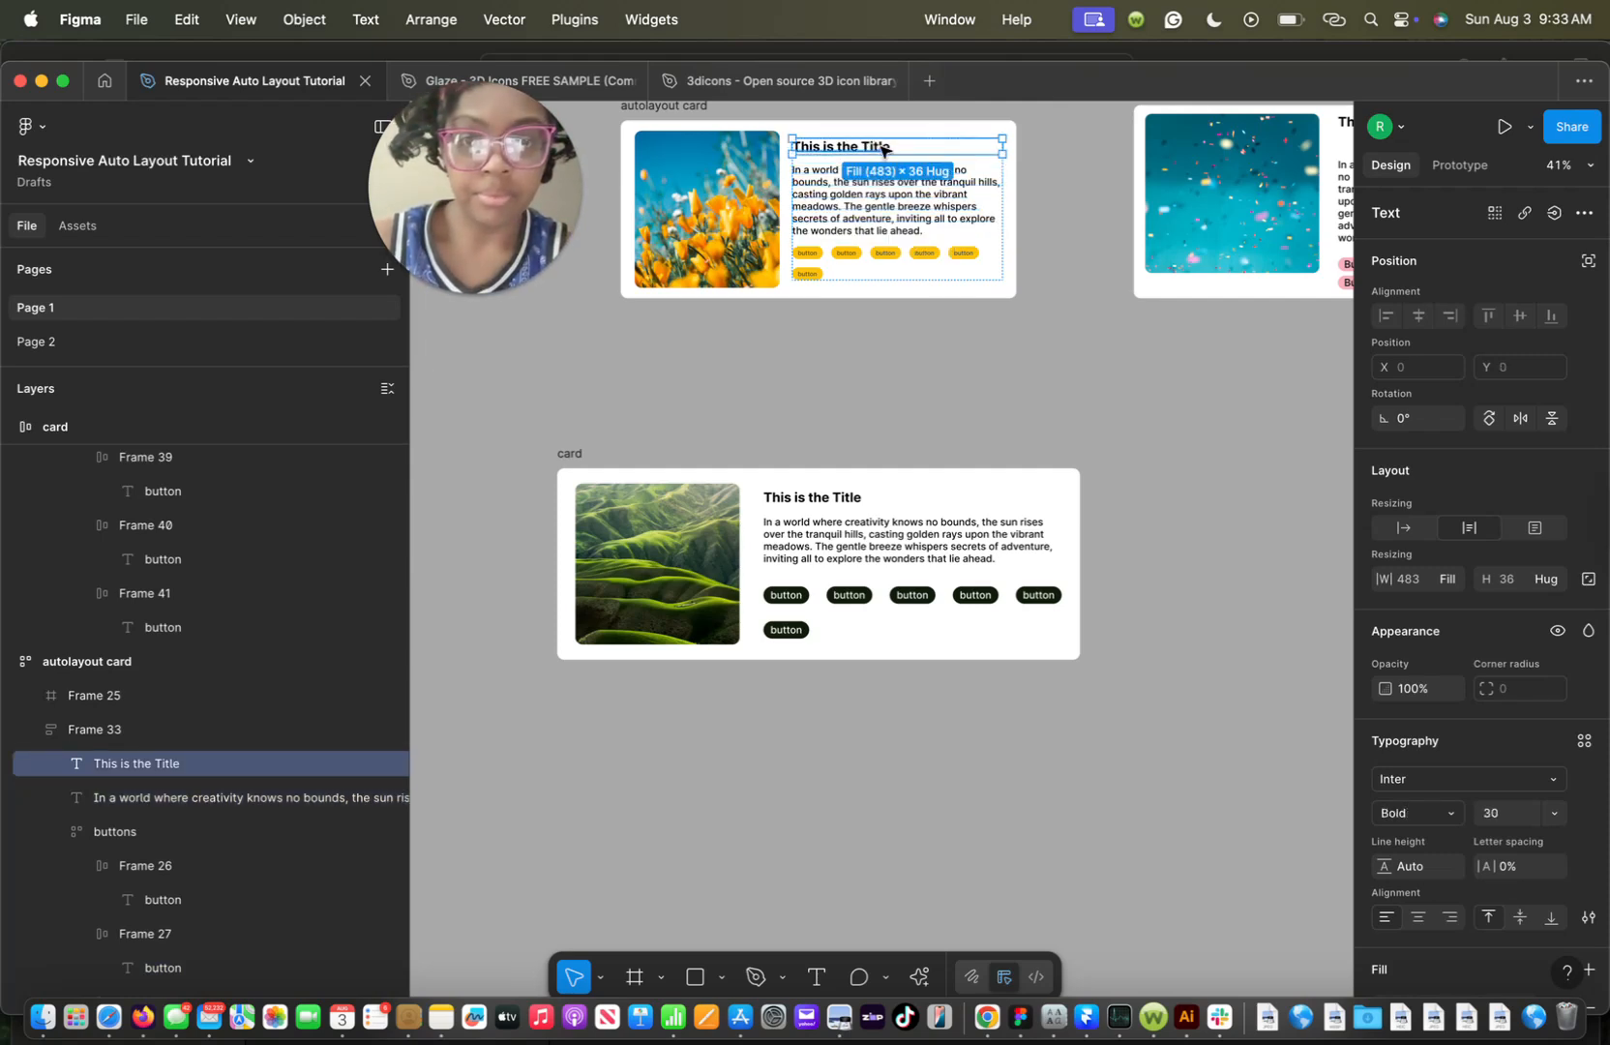
pyautogui.click(996, 238)
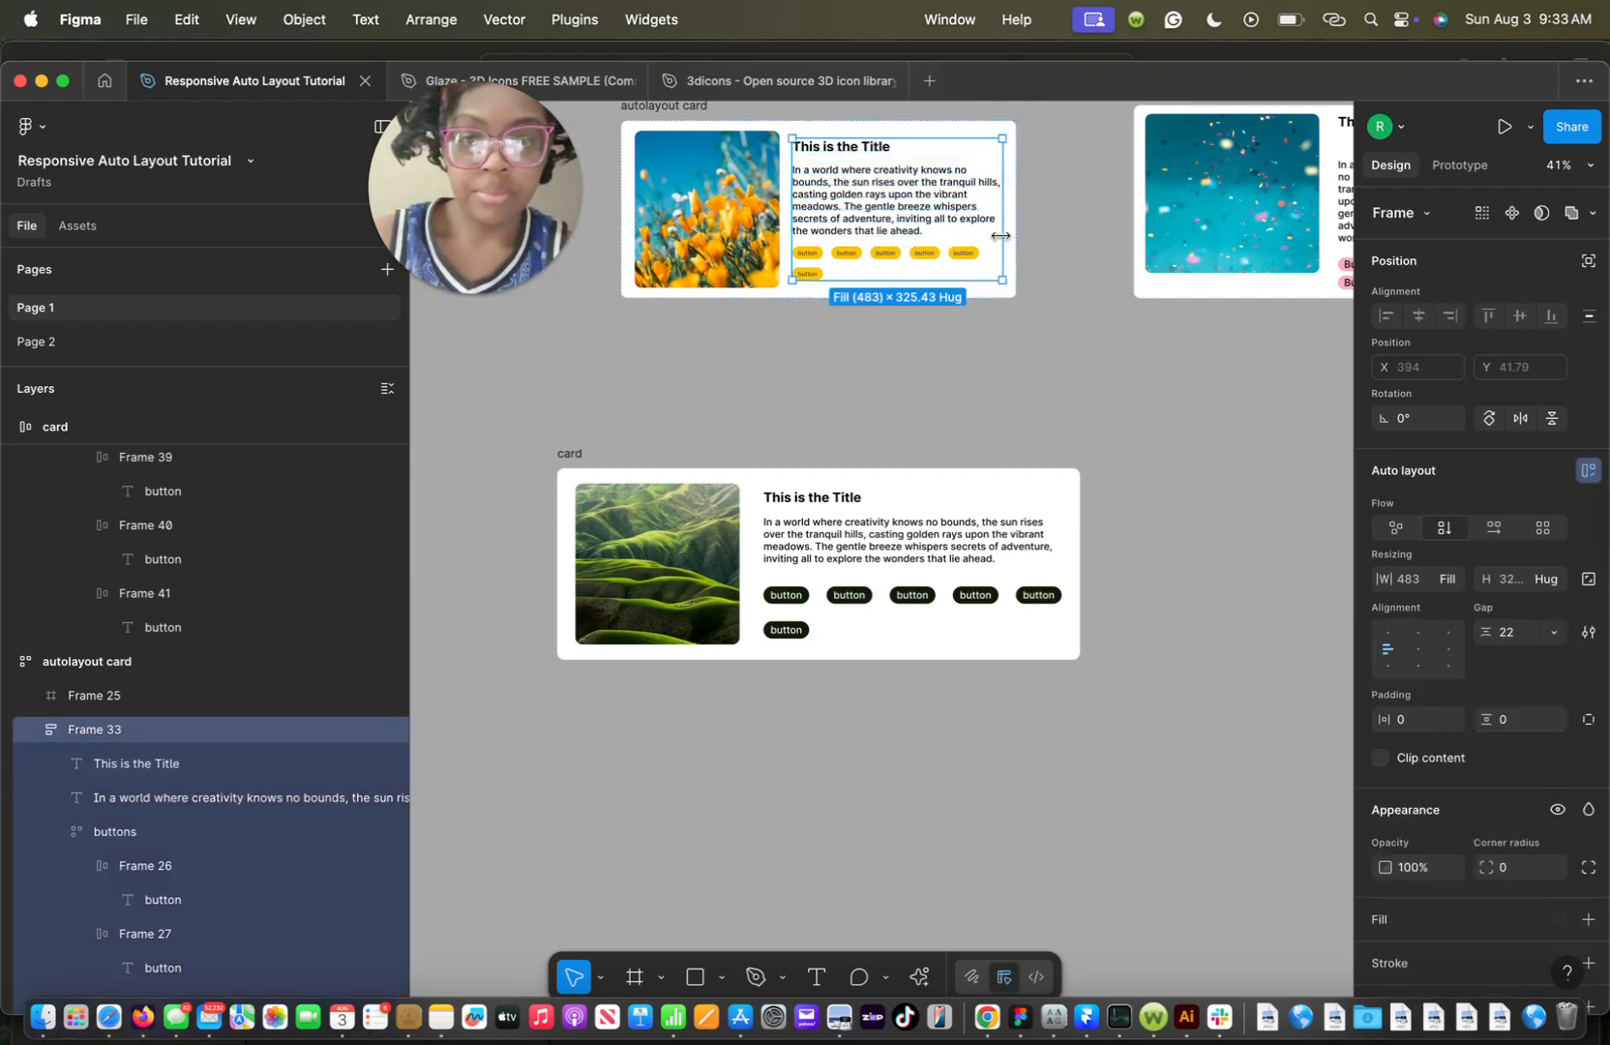
pyautogui.click(993, 559)
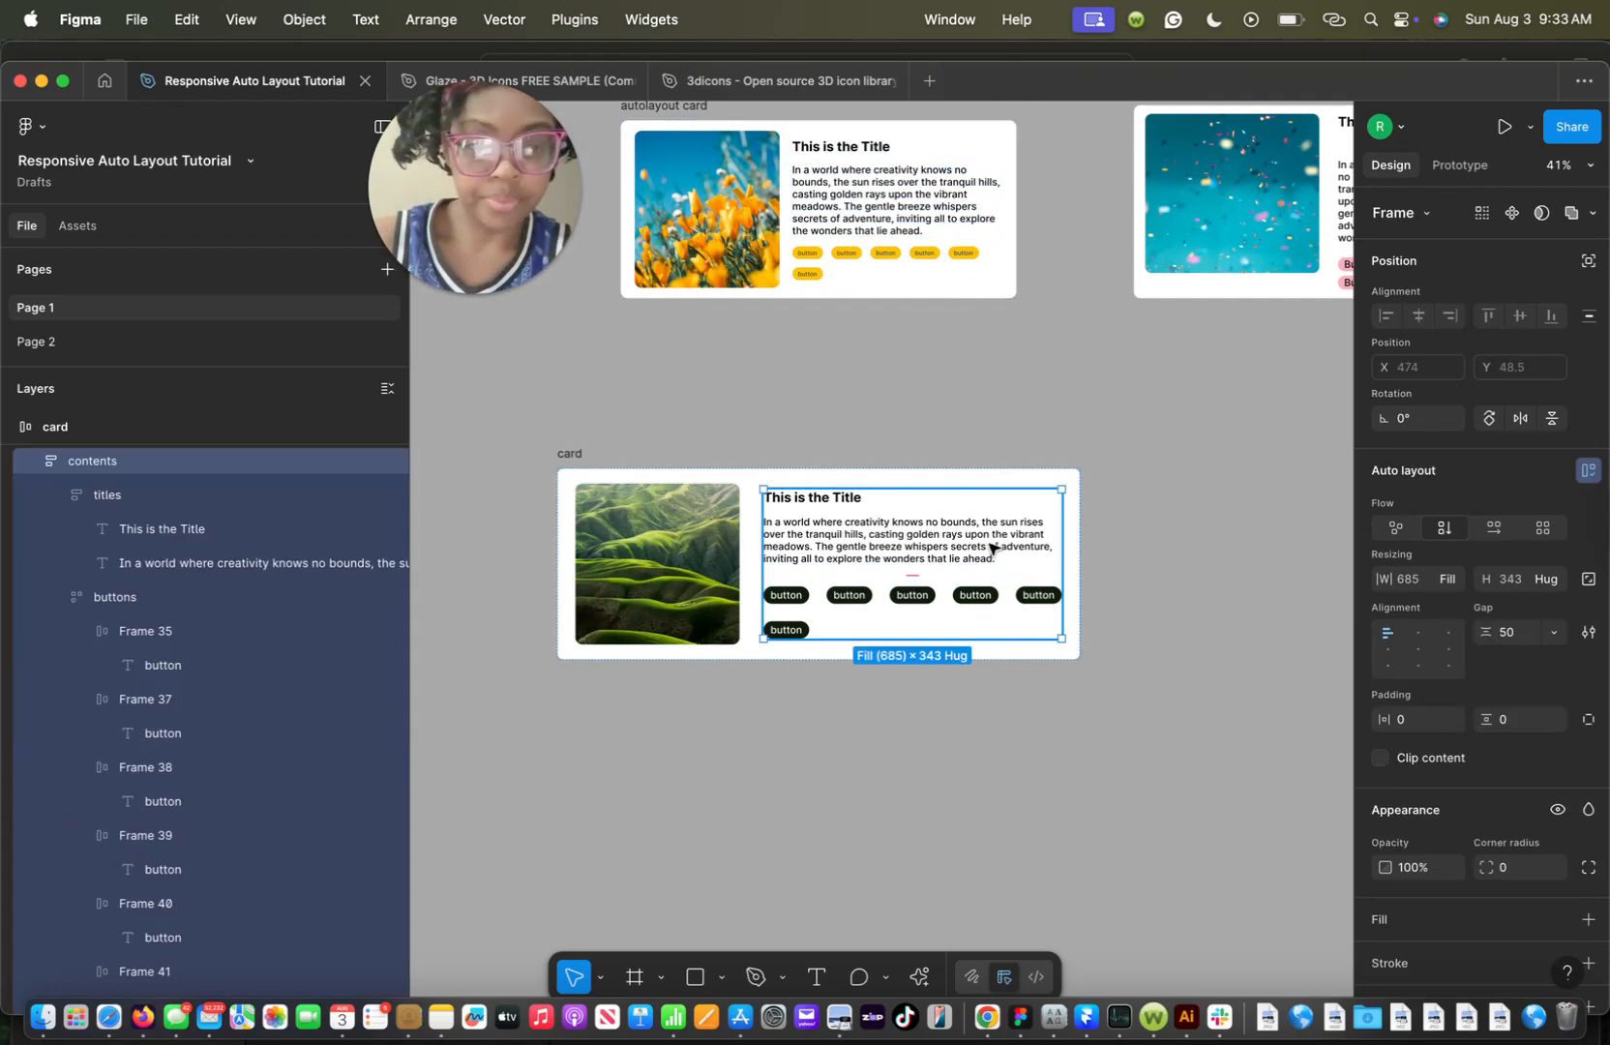
pyautogui.click(988, 549)
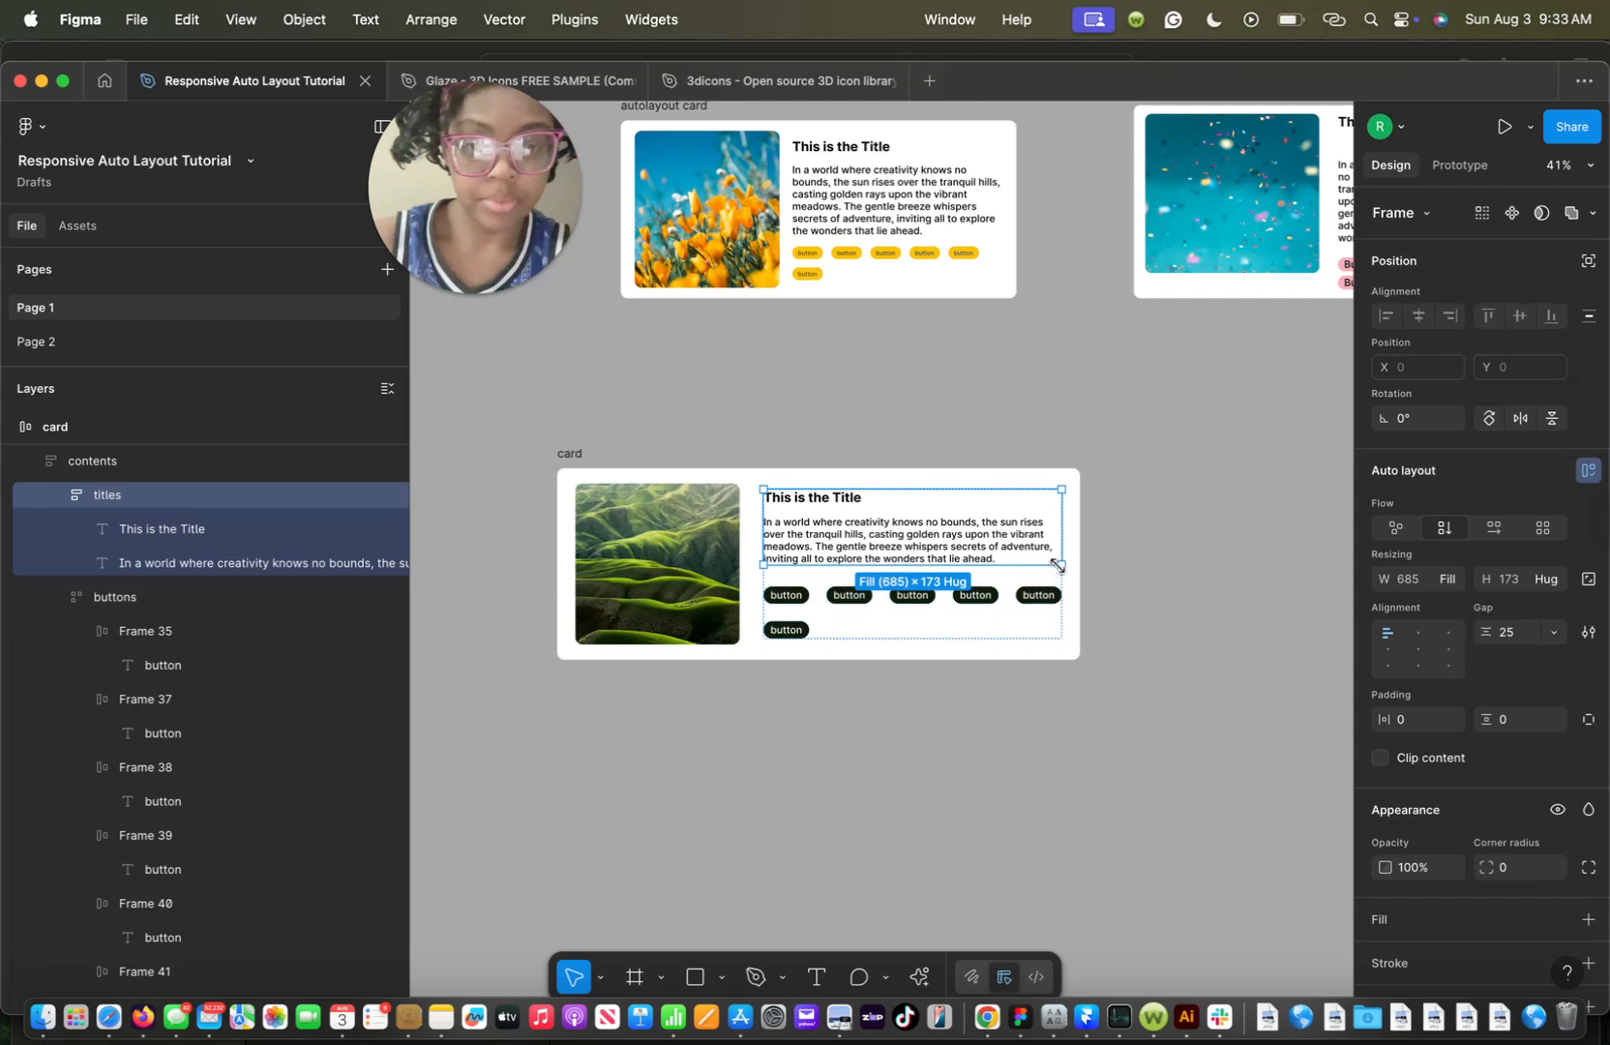
pyautogui.click(1092, 571)
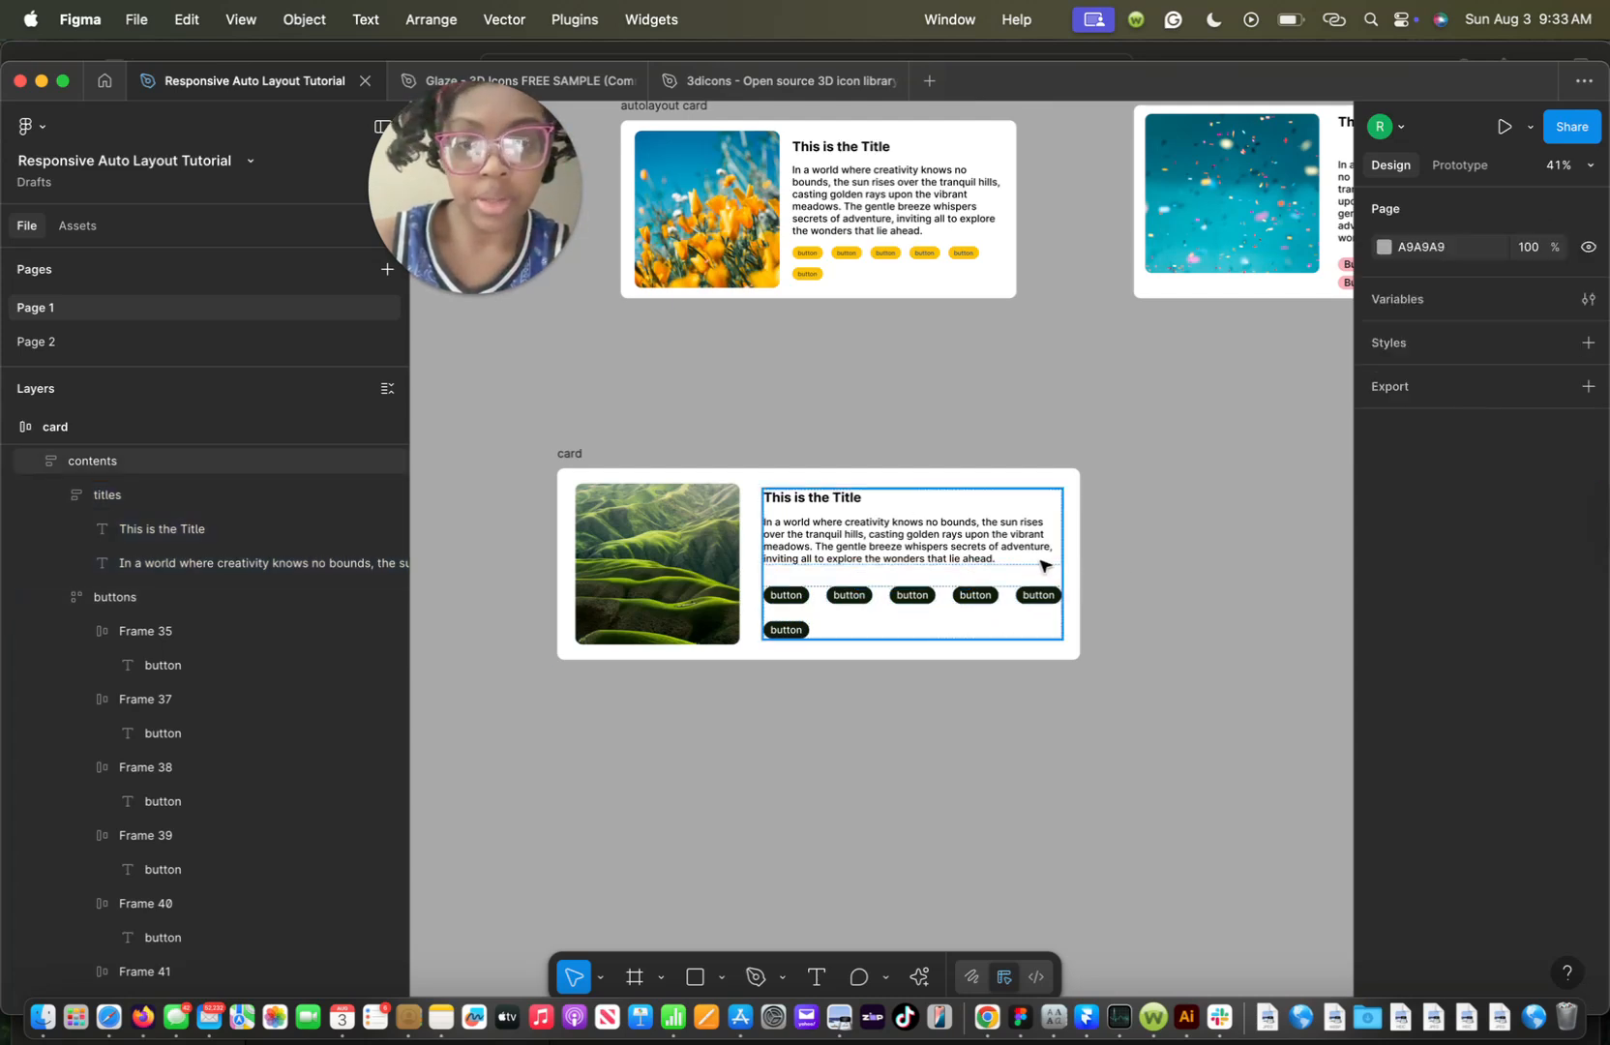
# Compare the width resizing of the green hills card's titles frame with the width limits of the flower card's text frame
pyautogui.click(1038, 564)
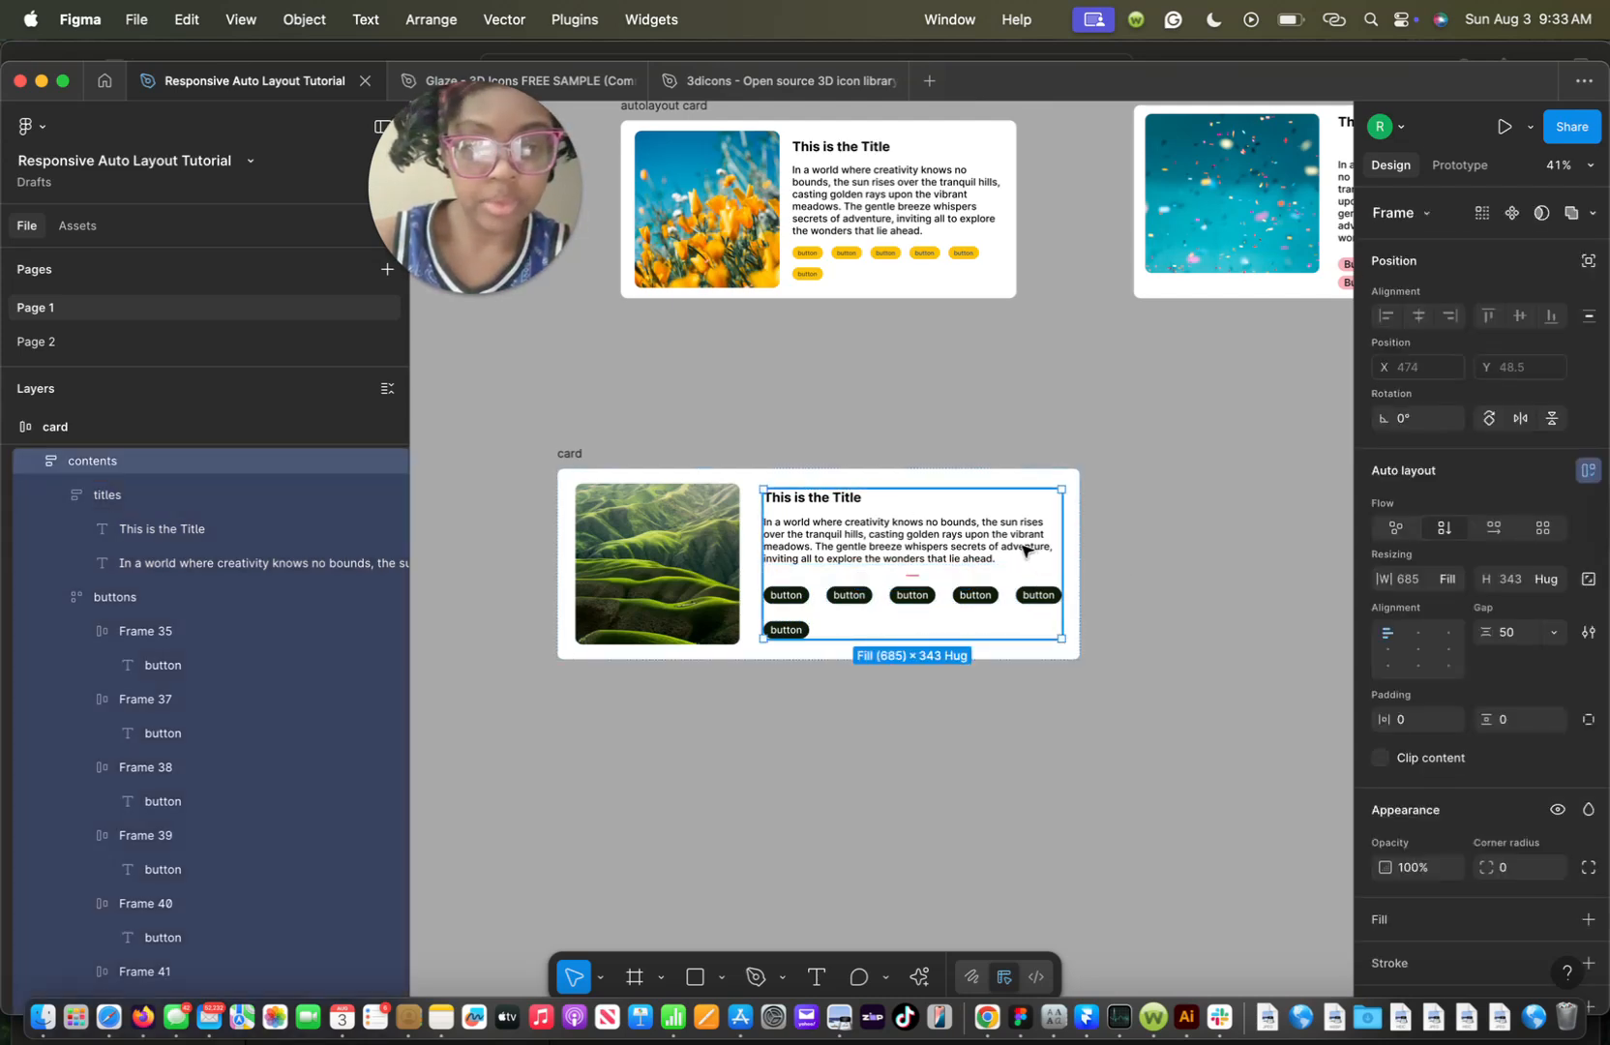
pyautogui.doubleClick(1024, 550)
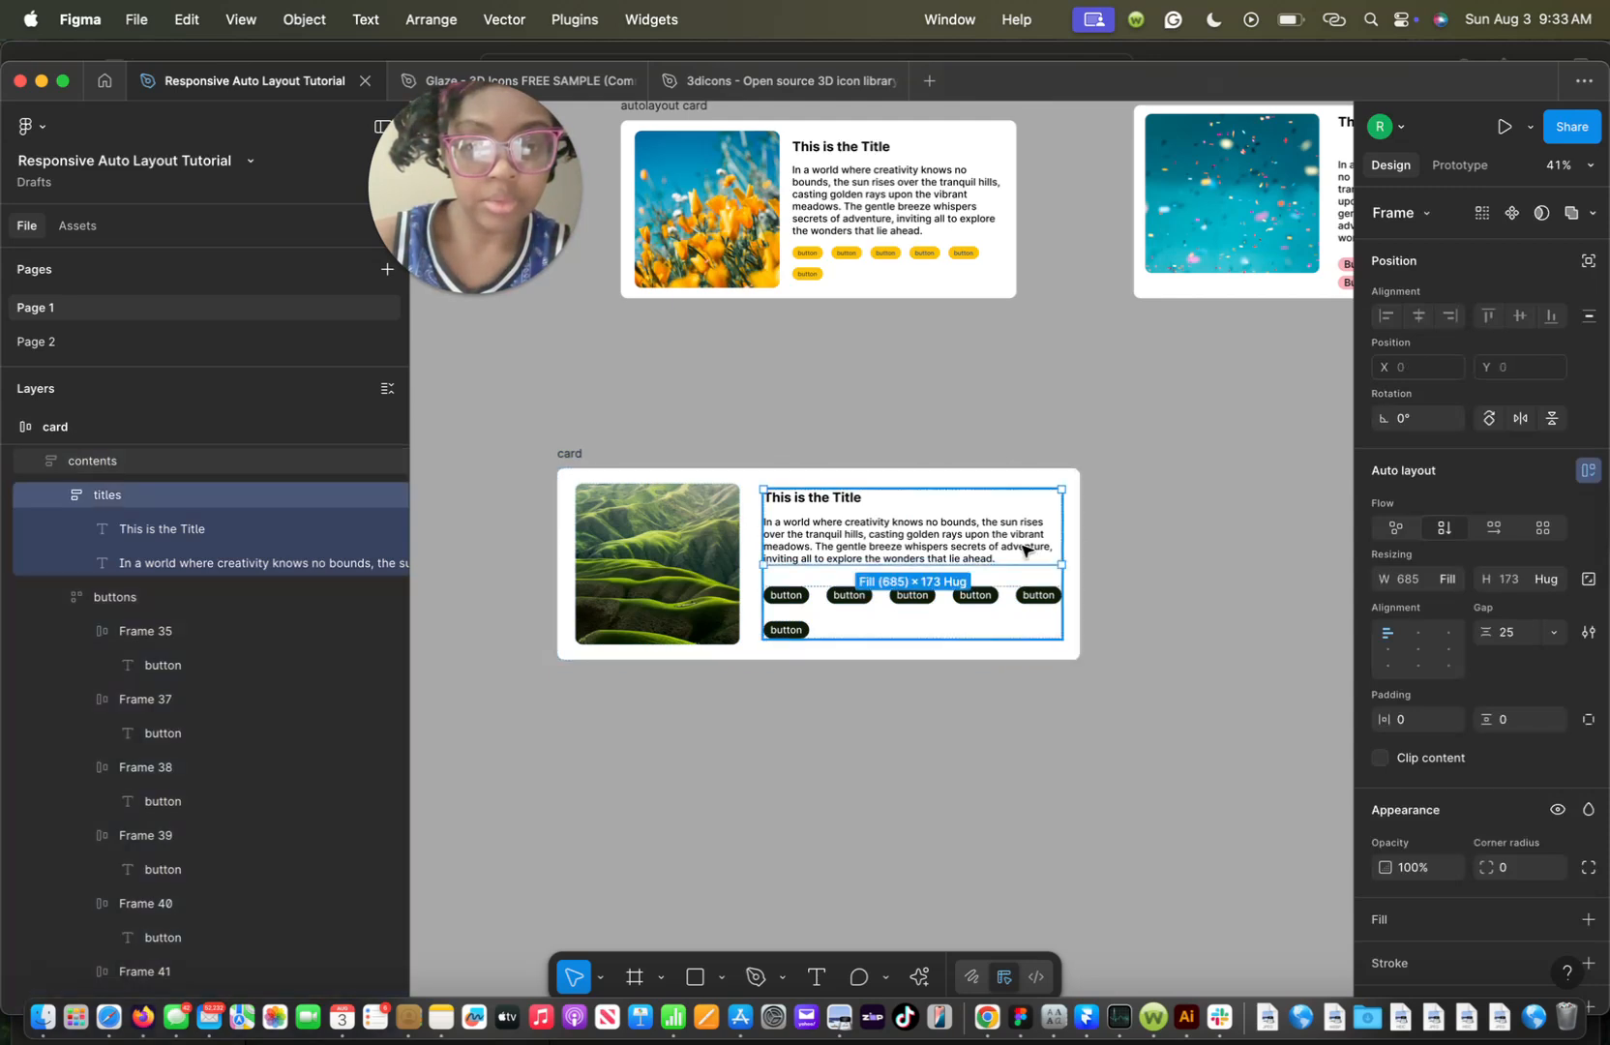
pyautogui.click(1427, 586)
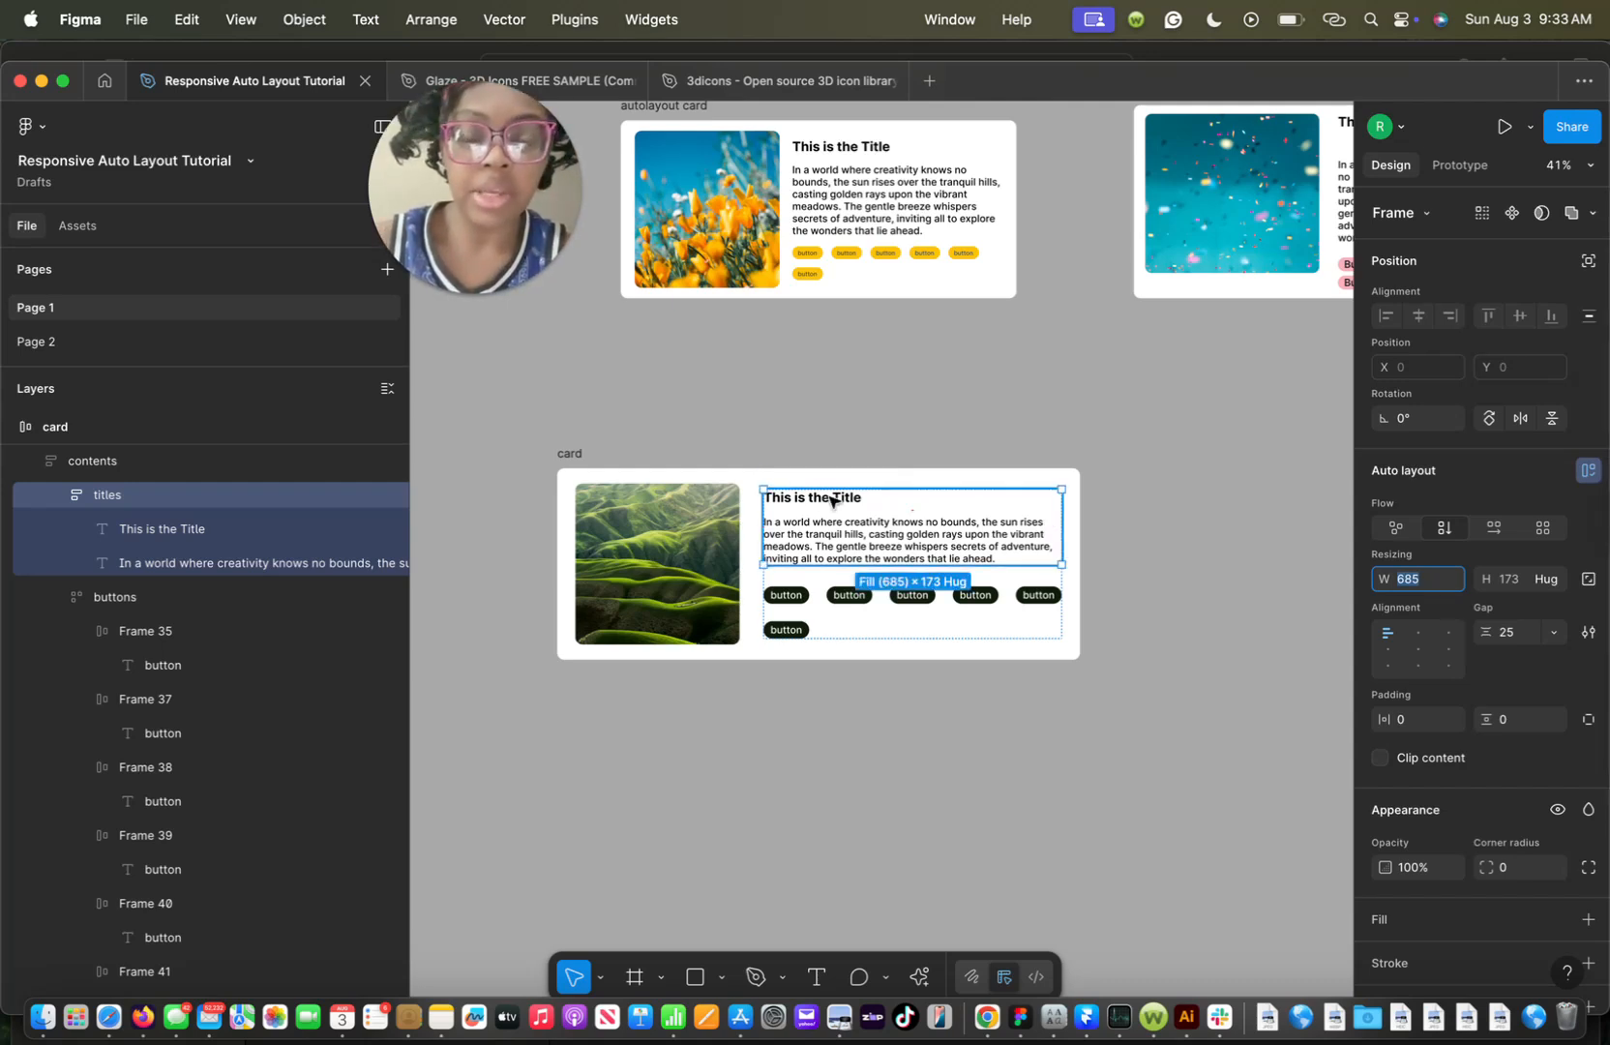
pyautogui.click(828, 542)
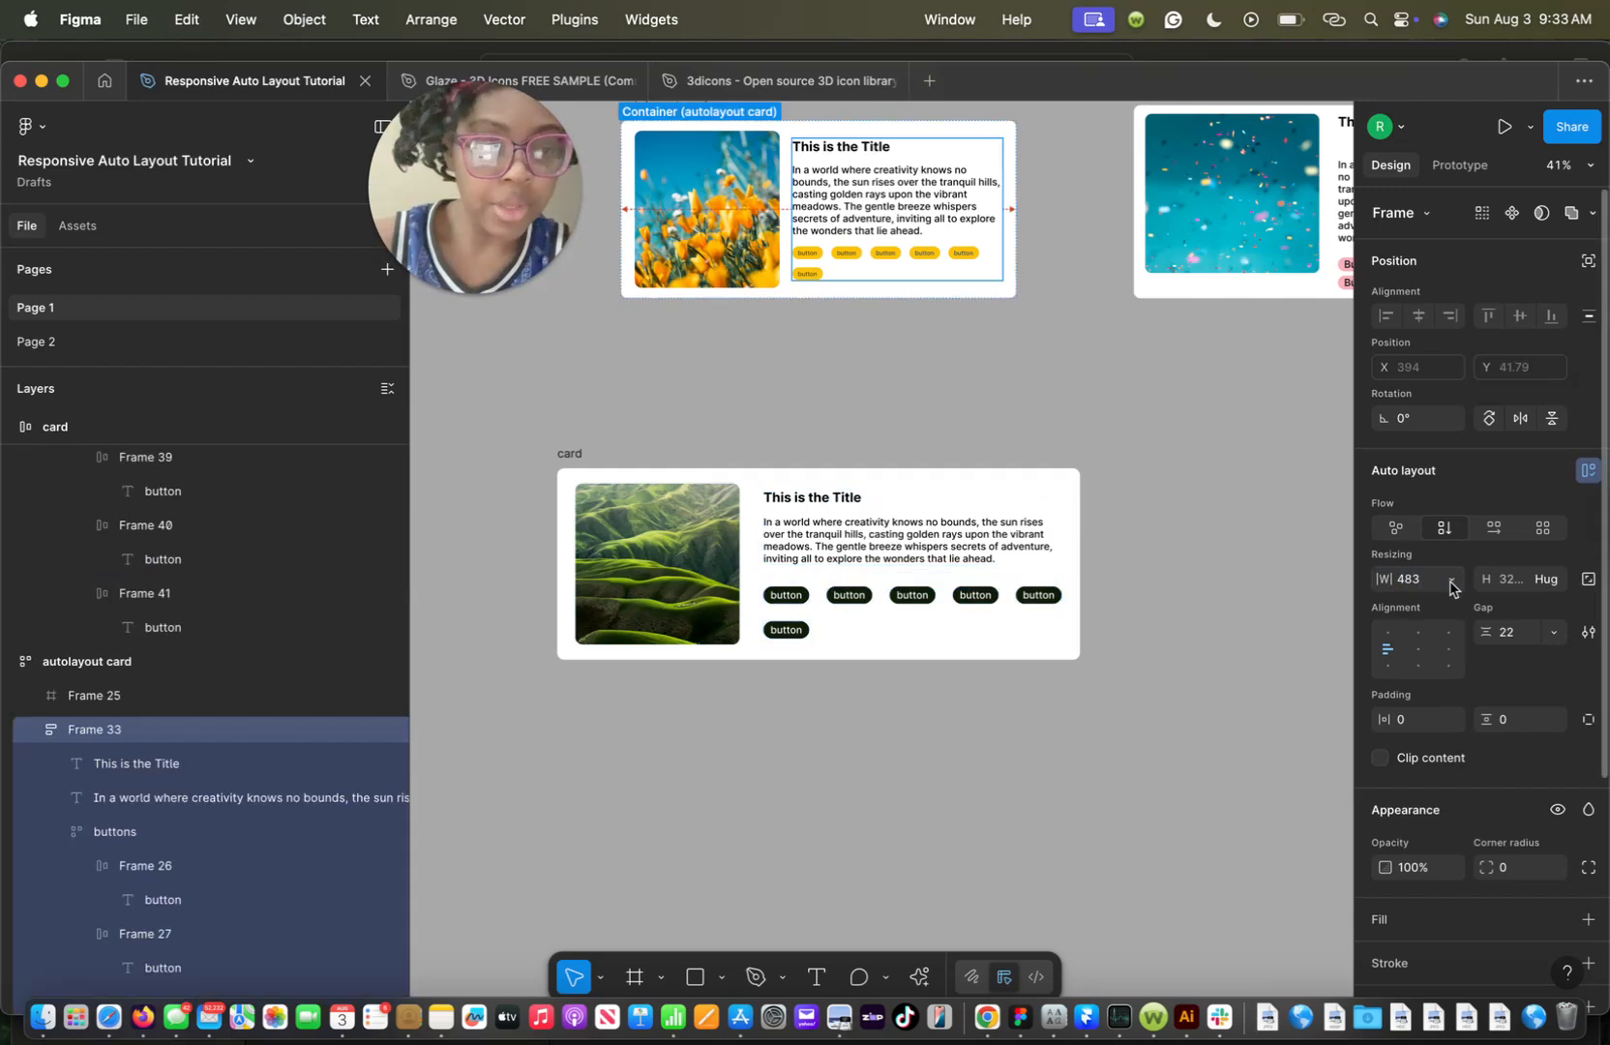
pyautogui.click(1450, 582)
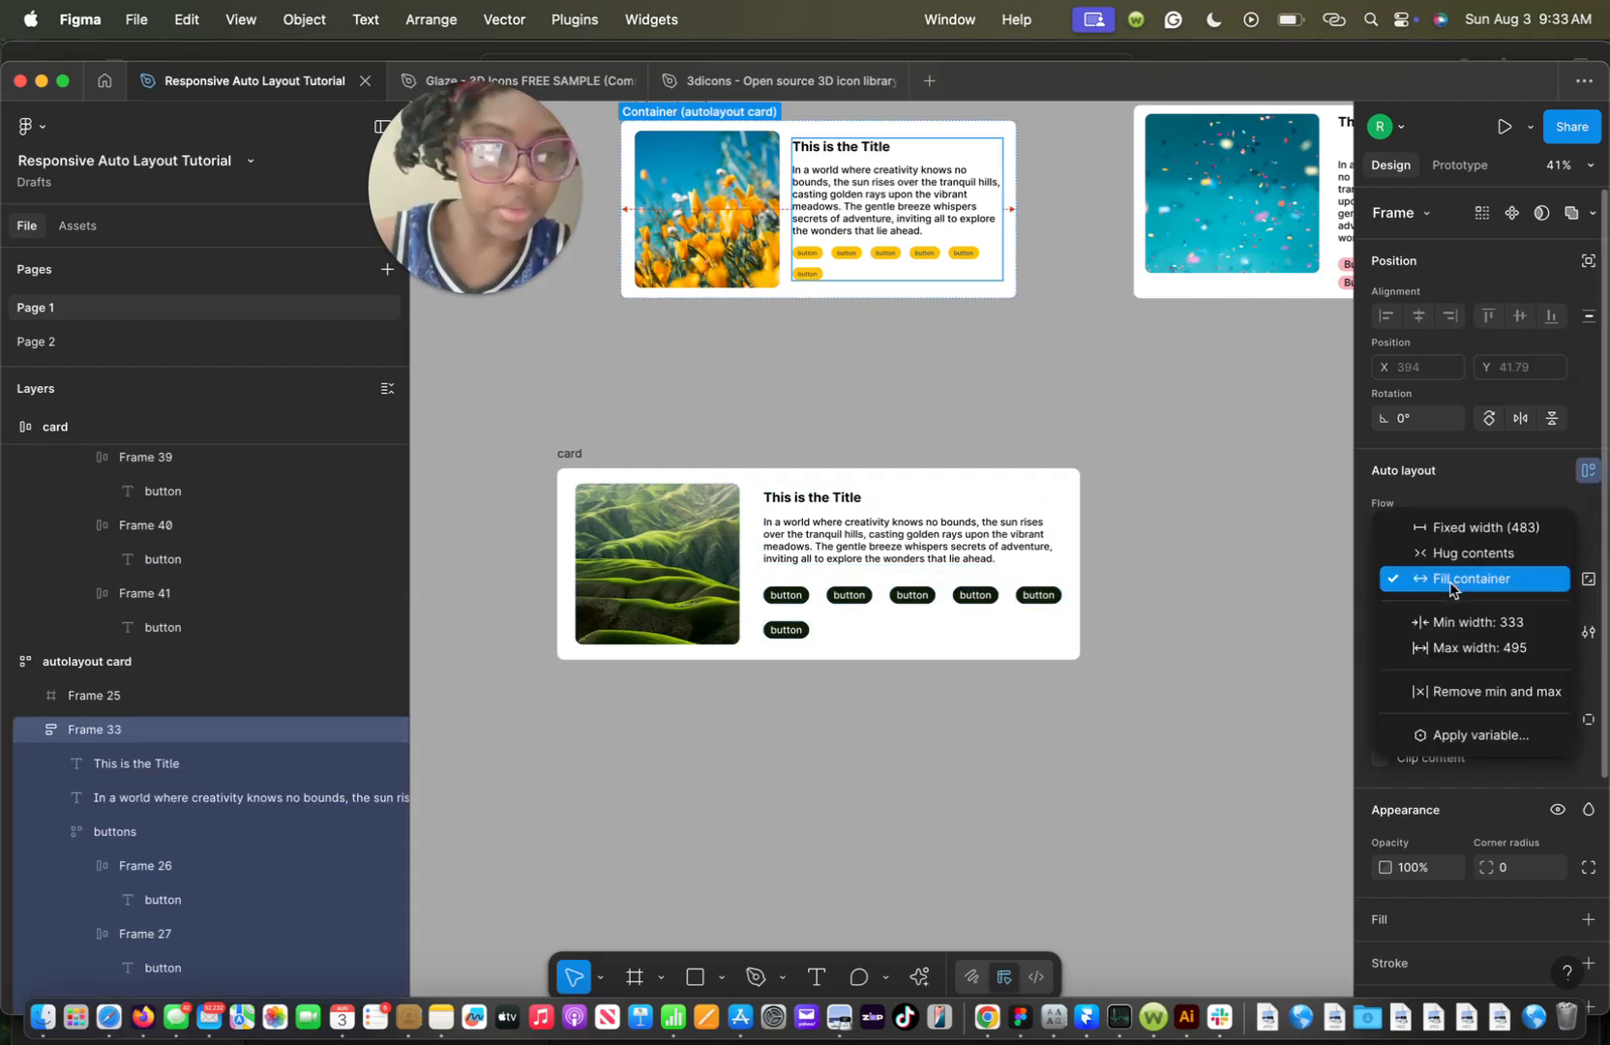
# Give the paragraph in the green hills card a maximum width of 685
pyautogui.click(1026, 551)
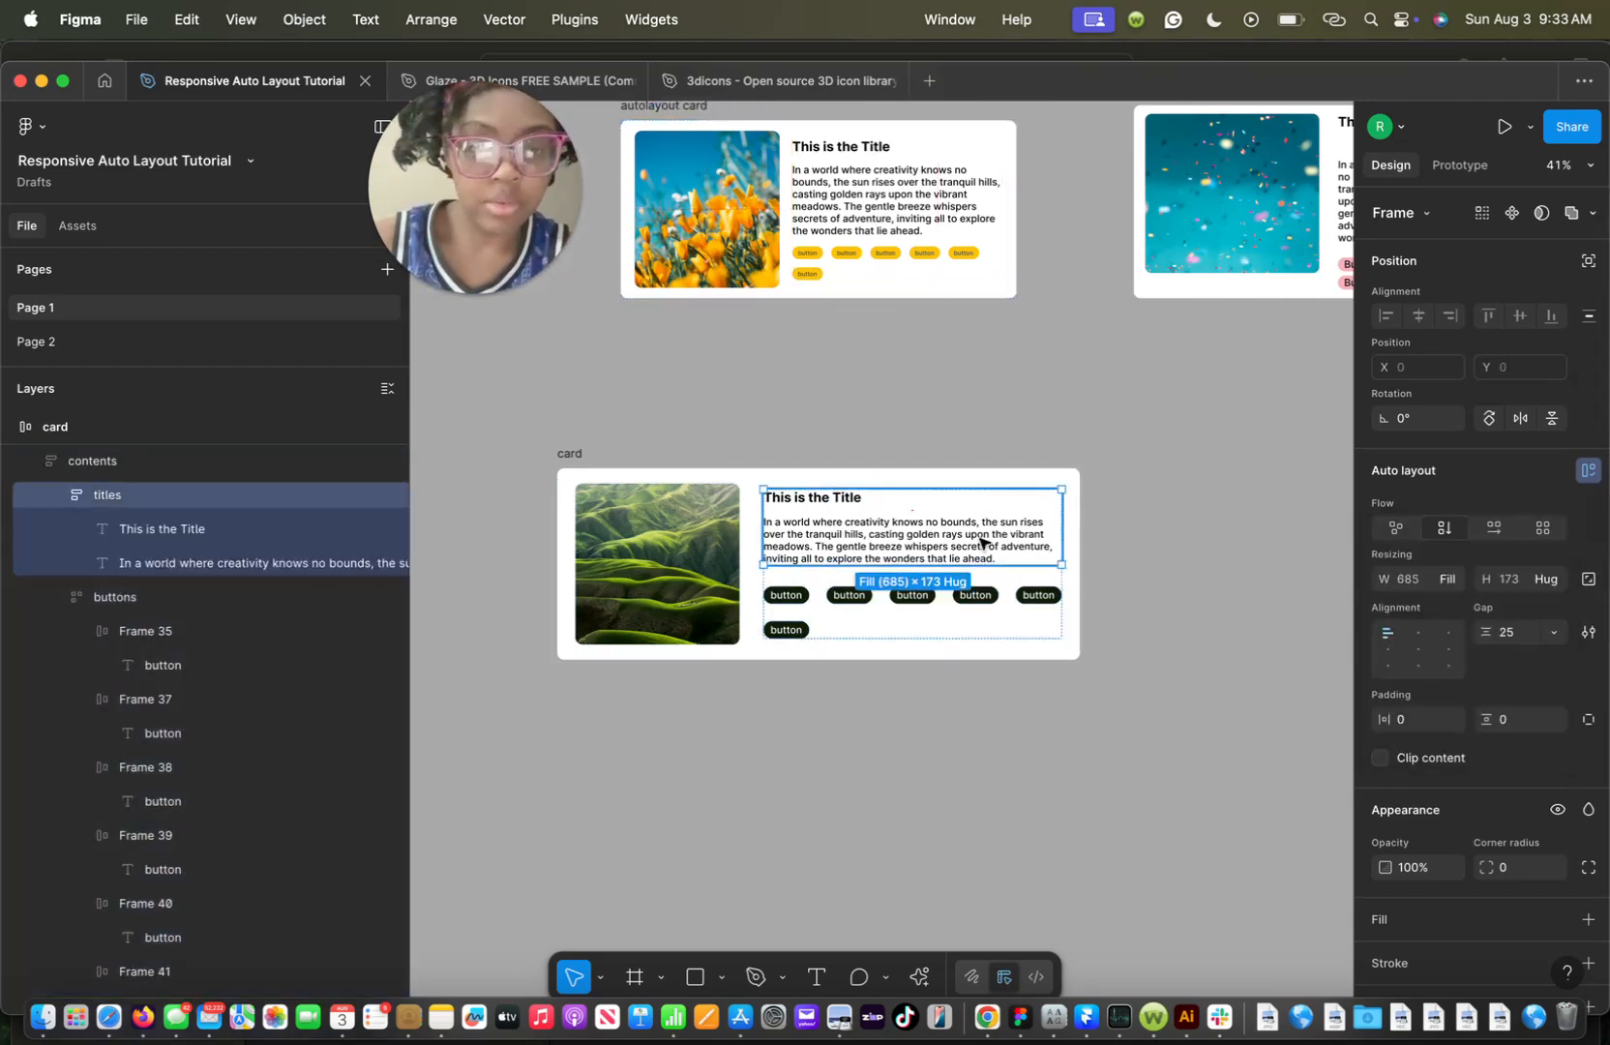
pyautogui.click(982, 543)
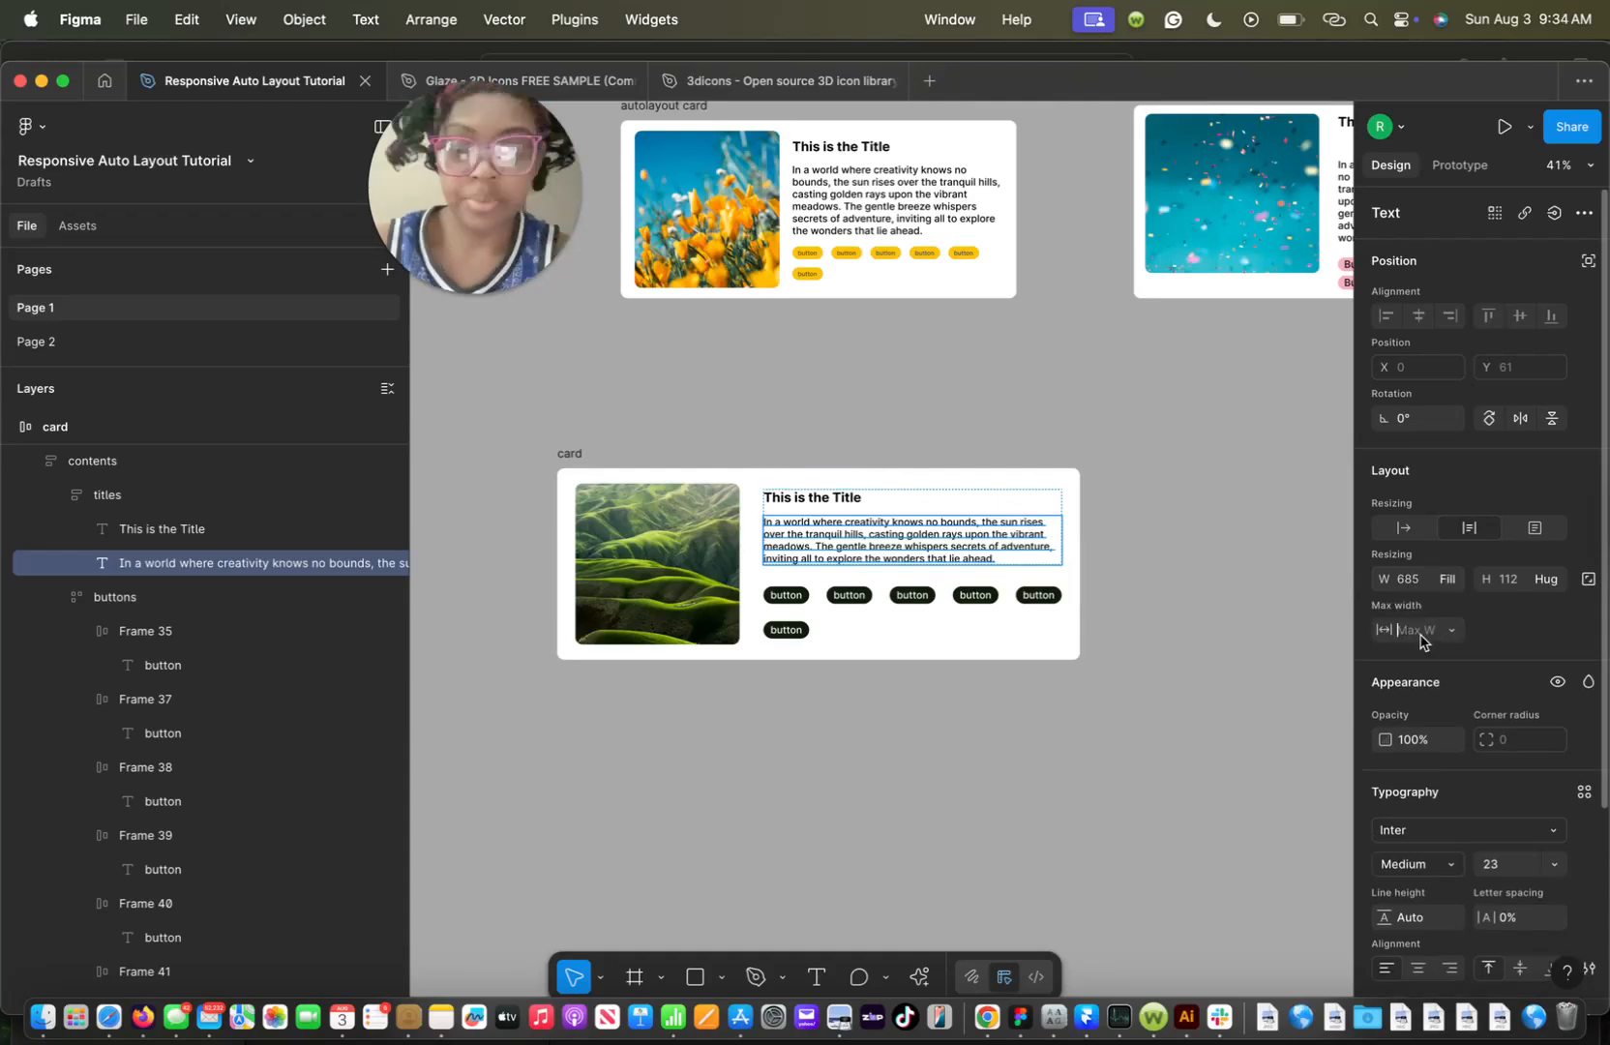
pyautogui.click(1417, 631)
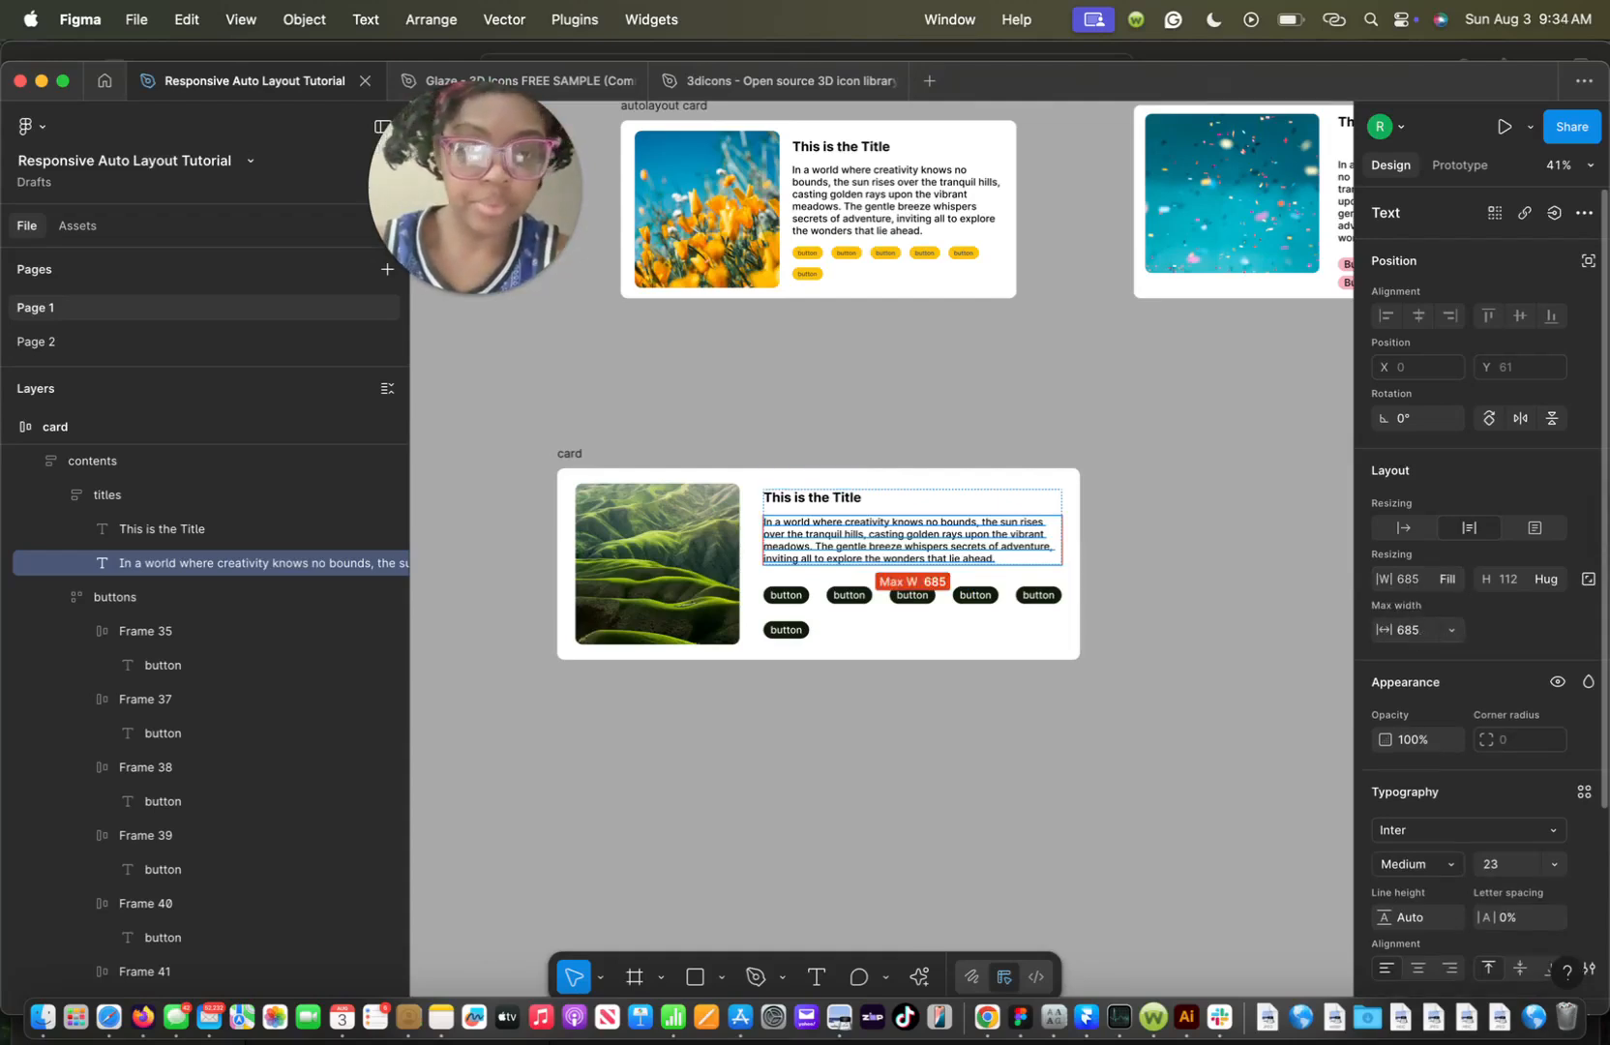
# Add a maximum width of 685 to the title text in the green hills card
pyautogui.click(914, 511)
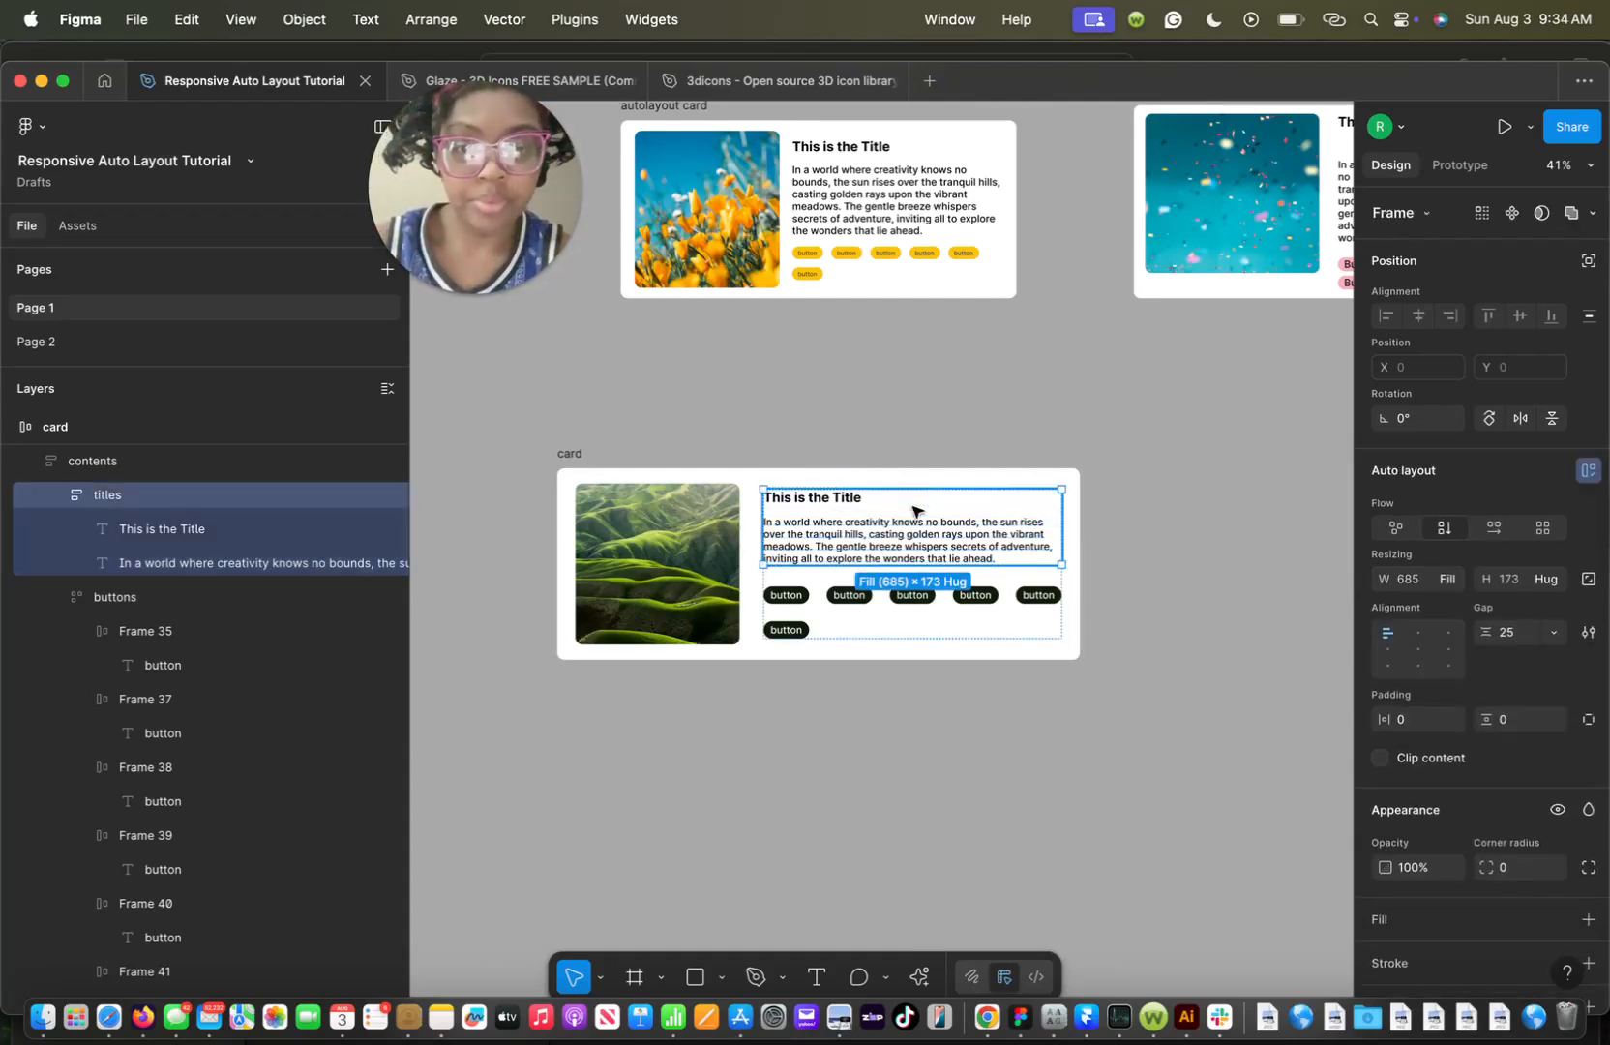
pyautogui.click(860, 498)
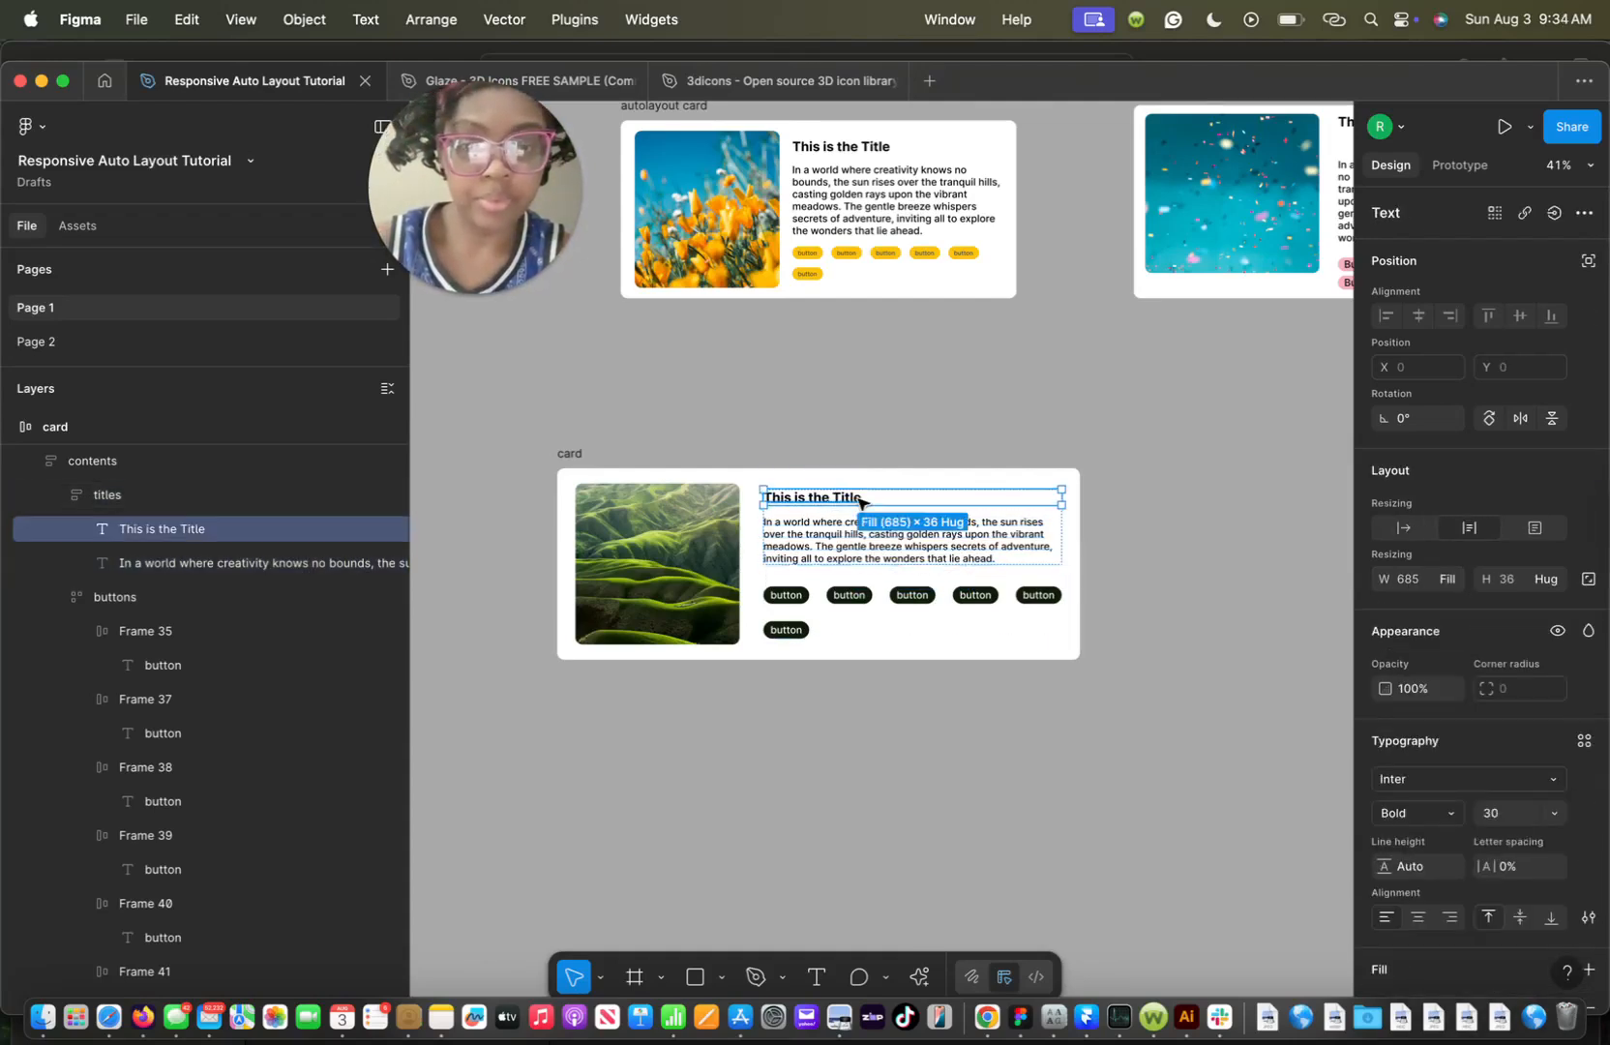
pyautogui.click(1450, 579)
pyautogui.click(1456, 650)
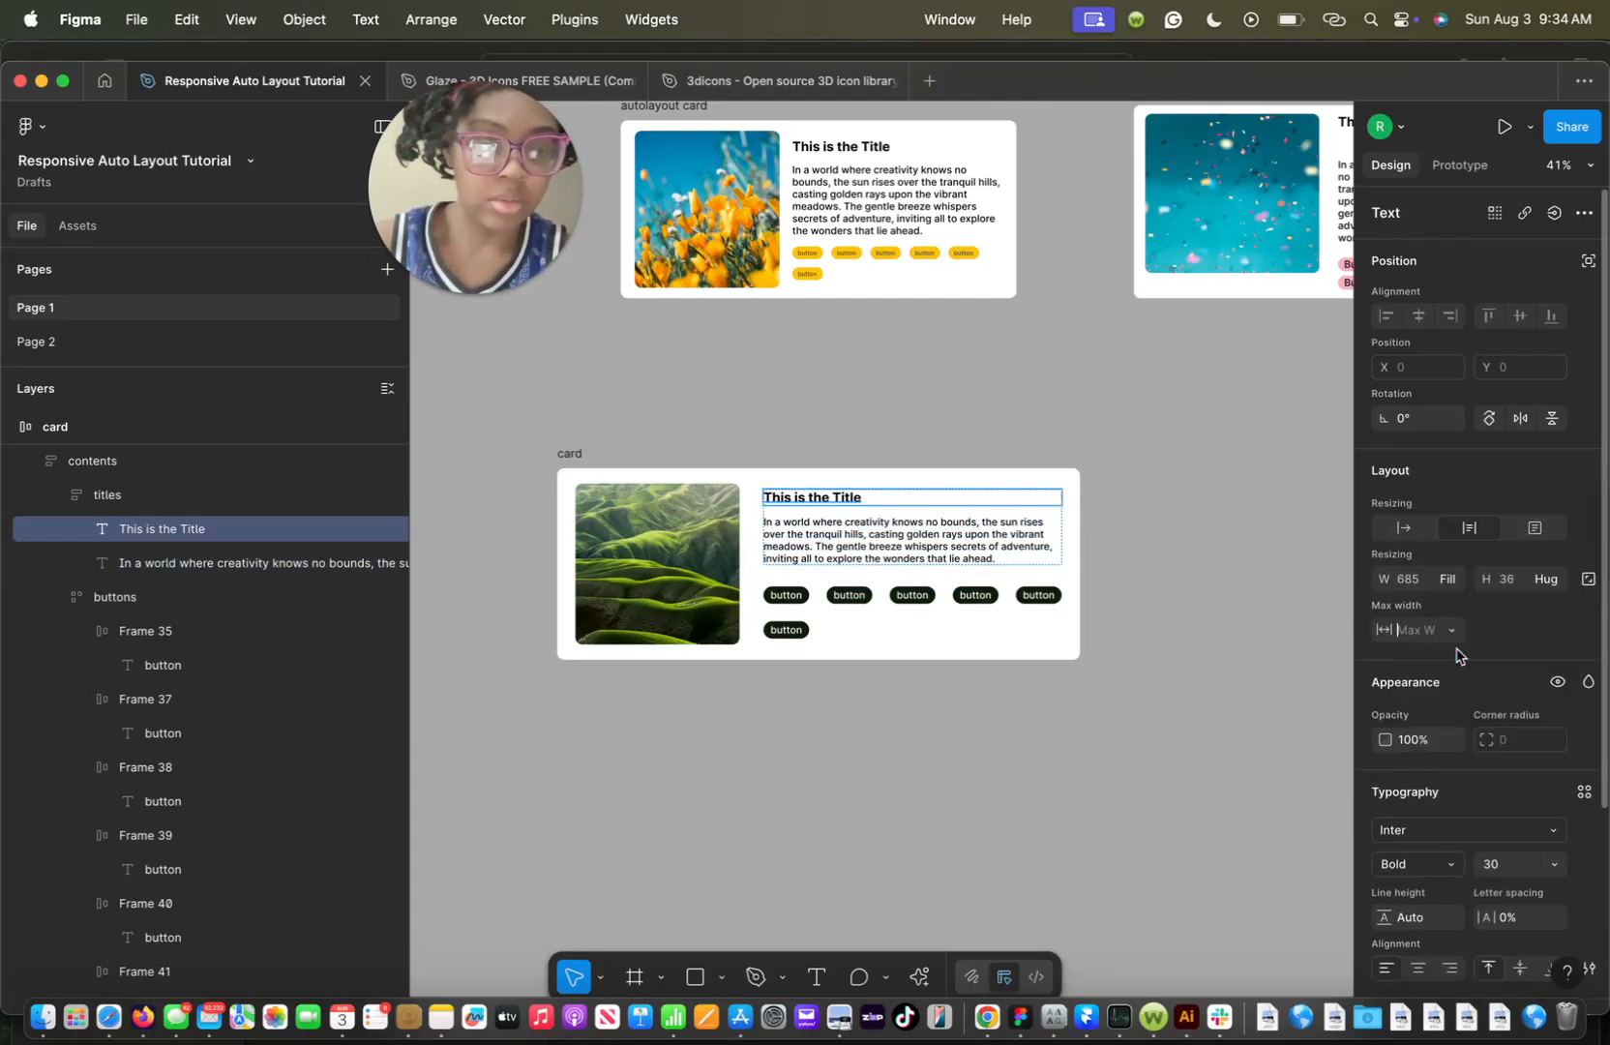
pyautogui.write('685')
pyautogui.press('Return')
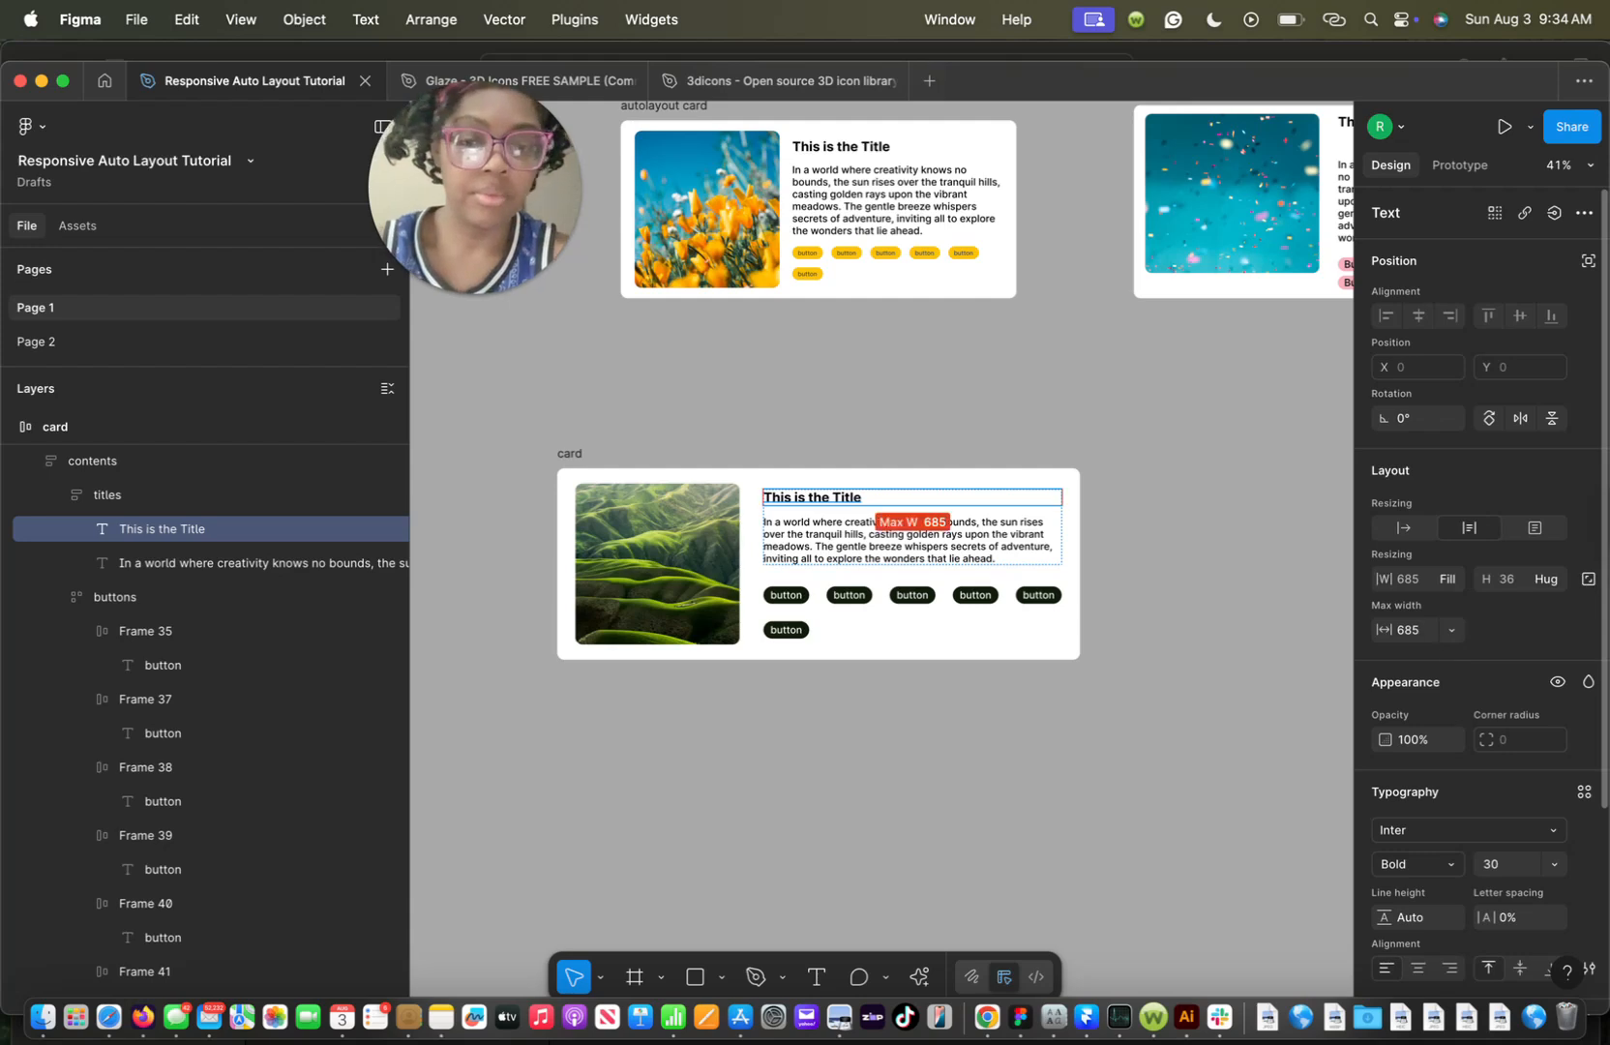
# Test the green hills card's responsiveness by narrowing it to about 925 and widening it back to its 1201 maximum
pyautogui.click(597, 455)
pyautogui.click(569, 454)
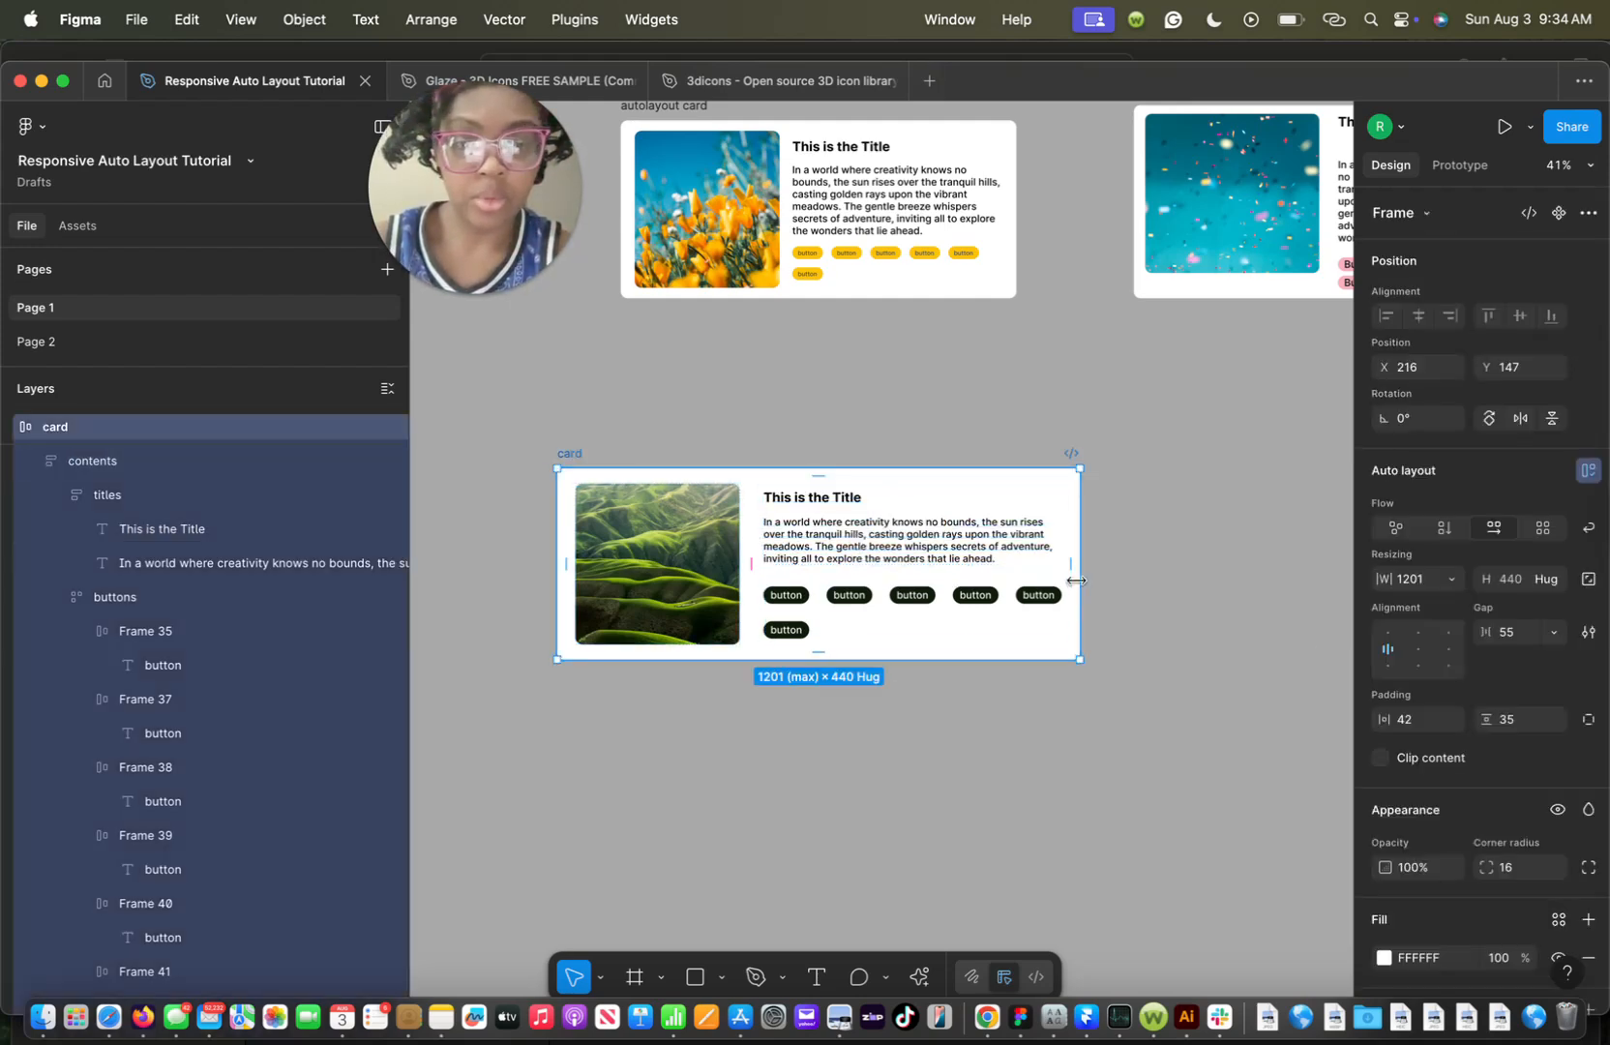
pyautogui.moveTo(1028, 585); pyautogui.dragTo(959, 624)
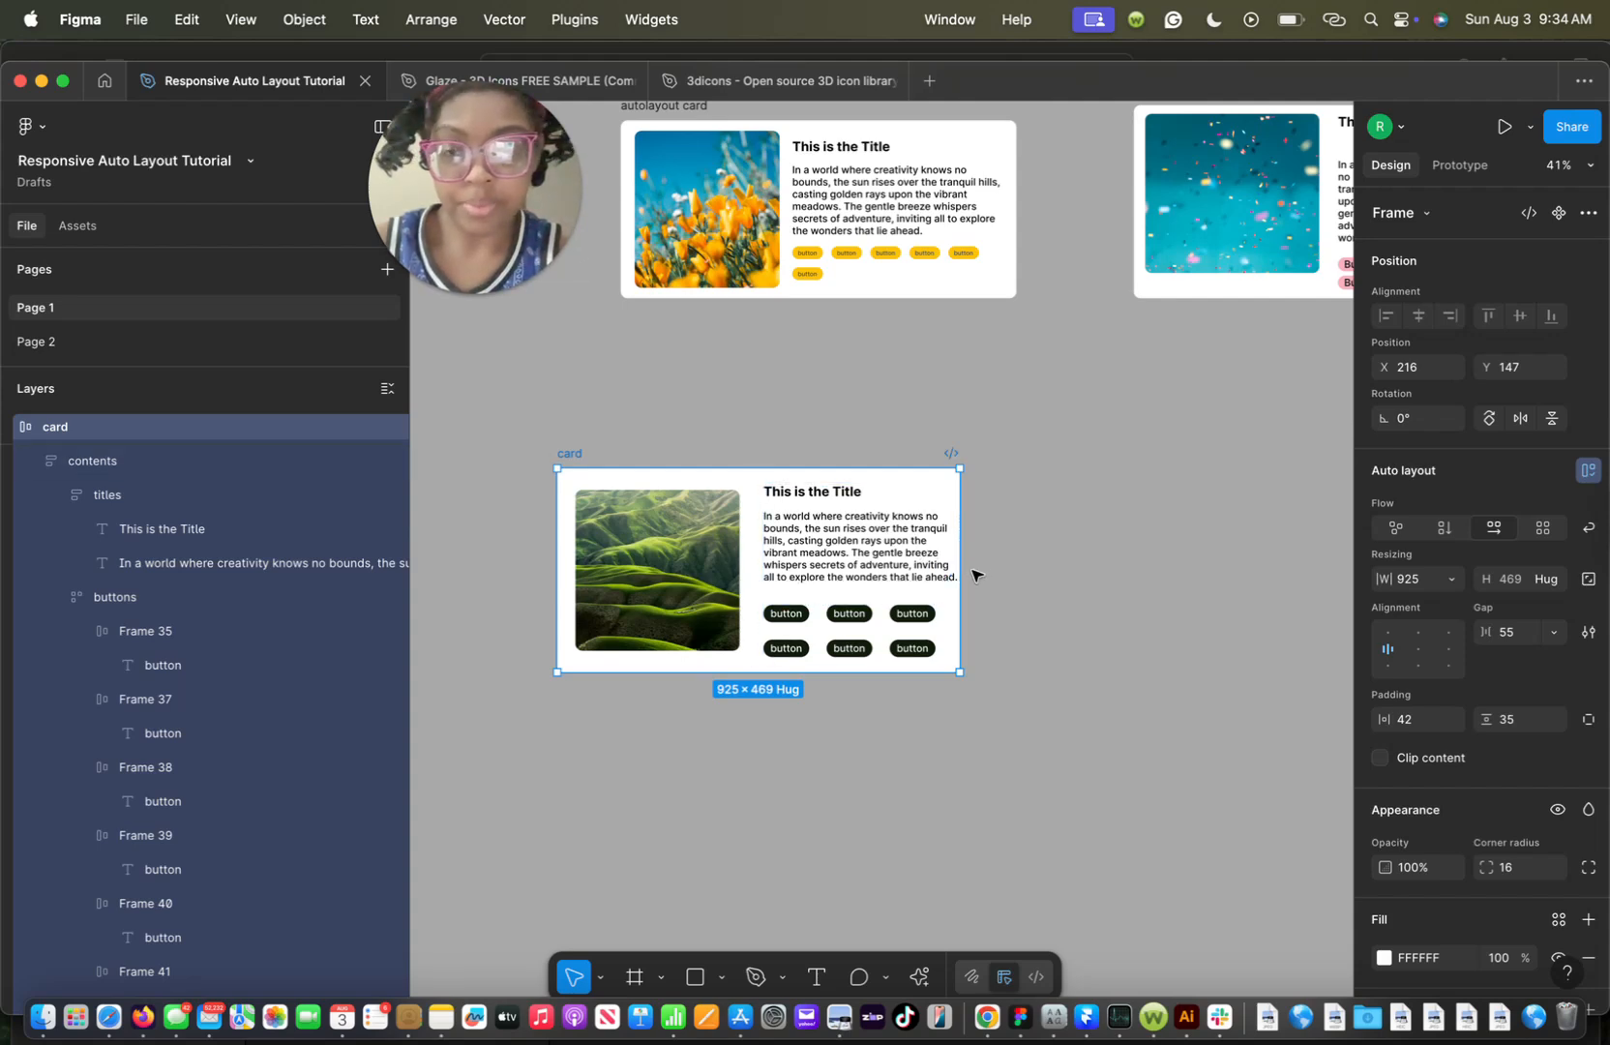
pyautogui.moveTo(964, 577); pyautogui.dragTo(1082, 542)
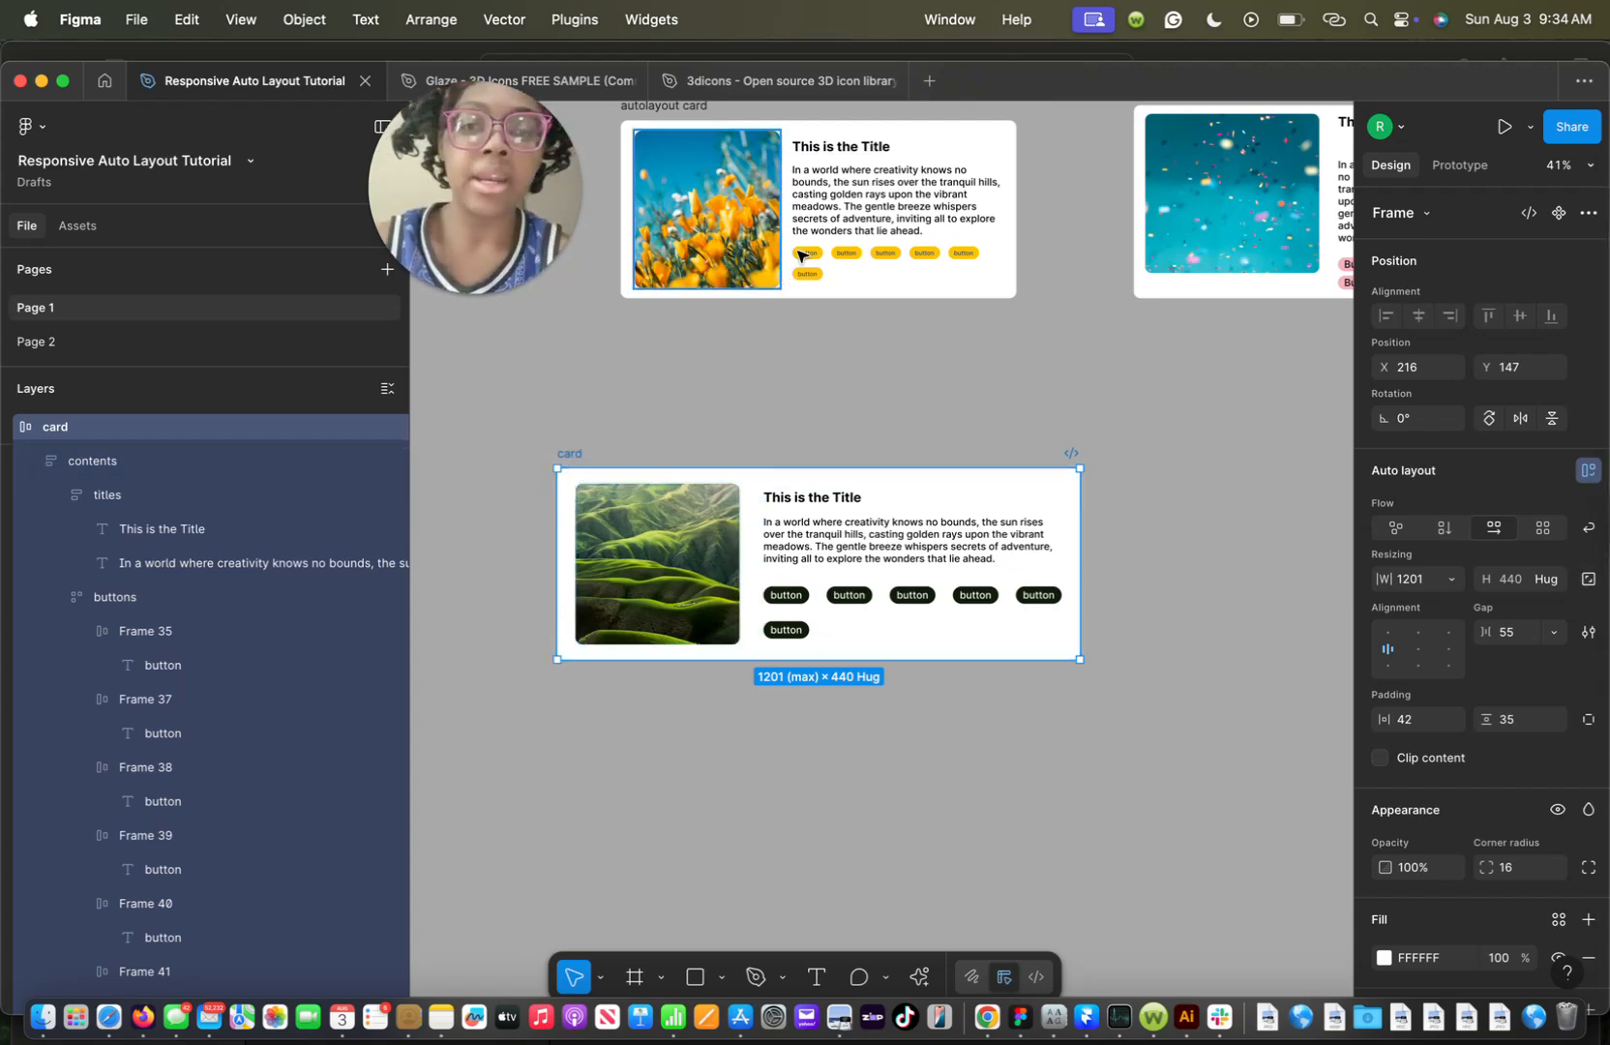
# Examine the auto layout flow and wrap settings of the flower card and the confetti card (Frame 8)
pyautogui.click(689, 113)
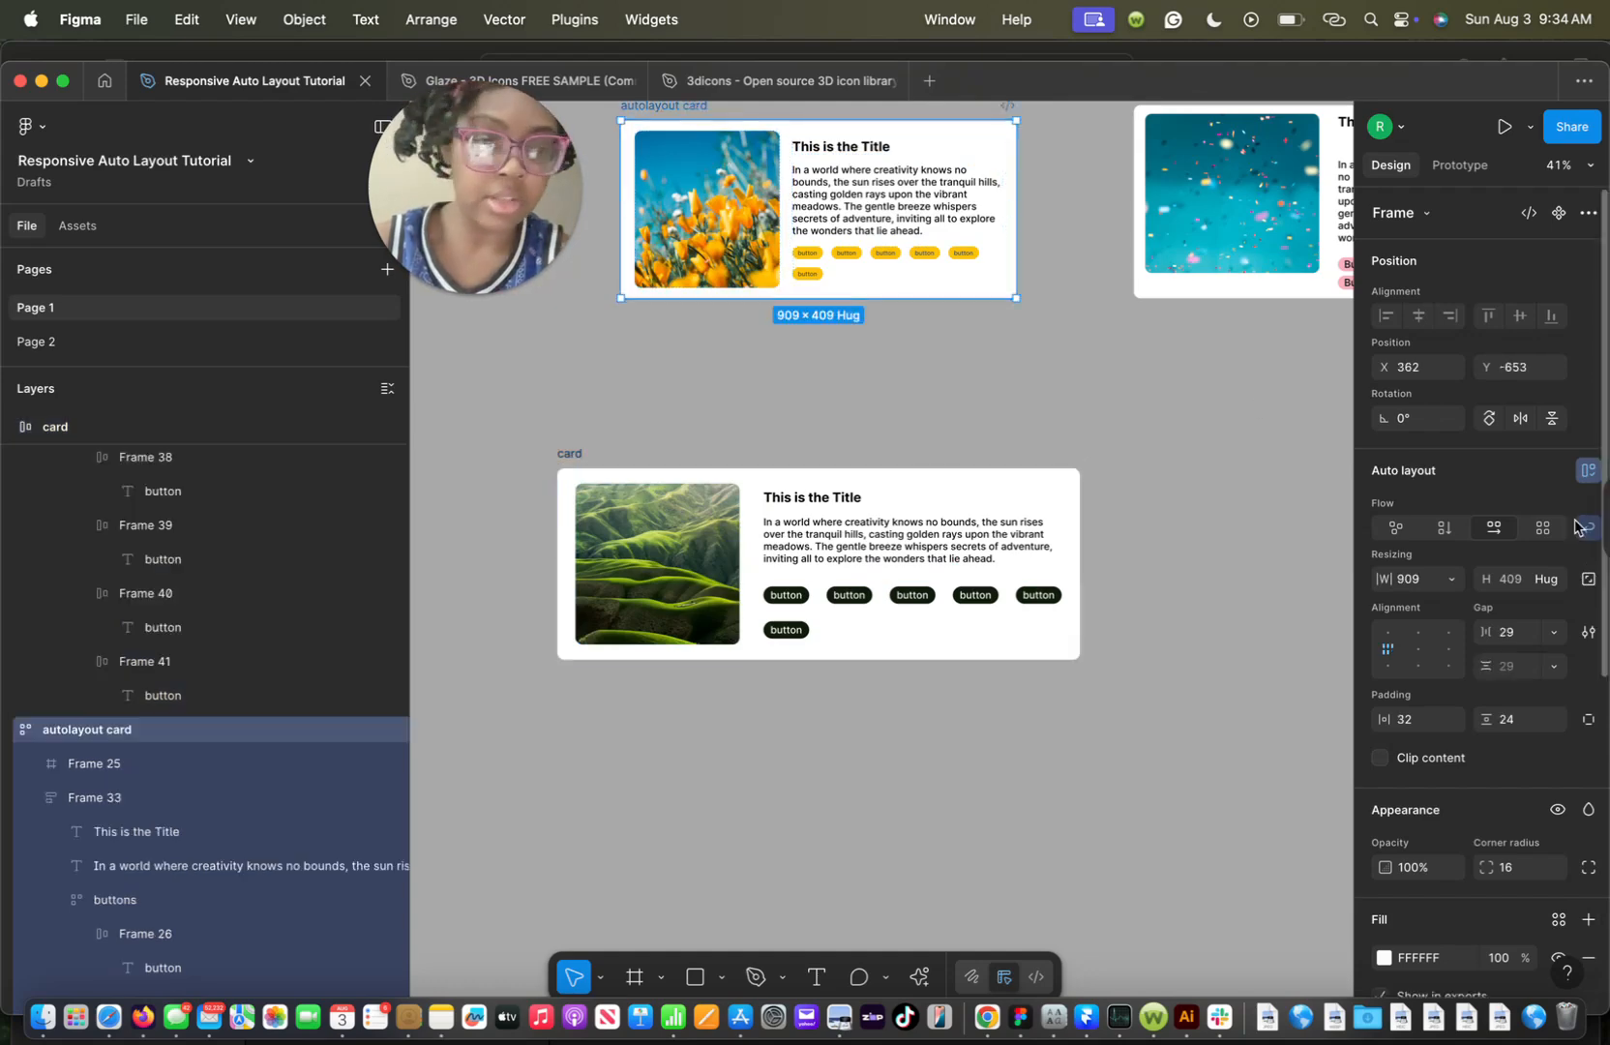
pyautogui.scroll(3, 1185, 304)
pyautogui.hscroll(3, 1185, 305)
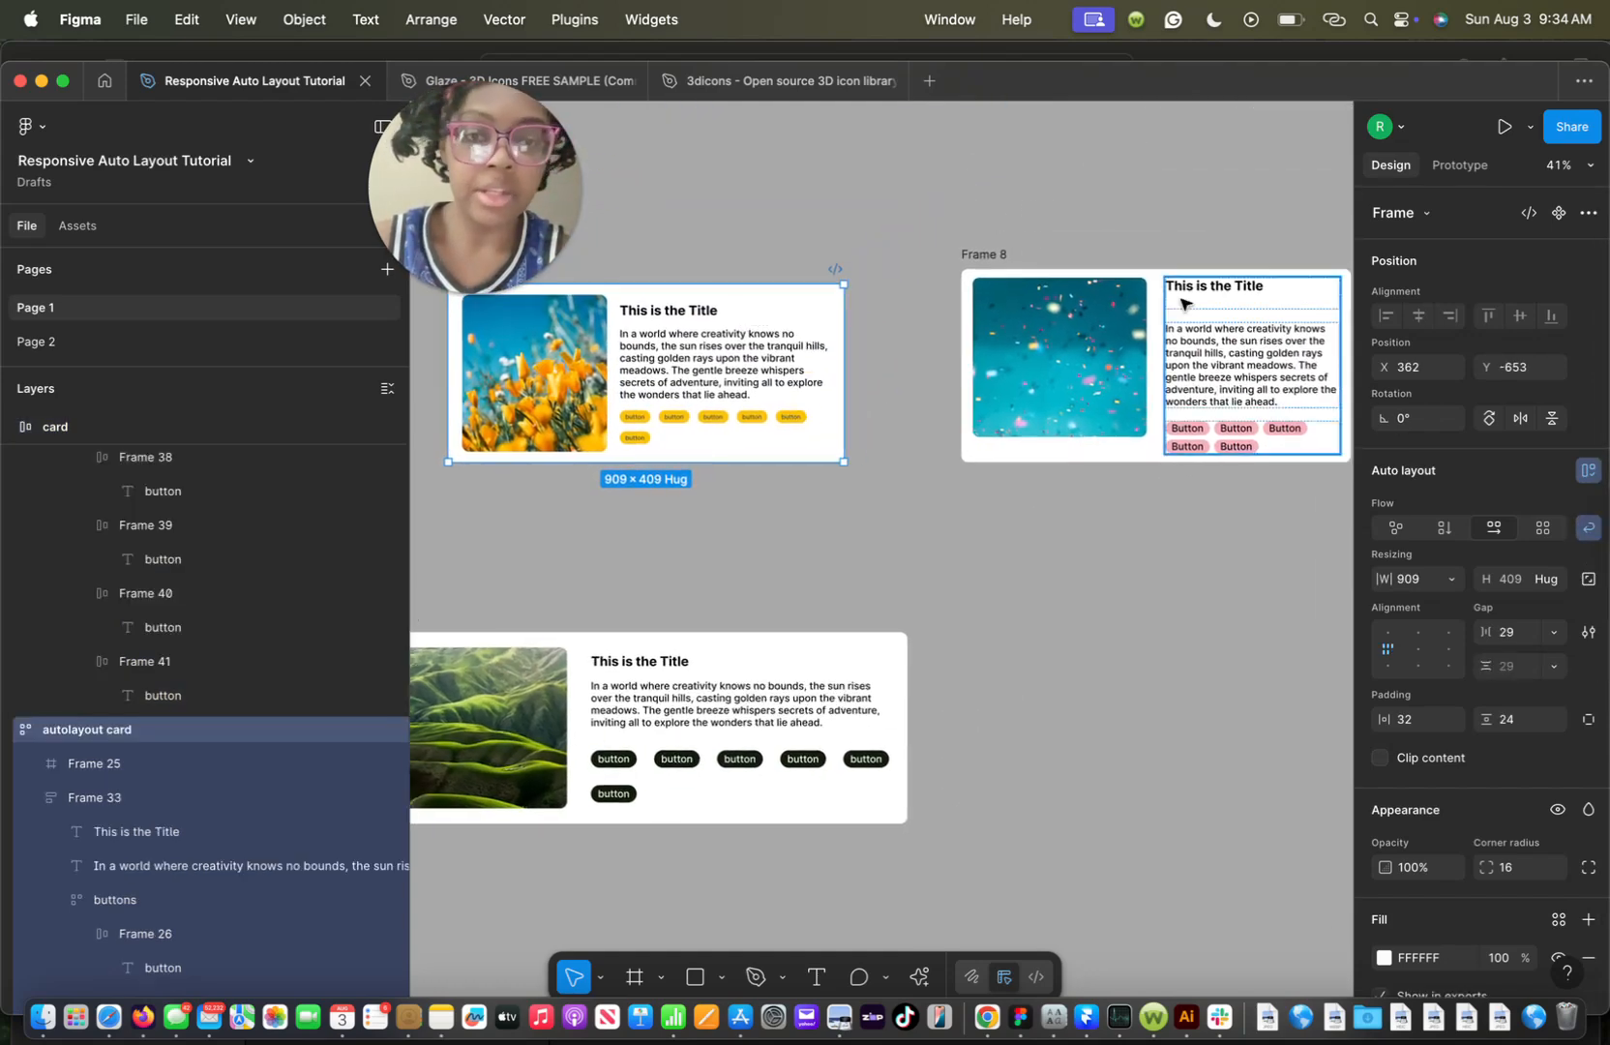
pyautogui.click(987, 253)
pyautogui.scroll(-2, 788, 478)
pyautogui.hscroll(-2, 789, 478)
pyautogui.hscroll(-5, 789, 478)
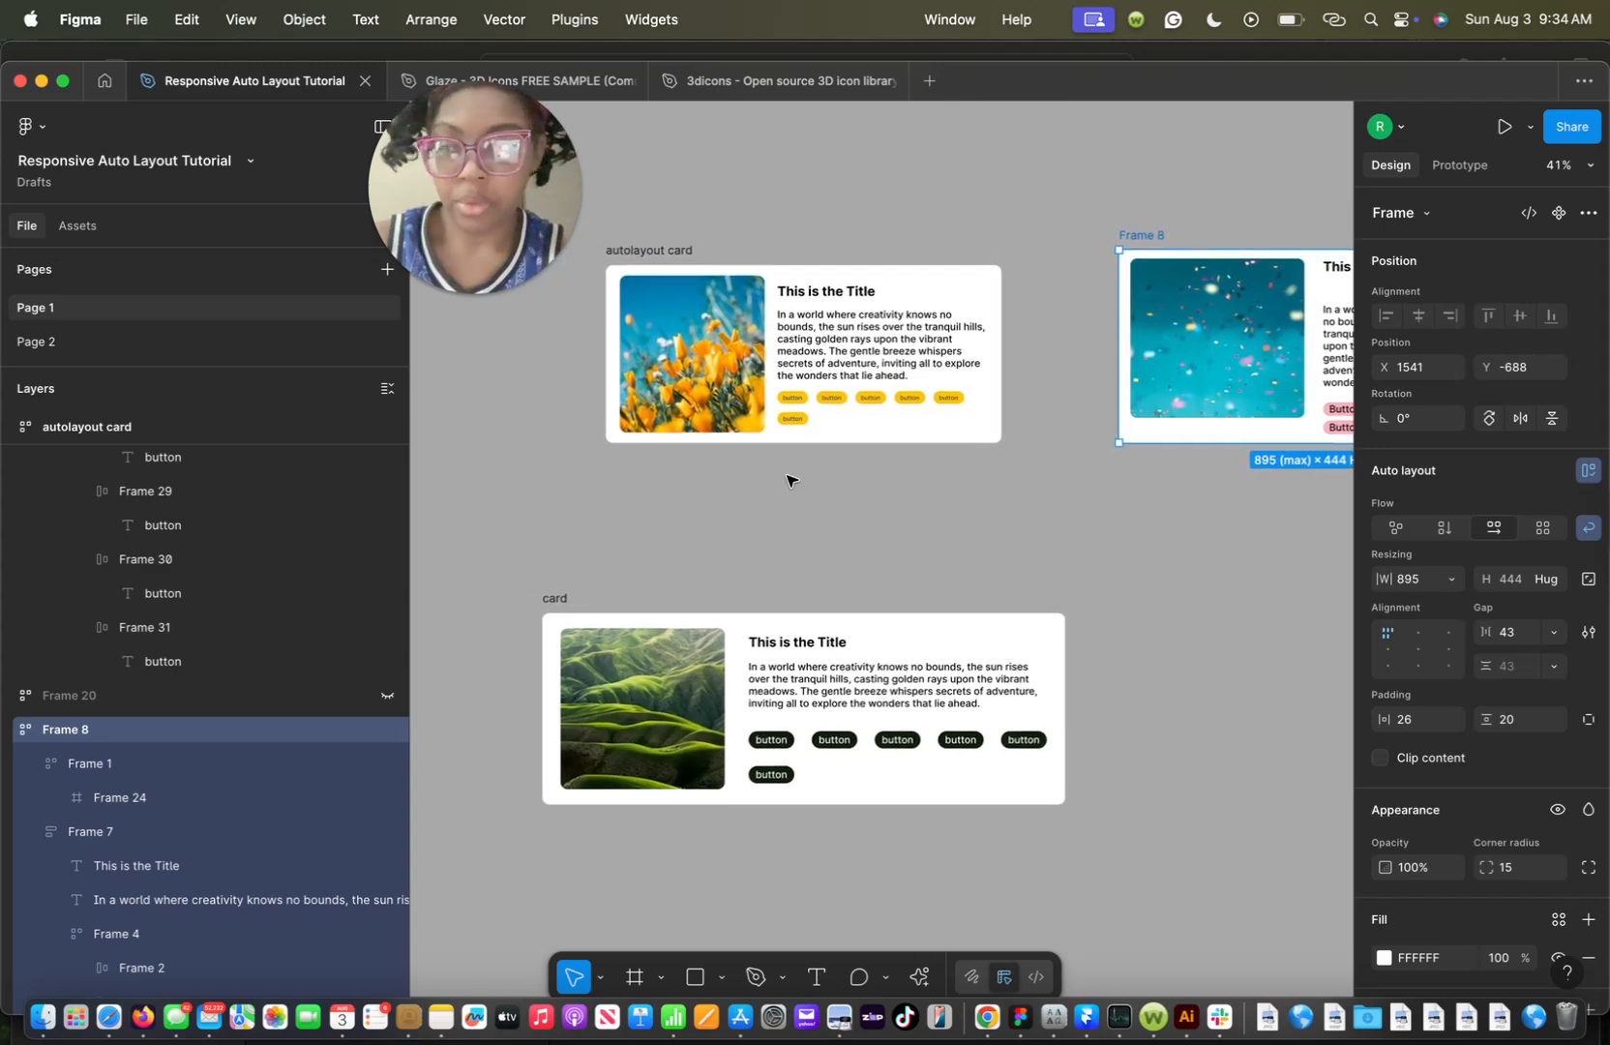
pyautogui.scroll(-1, 788, 479)
pyautogui.click(783, 185)
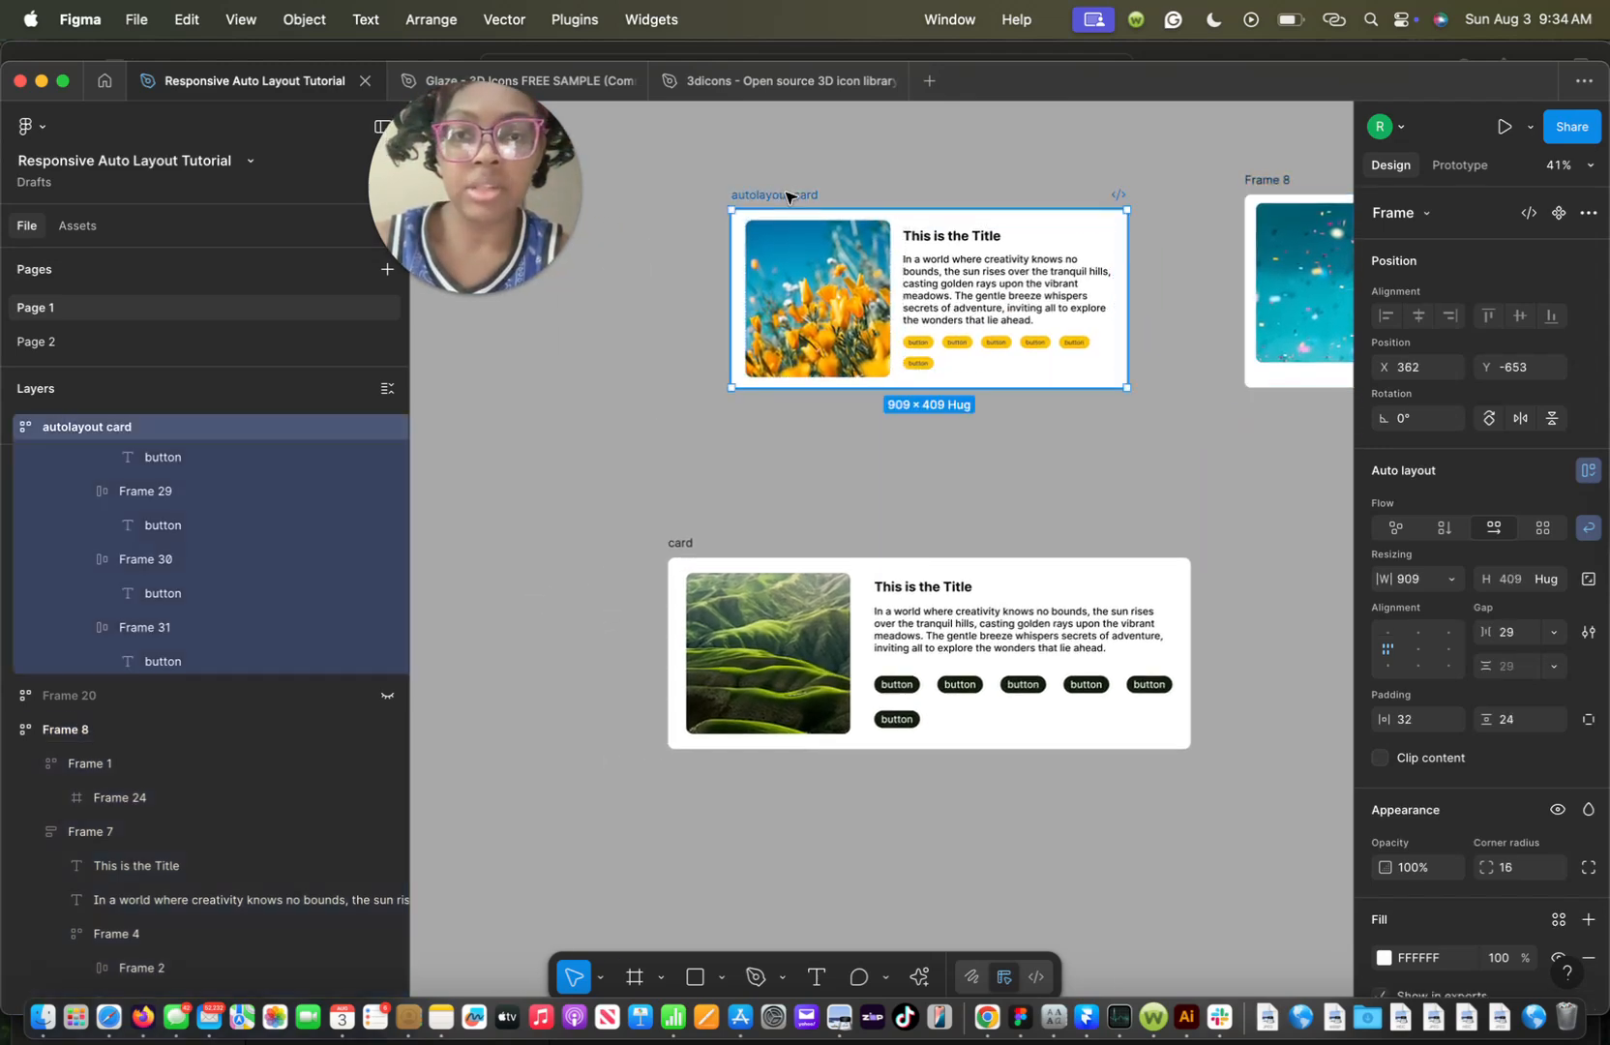
# Turn on wrapping in the green hills card's auto layout and test-resize the card, ending at its 1201 maximum width
pyautogui.click(683, 547)
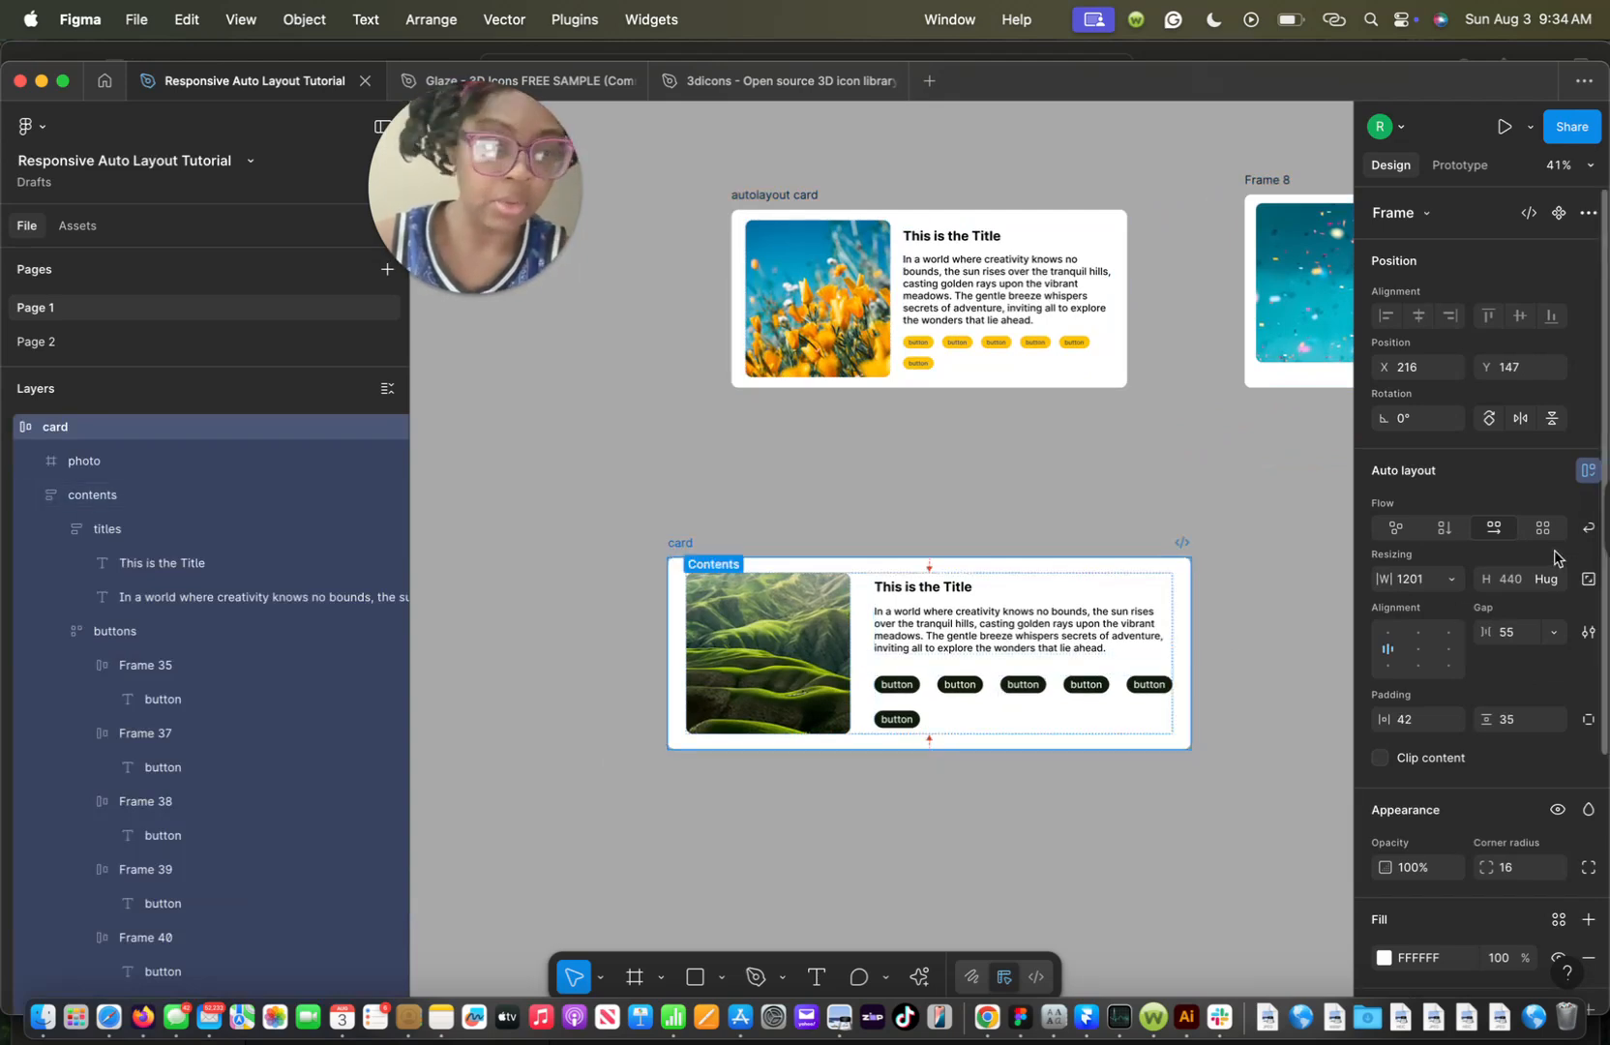
pyautogui.click(1588, 532)
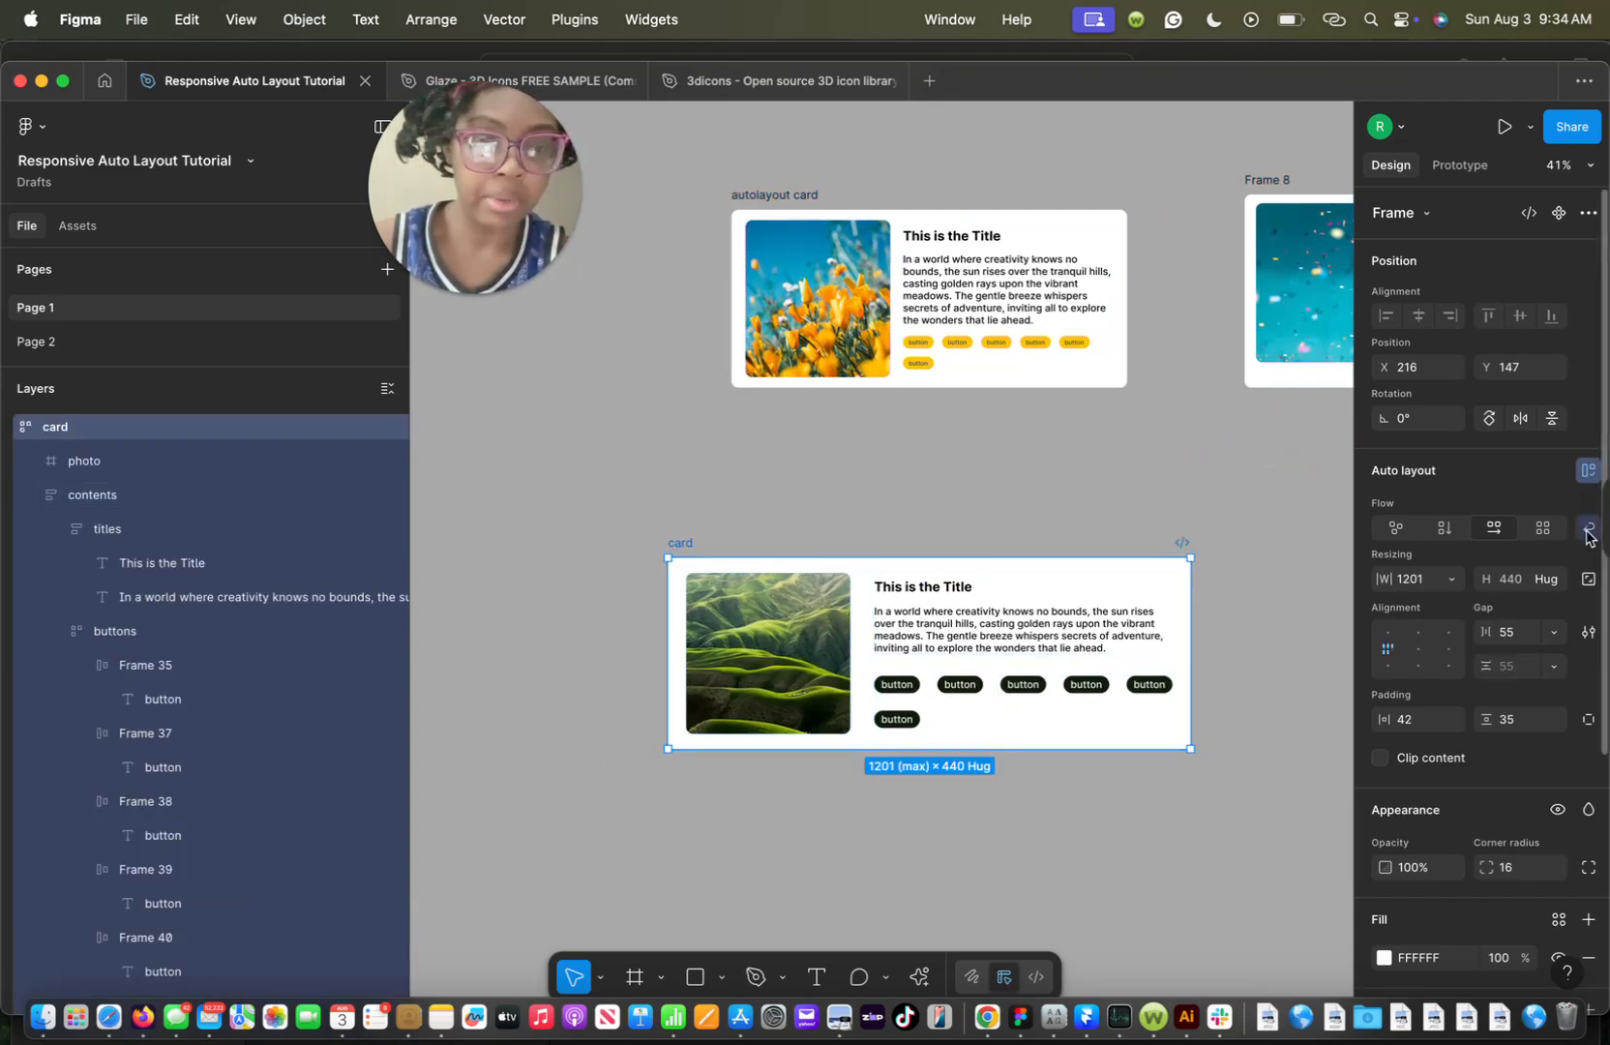
pyautogui.moveTo(1158, 667)
pyautogui.mouseDown()
pyautogui.moveTo(873, 709)
pyautogui.moveTo(935, 710)
pyautogui.moveTo(880, 711)
pyautogui.moveTo(929, 714)
pyautogui.moveTo(910, 719)
pyautogui.moveTo(1189, 677)
pyautogui.mouseUp()
# Set the minimum width of the green hills card's contents frame to 400
pyautogui.click(1061, 667)
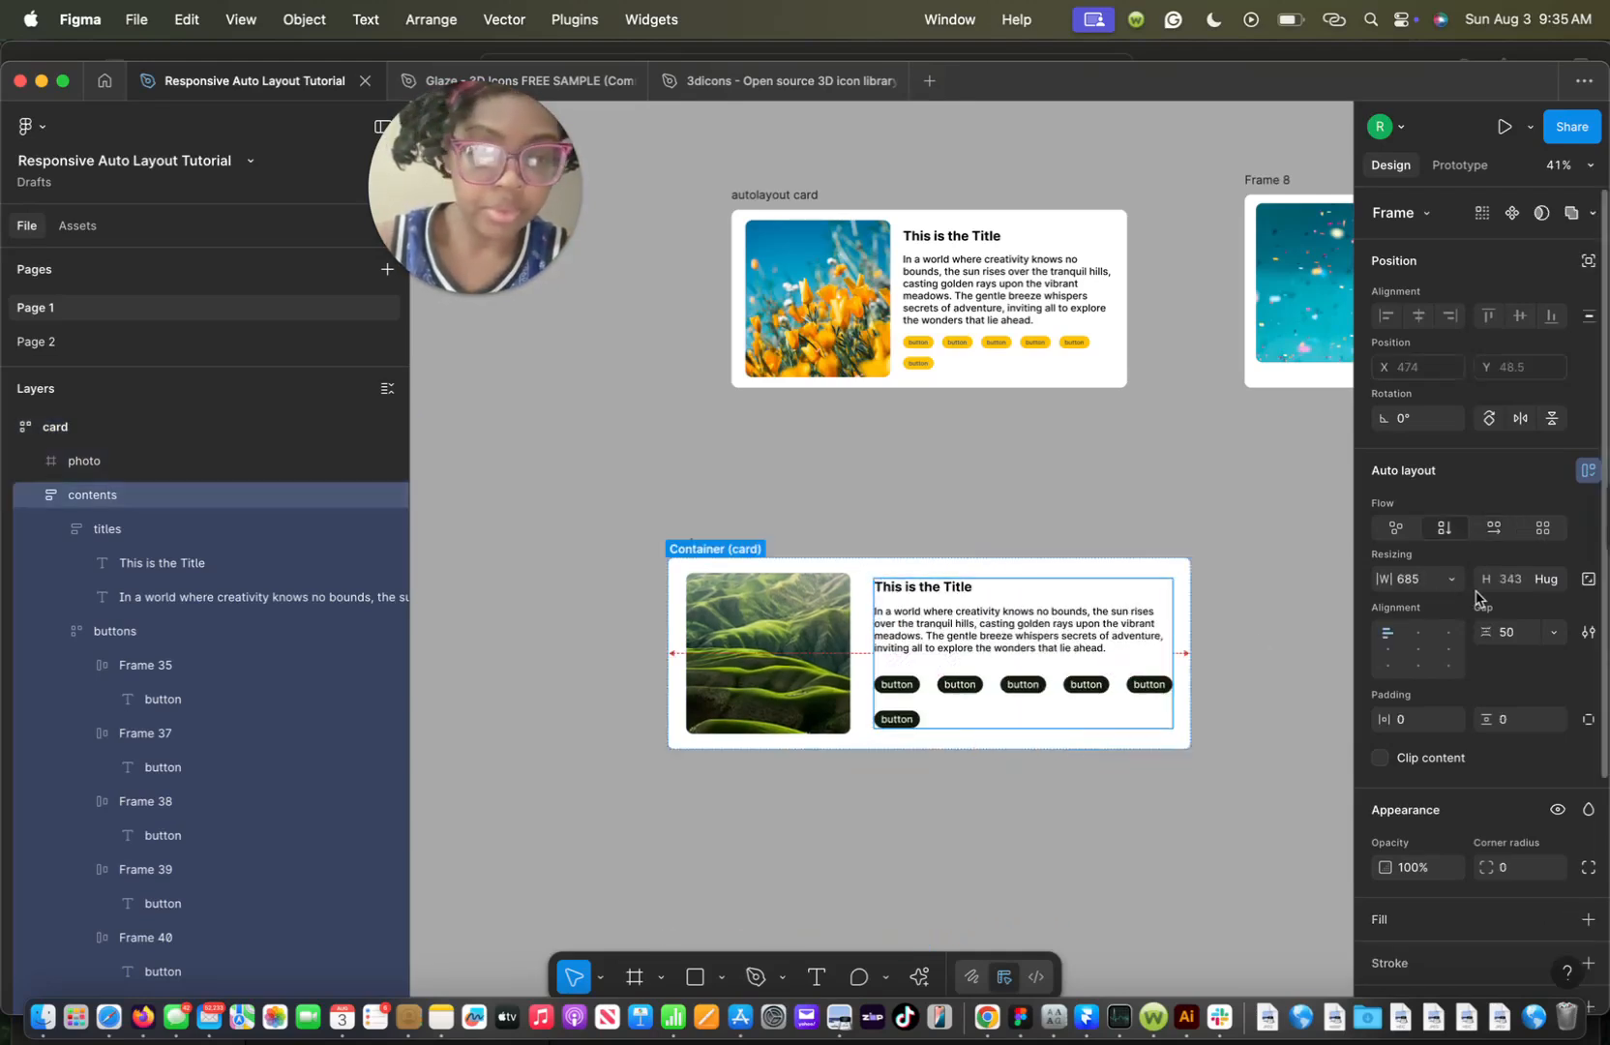
pyautogui.click(1448, 578)
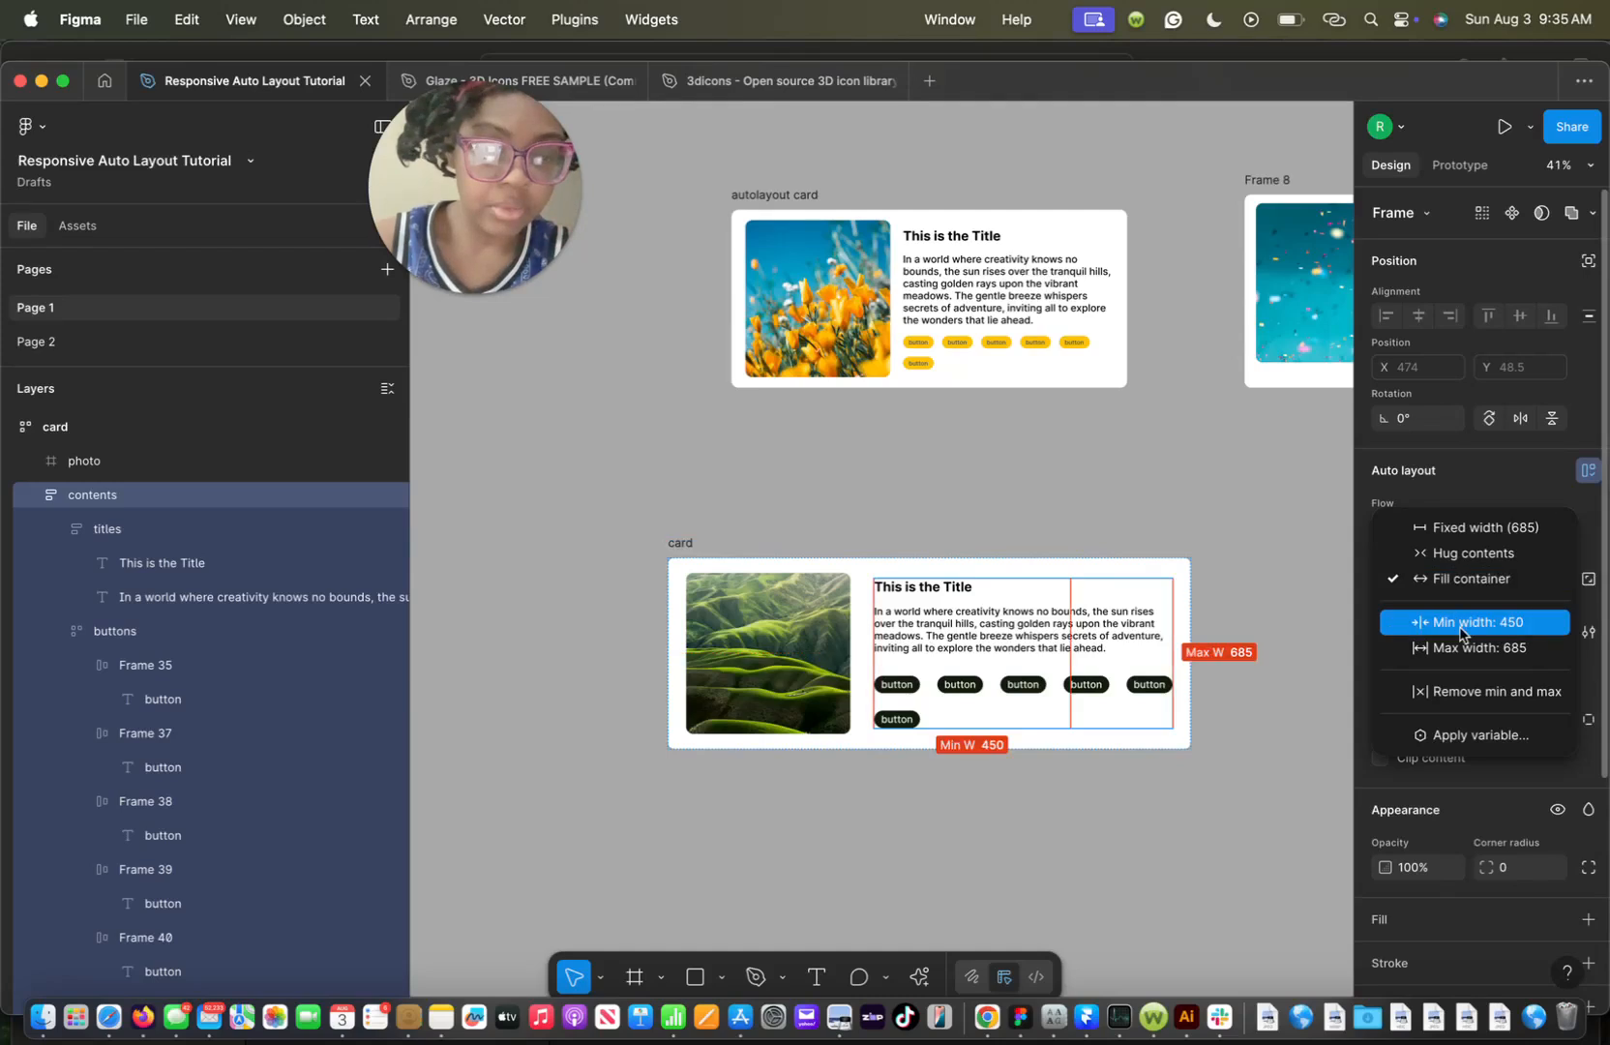
pyautogui.click(1461, 624)
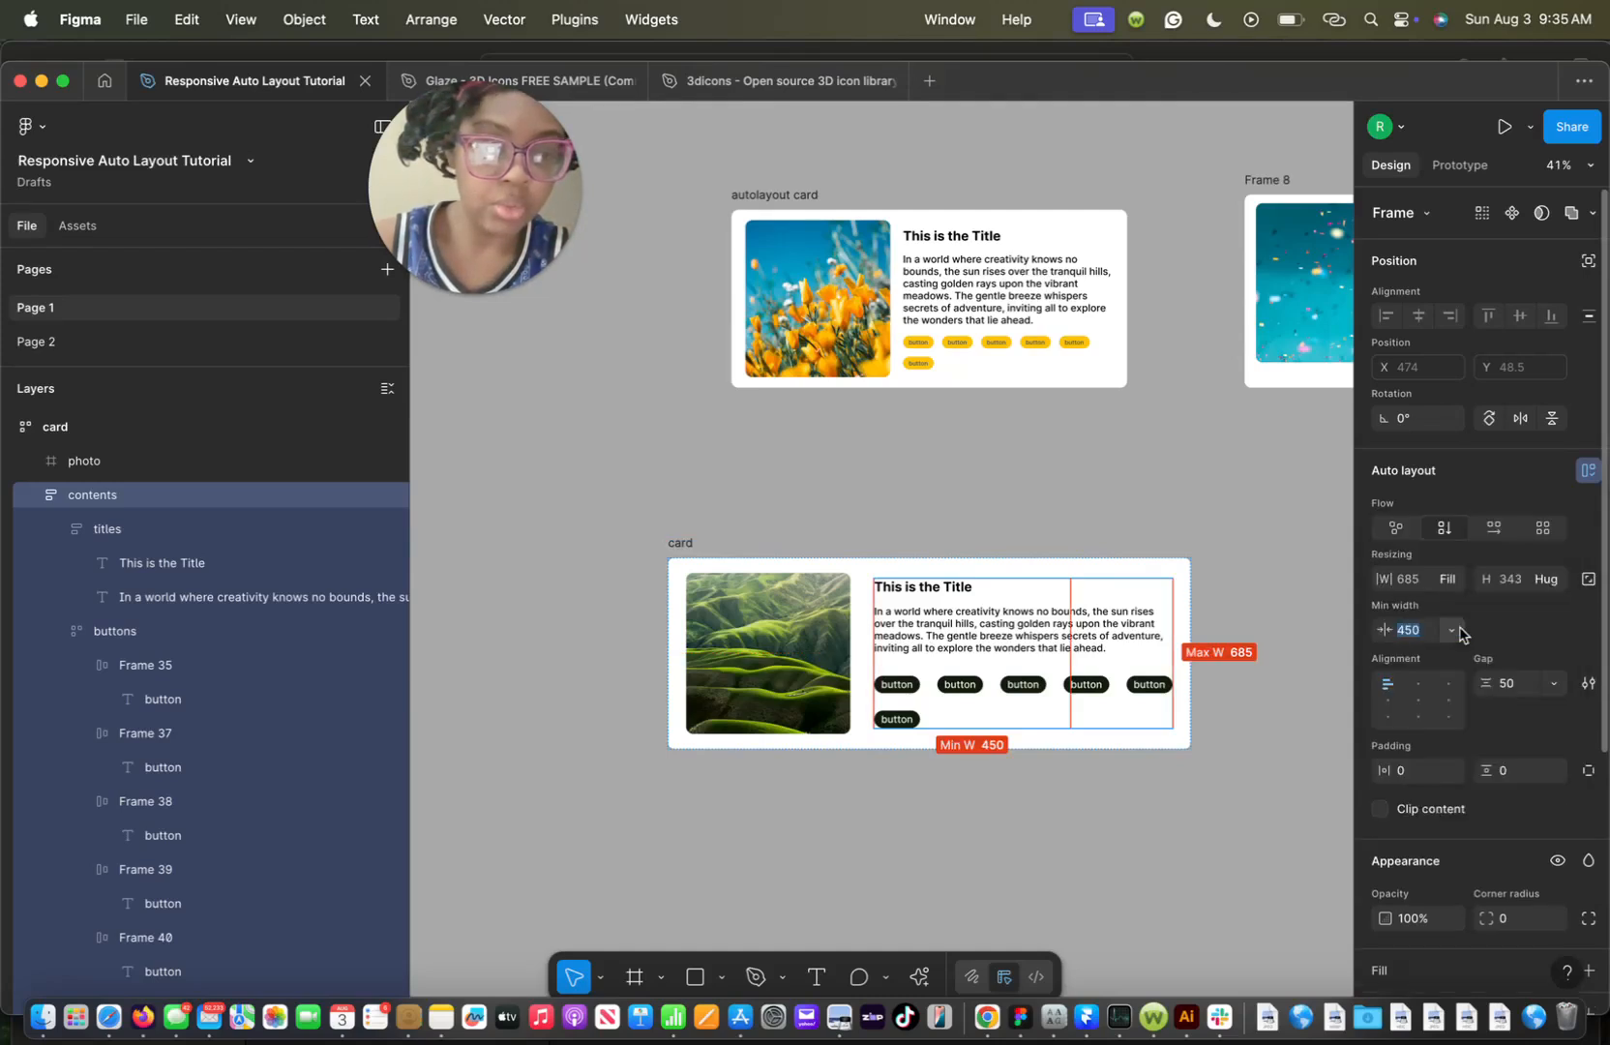
pyautogui.write('4')
# Shrink the green hills card to its 464 minimum width and check the sizing of its titles frame, title and paragraph
pyautogui.click(681, 543)
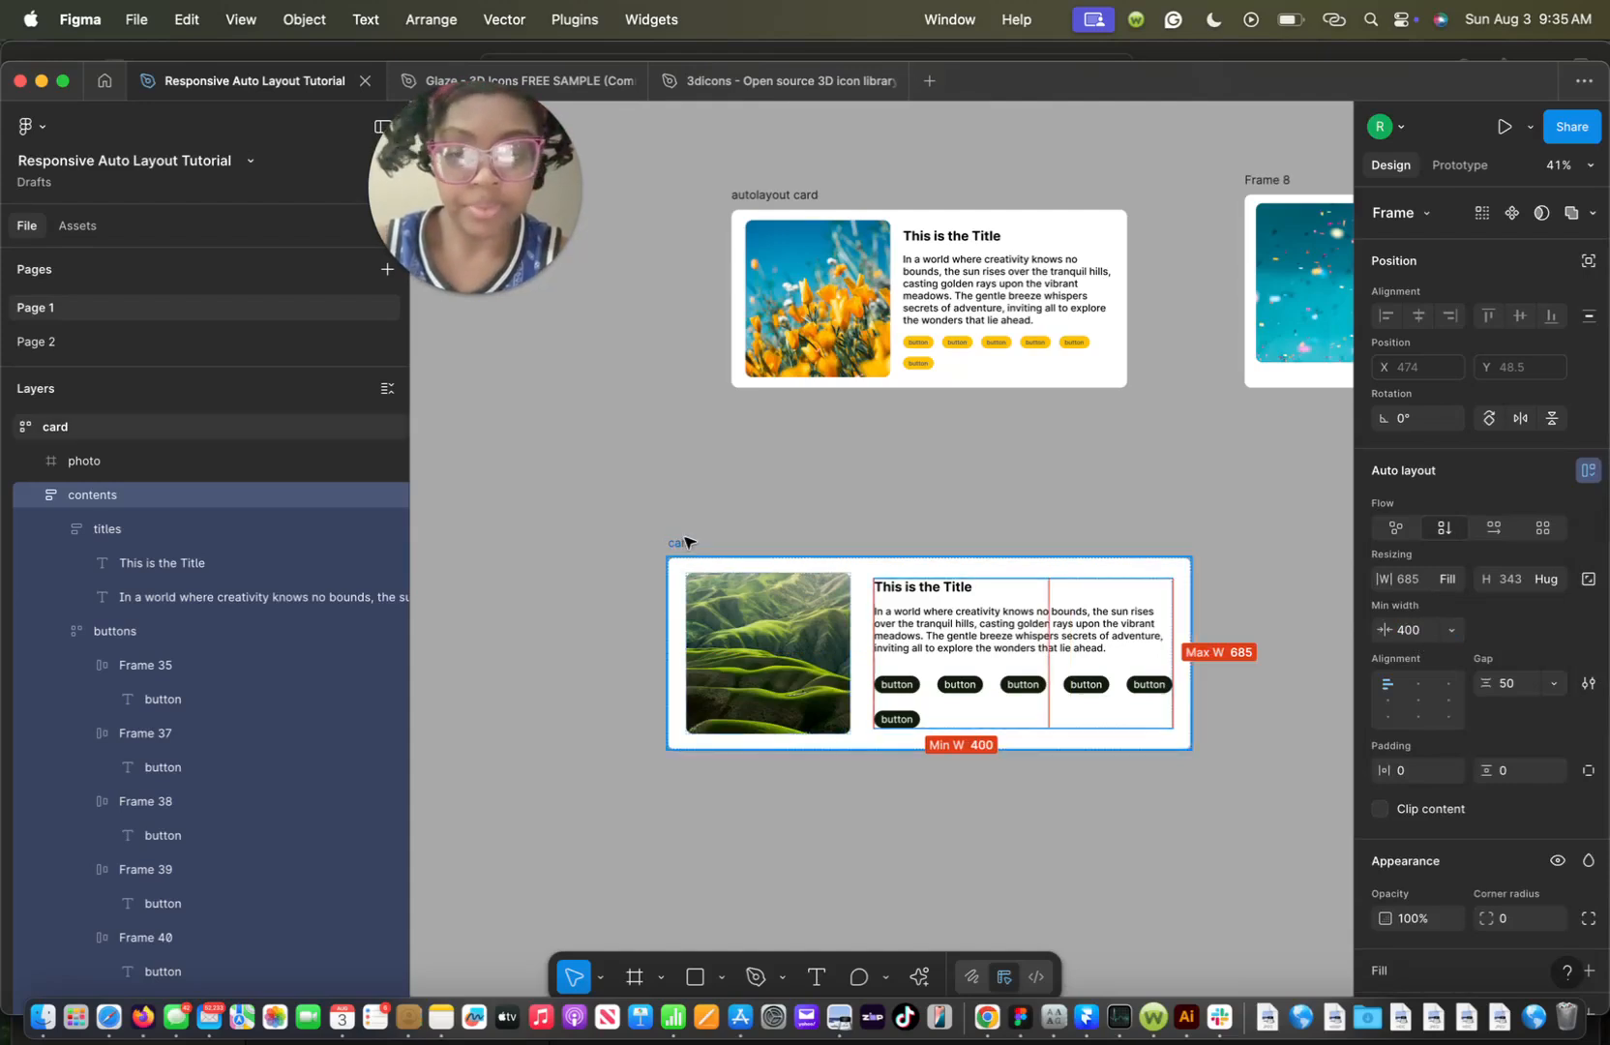
pyautogui.moveTo(1189, 677); pyautogui.dragTo(843, 780)
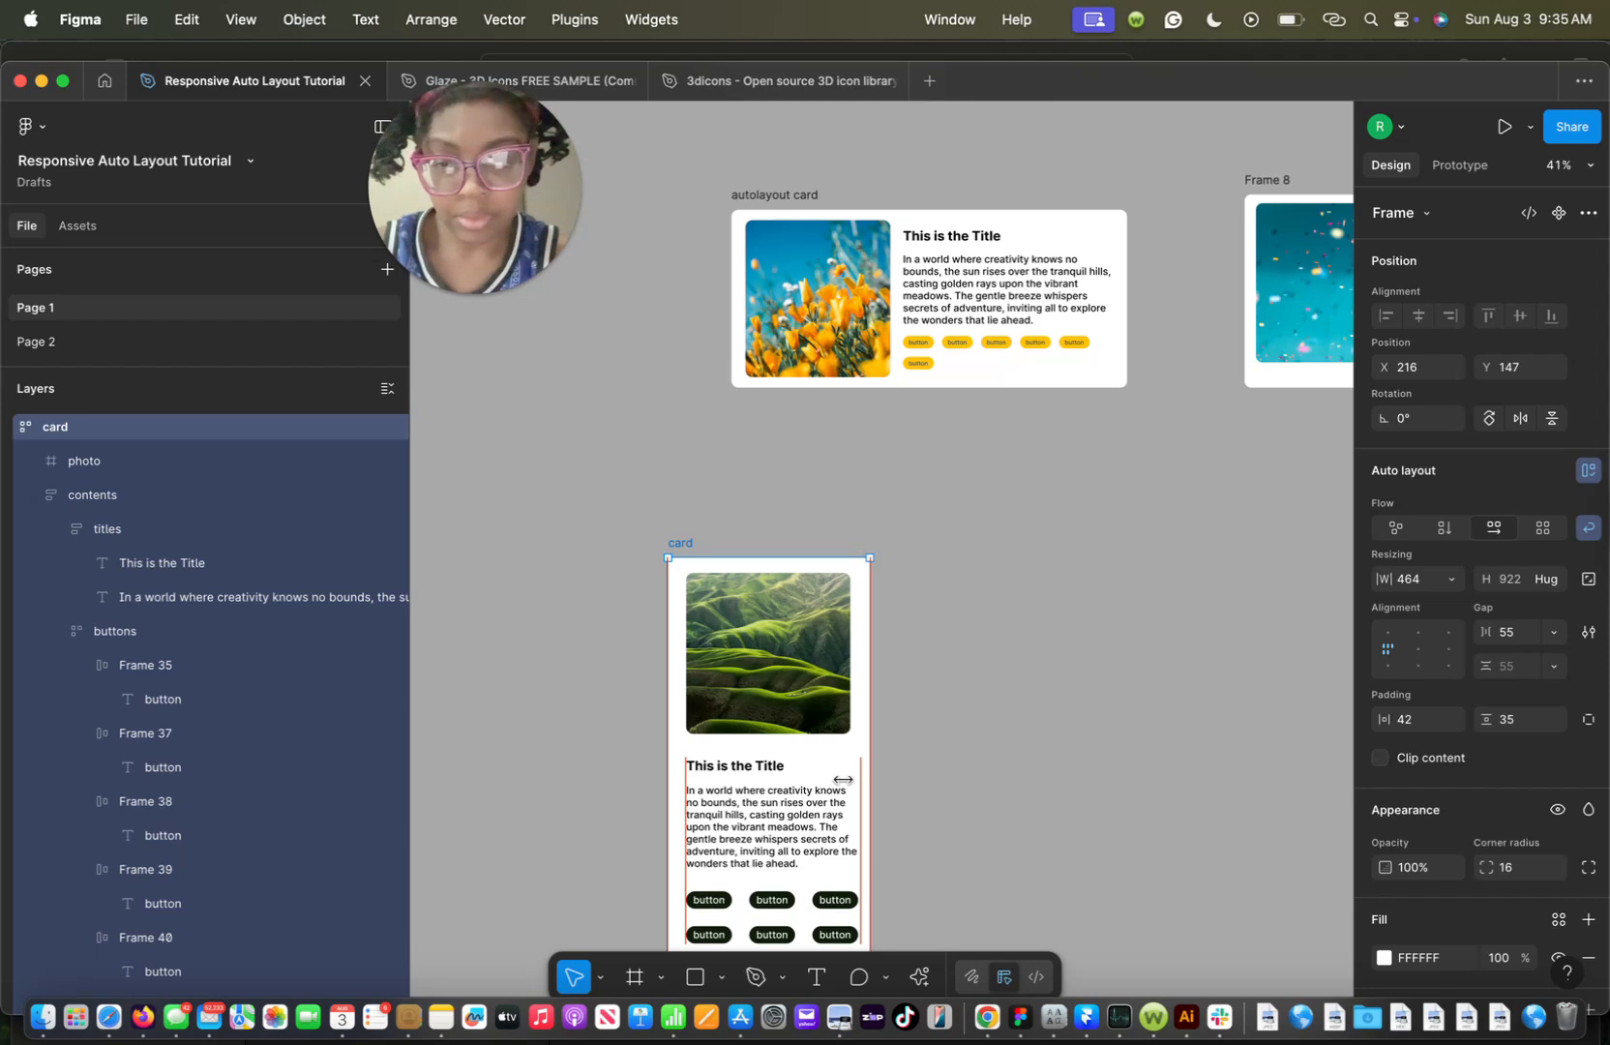
pyautogui.doubleClick(824, 815)
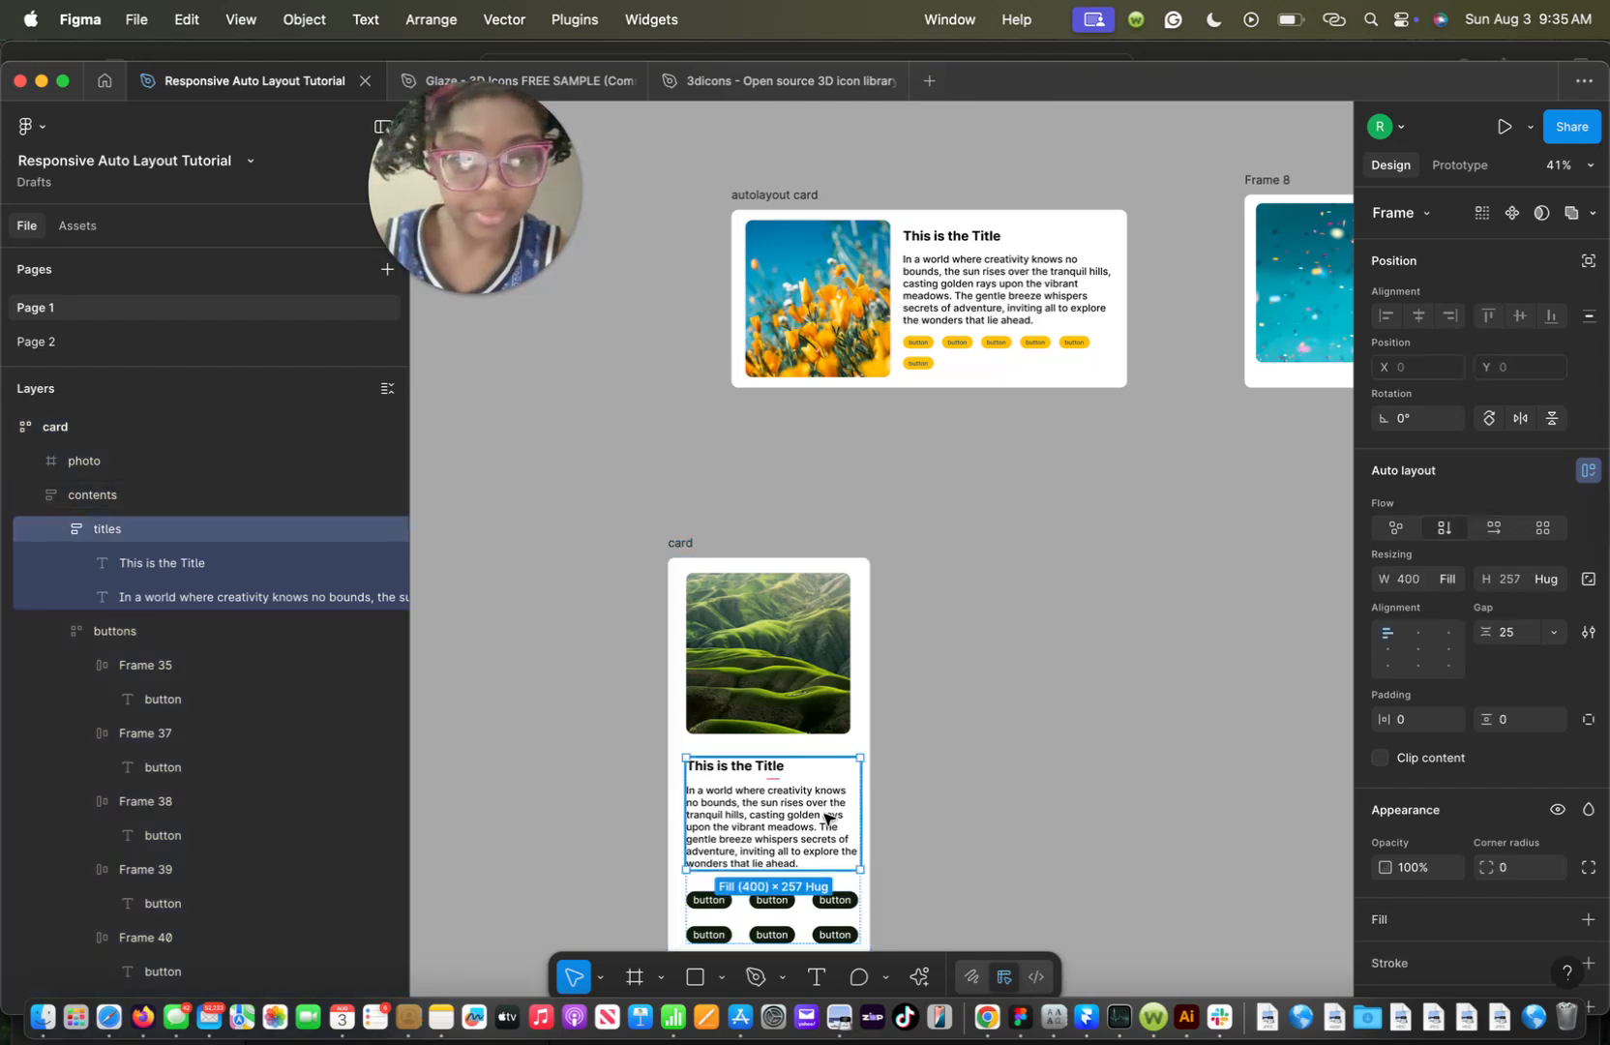
pyautogui.click(825, 815)
pyautogui.click(775, 771)
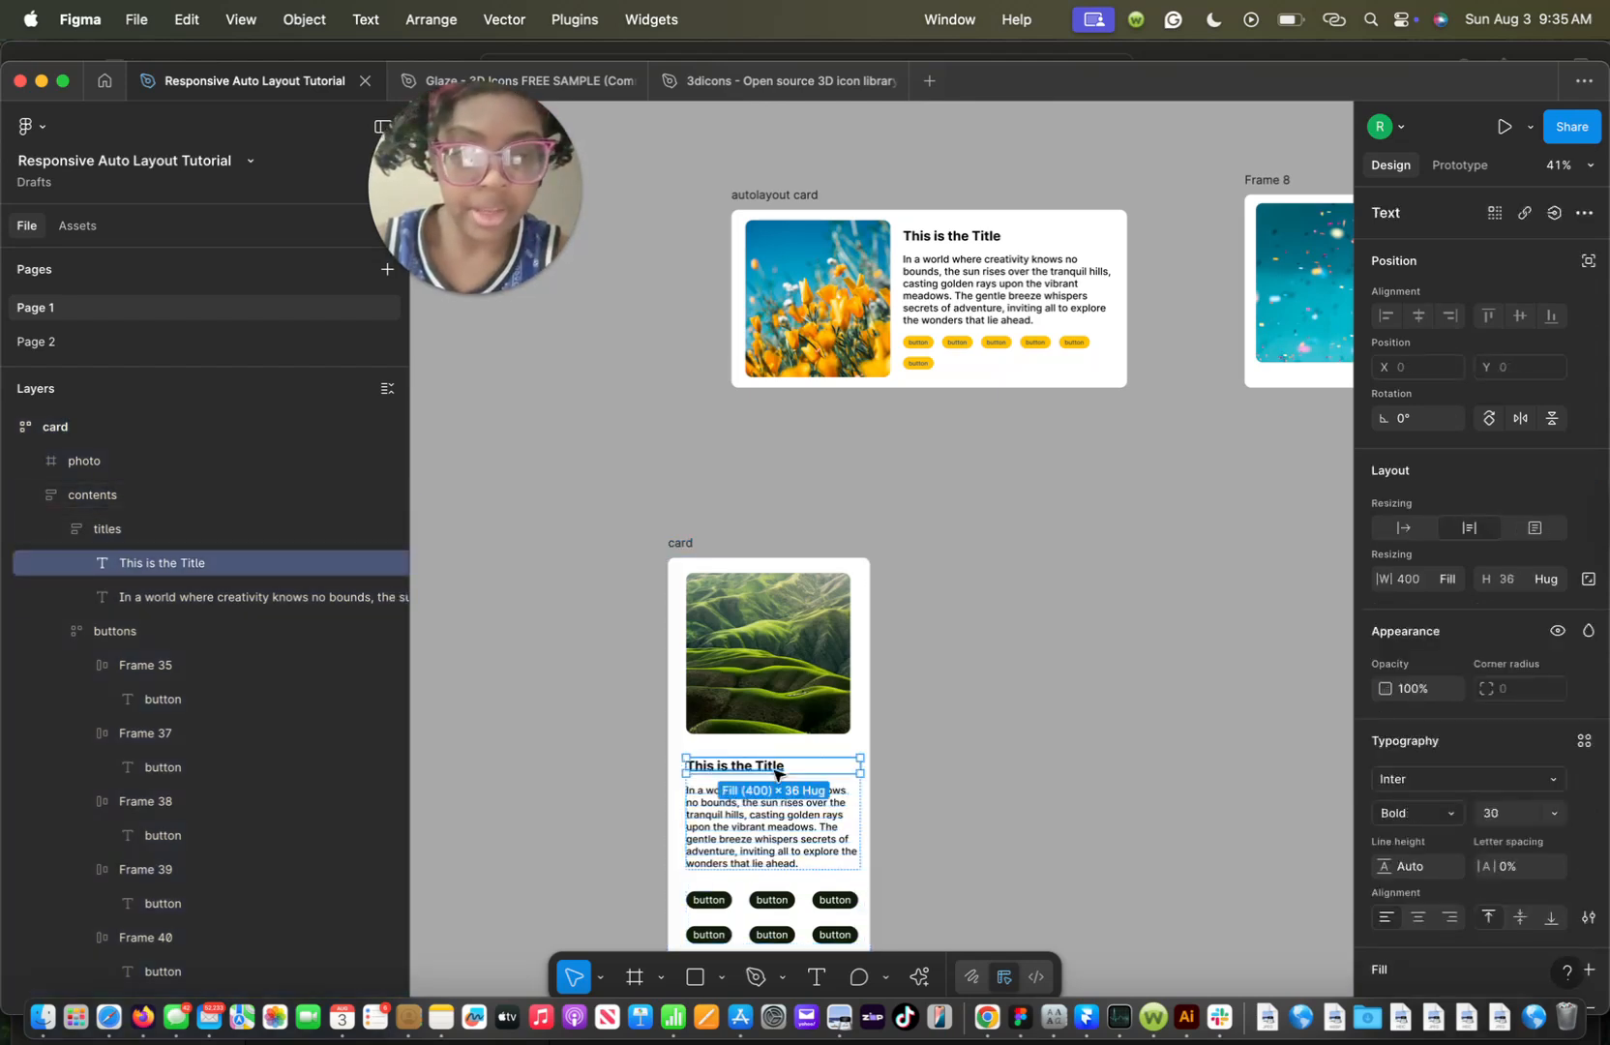
pyautogui.click(788, 806)
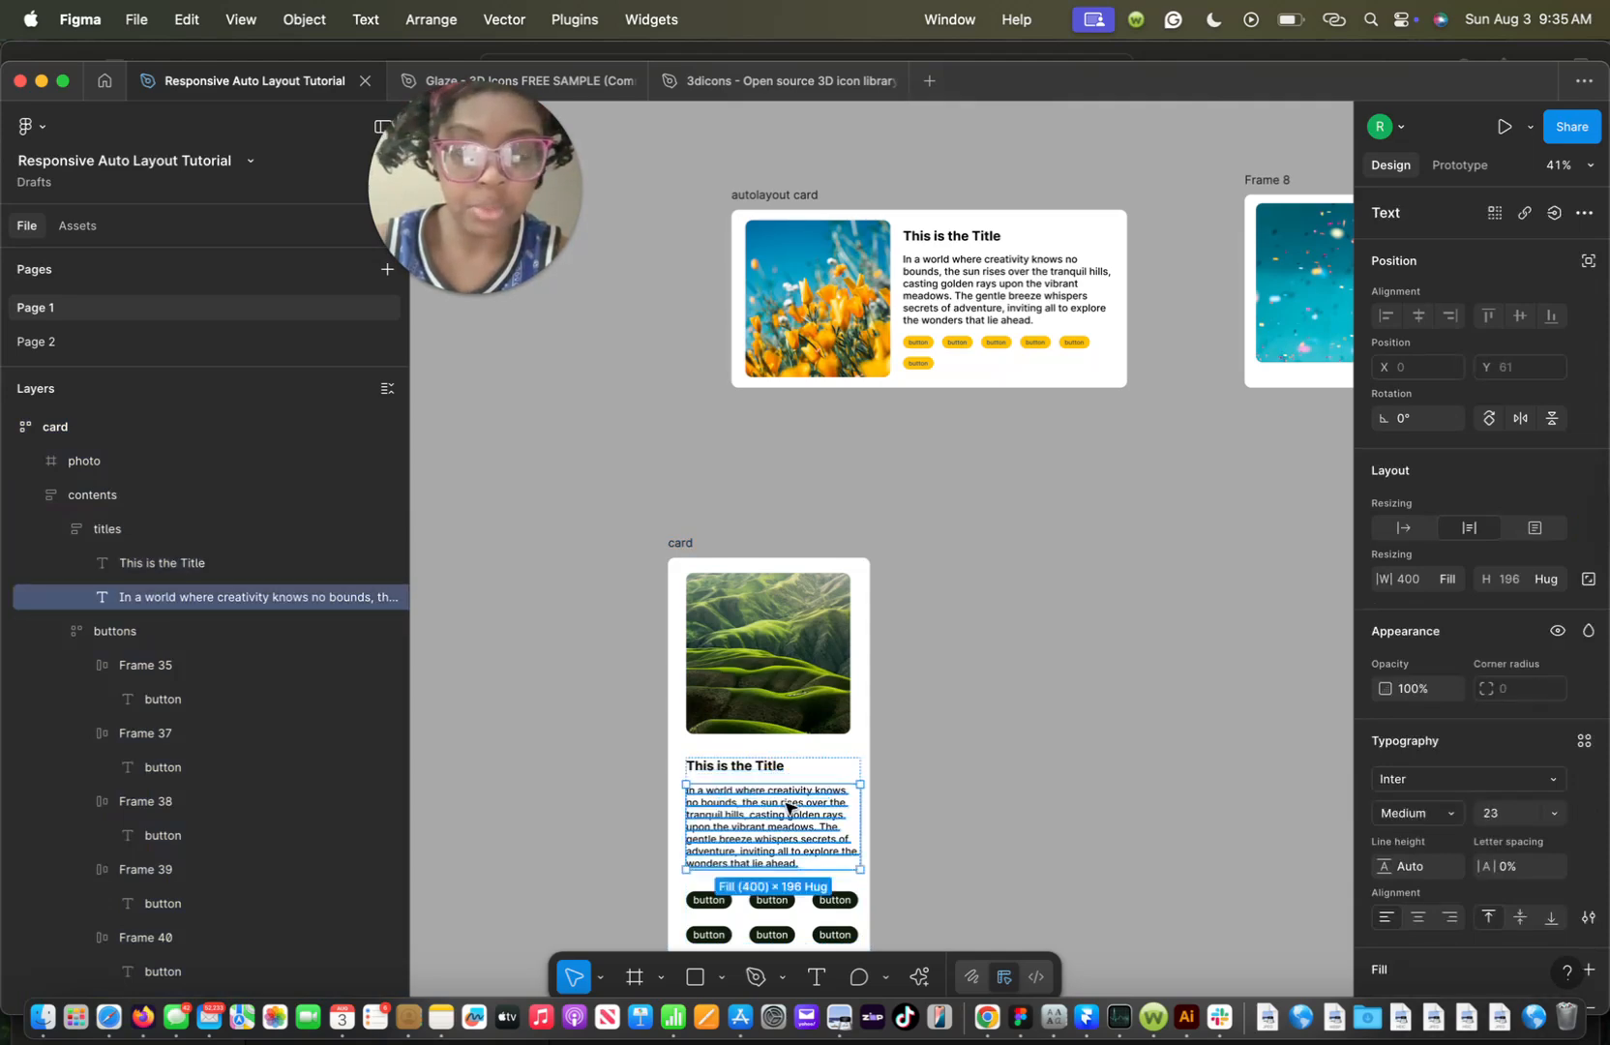
# Widen the green hills card back to its 1201 maximum width
pyautogui.scroll(-2, 788, 807)
pyautogui.click(782, 743)
pyautogui.click(675, 366)
pyautogui.moveTo(868, 476); pyautogui.dragTo(1187, 481)
pyautogui.moveTo(1187, 480); pyautogui.dragTo(1200, 480)
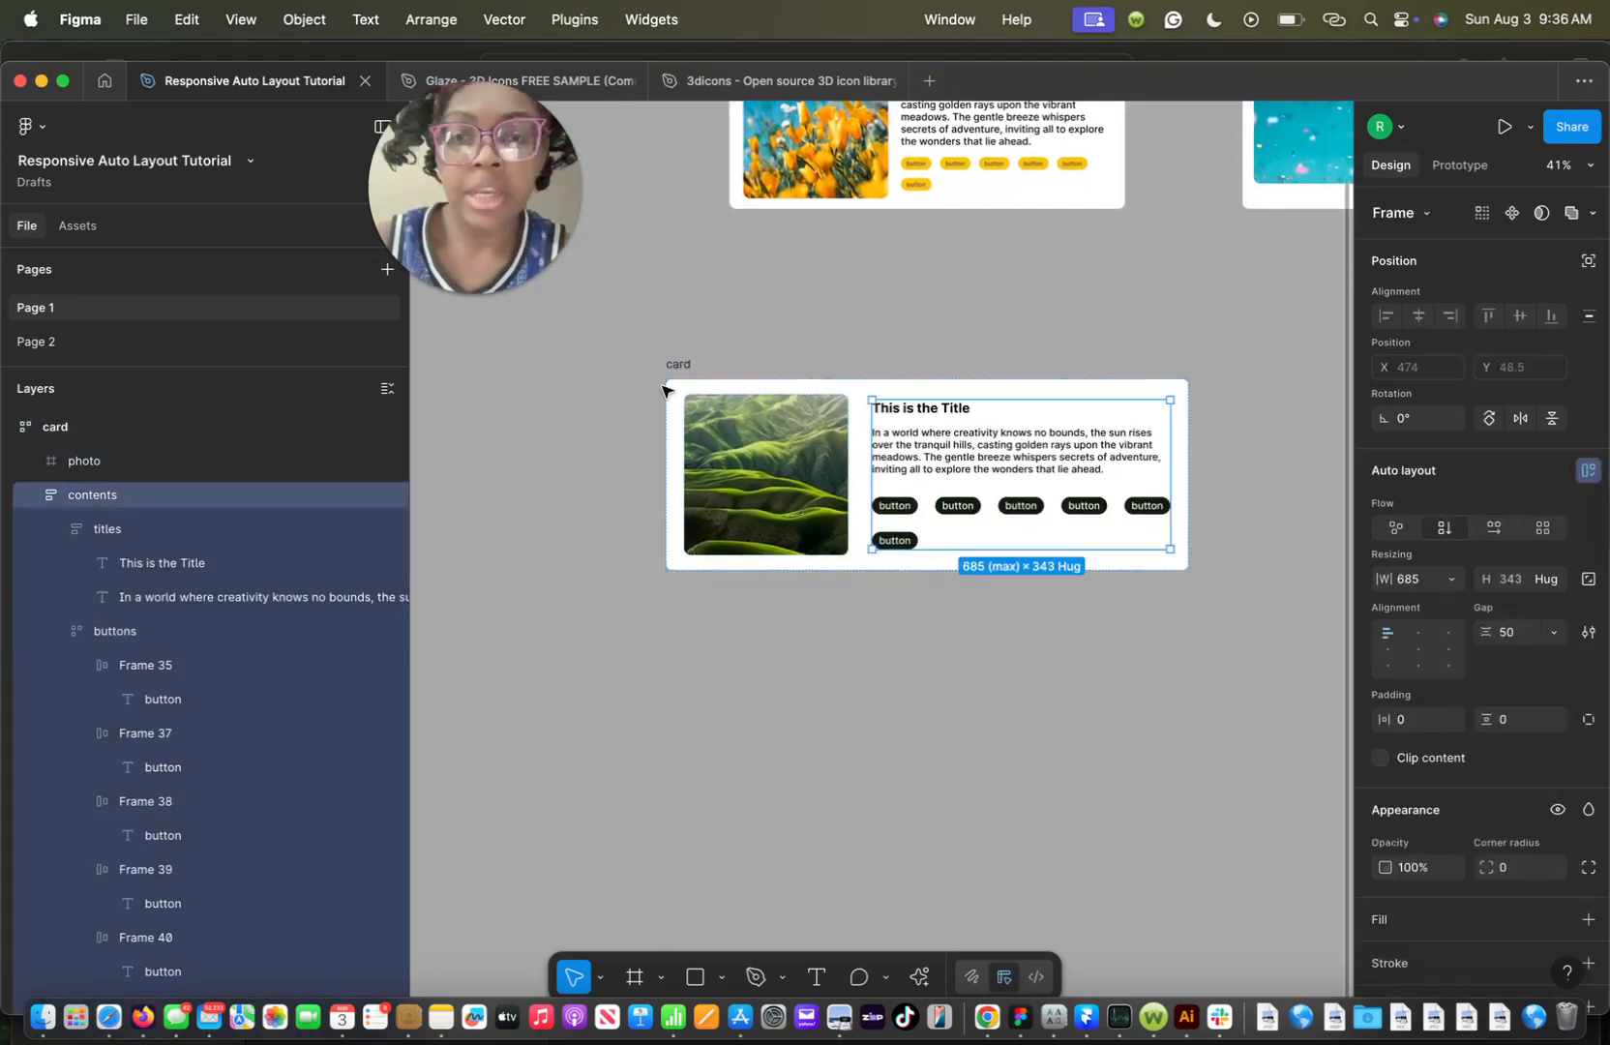
# Set the horizontal resizing of the green hills card's contents frame to Fill container
pyautogui.click(682, 365)
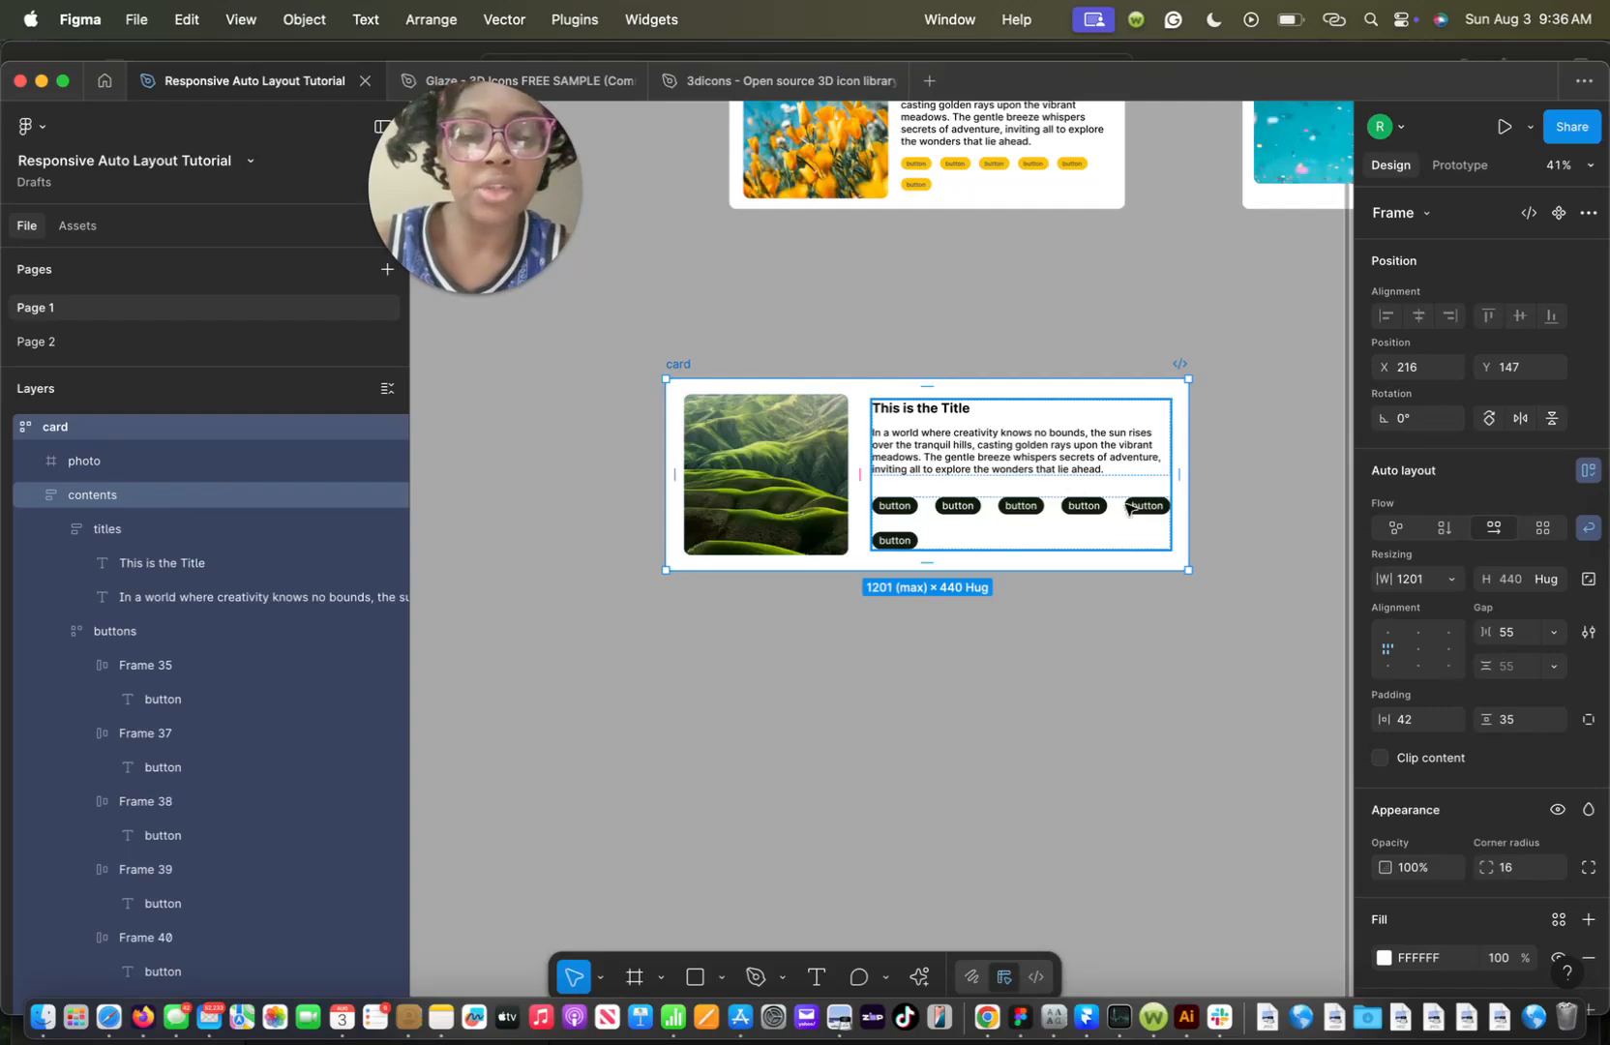
pyautogui.click(1018, 446)
pyautogui.click(1394, 576)
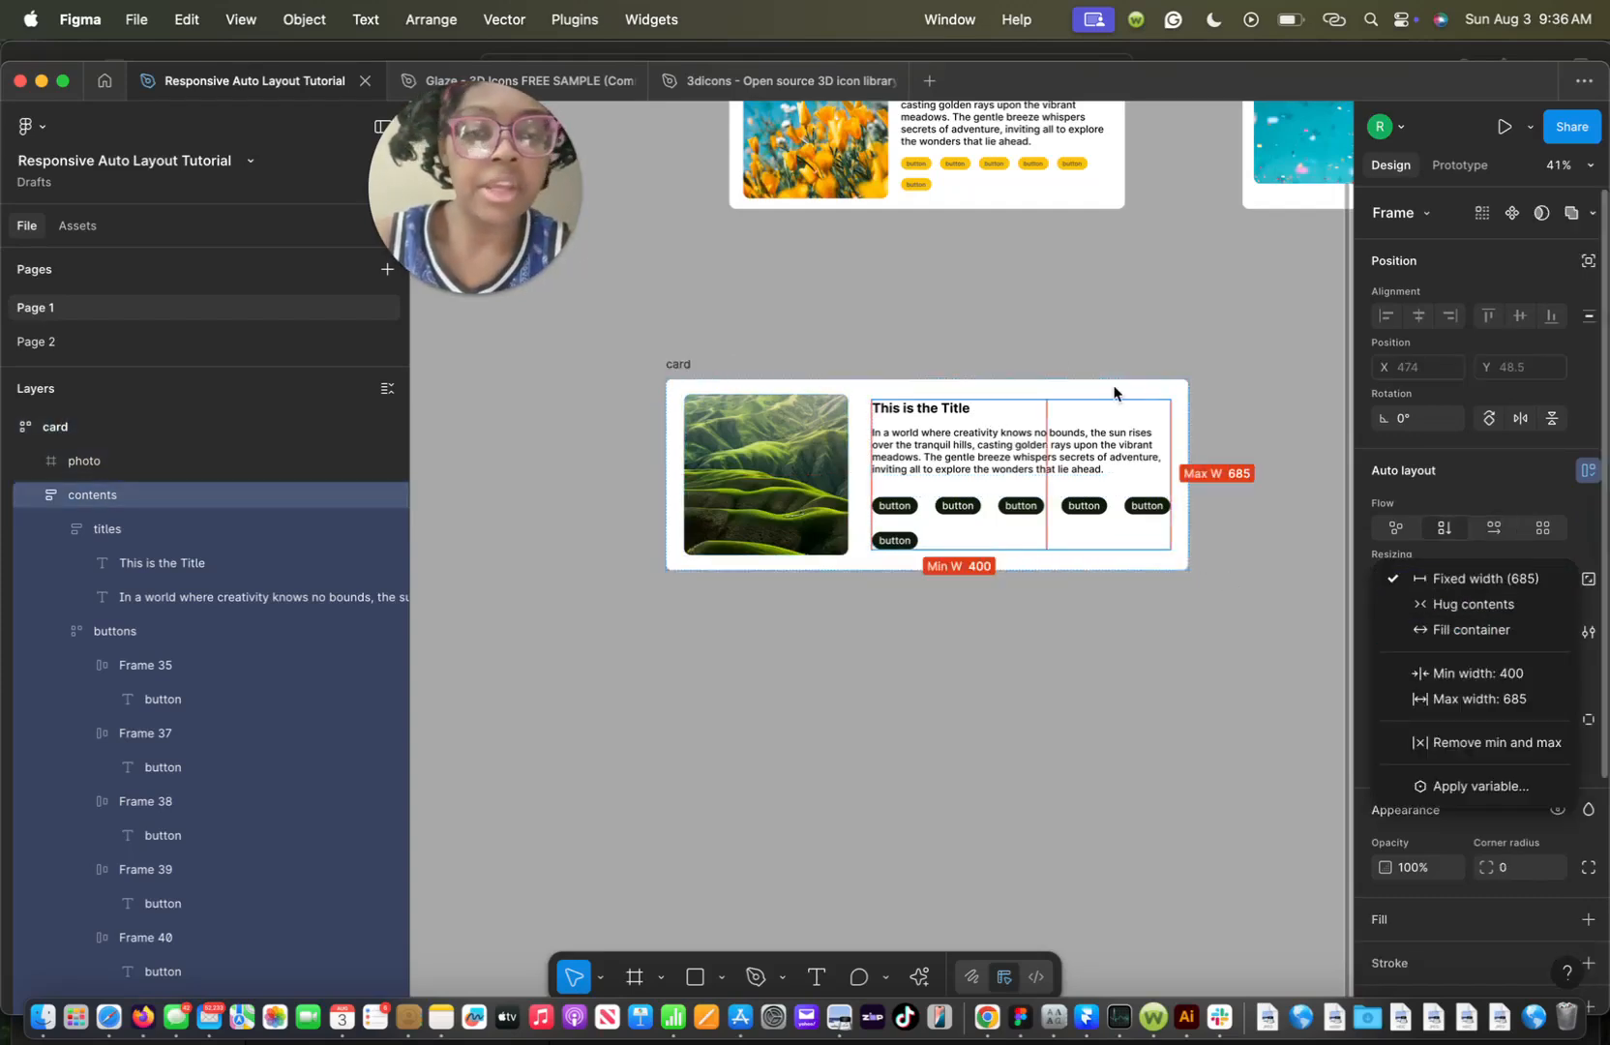
pyautogui.click(1242, 431)
pyautogui.click(1449, 580)
pyautogui.click(1462, 629)
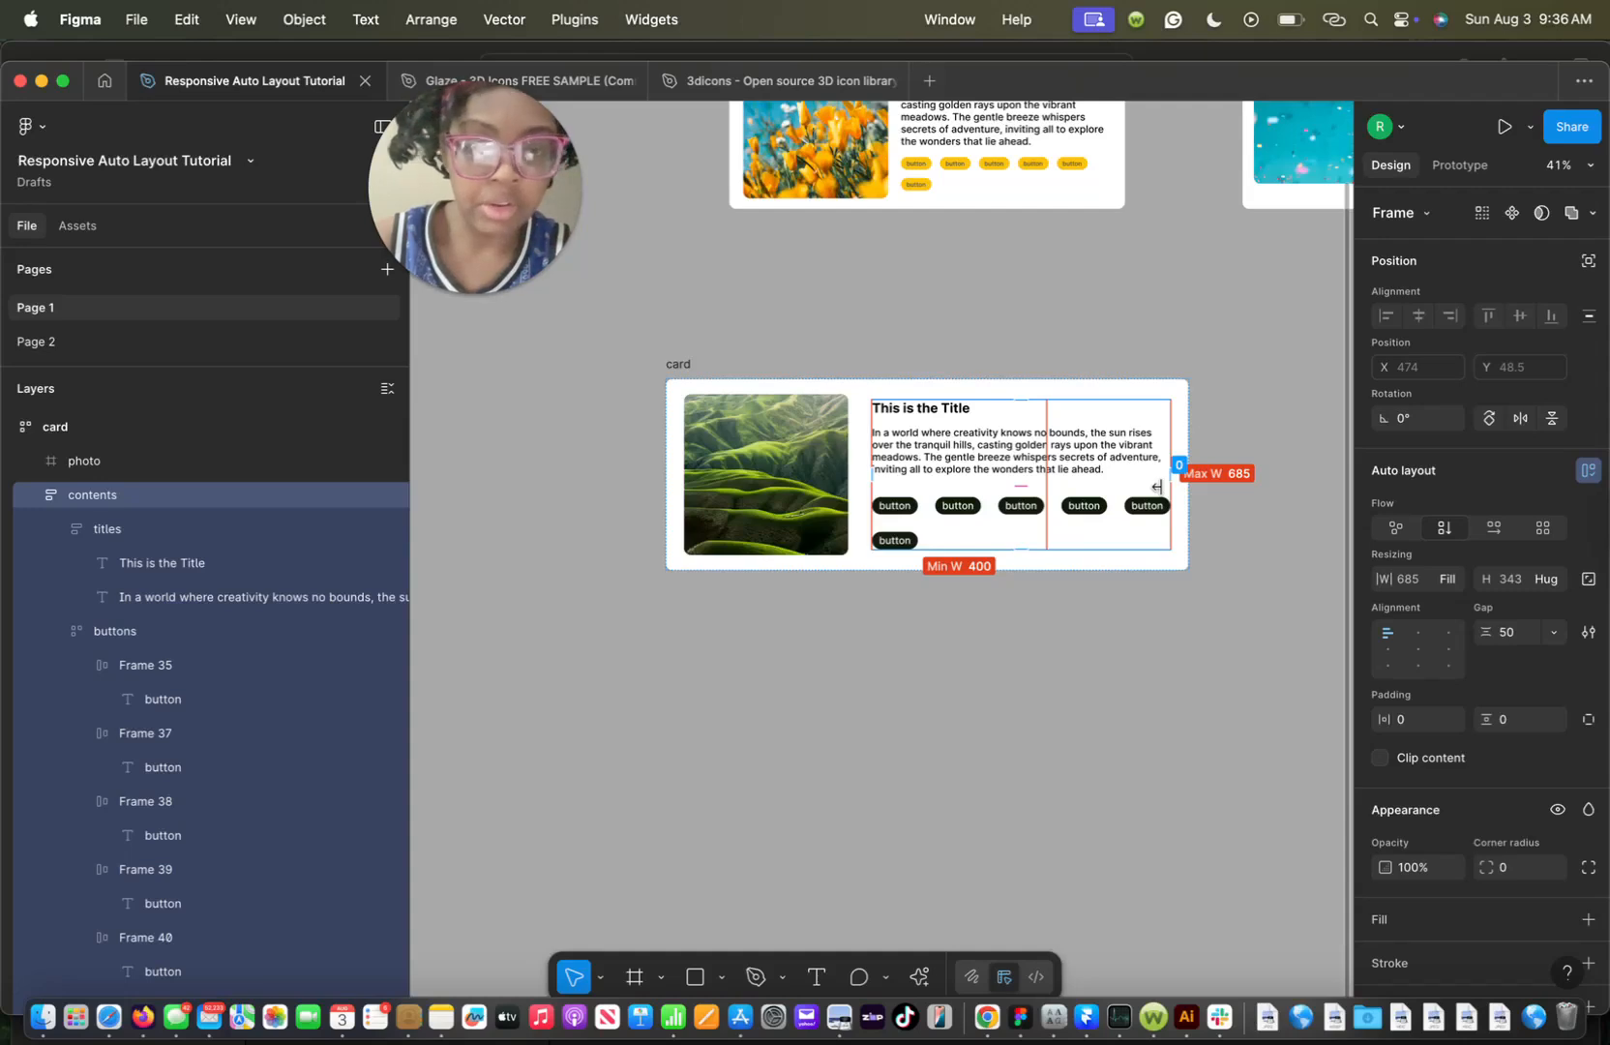
# Retest the wrapping green hills card by narrowing it to its 464 minimum width
pyautogui.click(677, 367)
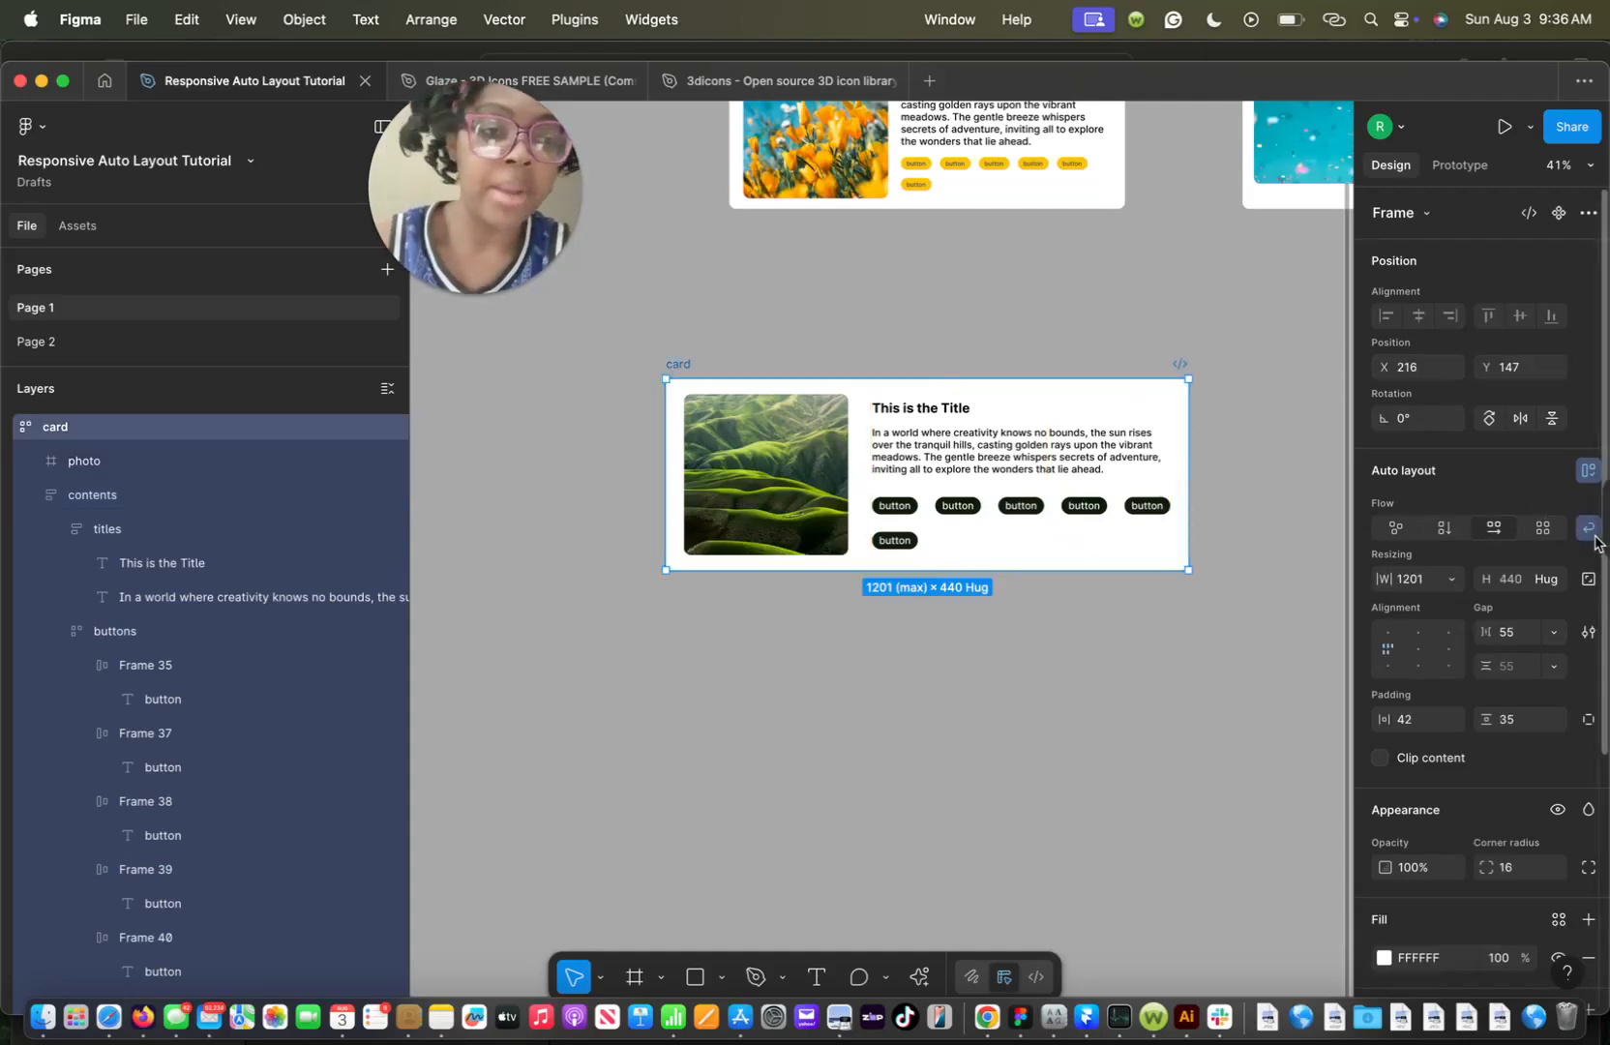
pyautogui.moveTo(1188, 474); pyautogui.dragTo(822, 498)
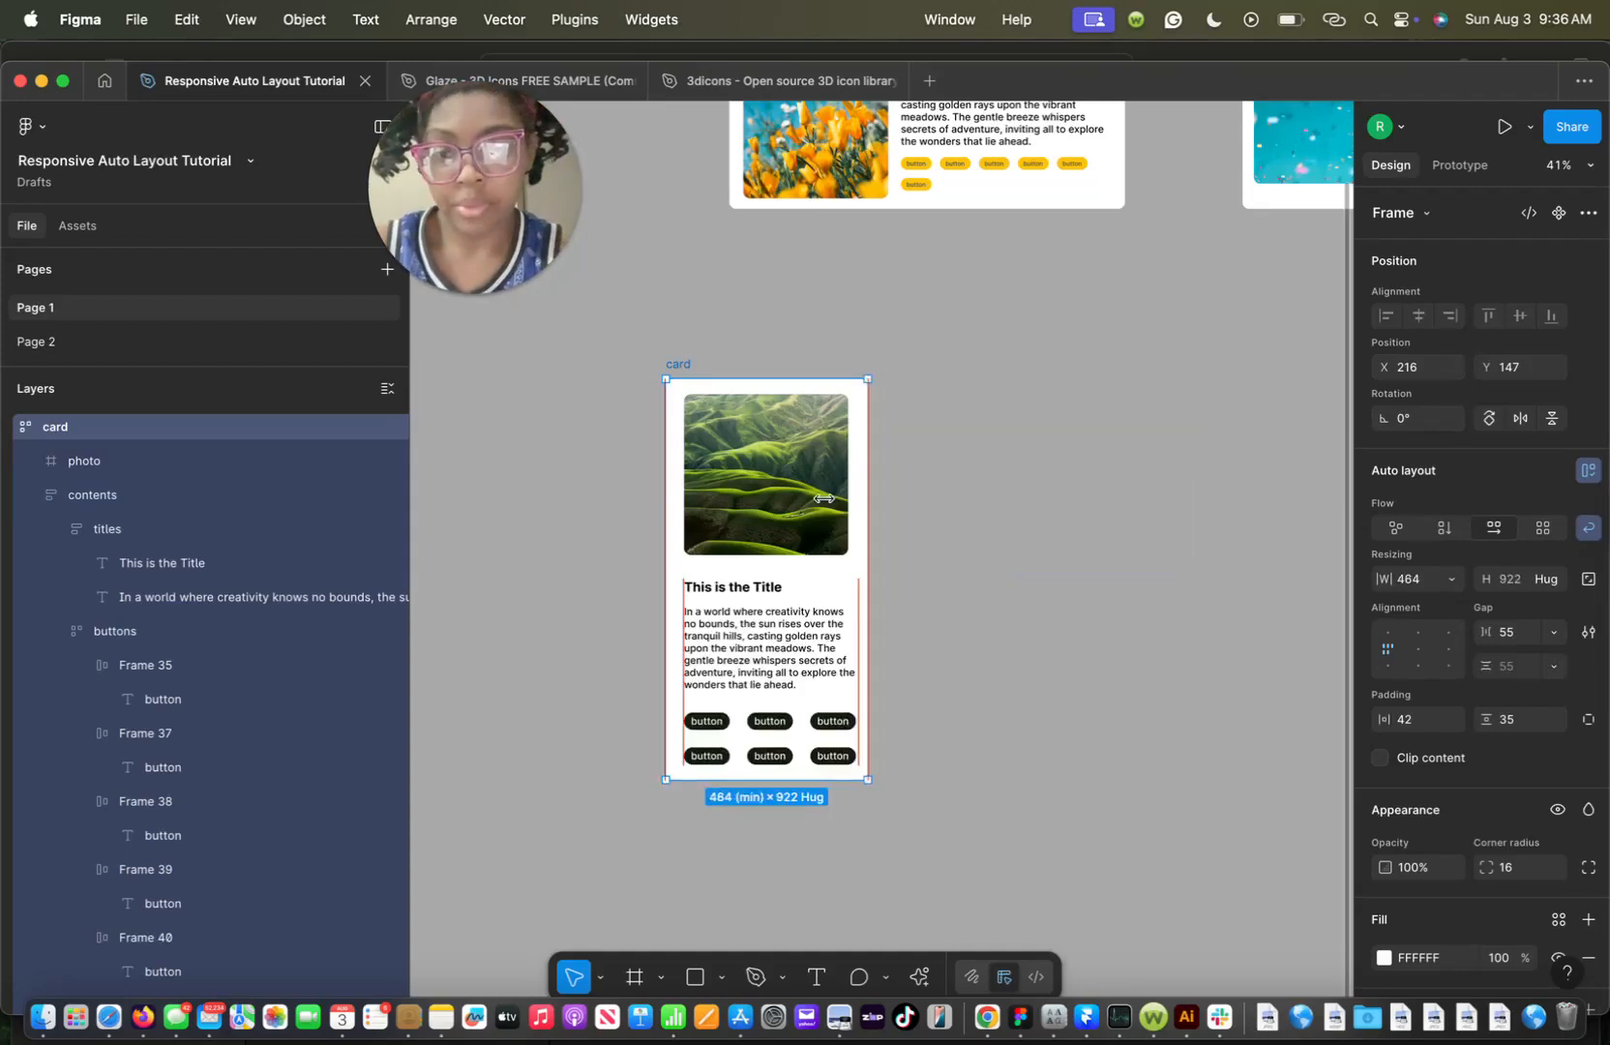